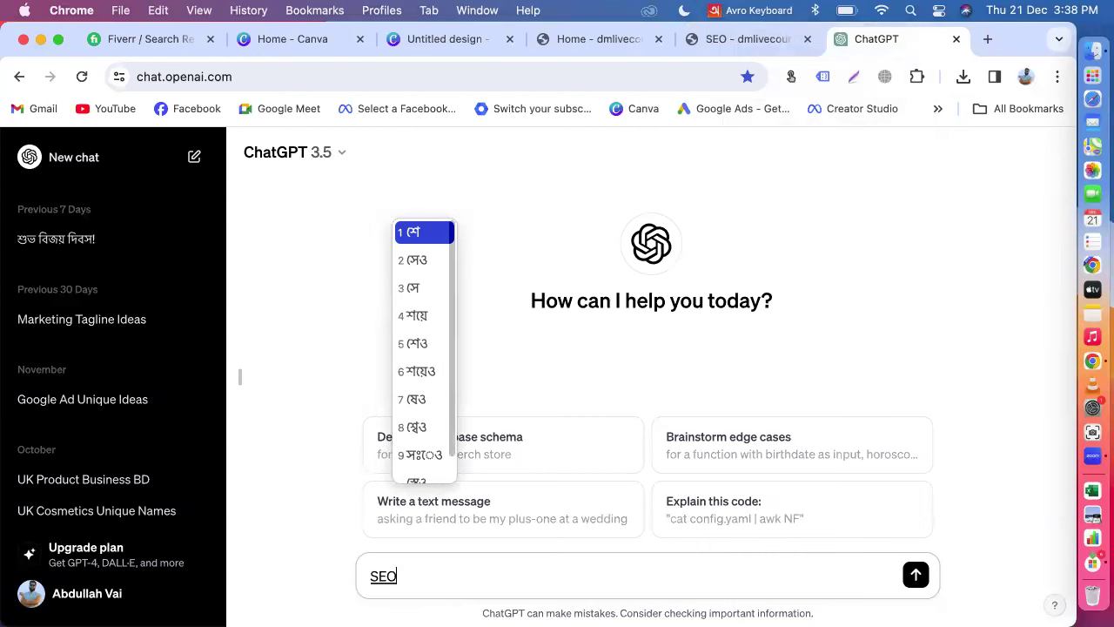
Step: Clear the Bangla text from the ChatGPT message box and switch input to English ABC
key(space)
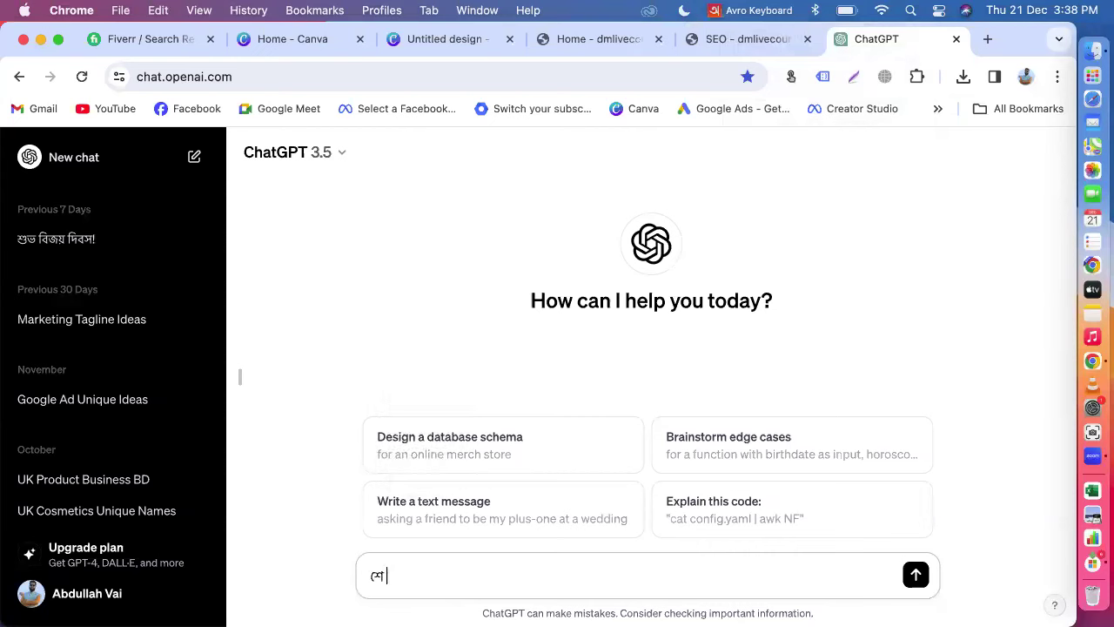
key(BackSpace)
key(BackSpace)
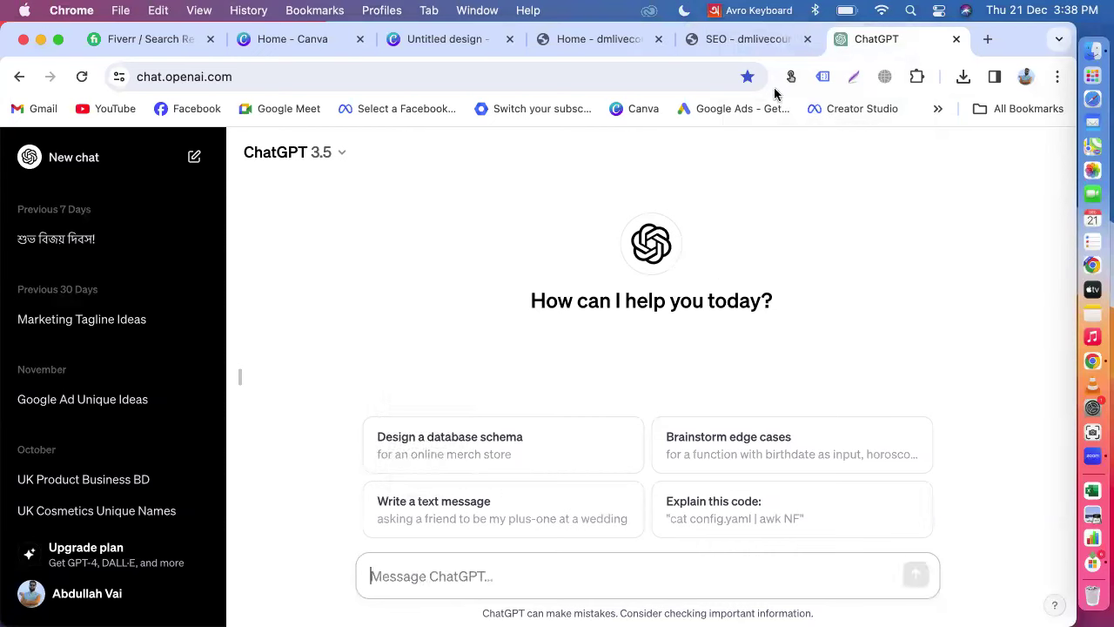
click(744, 10)
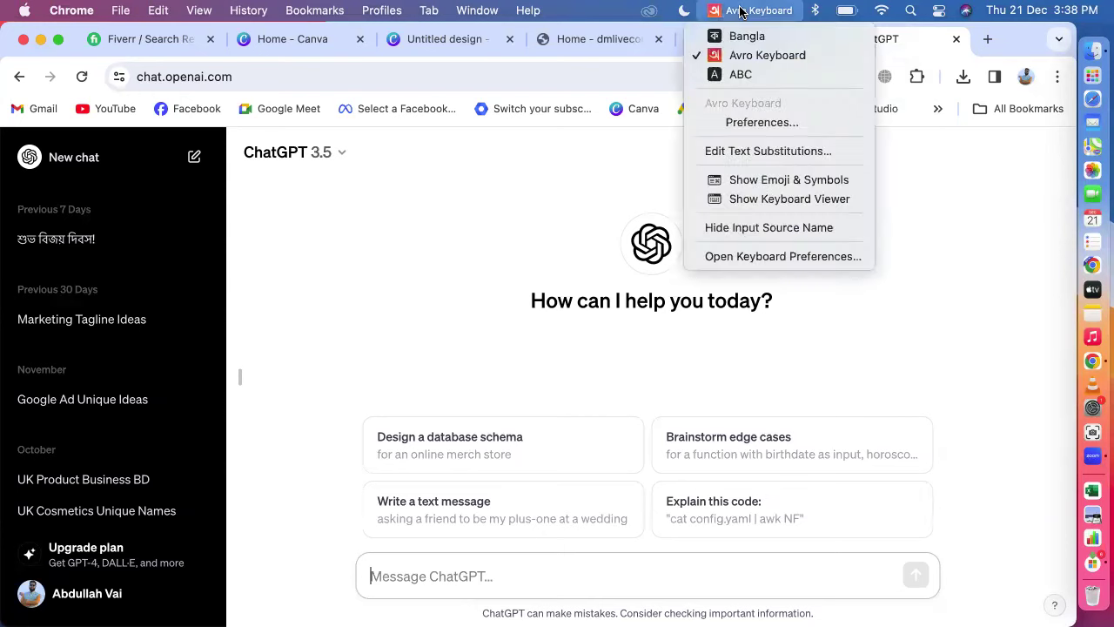
click(721, 76)
Step: Send 'SEO Related Facebook Post Idea', correcting 'Facebok' to 'Facebook' first
text(SEO Related Facebok Post Idea)
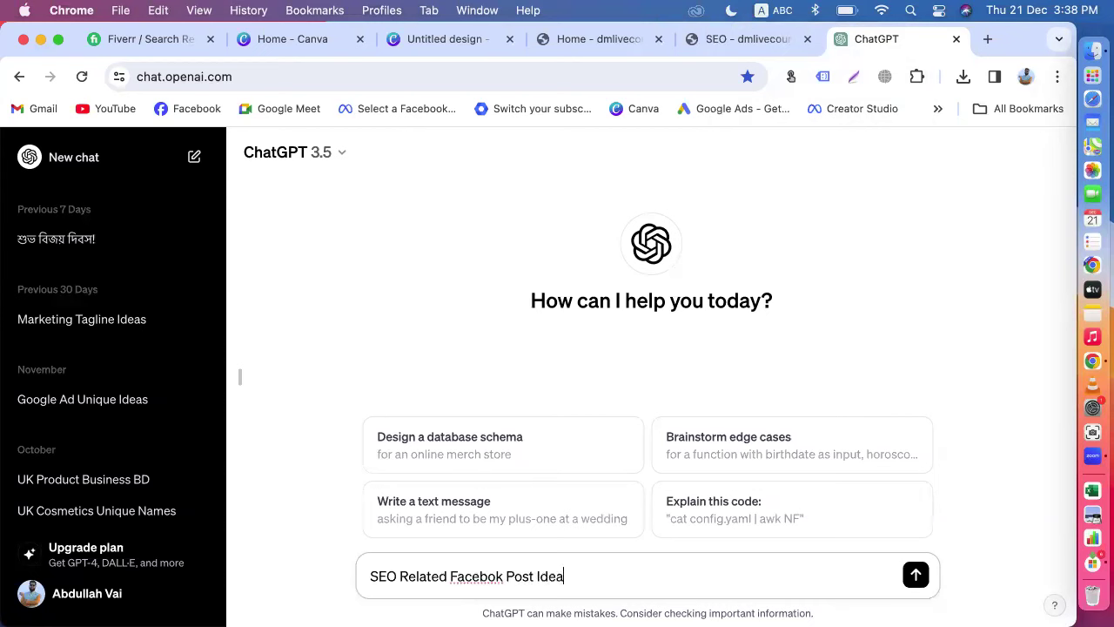
right_click(477, 575)
click(527, 269)
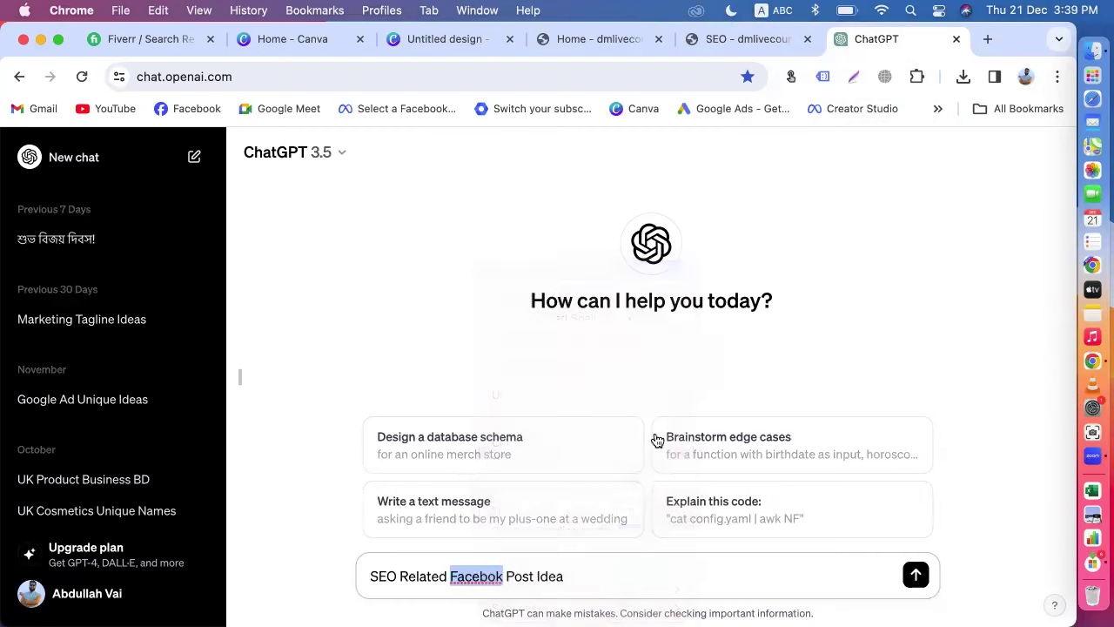
click(915, 575)
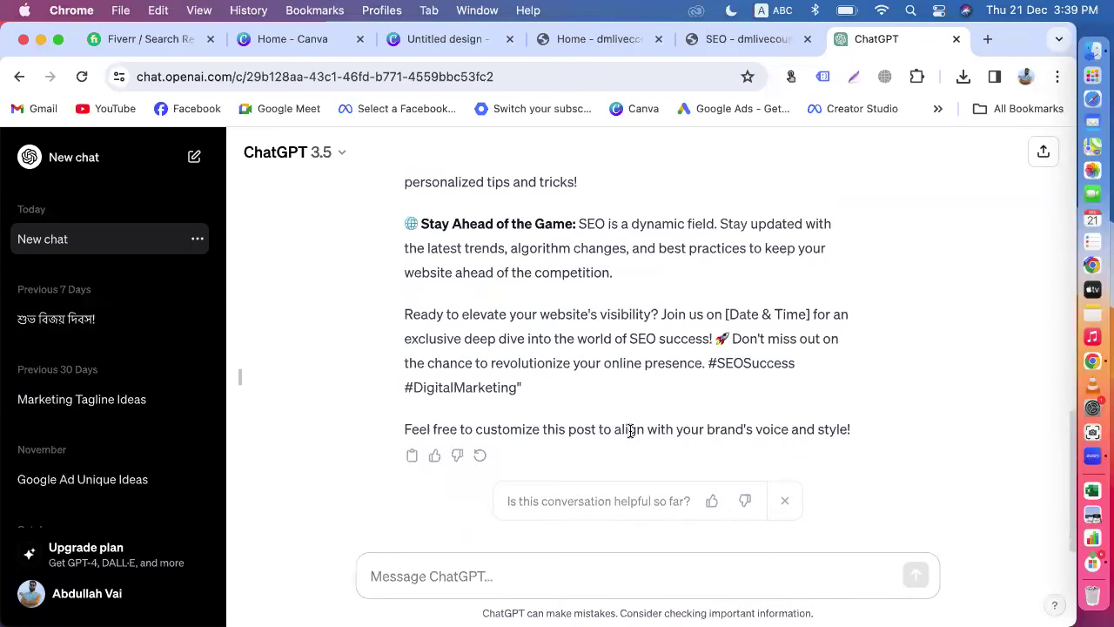
Step: Read through the 'Unveiling the Secrets of SEO Success!' reply, then go to the Fiverr results
scroll(630, 431, up, 5)
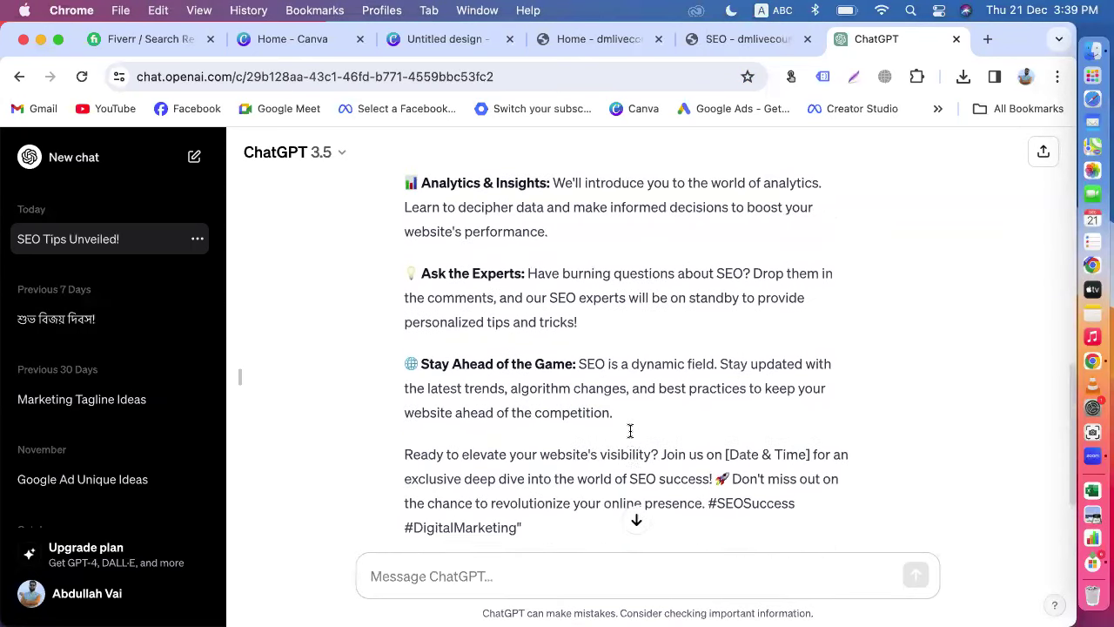
scroll(630, 432, up, 4)
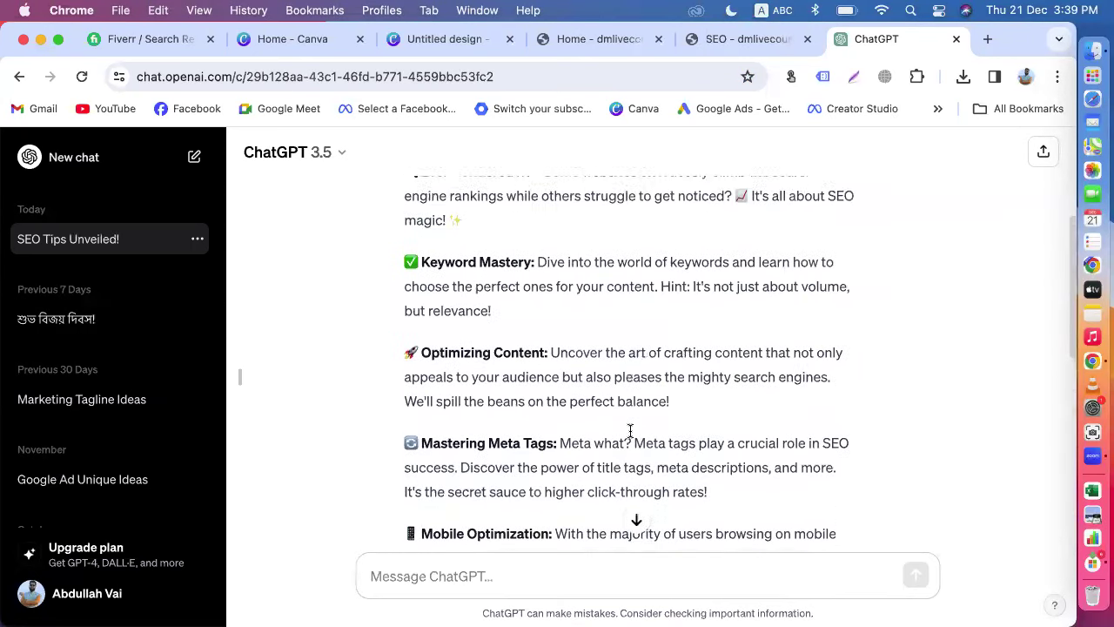
scroll(630, 431, up, 3)
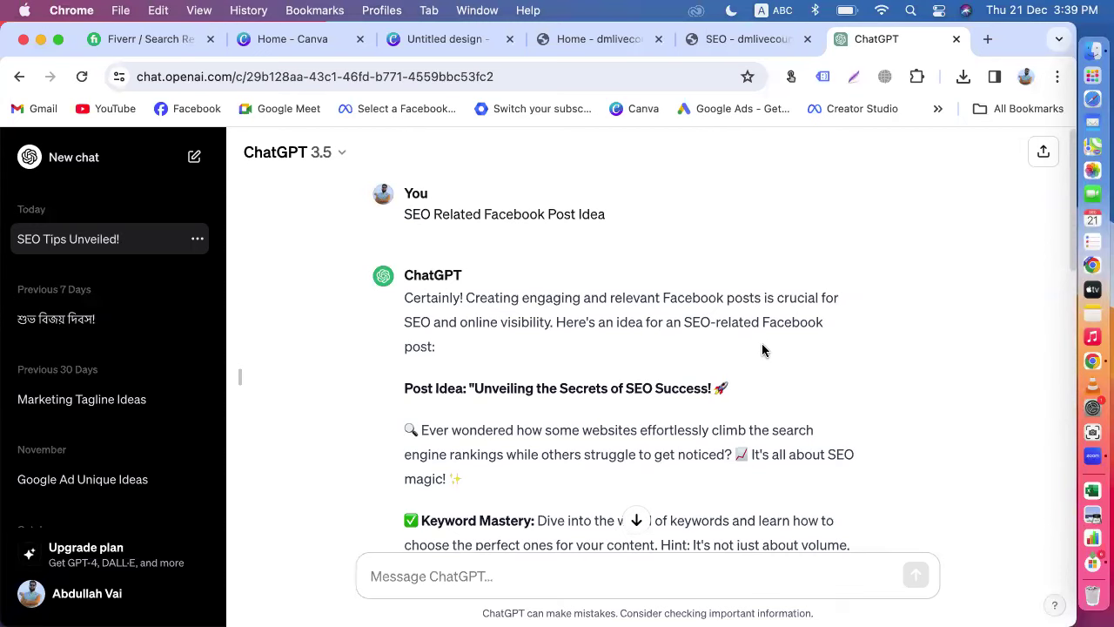
scroll(761, 348, down, 3)
scroll(540, 407, down, 2)
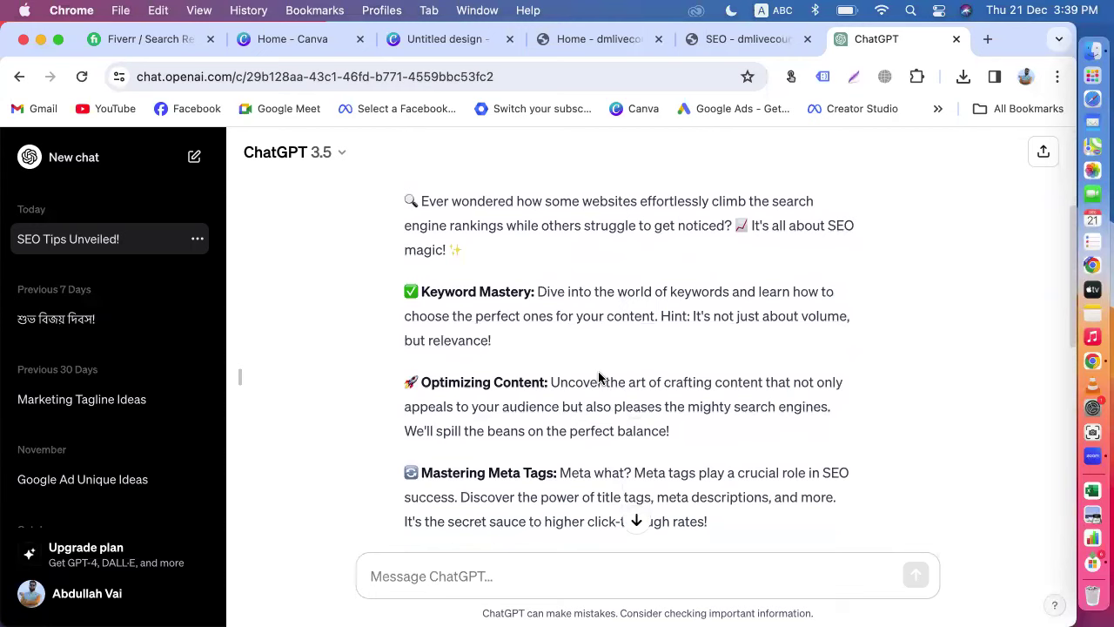
click(146, 39)
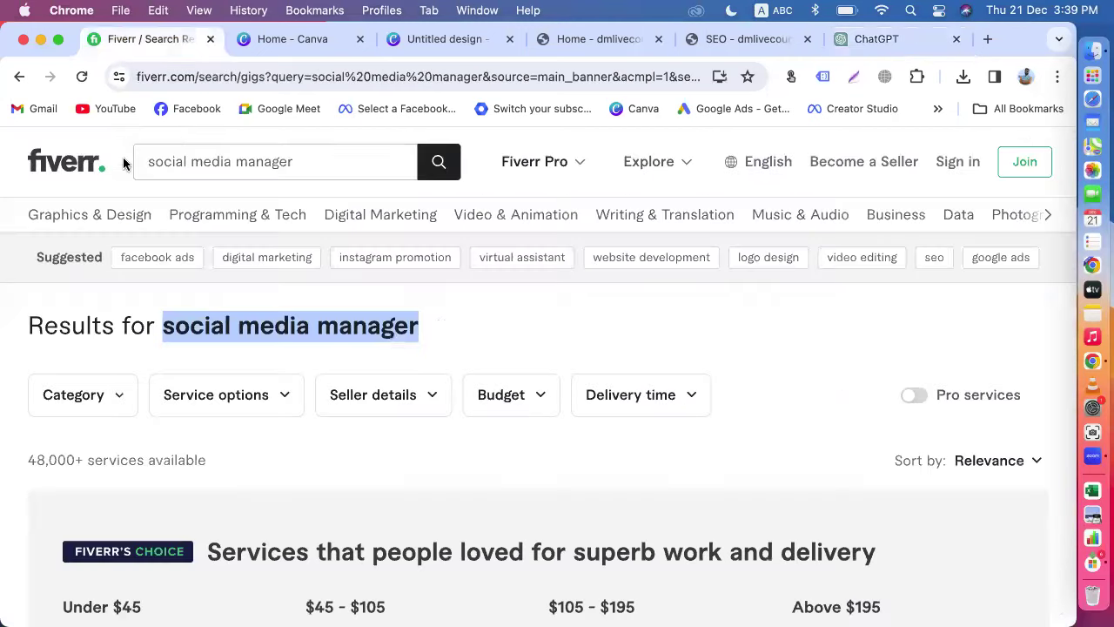
Step: Open Facebook and search for 'seo online course'
click(186, 110)
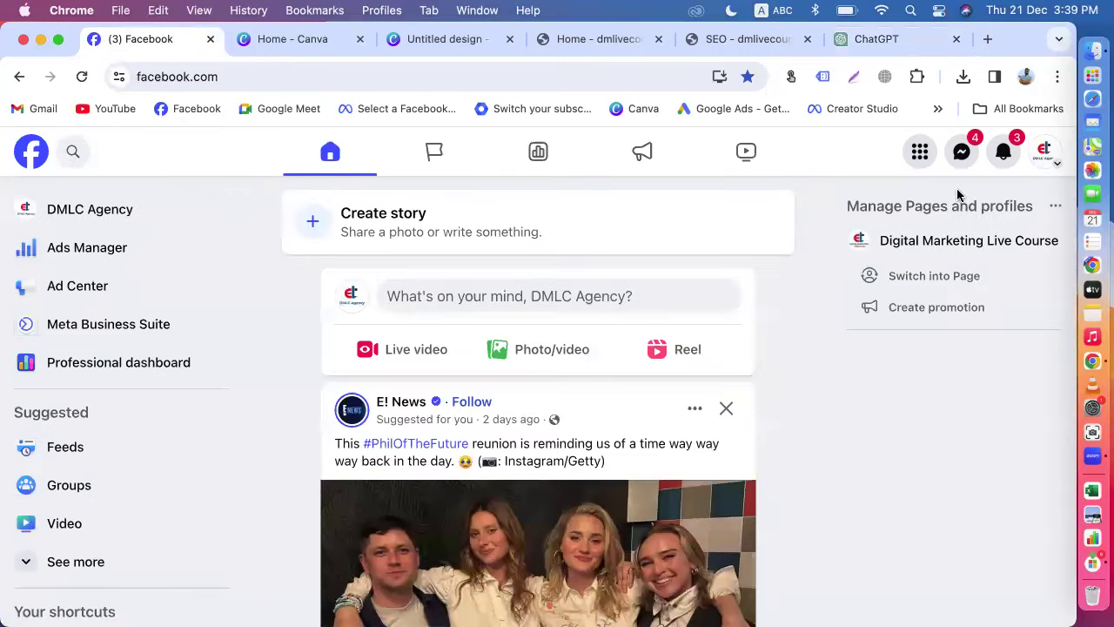
click(72, 153)
text(seo online)
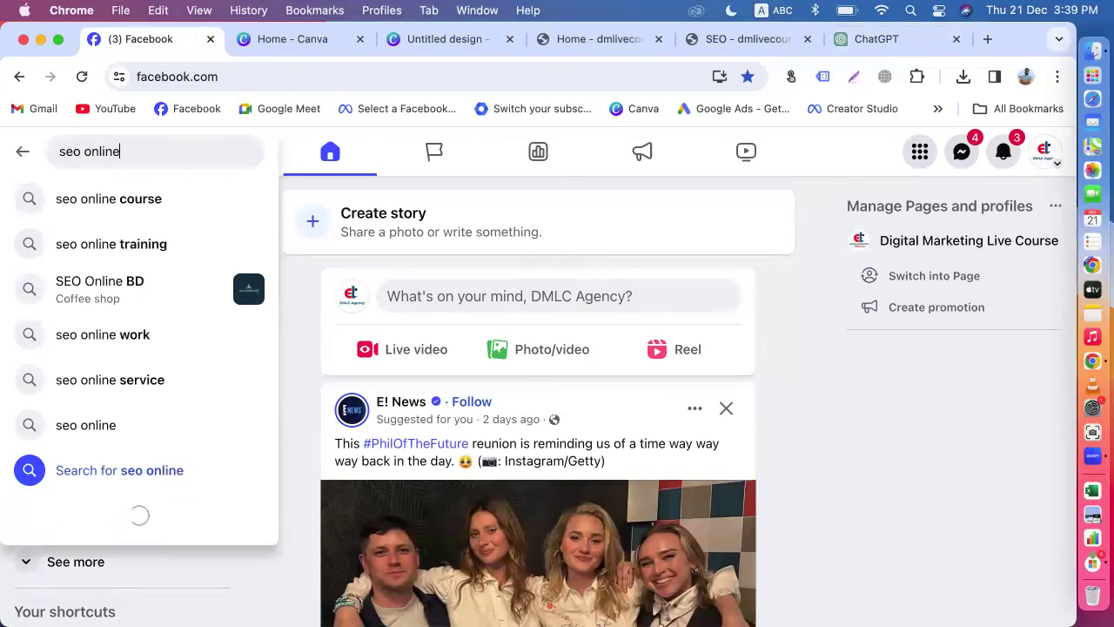
click(99, 202)
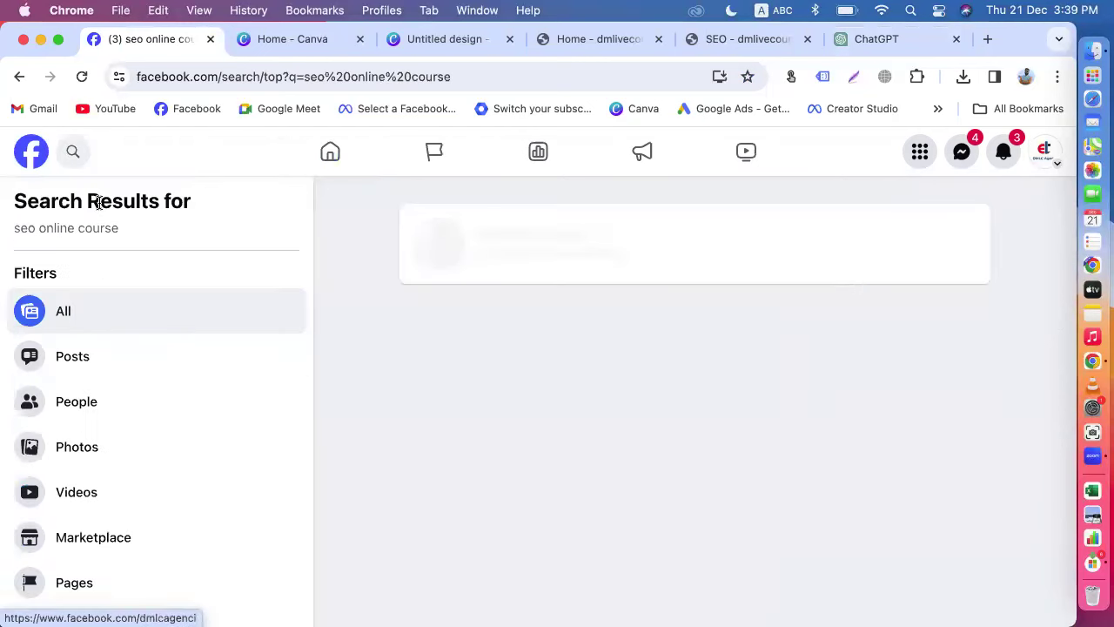
Step: Expand the full text of the FREE Online Courses and website services posts
scroll(531, 439, down, 5)
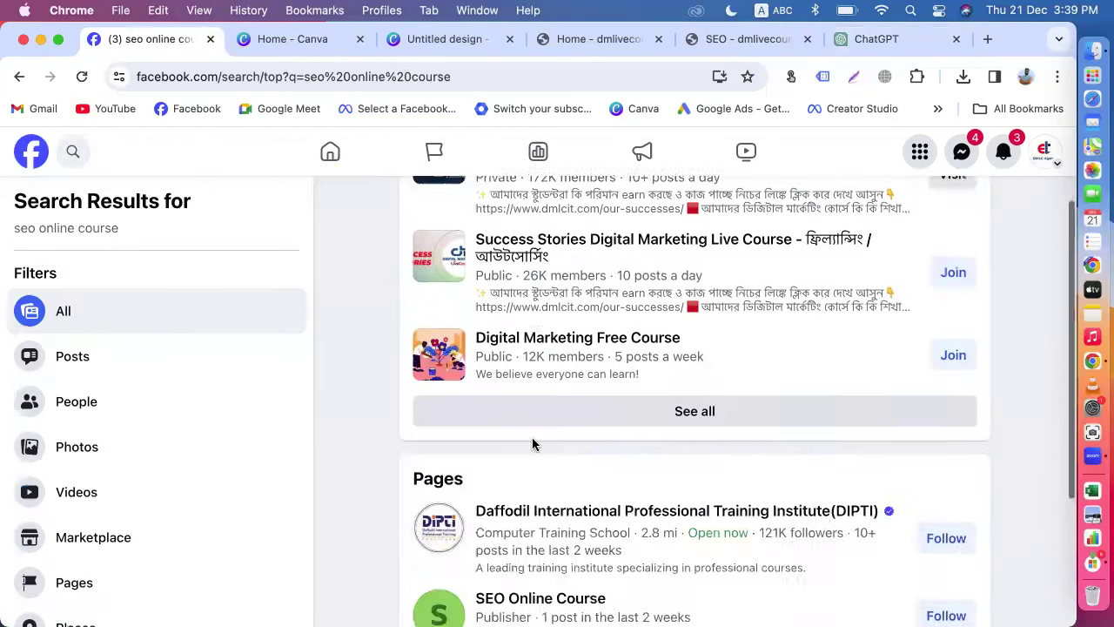
scroll(533, 443, down, 6)
scroll(532, 440, up, 8)
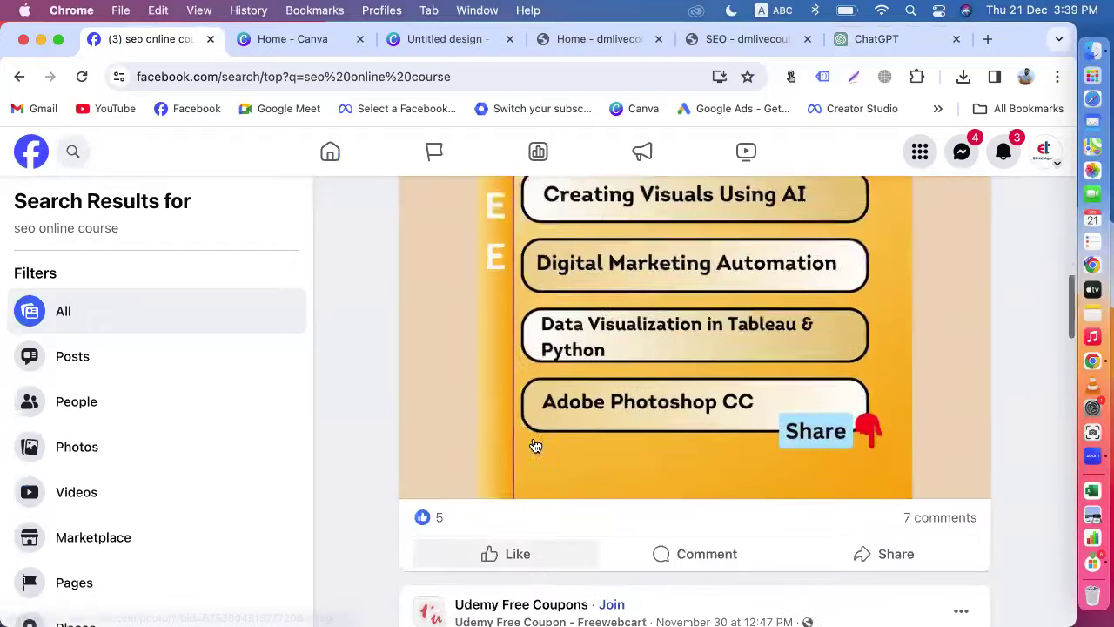
click(722, 478)
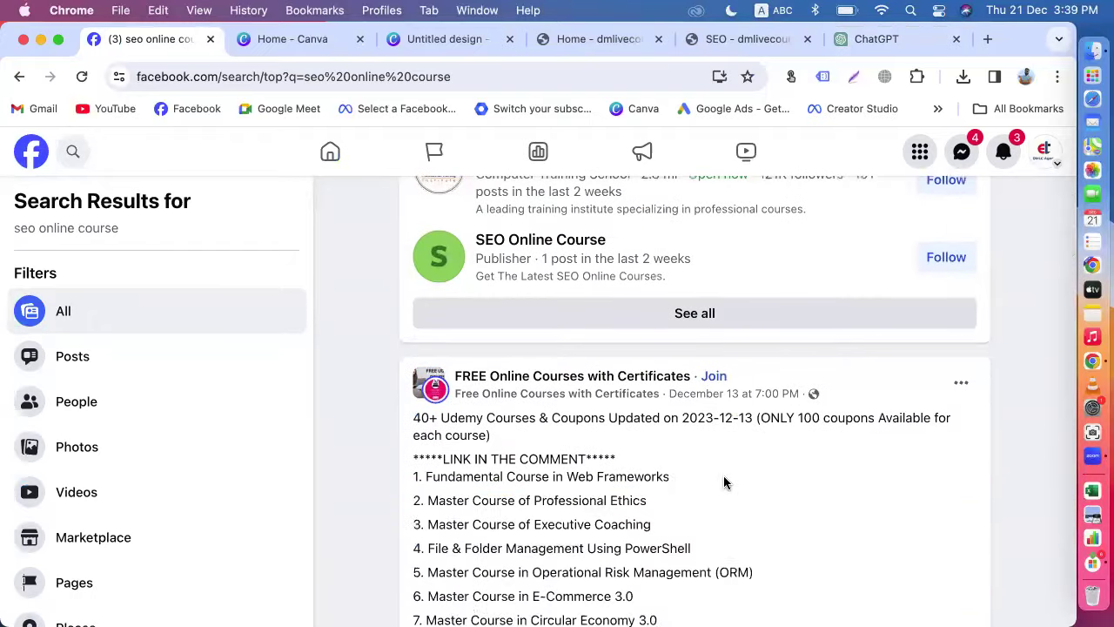
scroll(724, 480, down, 10)
scroll(726, 484, down, 12)
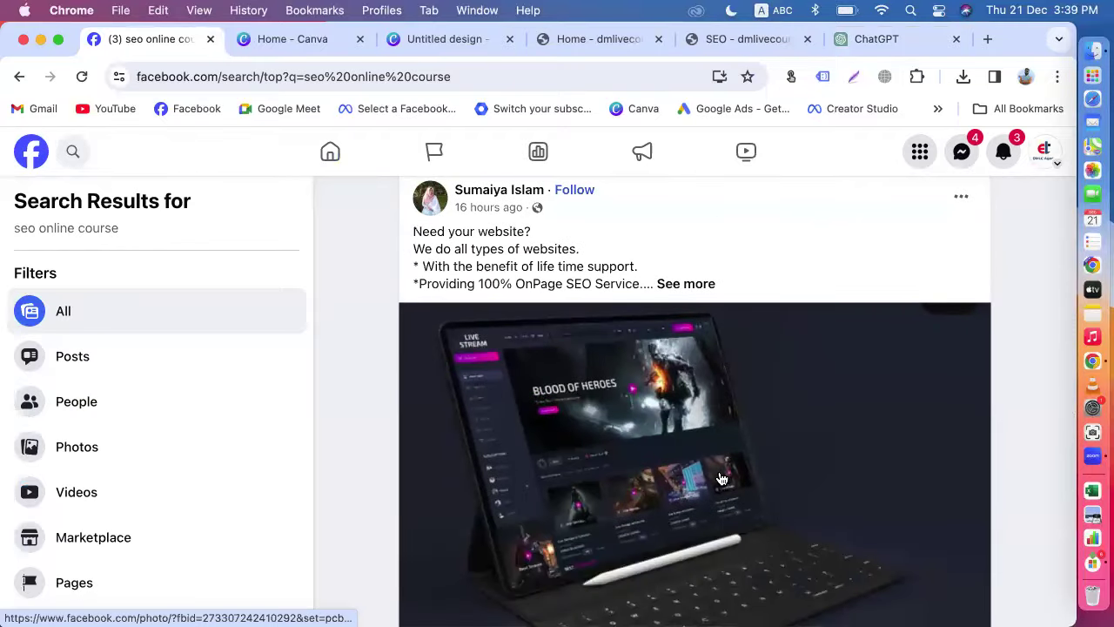
click(688, 285)
Step: Expand the Pentium Computer Training Institute post and browse further results
scroll(641, 424, down, 3)
scroll(627, 409, down, 10)
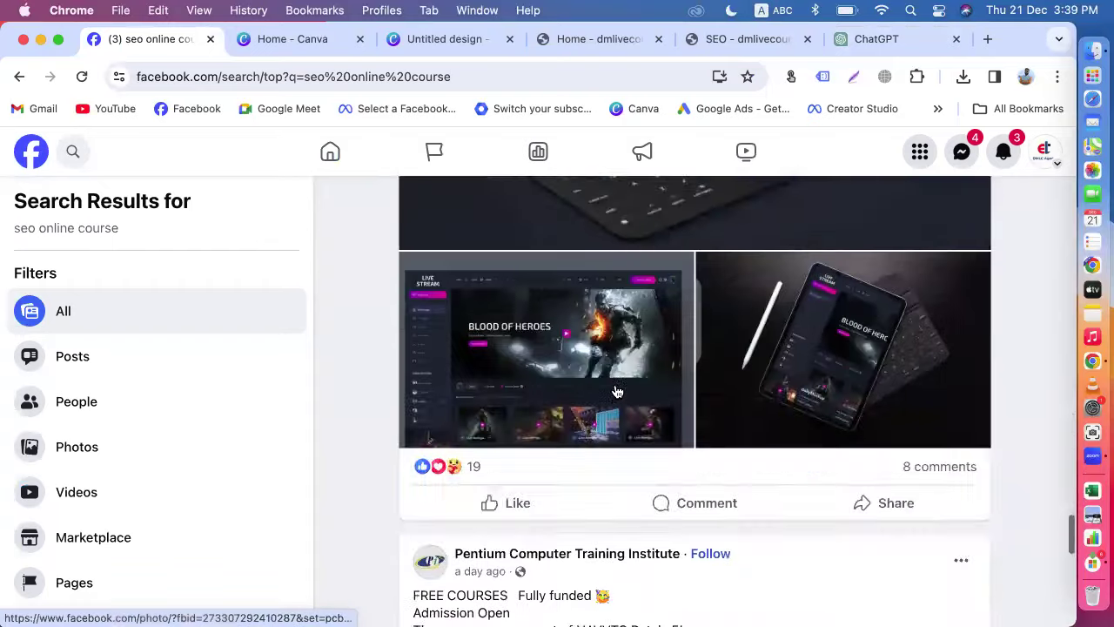
scroll(616, 392, down, 5)
scroll(697, 331, up, 1)
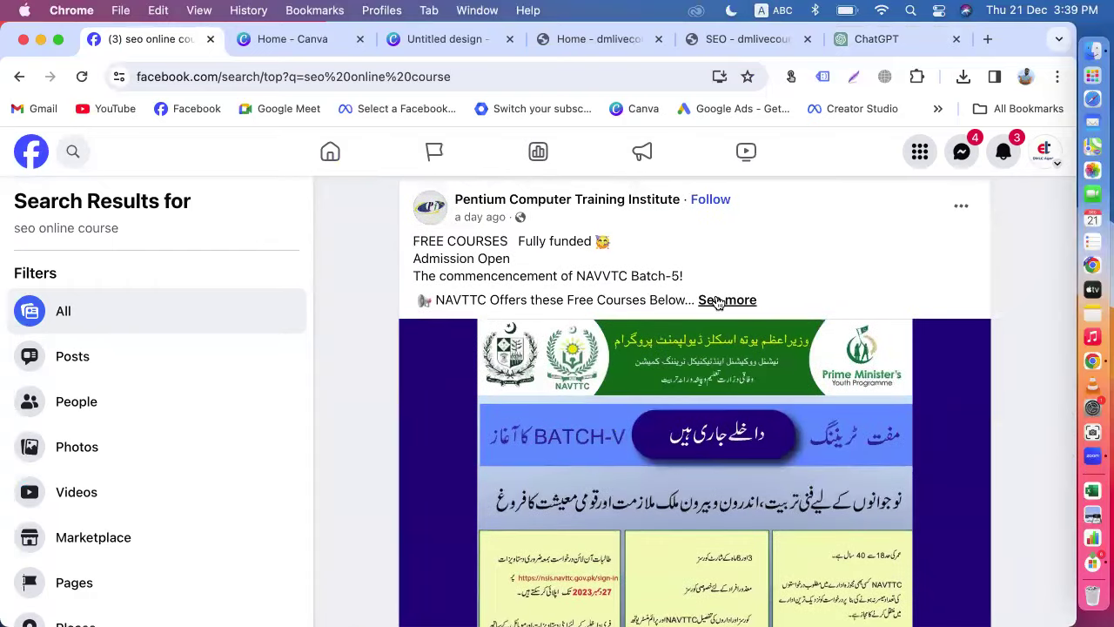
click(718, 301)
scroll(717, 301, down, 10)
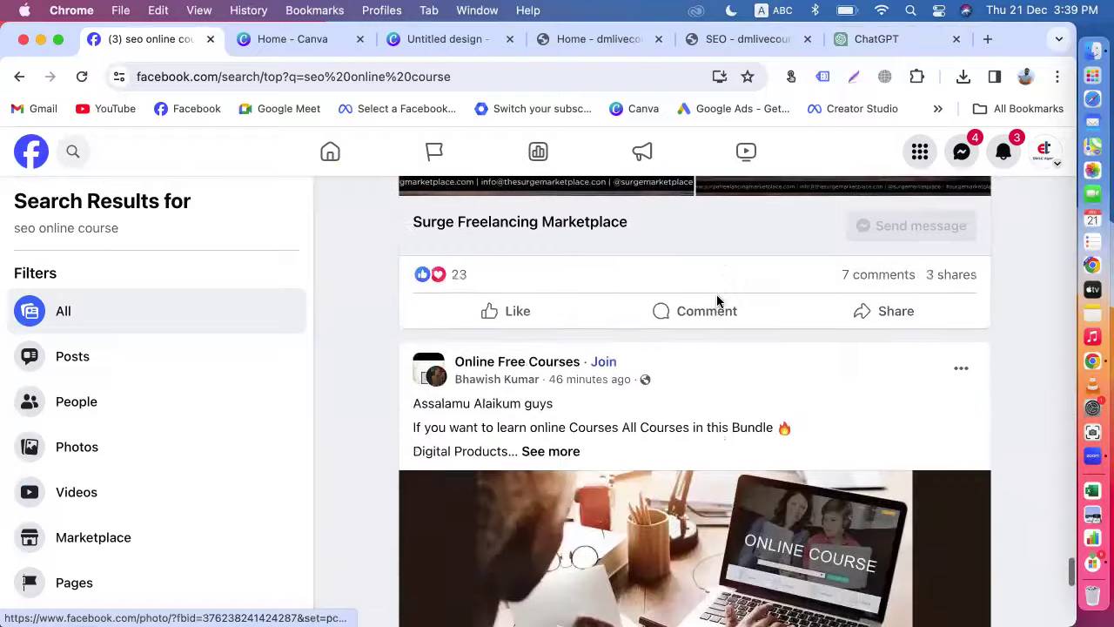
scroll(717, 302, down, 5)
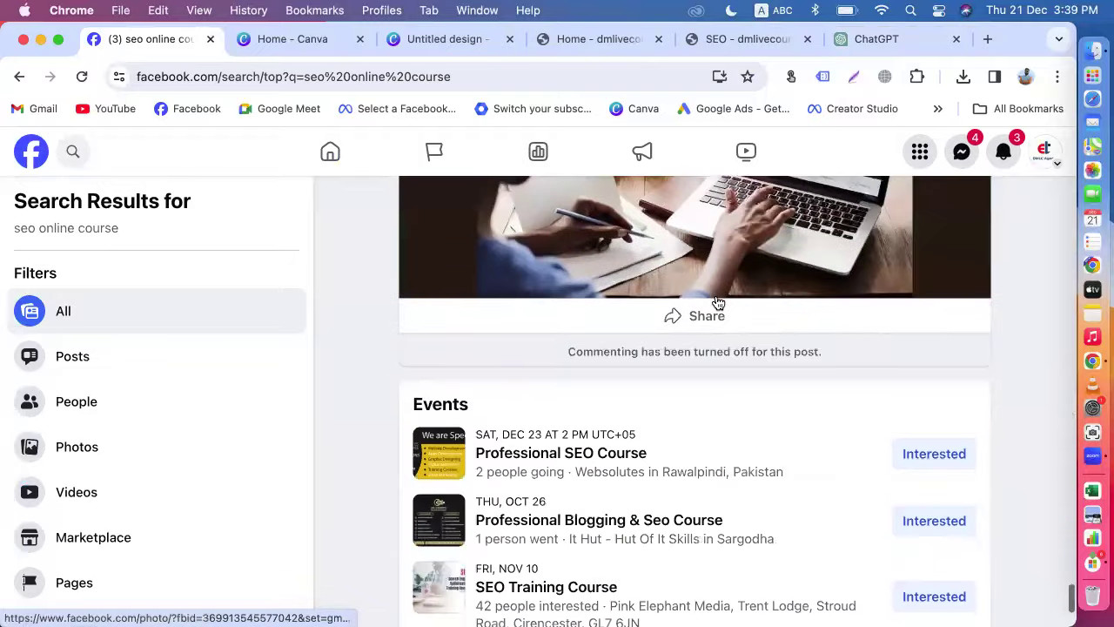
click(73, 153)
Step: Search Facebook for 'online bags for sale', fixing the typos along the way
text(bag)
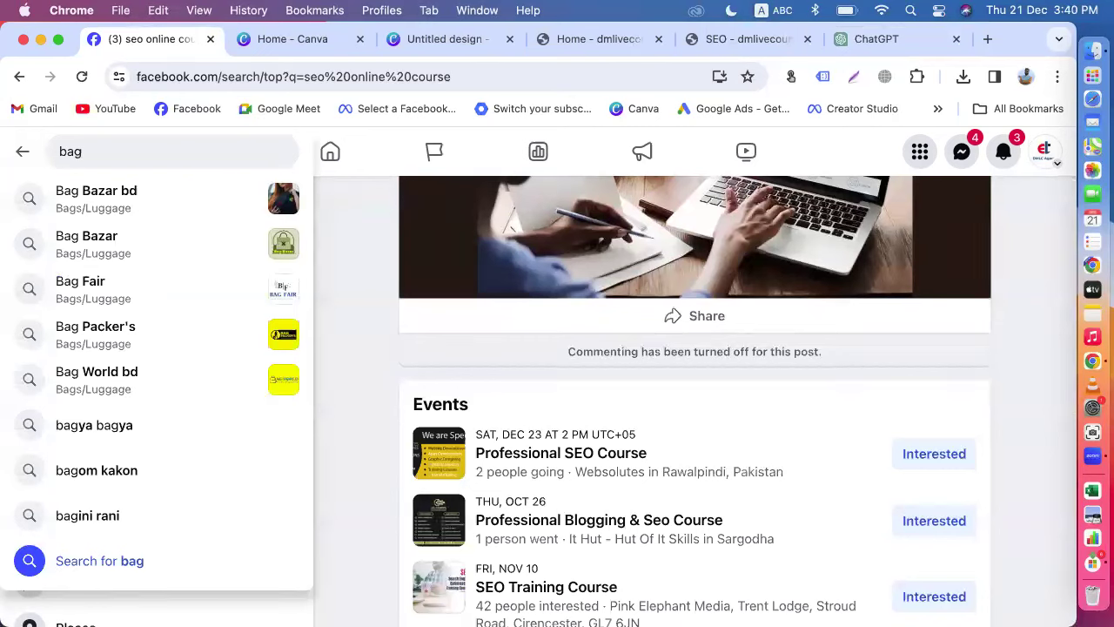
key(BackSpace)
key(BackSpace)
key(BackSpace)
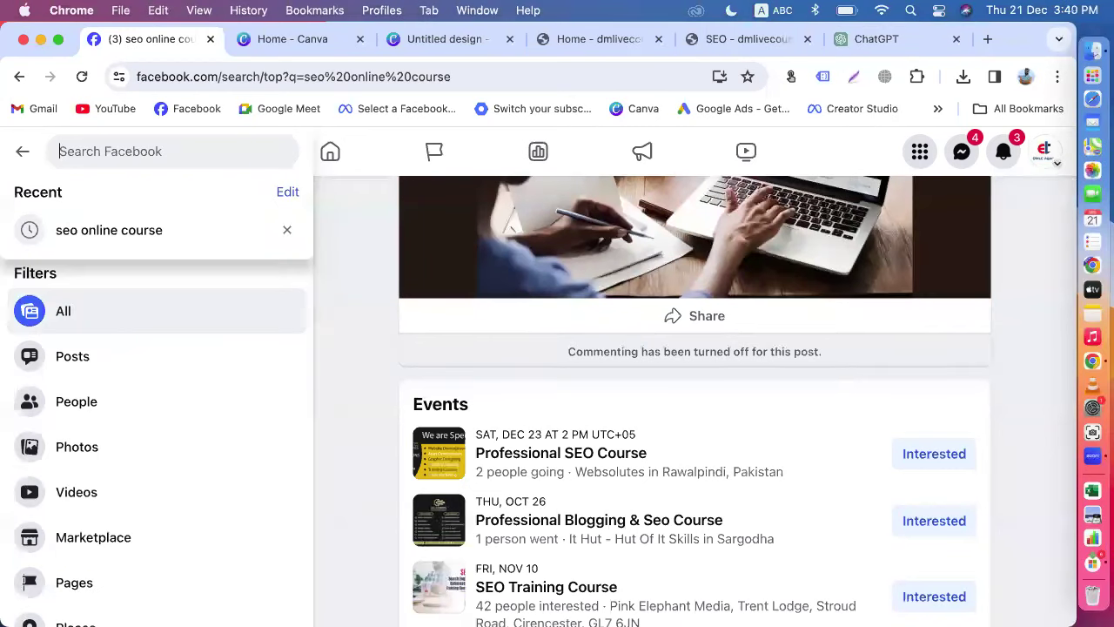
text(on;ine)
key(BackSpace)
key(BackSpace)
key(BackSpace)
key(BackSpace)
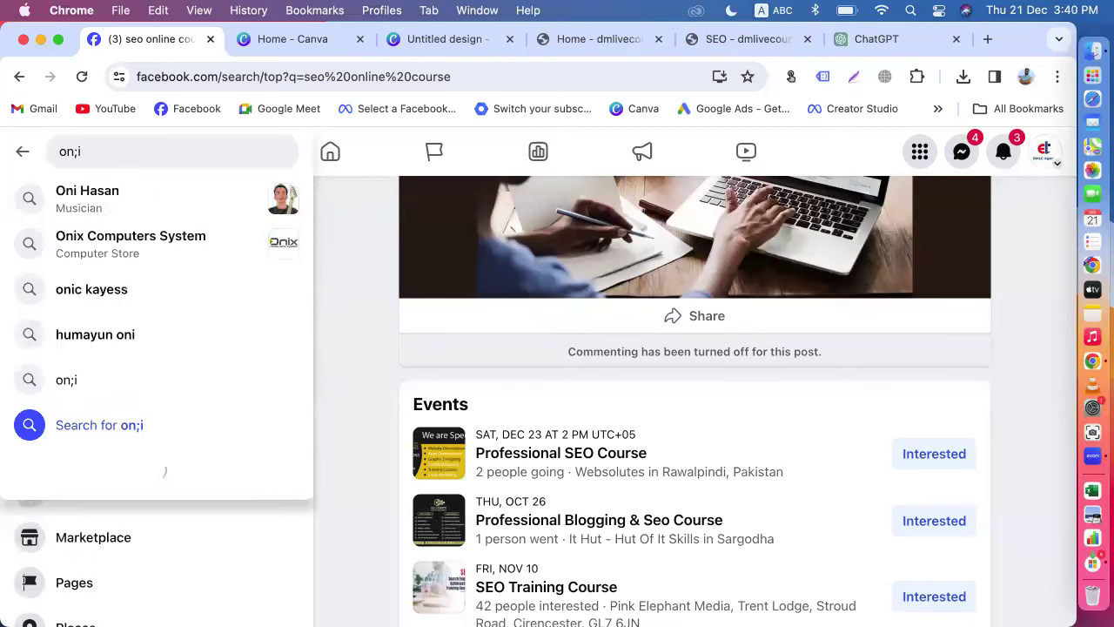
text(line nbag)
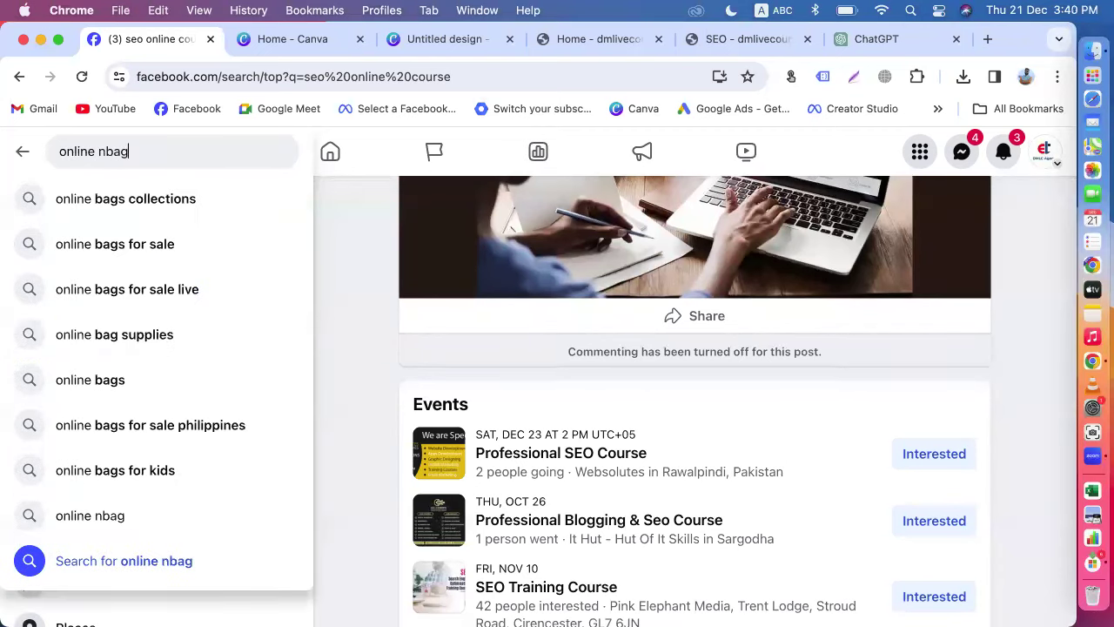
click(150, 245)
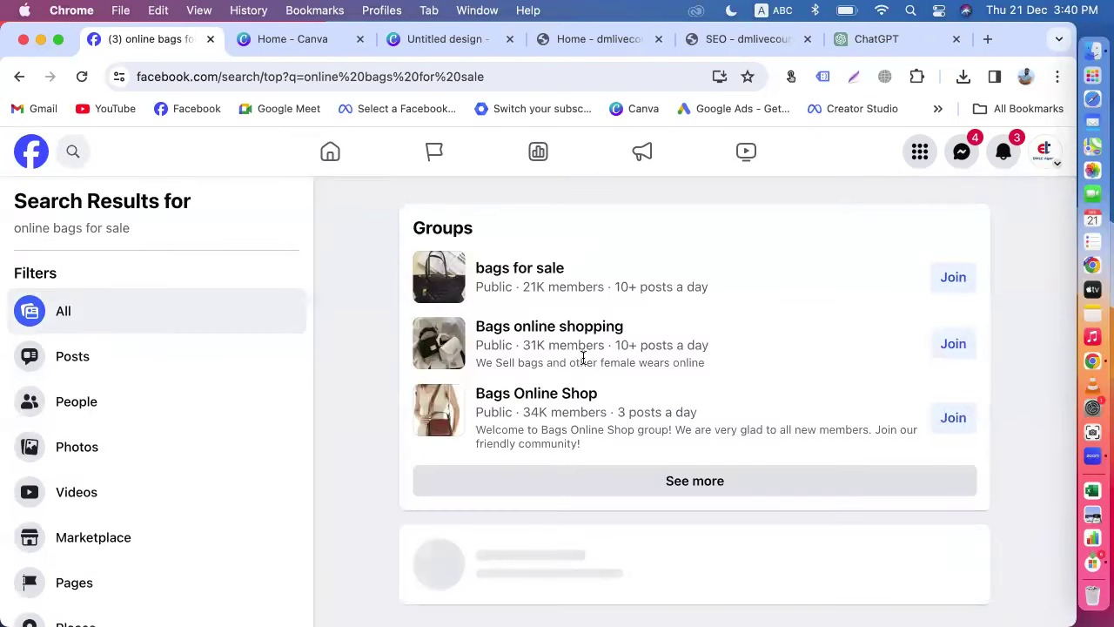
Step: Expand the full text of the Antara's Closet post in the results
scroll(583, 359, down, 10)
scroll(585, 364, up, 2)
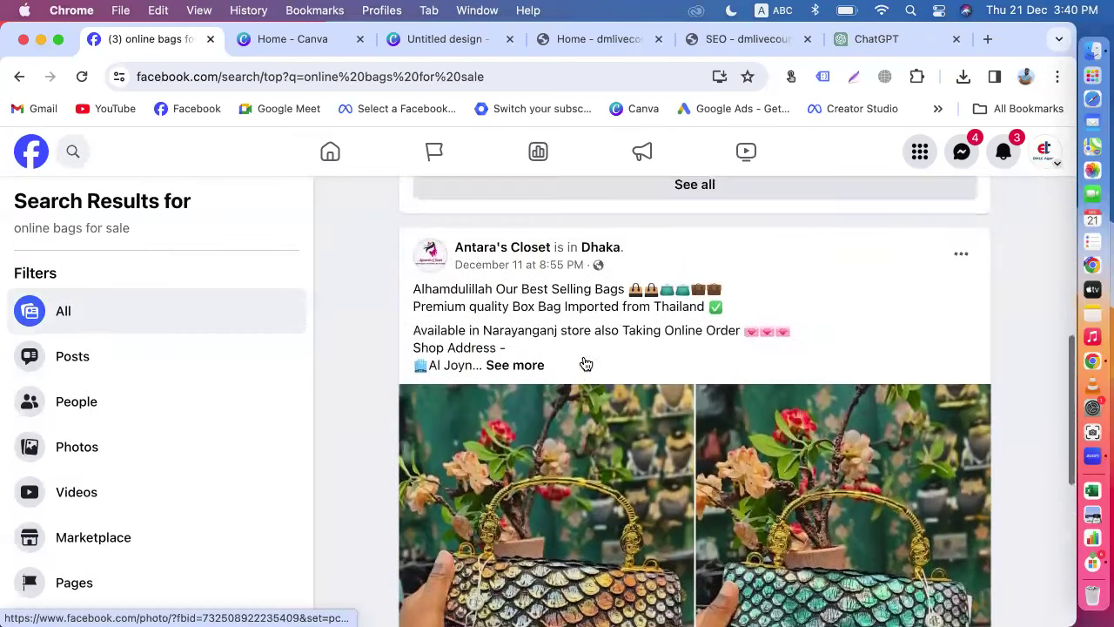
click(518, 366)
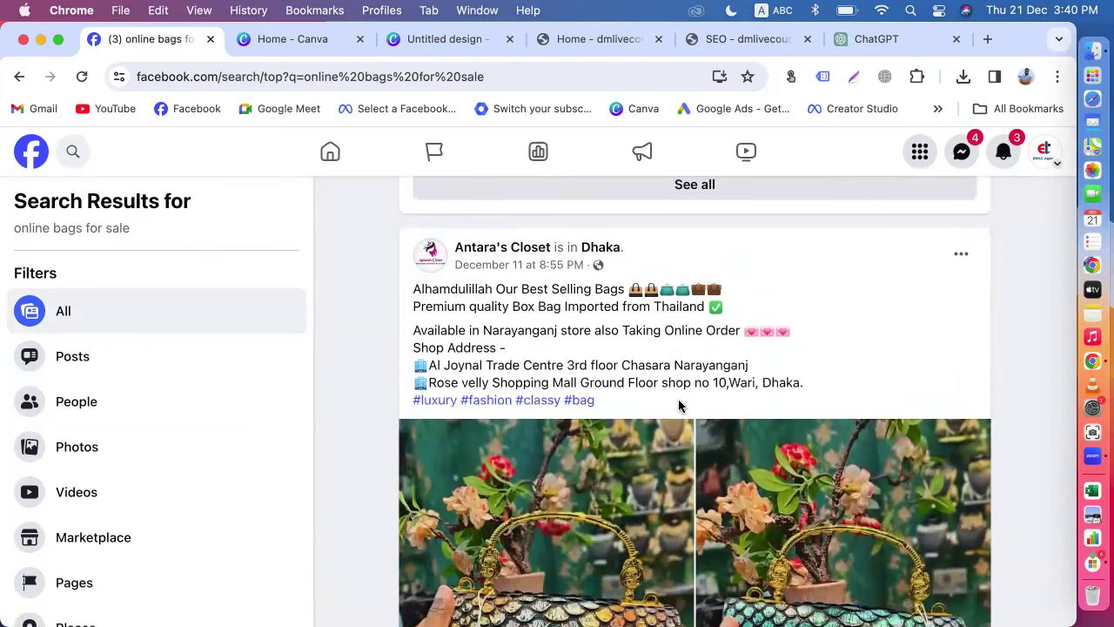
scroll(678, 398, down, 10)
scroll(680, 397, up, 3)
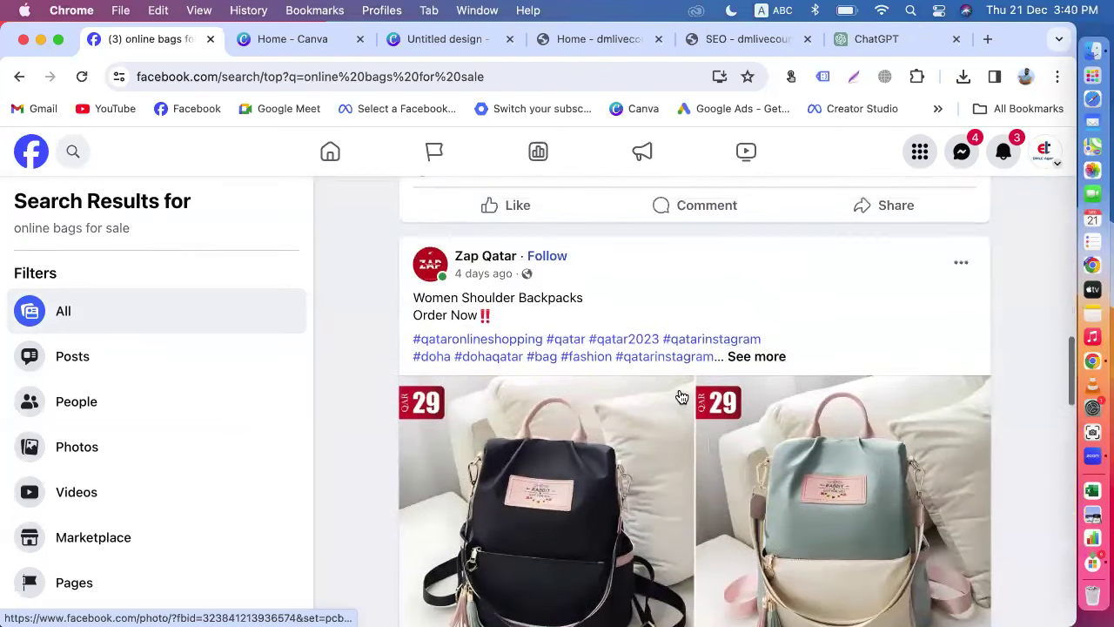
Step: Browse the remaining seller posts and live sales, then return to the home feed
scroll(561, 430, down, 10)
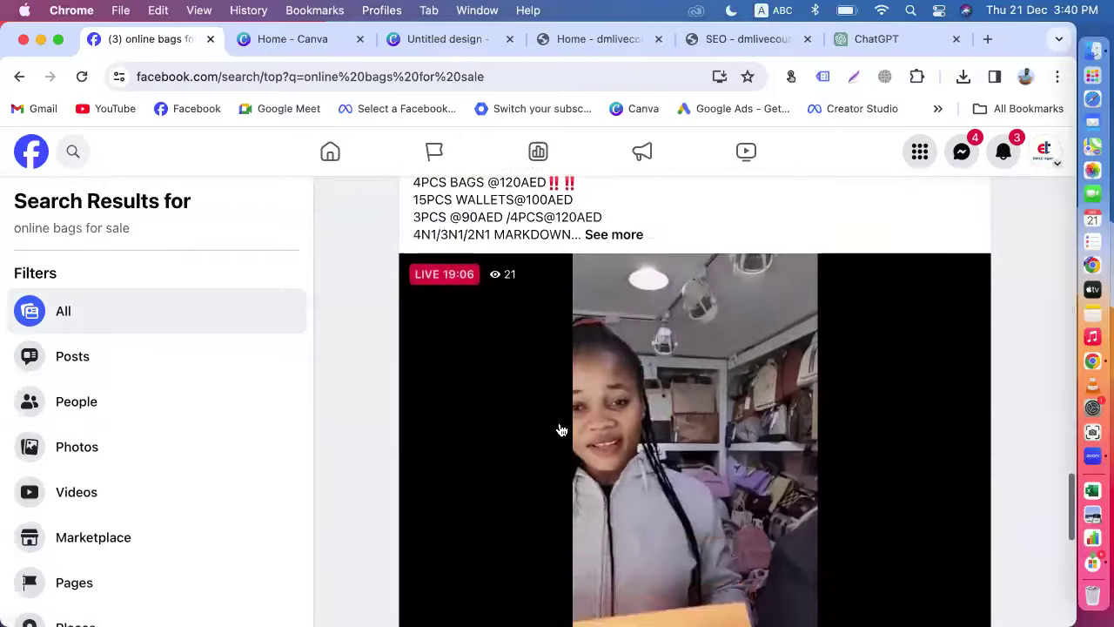
scroll(562, 430, down, 10)
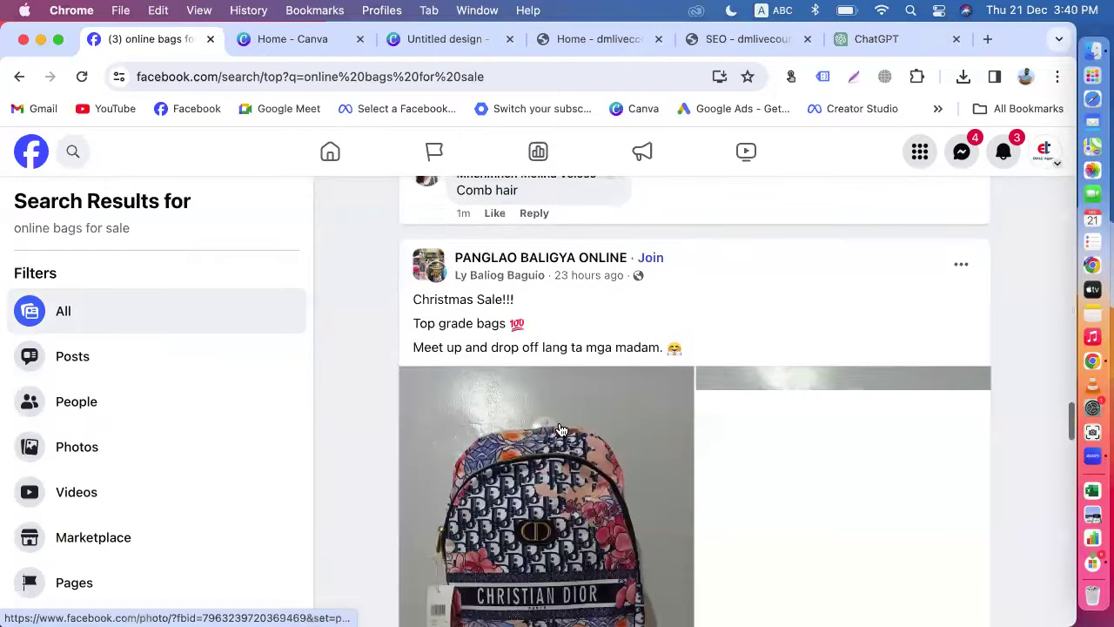
scroll(562, 430, down, 3)
scroll(641, 339, up, 2)
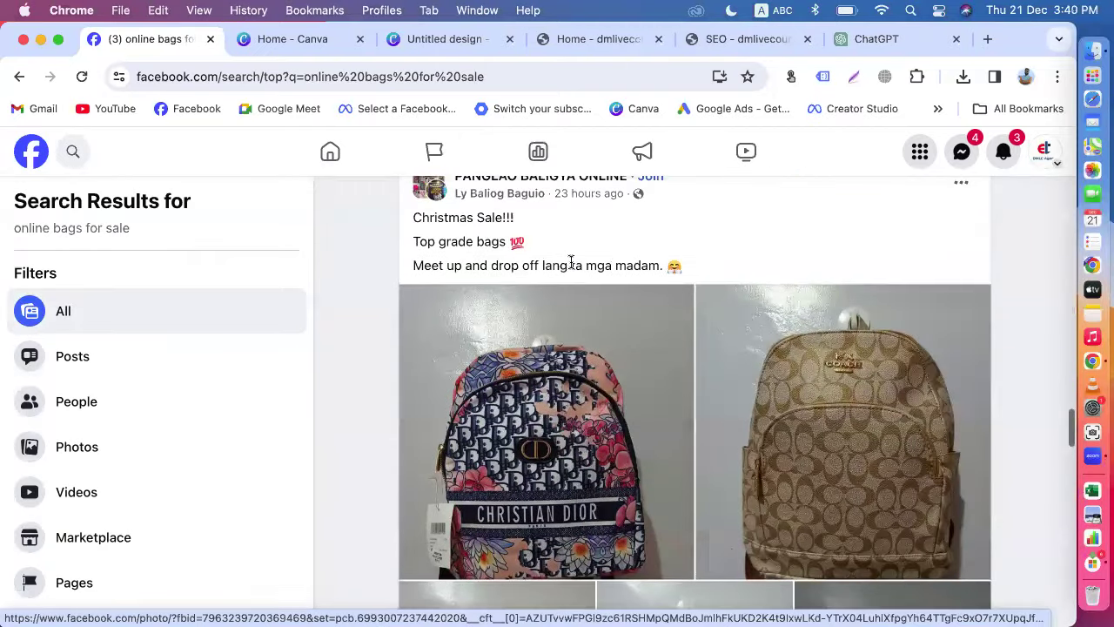
scroll(618, 277, down, 20)
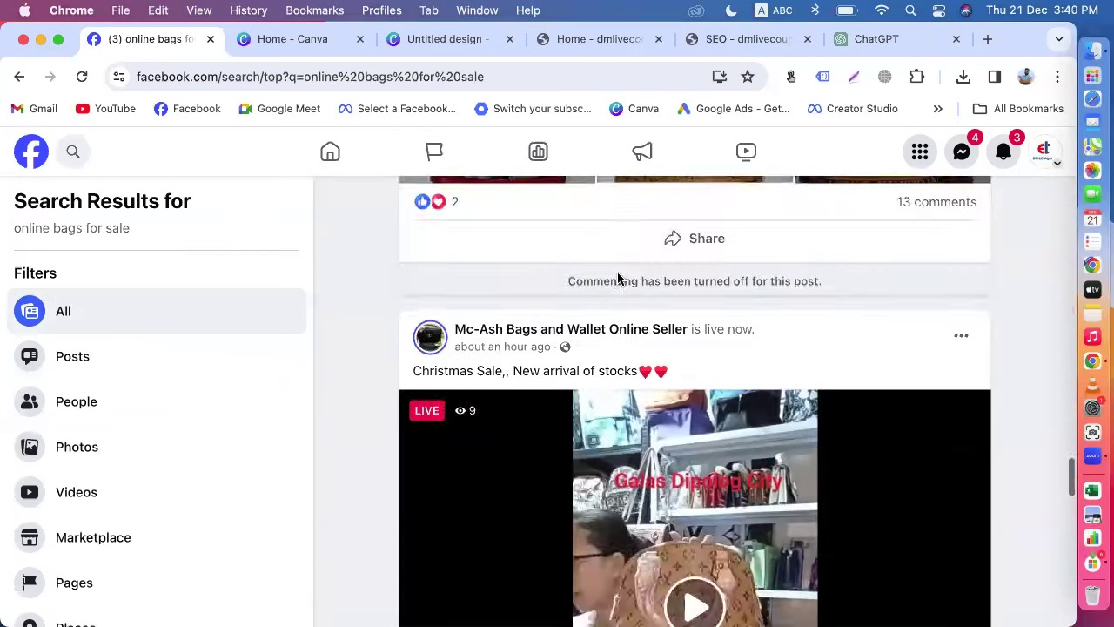
scroll(618, 276, down, 15)
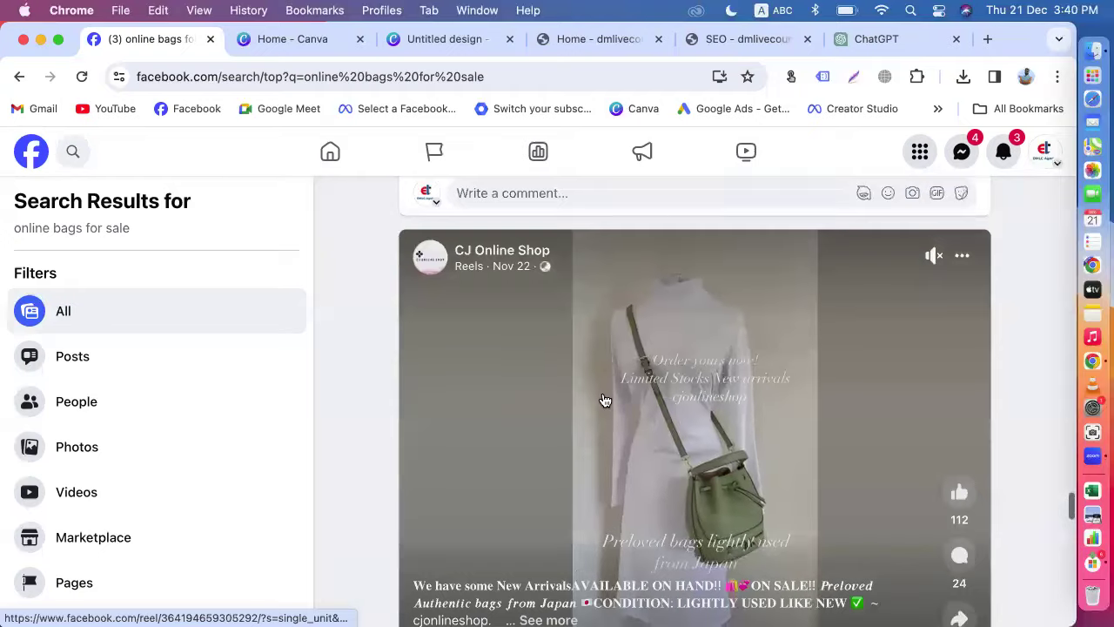
scroll(604, 398, down, 12)
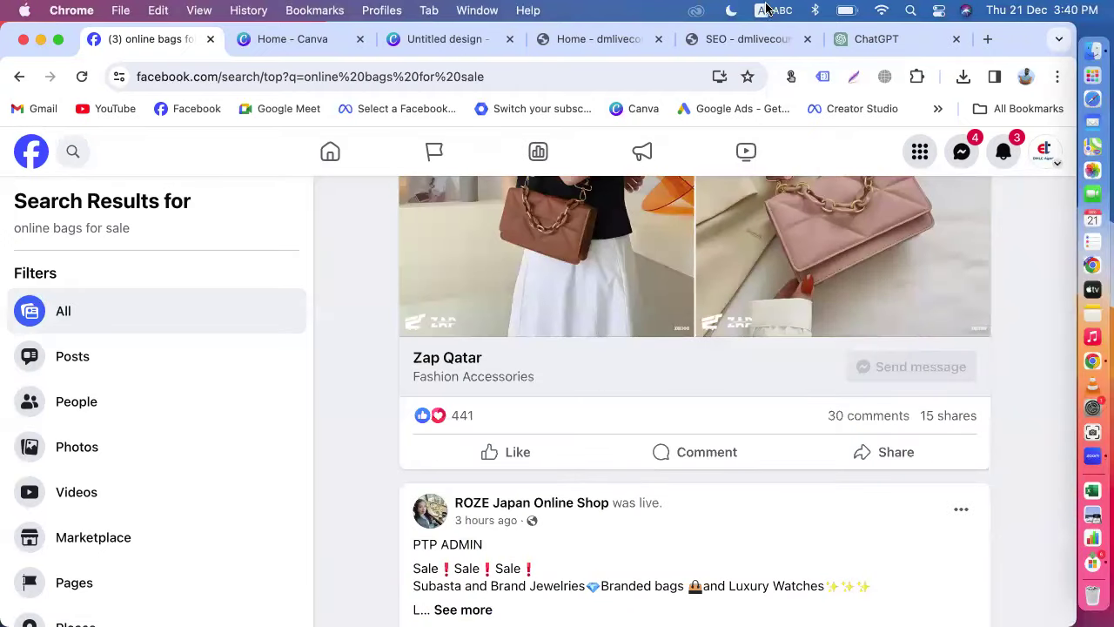
click(30, 158)
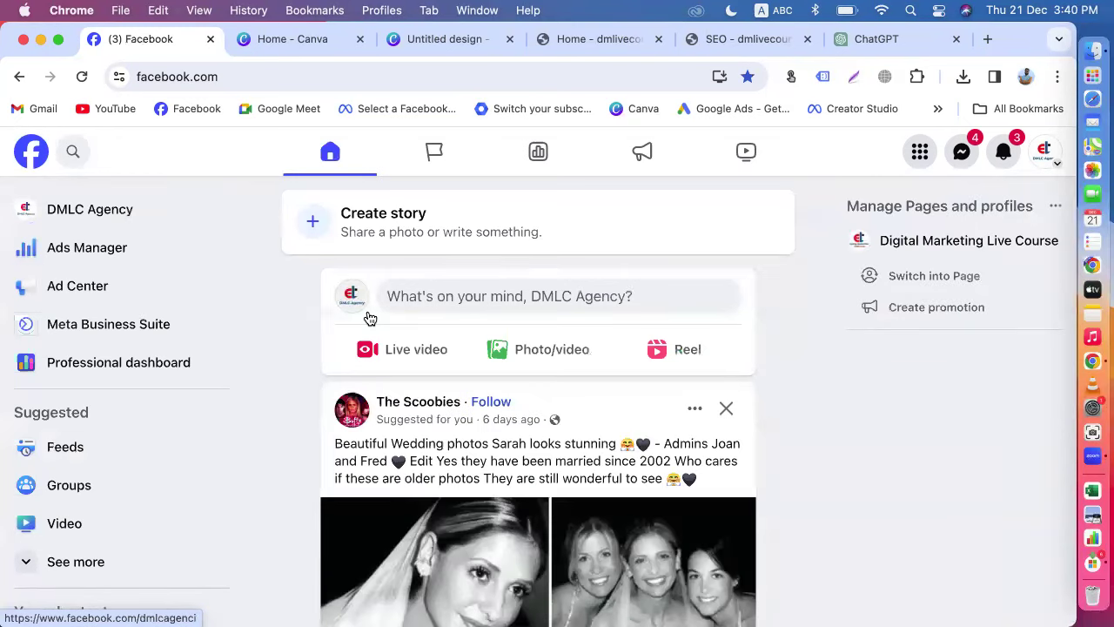
Step: Review the dmlivecourse.com SEO course outline, then start 'what is seo' in a new Google tab
click(729, 38)
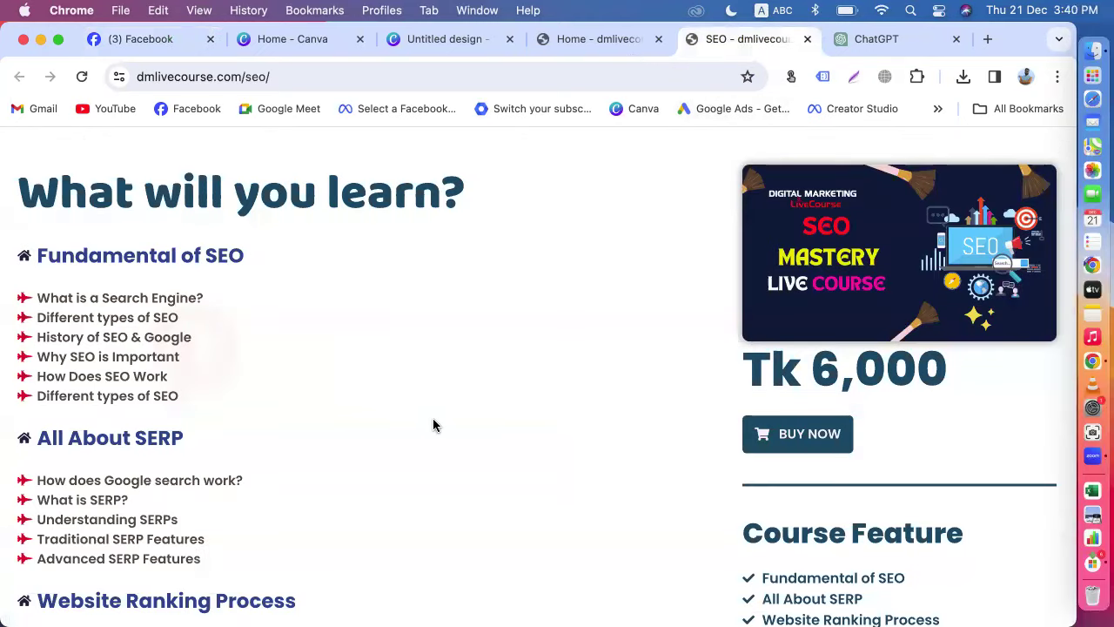
scroll(435, 424, down, 8)
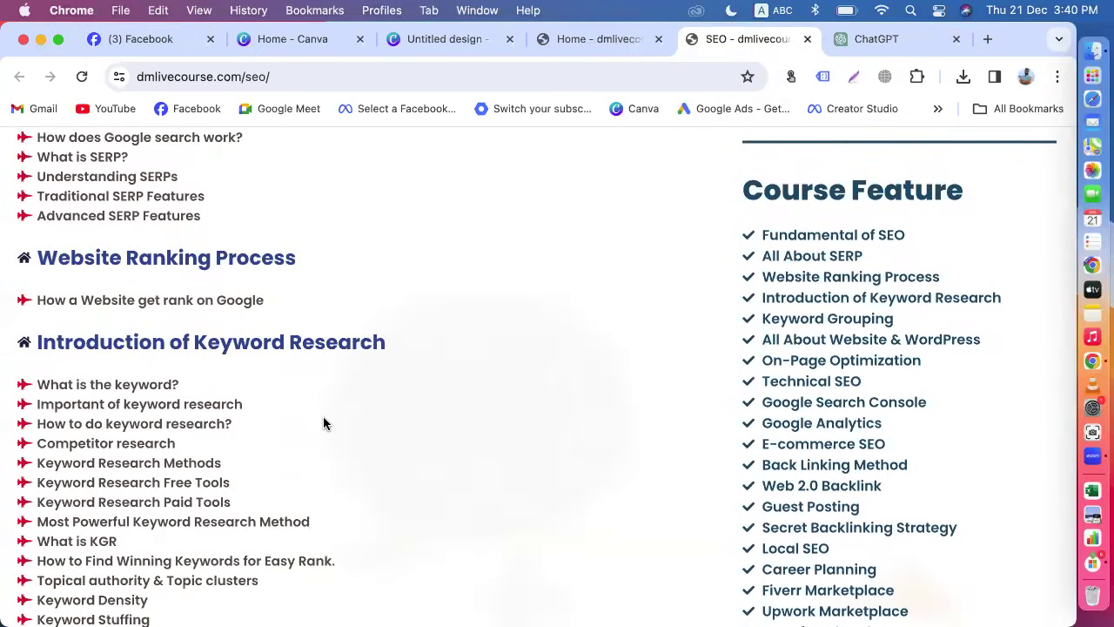
scroll(305, 383, down, 9)
scroll(360, 389, down, 15)
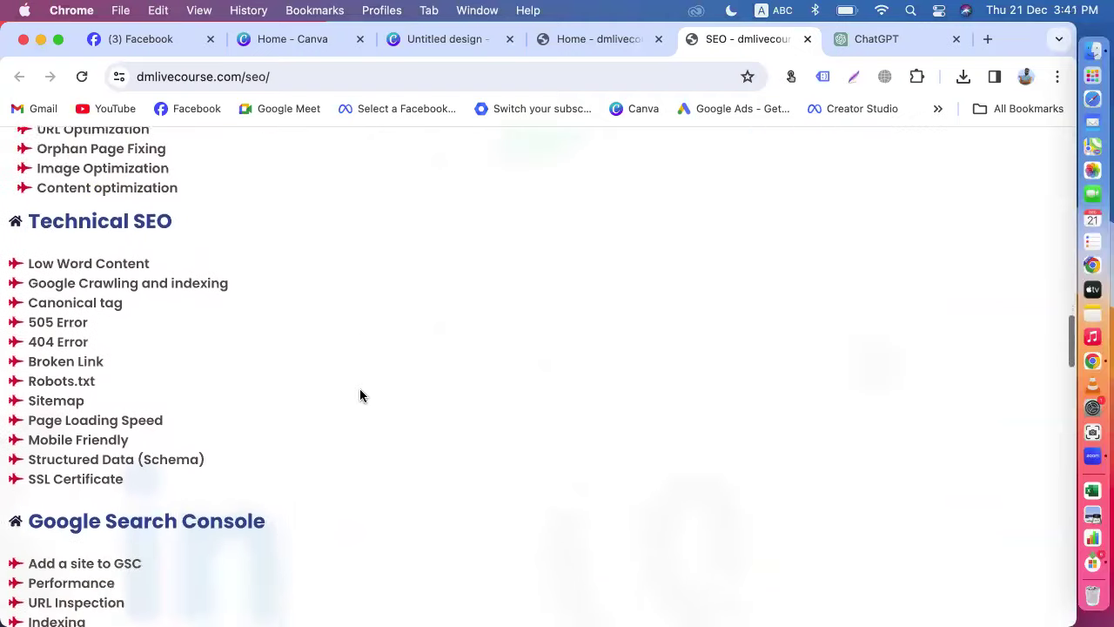
scroll(359, 389, down, 5)
scroll(360, 388, up, 20)
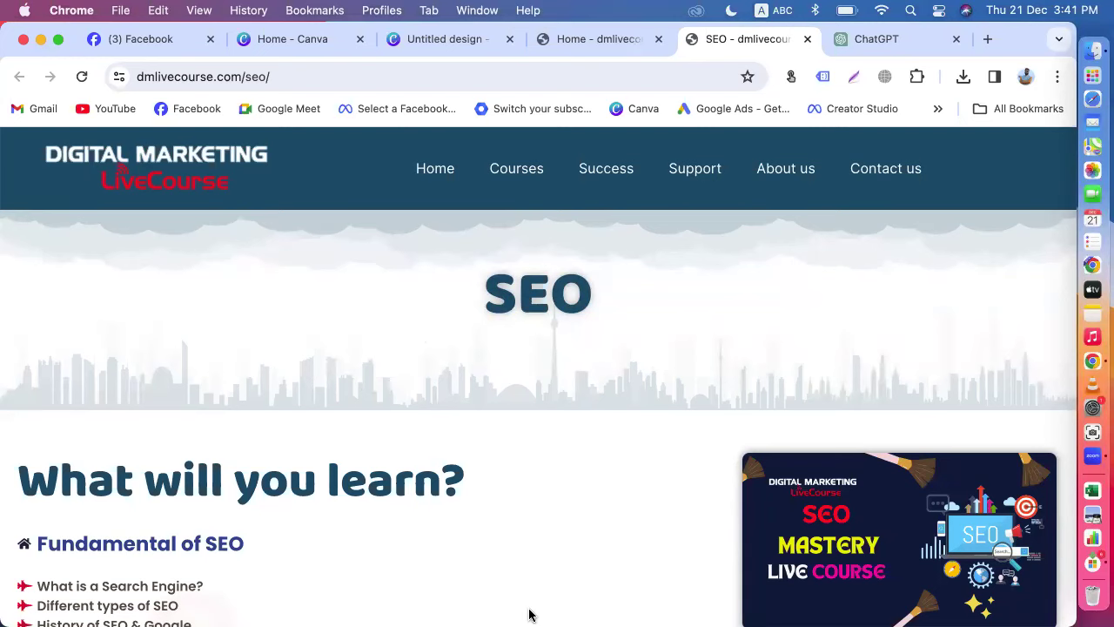
click(988, 38)
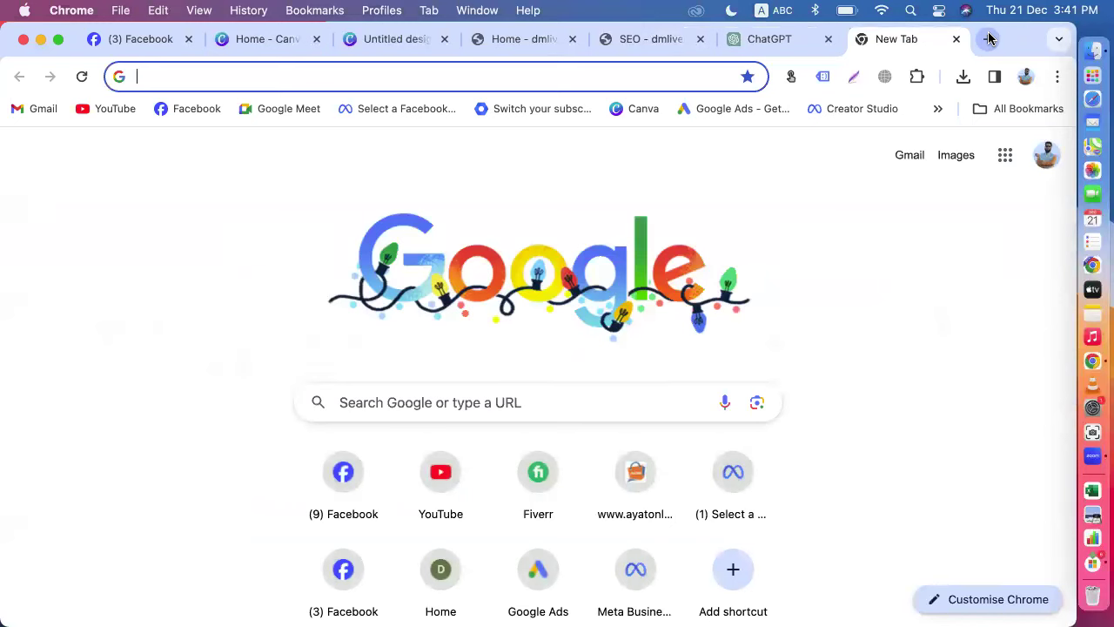
text(what)
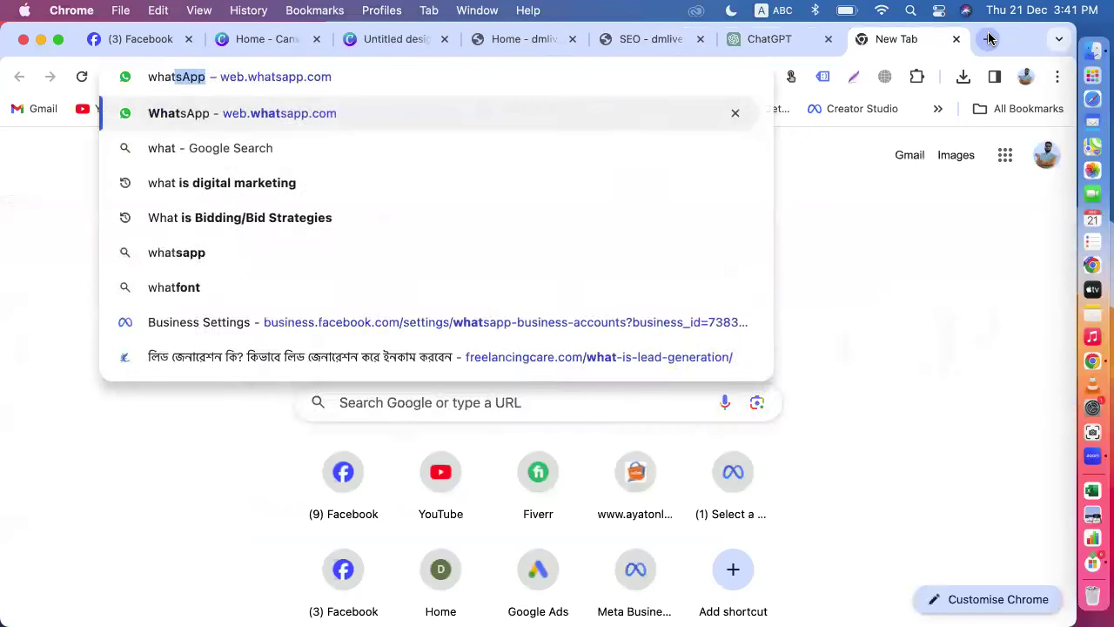
text( is seo)
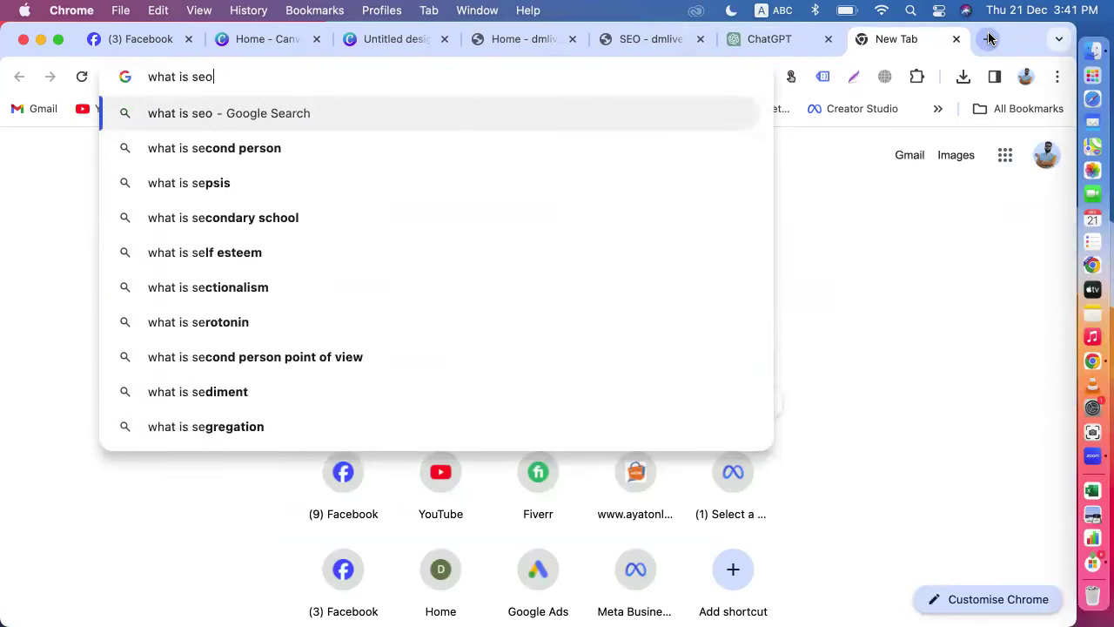
Step: Search 'what is seo' and review the Search Engine Land article and Wikipedia definition
key(Return)
scroll(283, 403, down, 10)
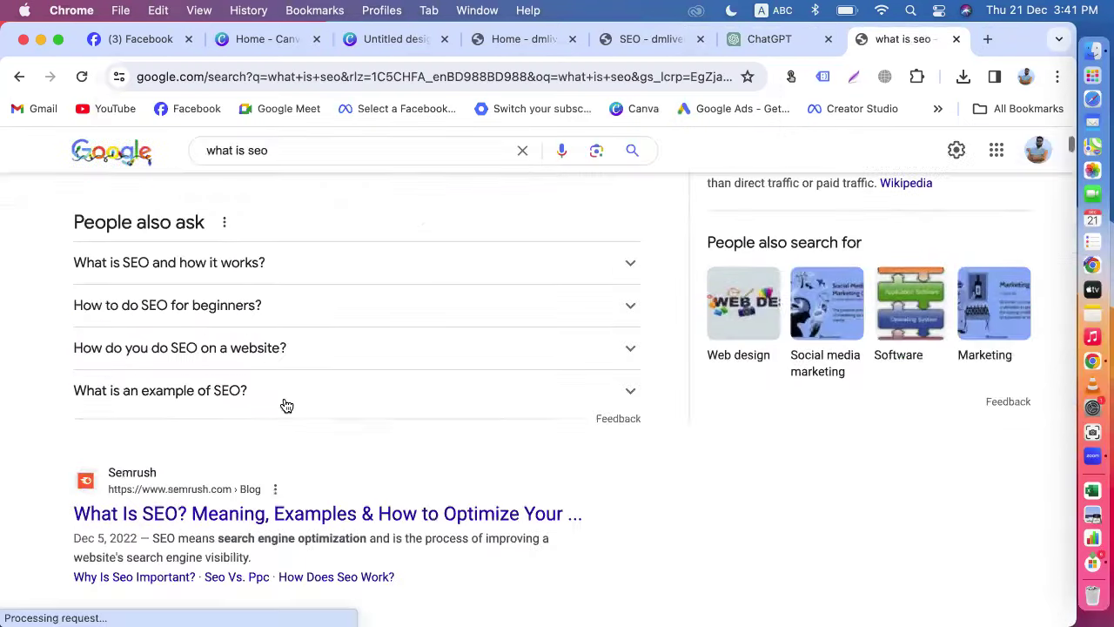
scroll(286, 405, up, 2)
scroll(283, 406, up, 5)
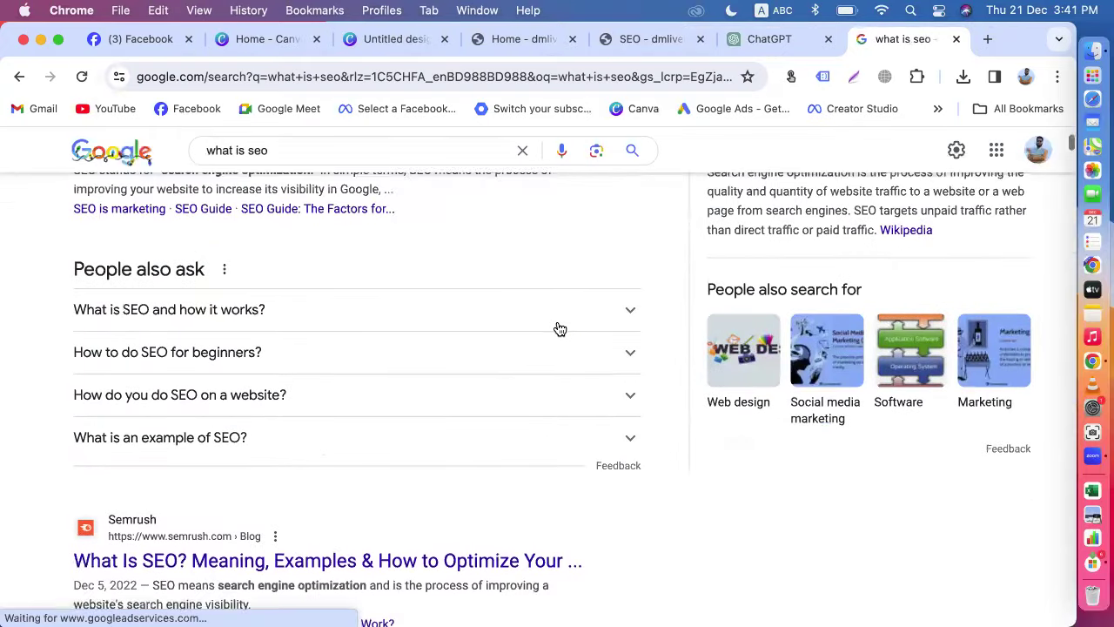
scroll(559, 327, down, 7)
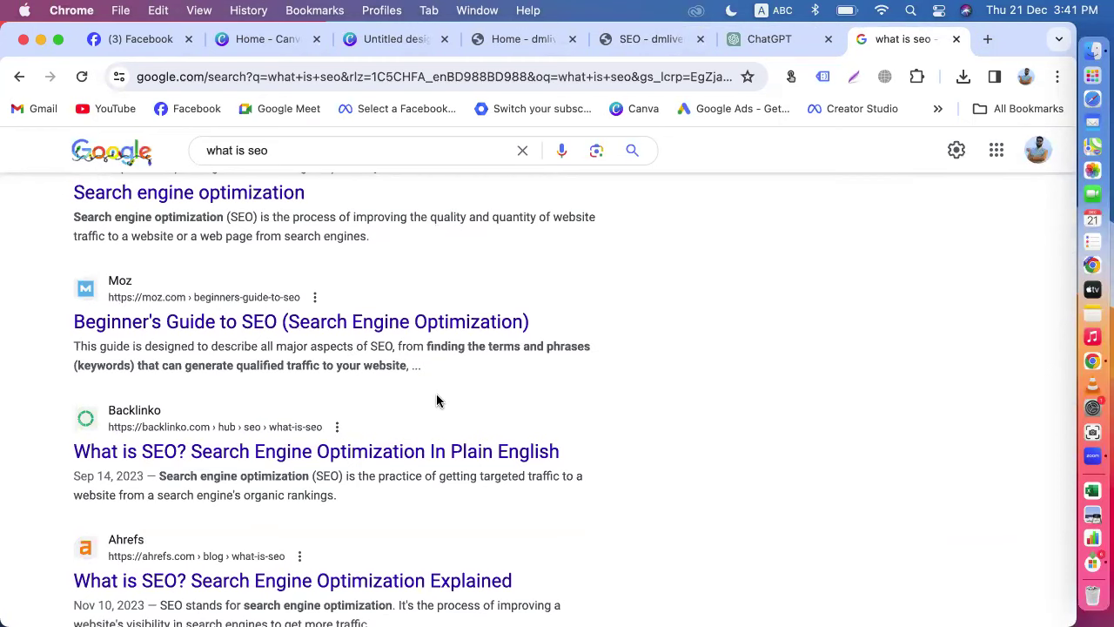
scroll(436, 400, down, 7)
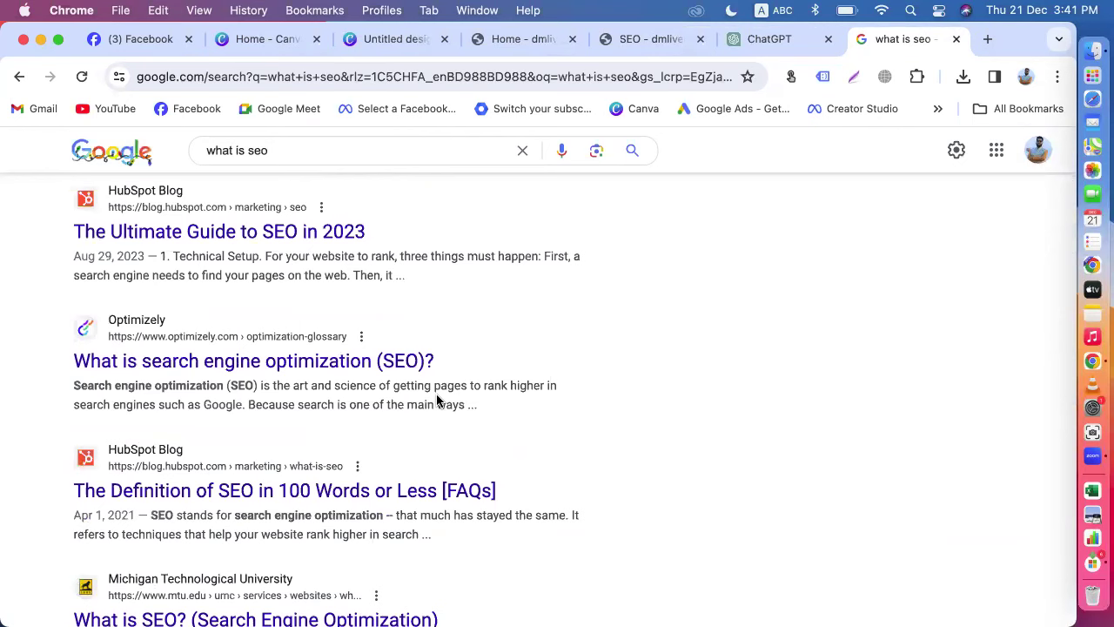
scroll(438, 399, up, 15)
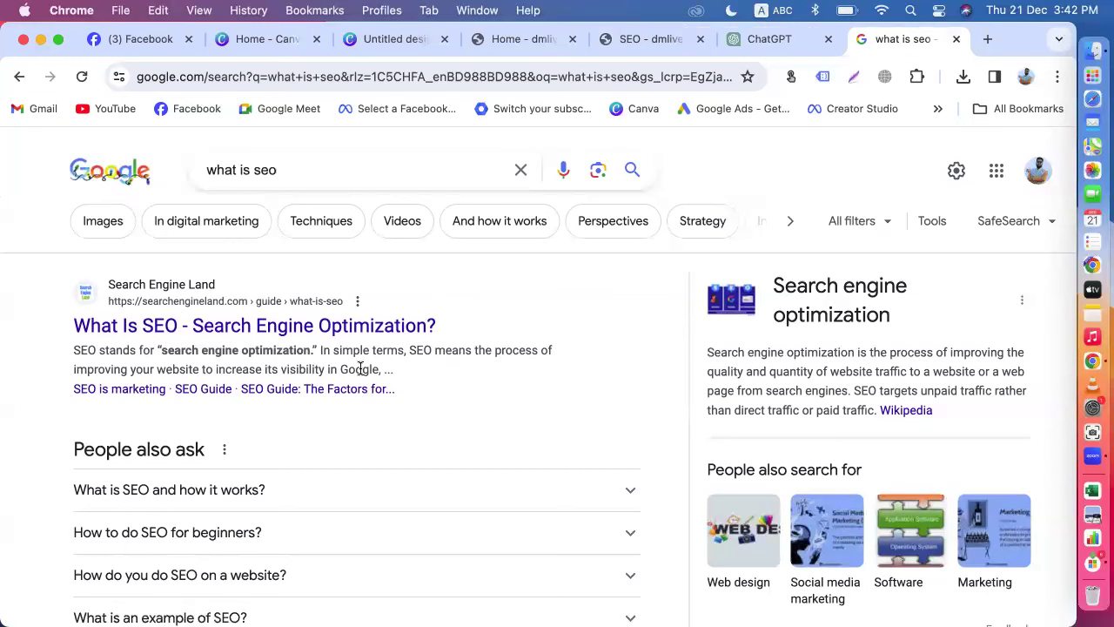
Step: Switch input to Avro Keyboard and delete 'seo' from the search query
click(293, 170)
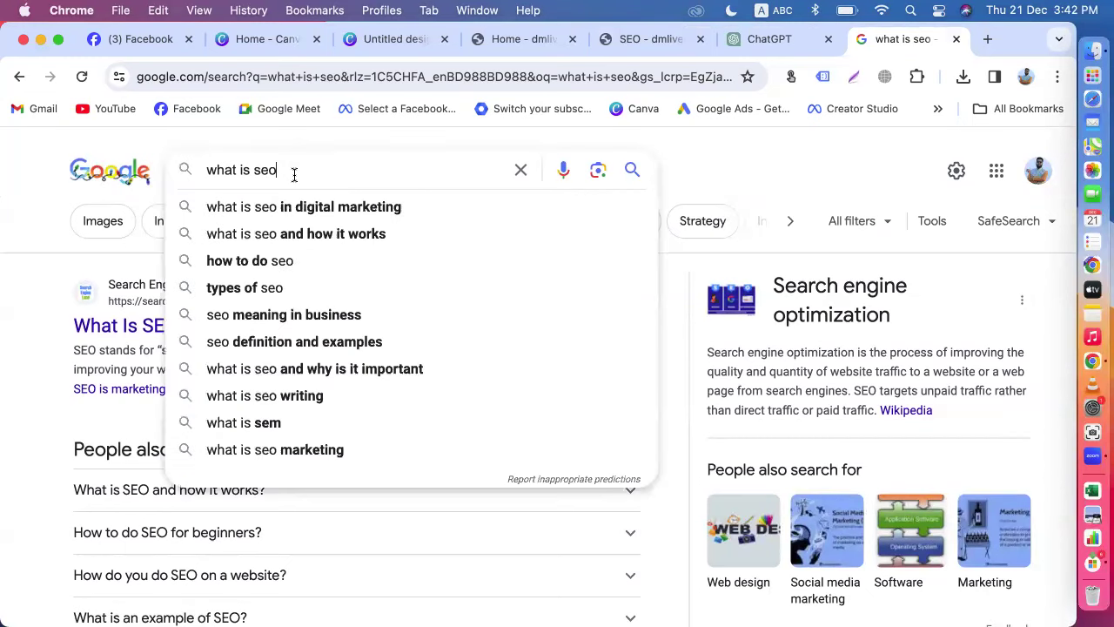
click(772, 10)
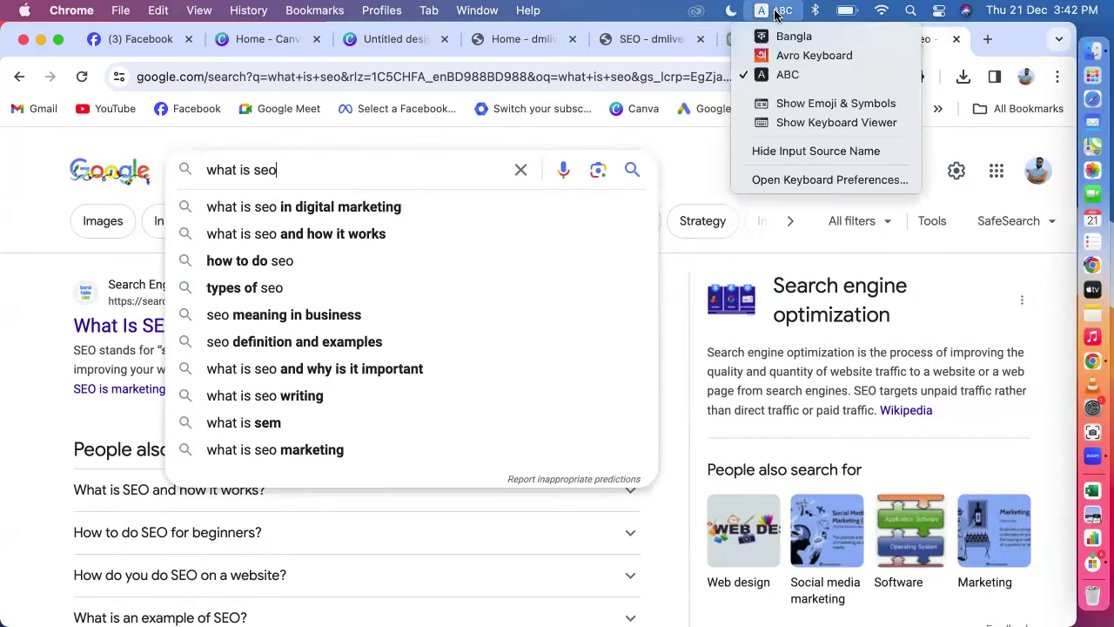
click(772, 55)
key(BackSpace)
key(BackSpace)
key(BackSpace)
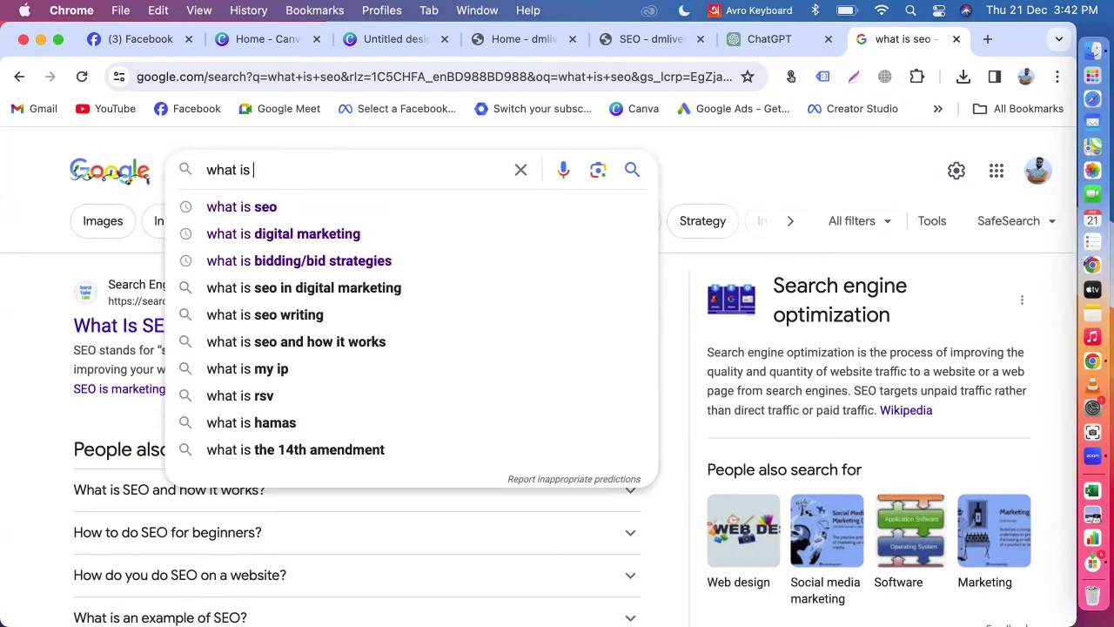
Step: Search for 'what is এস ই ও' using phonetic Bangla typing
text(es)
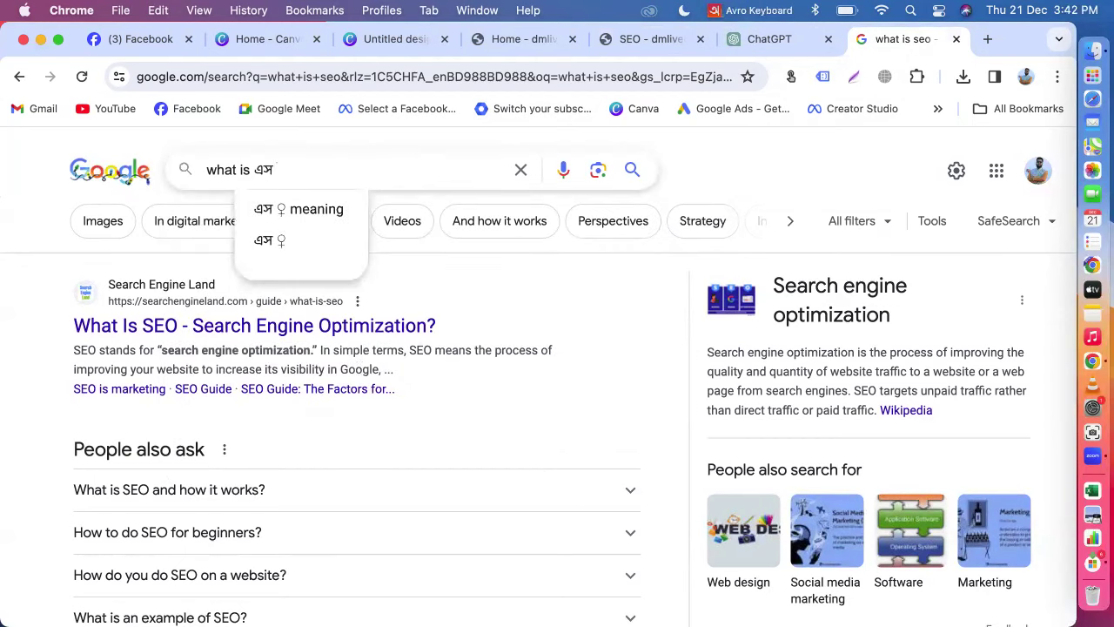
text( i)
key(space)
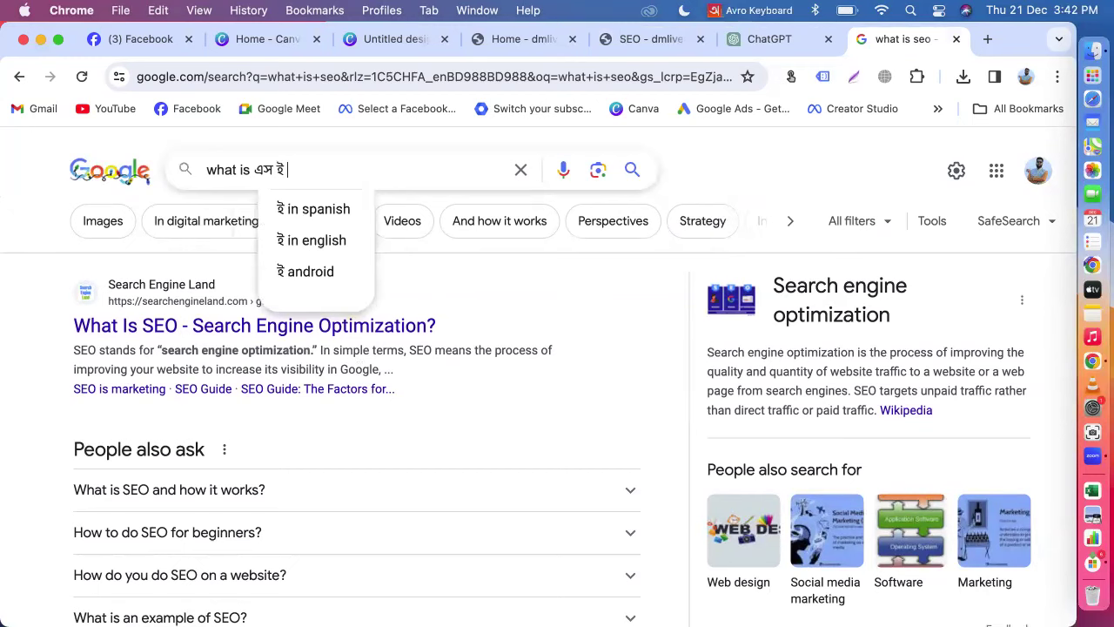
text(o)
key(space)
key(Return)
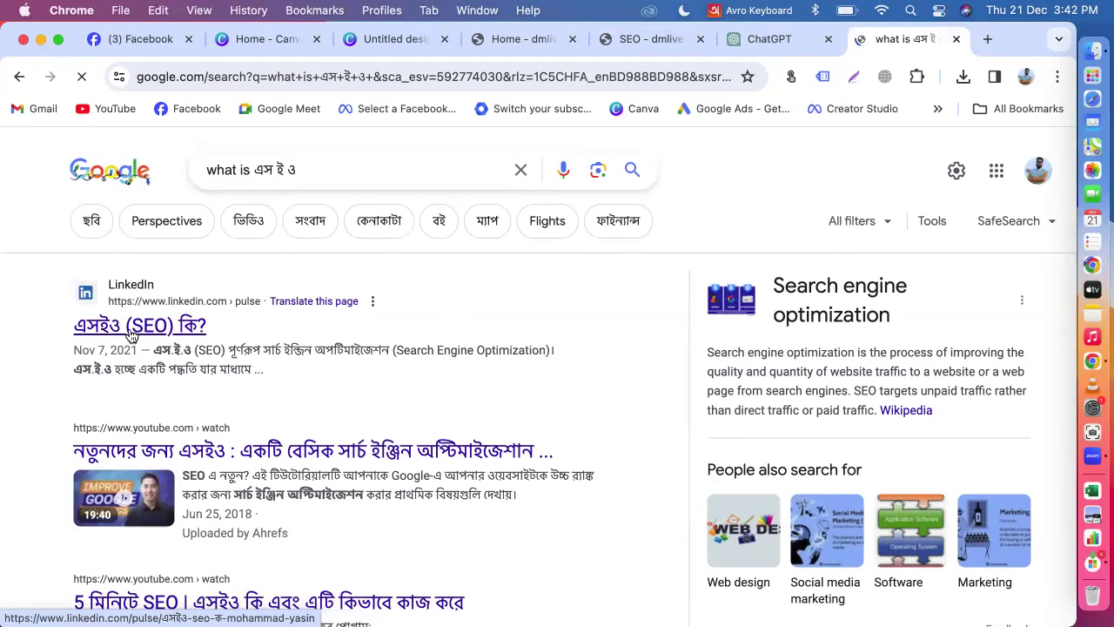
click(158, 327)
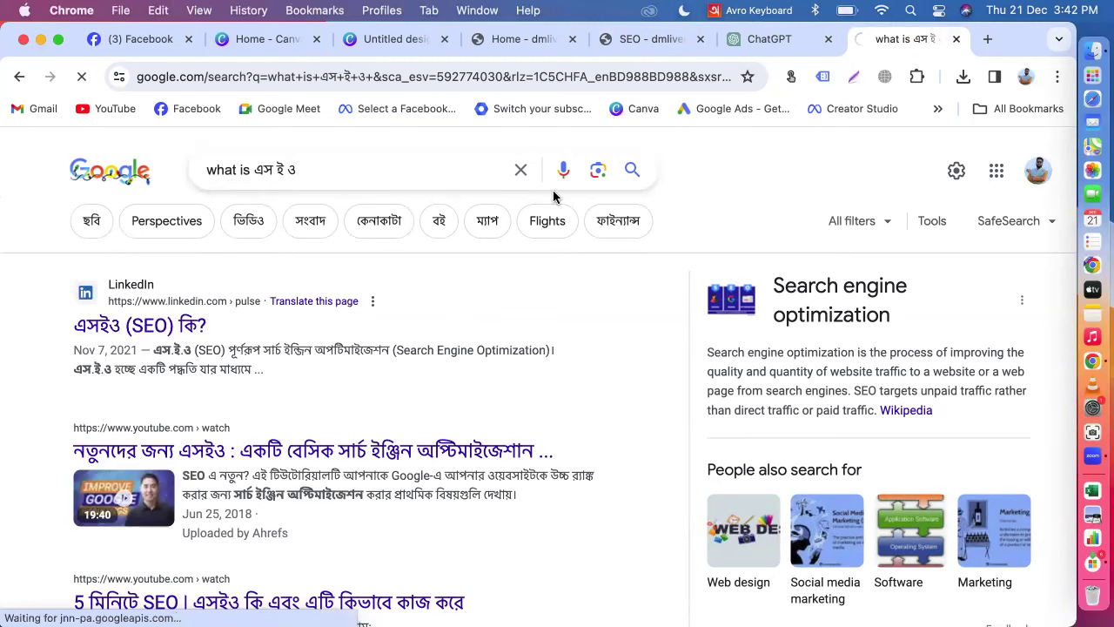
scroll(476, 383, down, 5)
scroll(476, 383, down, 3)
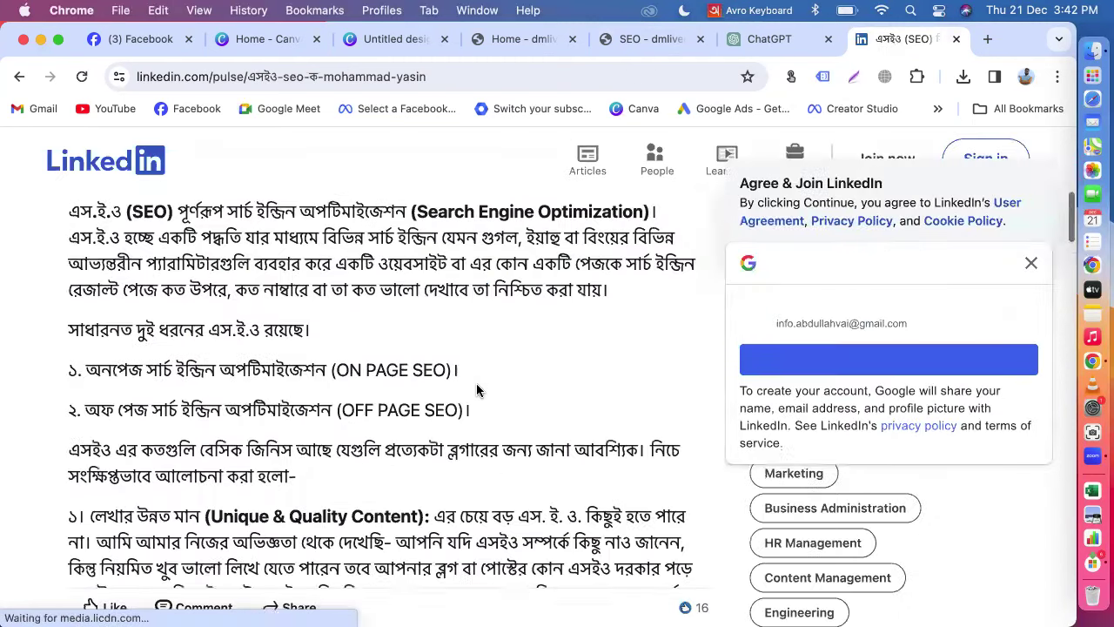
scroll(476, 383, up, 1)
scroll(418, 389, down, 10)
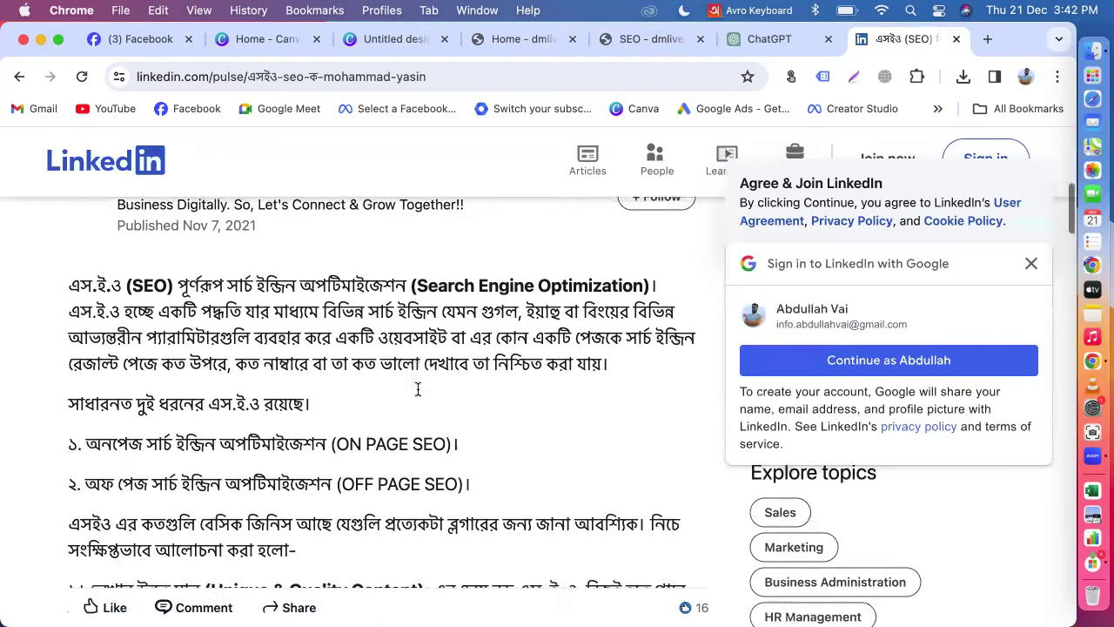
click(19, 76)
scroll(280, 350, down, 2)
scroll(281, 350, down, 7)
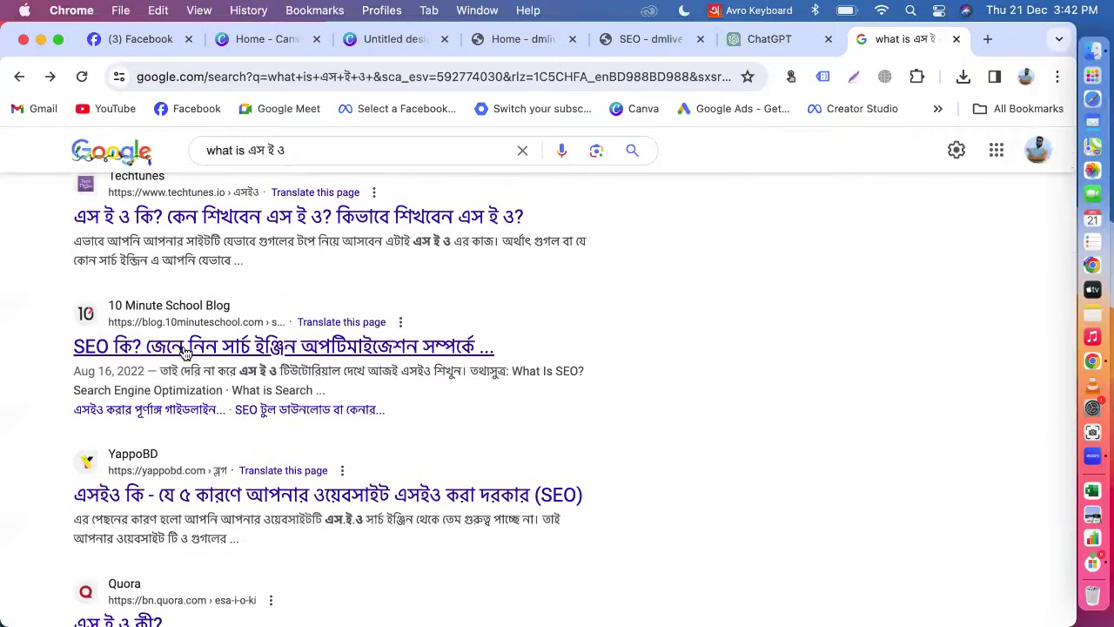
scroll(354, 360, down, 4)
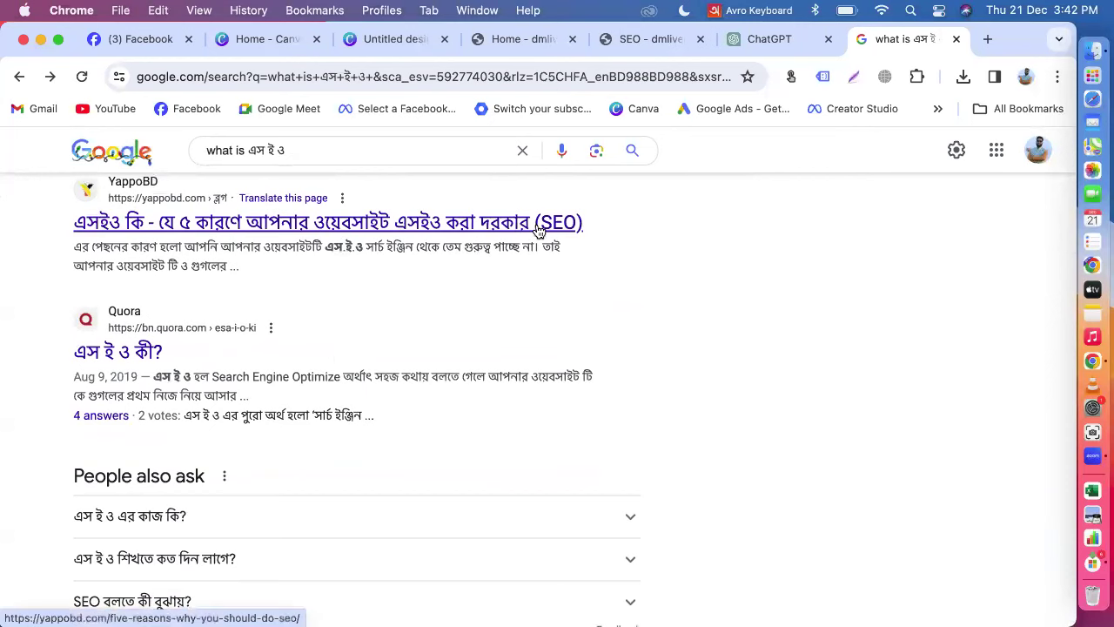
scroll(455, 357, down, 8)
scroll(450, 377, up, 12)
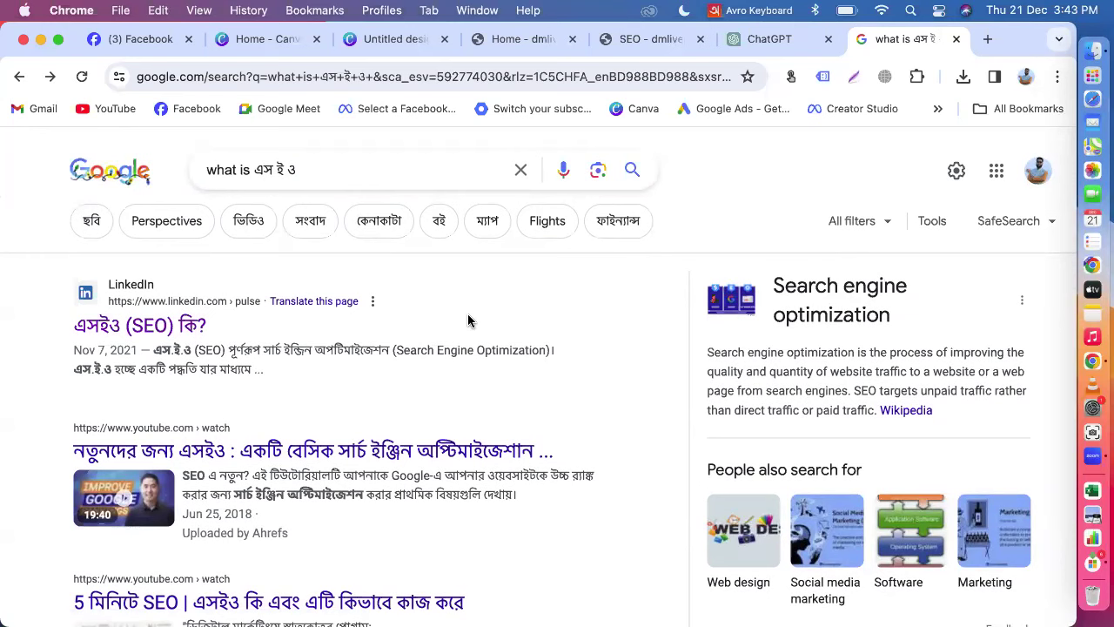
Step: Close the Canva home page, the untitled Canva design and ChatGPT, keeping the SEO course page
click(316, 39)
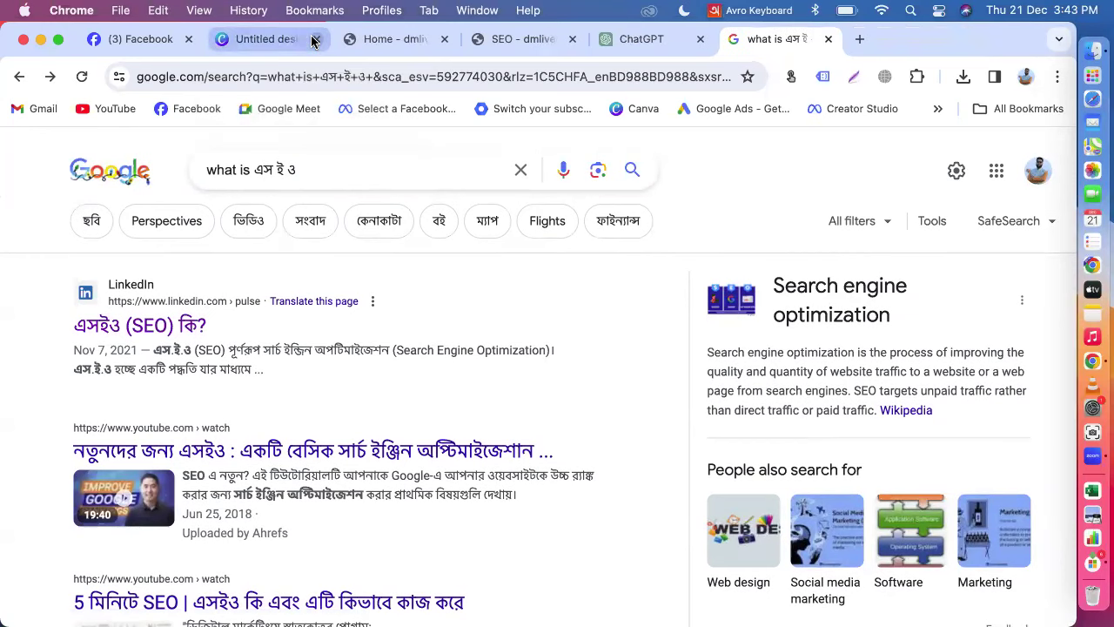
click(316, 39)
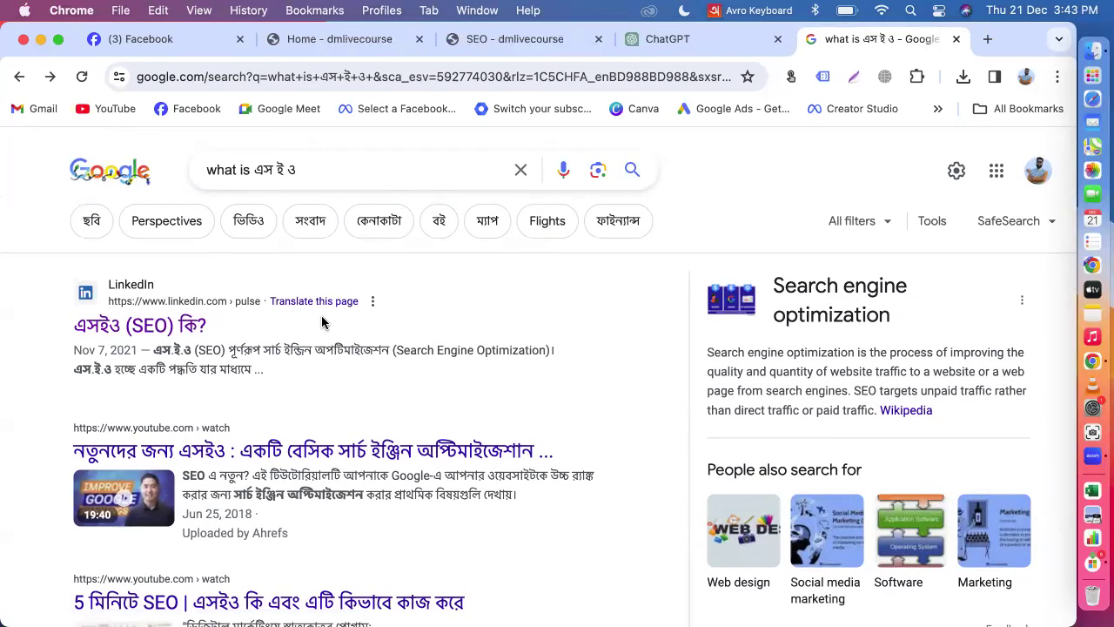
click(510, 38)
scroll(741, 393, down, 5)
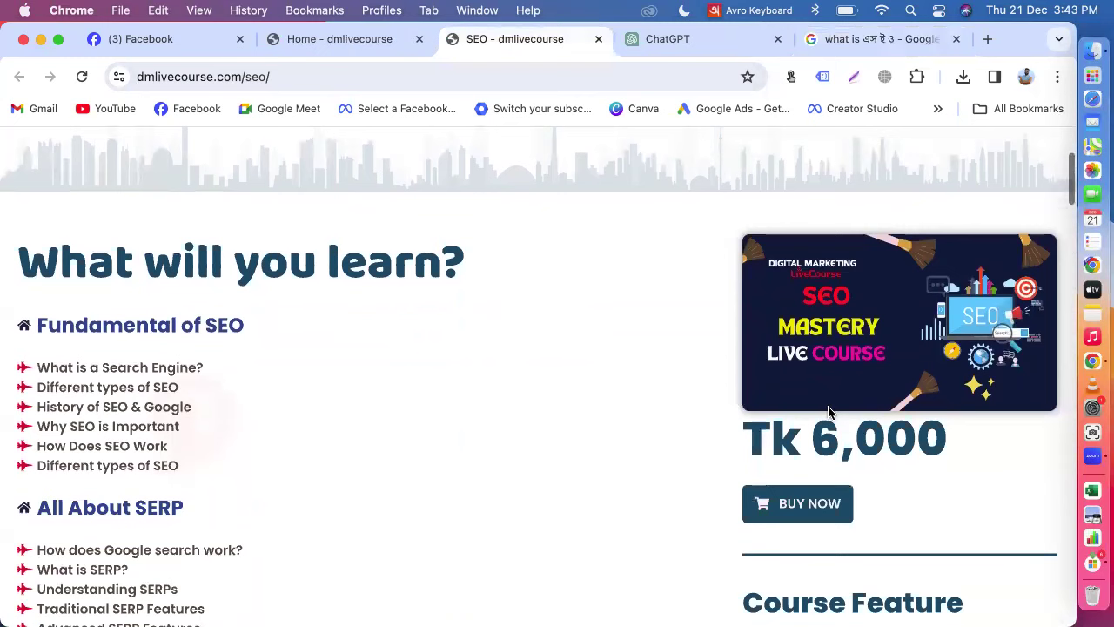
click(778, 39)
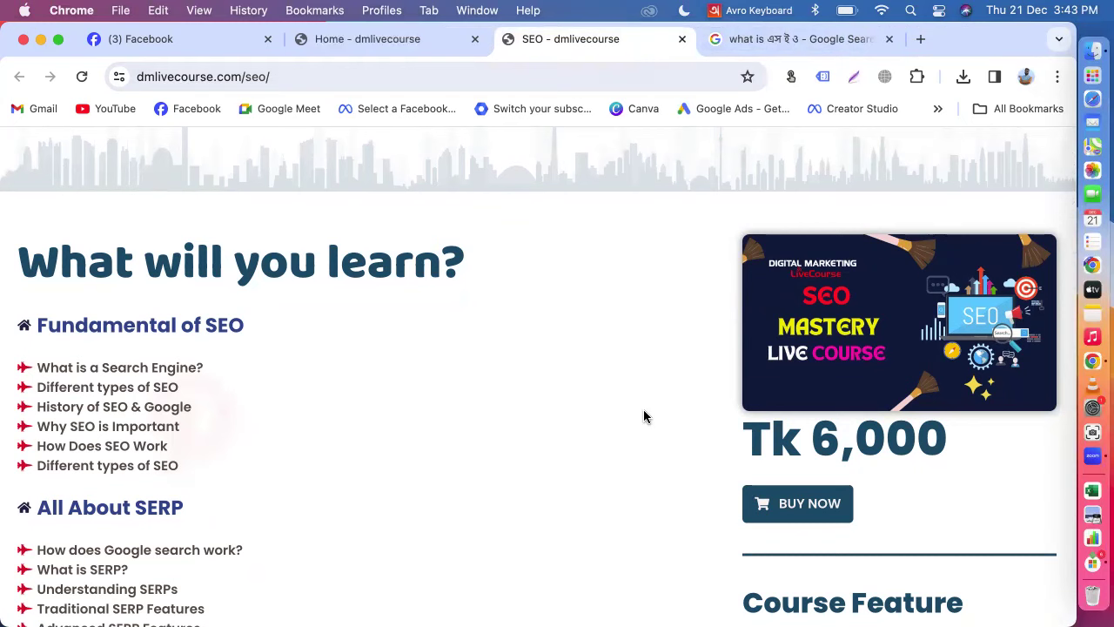
Step: Switch the keyboard input from Avro Keyboard to English ABC
scroll(644, 416, up, 5)
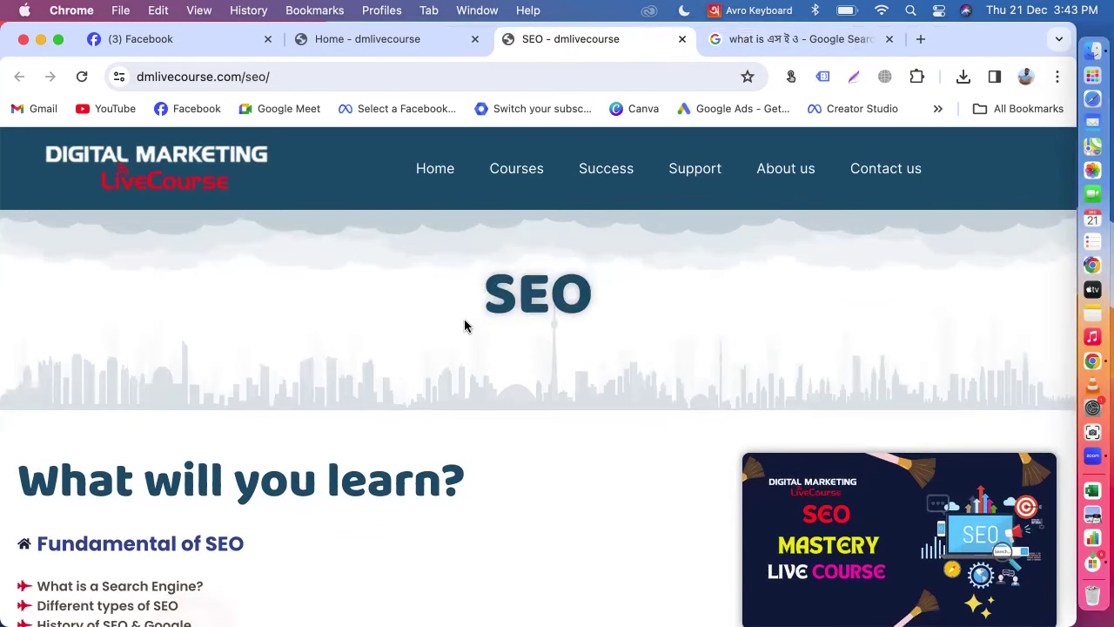
scroll(465, 325, down, 4)
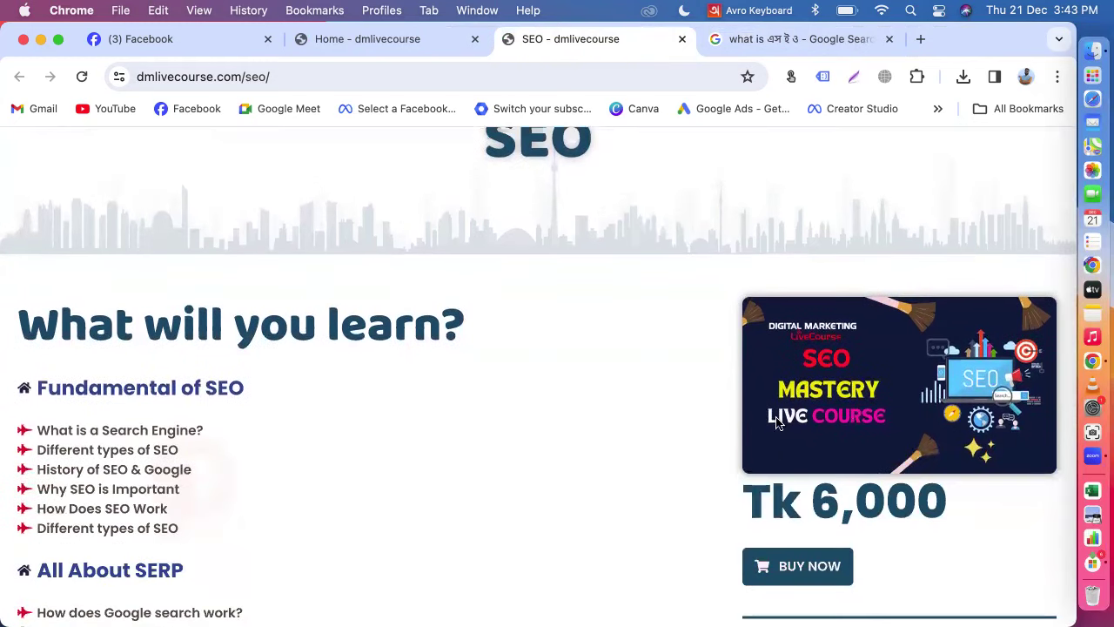
click(754, 11)
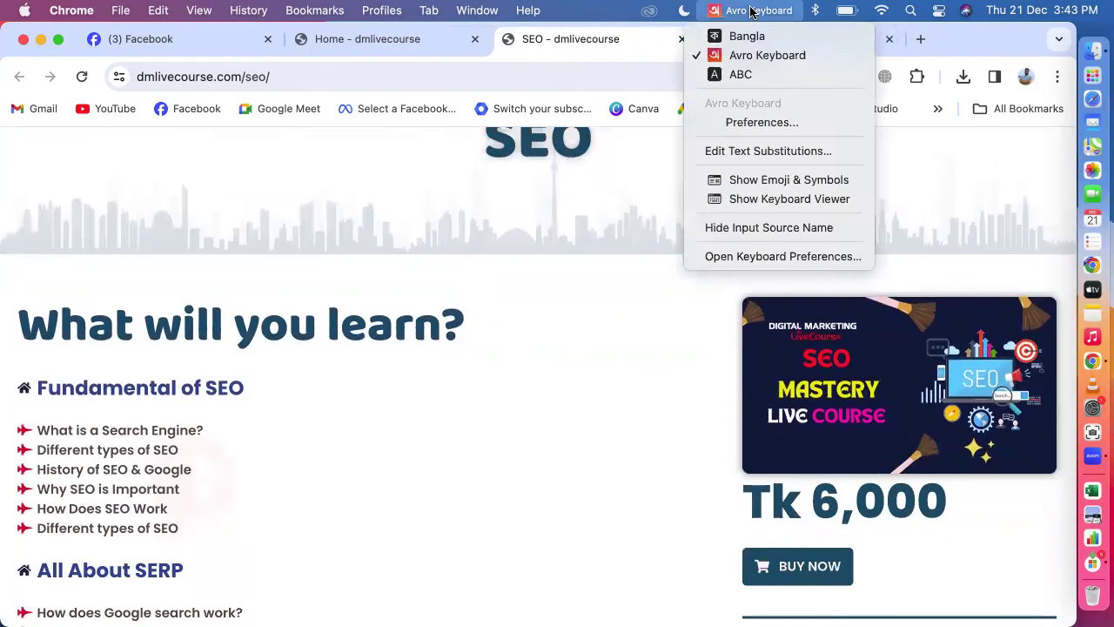
click(734, 77)
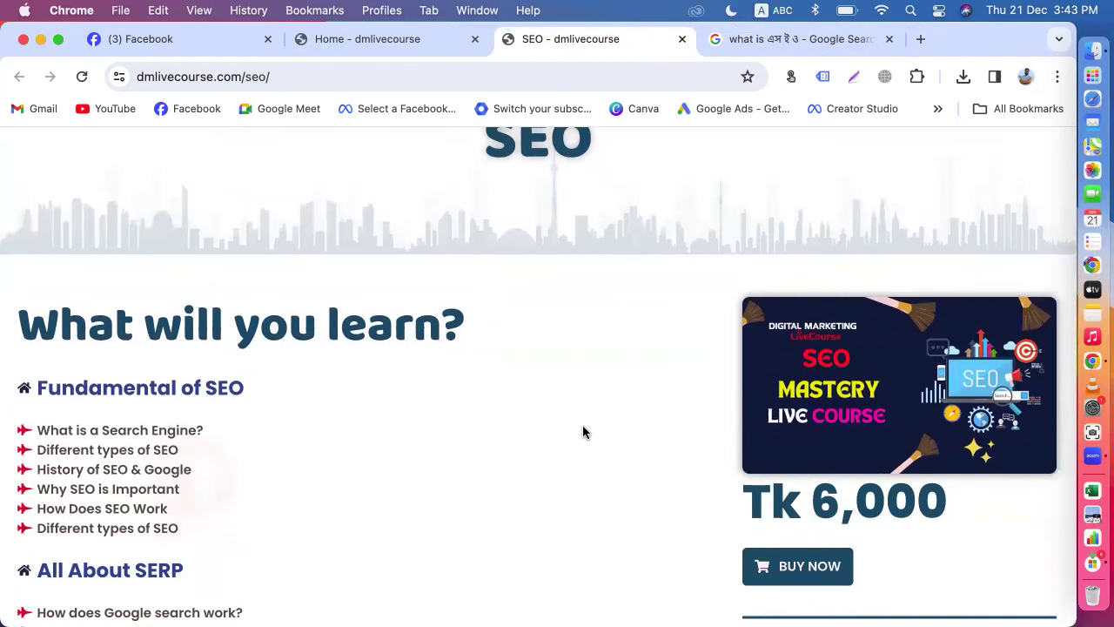
scroll(582, 432, down, 2)
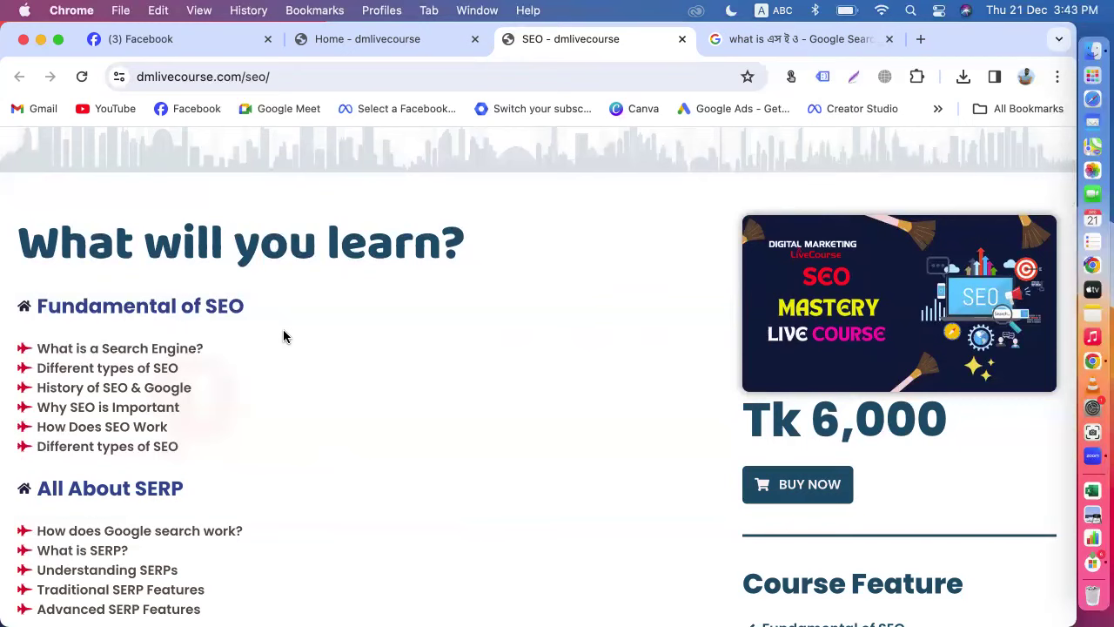
Step: Search 'creator studio' in the Facebook tab and open the Creator Studio result
click(155, 38)
click(219, 76)
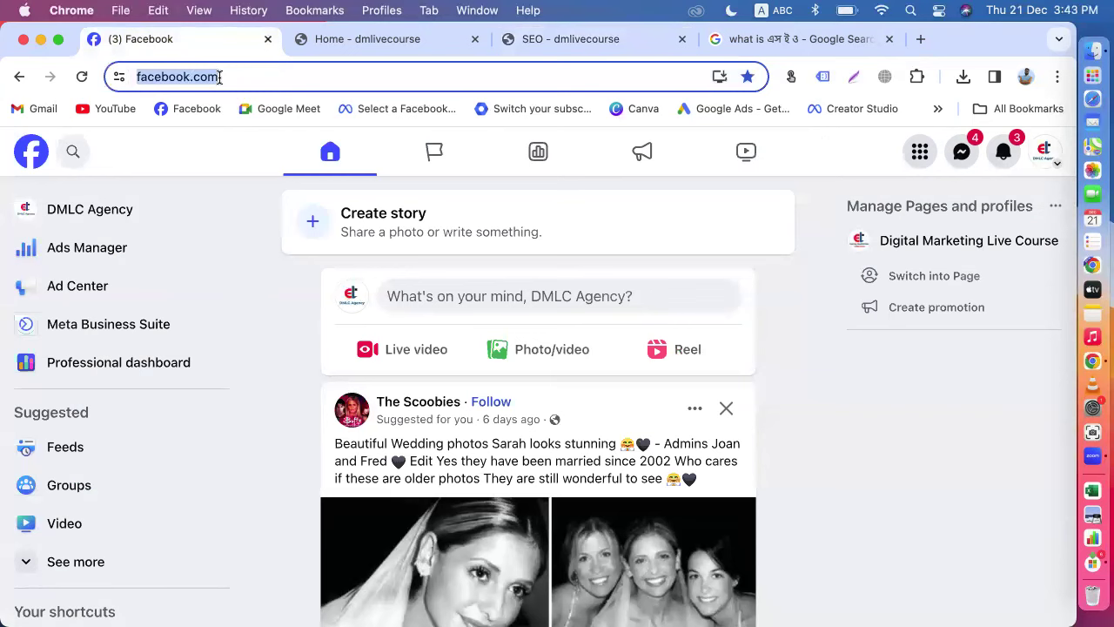
text(cr)
key(Return)
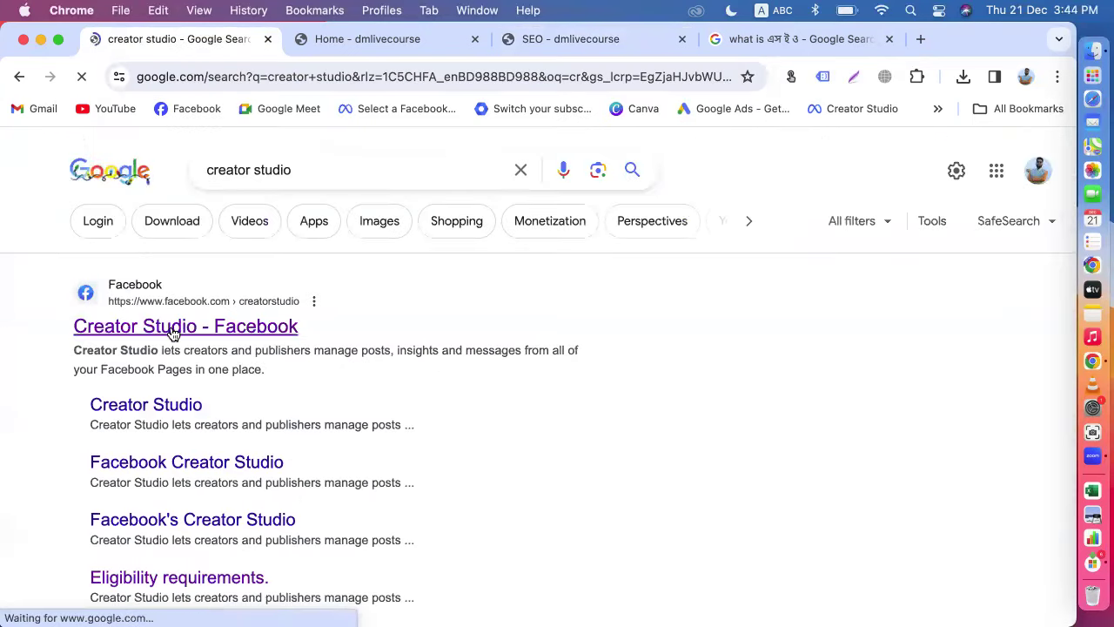
click(173, 334)
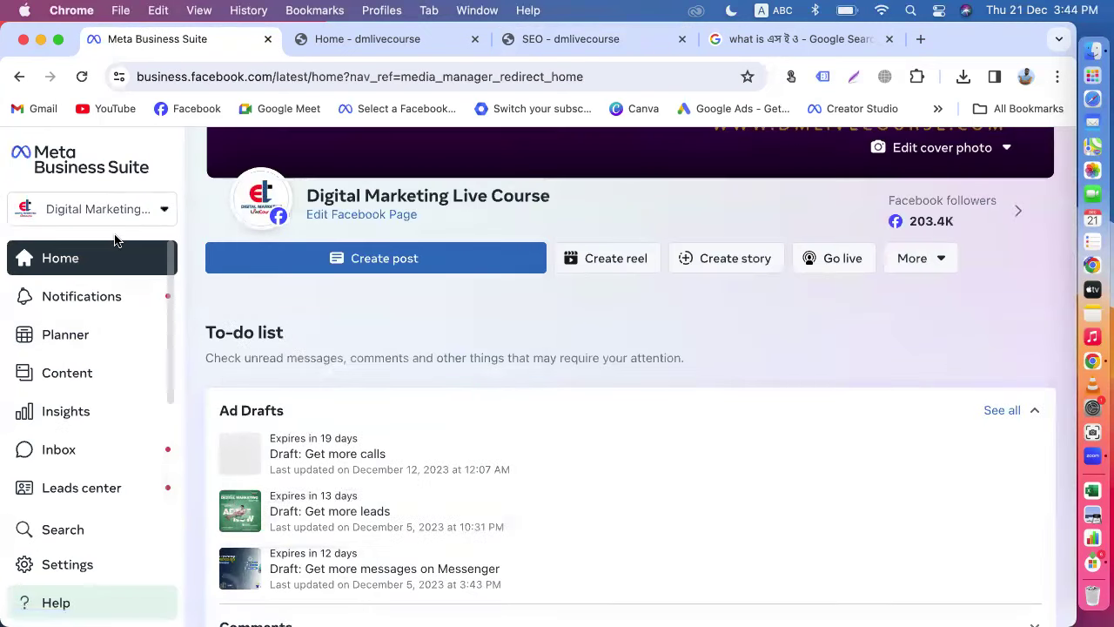
Step: Select the Digital Marketing Live Course page in the business account selector
scroll(274, 322, up, 3)
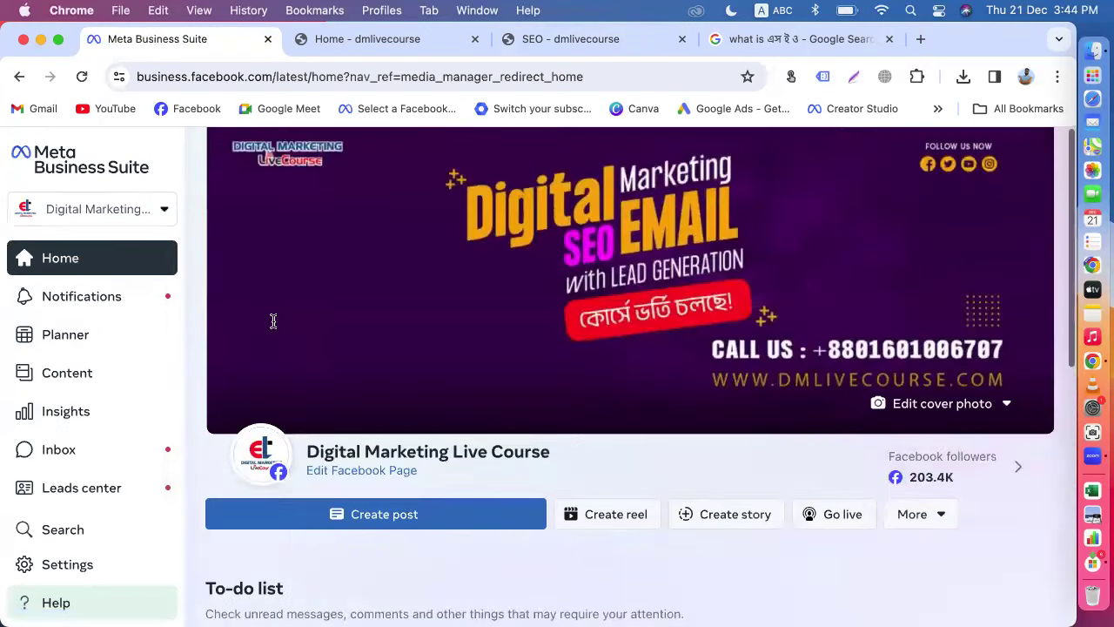
click(153, 211)
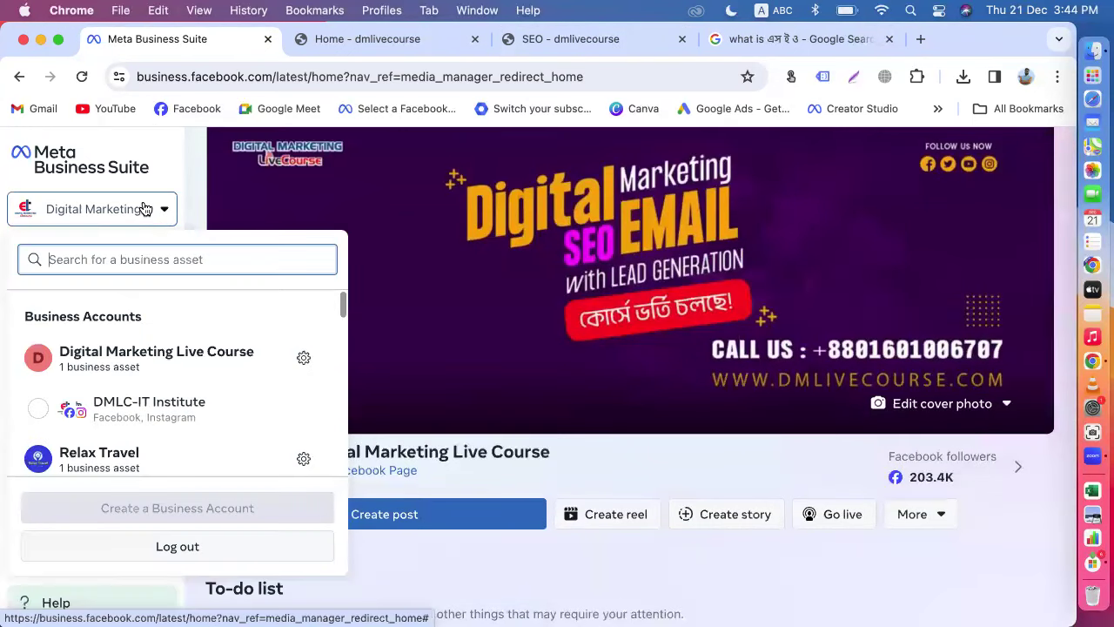
text(di)
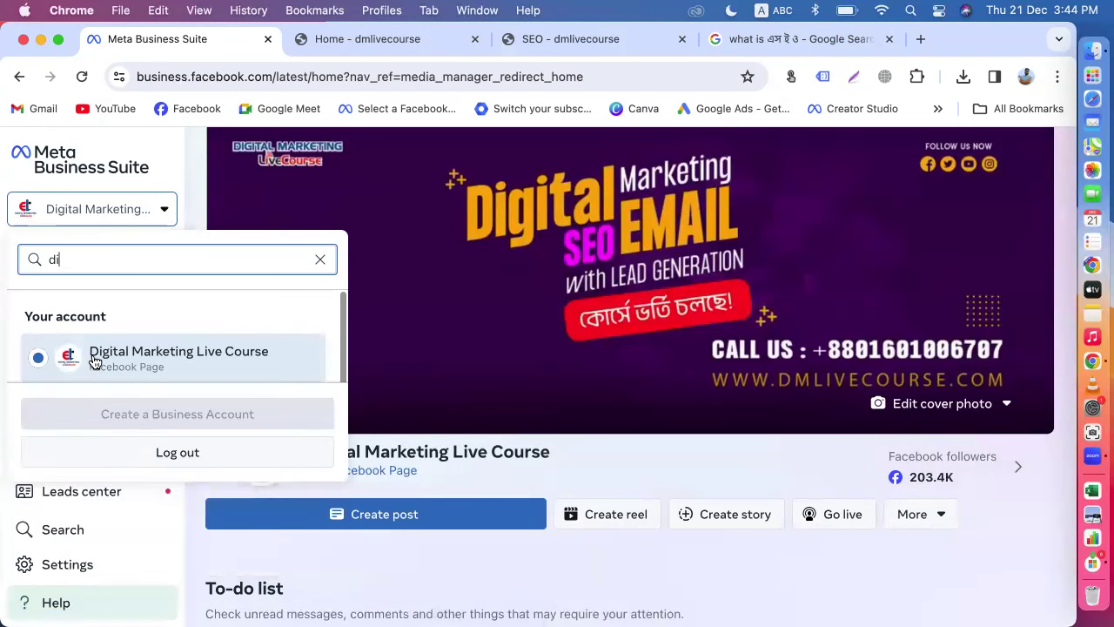
click(95, 356)
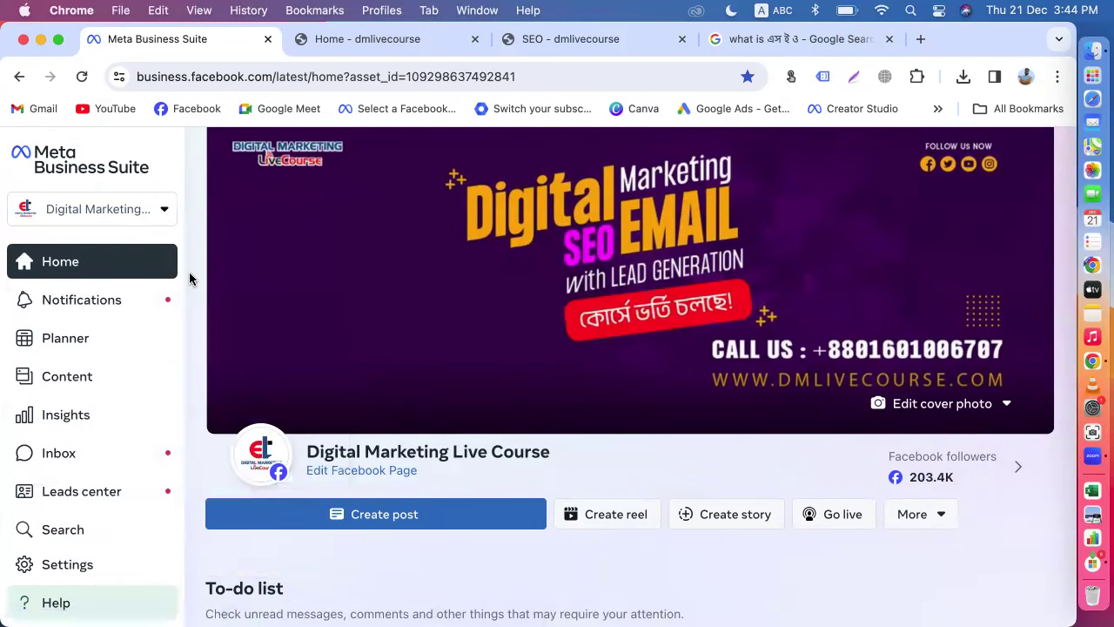
scroll(190, 279, down, 5)
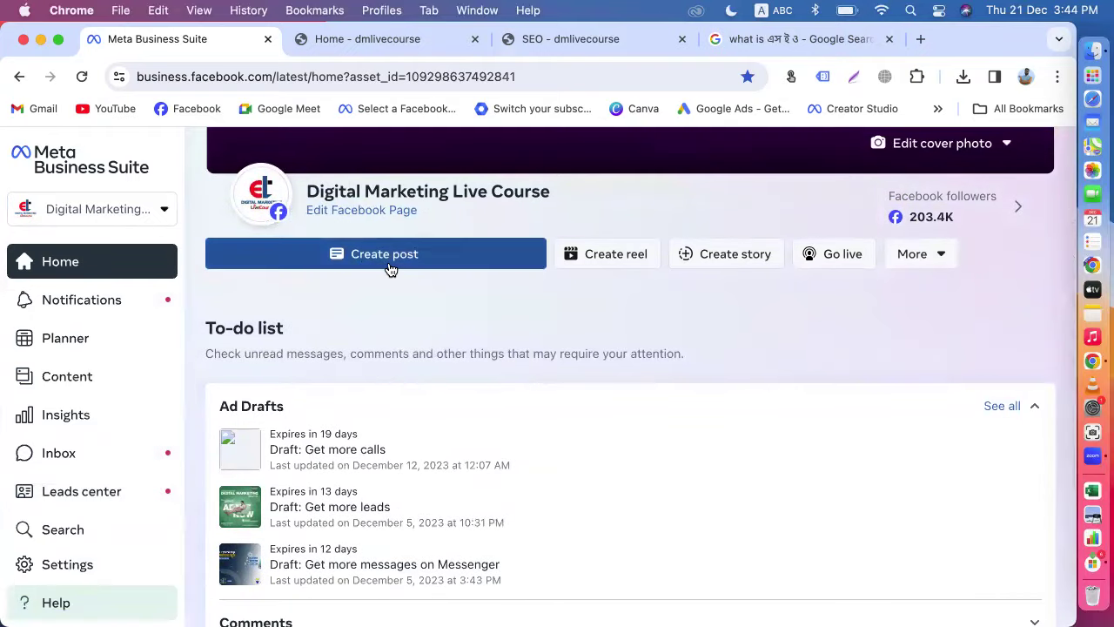
Step: Start a new post for Digital Marketing Live Course and place the cursor in the Text box
click(389, 264)
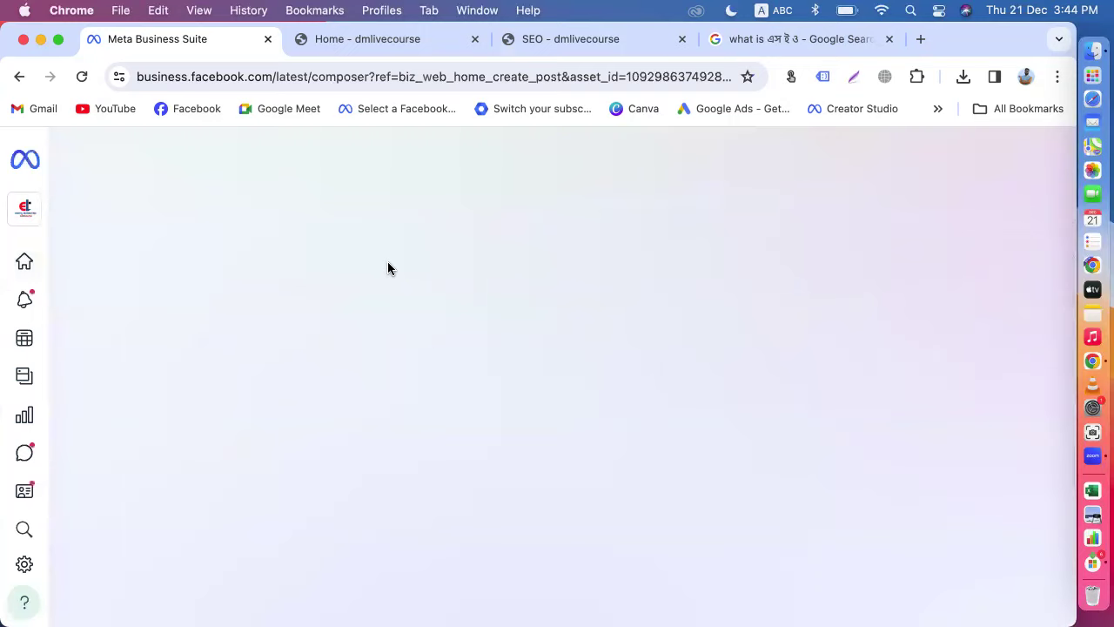
scroll(391, 269, down, 3)
scroll(388, 261, up, 1)
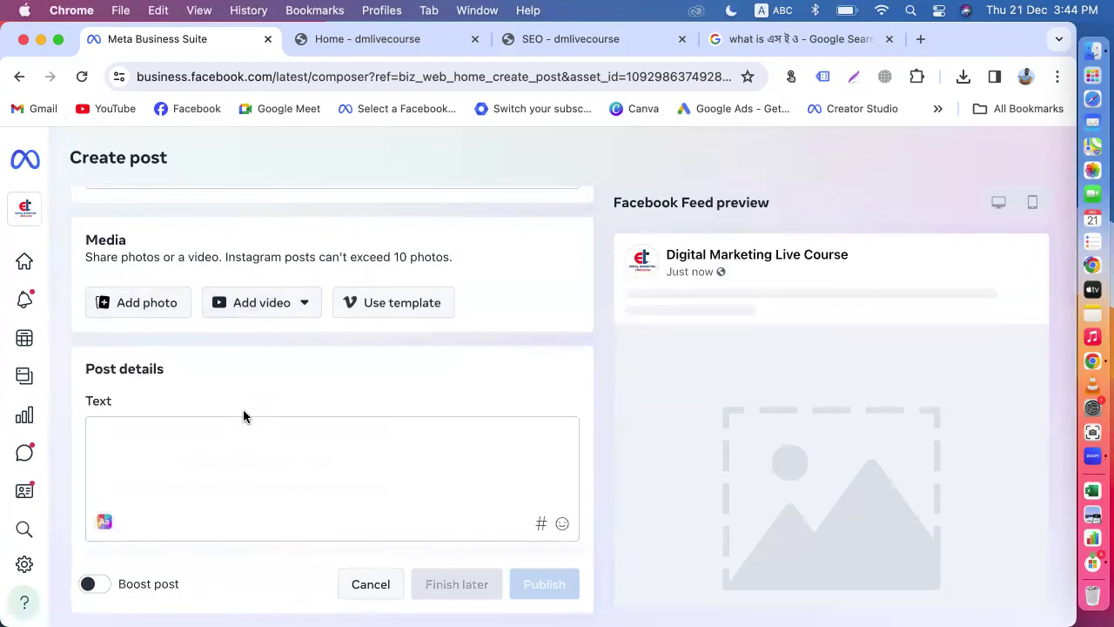
scroll(244, 416, down, 1)
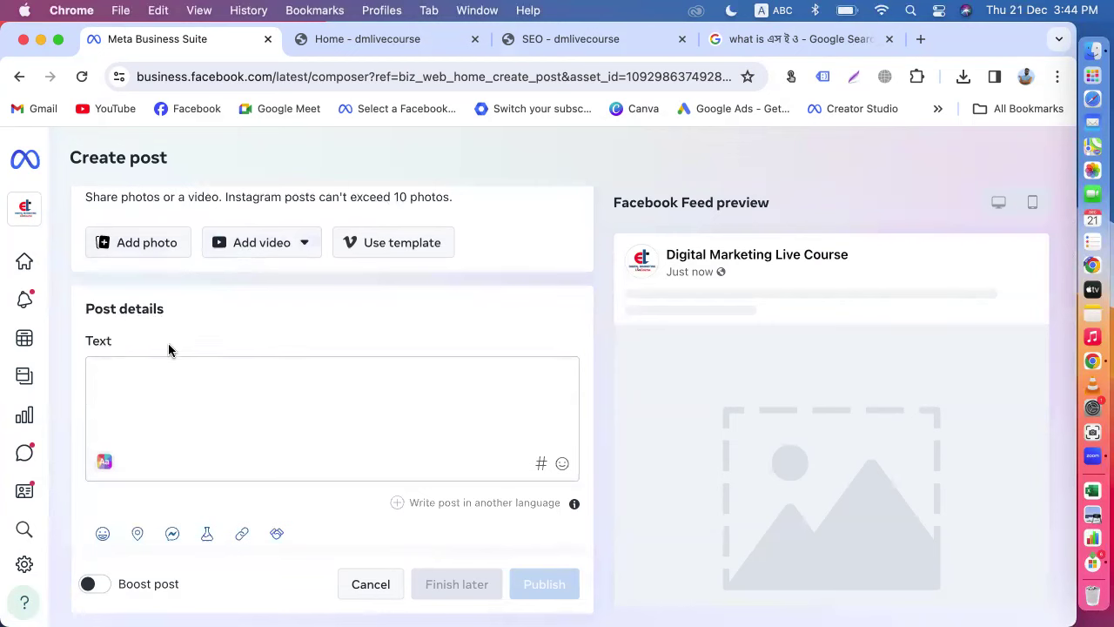
click(146, 388)
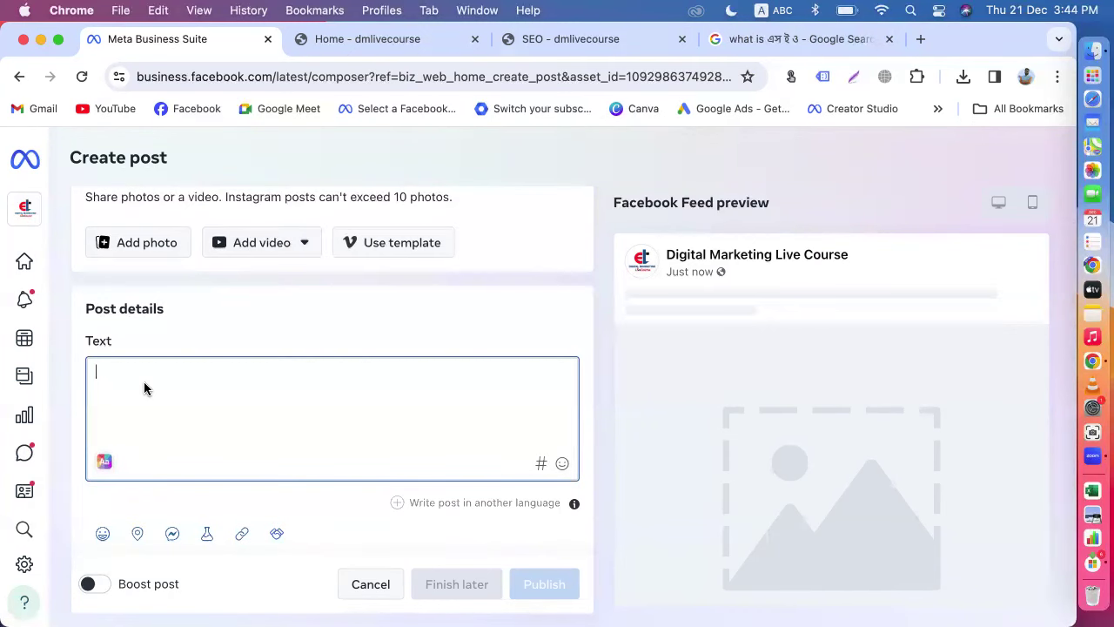
Step: Copy the Course Feature heading and topic list from the SEO page and paste it into the post
click(538, 39)
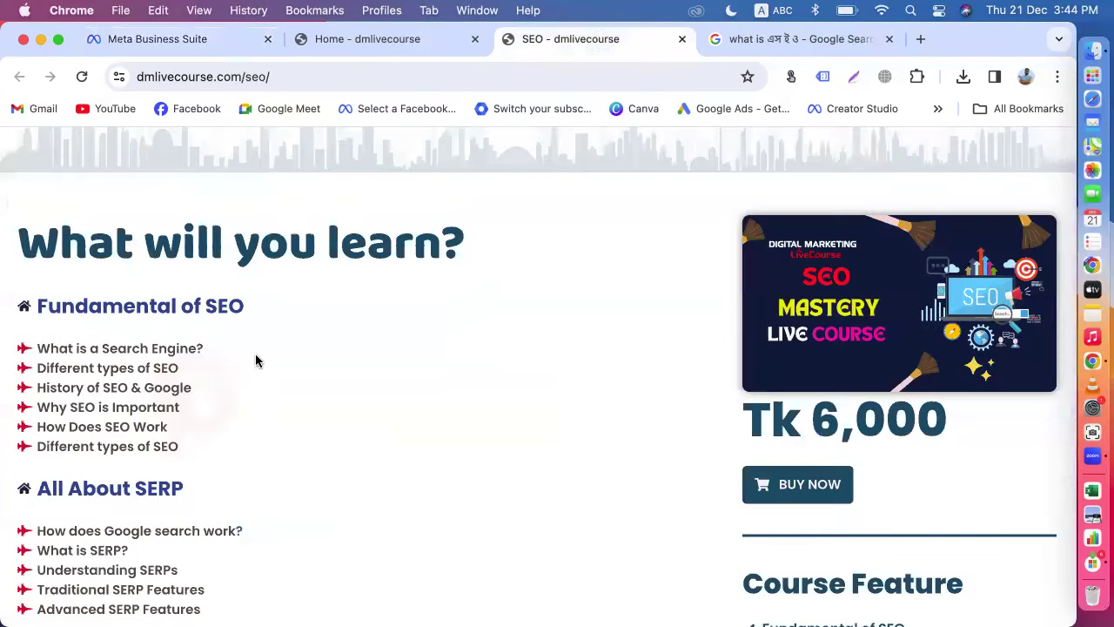
scroll(236, 424, down, 10)
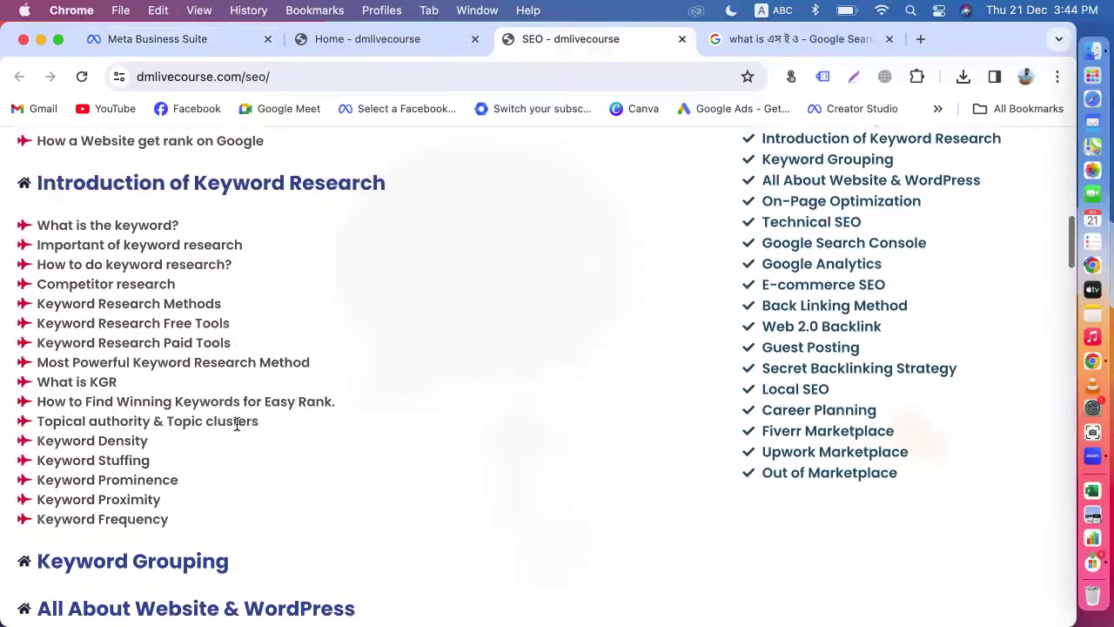
scroll(318, 405, down, 11)
scroll(321, 410, down, 9)
scroll(320, 410, up, 16)
scroll(321, 409, up, 12)
scroll(319, 405, down, 5)
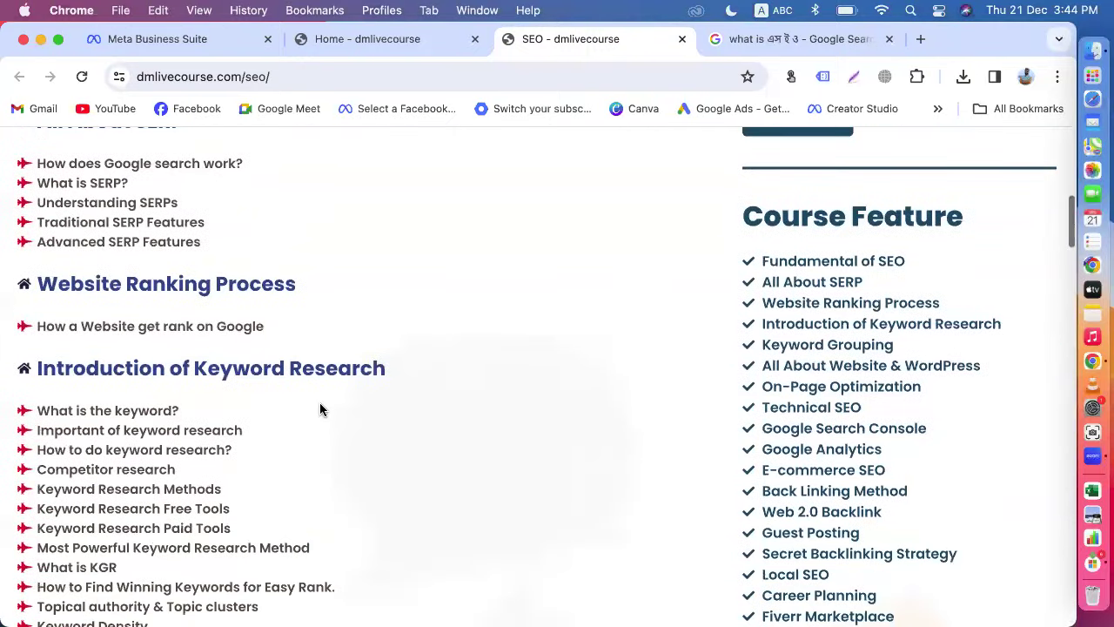
drag(744, 209, 900, 462)
key(super+c)
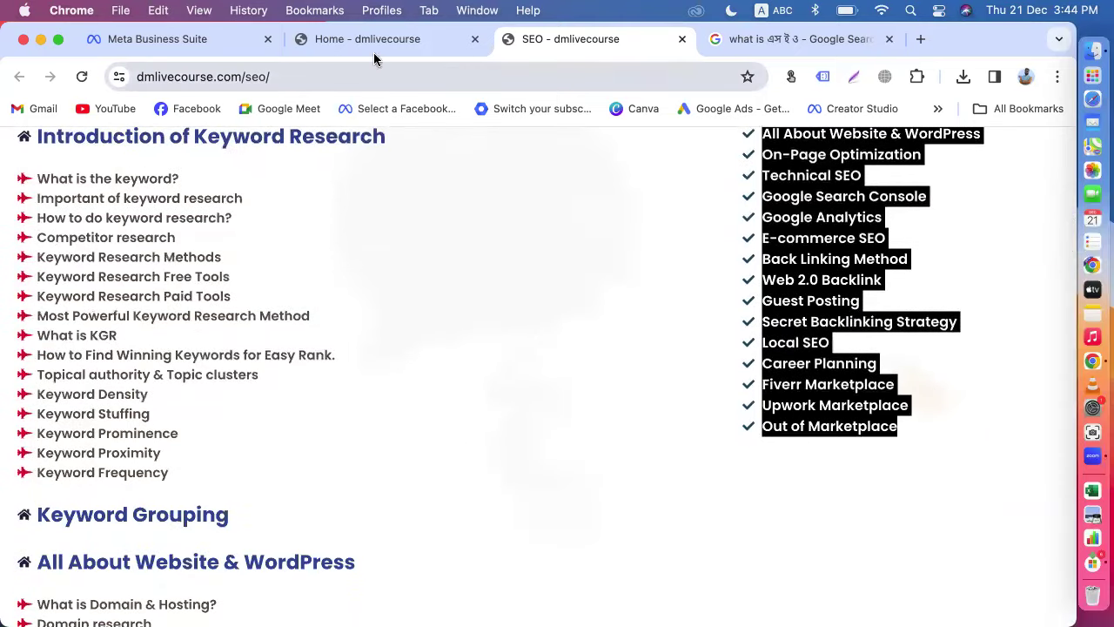
click(185, 38)
key(super+v)
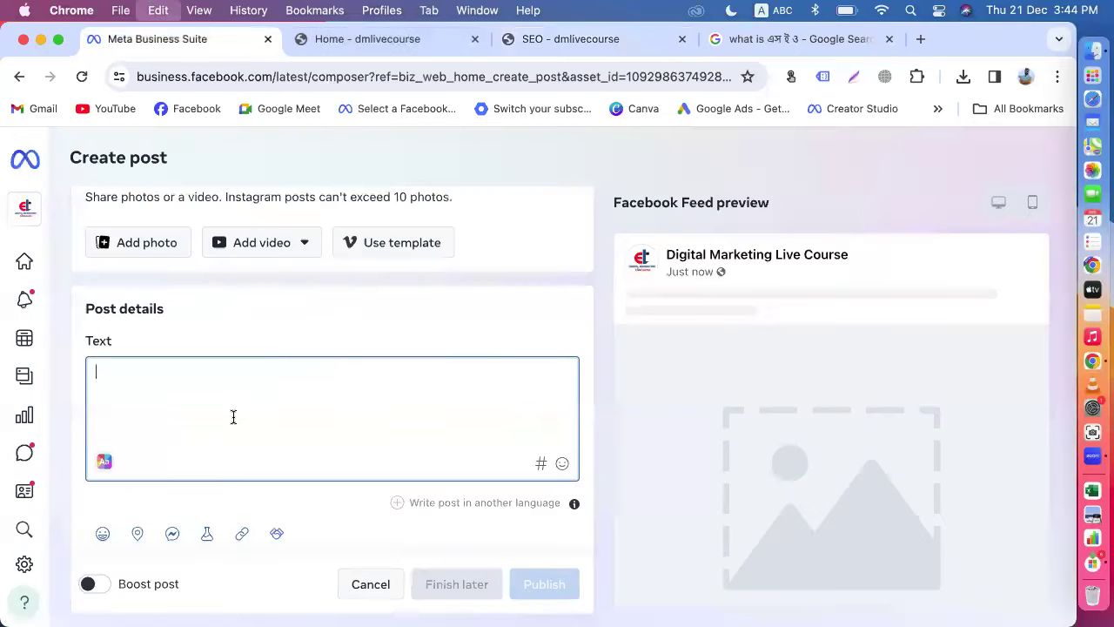
Step: Rename the heading to 'SEO Course Feature' and add an empty line after it
scroll(233, 416, up, 2)
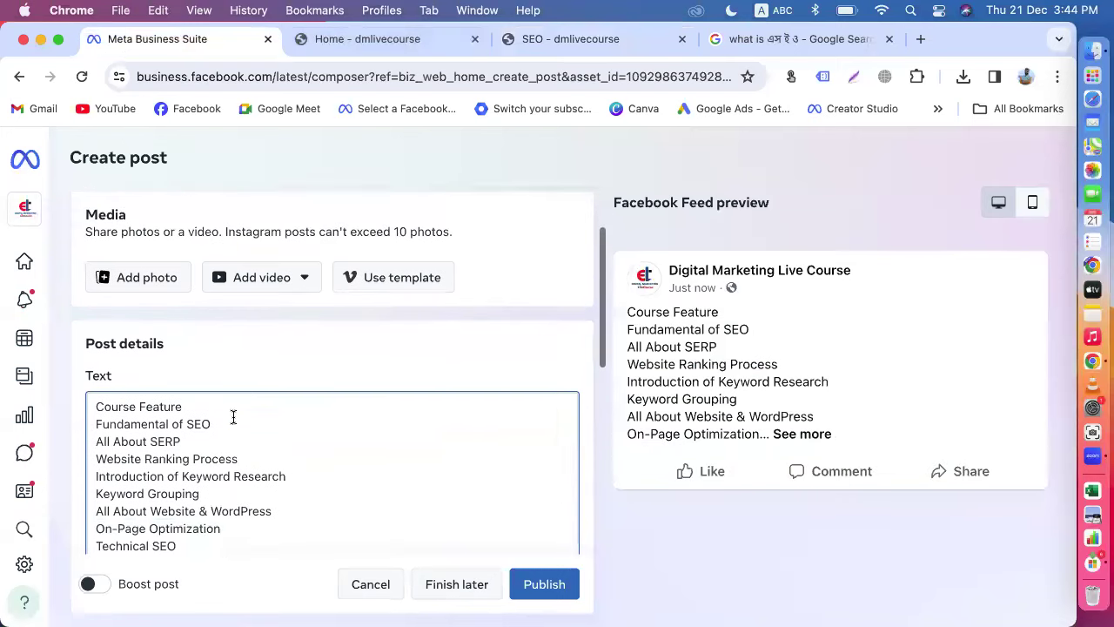
click(99, 429)
text(SEO)
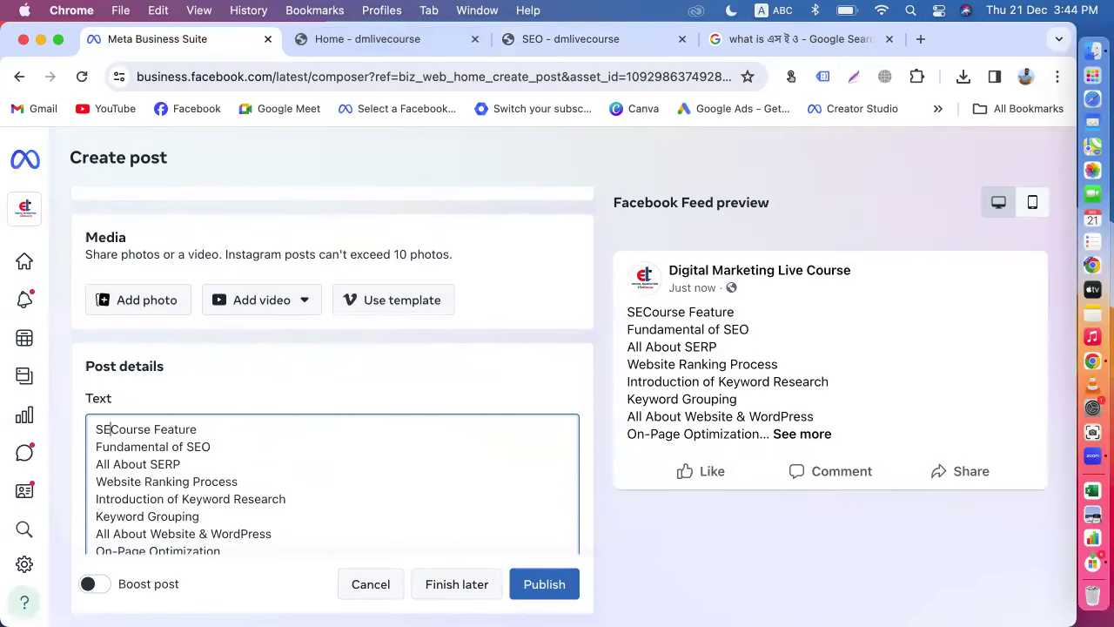
click(214, 427)
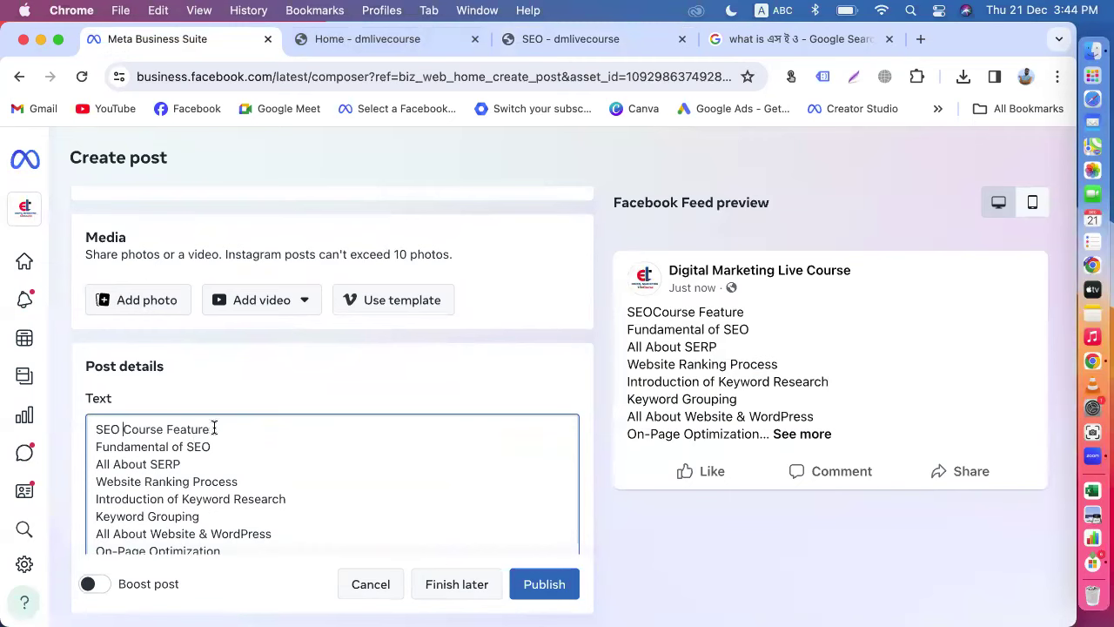
key(Return)
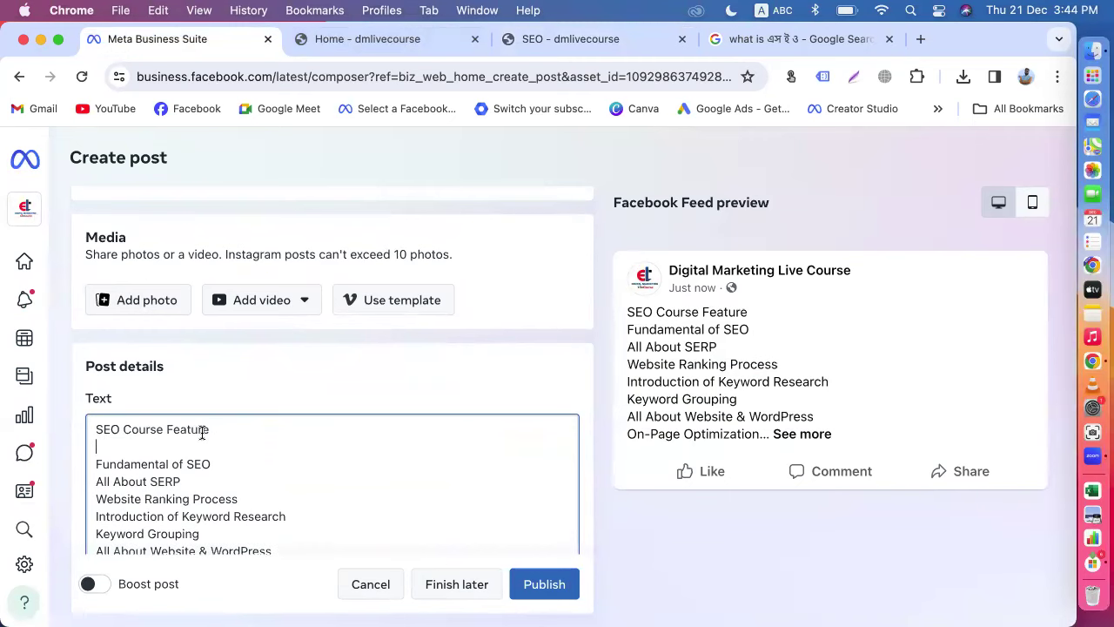
Step: Insert a ✅ emoji before the 'Fundamental of SEO' line
scroll(199, 428, down, 3)
scroll(186, 460, up, 3)
scroll(271, 366, down, 3)
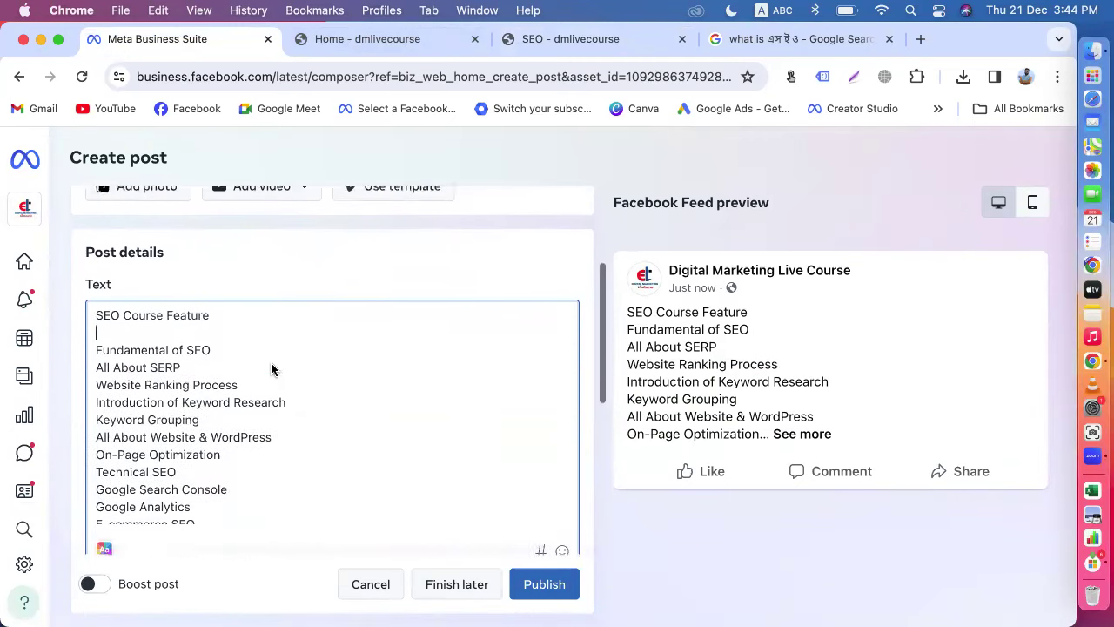
right_click(97, 297)
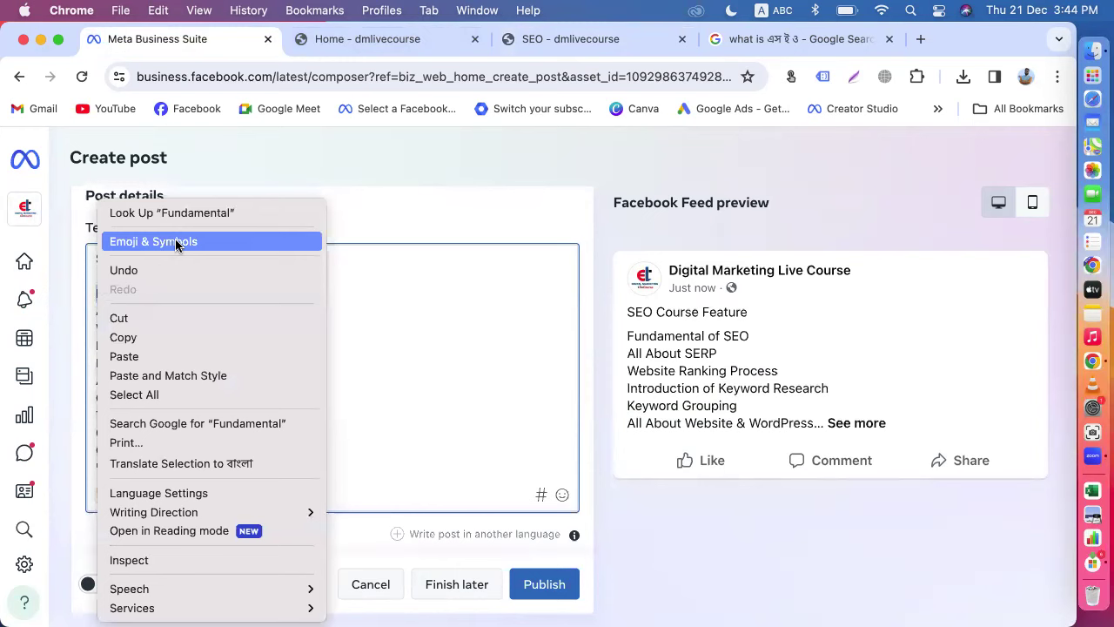
click(347, 341)
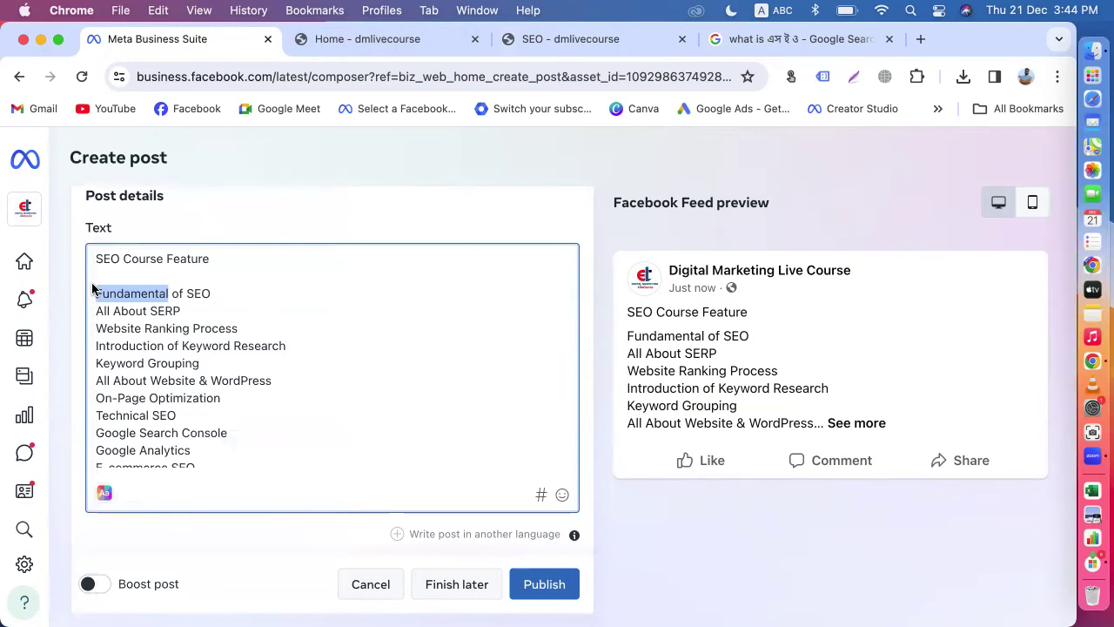
click(93, 290)
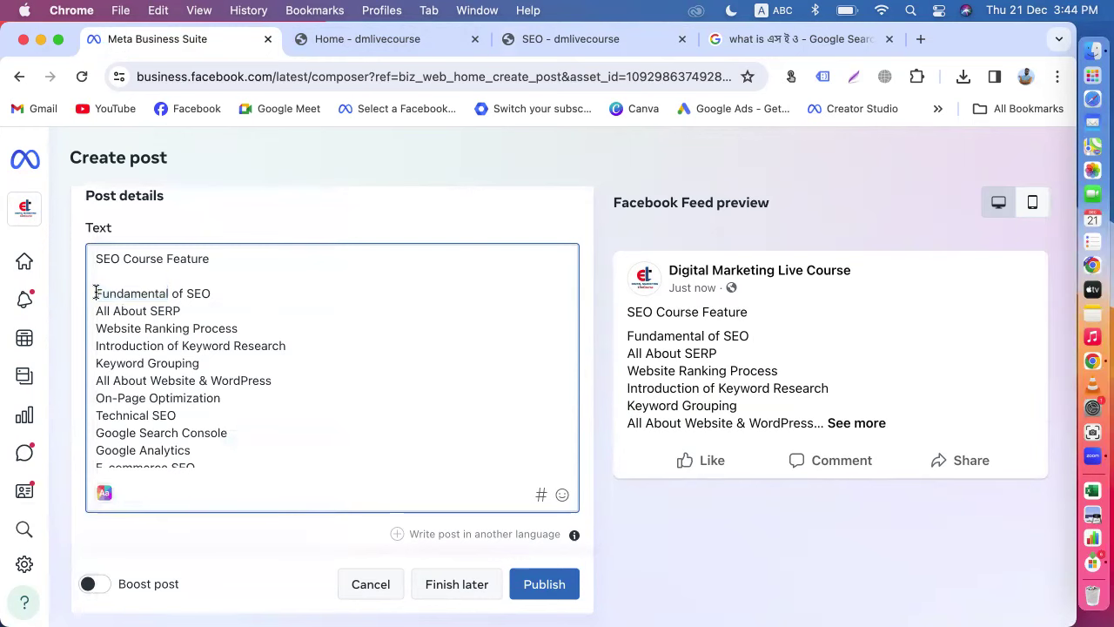
click(562, 495)
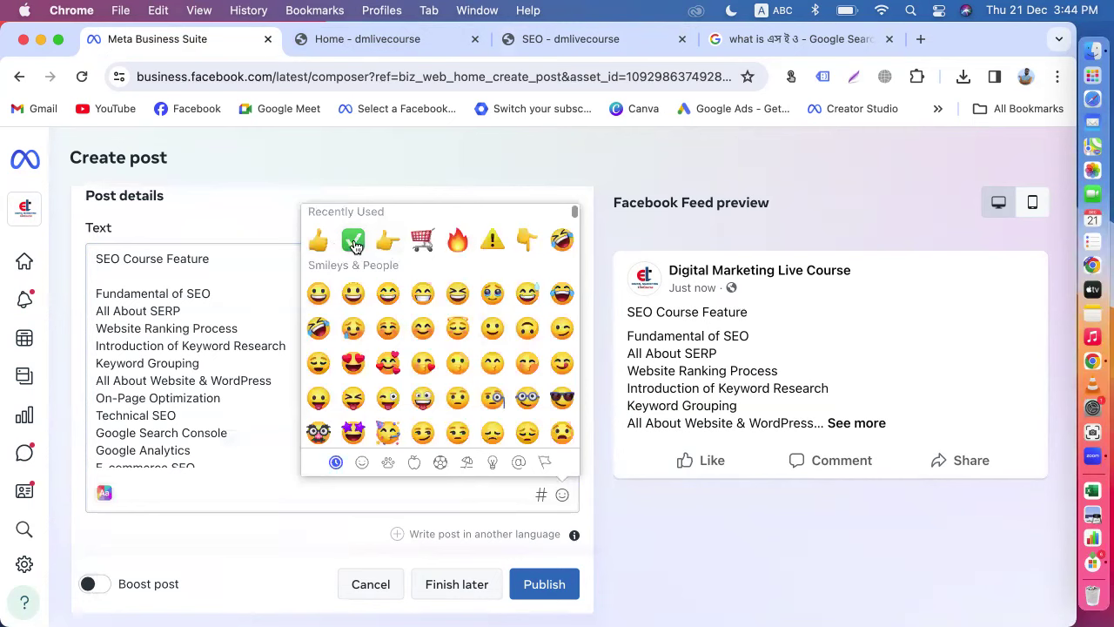
click(96, 294)
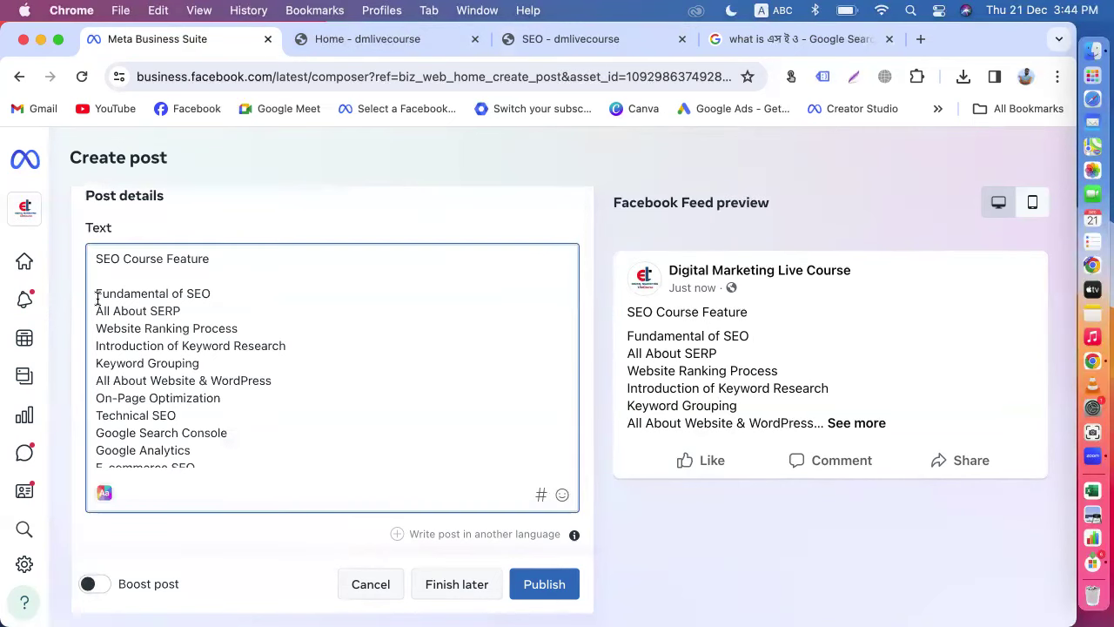
click(561, 495)
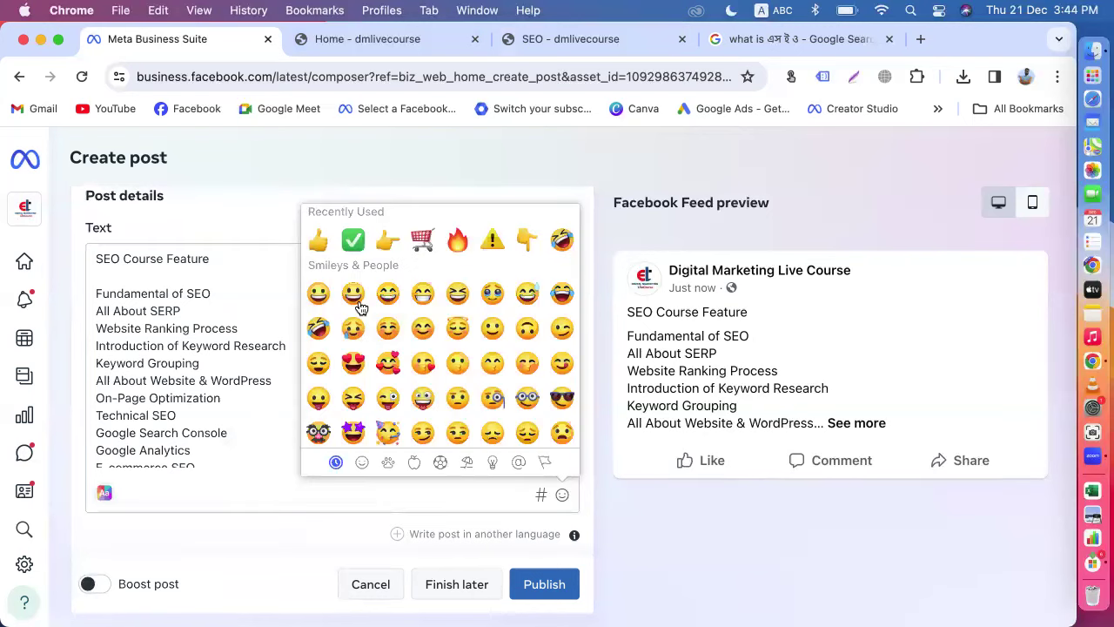
click(353, 240)
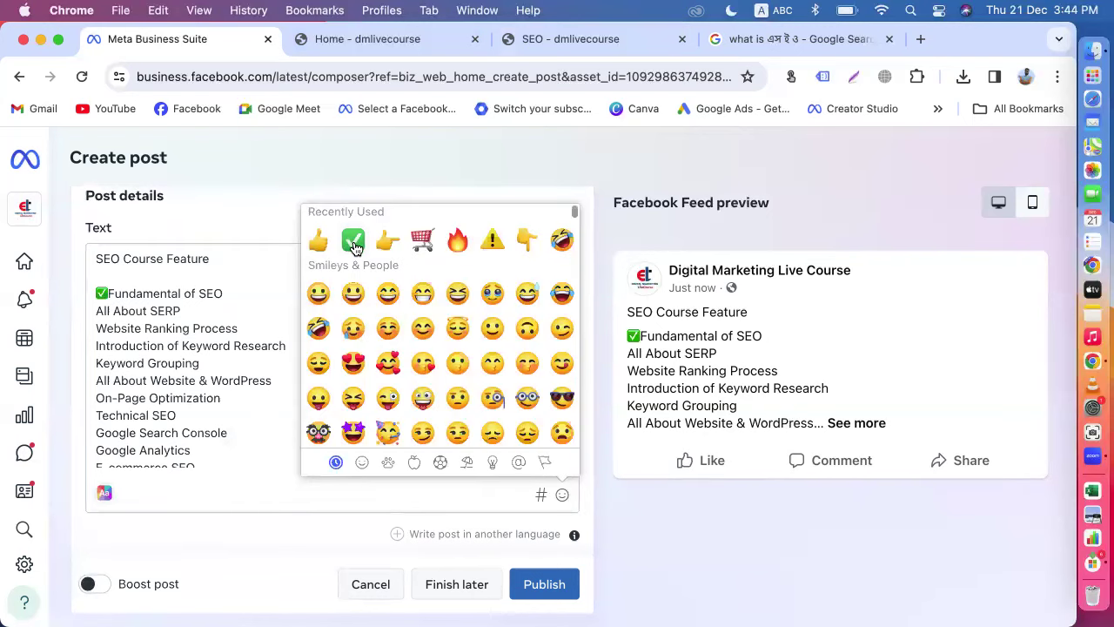
click(100, 309)
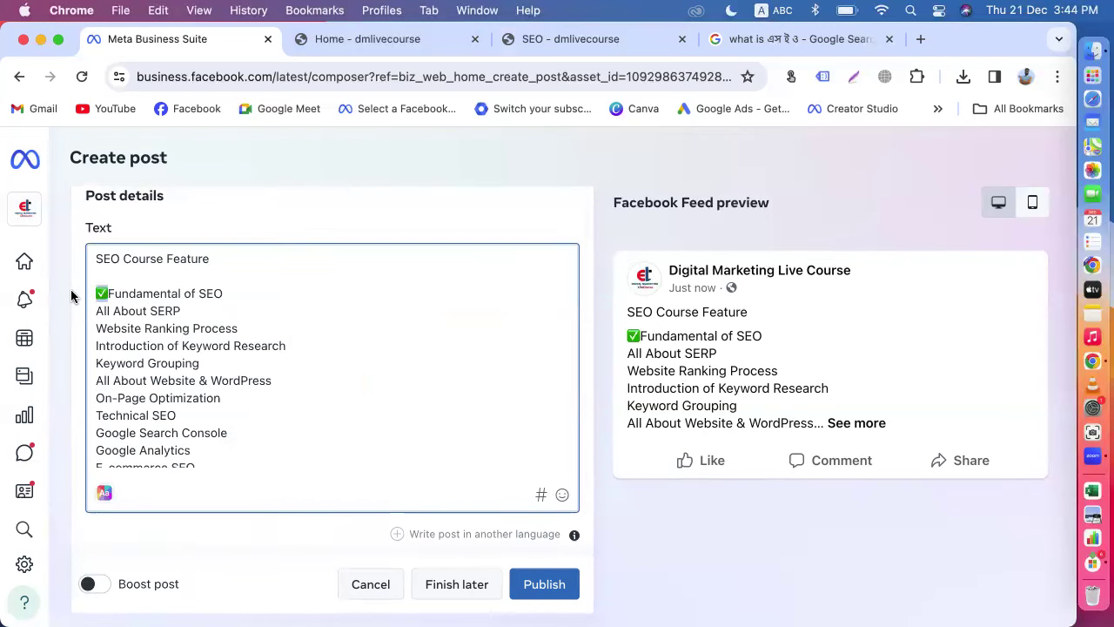
Step: Add ✅ before All About SERP through On-Page Optimization and Technical SEO
click(96, 311)
text(✅)
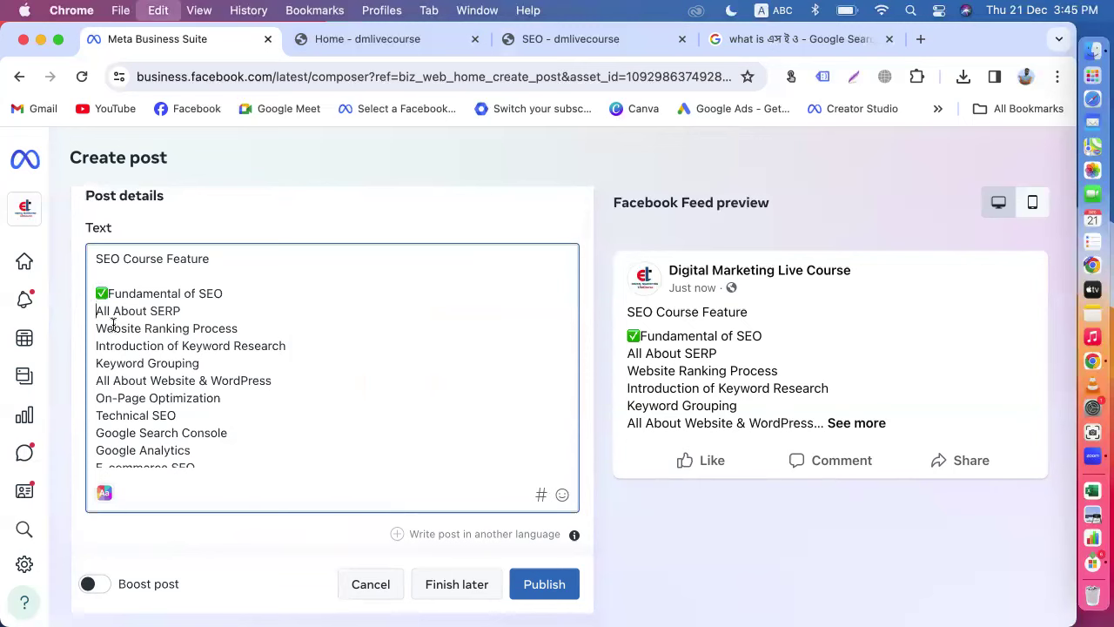
click(95, 329)
text(✅)
click(96, 346)
text(✅)
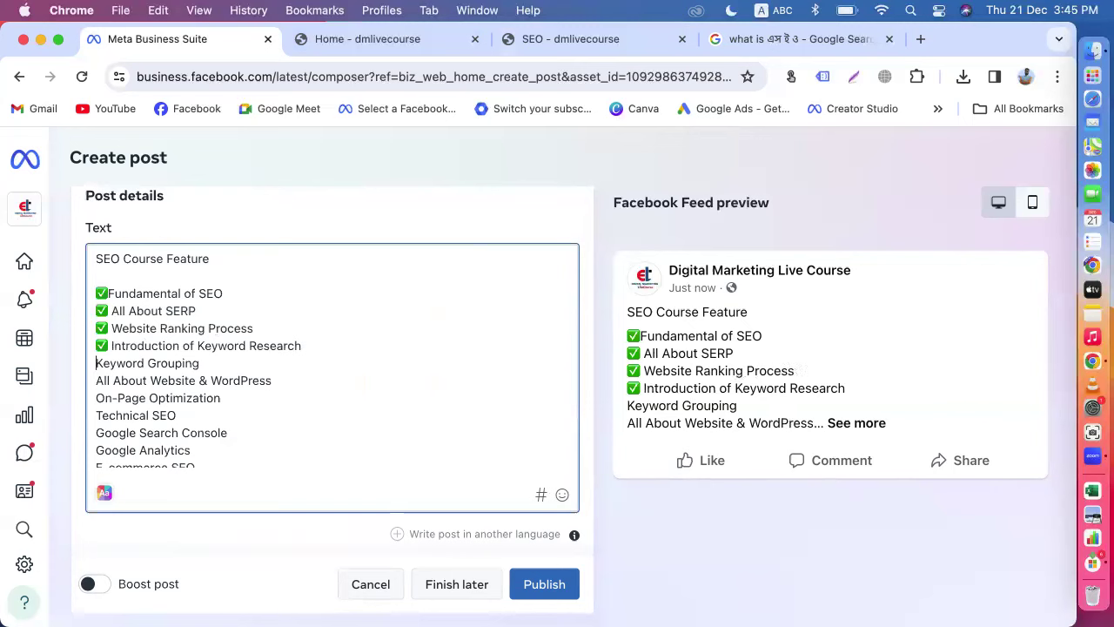
text(✅)
click(97, 381)
text(✅)
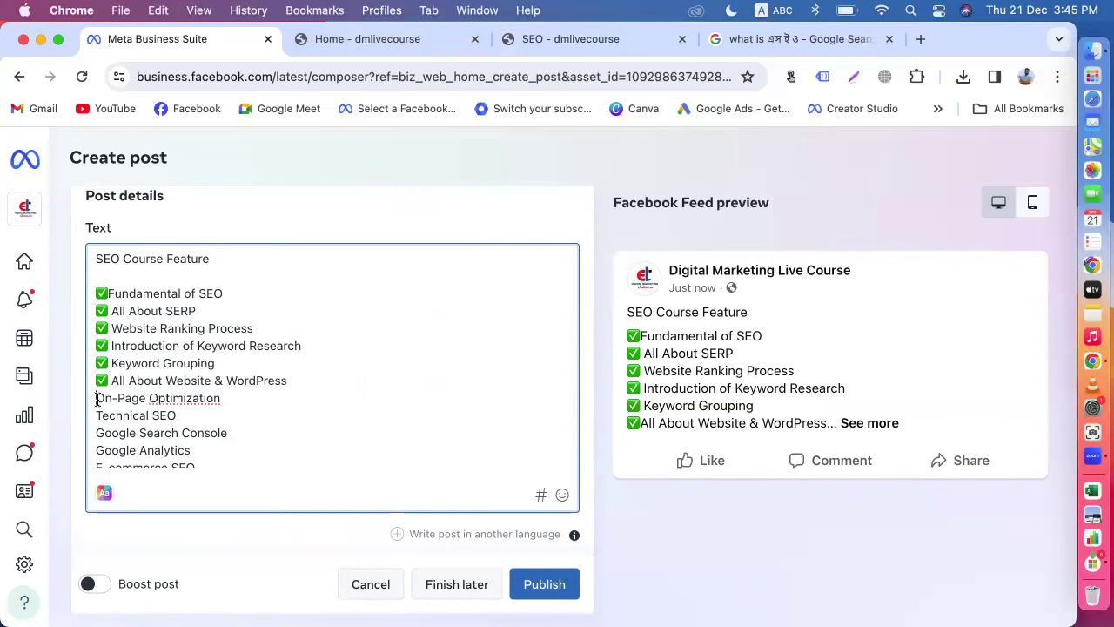
click(96, 398)
text(✅)
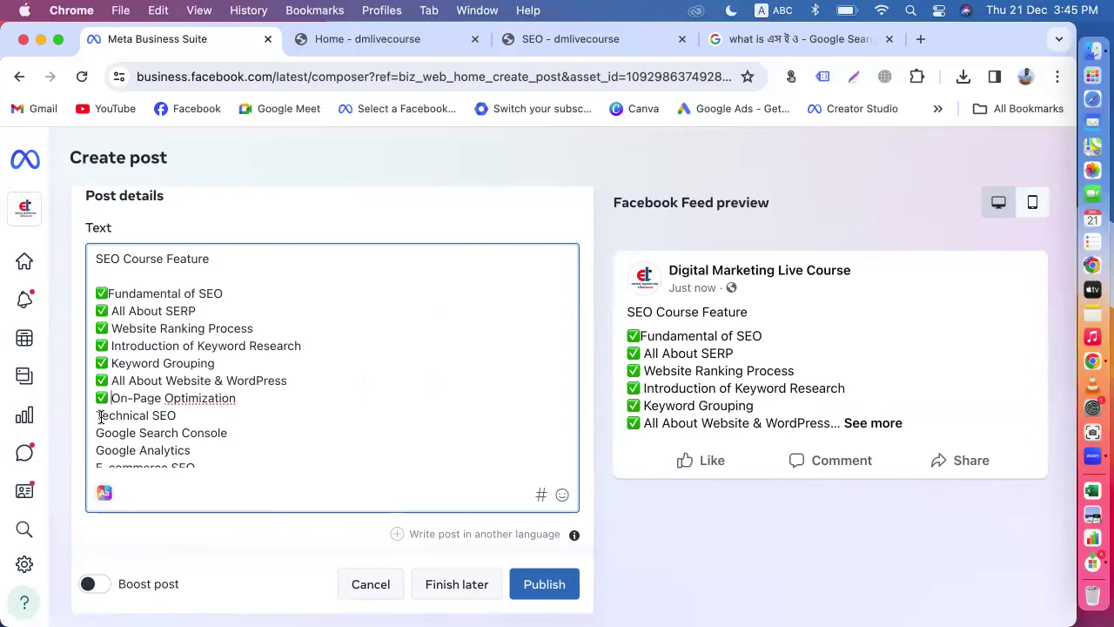
text(✅)
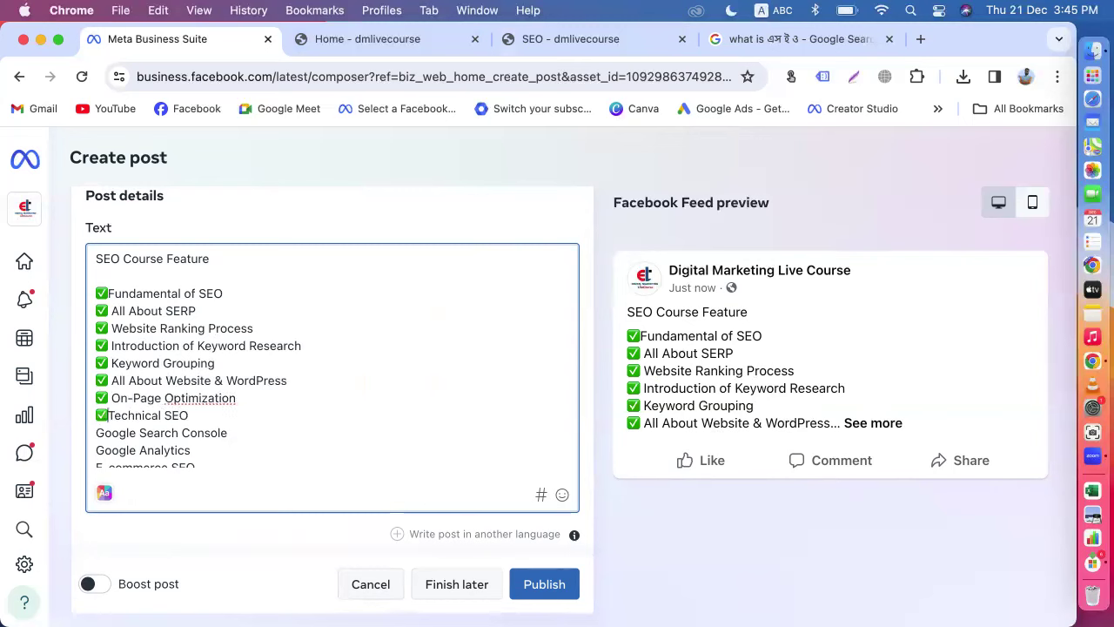
Step: Add ✅ before Google Search Console, Google Analytics and E-commerce SEO, removing a misplaced emoji
scroll(98, 405, down, 2)
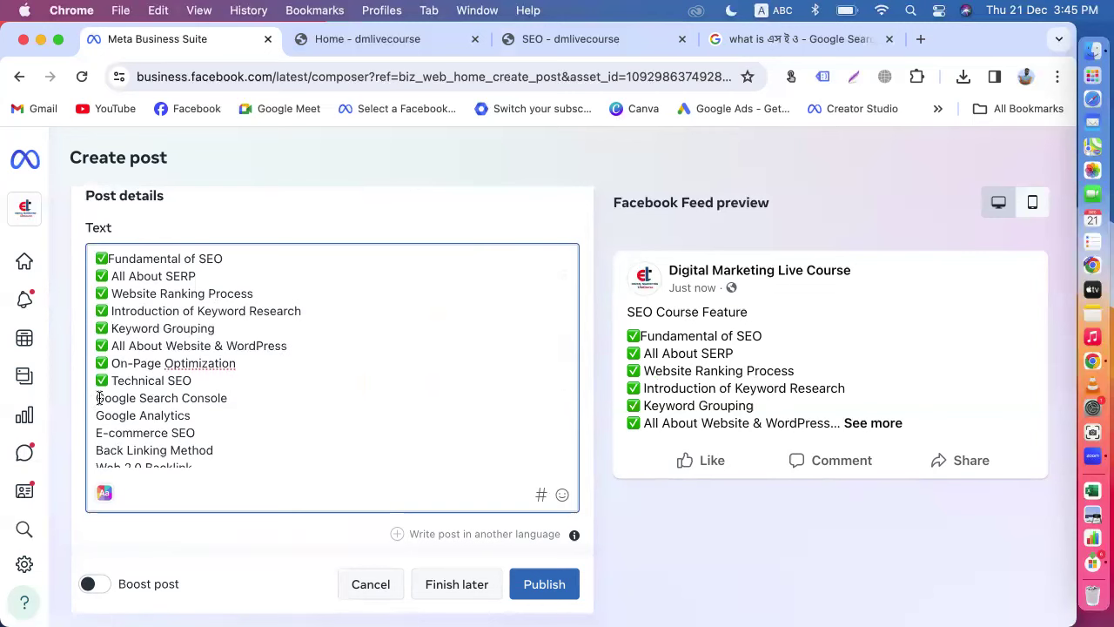
click(98, 397)
text(✅)
scroll(98, 398, down, 2)
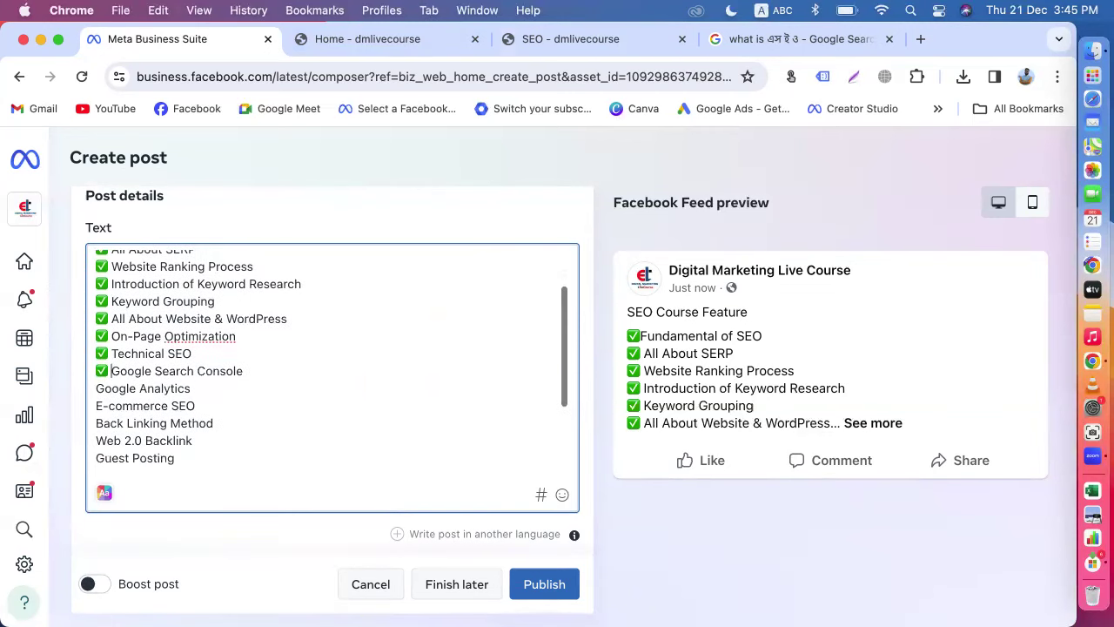
click(97, 390)
text(✅)
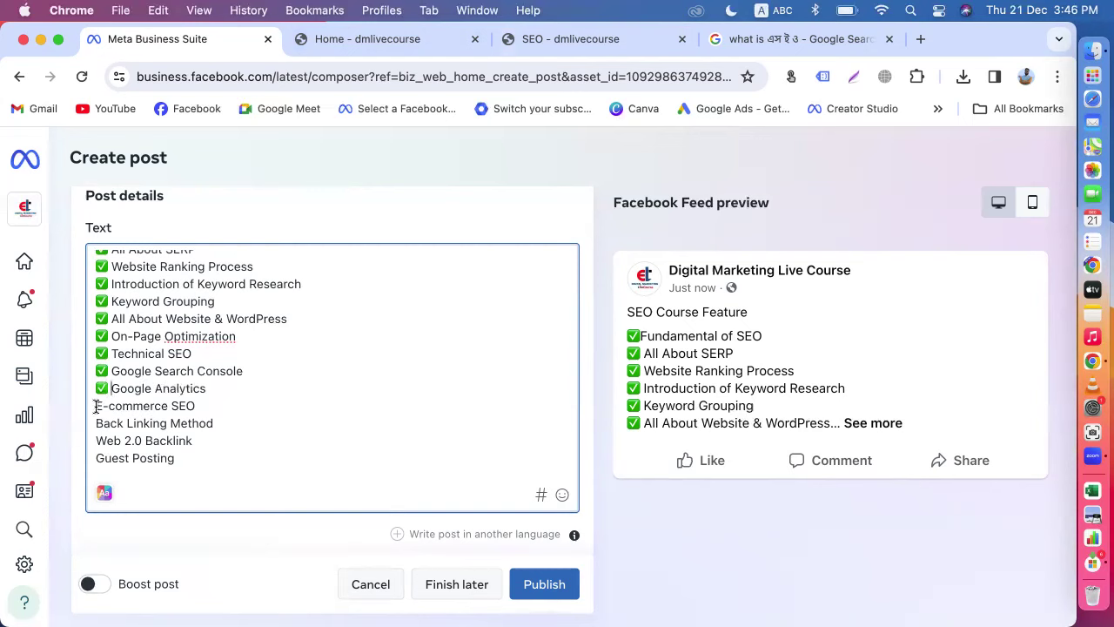
click(97, 406)
text(✅)
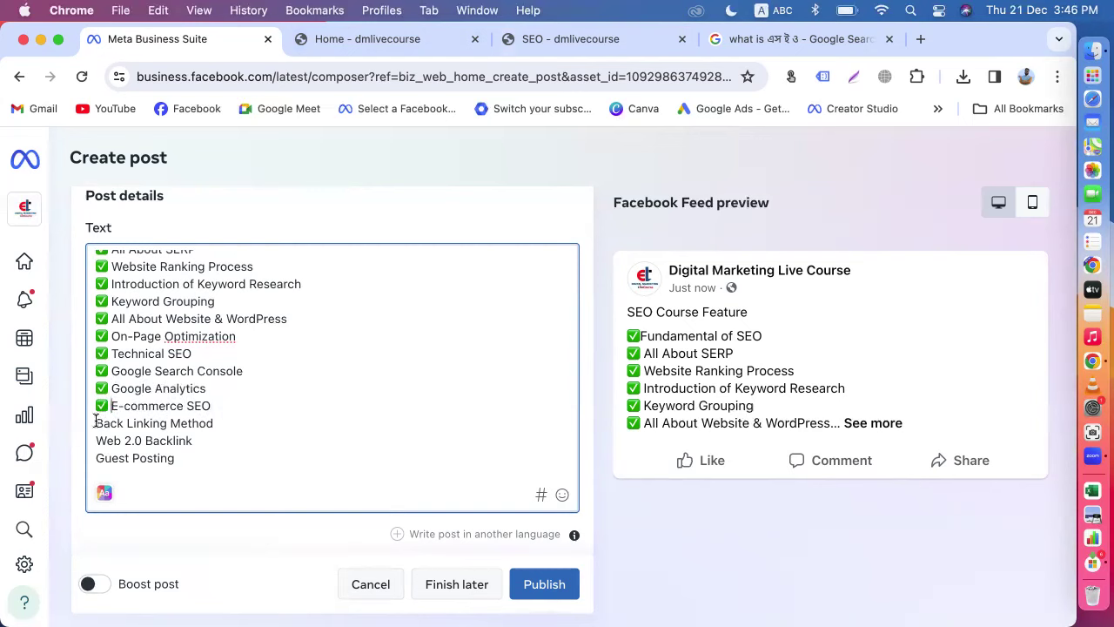
right_click(190, 372)
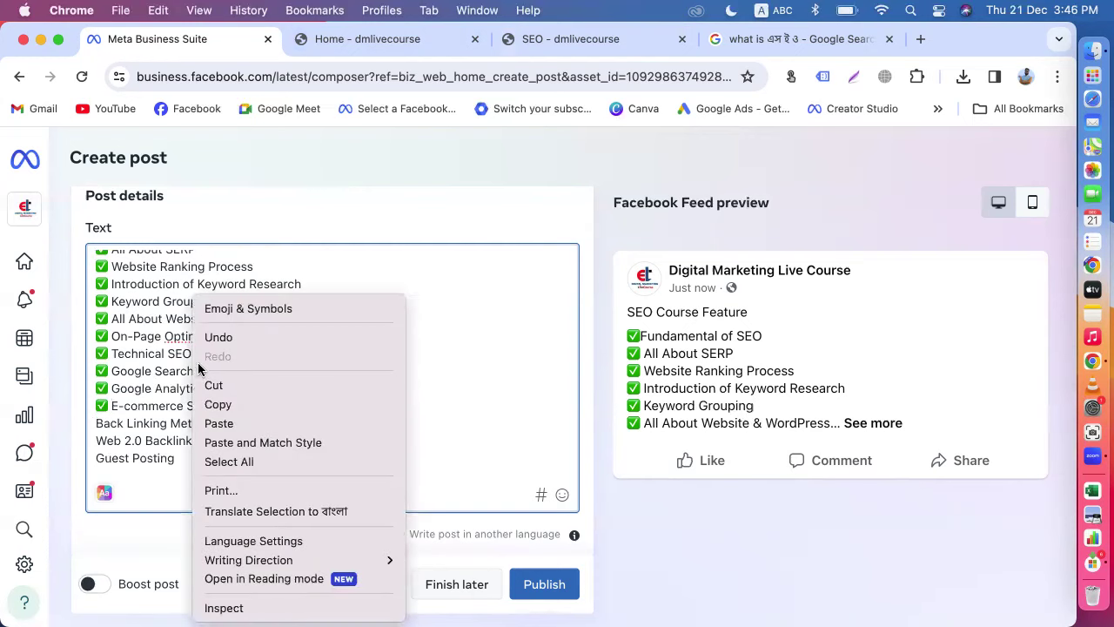
click(97, 422)
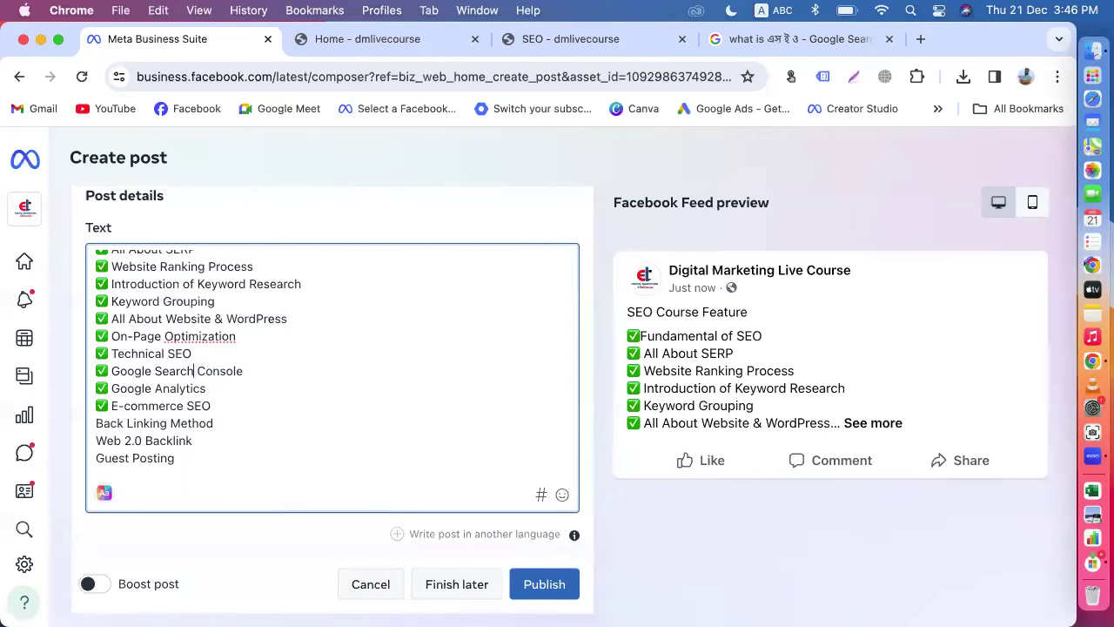
text(✅)
key(BackSpace)
Step: Add ✅ before Back Linking Method, Web 2.0 Backlink, Guest Posting and Secret Backlinking Strategy
text(✅)
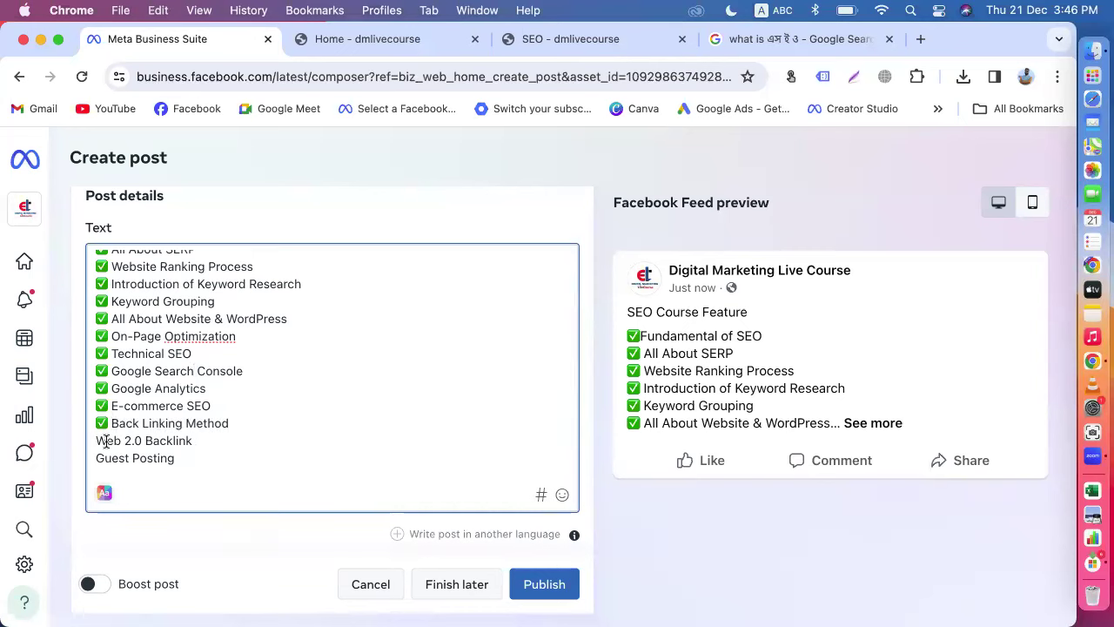
click(98, 441)
text(✅)
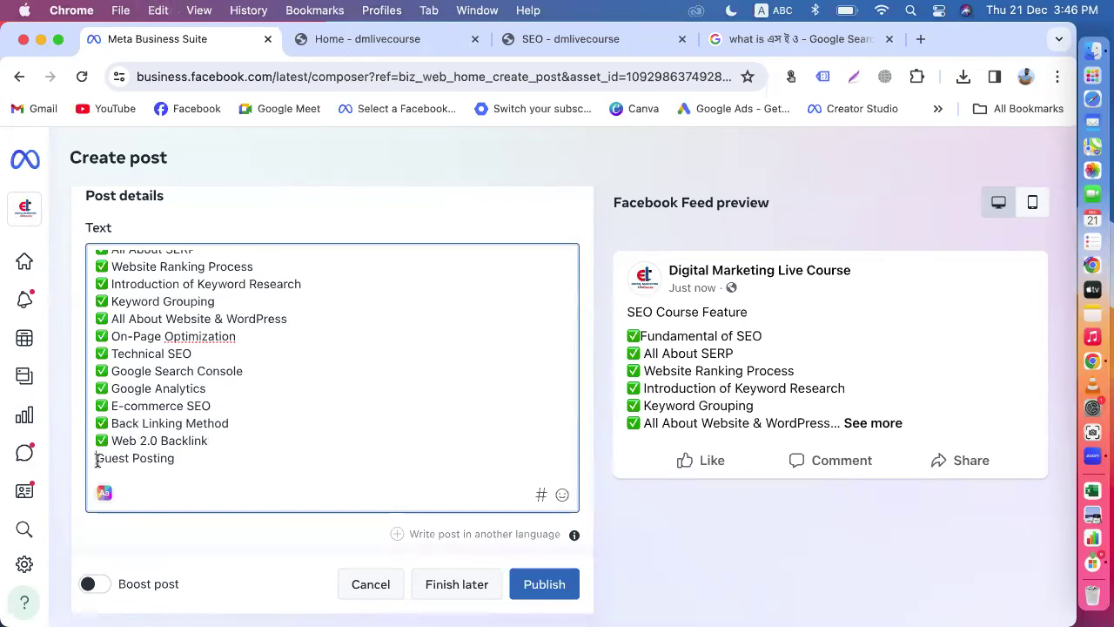
click(97, 458)
text(✅)
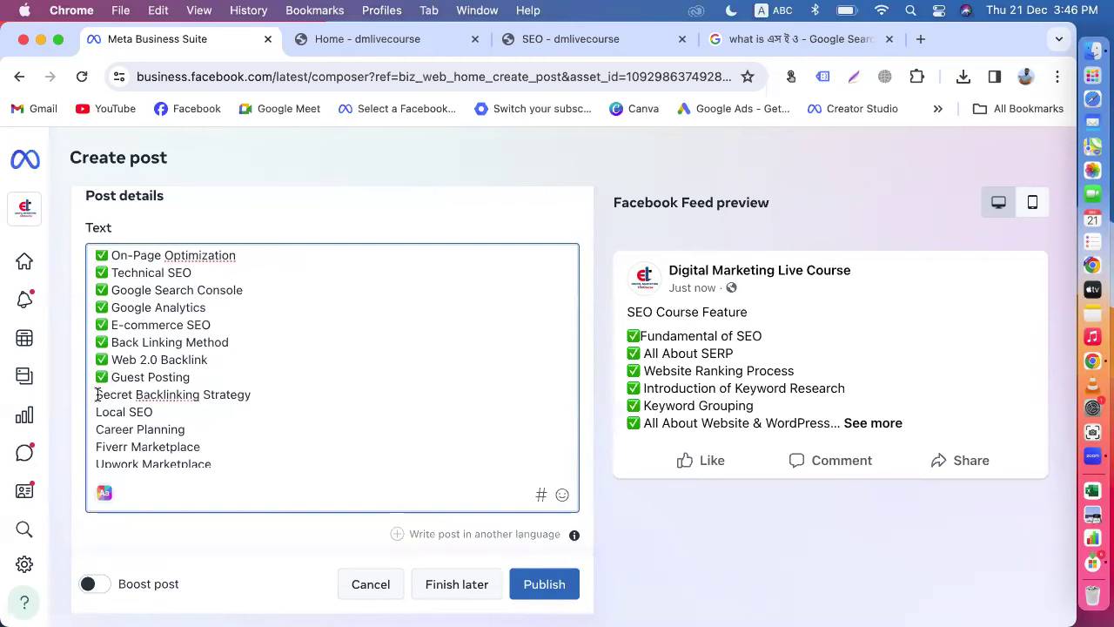
click(98, 395)
key(super+v)
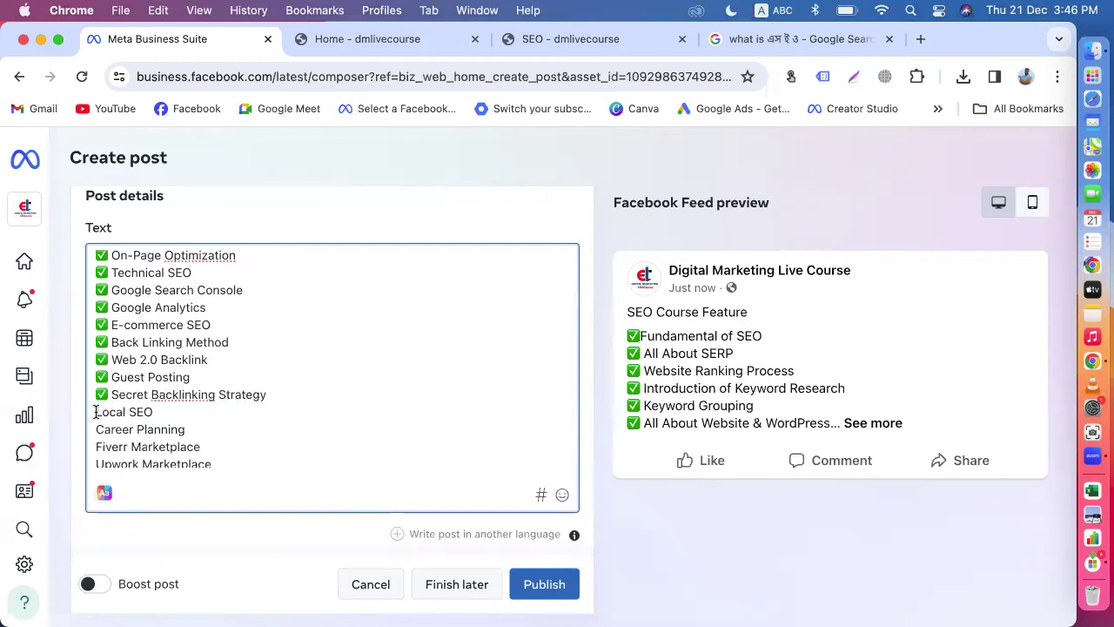
key(super+v)
key(BackSpace)
Step: Add ✅ before Local SEO, Career Planning, Fiverr, Upwork and Out of Marketplace
click(98, 412)
text(✅)
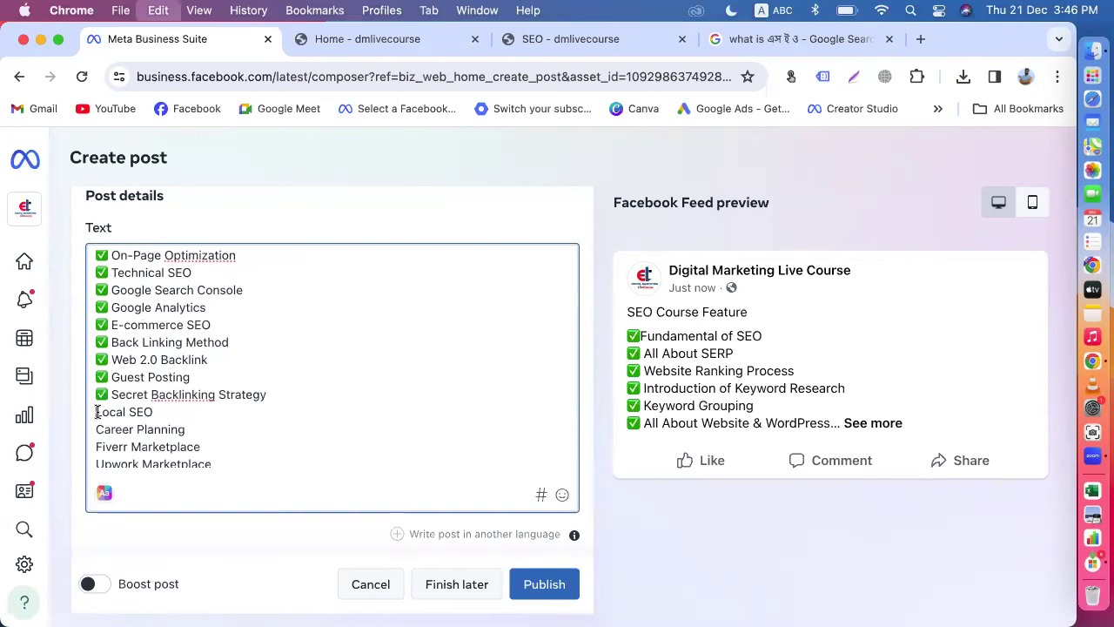
click(97, 430)
text(✅)
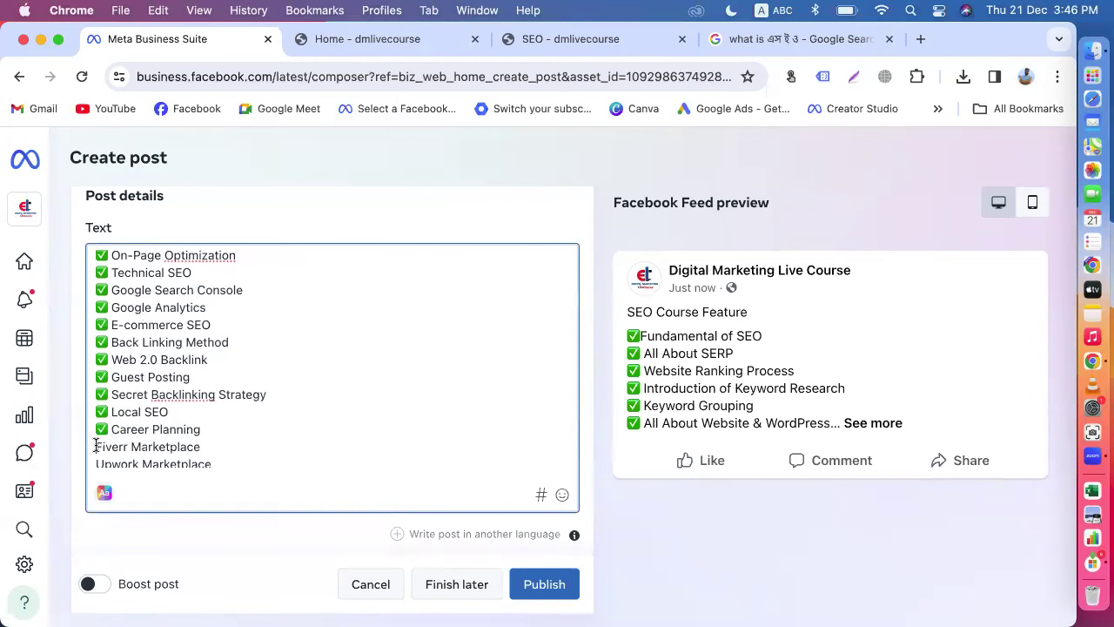
click(97, 447)
text(✅)
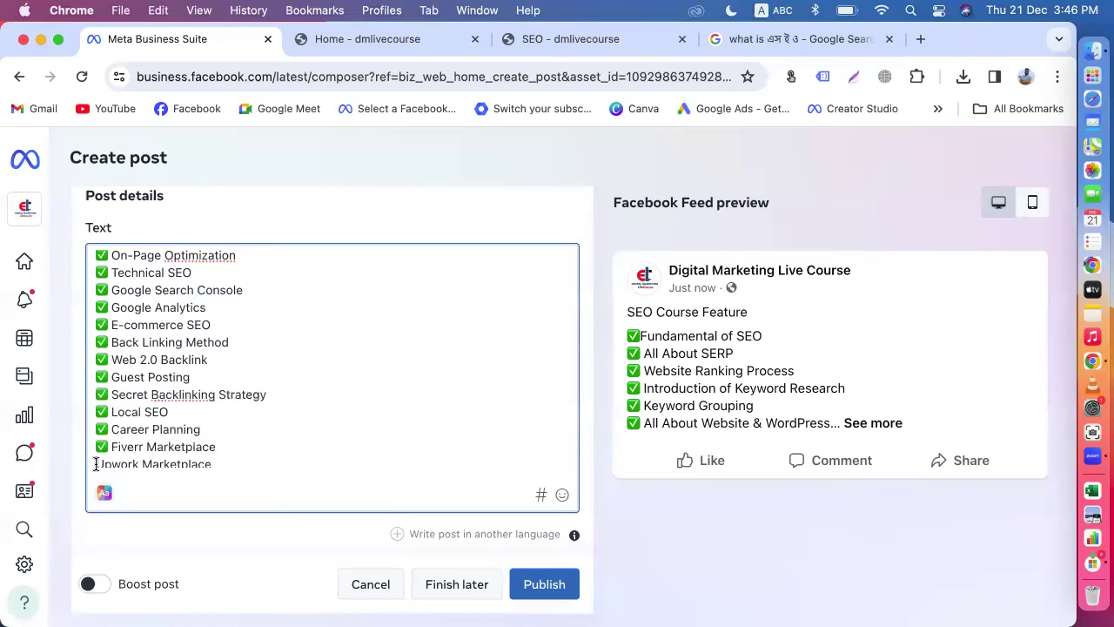
scroll(96, 464, down, 1)
click(97, 441)
text(✅)
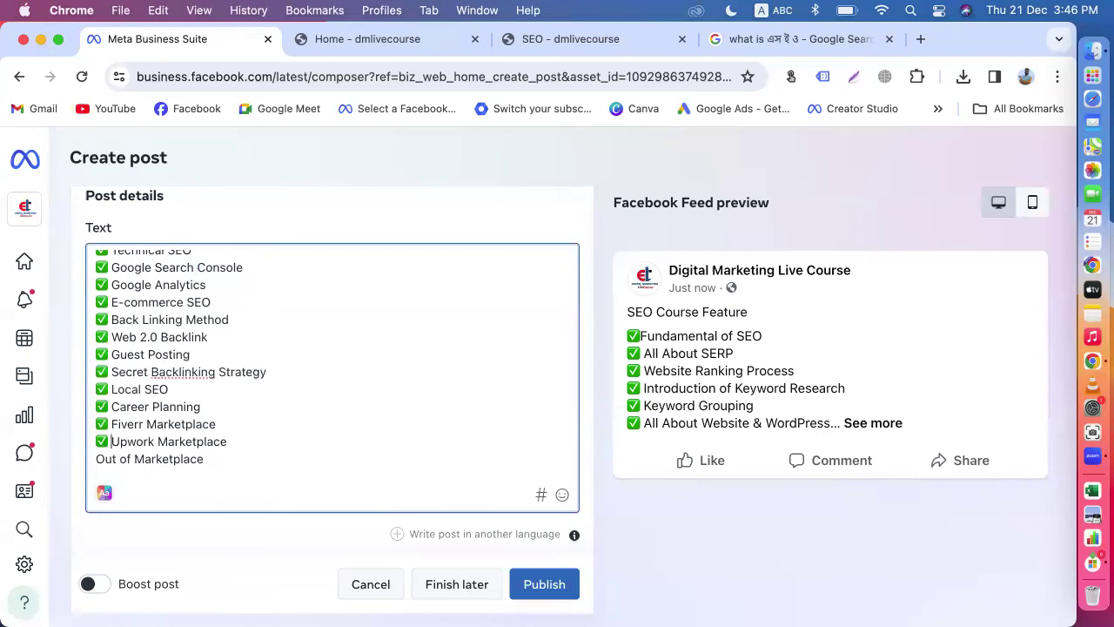
scroll(97, 441, down, 3)
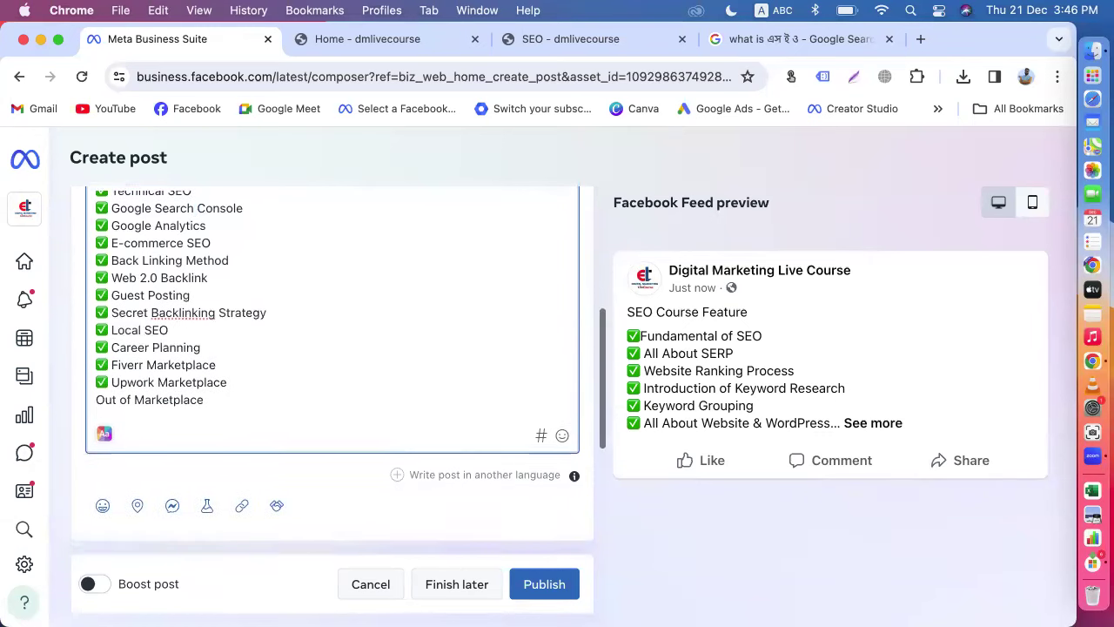
click(96, 381)
text(✅)
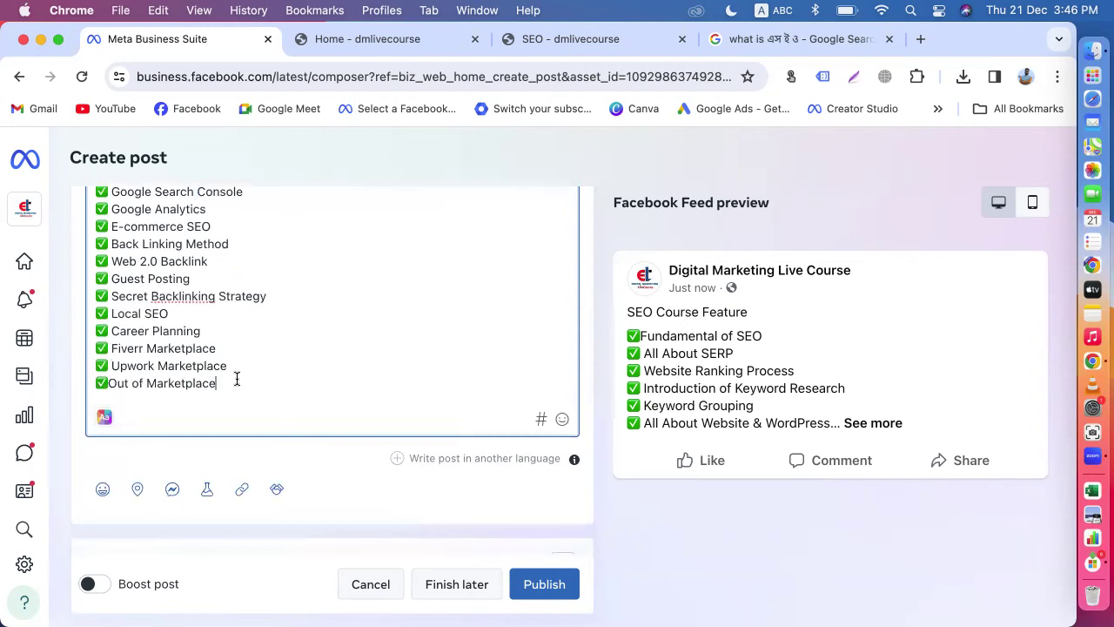
Step: Add blank lines after 'Out of Marketplace' and review the checked topic list
key(Return)
key(Return)
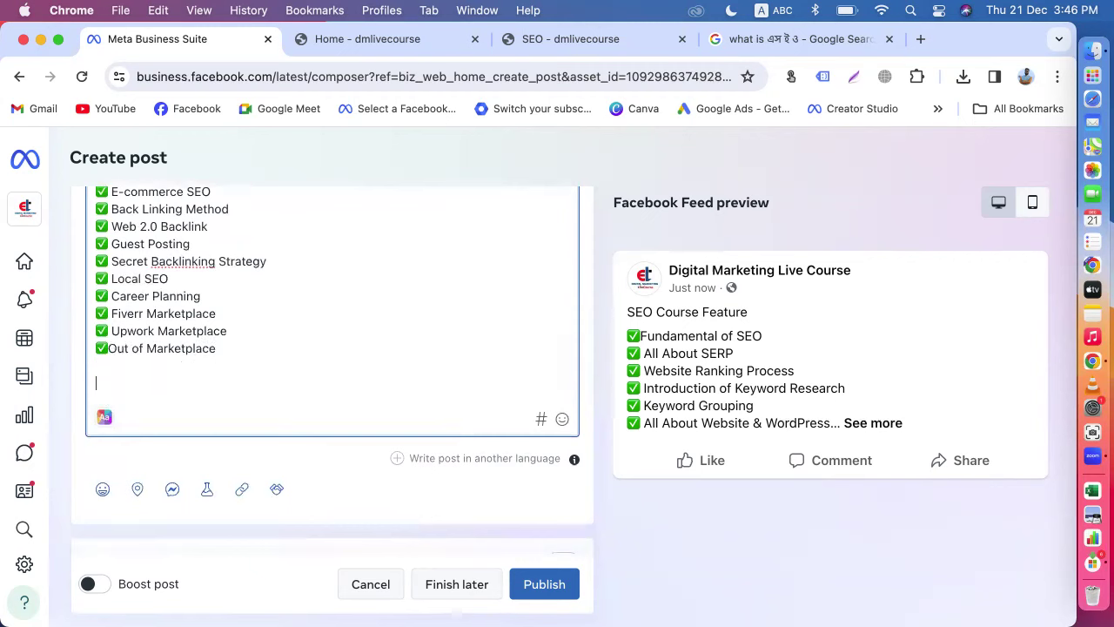
scroll(268, 367, up, 3)
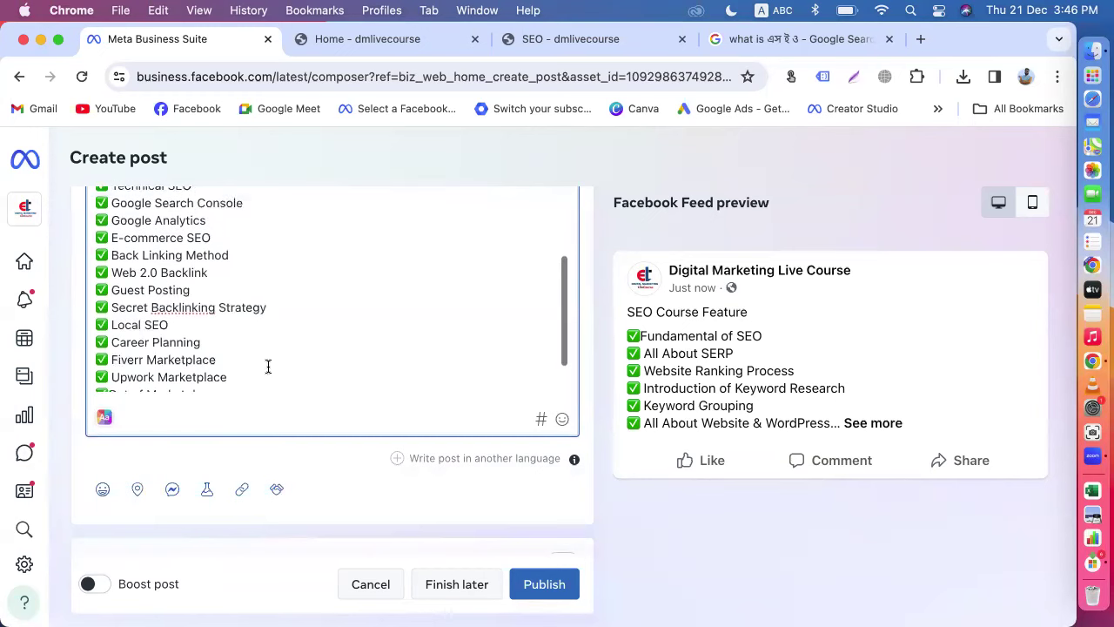
scroll(268, 366, down, 3)
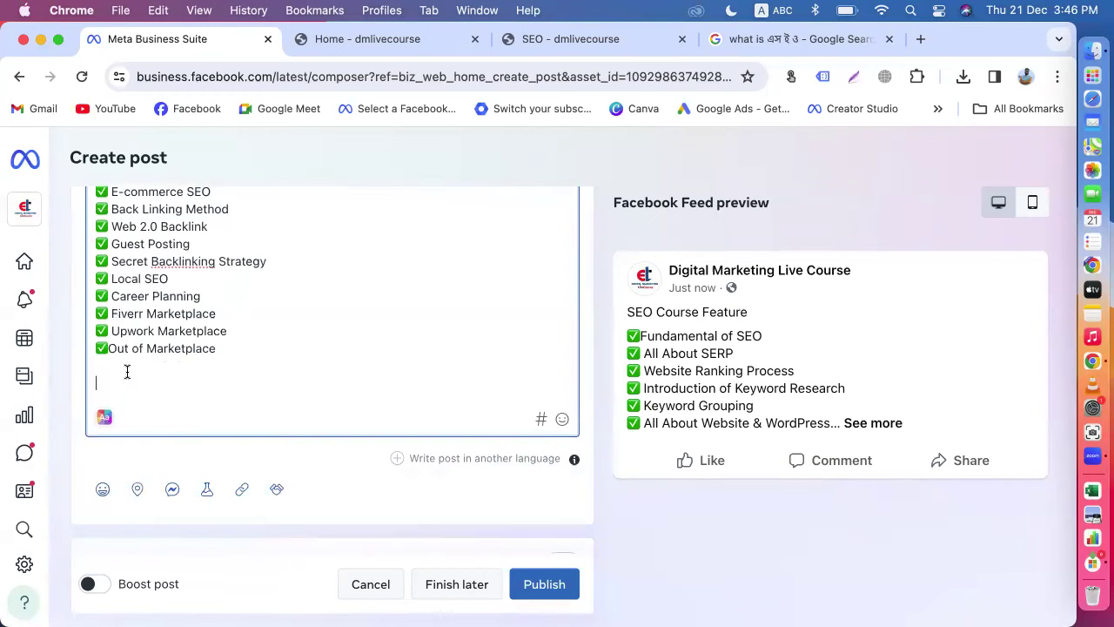
scroll(127, 372, up, 5)
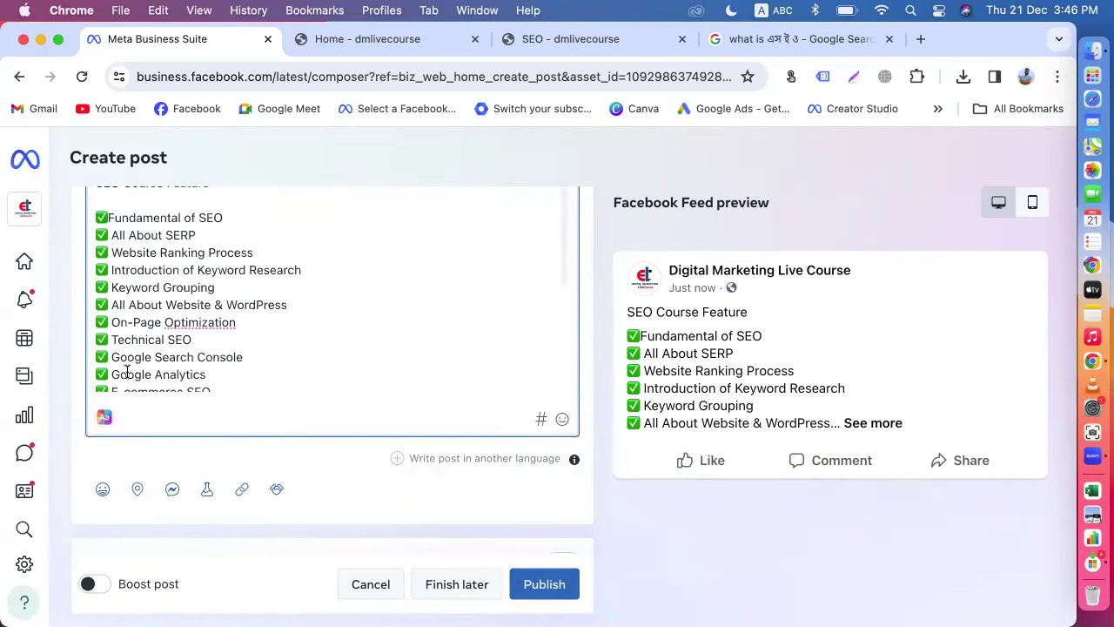
scroll(127, 372, up, 2)
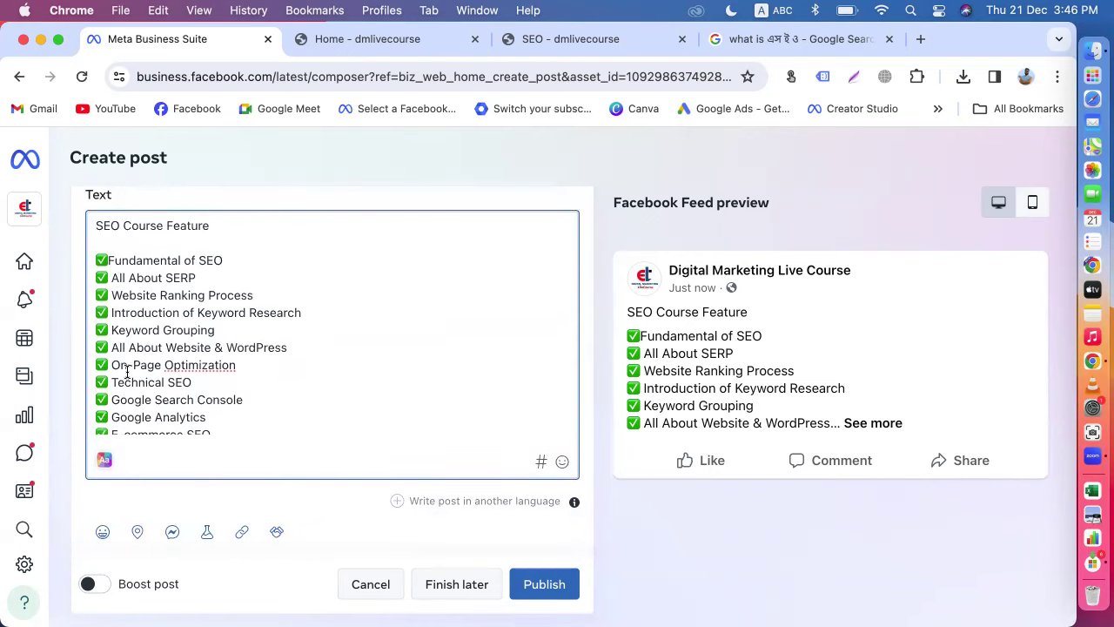
scroll(128, 371, down, 5)
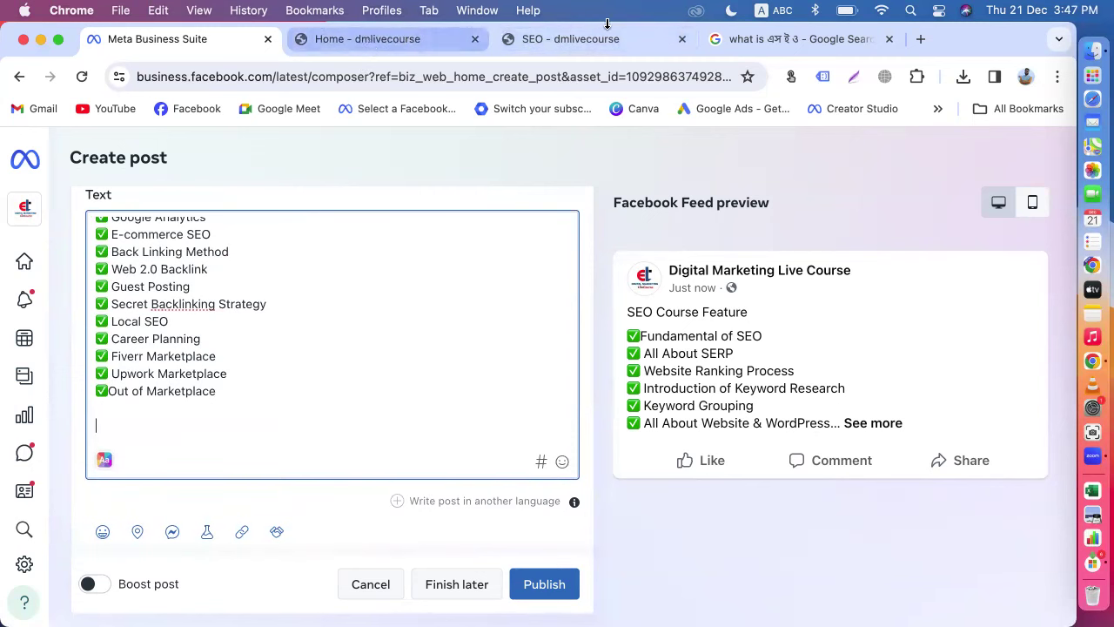
Step: Open Facebook and switch to the personal profile
click(768, 35)
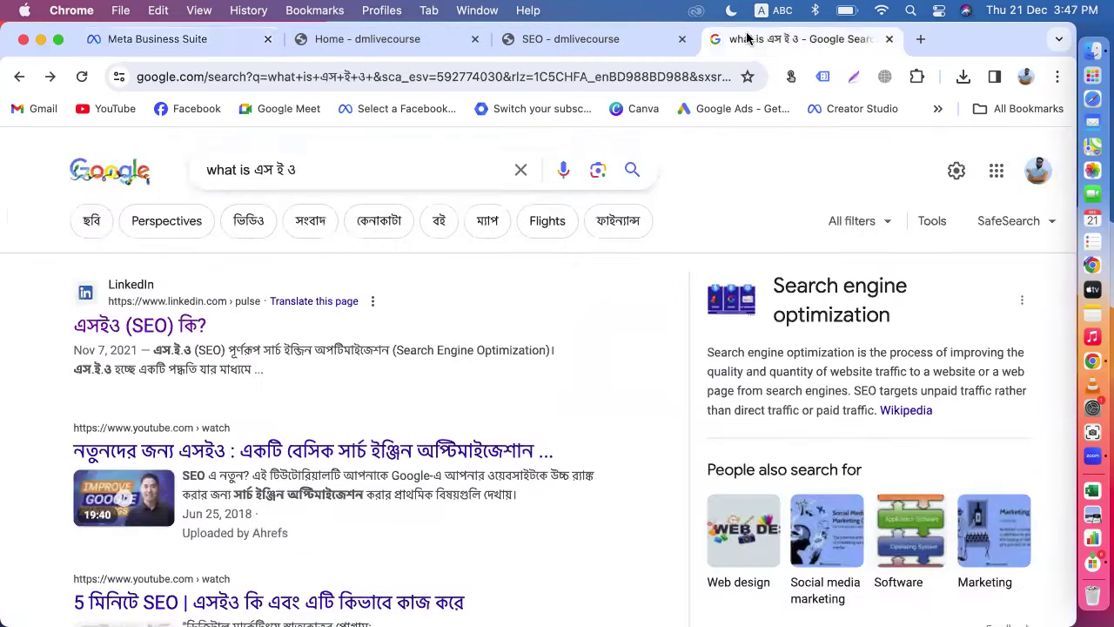
click(185, 109)
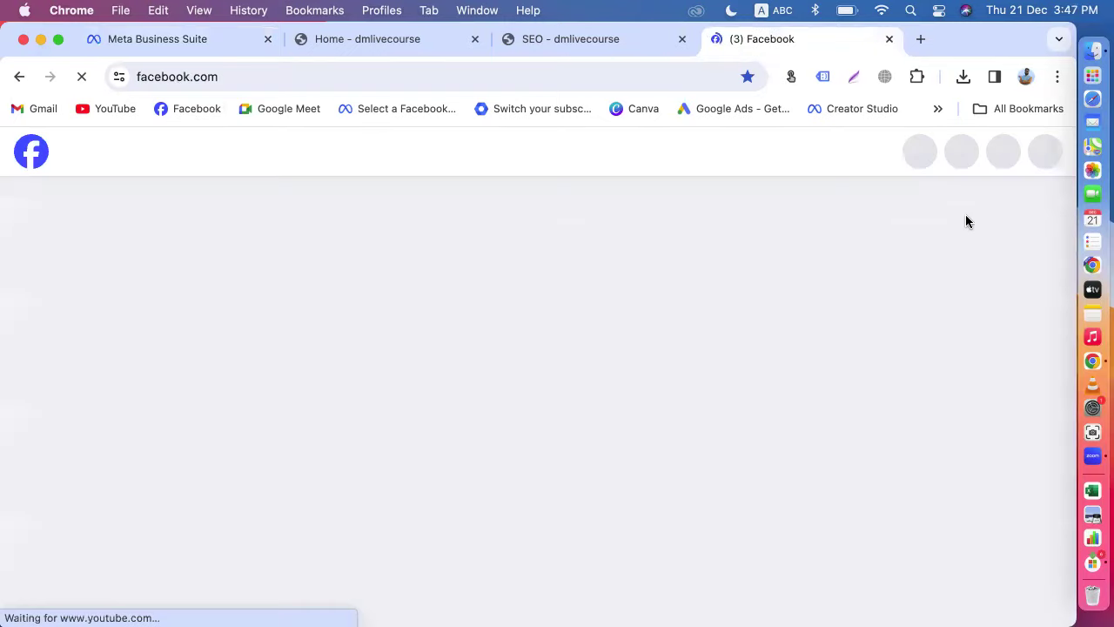
click(1045, 150)
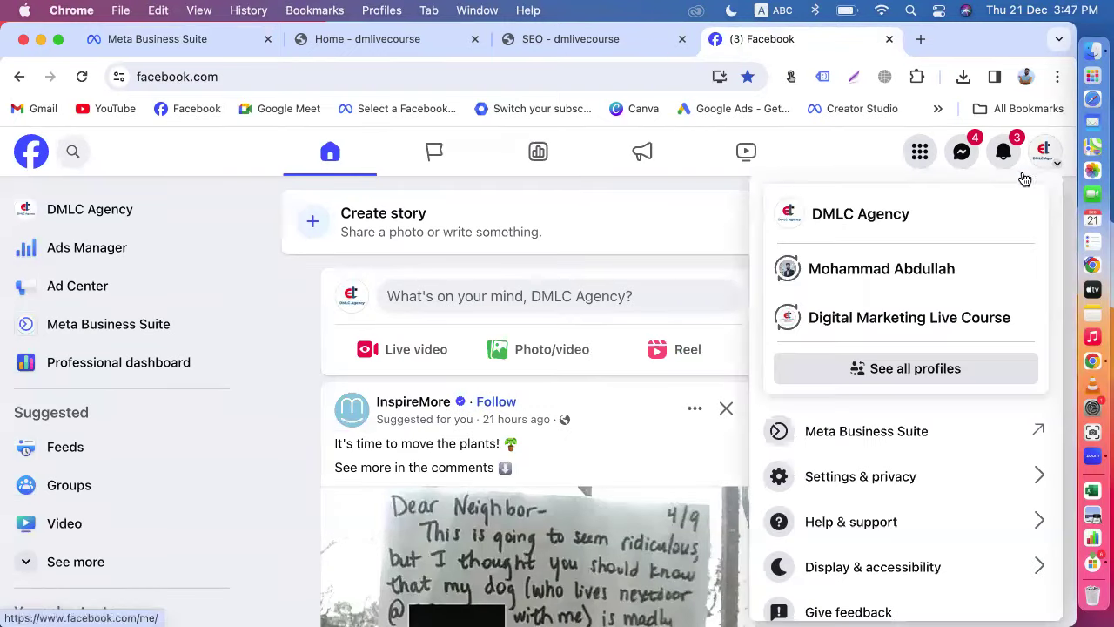
click(850, 287)
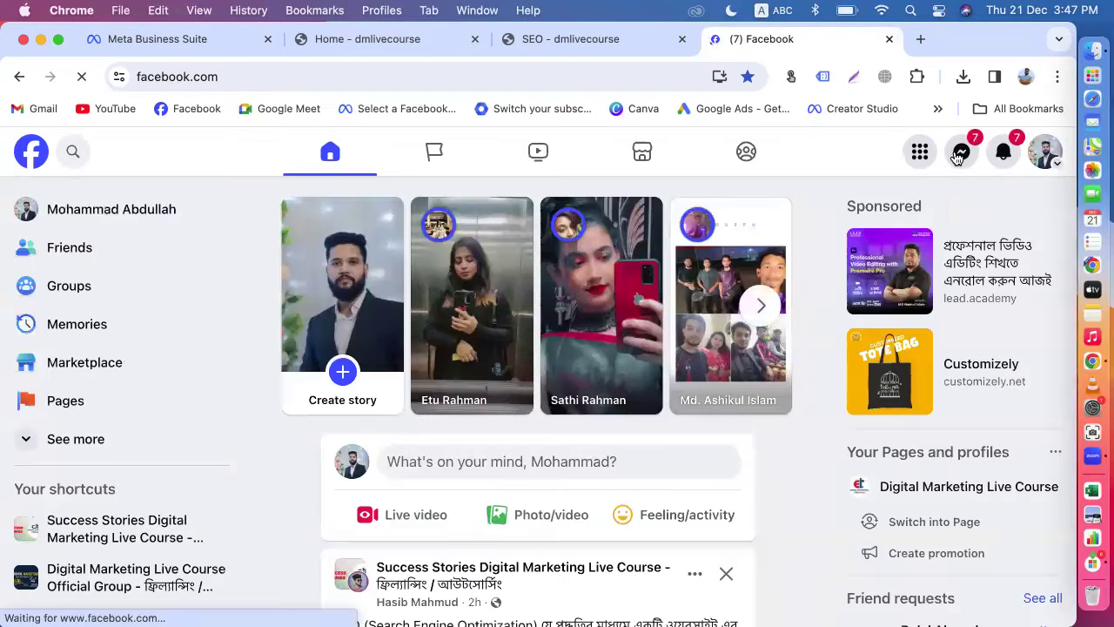
Step: Find the contact's Messenger chat and open the course post shared there
click(958, 162)
click(814, 242)
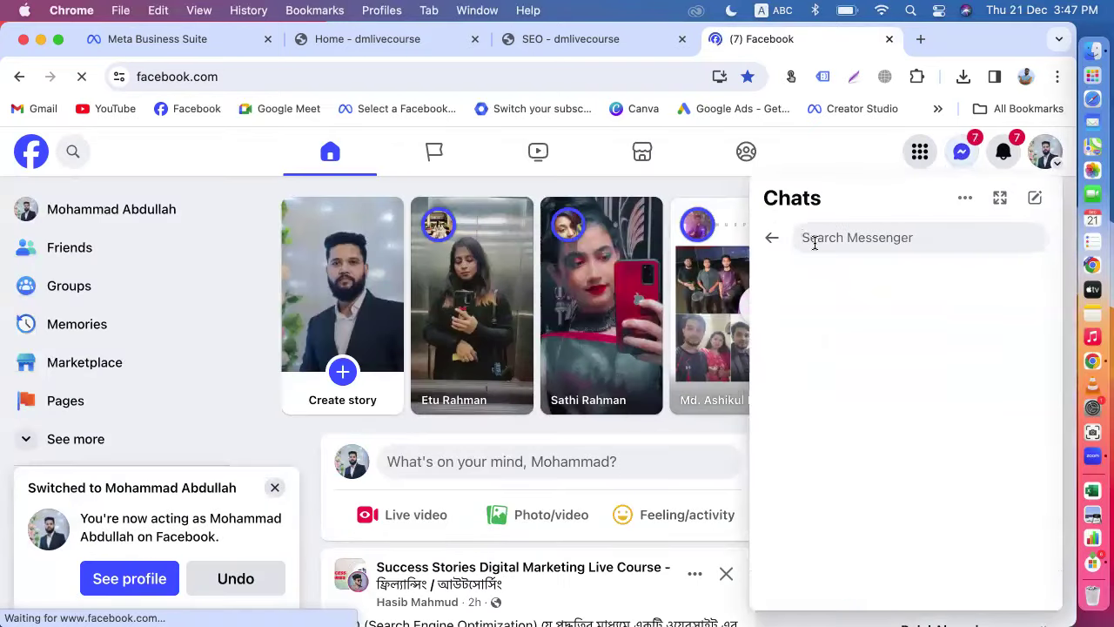
text(abd)
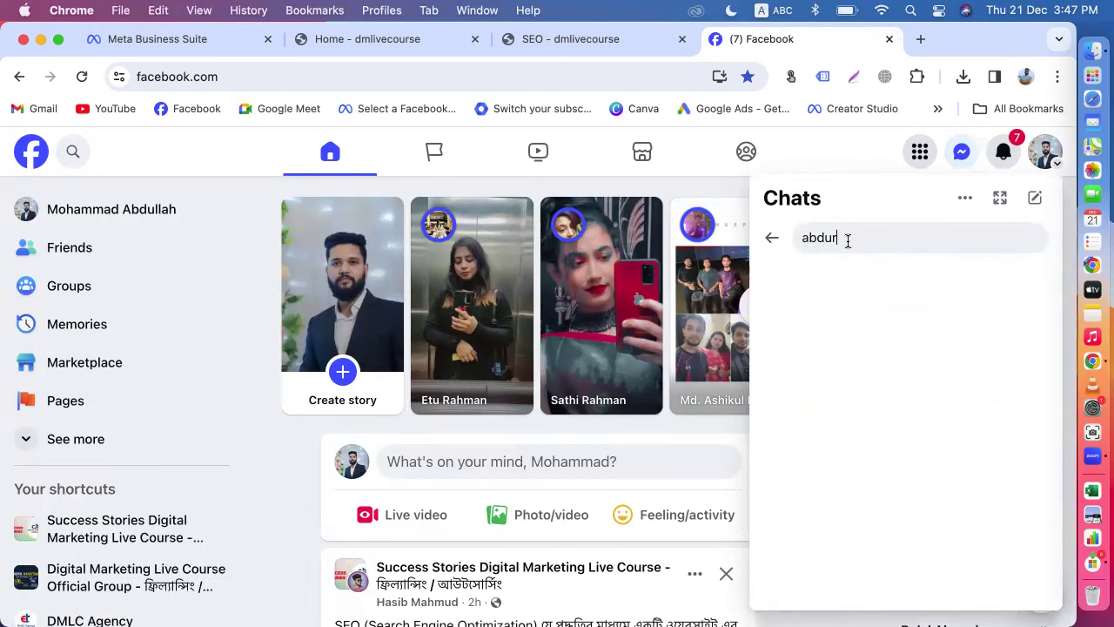
text(ur)
key(BackSpace)
click(846, 375)
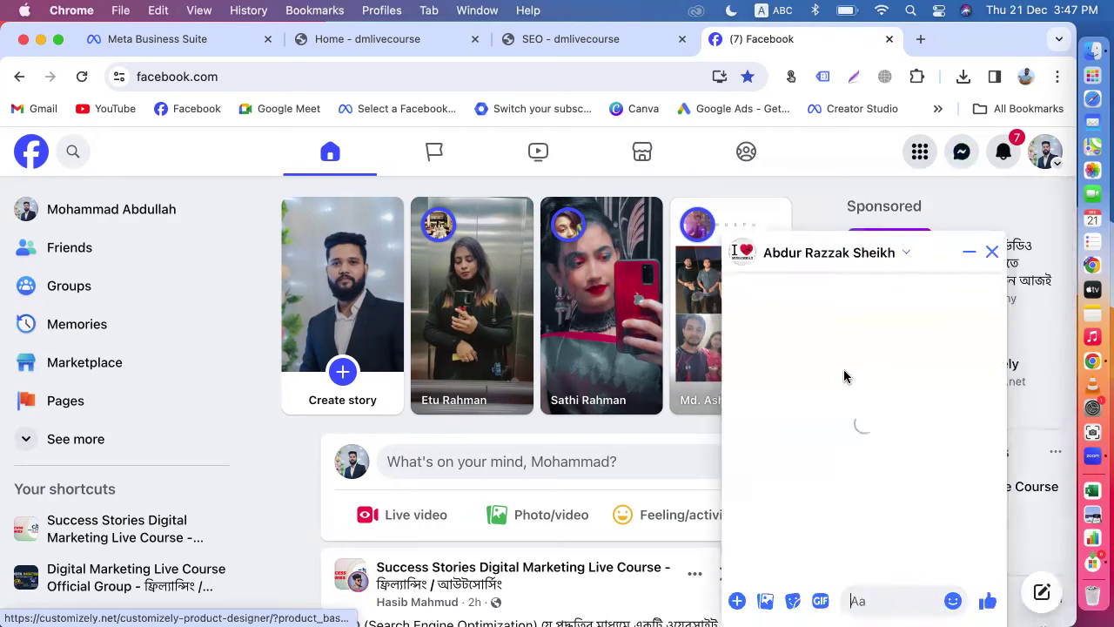
scroll(857, 348, up, 5)
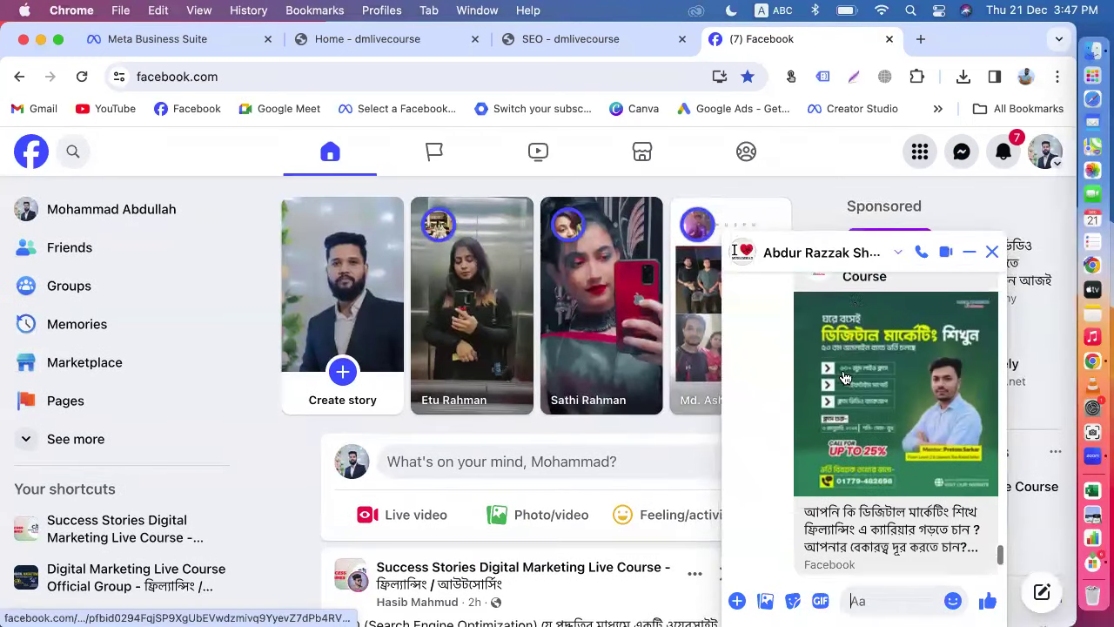
click(873, 318)
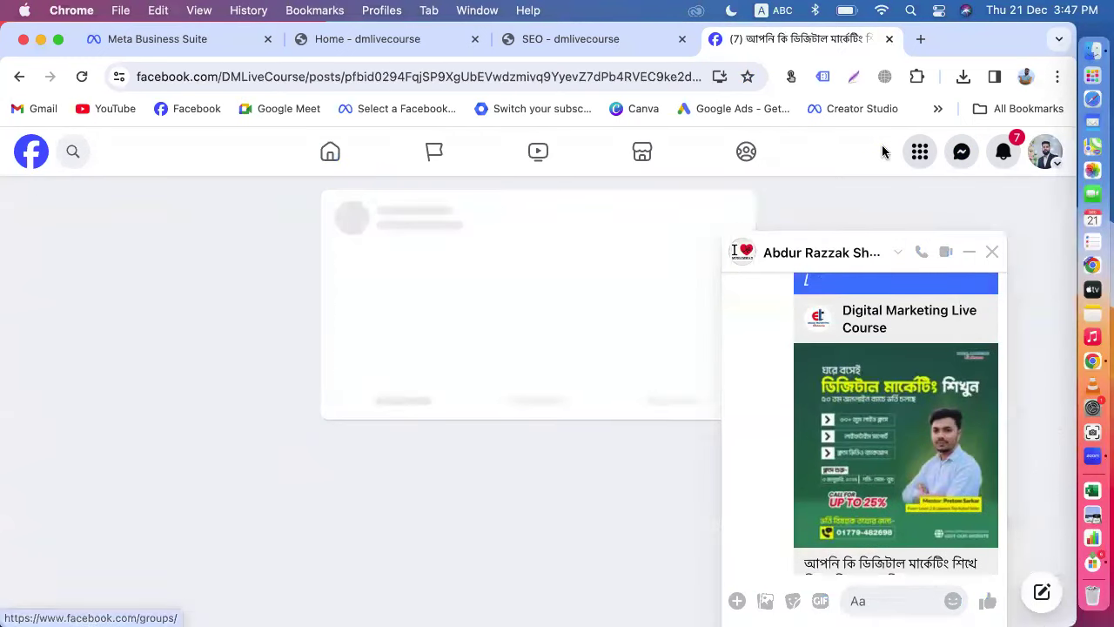
Step: Switch to acting as the Digital Marketing Live Course page and scroll its post
click(1058, 160)
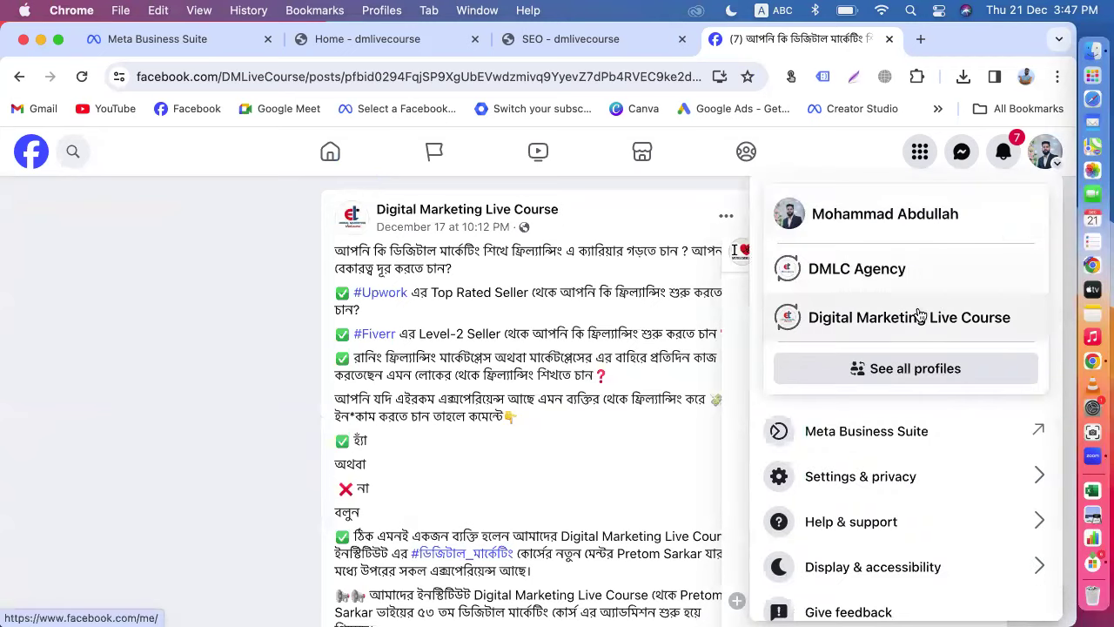
click(915, 317)
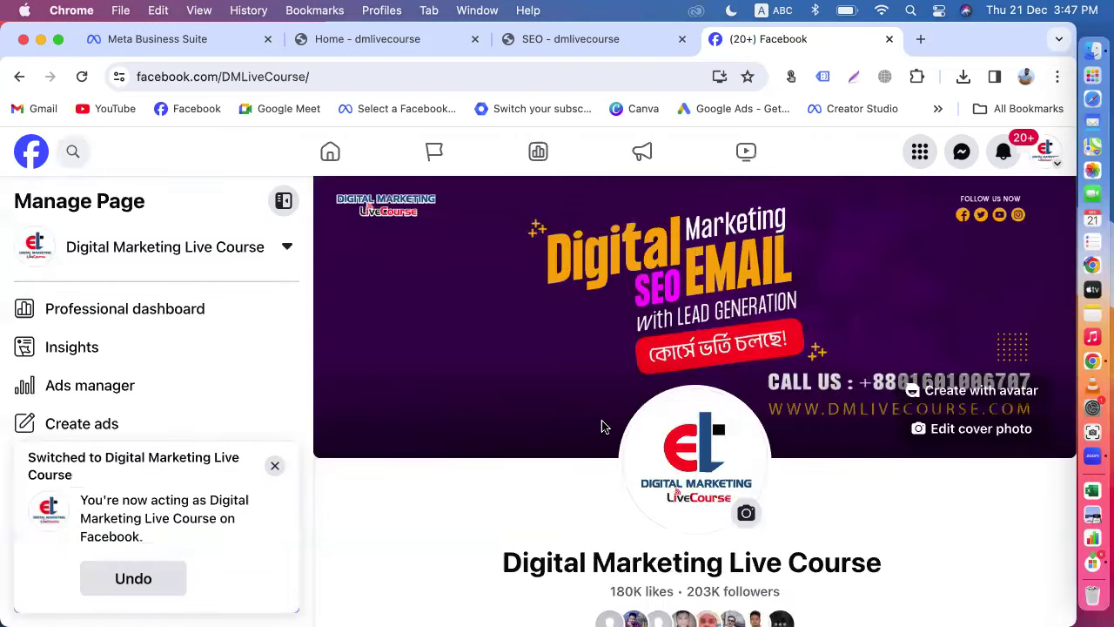
scroll(602, 426, down, 5)
scroll(602, 426, down, 10)
Step: Copy the course post's ✅ career paragraph through the Contact line and paste it into the draft
click(20, 77)
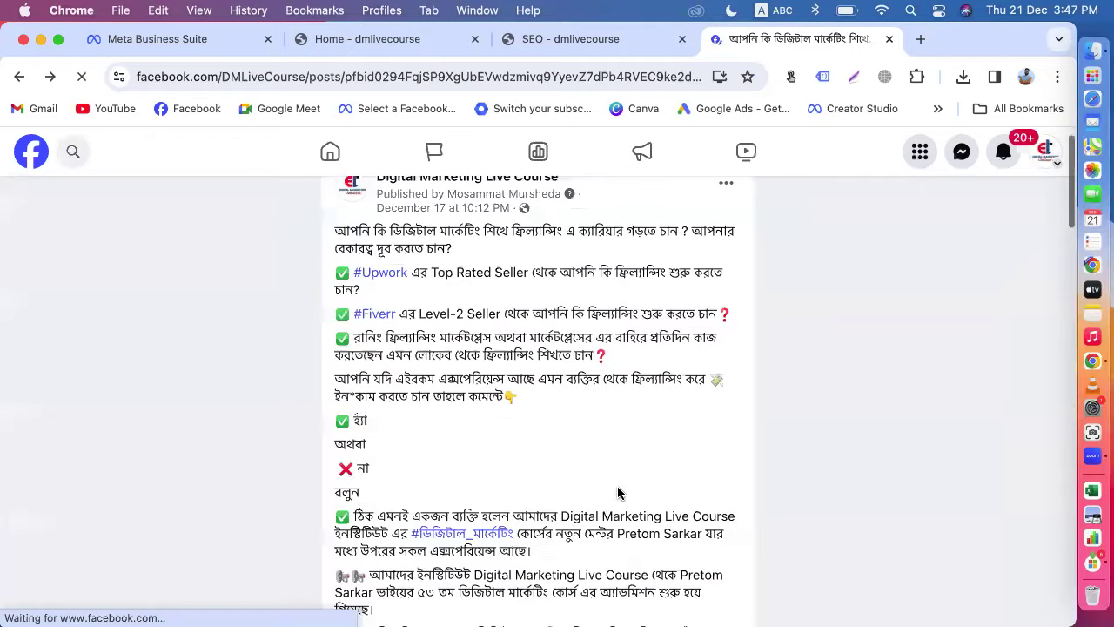
scroll(618, 494, up, 10)
scroll(618, 490, down, 5)
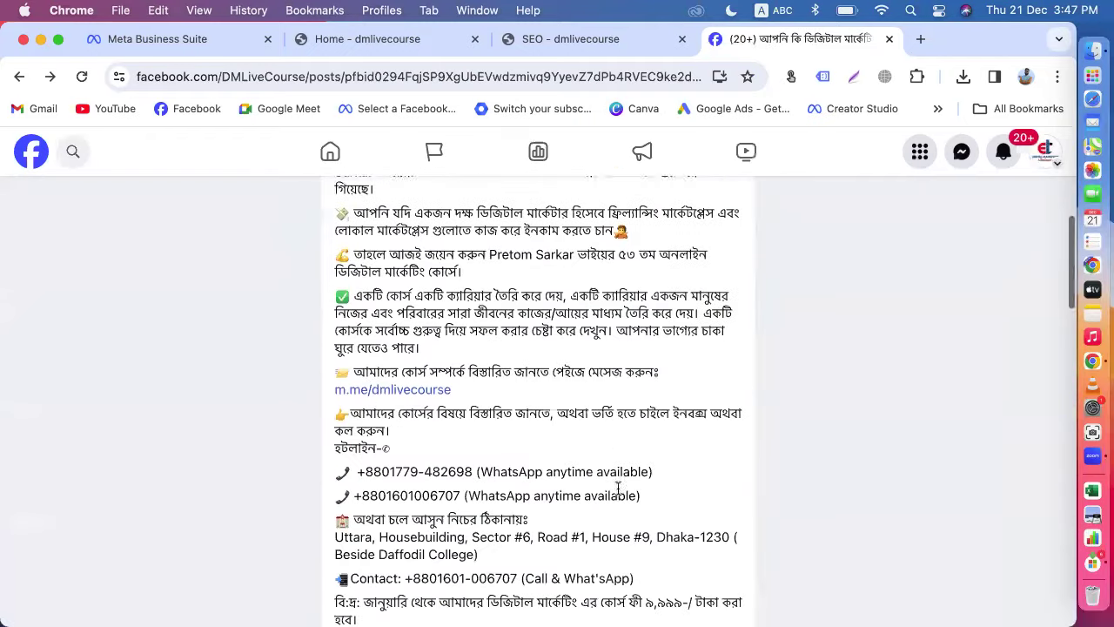
scroll(618, 489, down, 1)
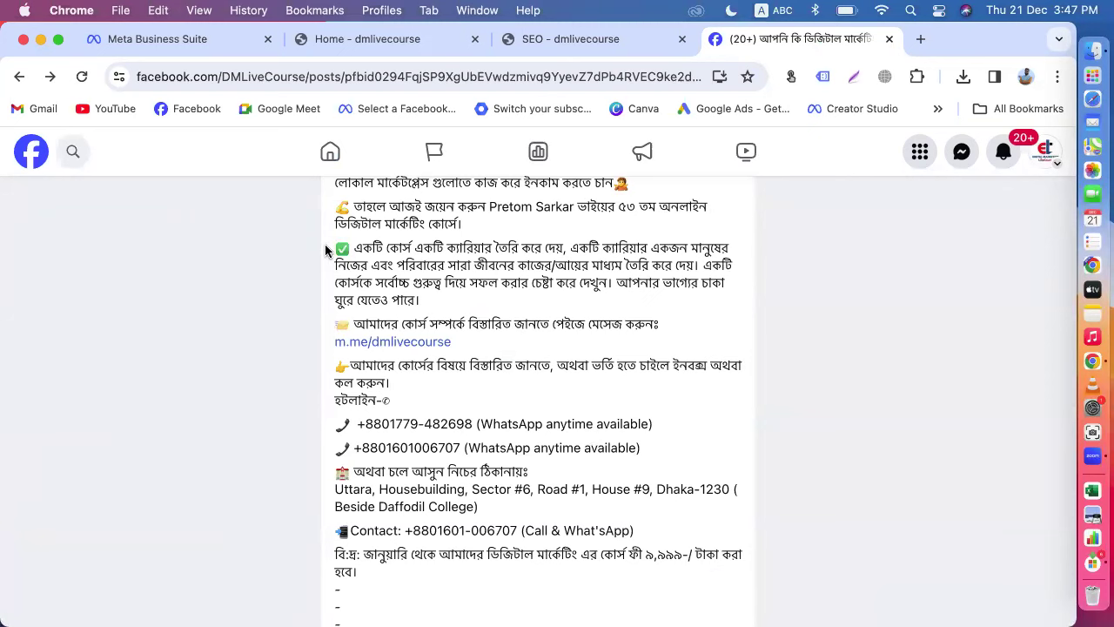
drag(326, 250, 643, 407)
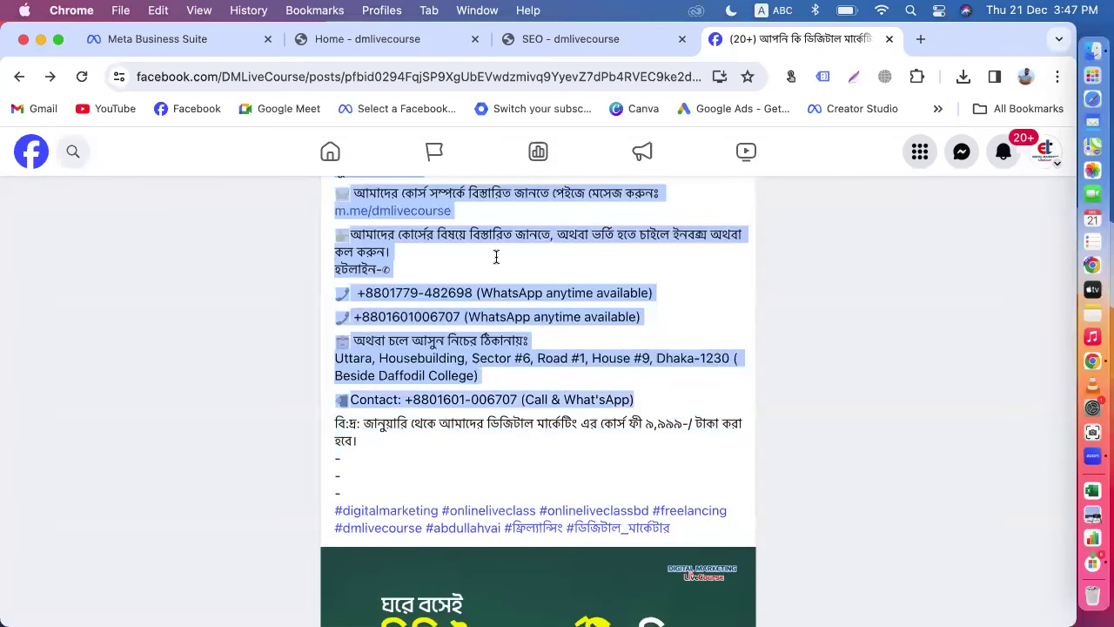
click(179, 42)
key(super+v)
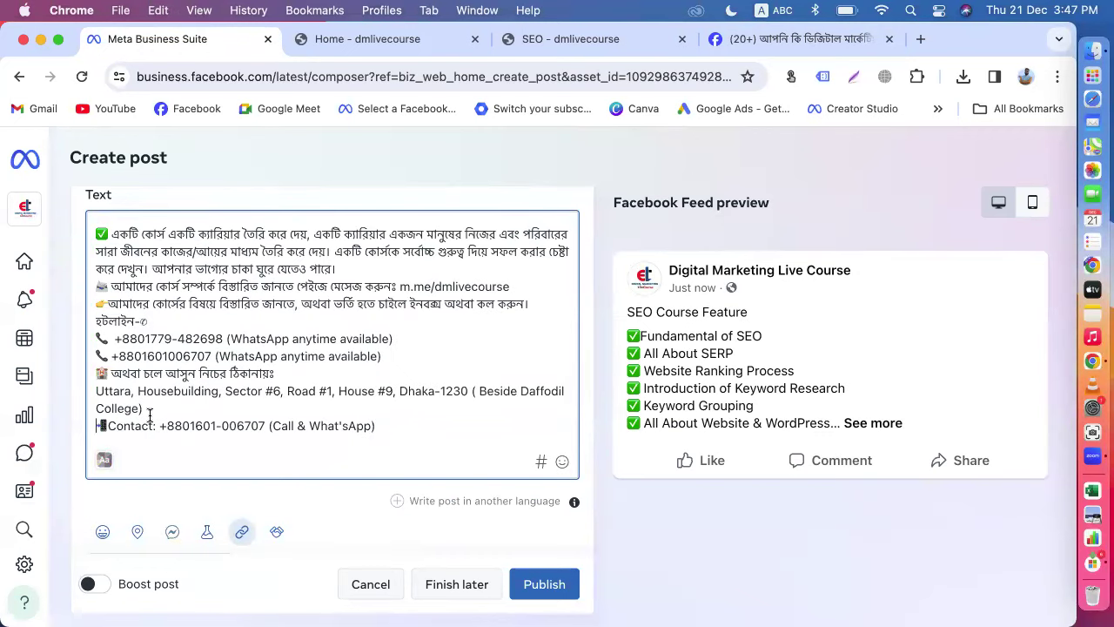
Step: Insert blank lines before the Contact line, the address line and both phone numbers
click(150, 415)
key(Return)
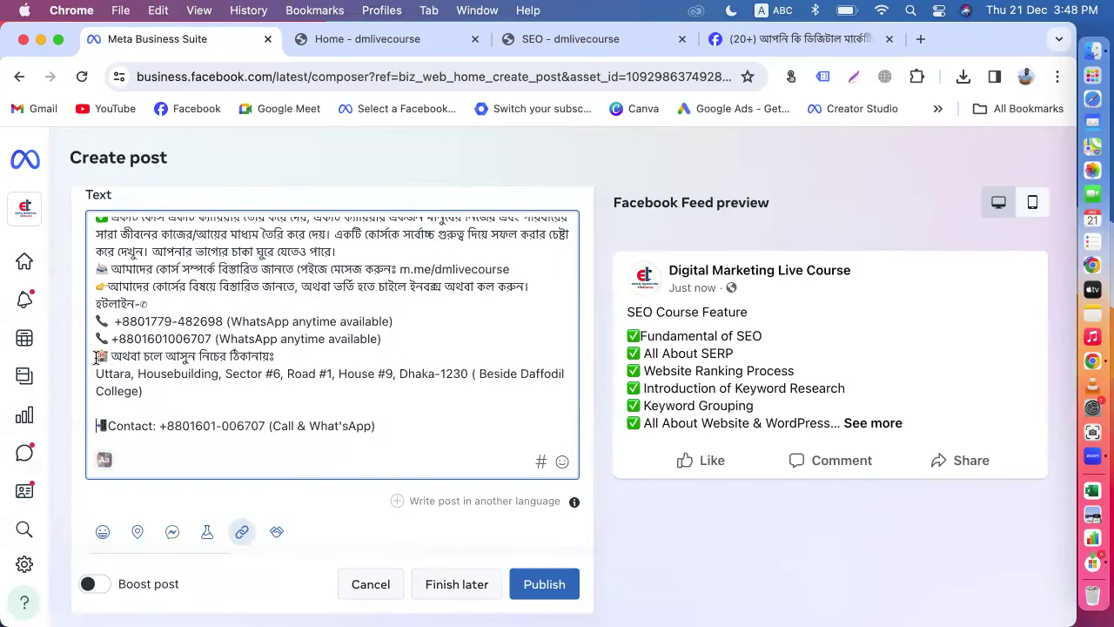
click(96, 356)
key(Return)
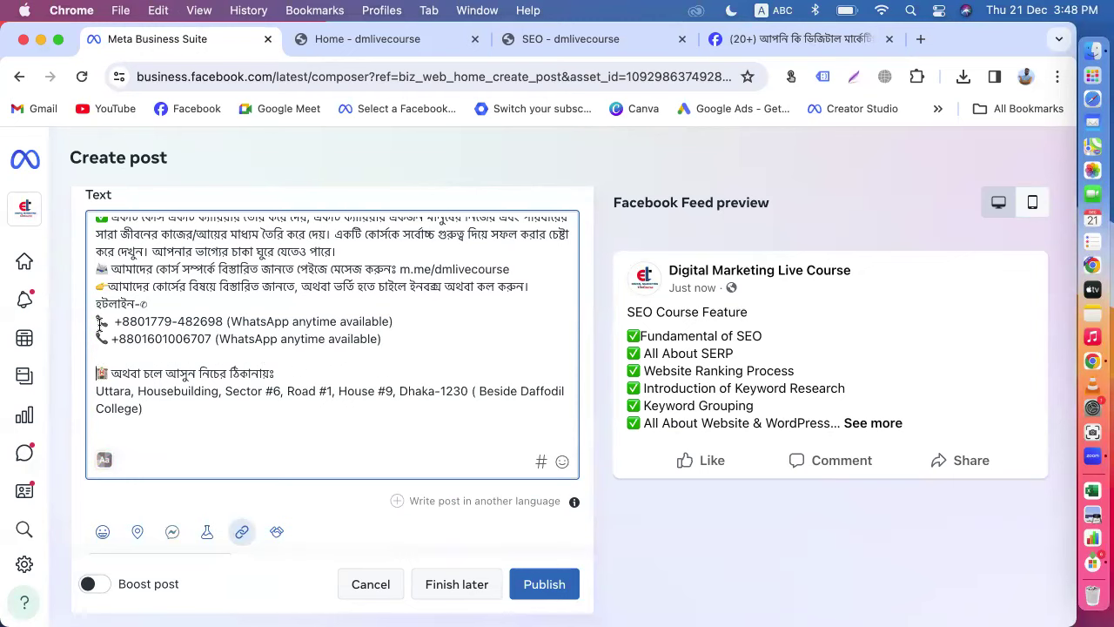
click(97, 339)
key(Return)
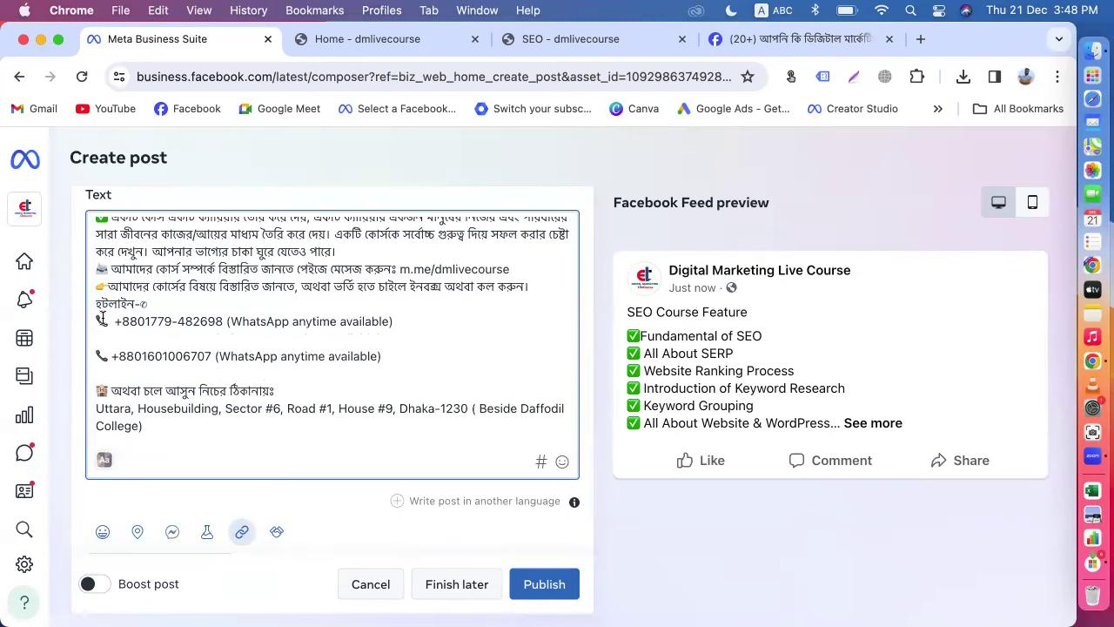
click(98, 321)
key(Return)
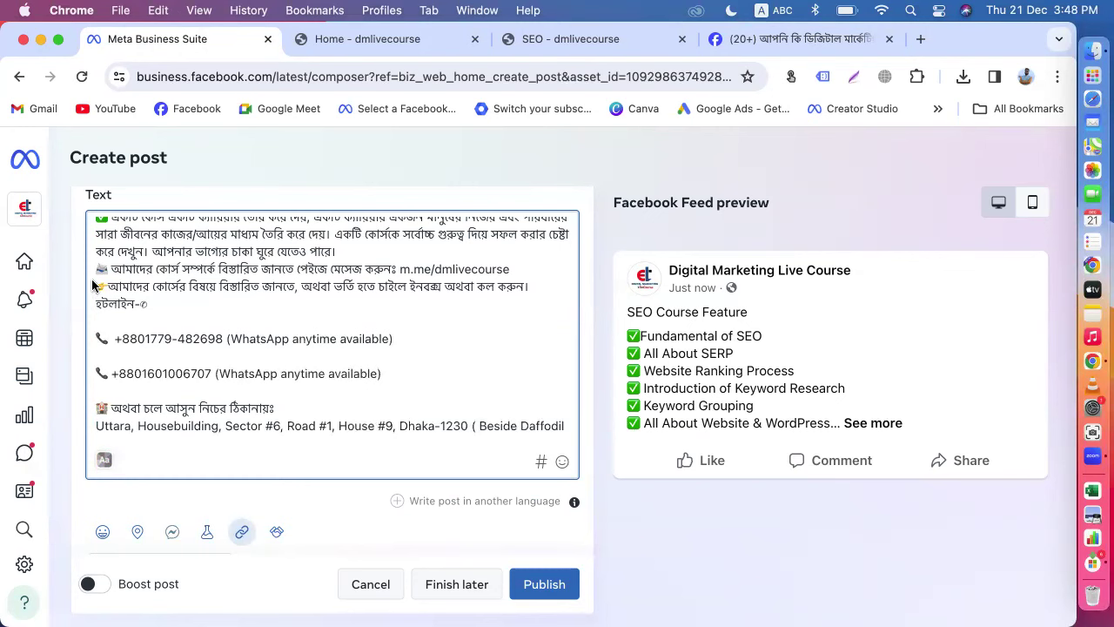
Step: Insert blank lines before the course details line and the m.me/dmlivecourse link
click(95, 287)
key(Return)
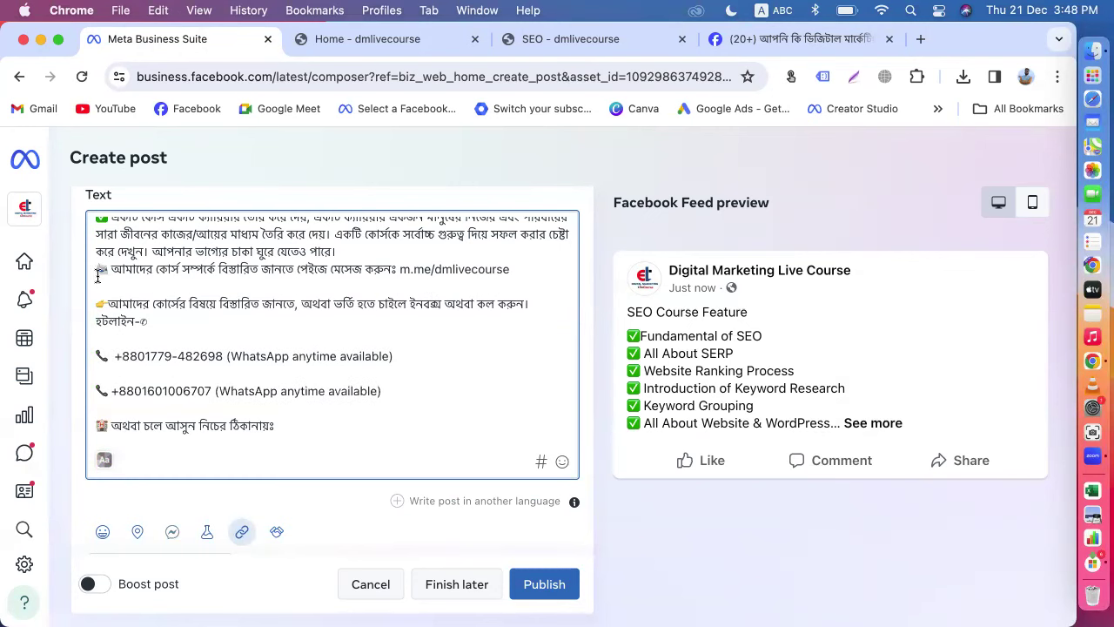
click(99, 268)
key(Return)
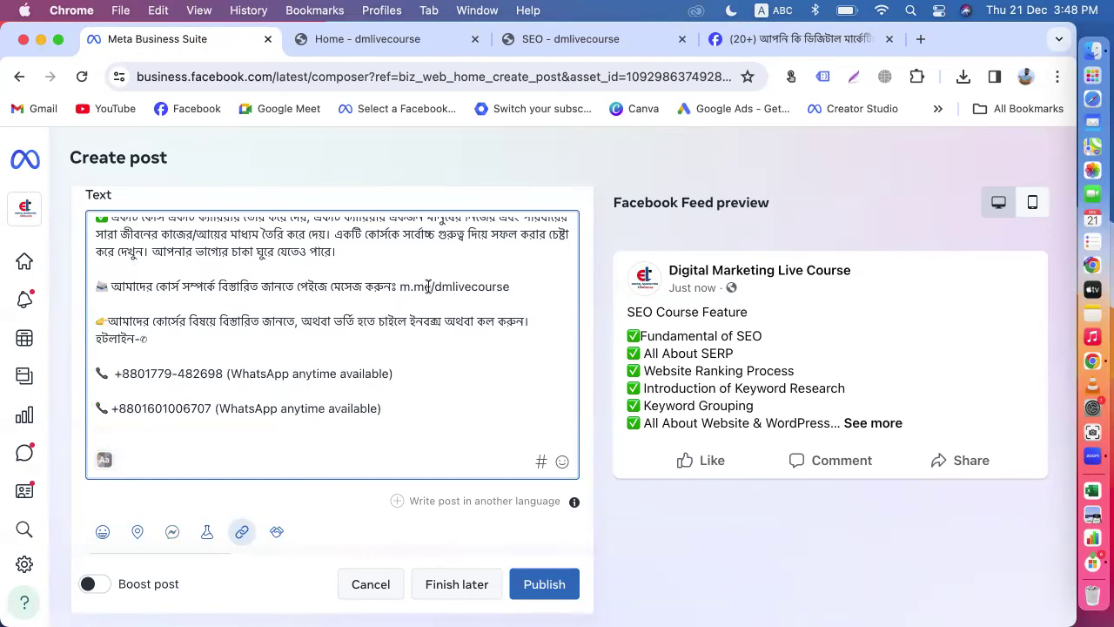
drag(435, 286, 512, 288)
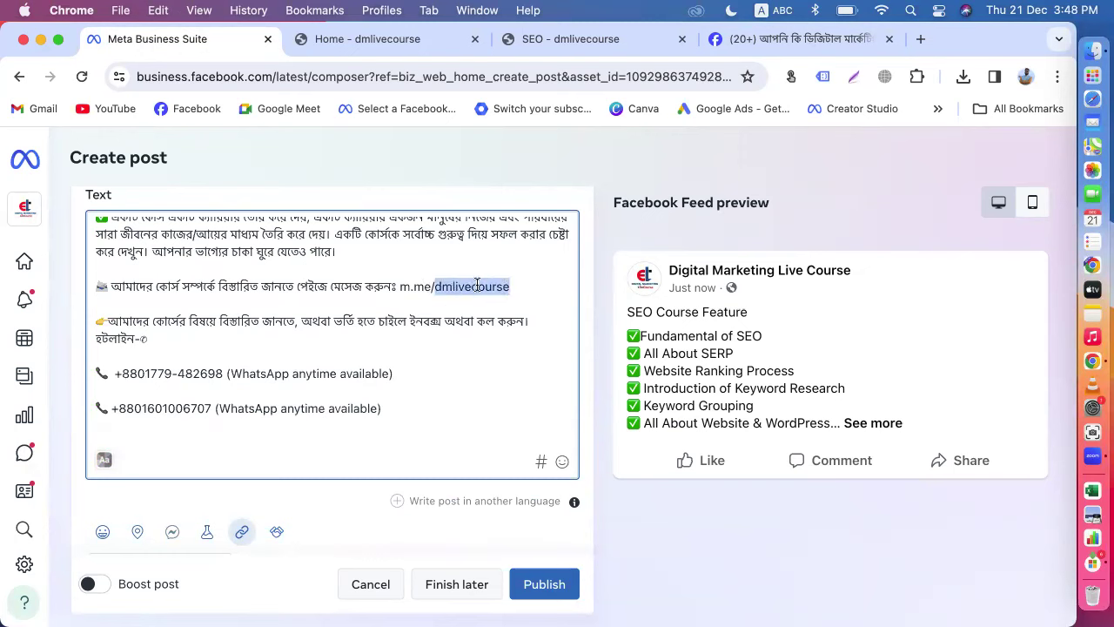
click(517, 287)
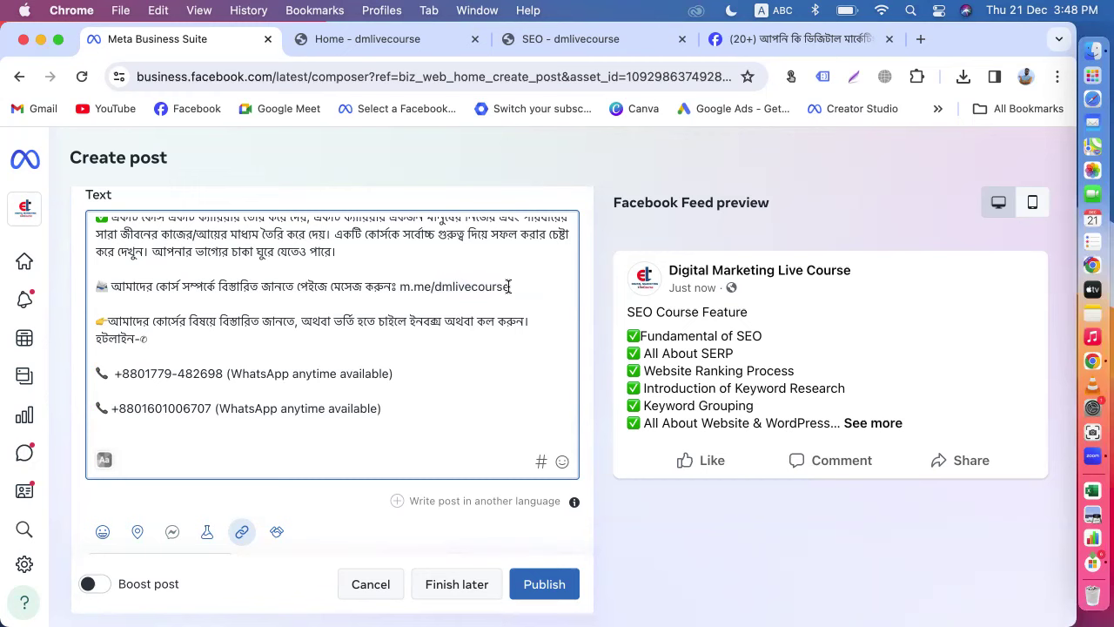
scroll(509, 287, up, 2)
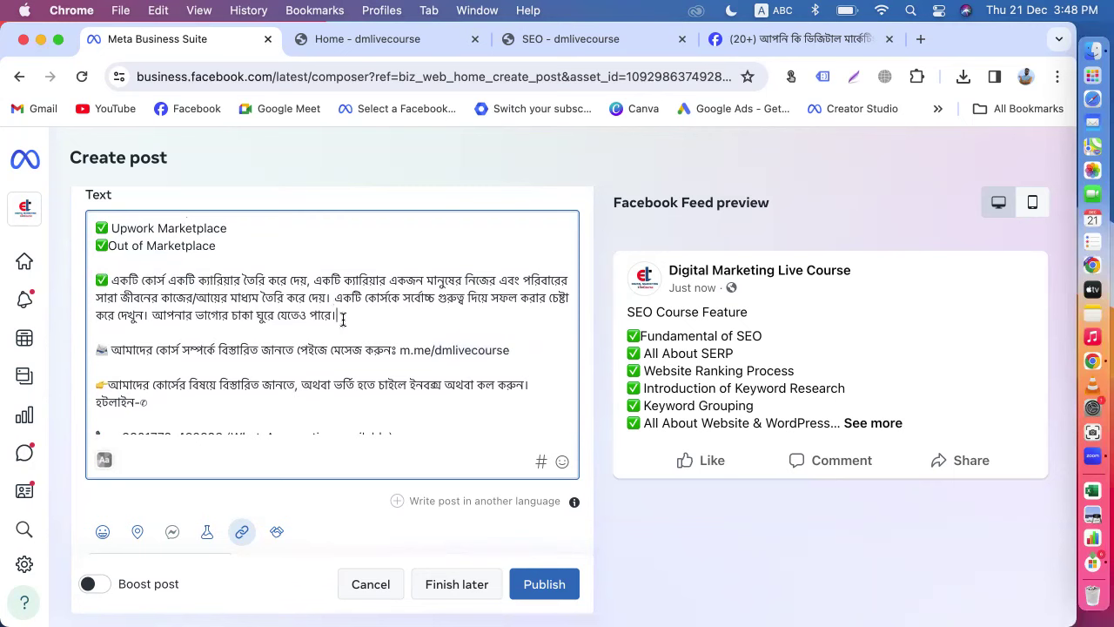
Step: Cut the ✅ Bangla career paragraph and delete the leftover empty line
drag(343, 320, 94, 283)
key(super+c)
key(BackSpace)
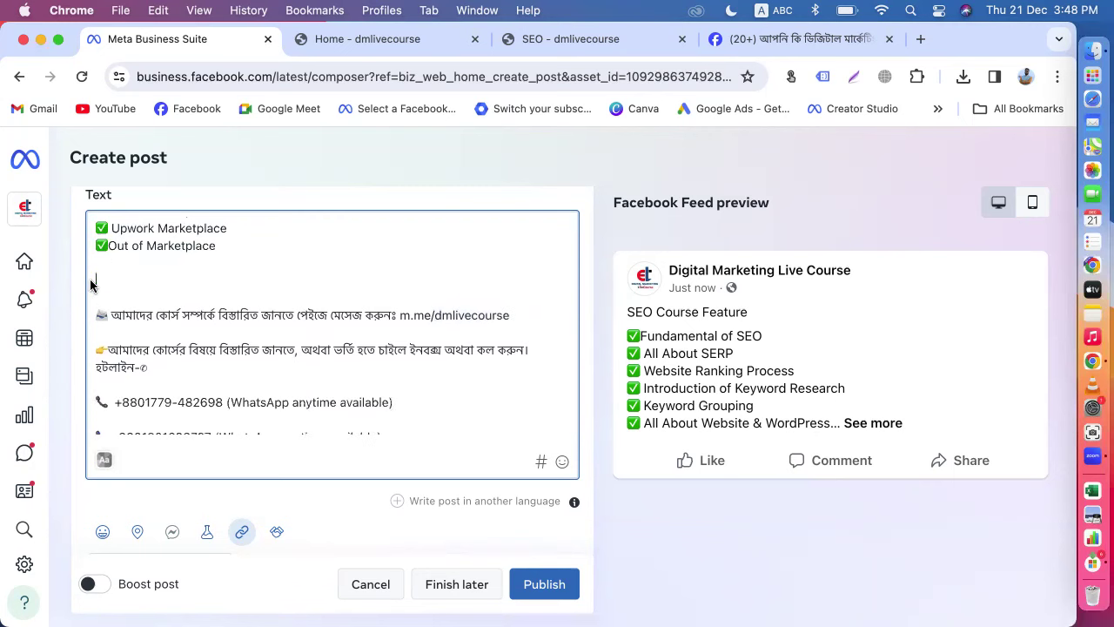
key(BackSpace)
scroll(203, 421, up, 5)
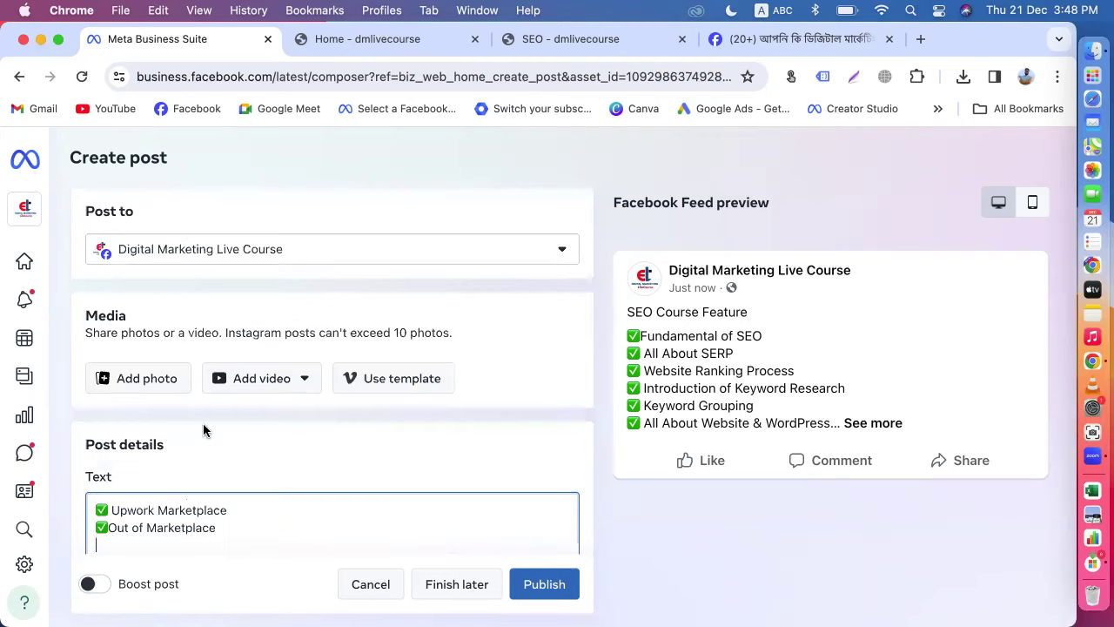
scroll(209, 392, down, 3)
scroll(214, 370, up, 10)
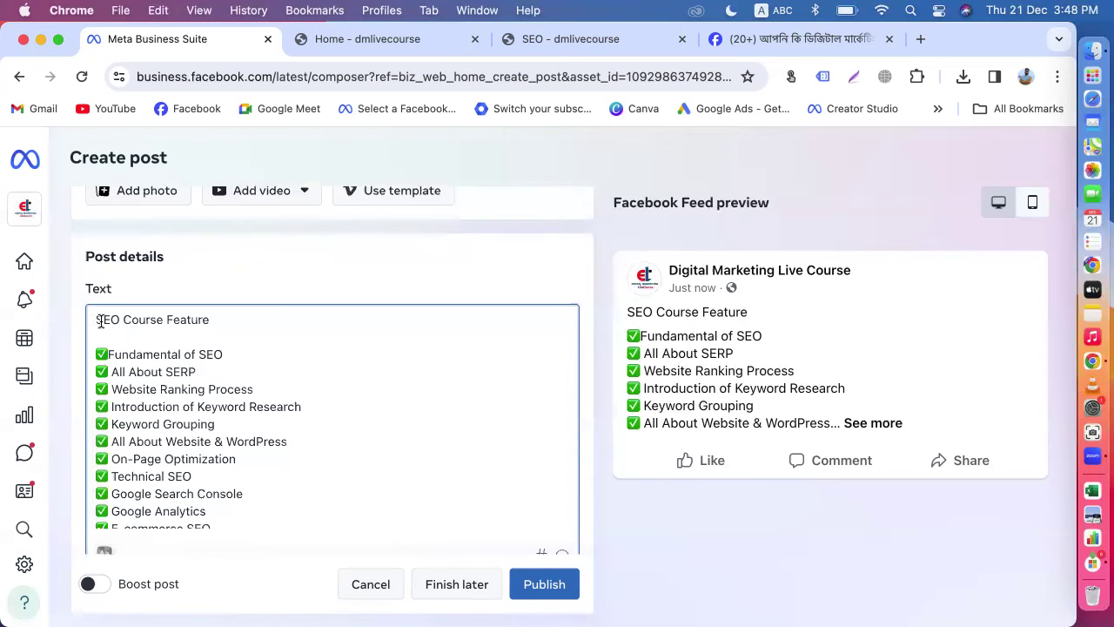
Step: Paste the career paragraph on a new first line above SEO Course Feature
key(Return)
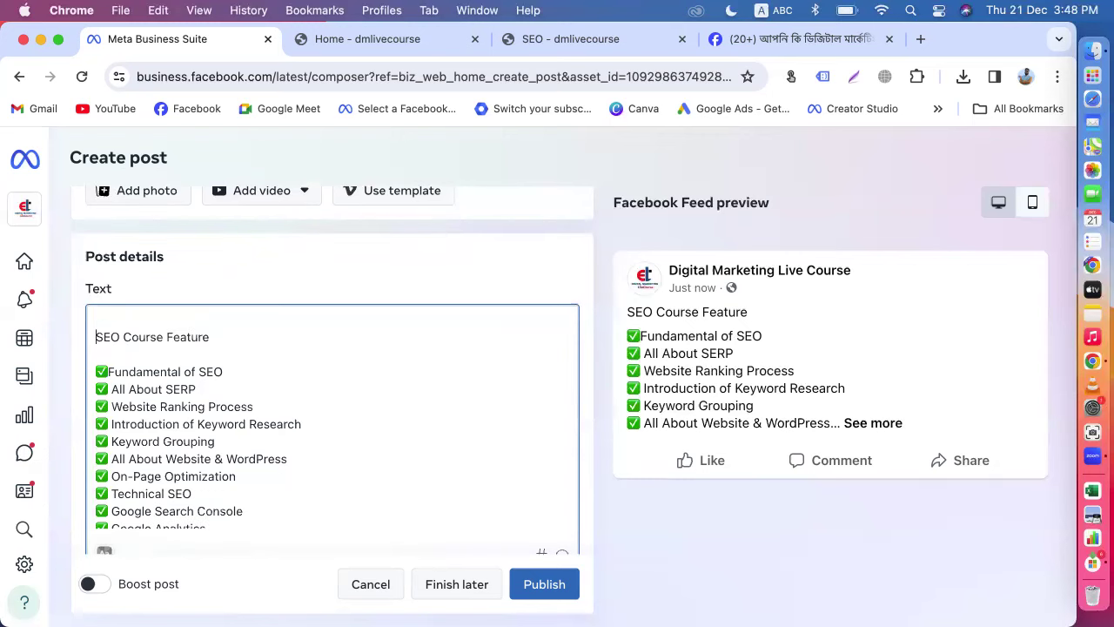
key(Up)
key(super+v)
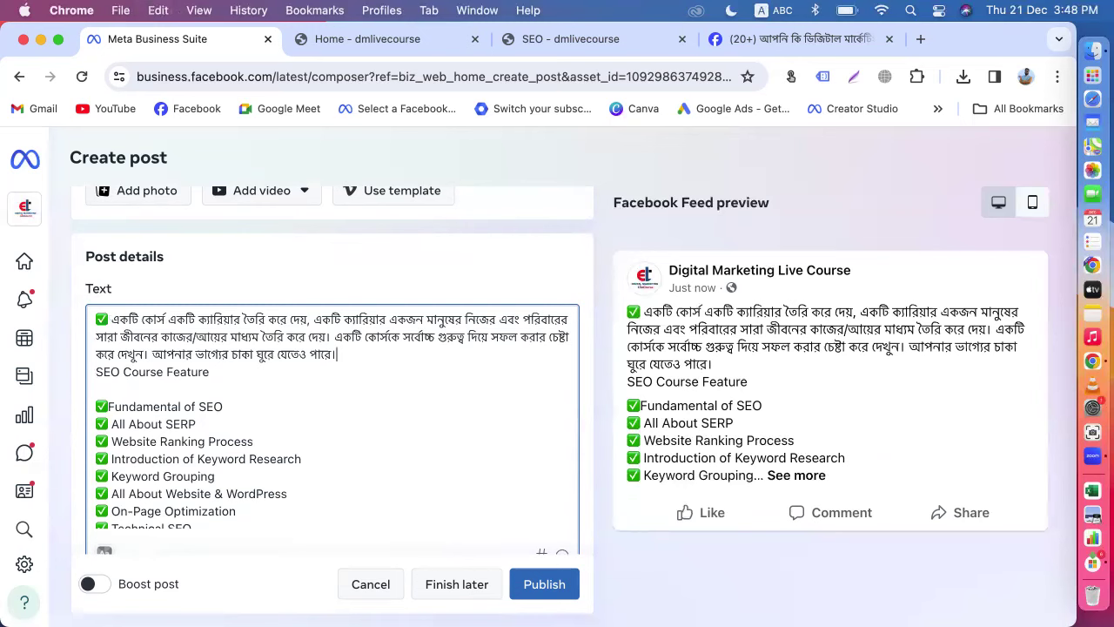
scroll(149, 431, down, 3)
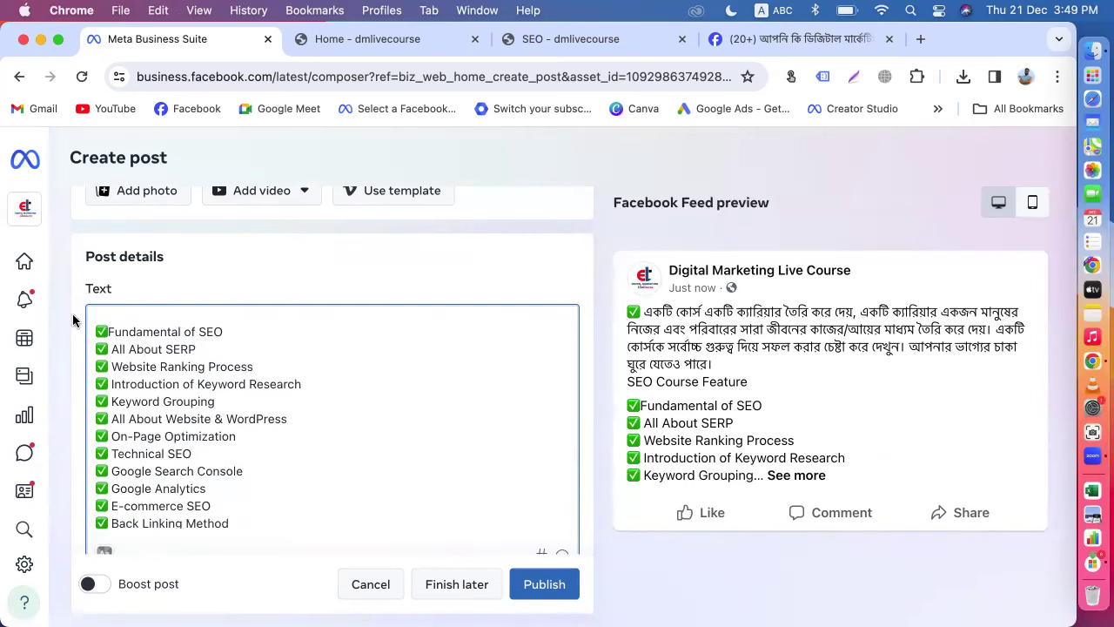
scroll(73, 320, down, 4)
scroll(233, 273, up, 3)
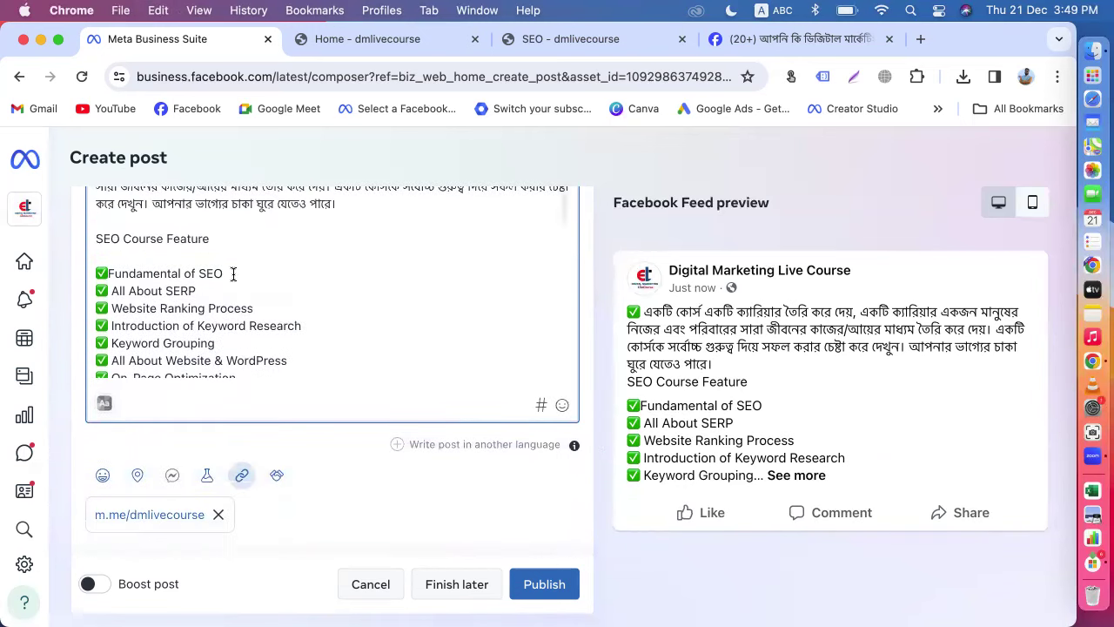
scroll(234, 274, up, 4)
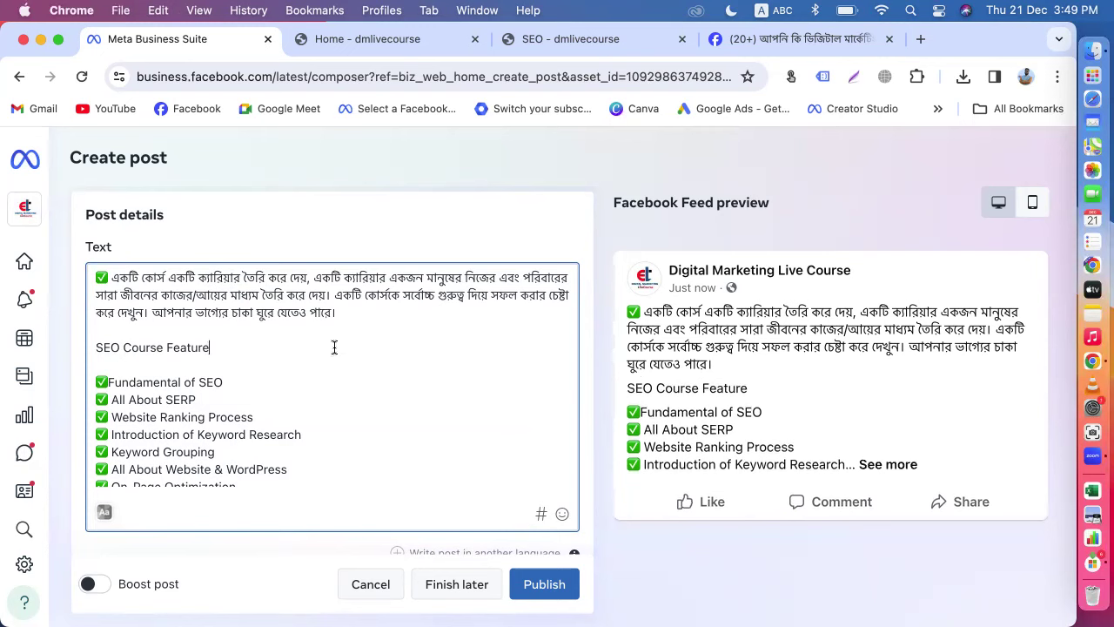
Step: Insert a red stop-sign emoji at the start of the heading, followed by 'SEO'
right_click(211, 350)
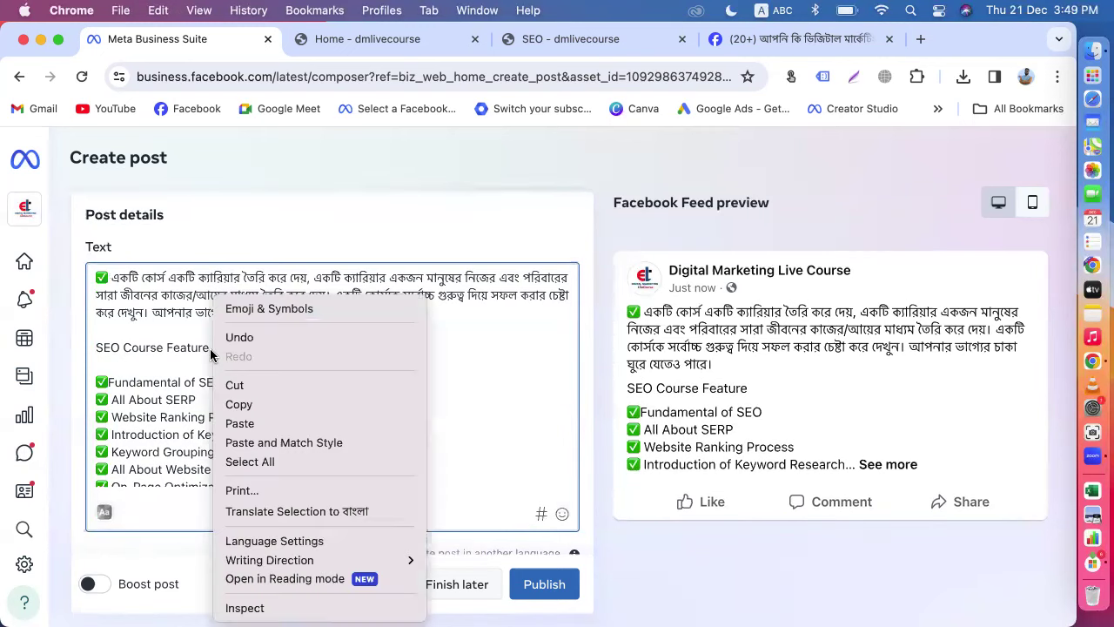
click(253, 310)
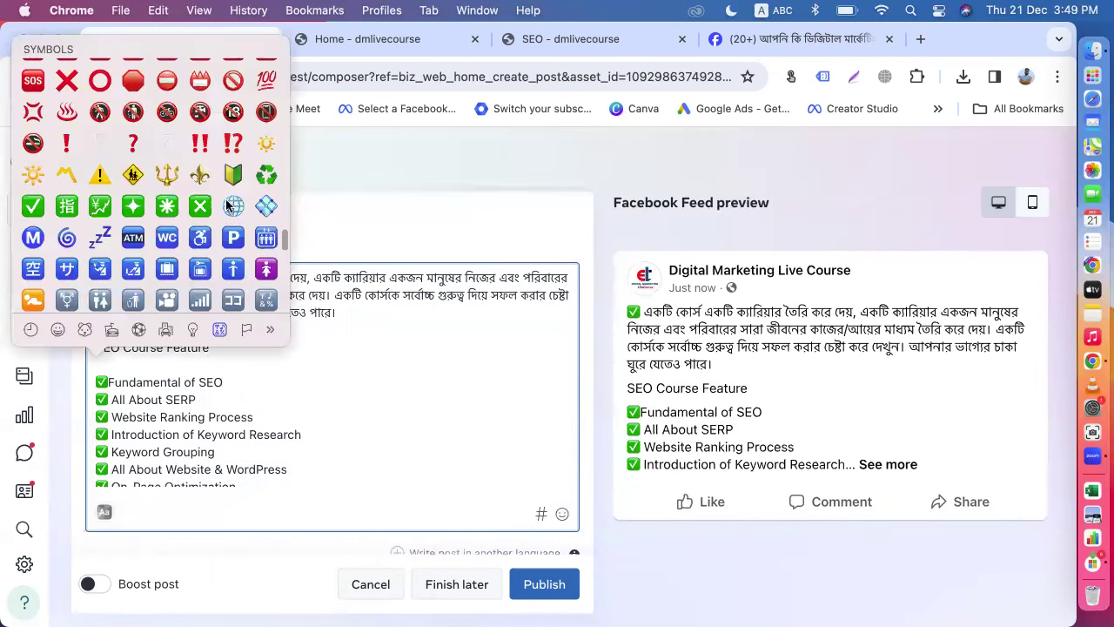
key(Escape)
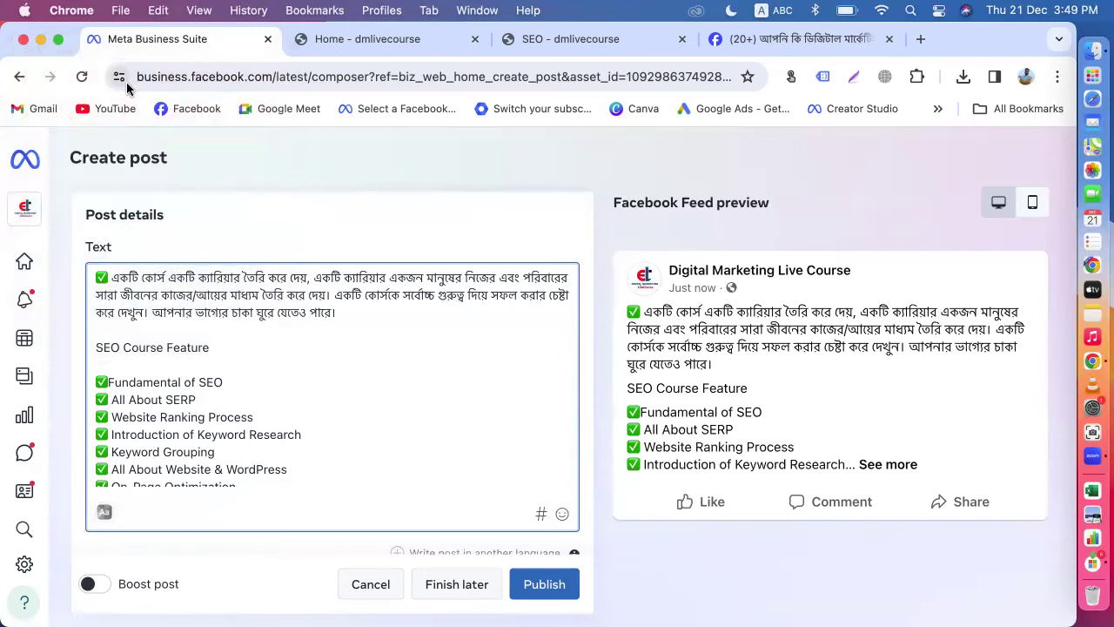
click(94, 349)
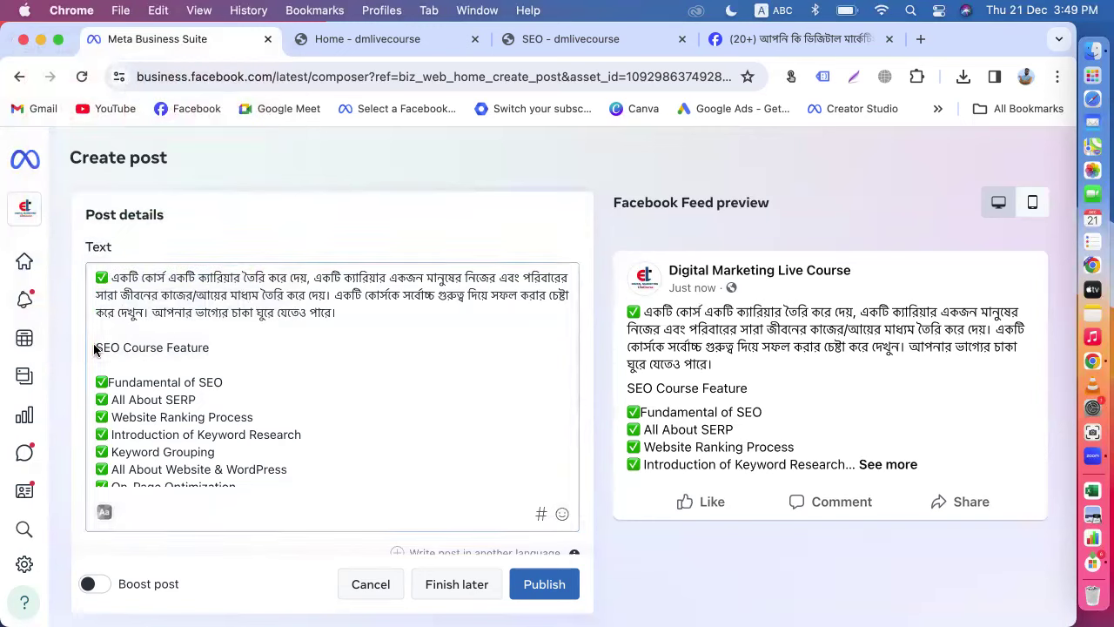
right_click(94, 348)
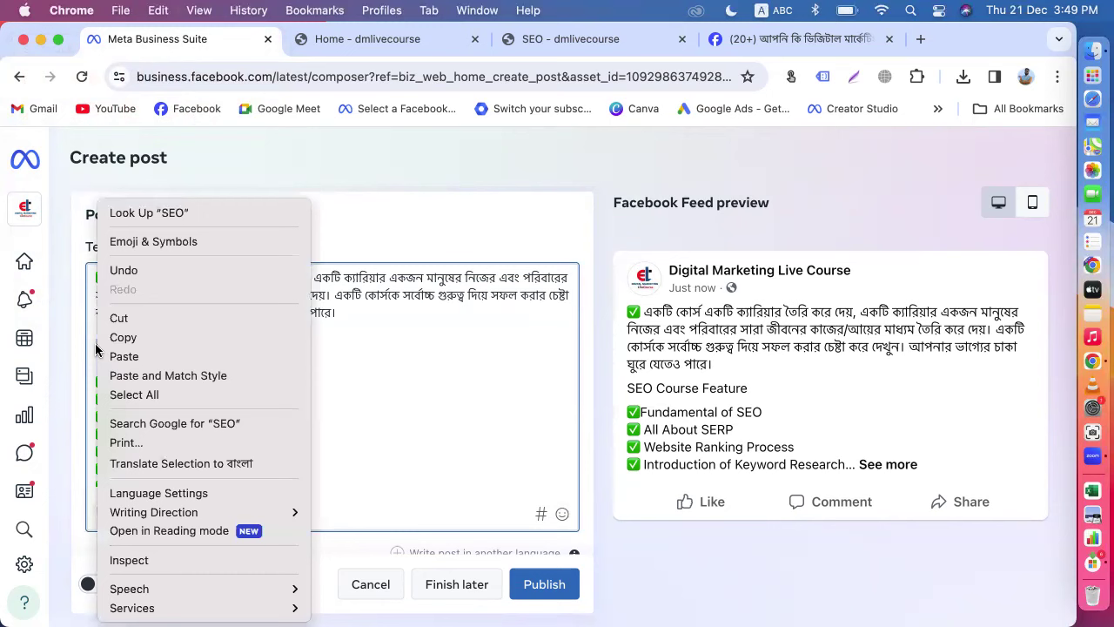
click(139, 241)
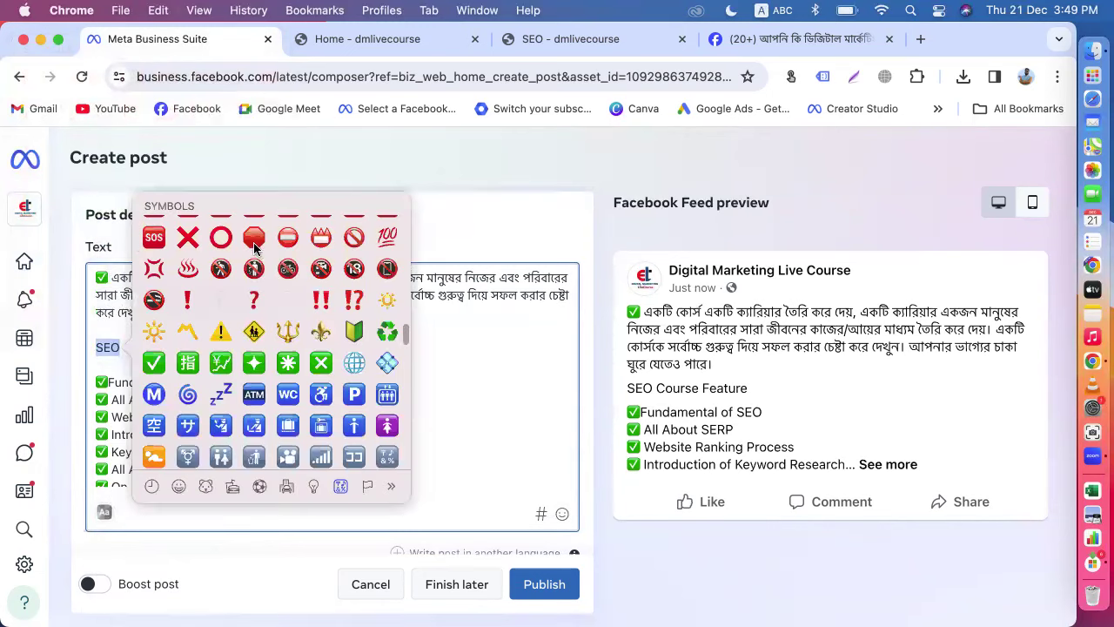
click(254, 240)
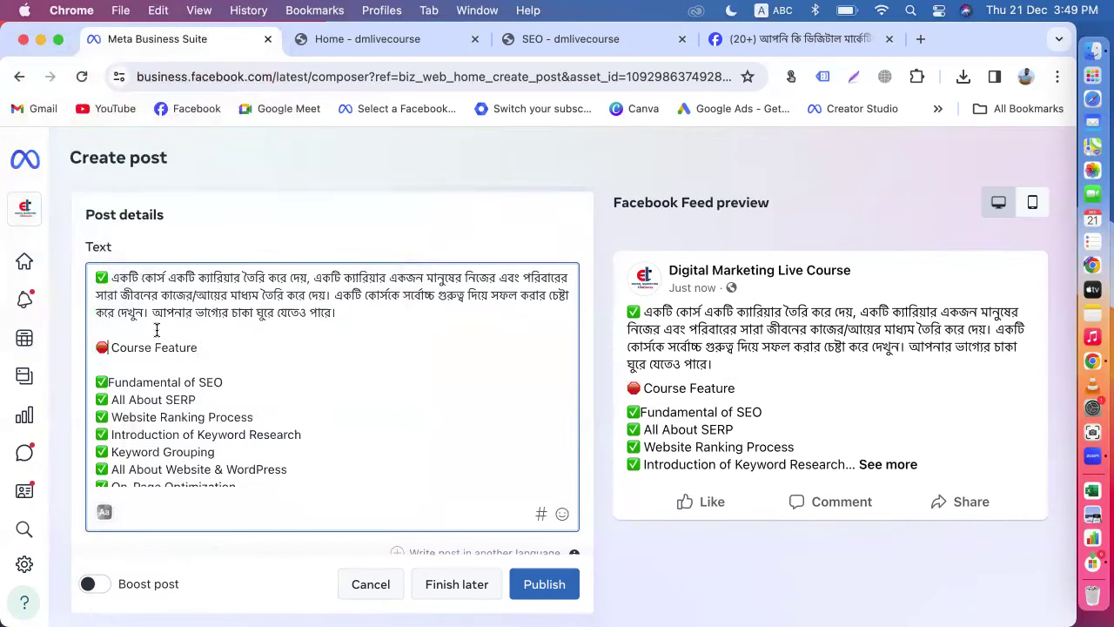
text(SEO)
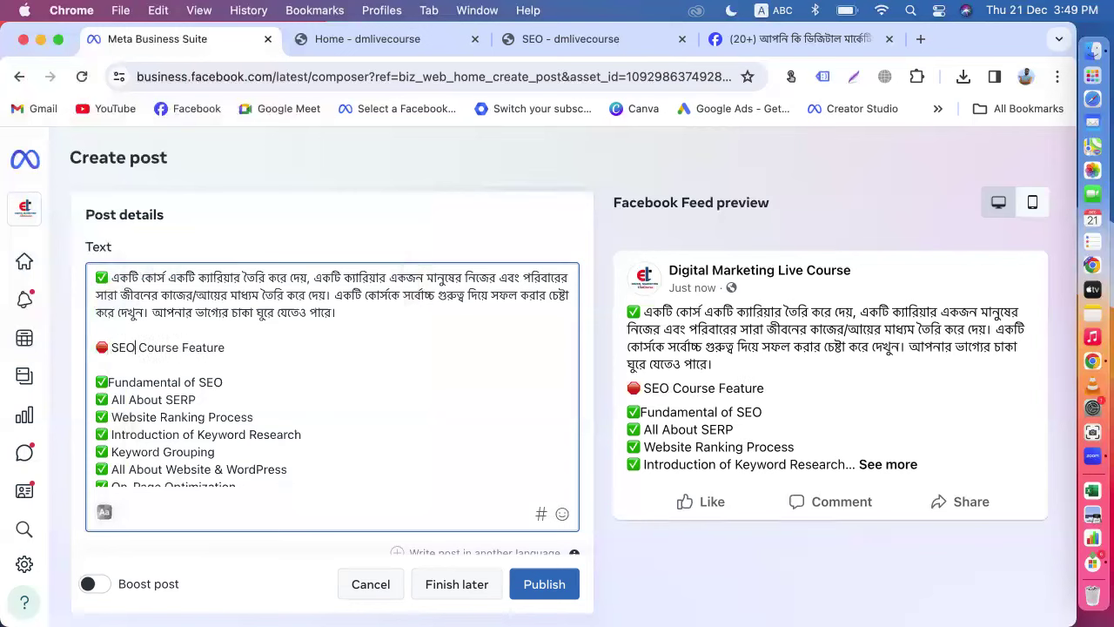
Step: Change 'Feature' to 'Outline' and copy the emoji to the end of the heading
drag(181, 347, 282, 347)
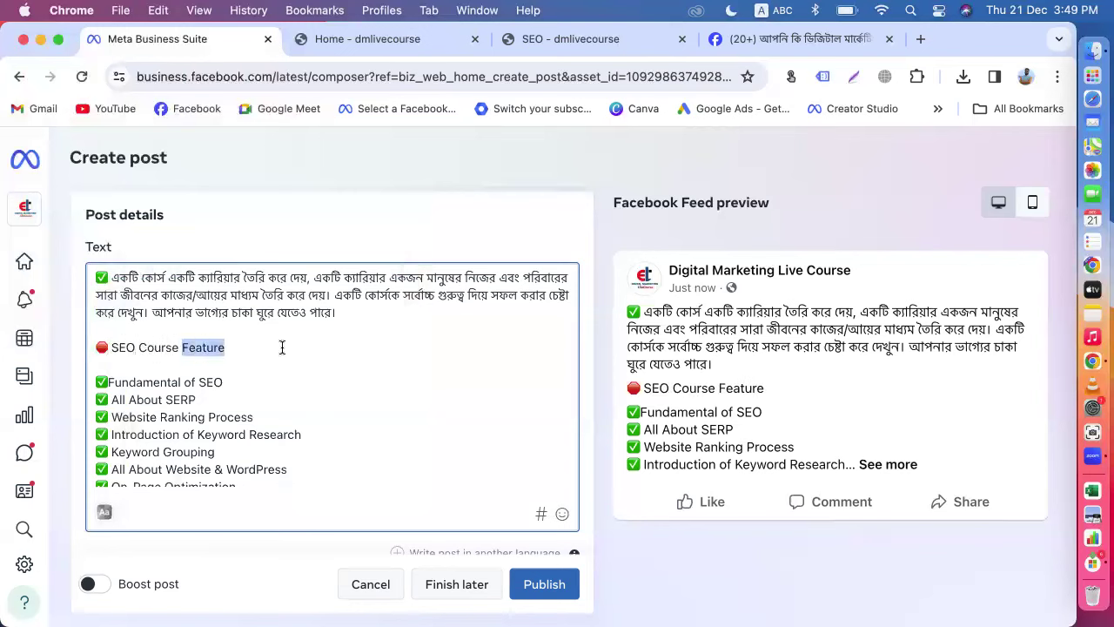
text(Outline)
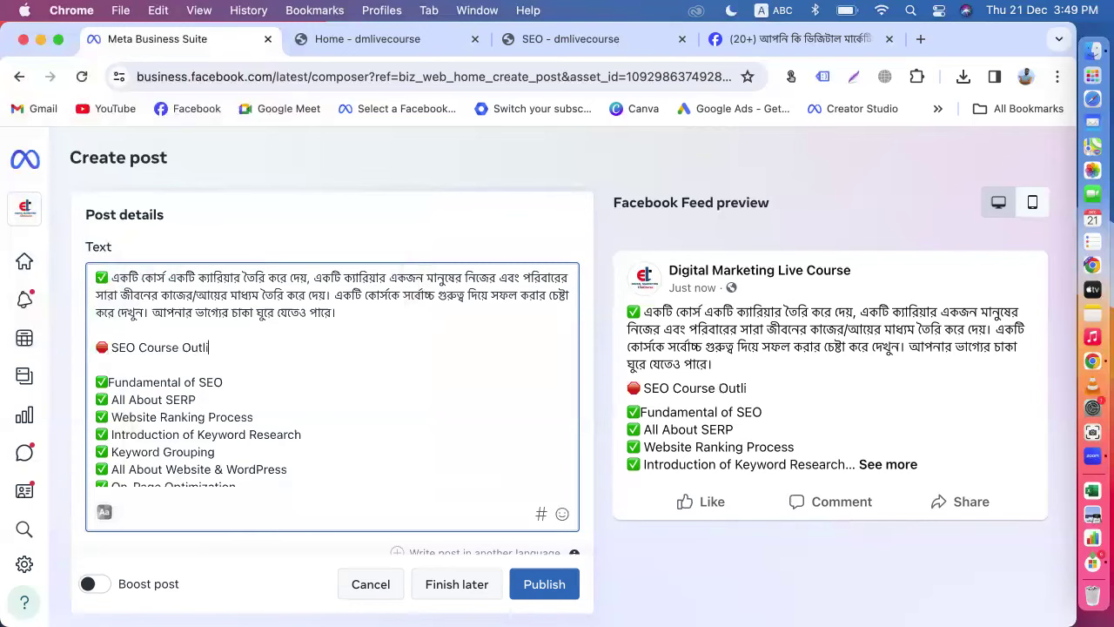
double_click(103, 349)
key(super+c)
click(236, 350)
key(super+v)
scroll(316, 380, down, 2)
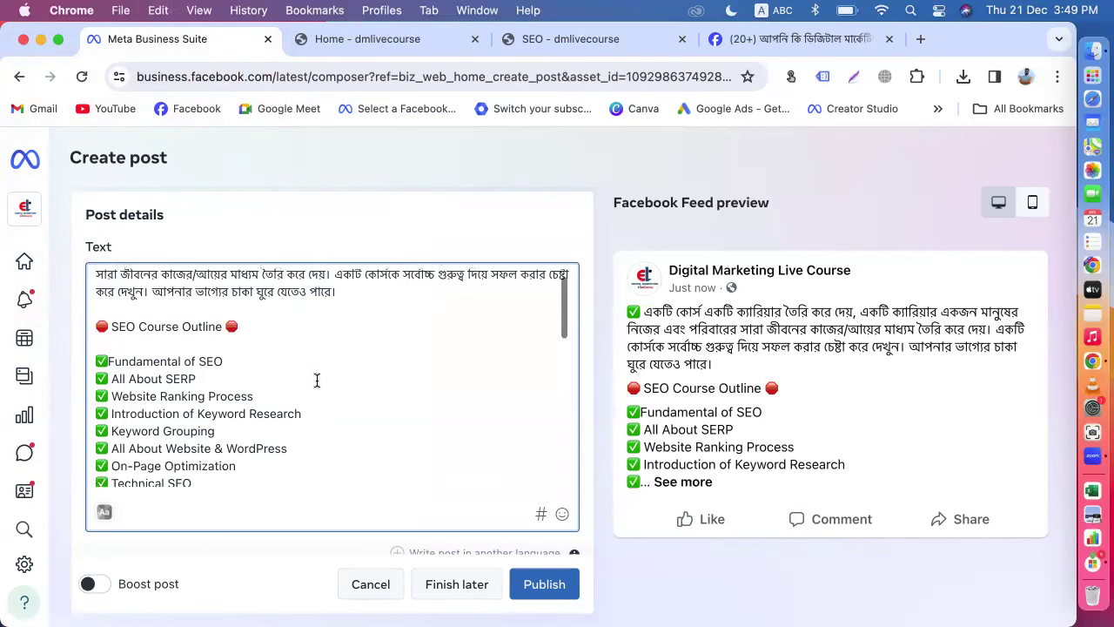
scroll(230, 403, down, 3)
scroll(230, 403, down, 6)
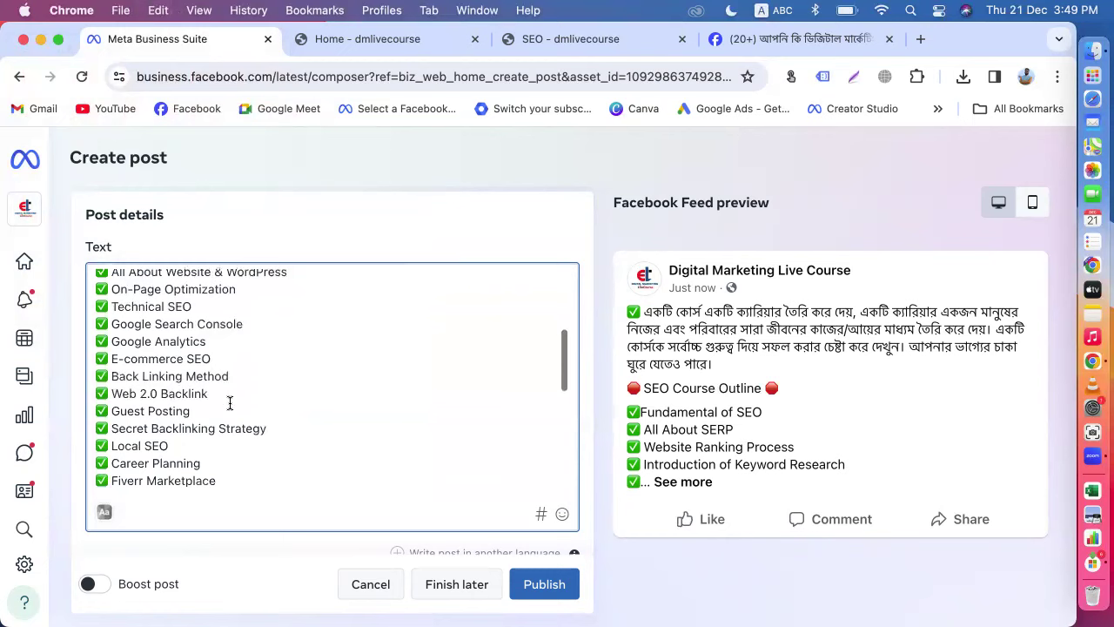
scroll(230, 403, down, 3)
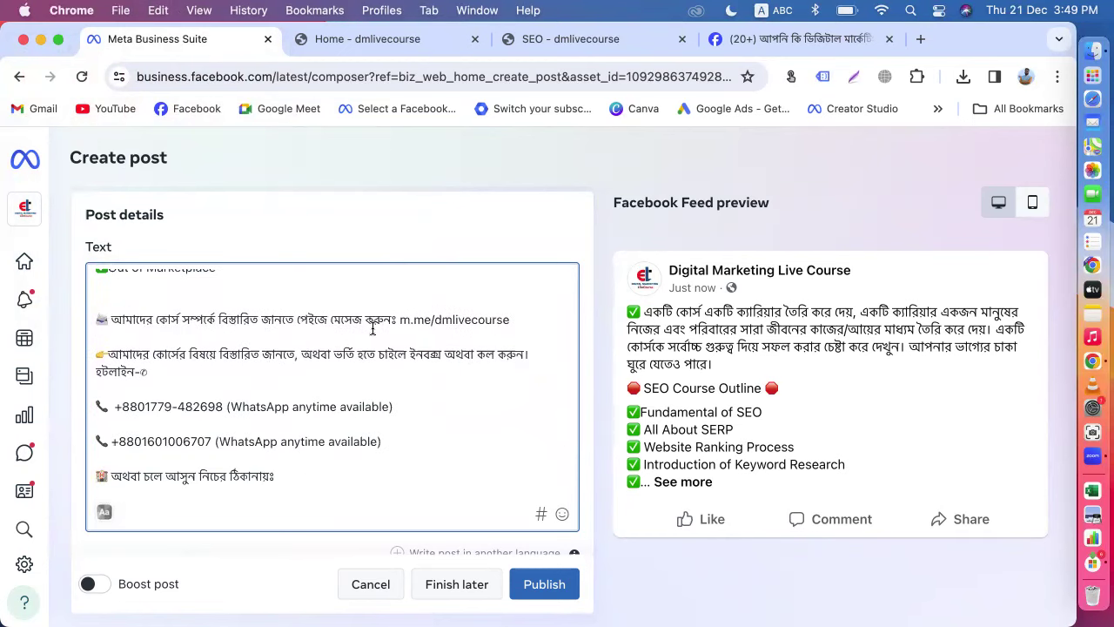
scroll(469, 332, down, 1)
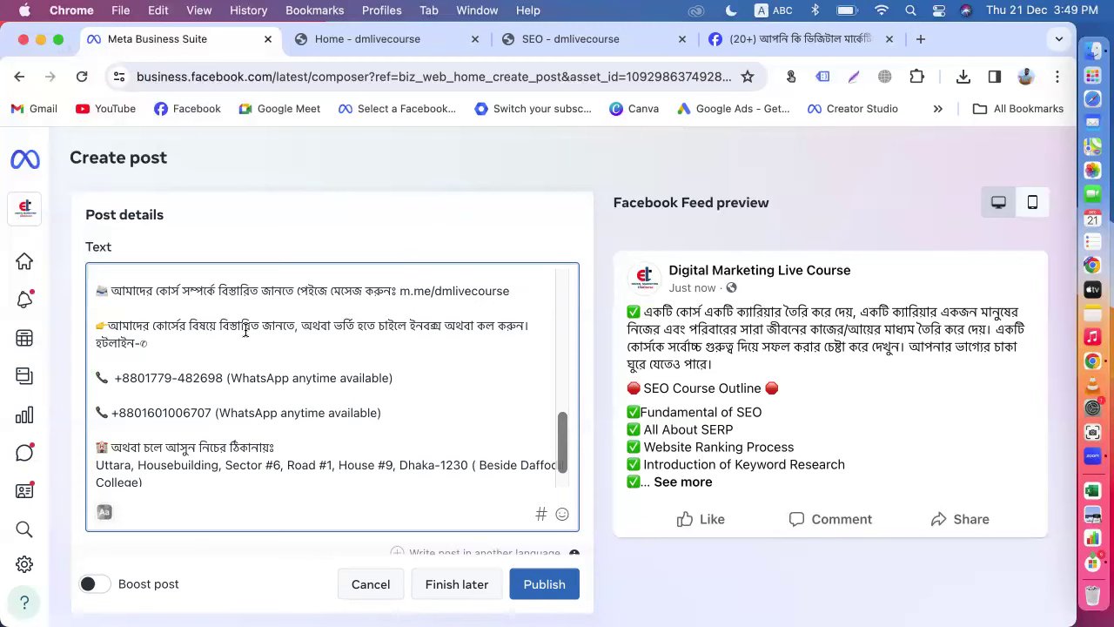
click(222, 378)
key(BackSpace)
key(BackSpace)
key(BackSpace)
key(BackSpace)
key(BackSpace)
key(BackSpace)
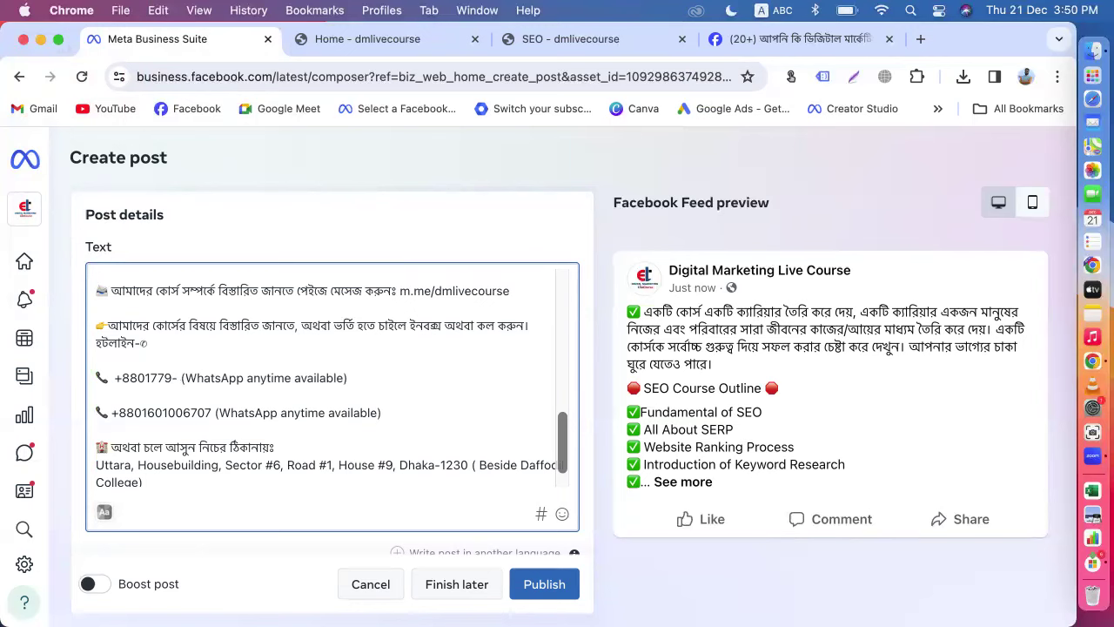
key(BackSpace)
key(BackSpace)
key(BackSpace)
key(BackSpace)
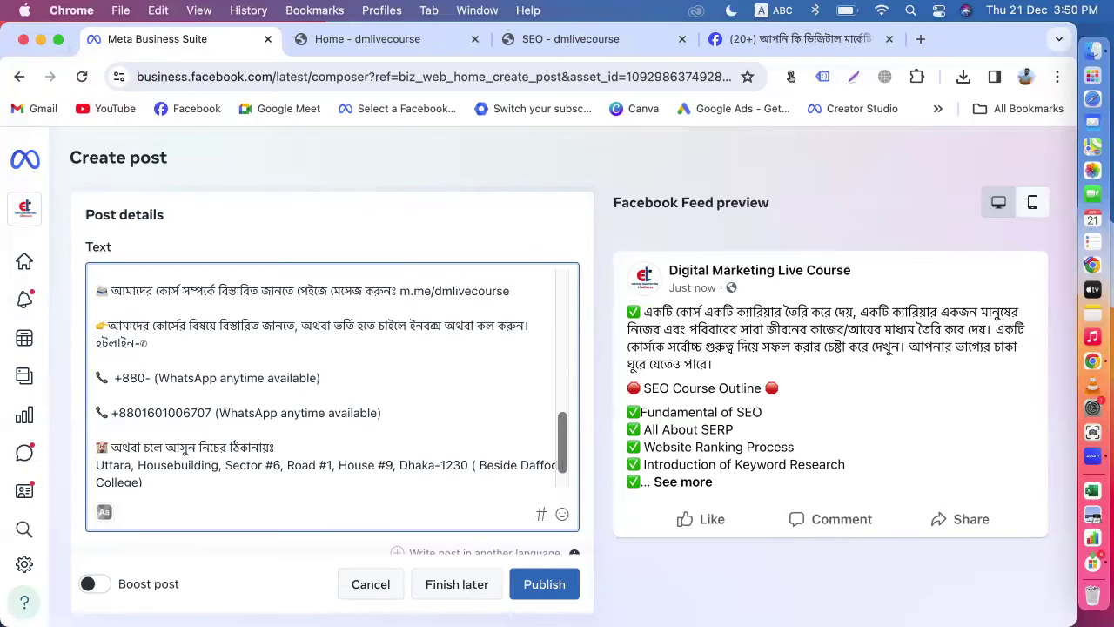
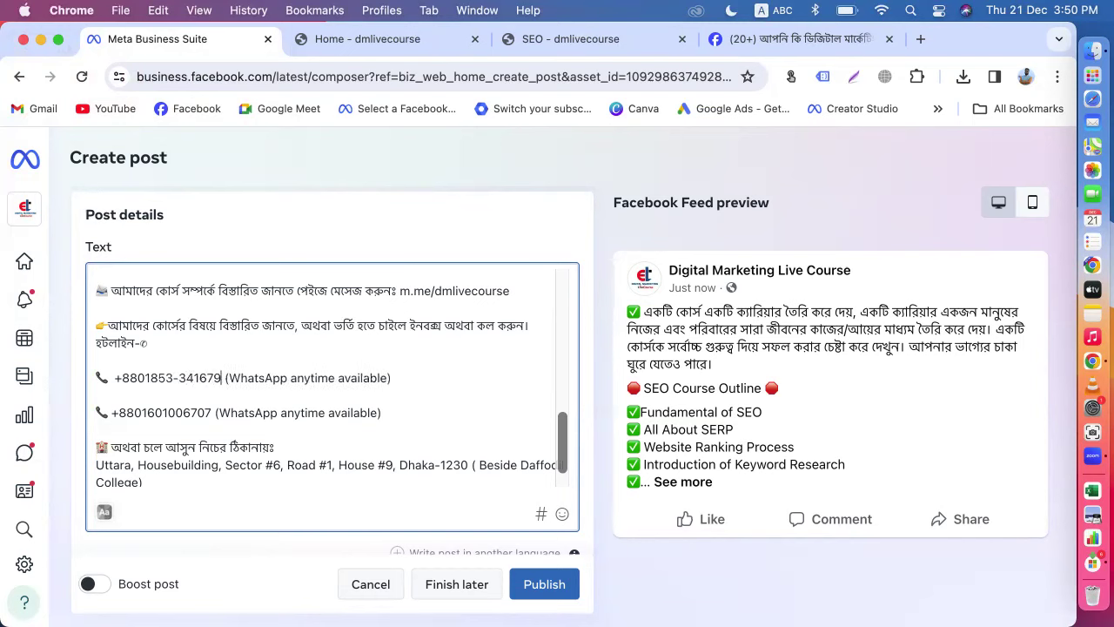
scroll(289, 399, down, 2)
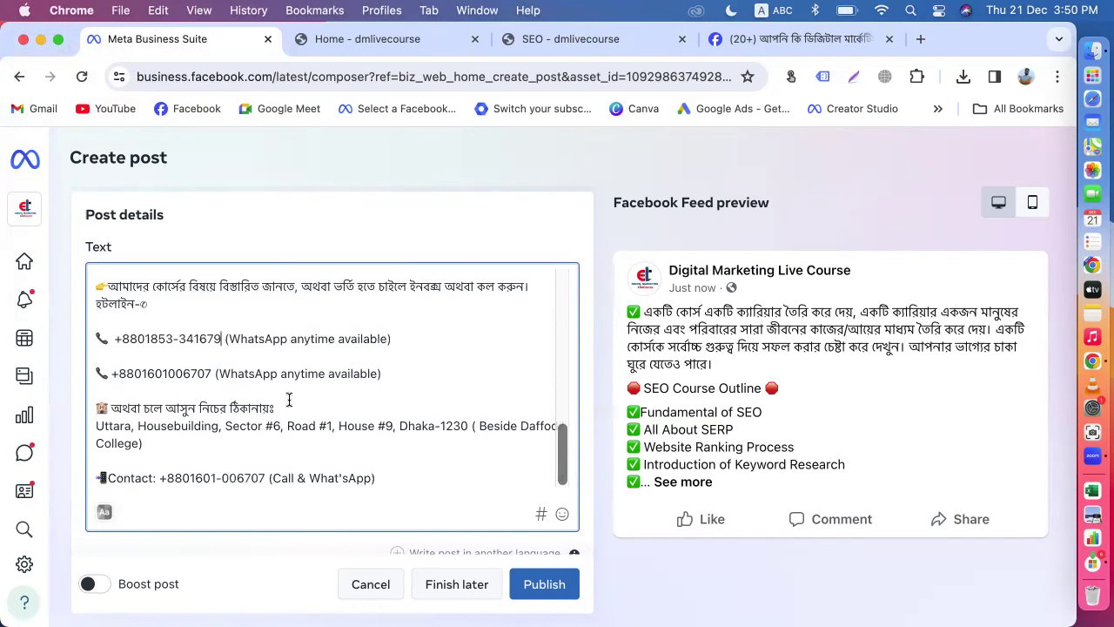
scroll(309, 412, up, 5)
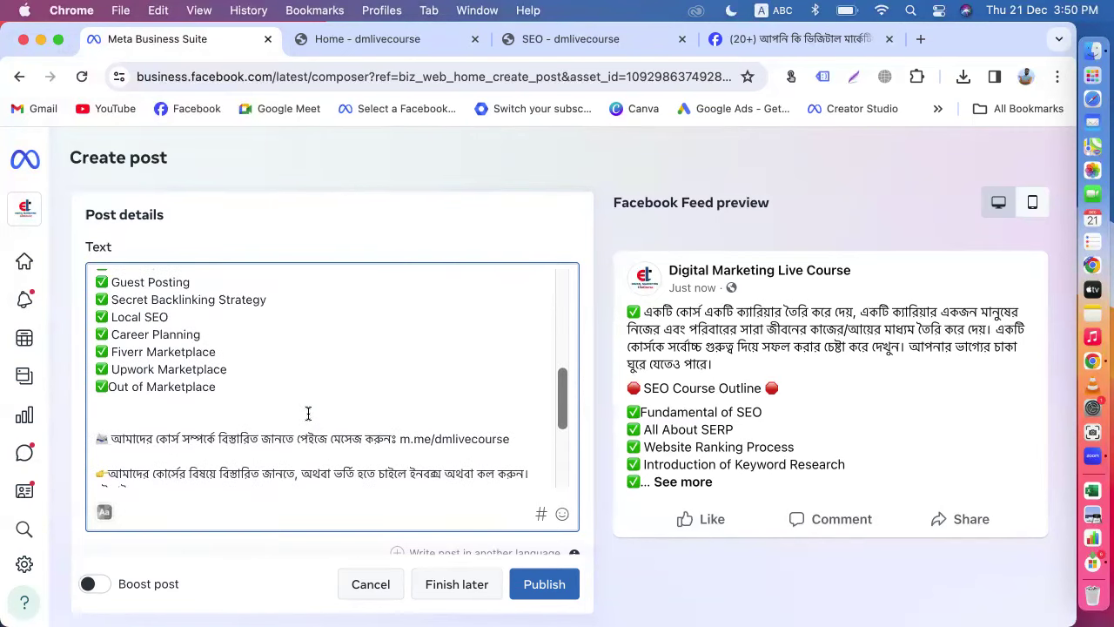
scroll(309, 413, down, 4)
scroll(432, 407, down, 1)
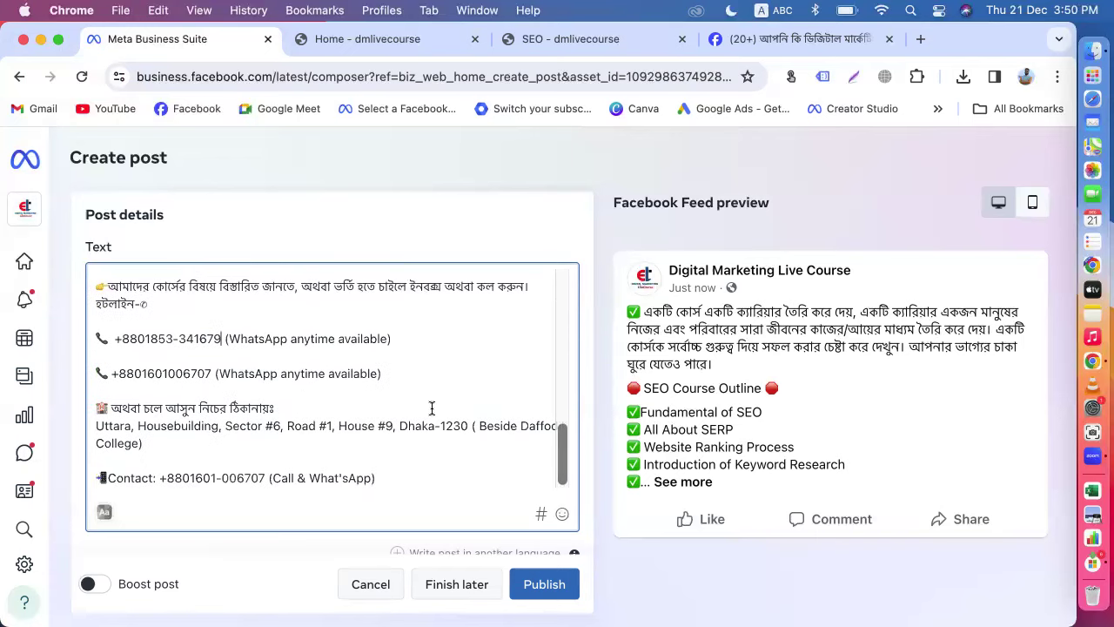
scroll(432, 407, up, 5)
scroll(473, 239, up, 5)
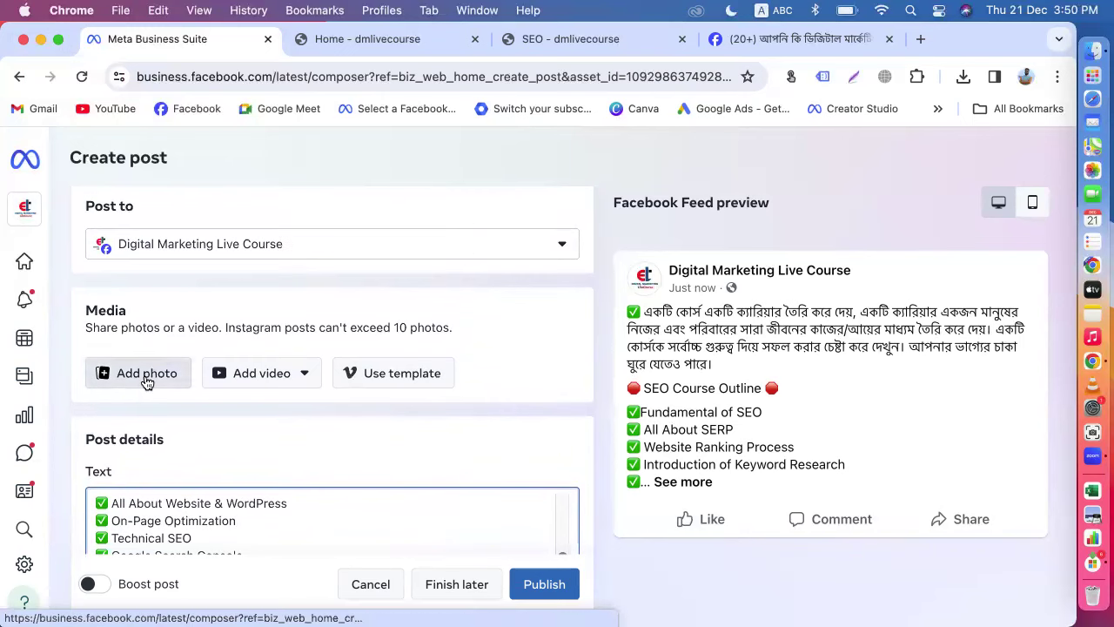
Step: Remove the m.me/dmlivecourse link and add a Get messages button to the post
scroll(539, 411, down, 5)
scroll(801, 323, down, 5)
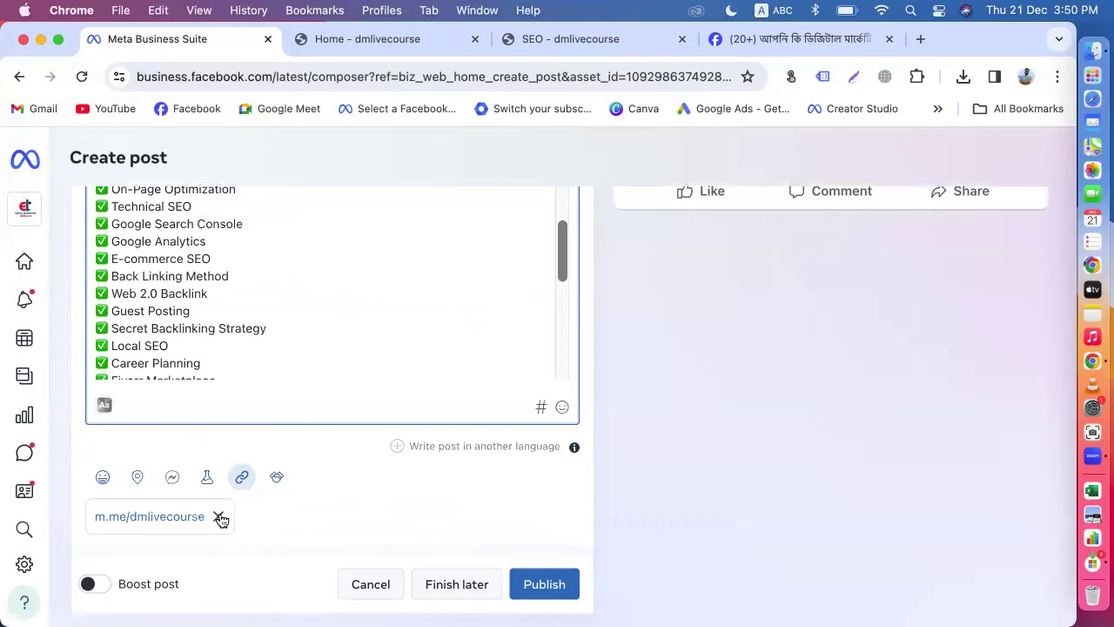
click(218, 516)
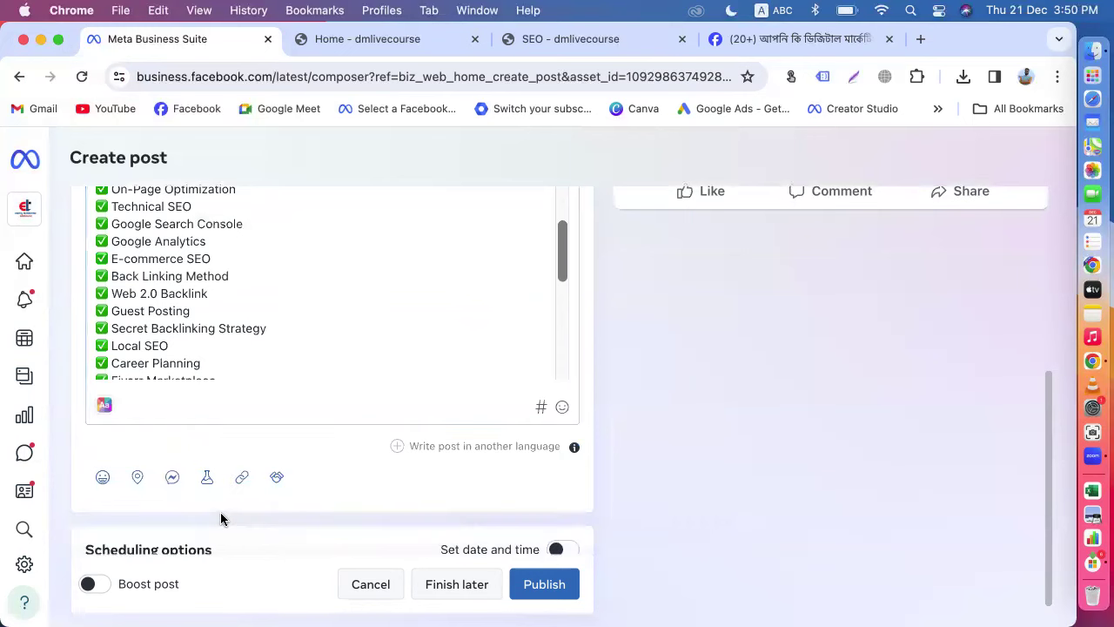
click(172, 478)
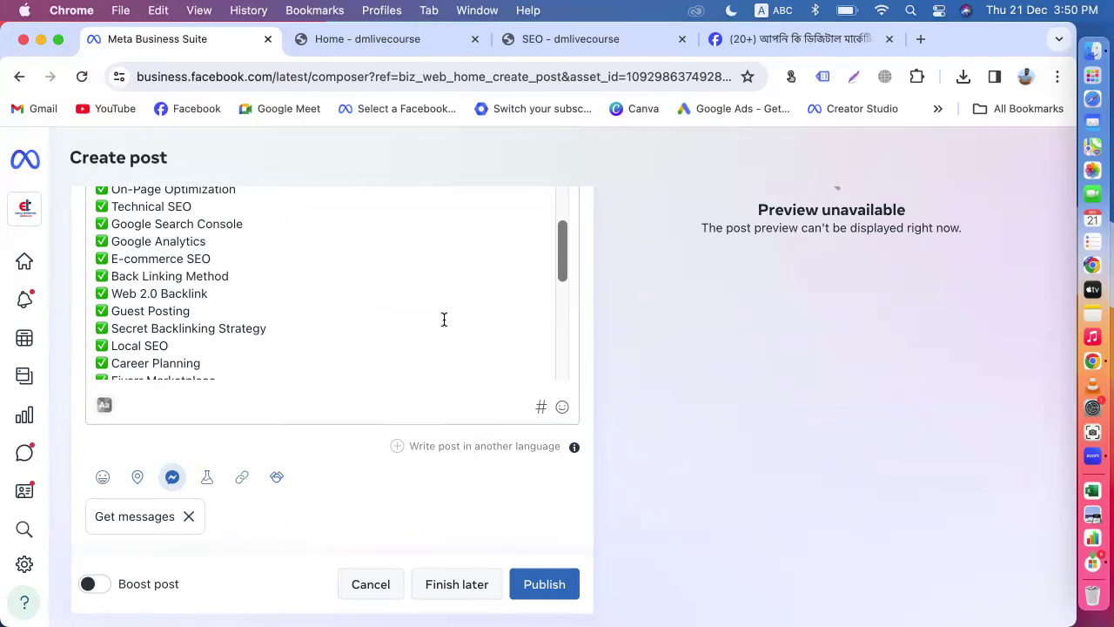
scroll(444, 320, down, 3)
scroll(479, 333, down, 10)
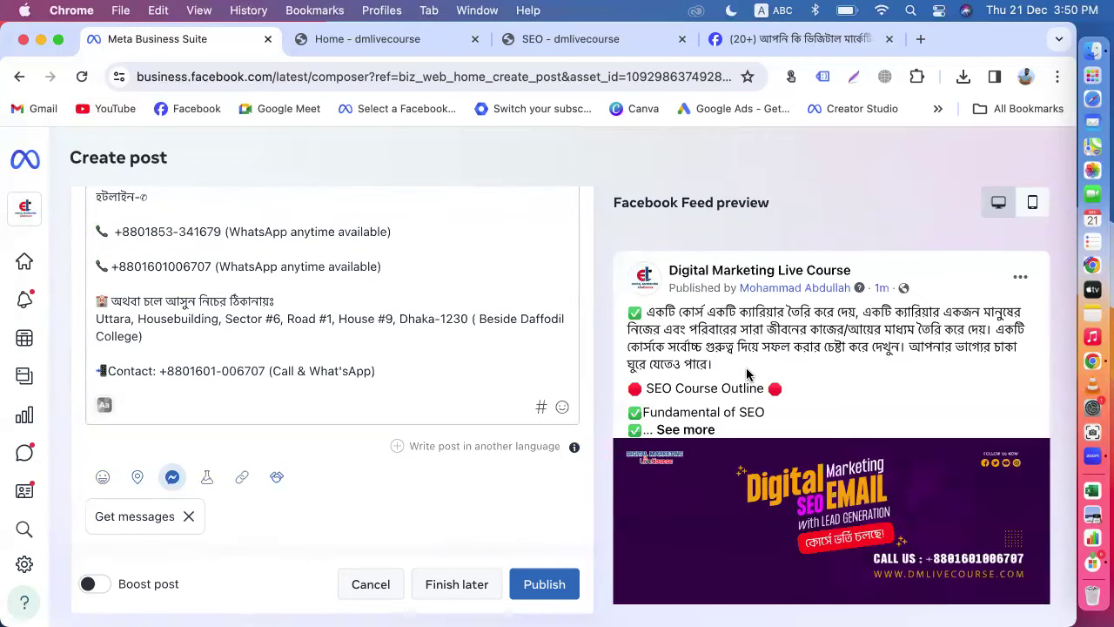
scroll(747, 374, down, 5)
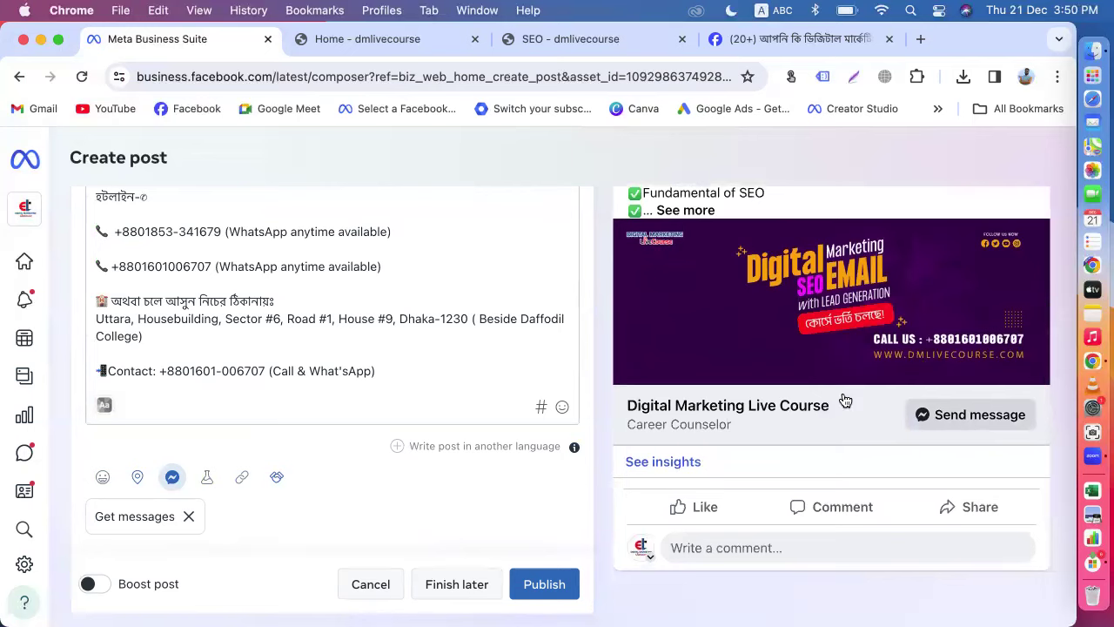
scroll(557, 408, up, 3)
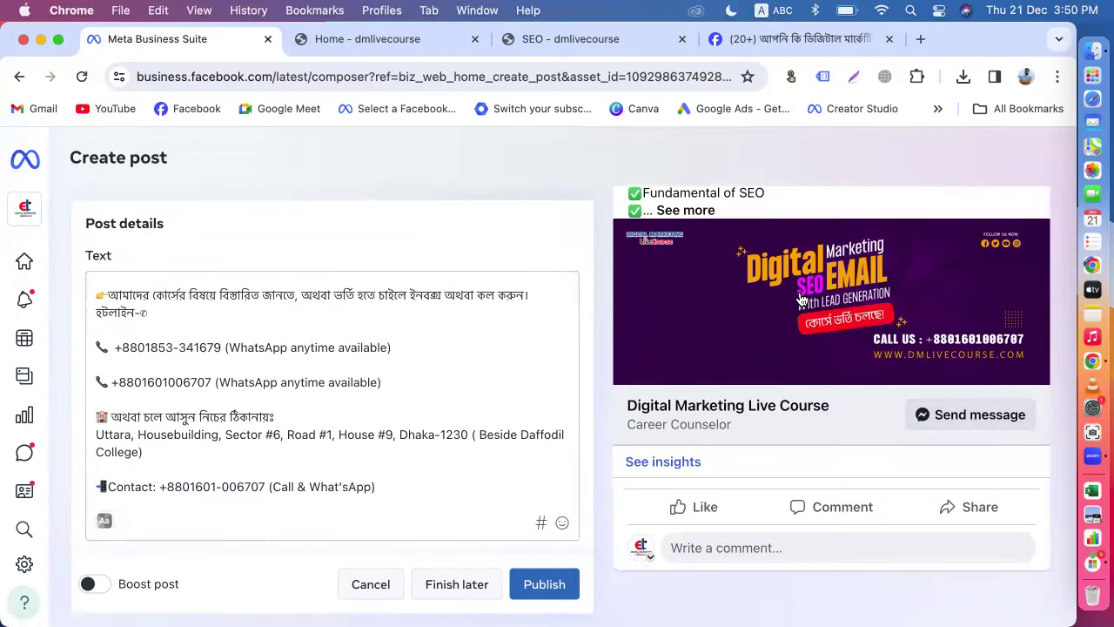
scroll(628, 357, up, 5)
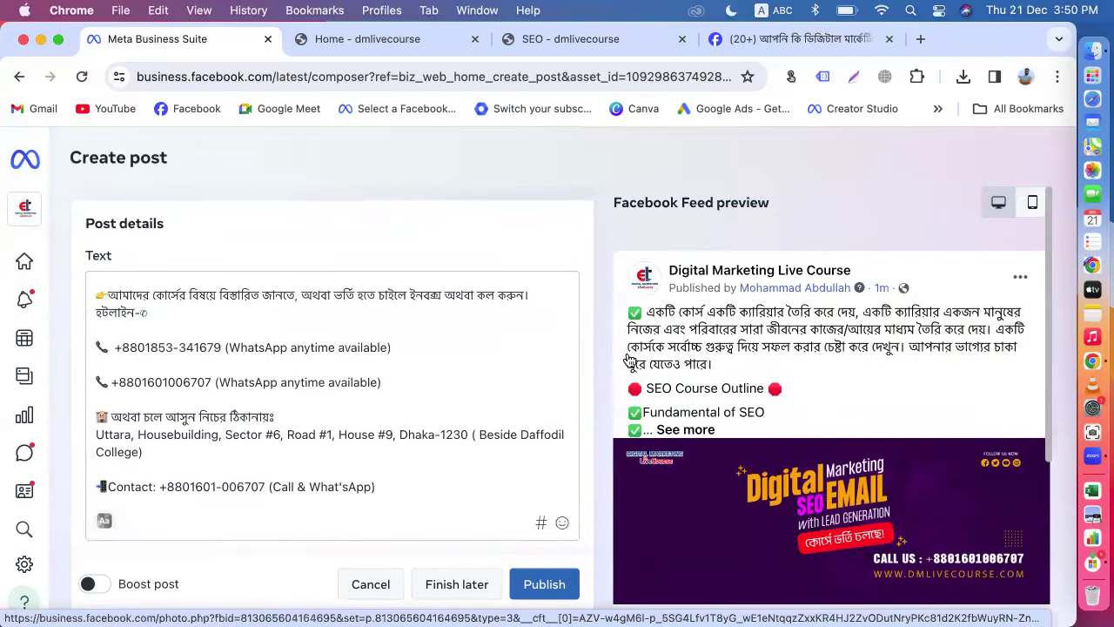
scroll(513, 337, up, 15)
scroll(512, 338, up, 4)
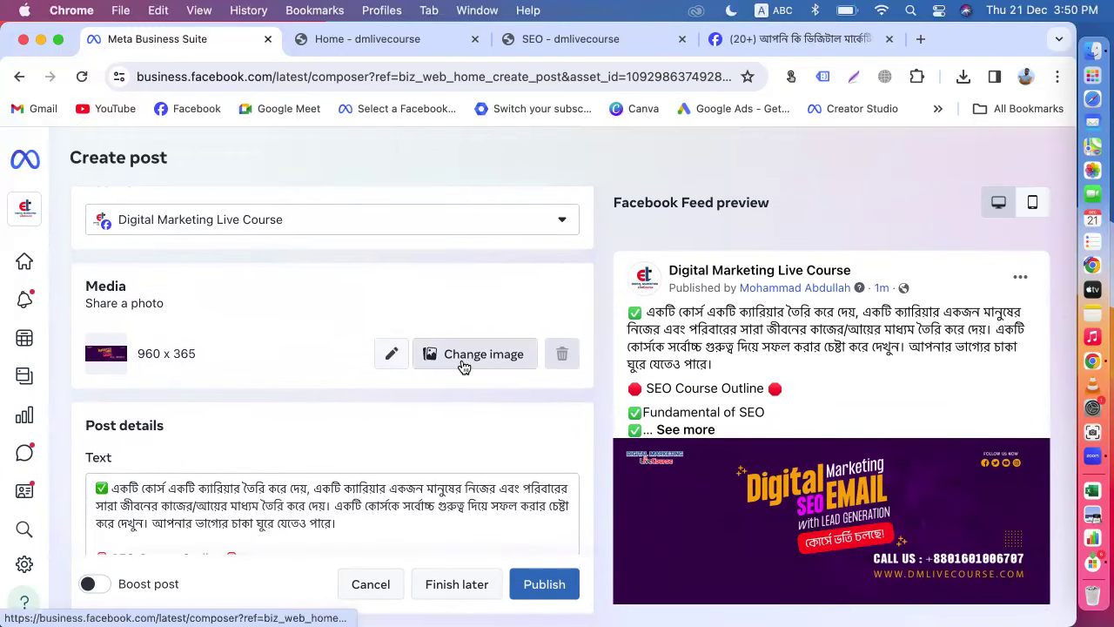
Step: Replace the post image with seo-2048x1152.jpeg from Downloads
click(462, 359)
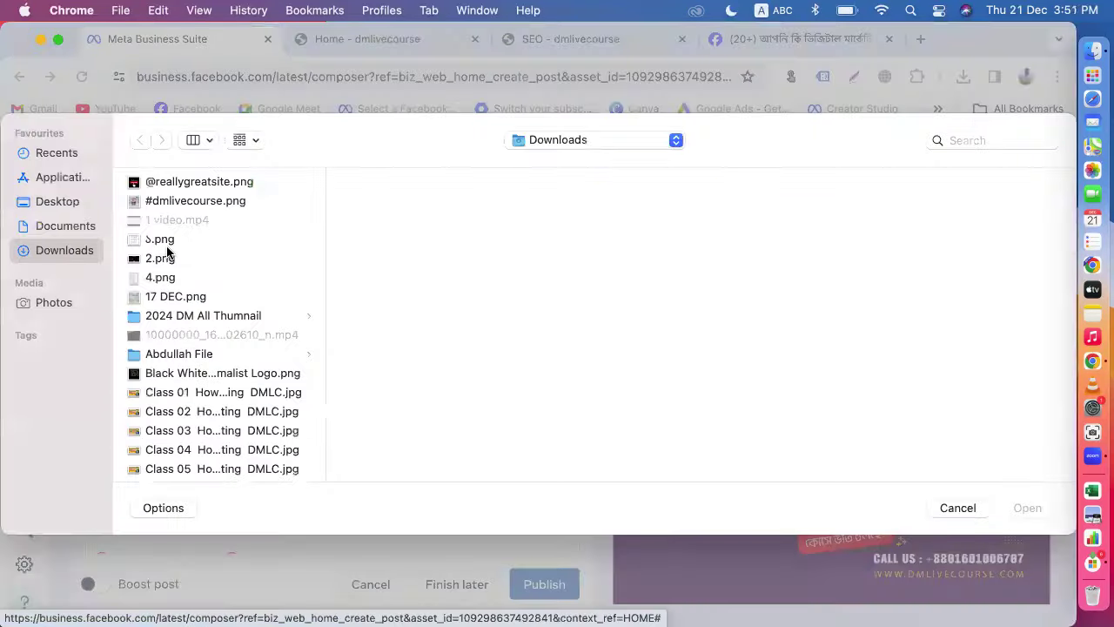
click(199, 373)
key(s)
scroll(178, 391, down, 4)
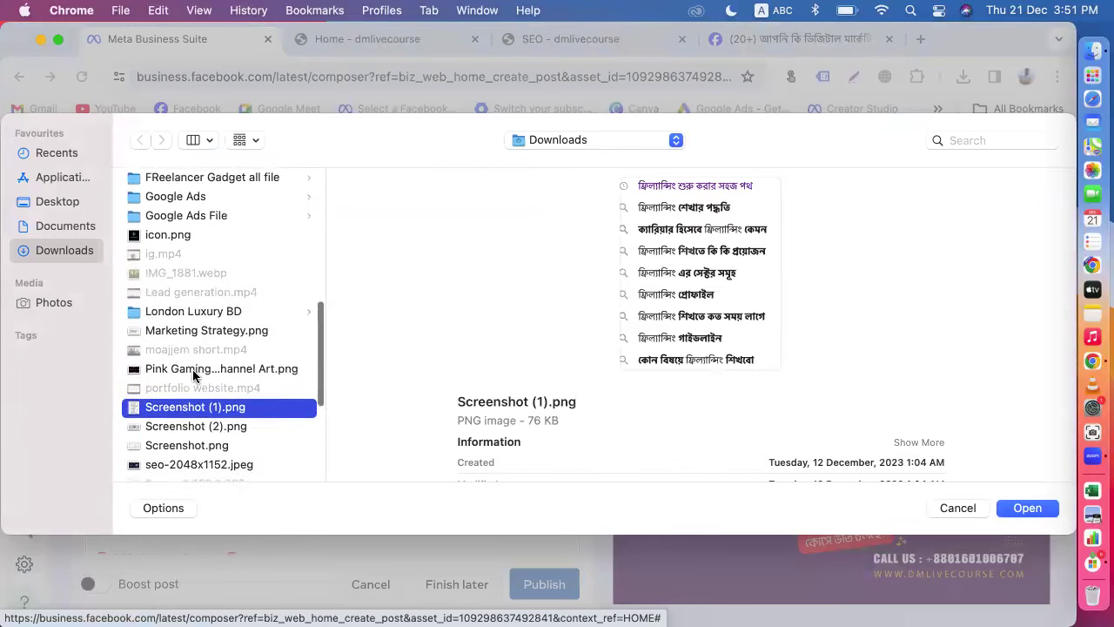
click(173, 400)
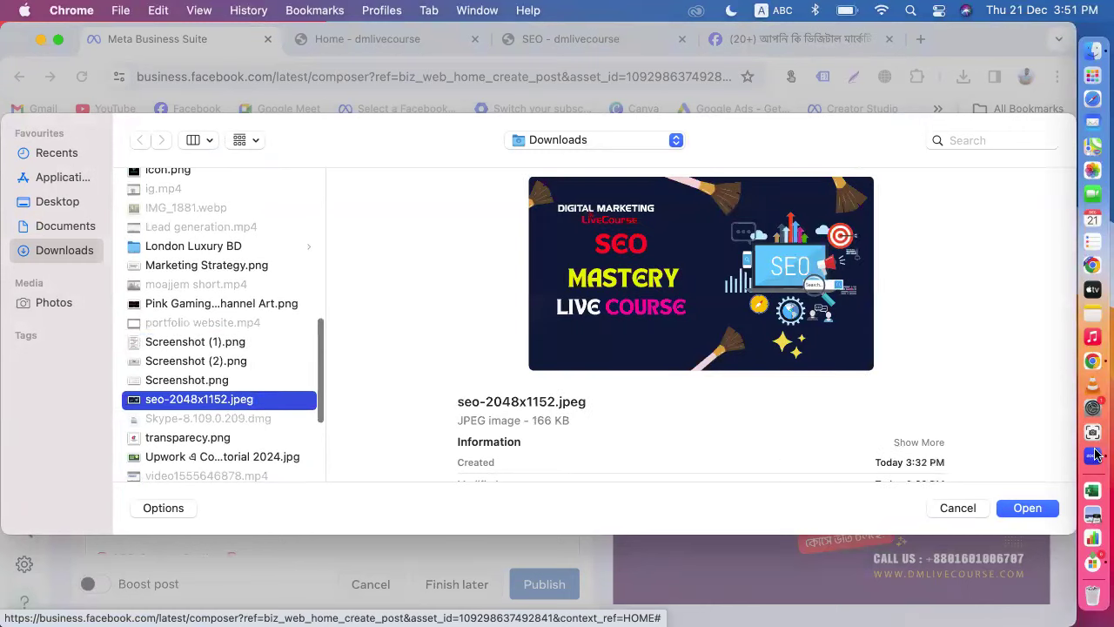
click(1023, 505)
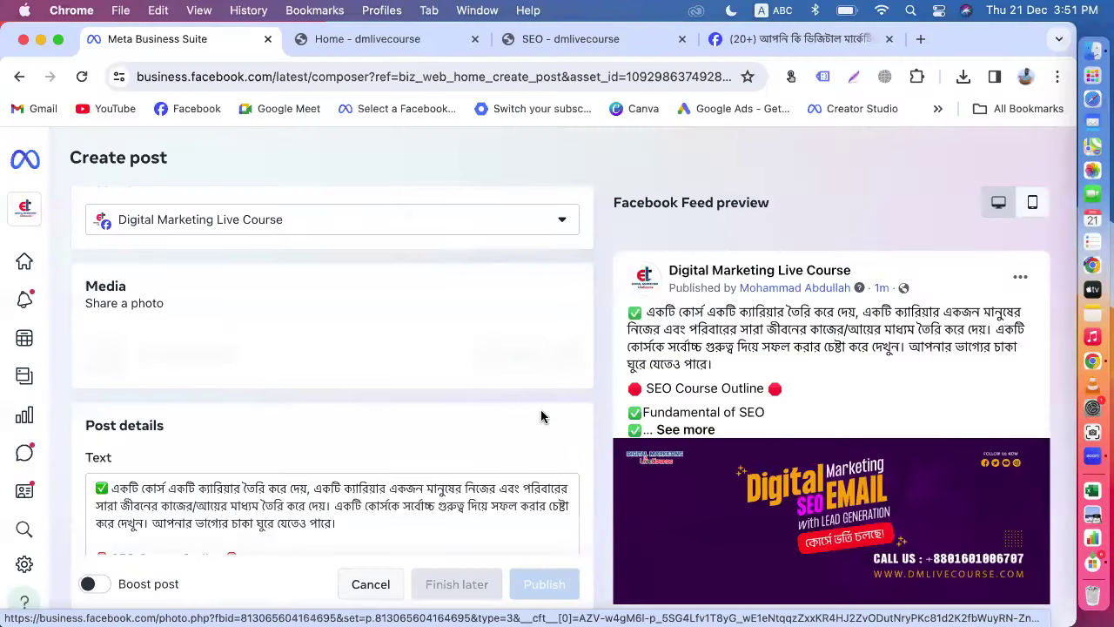
scroll(599, 448, down, 10)
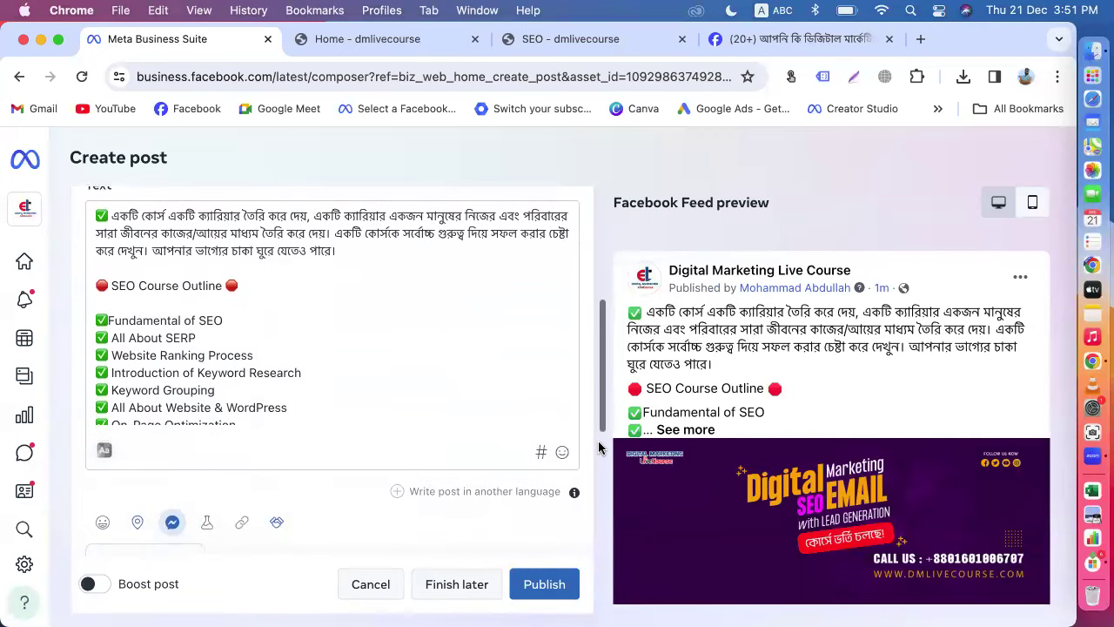
scroll(599, 448, down, 2)
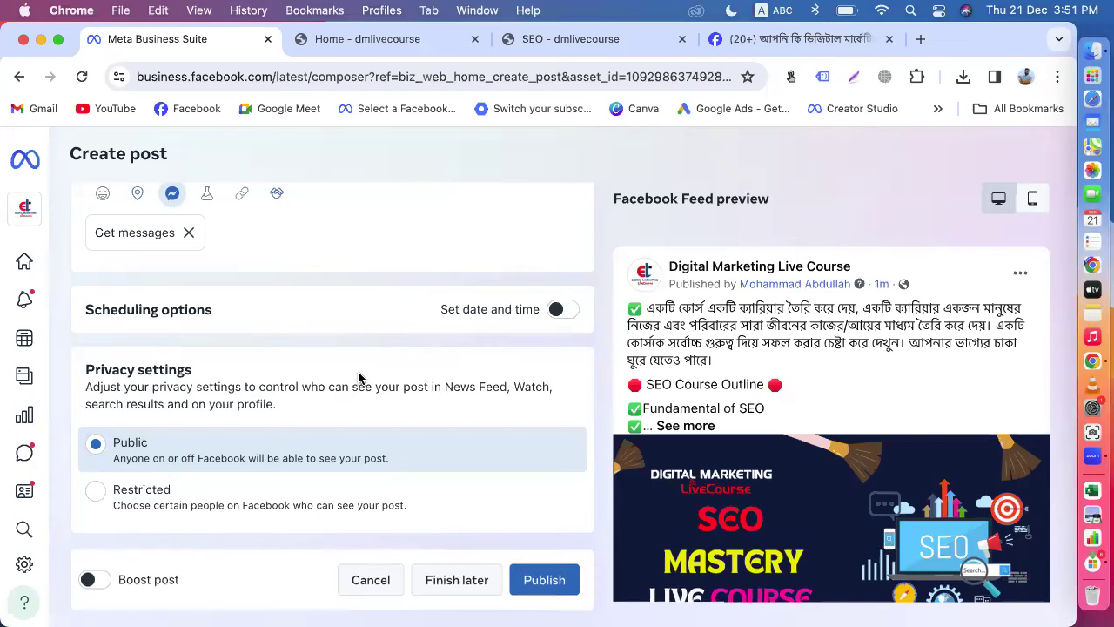
scroll(357, 378, up, 2)
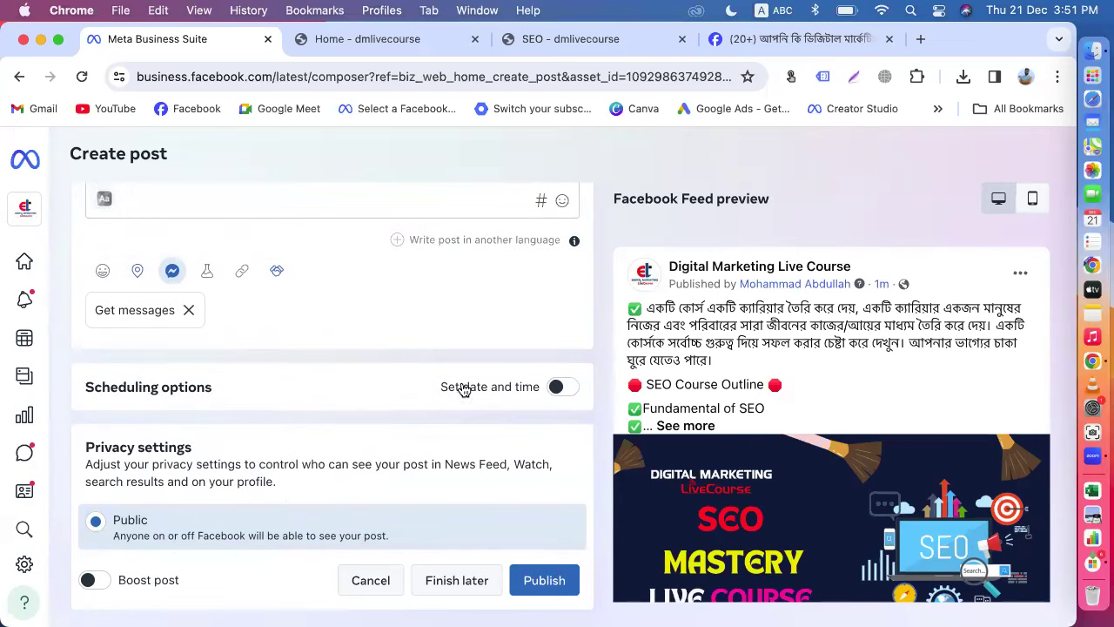
click(557, 387)
scroll(525, 388, down, 4)
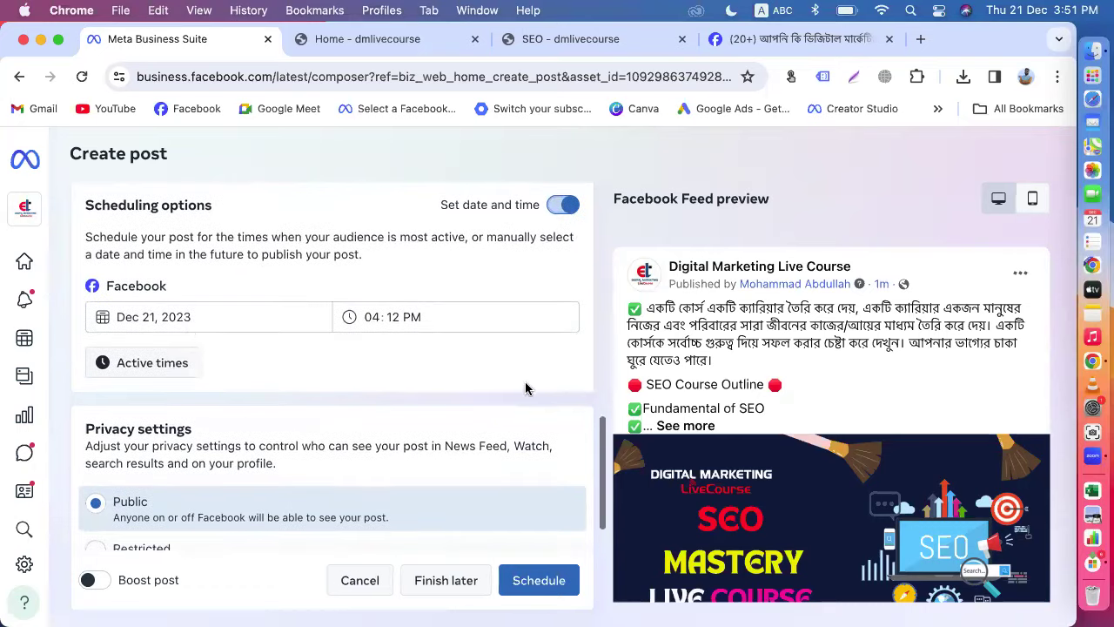
click(147, 317)
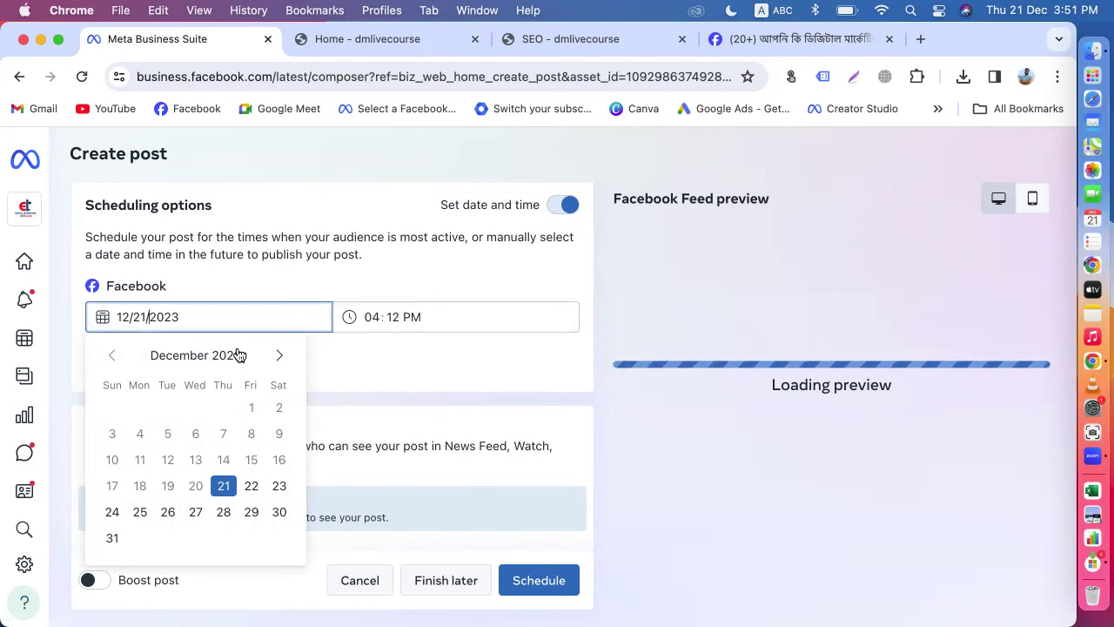
click(344, 385)
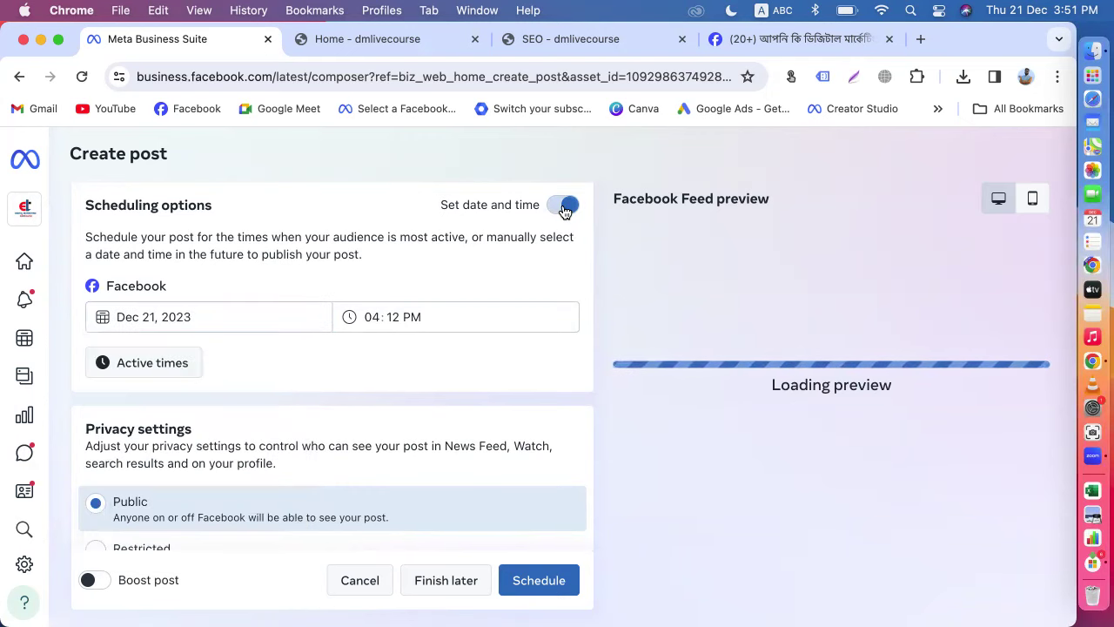
click(563, 205)
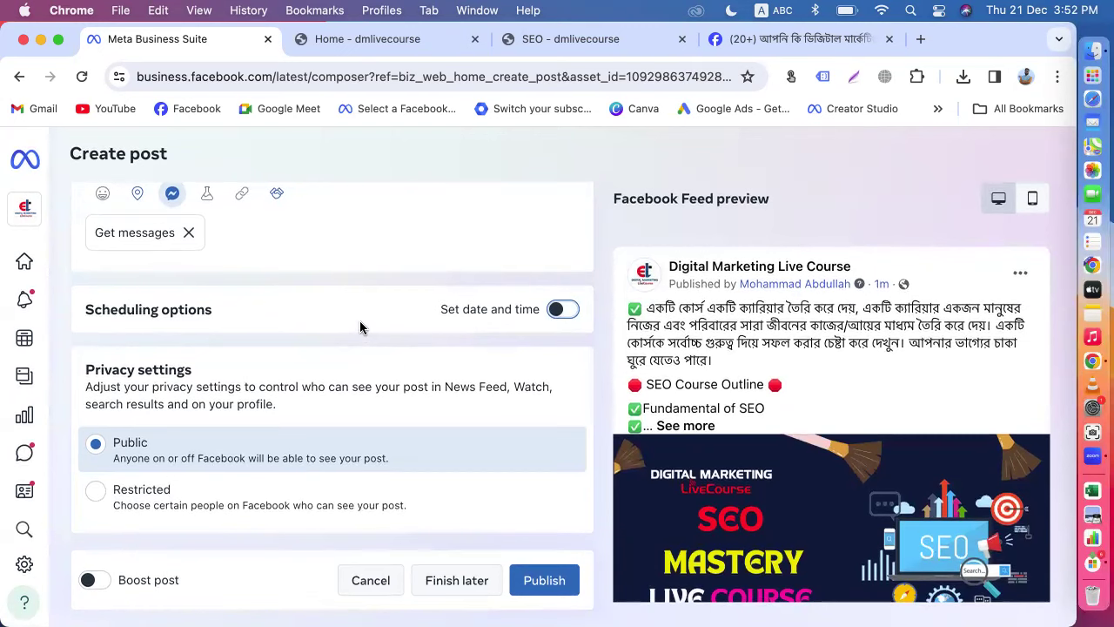
scroll(359, 320, up, 3)
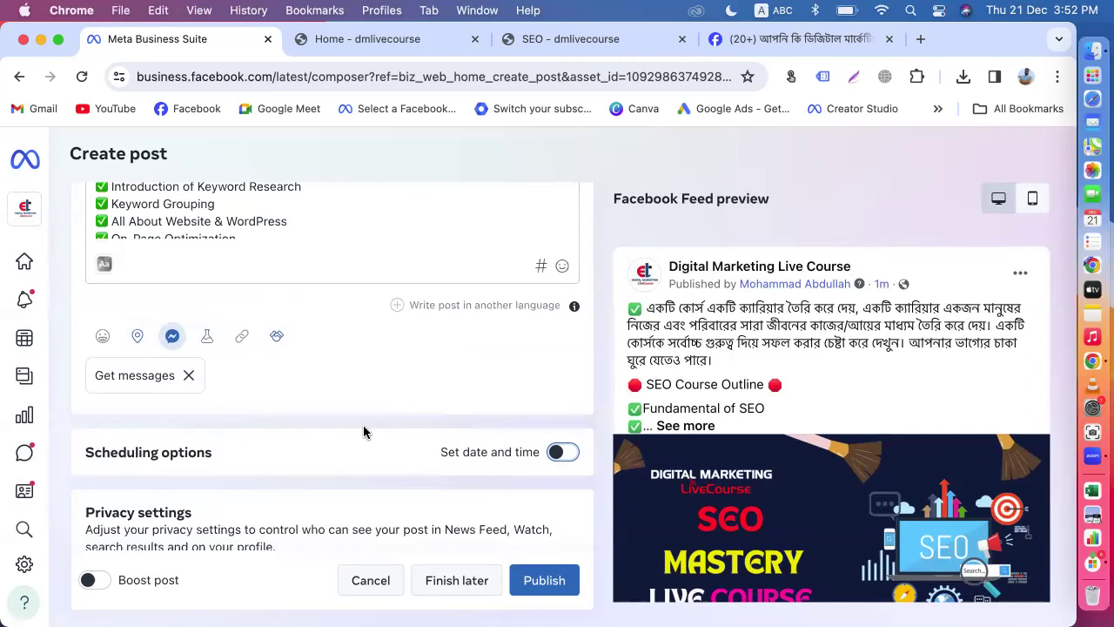
Step: In Facebook, switch the profile to the Digital Marketing Live Course page
click(796, 38)
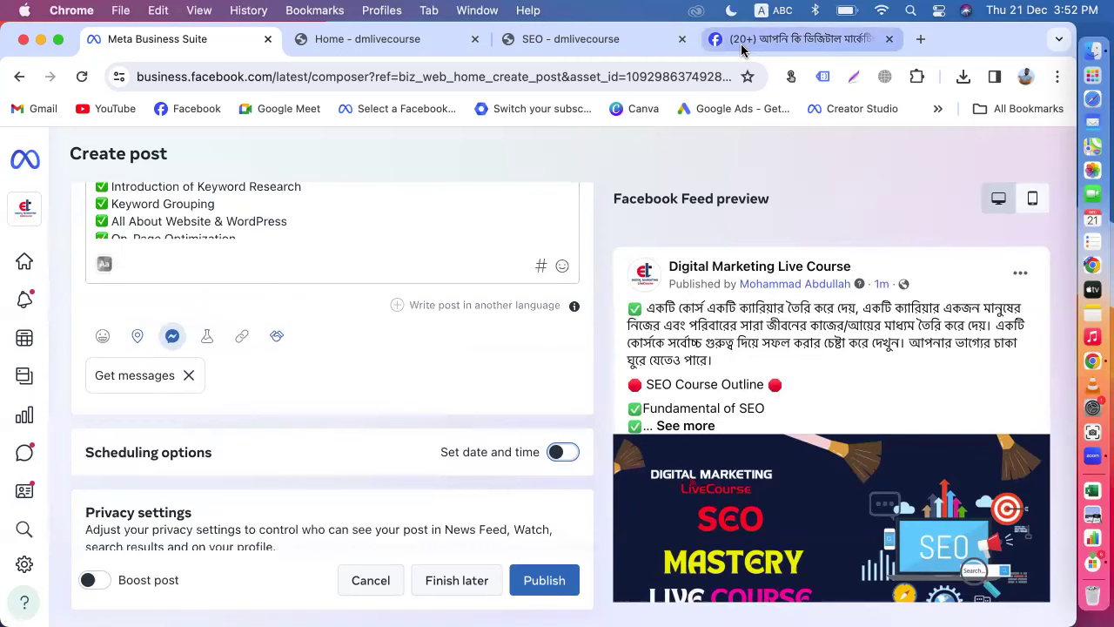
click(1057, 157)
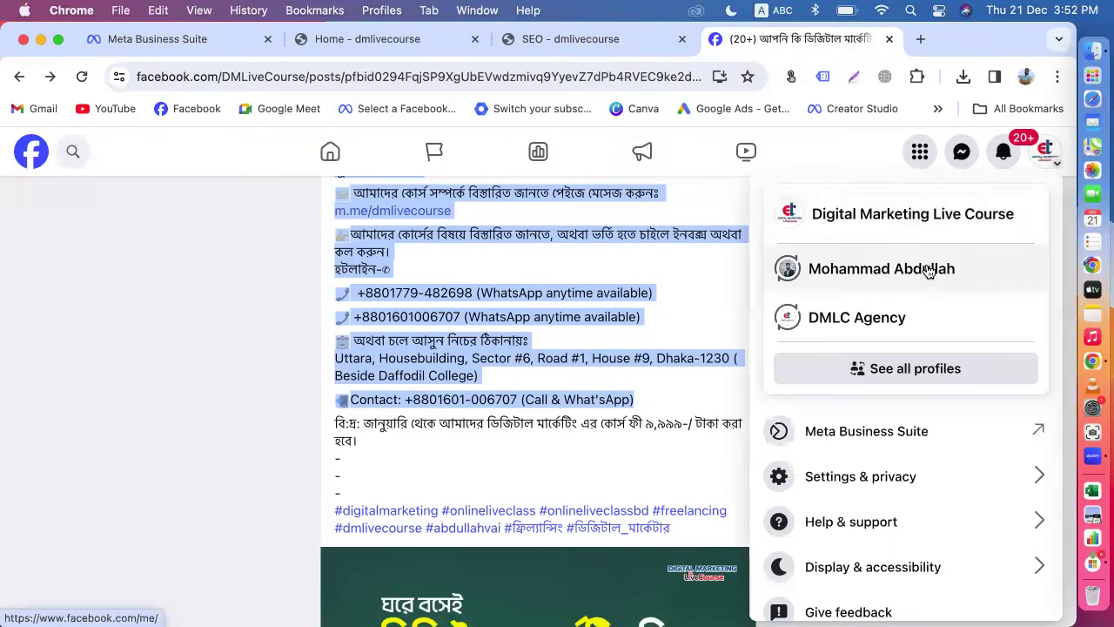
click(901, 217)
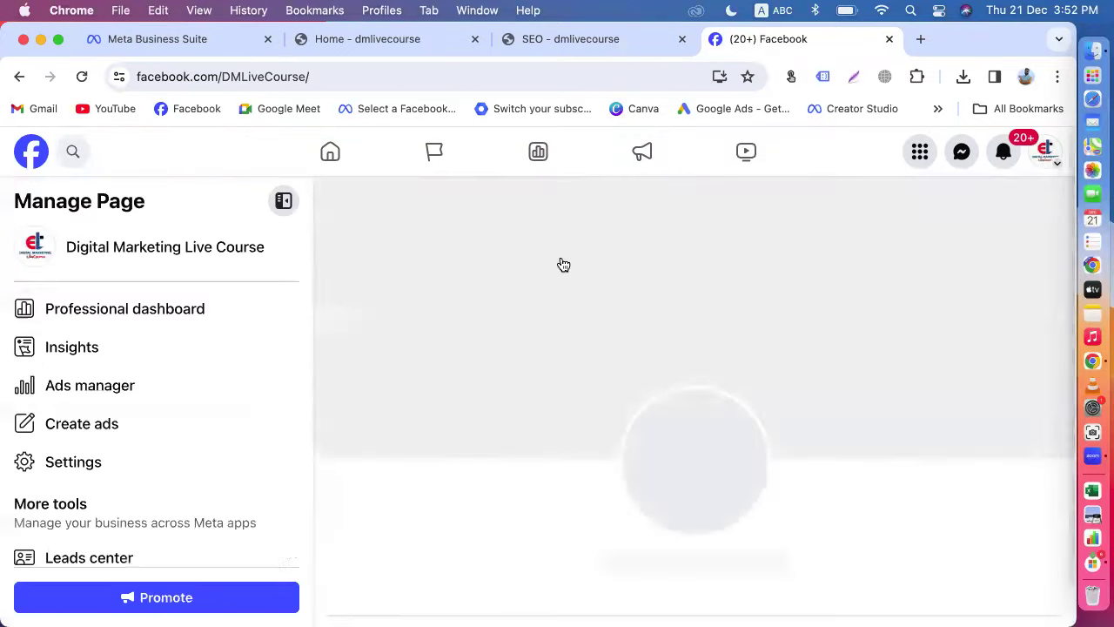
Step: Open the Digital Marketing Live Course page and start a new post
click(36, 160)
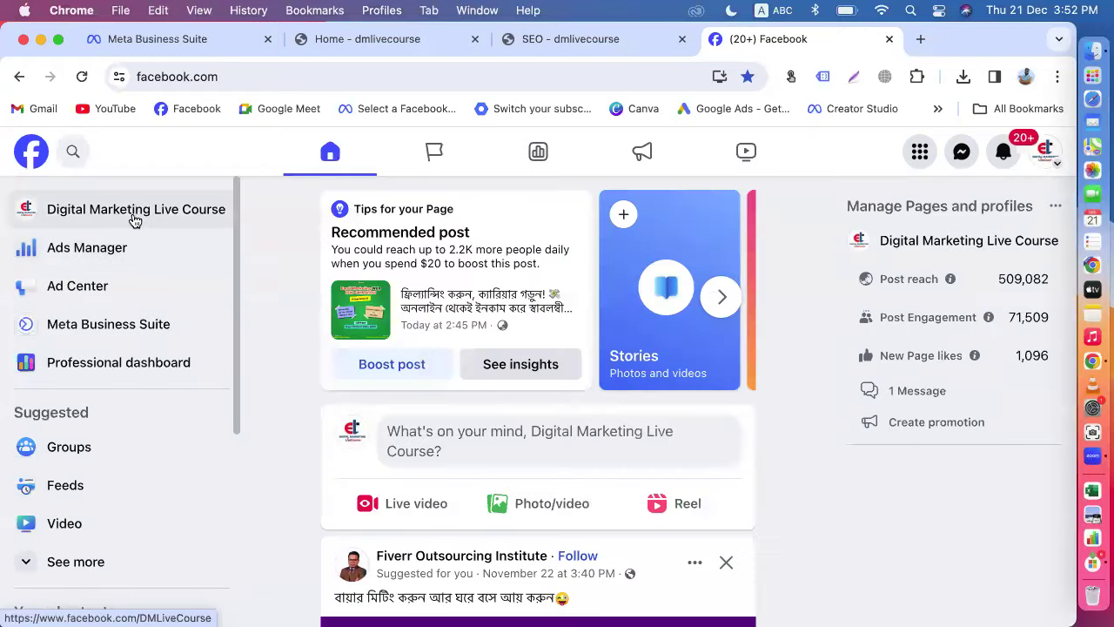
click(135, 220)
scroll(627, 450, down, 10)
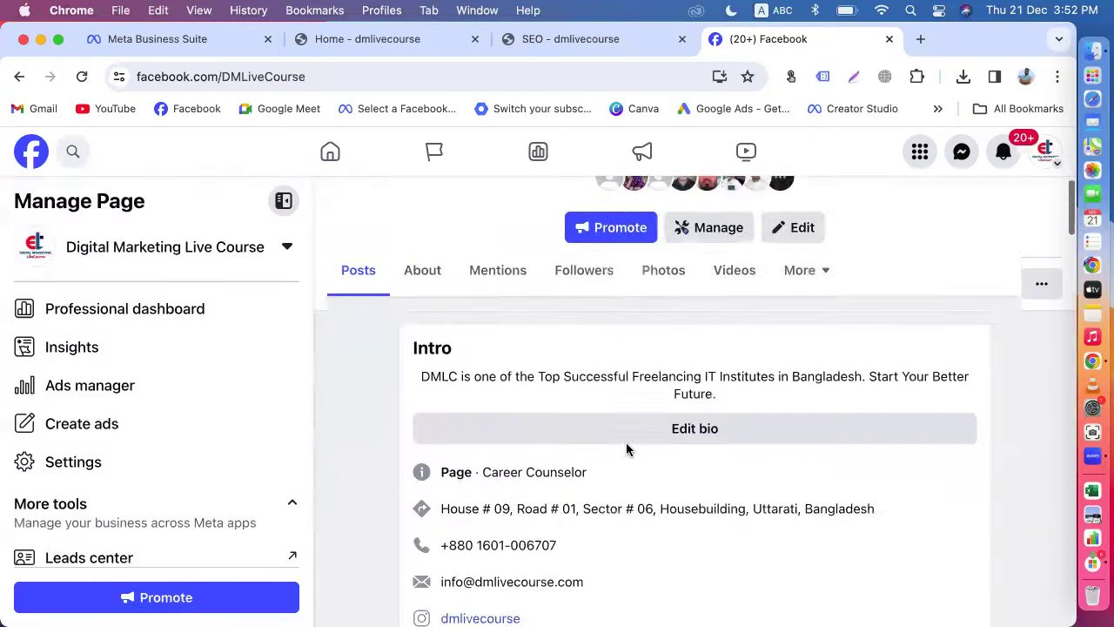
scroll(626, 450, down, 10)
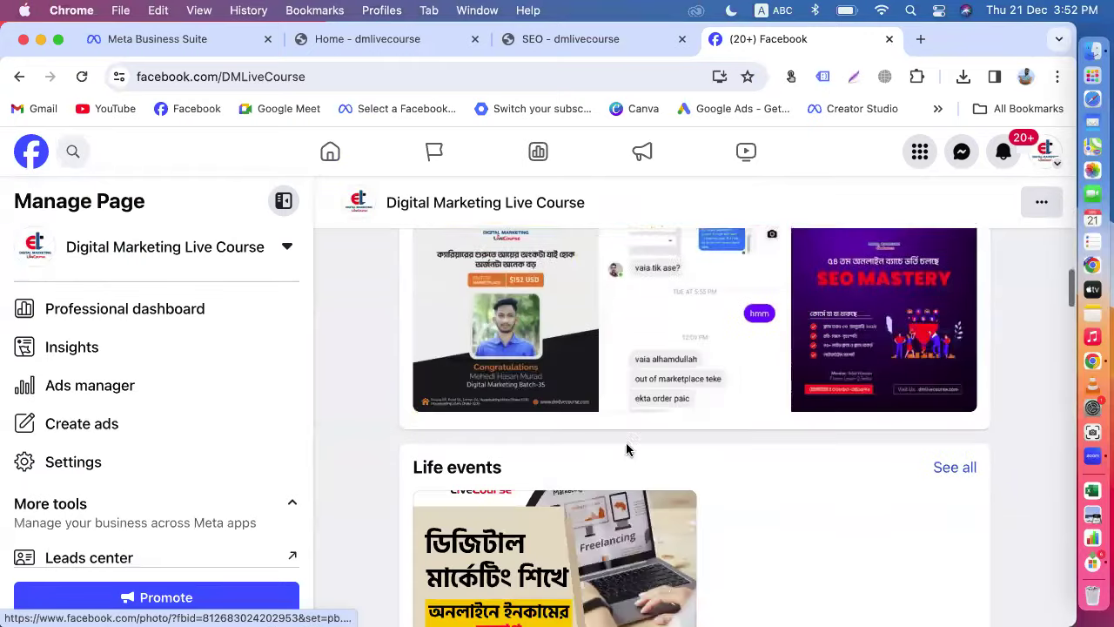
scroll(629, 451, down, 6)
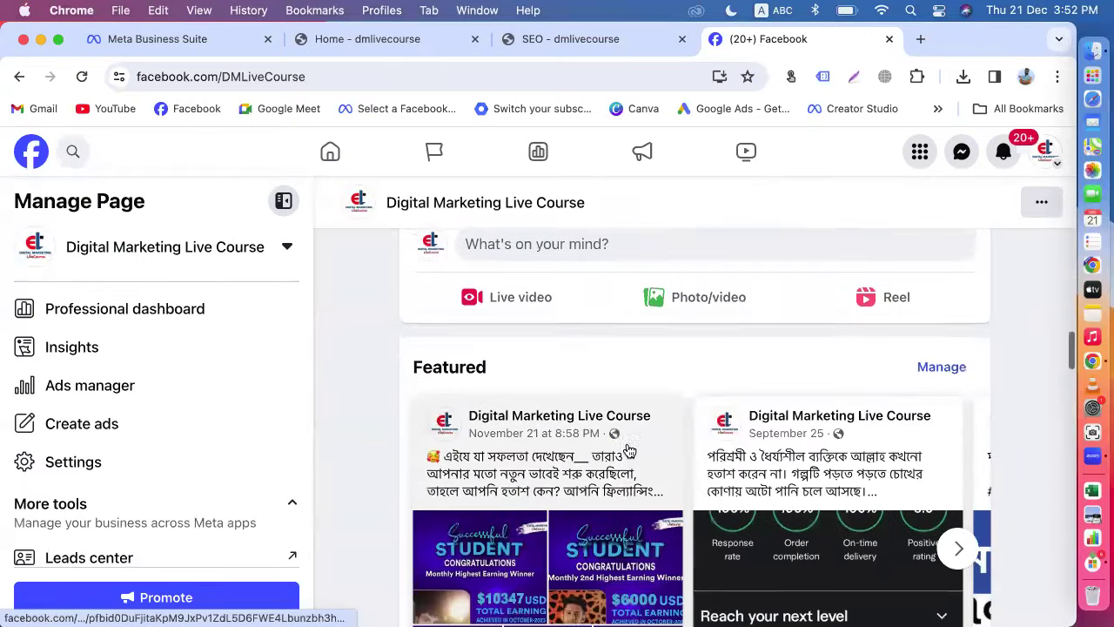
click(694, 330)
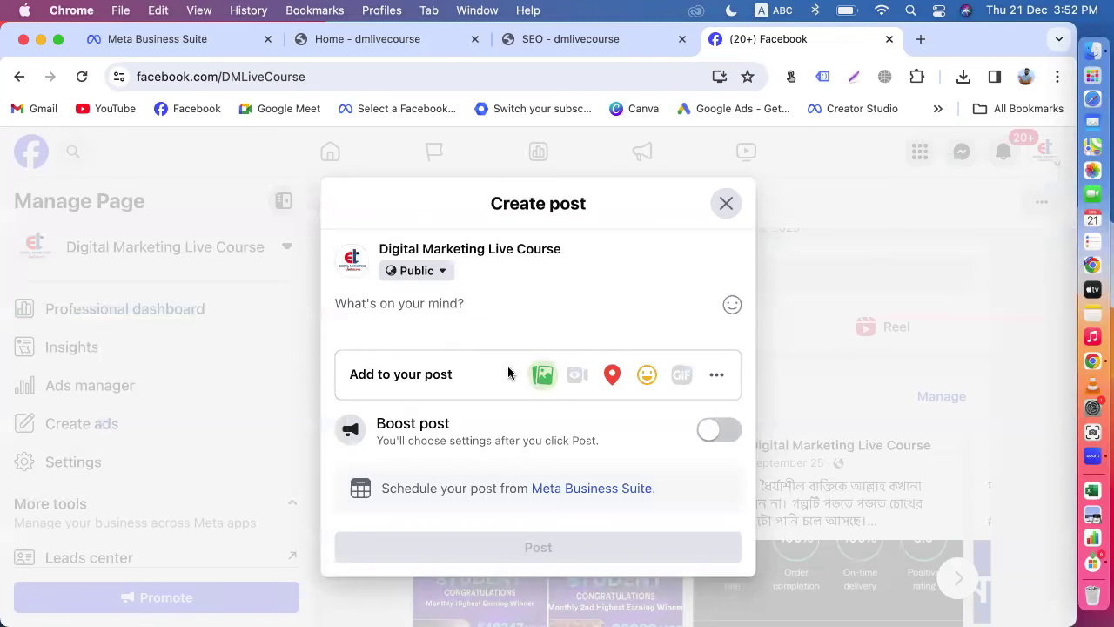
Step: Attach seo-2048x1152.jpeg from Downloads to the new page post
click(539, 376)
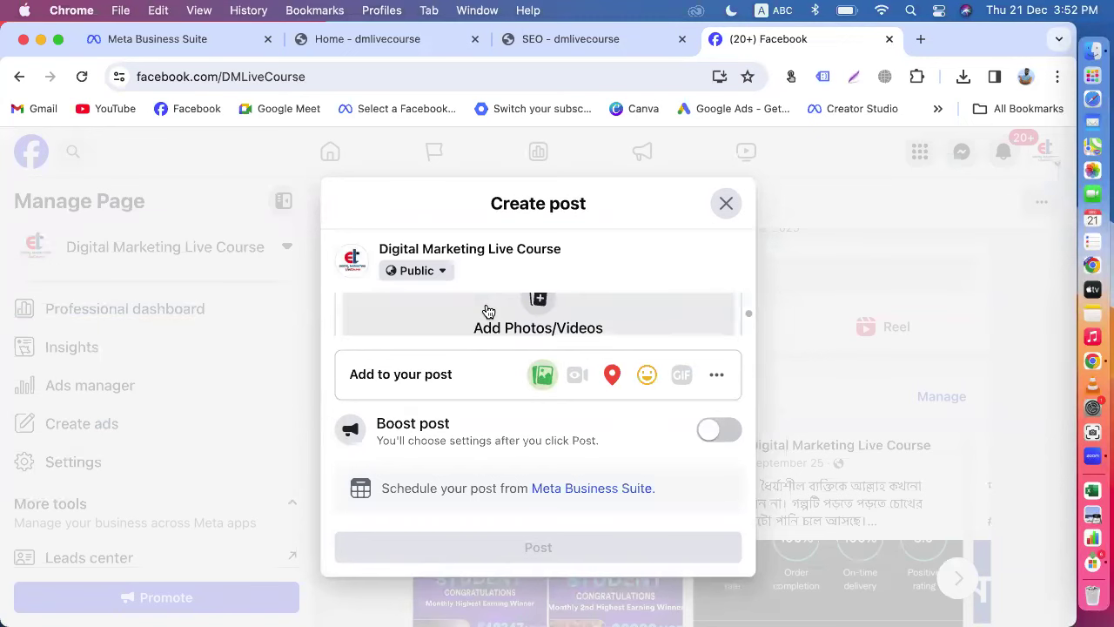
click(485, 306)
click(173, 298)
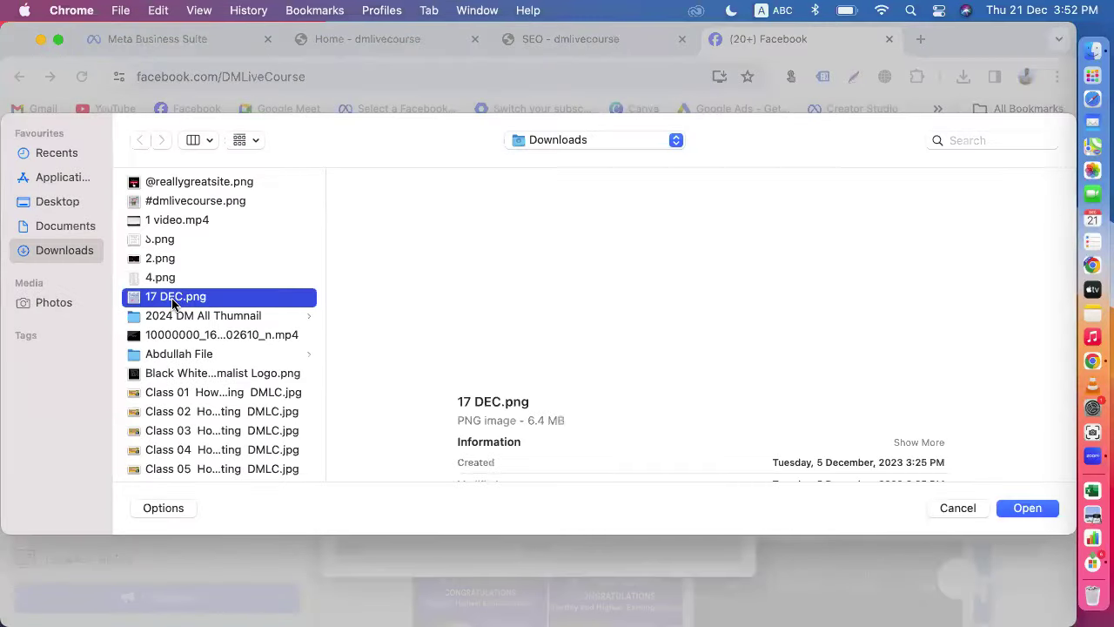
key(s)
scroll(173, 302, down, 3)
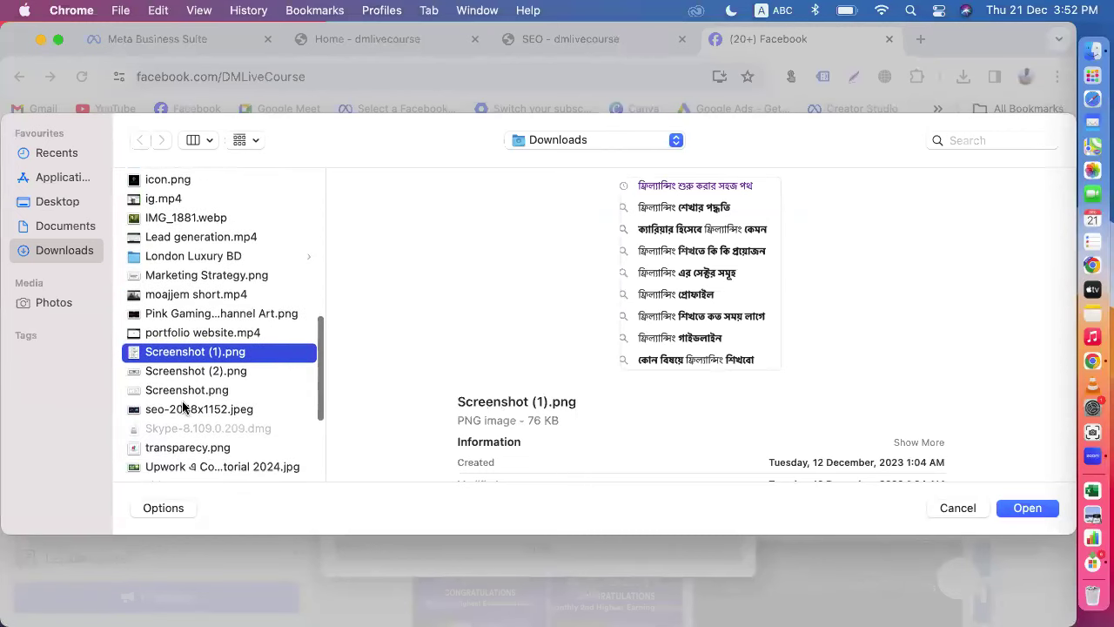
key(e)
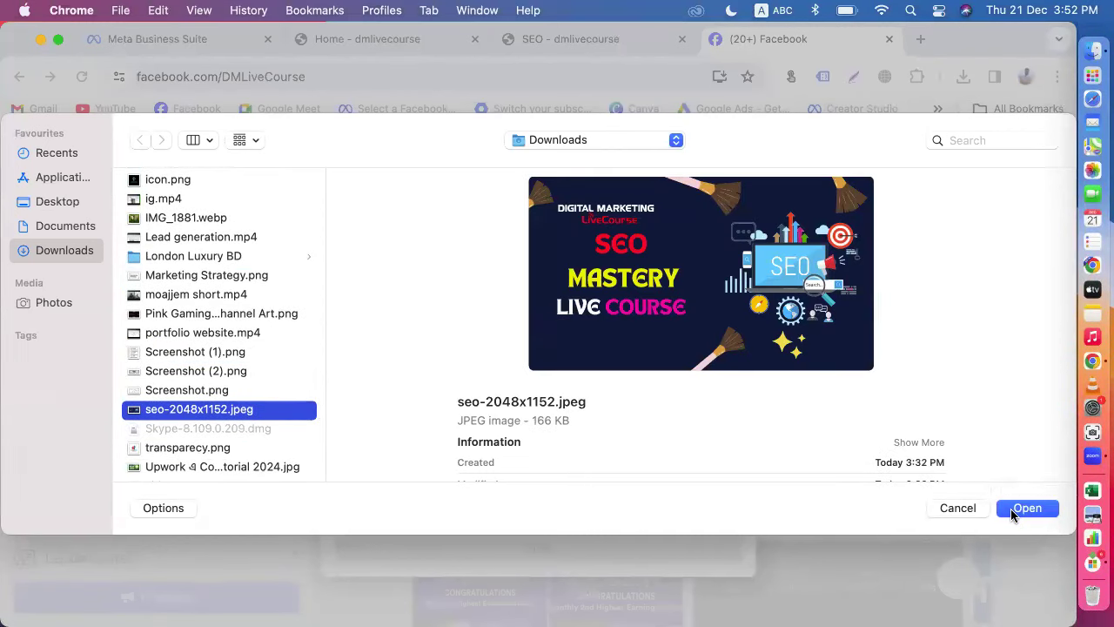
click(1026, 508)
scroll(593, 268, down, 1)
scroll(592, 268, up, 1)
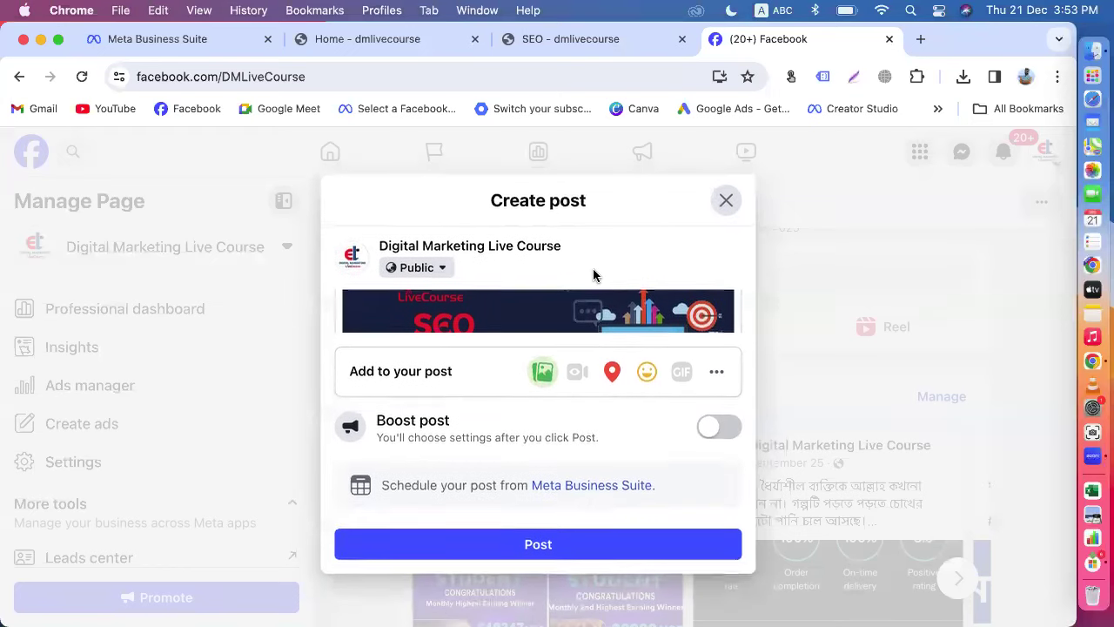
Step: Show all Add to your post options and add a WhatsApp messages button
click(715, 384)
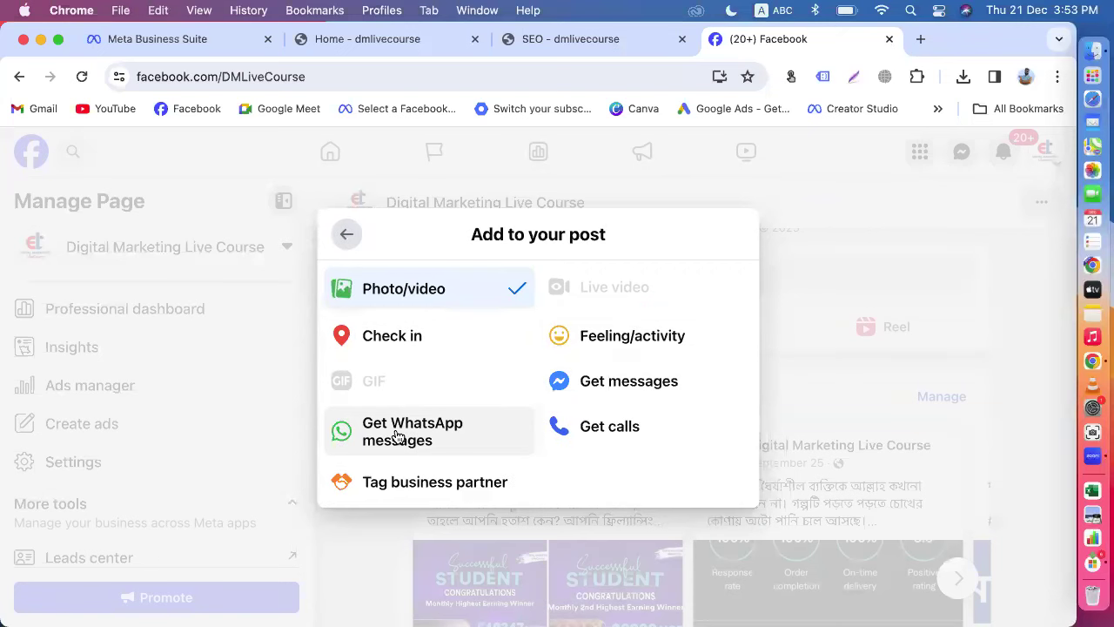
click(157, 38)
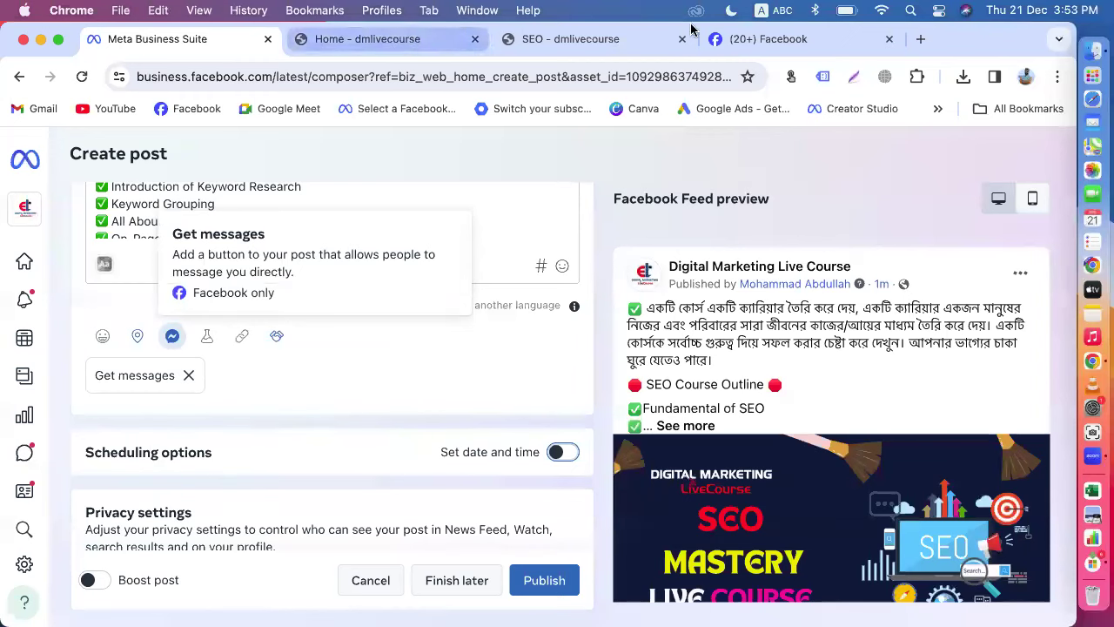
click(770, 39)
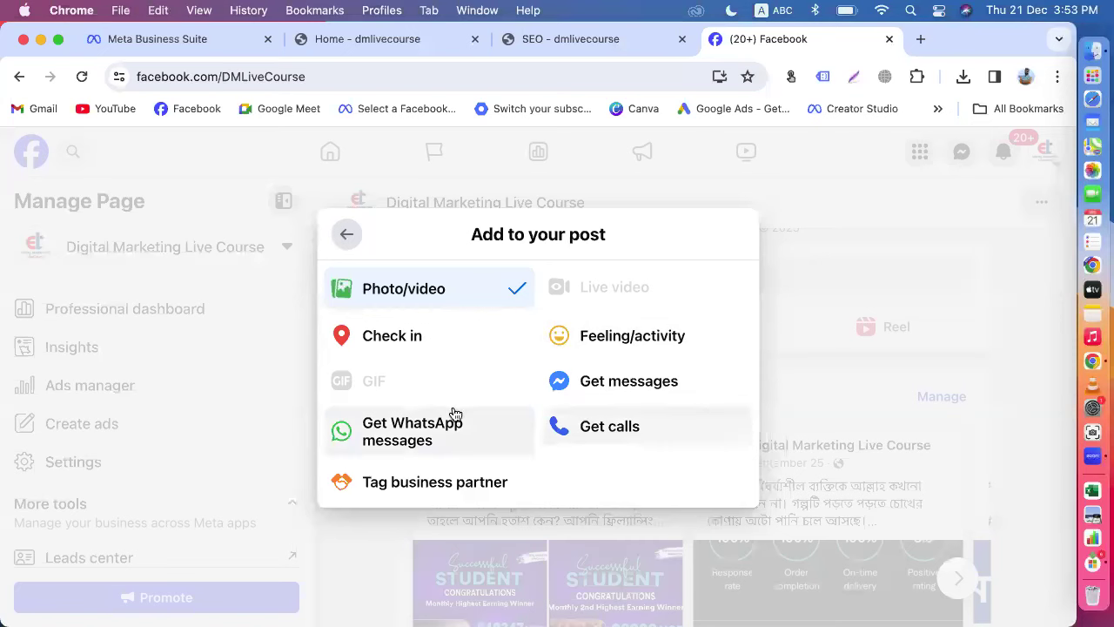
click(407, 434)
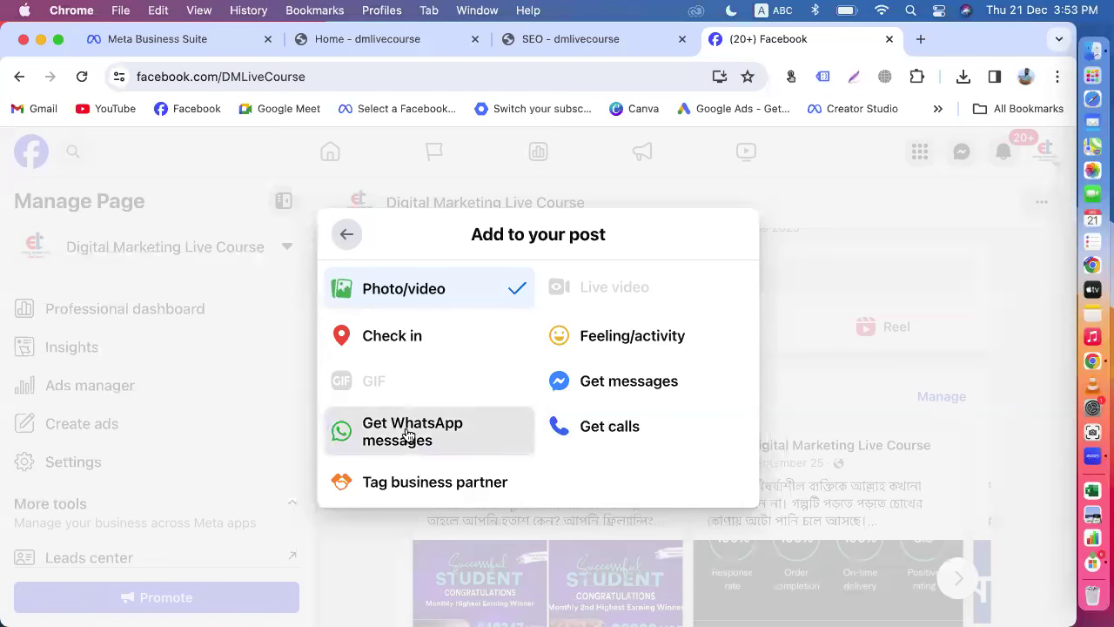
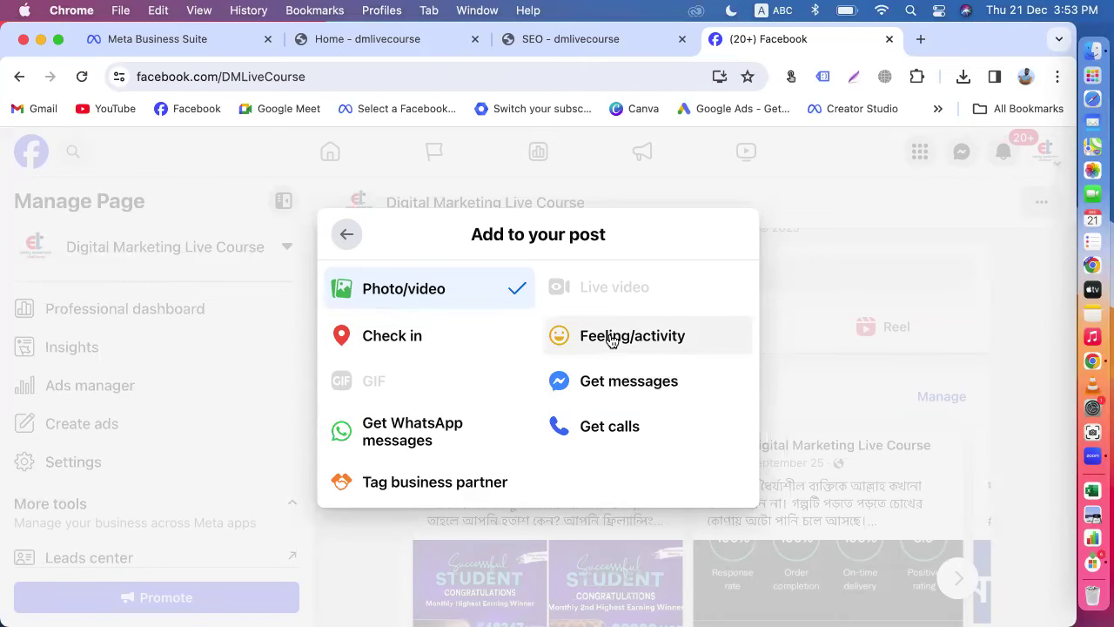
Step: Add Get messages to the page post, switch boosting off, and close the composer
click(596, 394)
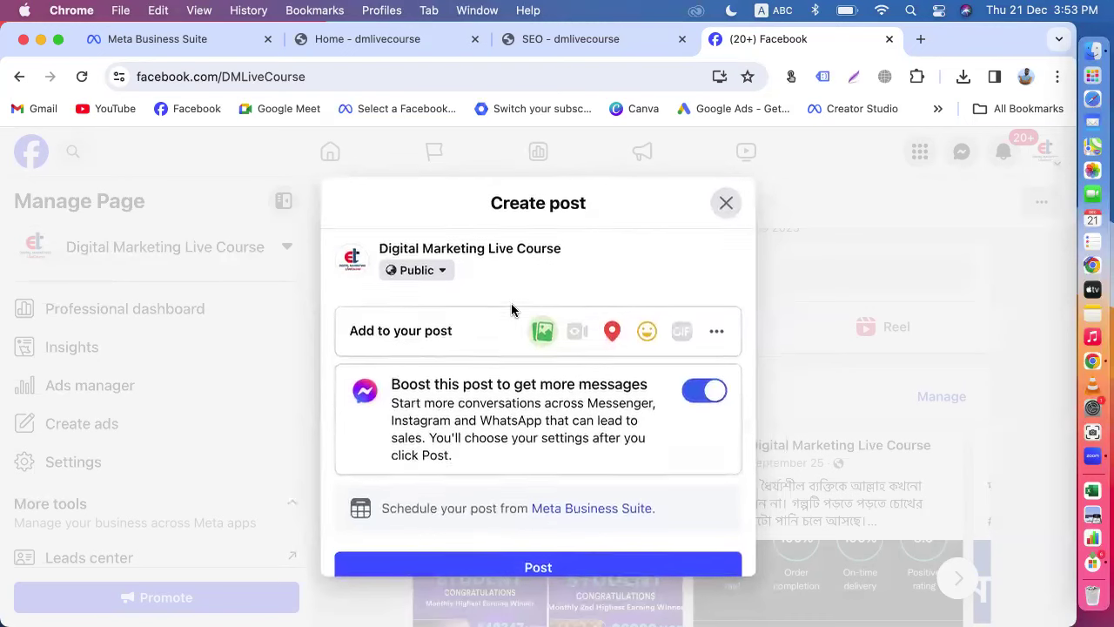
click(693, 399)
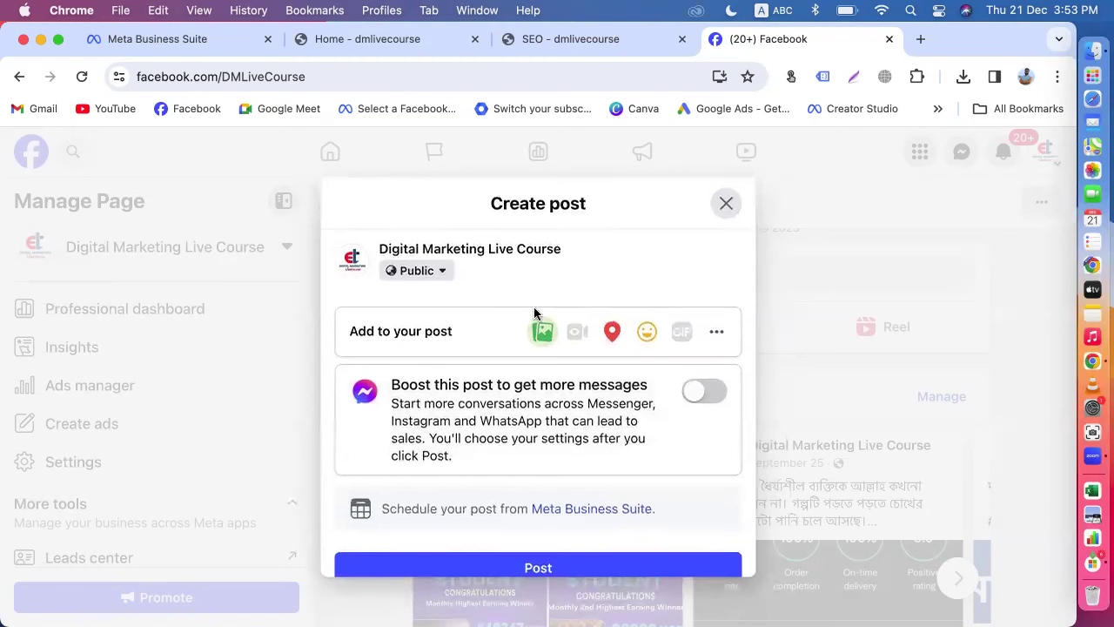
click(726, 204)
Step: Reopen the post composer for a photo post and look through the full additions list
click(687, 328)
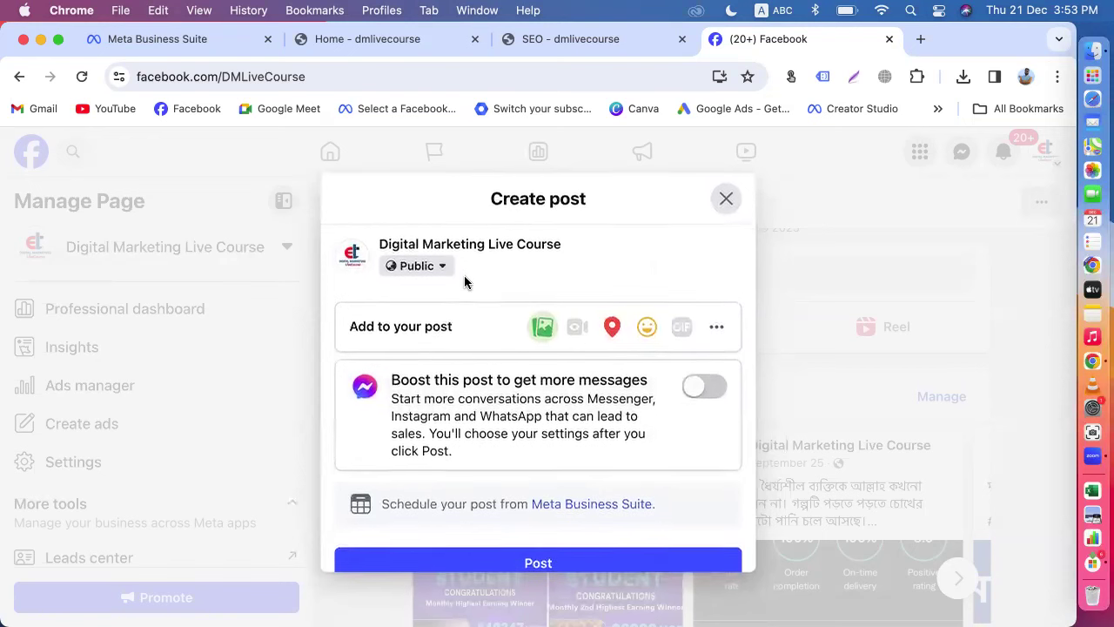
click(419, 334)
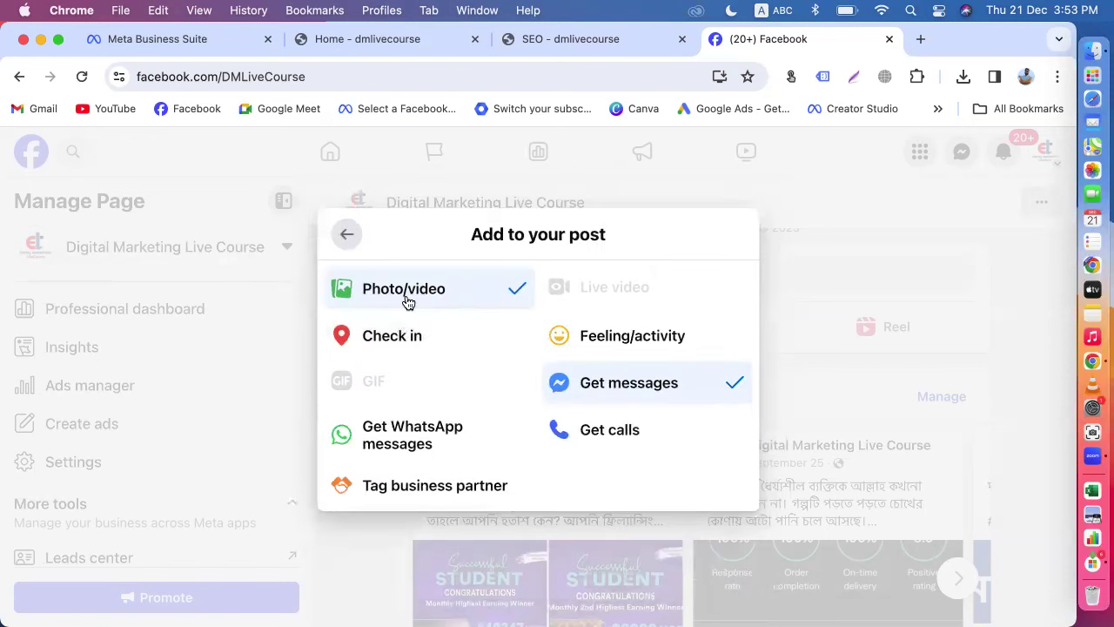
click(405, 300)
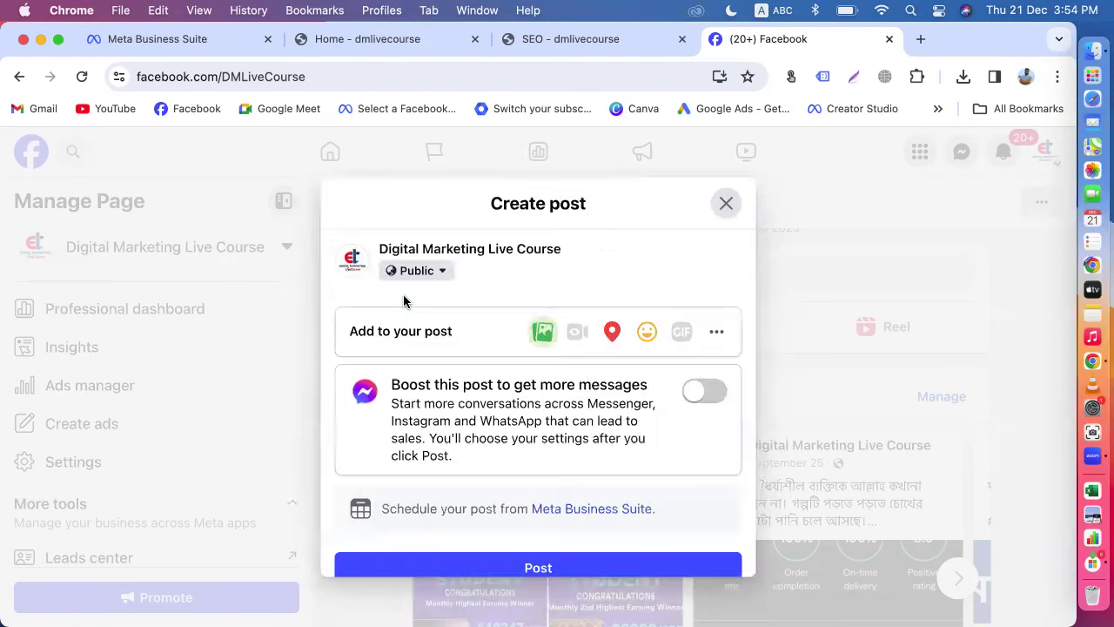
Step: Adjust the browser zoom to fit the whole composer, settling back at 75%
triple_click(482, 290)
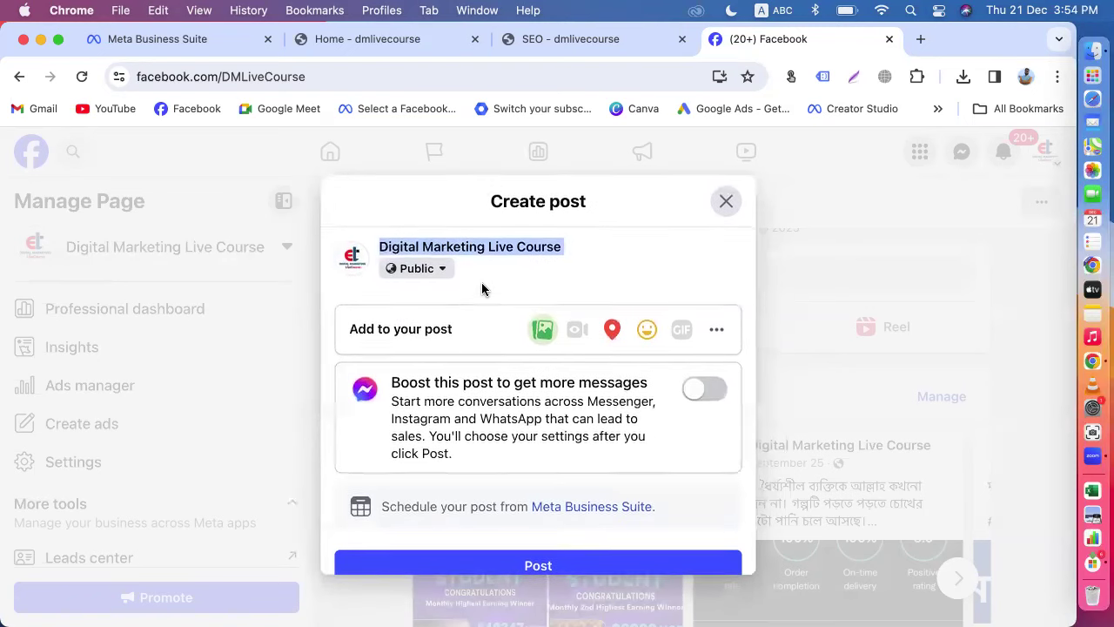
click(1056, 77)
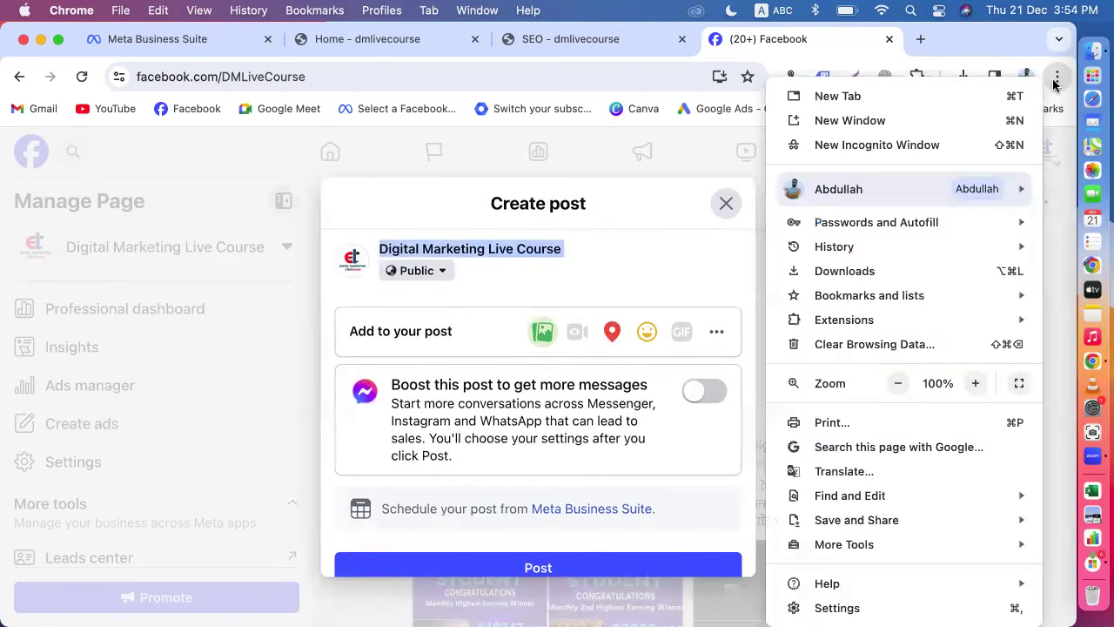
click(897, 383)
click(898, 383)
click(897, 383)
click(898, 383)
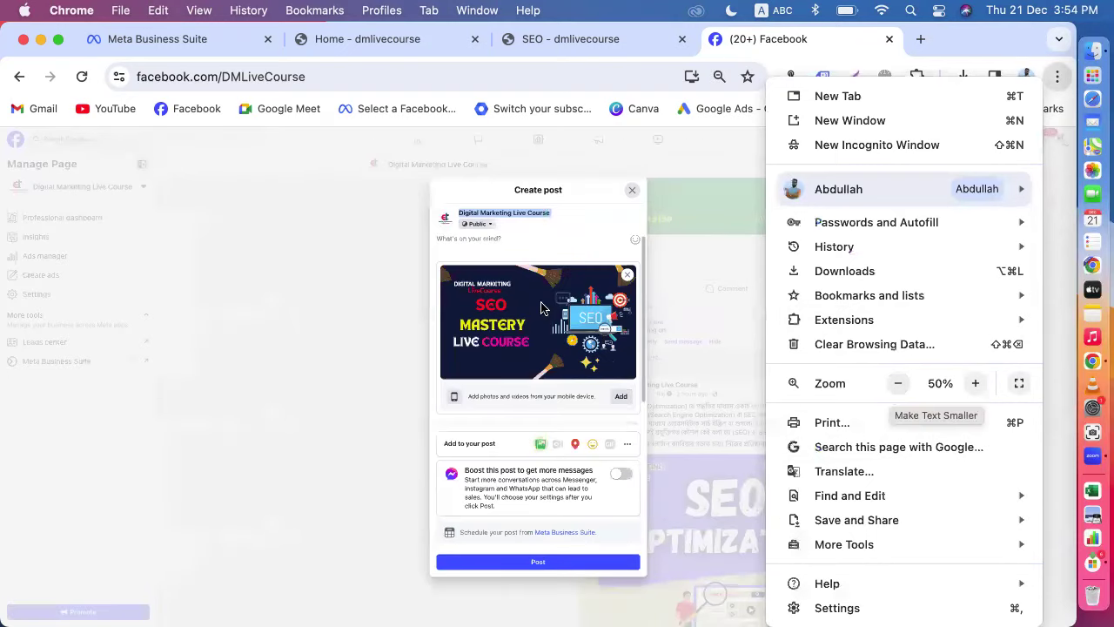
click(975, 383)
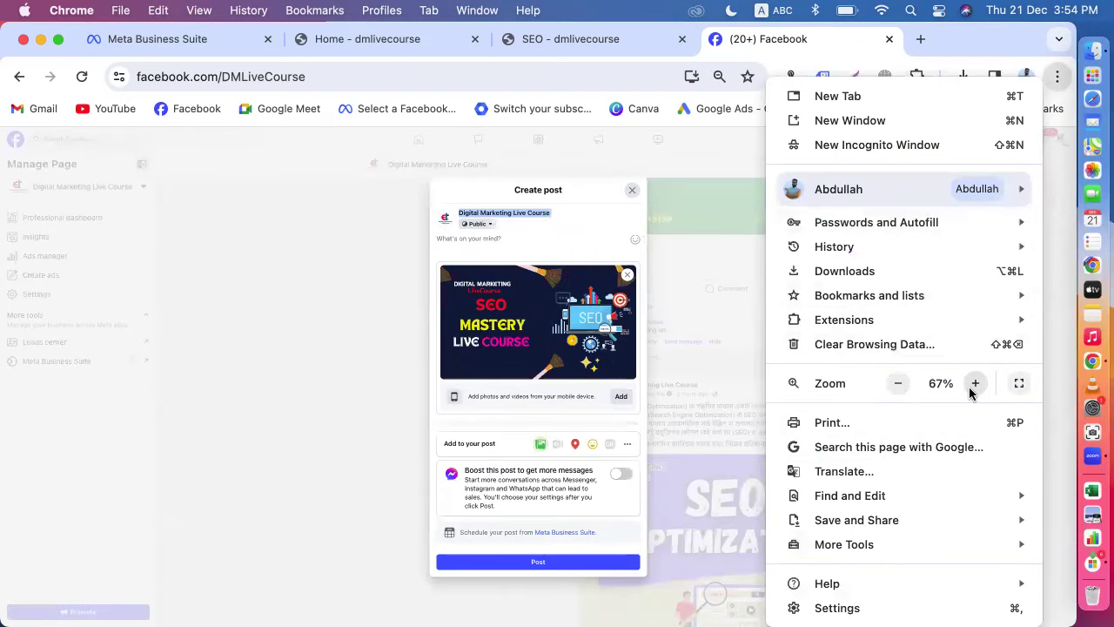
click(975, 383)
click(460, 279)
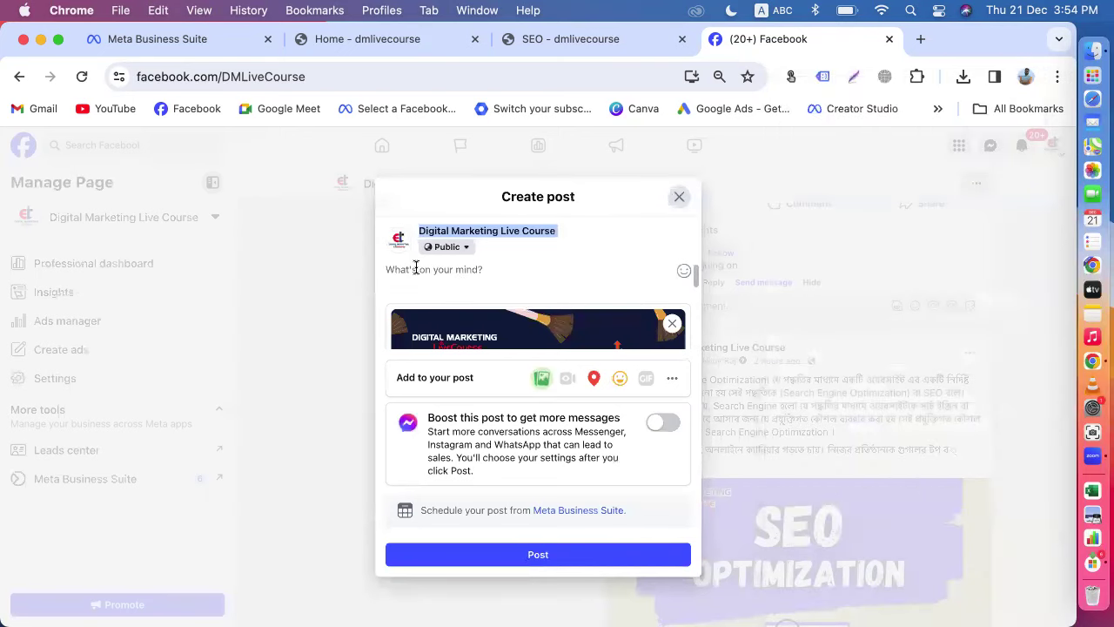
click(417, 267)
Step: Copy the Meta Business Suite draft's SEO course text and paste it into the Facebook post
click(144, 44)
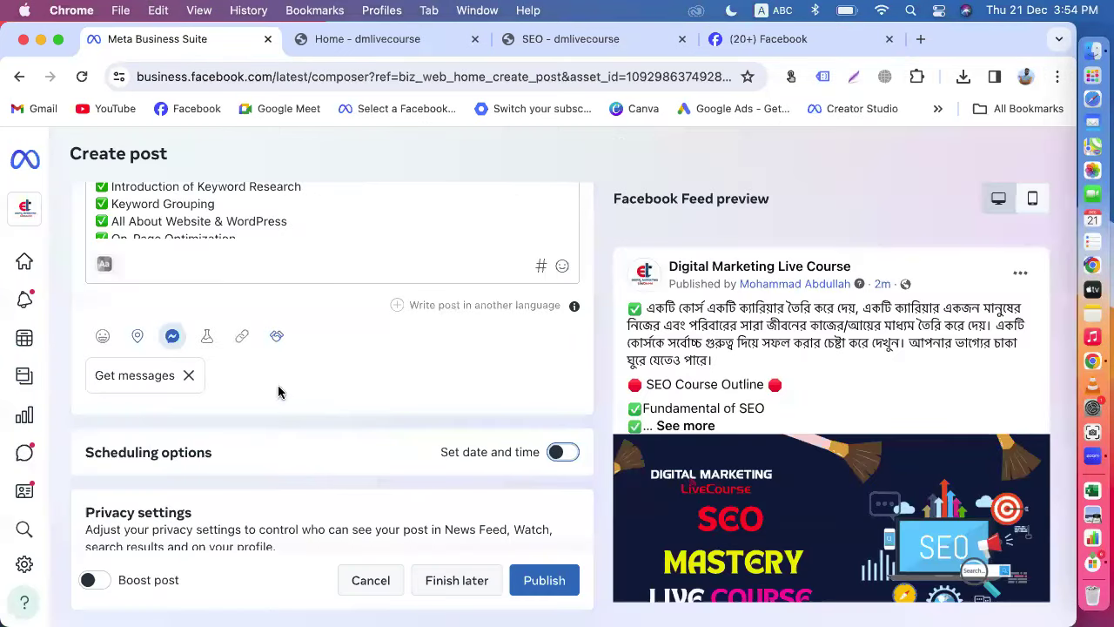
click(303, 219)
key(super+a)
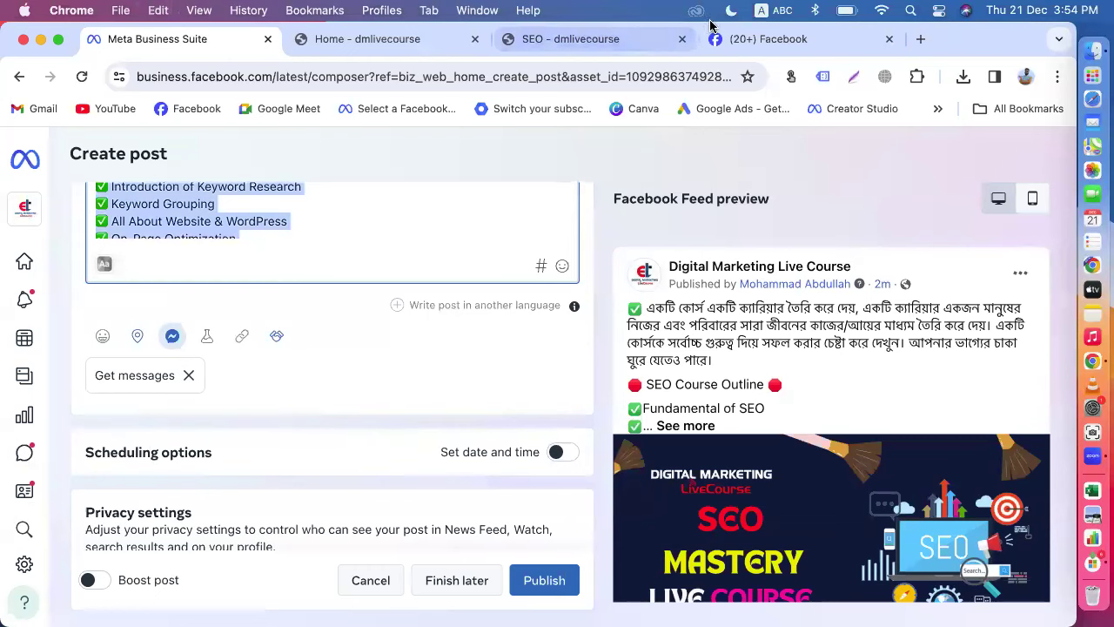
click(731, 43)
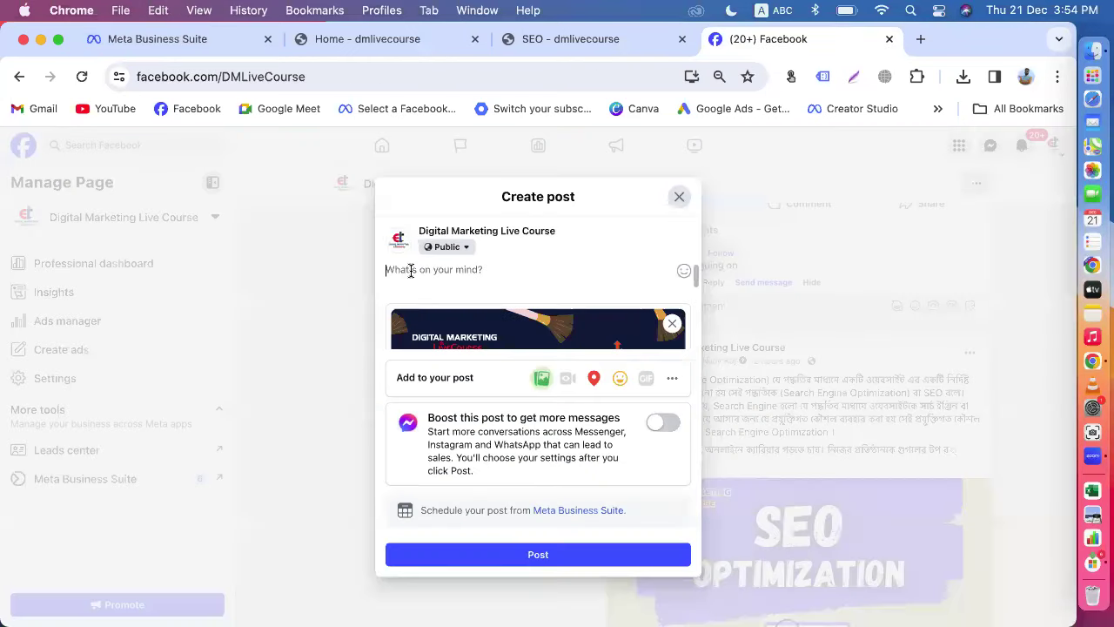
key(super+v)
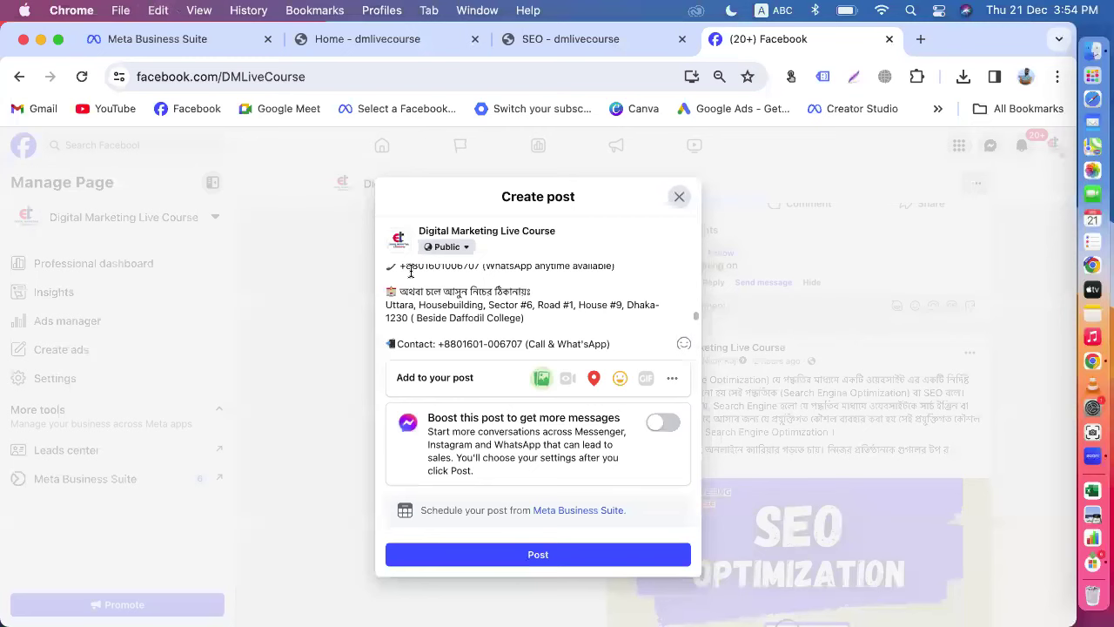
Step: Compare the pasted caption with the Meta Business Suite draft to confirm it matches
scroll(537, 296, down, 3)
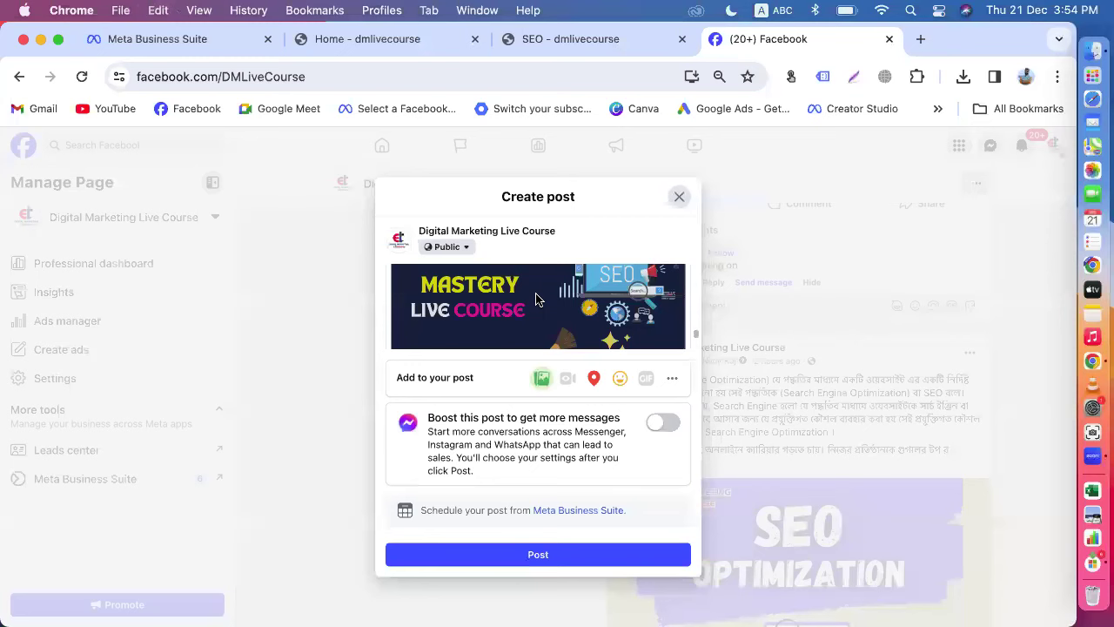
scroll(548, 305, down, 3)
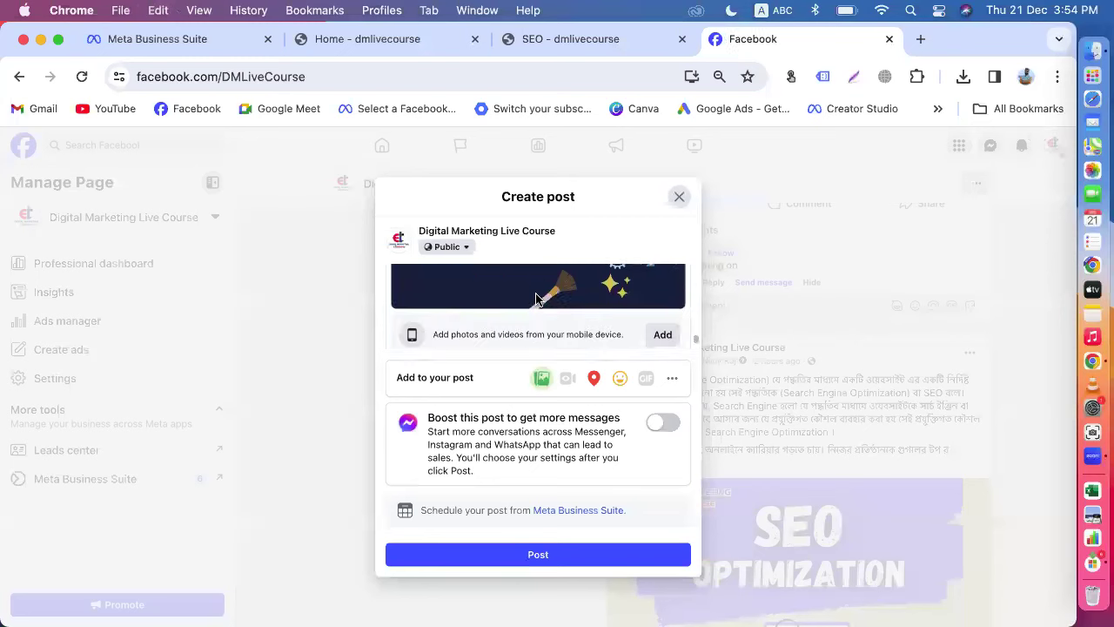
scroll(573, 315, down, 1)
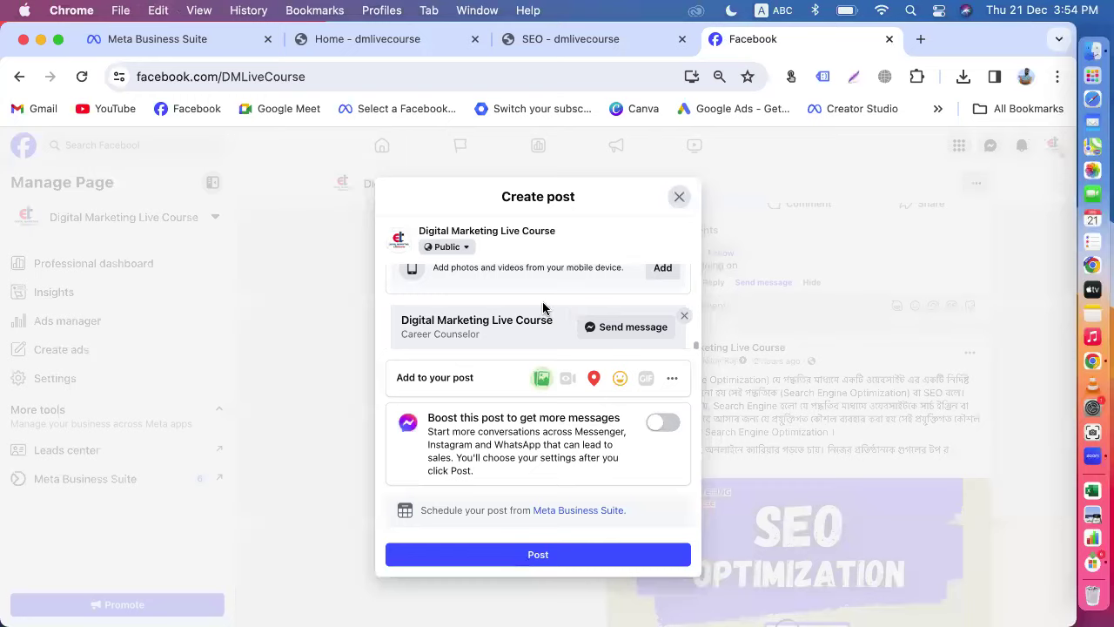
click(149, 39)
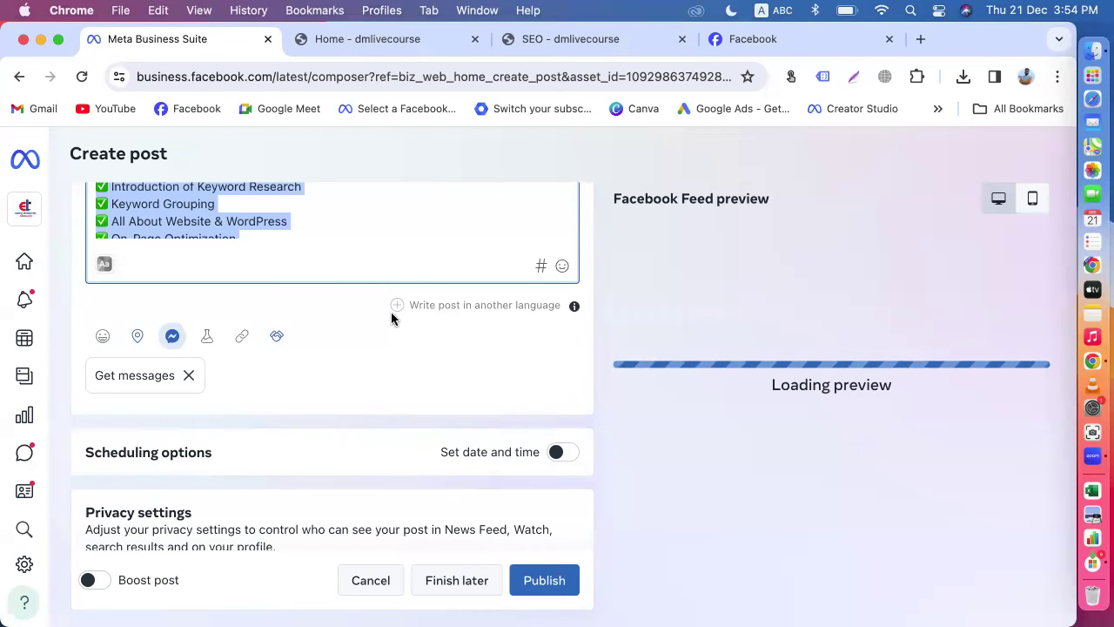
click(757, 39)
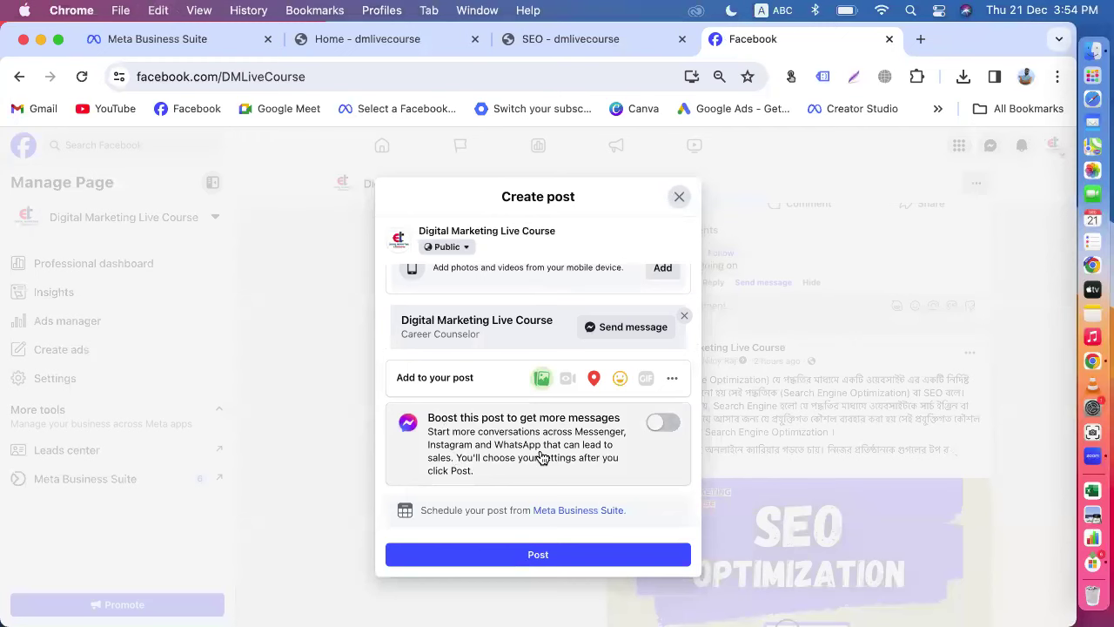
scroll(561, 311, up, 5)
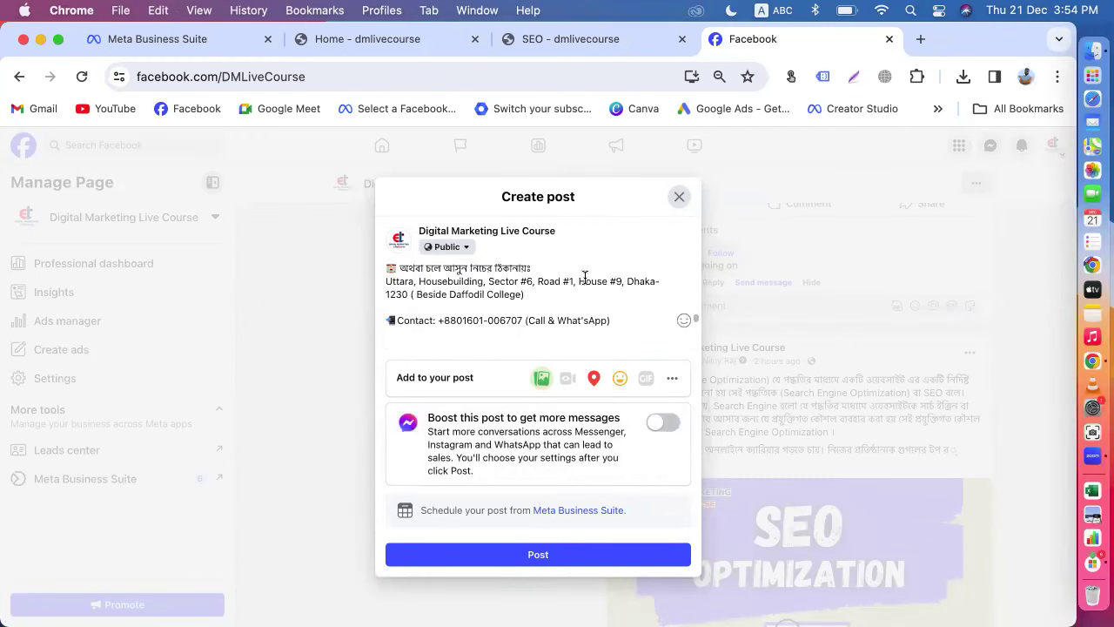
click(154, 38)
scroll(346, 265, up, 6)
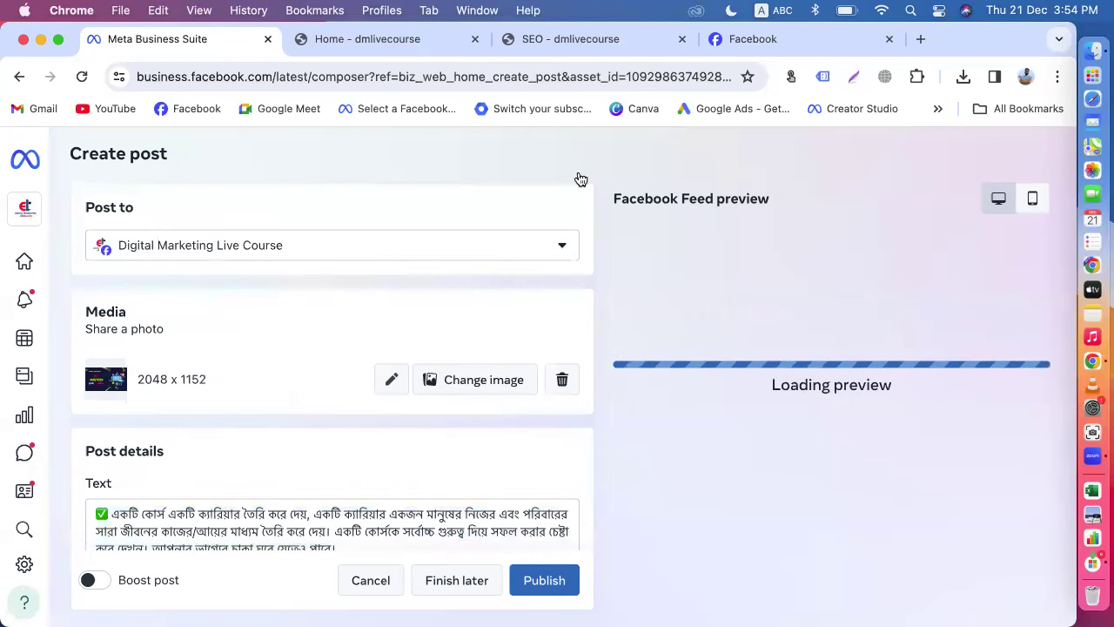
click(732, 38)
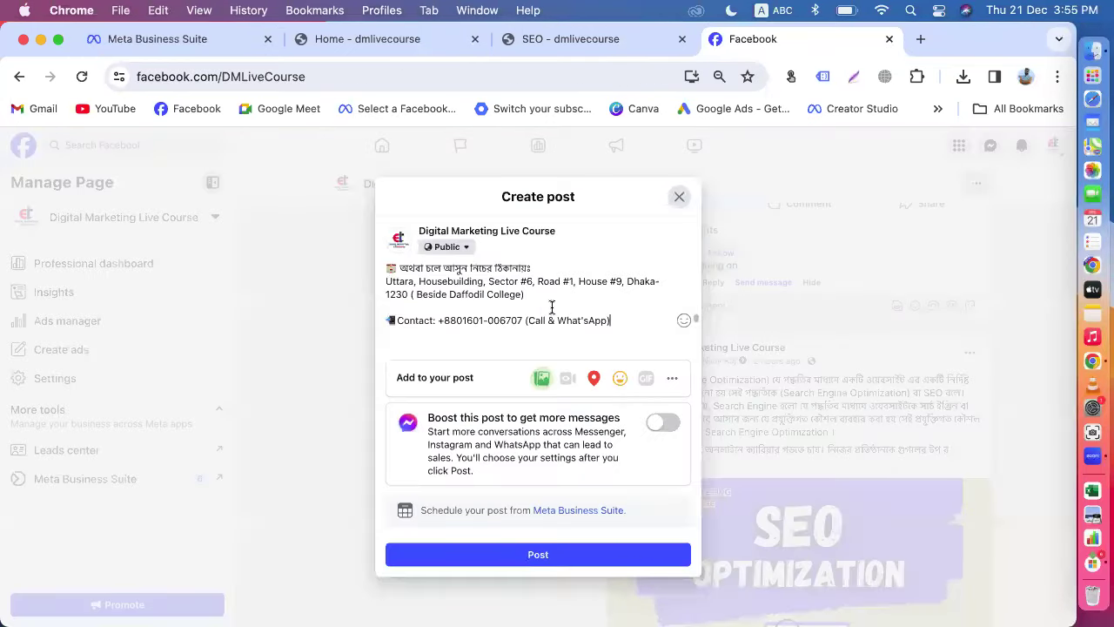
Step: Start adding a photo to the post with the page zoom set back to 75%
click(540, 379)
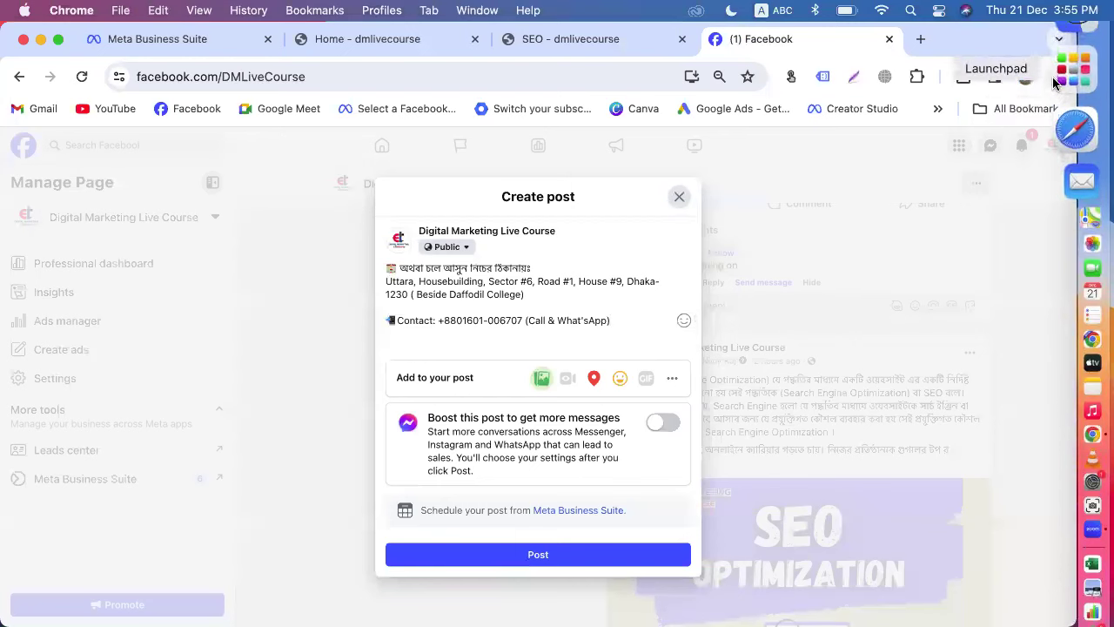
click(1057, 76)
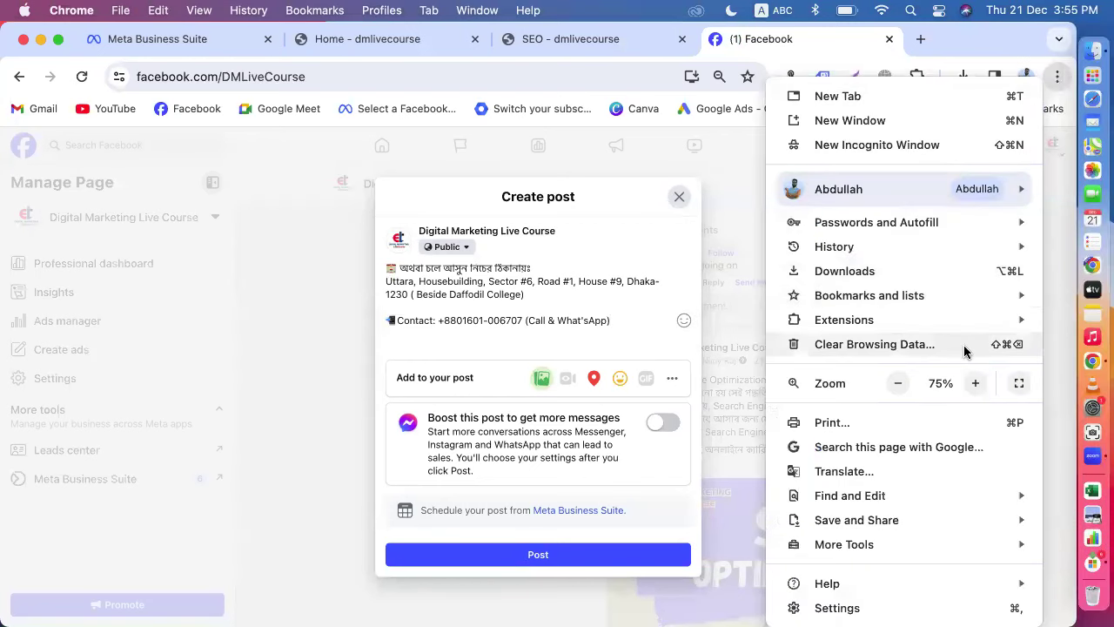
click(975, 383)
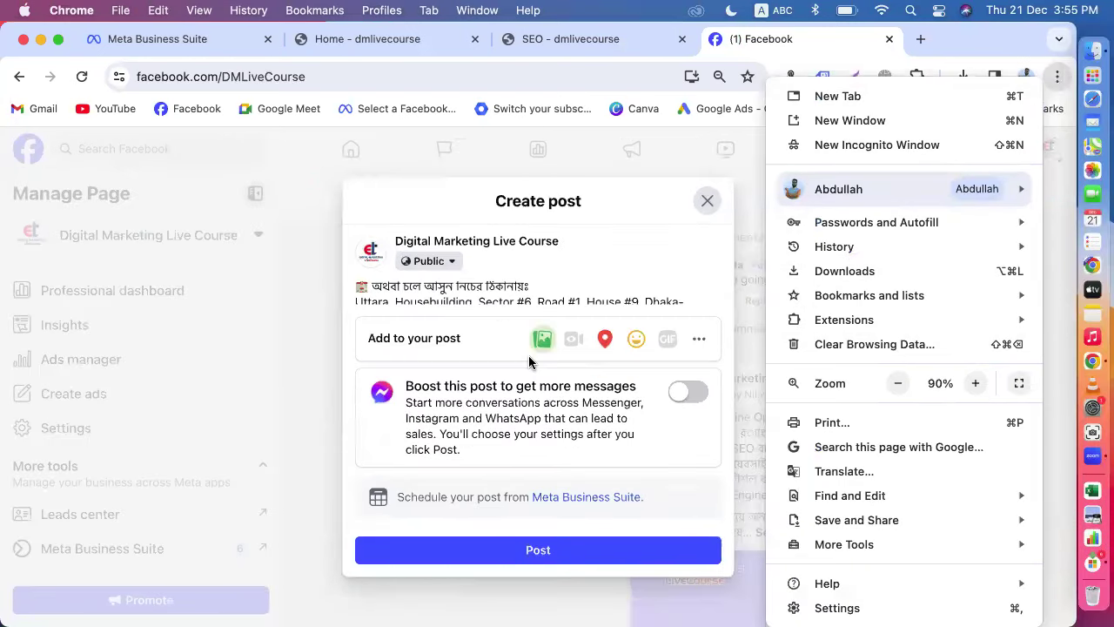
click(538, 342)
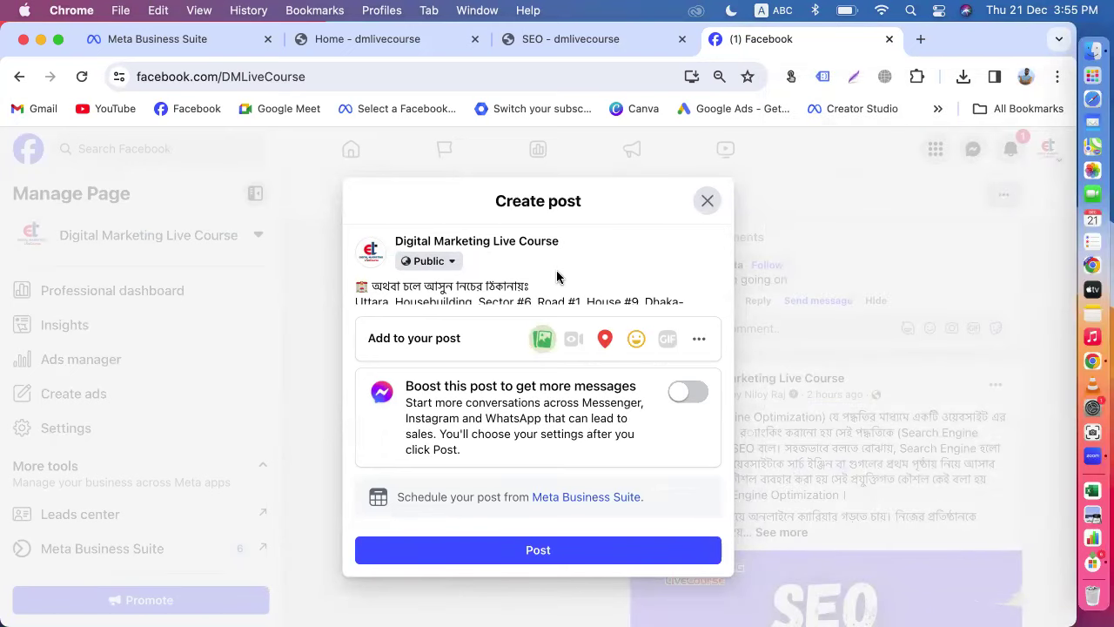
scroll(551, 286, down, 4)
scroll(550, 285, down, 2)
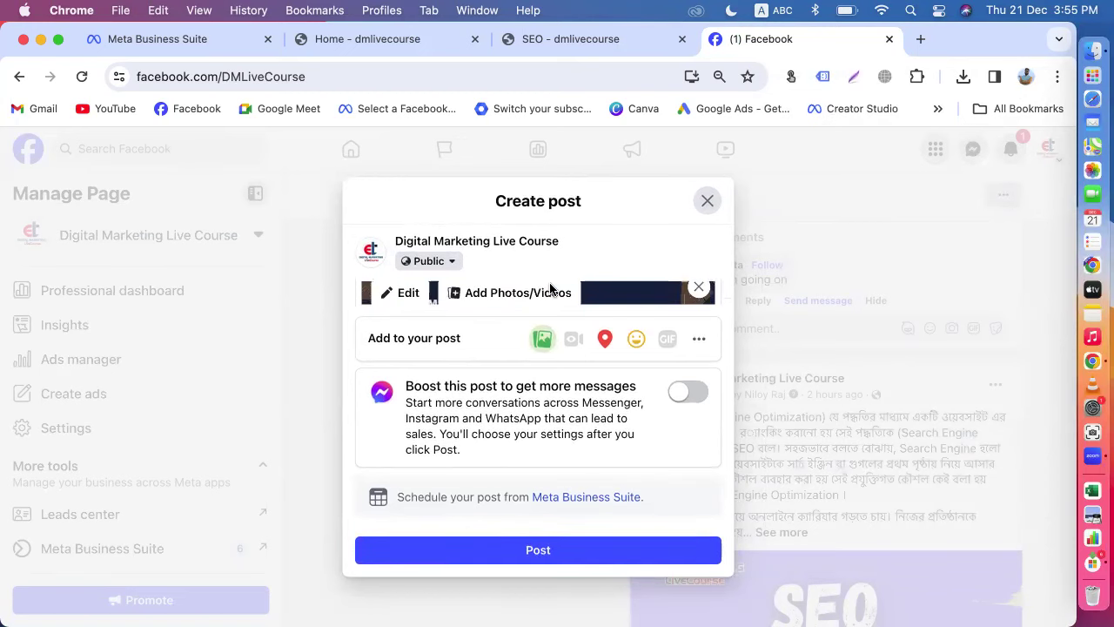
click(1061, 76)
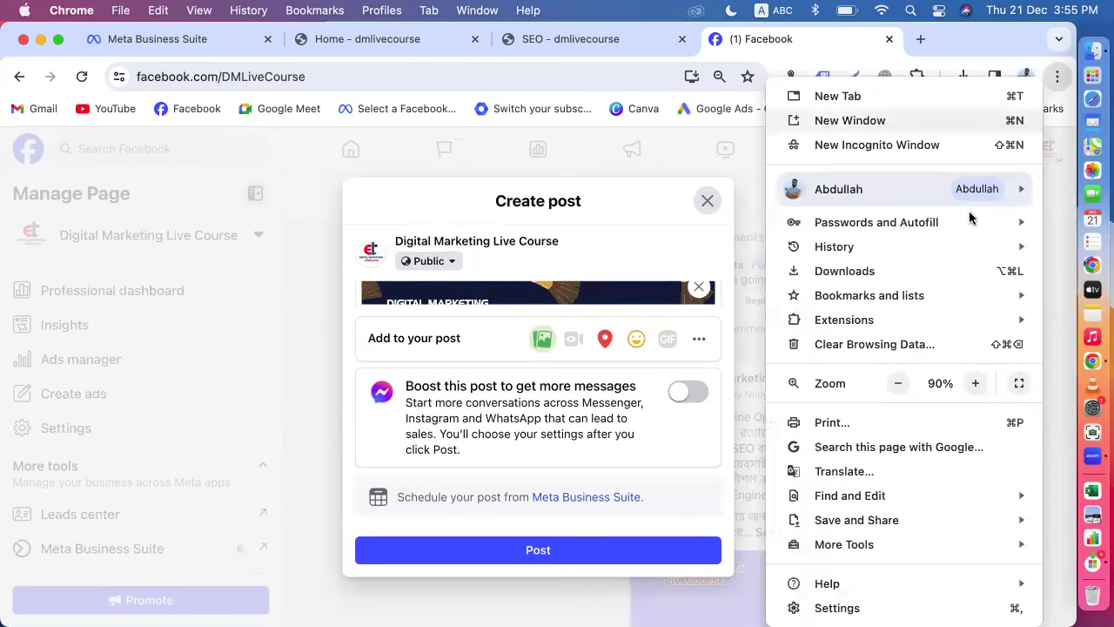
click(898, 383)
click(898, 383)
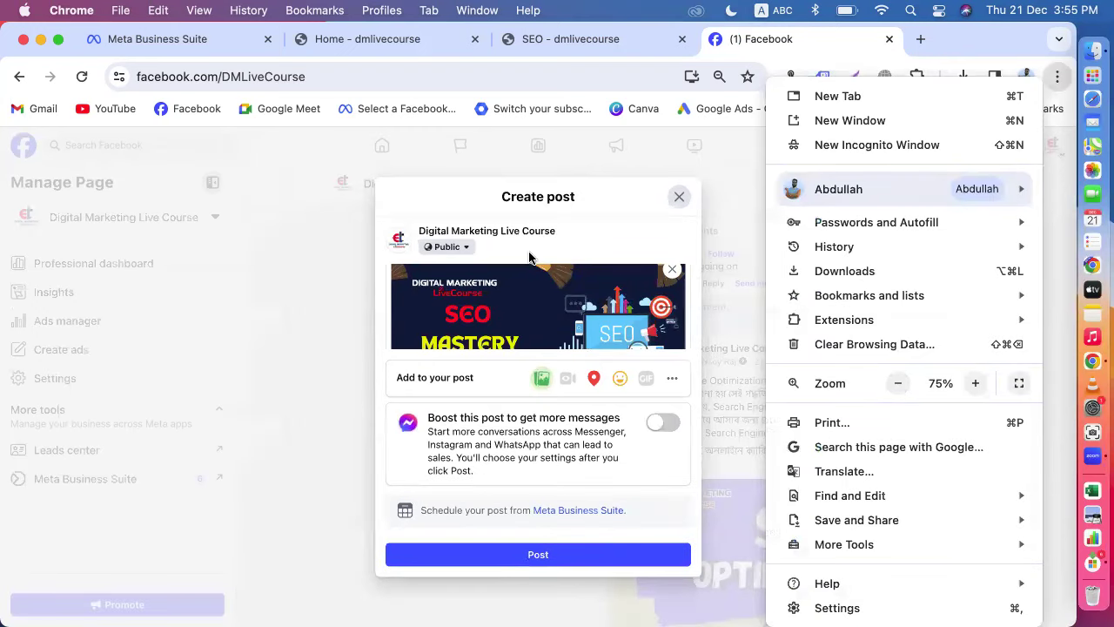
click(531, 296)
scroll(533, 317, down, 1)
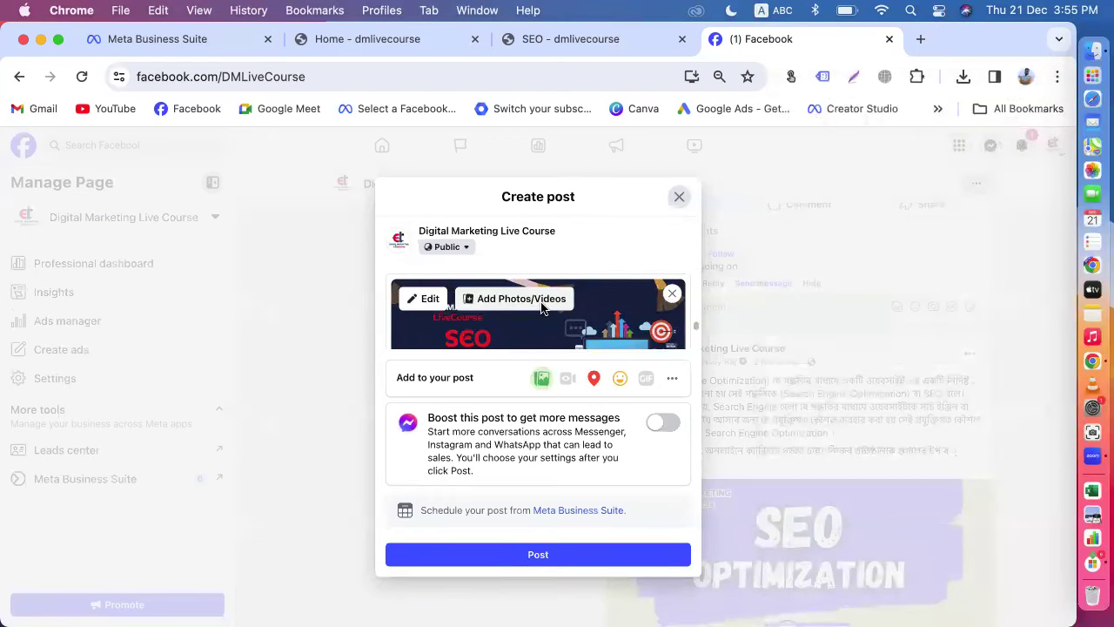
click(540, 300)
click(190, 182)
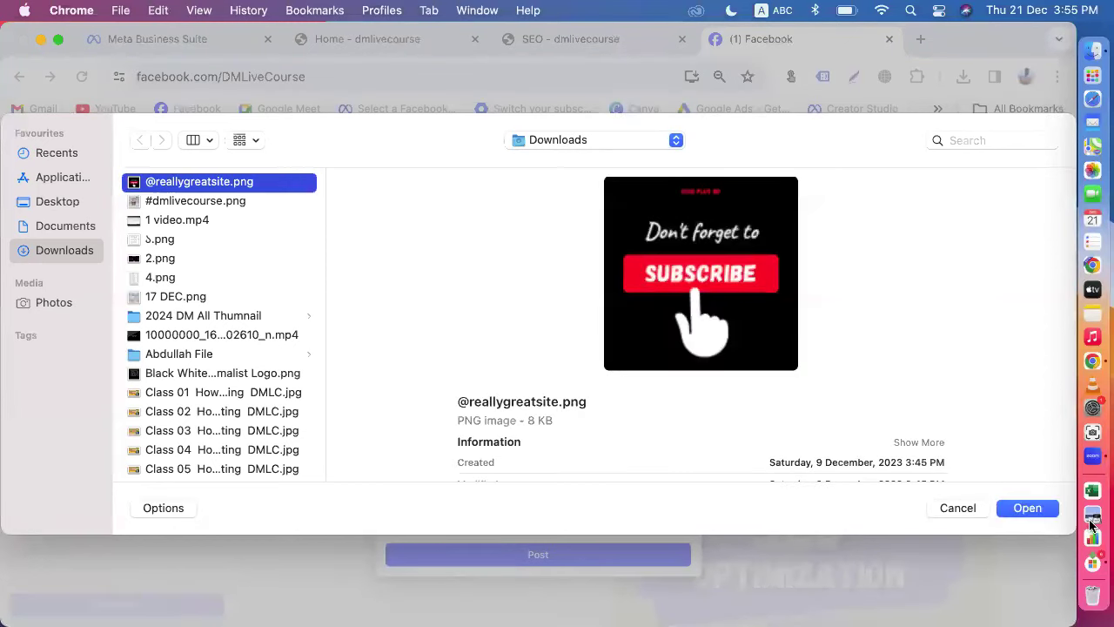
click(1024, 510)
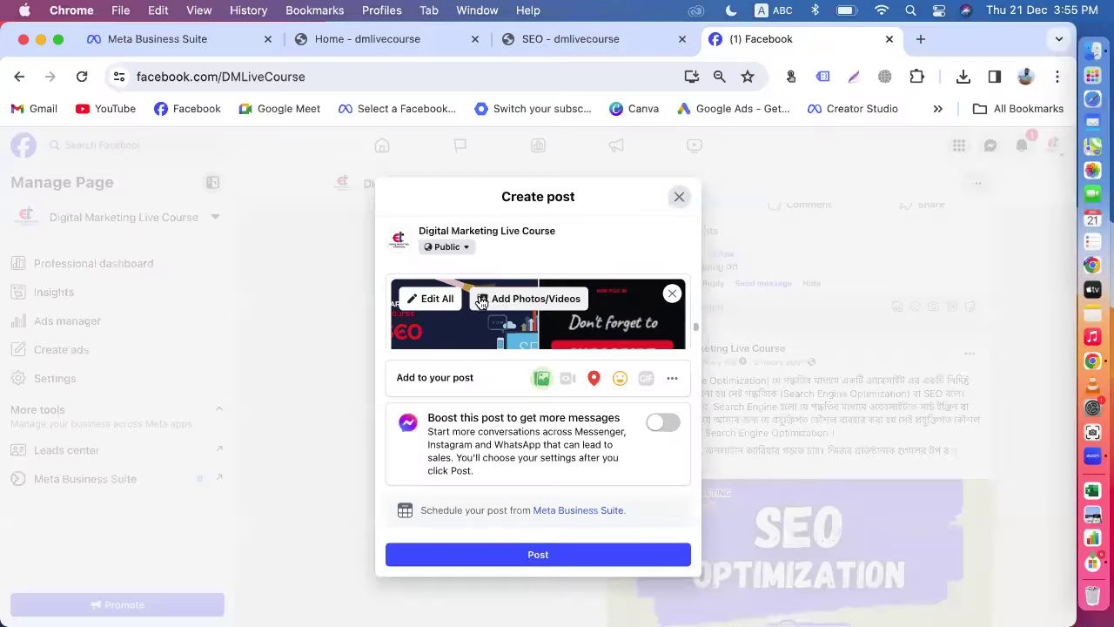
click(498, 300)
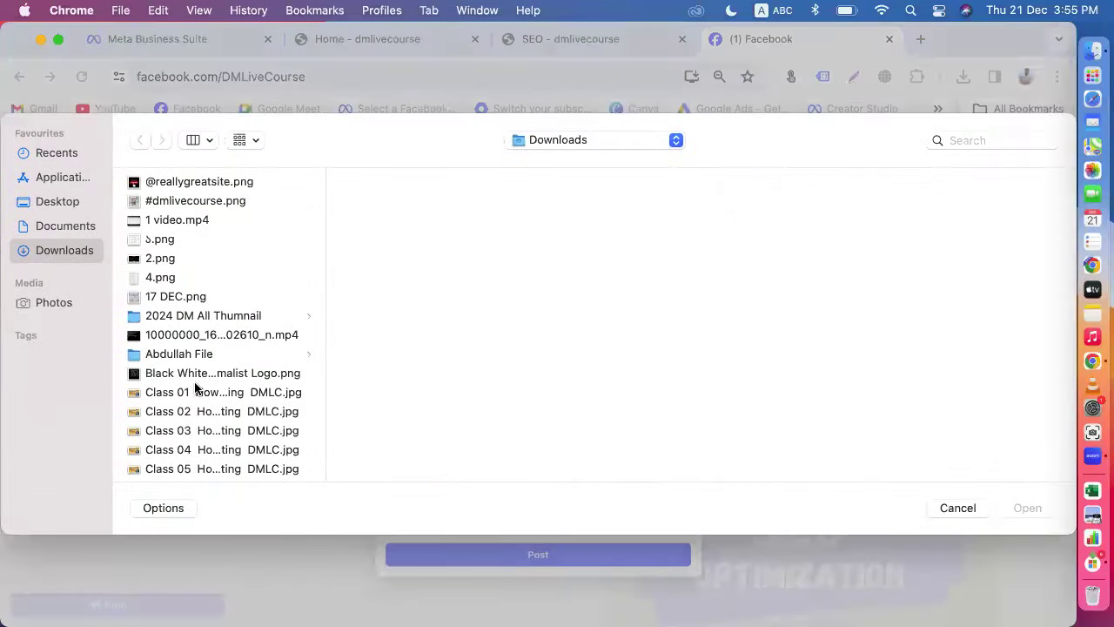
scroll(187, 400, down, 5)
click(181, 405)
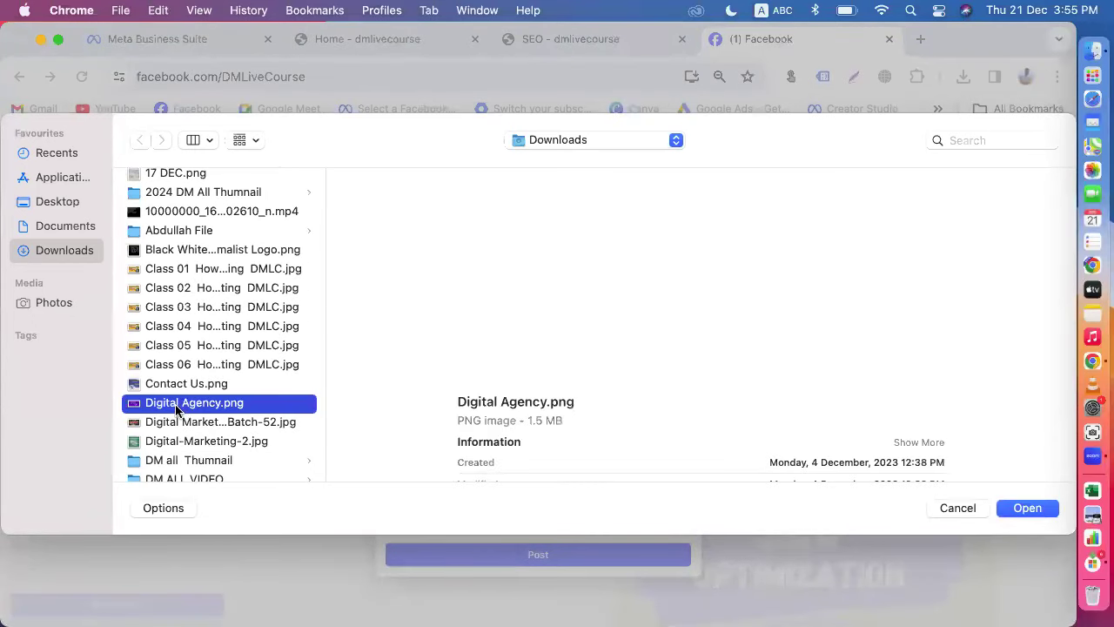
click(1025, 512)
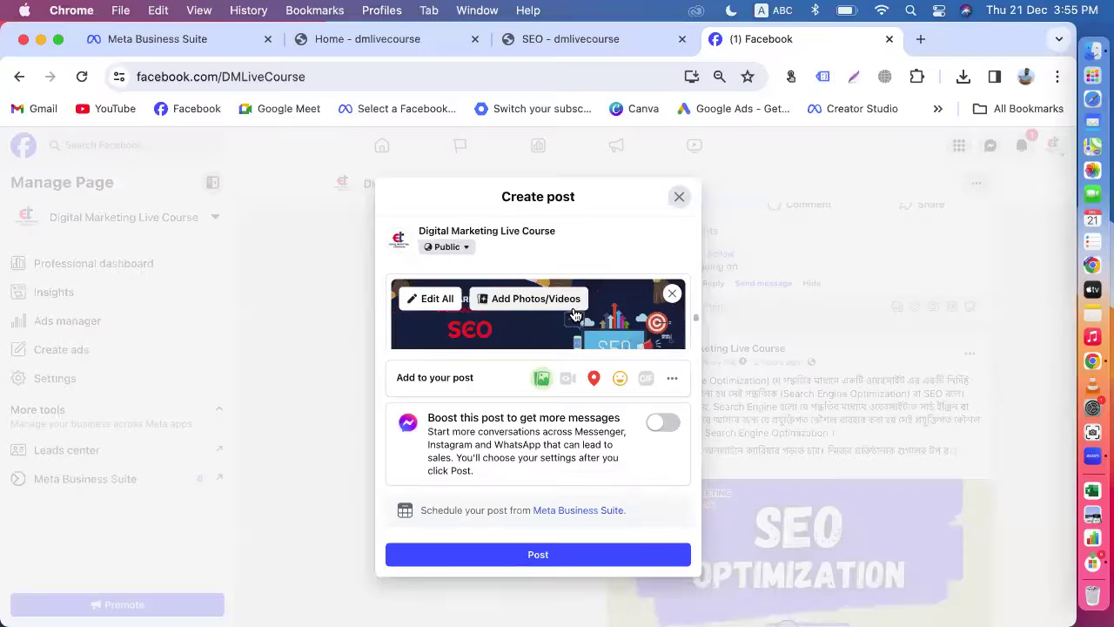
Step: Attach the IMG_1881.webp shampoo-bar photo from Downloads to the post
click(501, 298)
scroll(221, 447, down, 10)
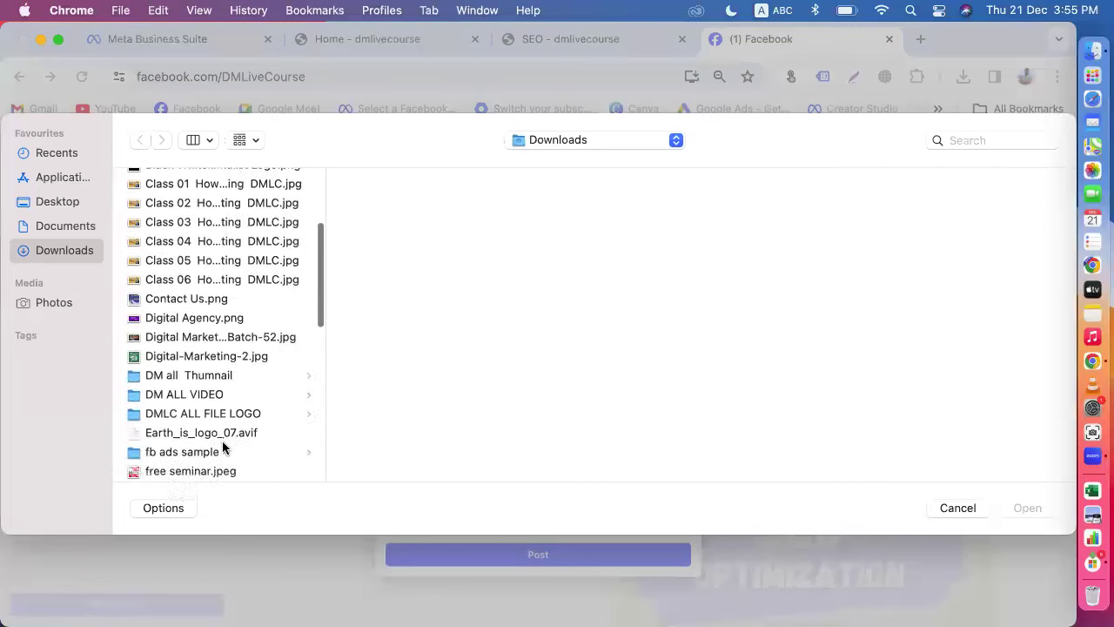
click(171, 464)
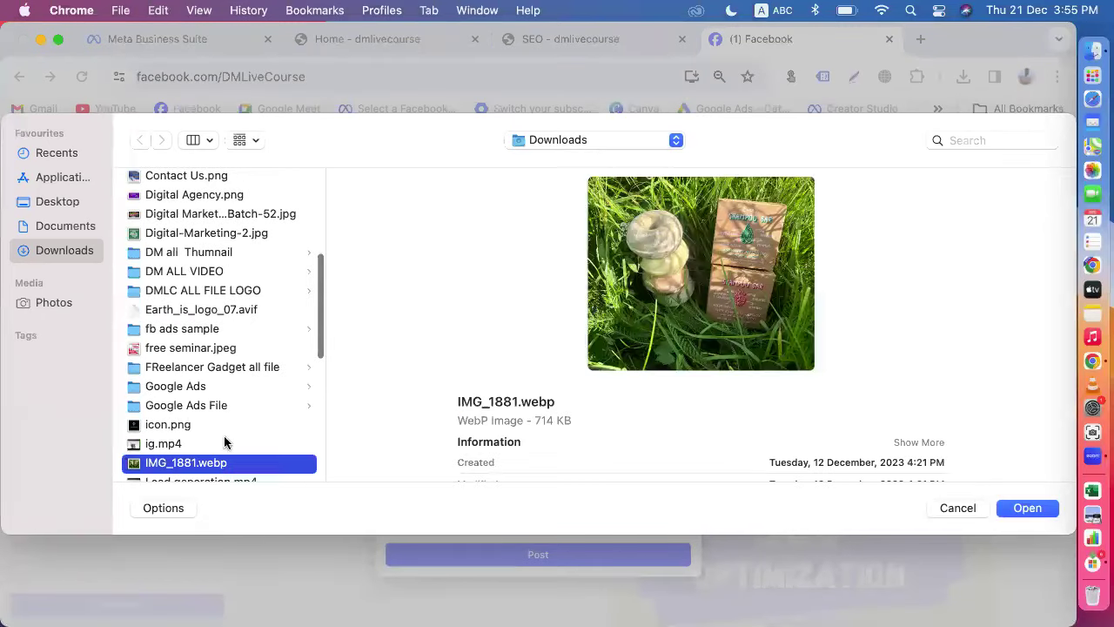
click(1028, 508)
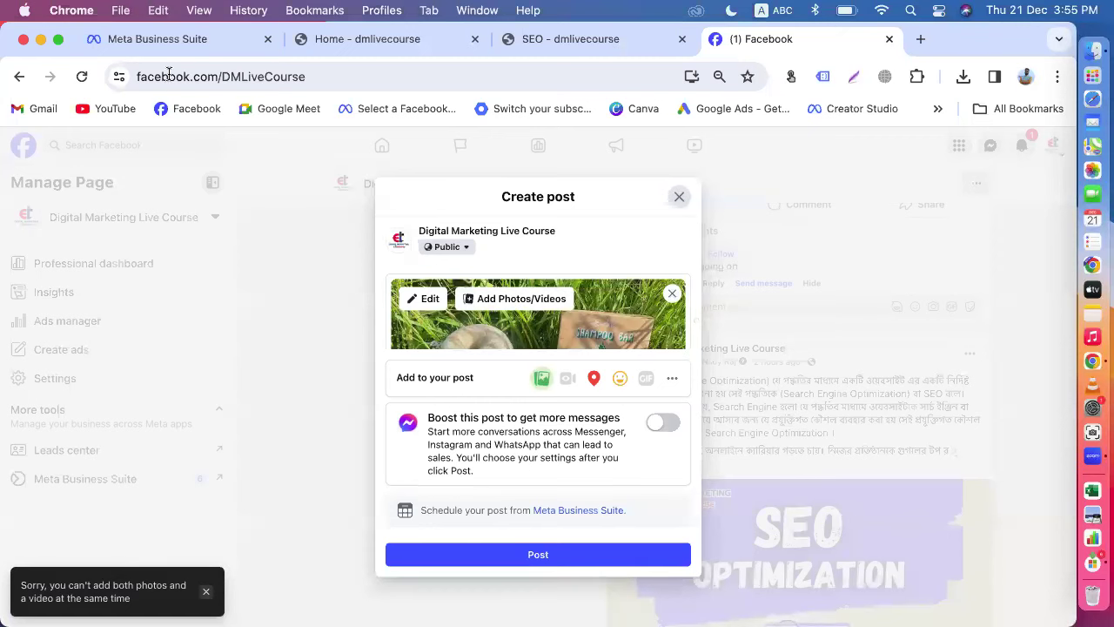
click(154, 40)
Step: Scroll through the SEO Mastery post form and Facebook Feed preview, then go back to Facebook
scroll(281, 409, down, 5)
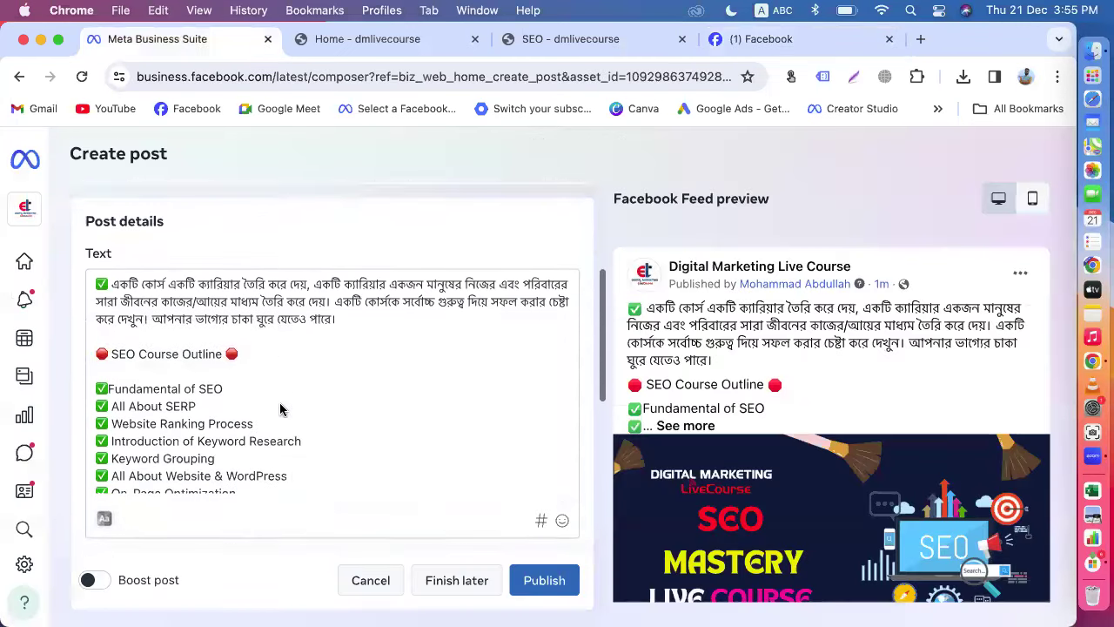
scroll(280, 409, down, 2)
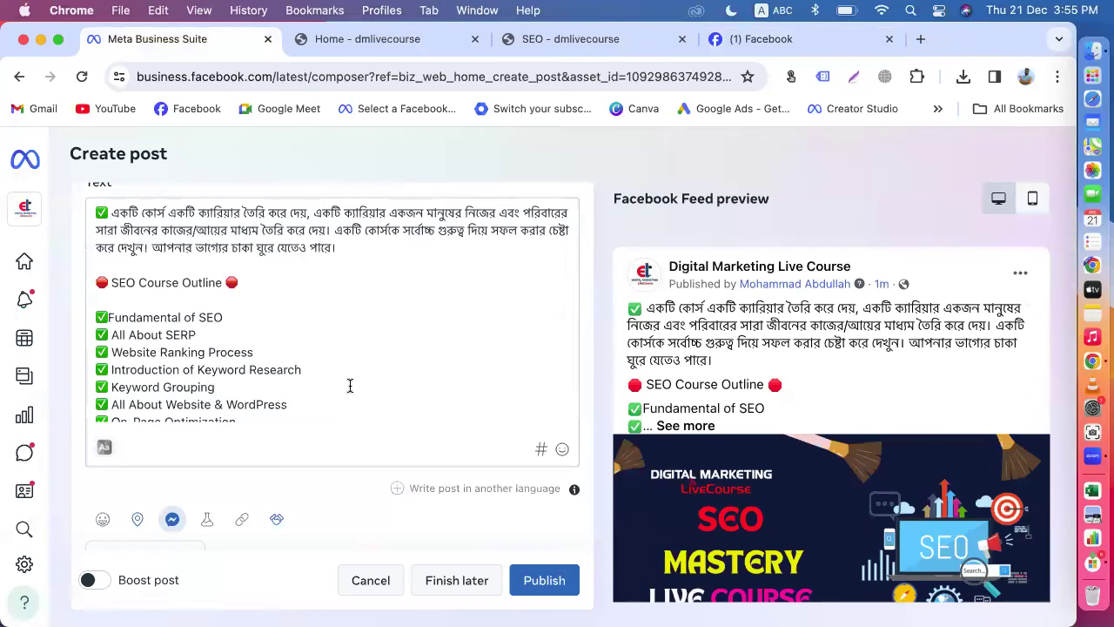
scroll(705, 453, down, 1)
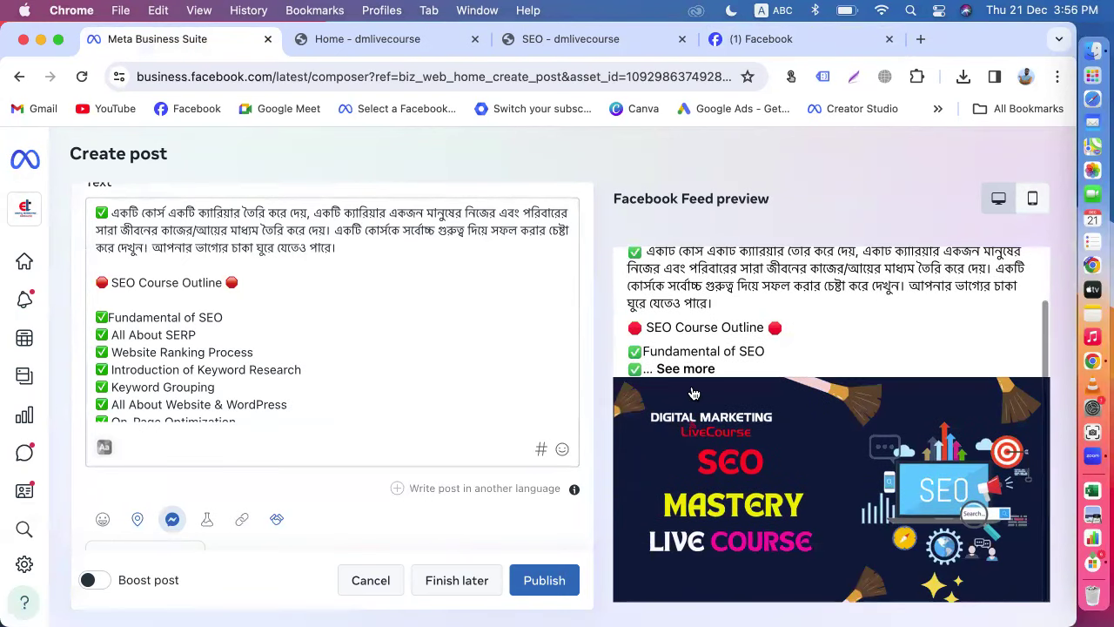
scroll(599, 507, down, 5)
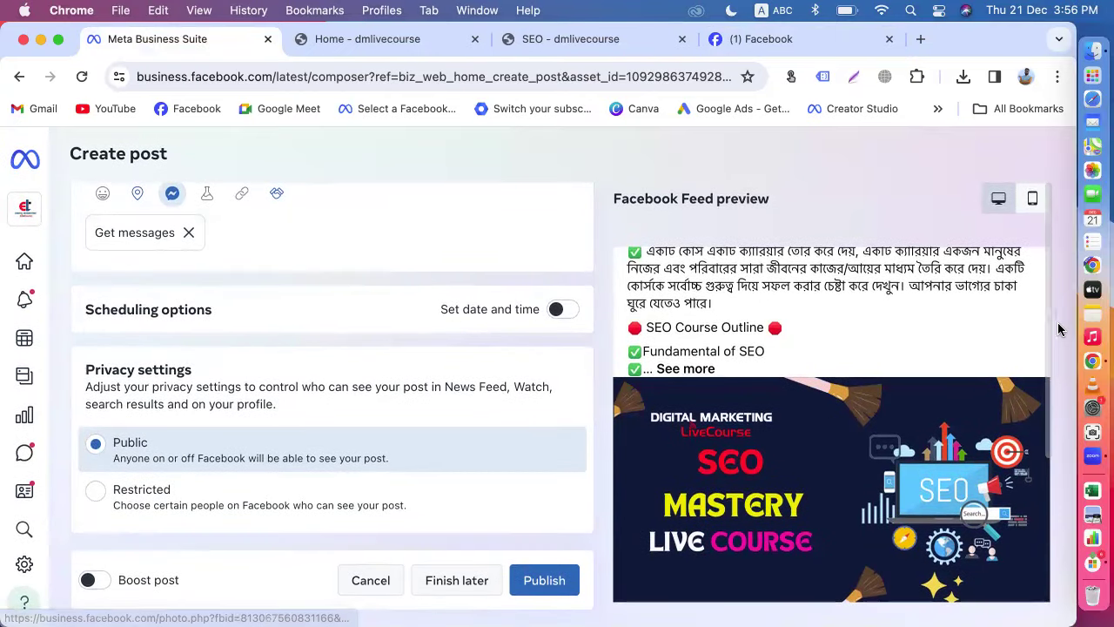
drag(1042, 320, 1056, 478)
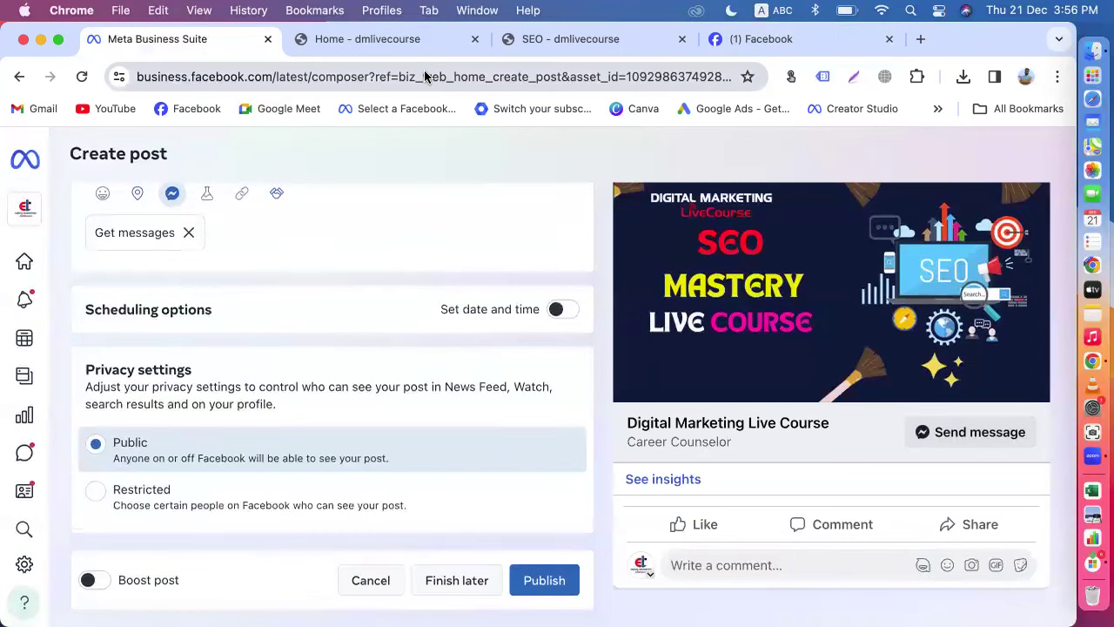
click(740, 39)
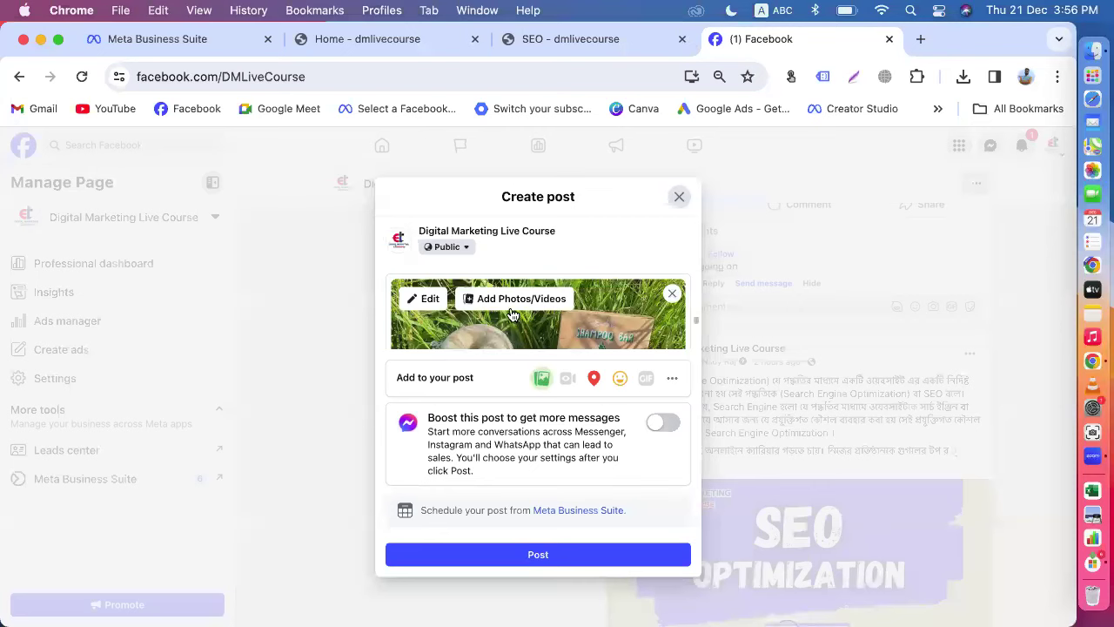
Step: Browse the Add to your post extras, then open the Downloads file picker for another photo
click(671, 377)
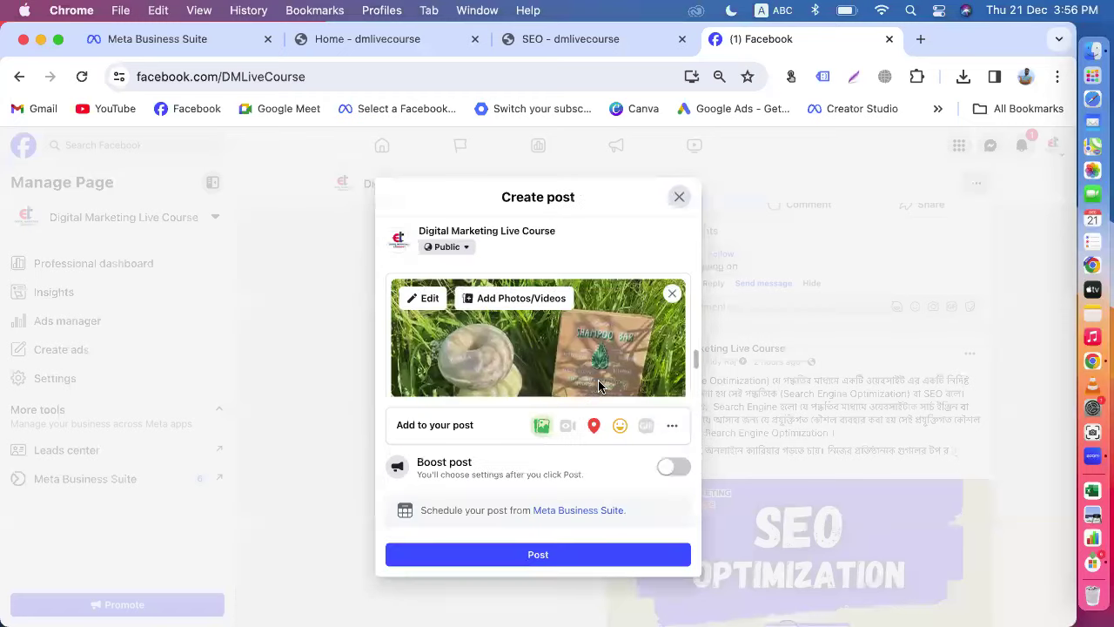
scroll(573, 327, down, 2)
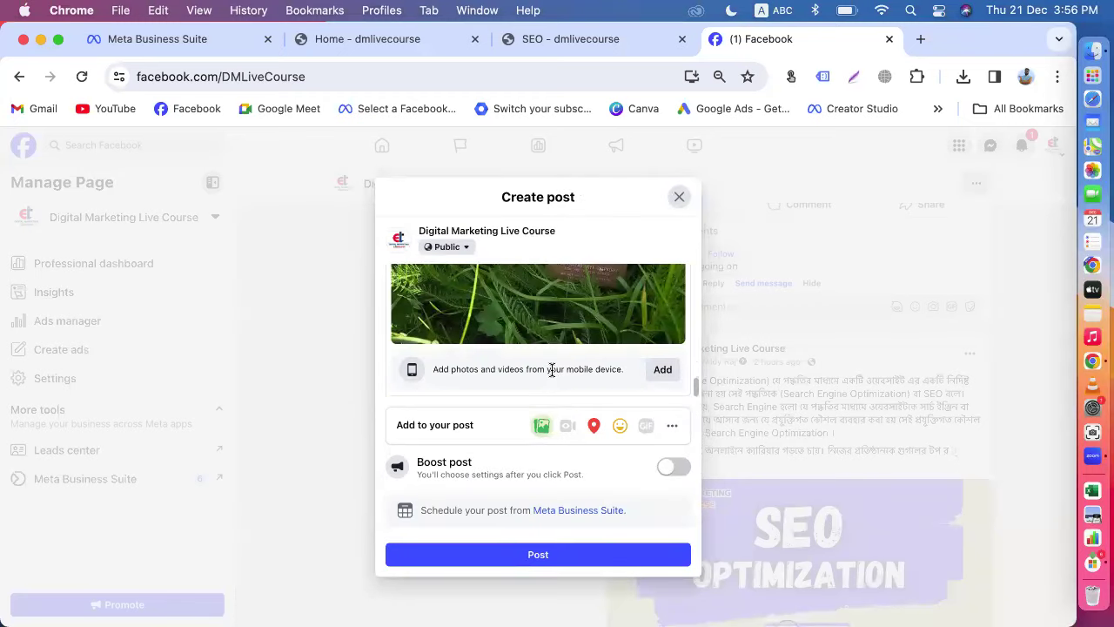
scroll(563, 312, up, 5)
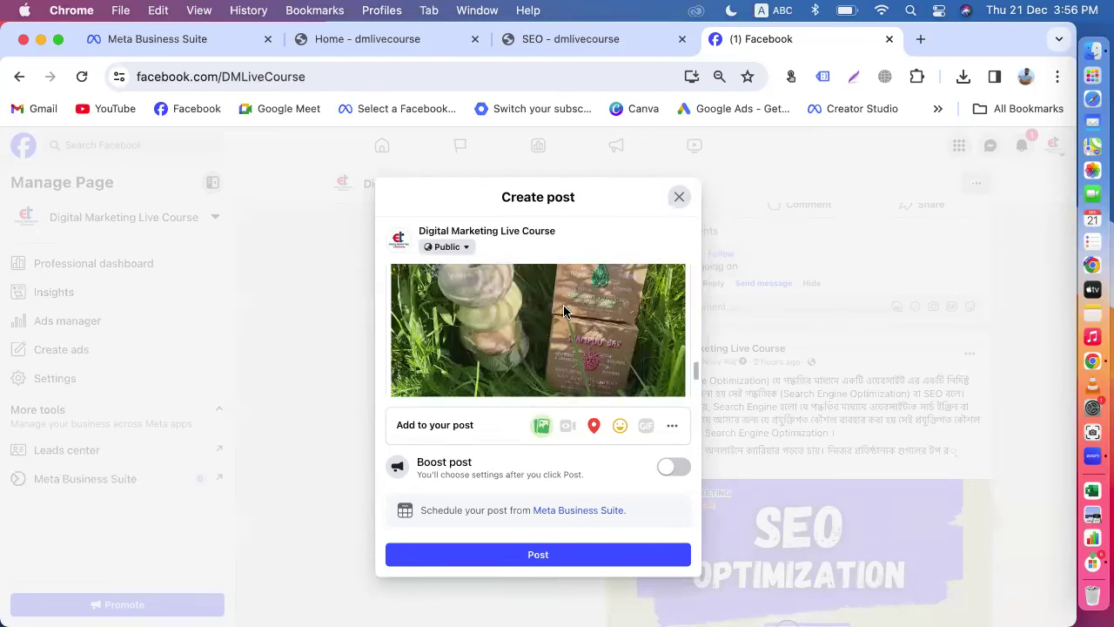
scroll(563, 312, down, 2)
scroll(563, 309, down, 2)
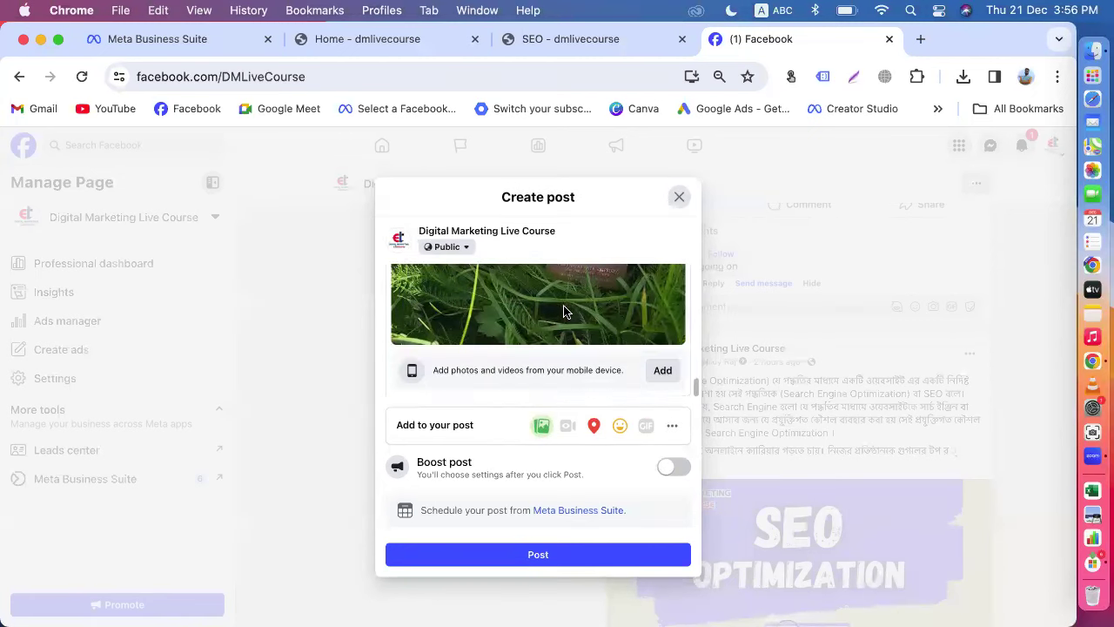
scroll(564, 309, up, 5)
scroll(563, 311, up, 2)
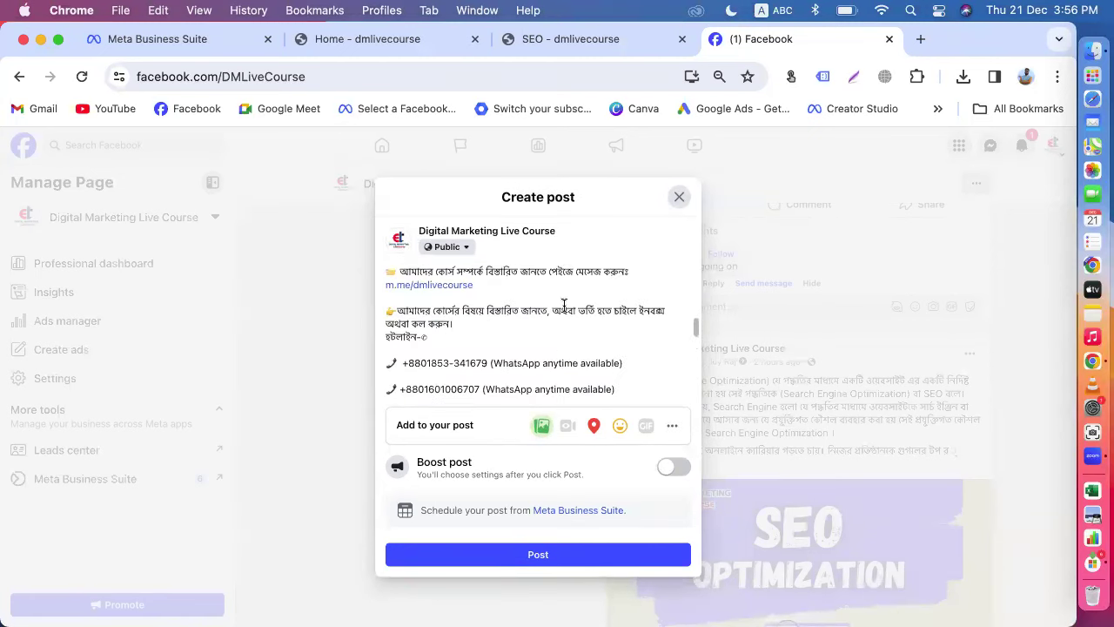
scroll(522, 313, down, 5)
scroll(549, 322, up, 2)
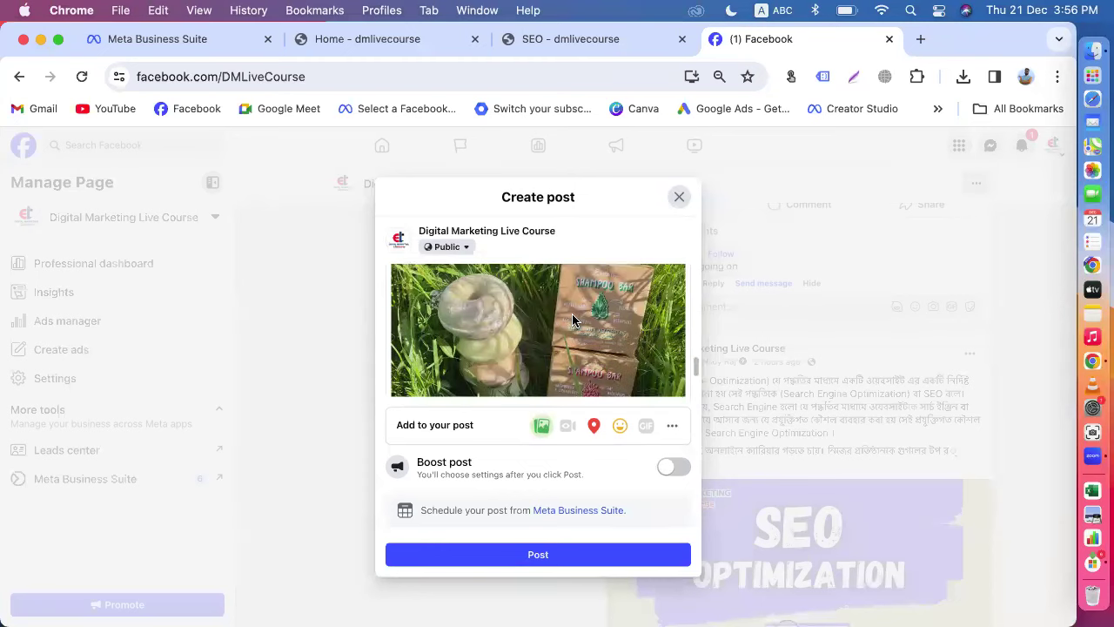
scroll(557, 326, up, 2)
scroll(515, 344, down, 1)
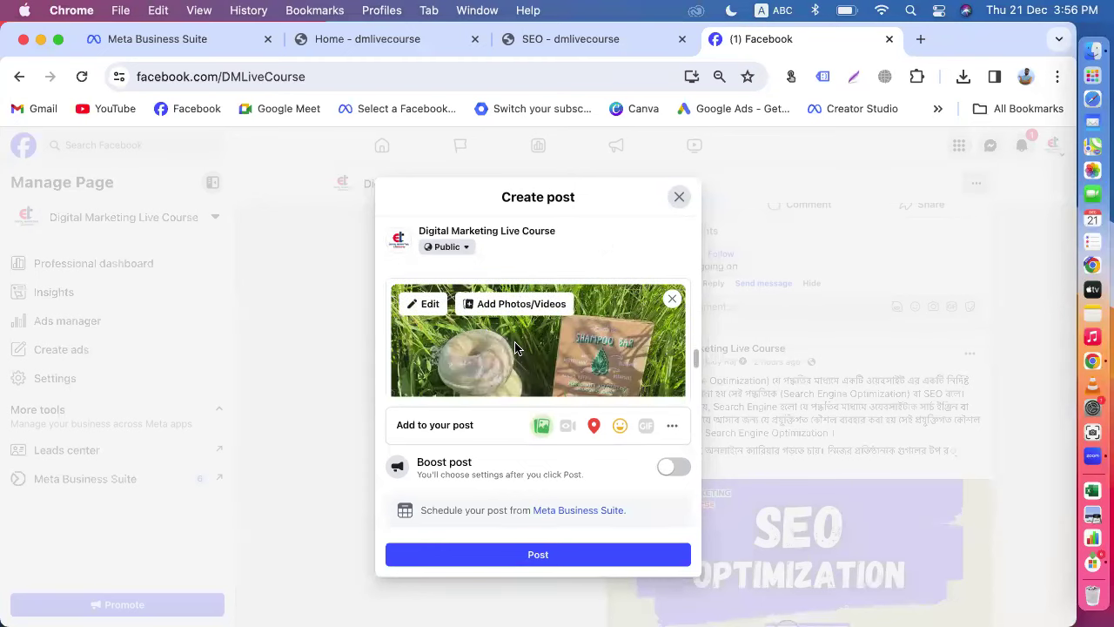
scroll(540, 370, up, 1)
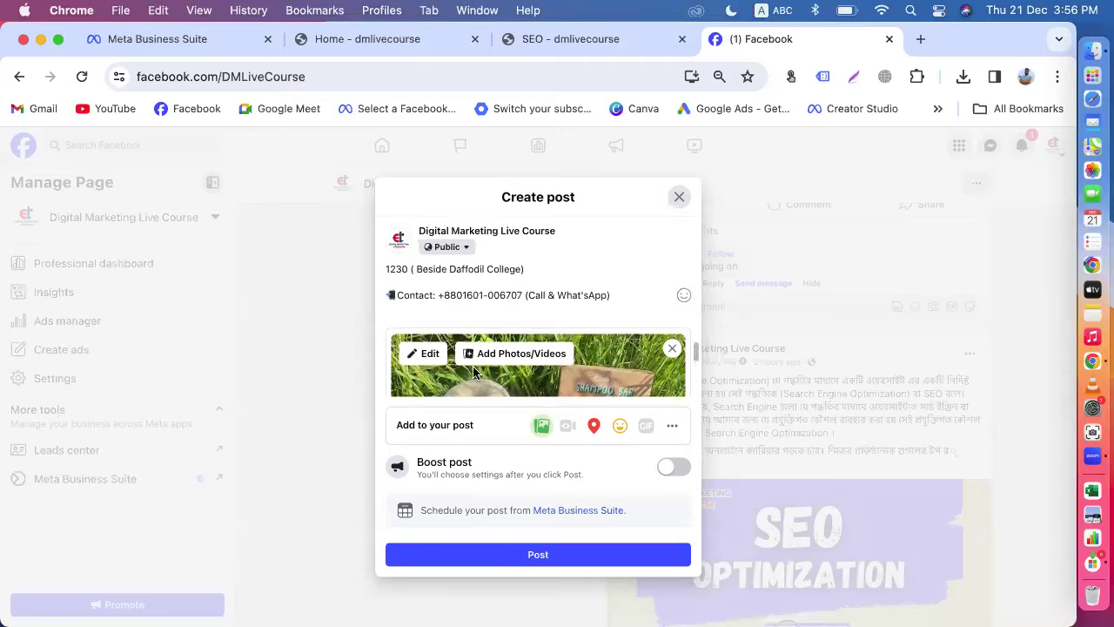
click(474, 355)
scroll(214, 392, down, 5)
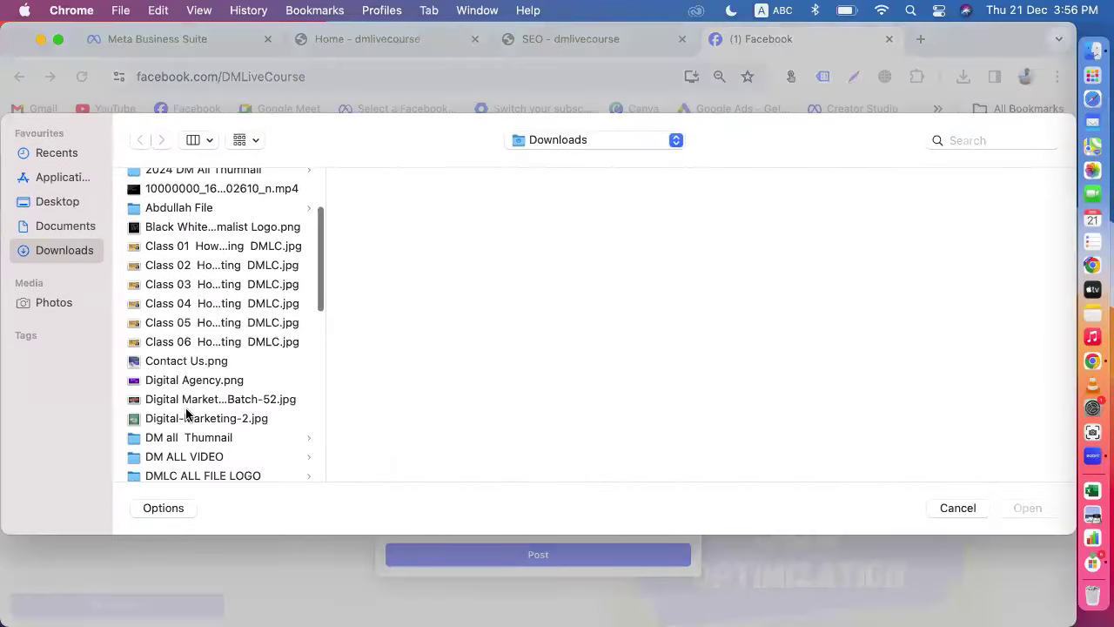
Step: Insert the Digital Marketing Orientation Class Batch-52 image into the post
click(190, 399)
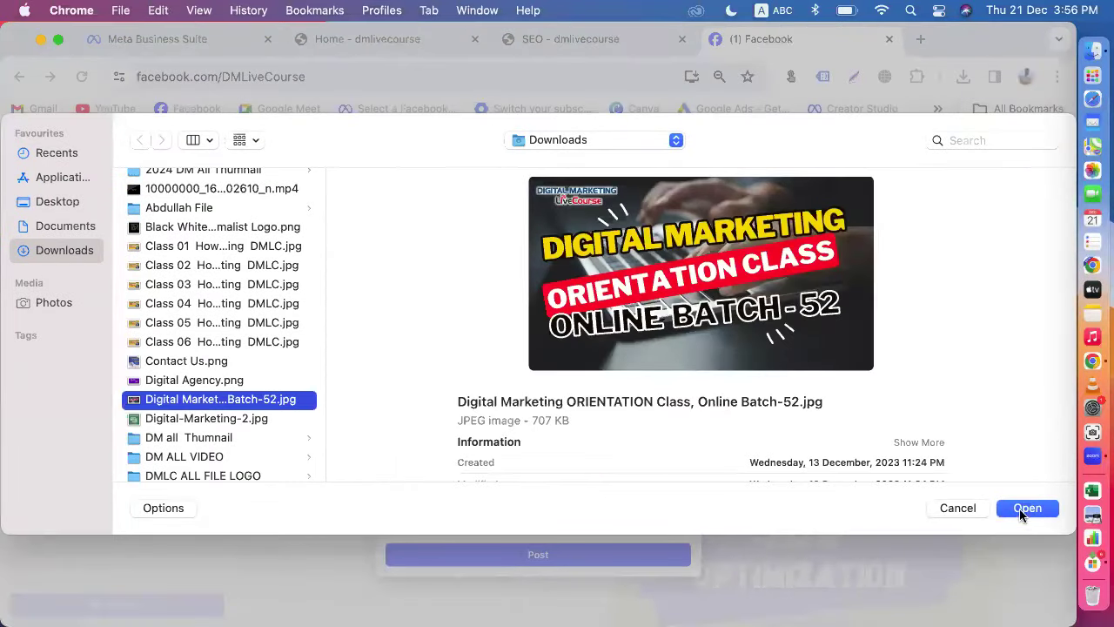
click(1025, 508)
scroll(532, 365, down, 1)
scroll(532, 365, down, 3)
scroll(529, 363, up, 2)
scroll(528, 363, up, 1)
Step: Add the Bengali freelancing-skills jpg (ফ্রিল্যান্সিং করার সহজ স্কিল) to the post
click(513, 268)
scroll(229, 407, down, 15)
click(172, 386)
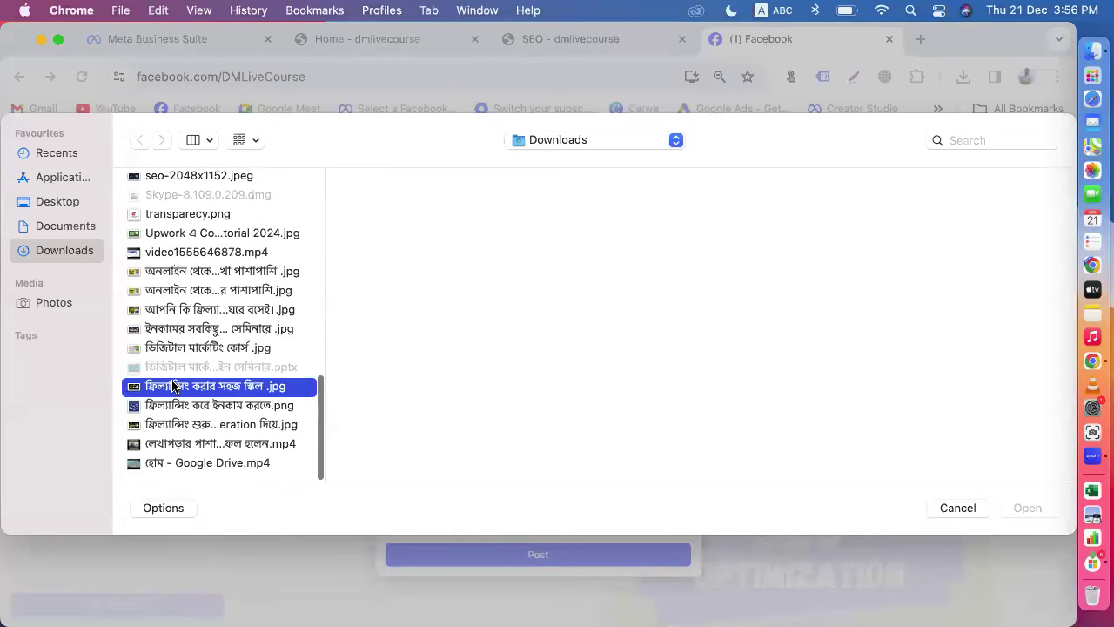
click(1010, 508)
scroll(620, 364, down, 5)
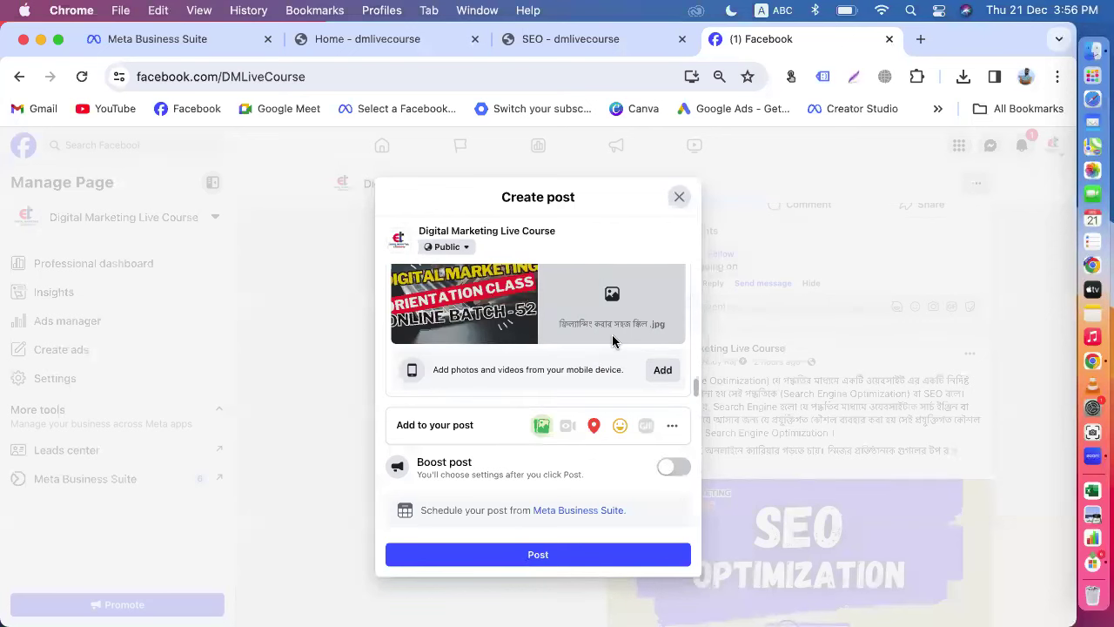
click(671, 425)
Step: Add a Get messages button to the post with message boosting switched off
click(590, 381)
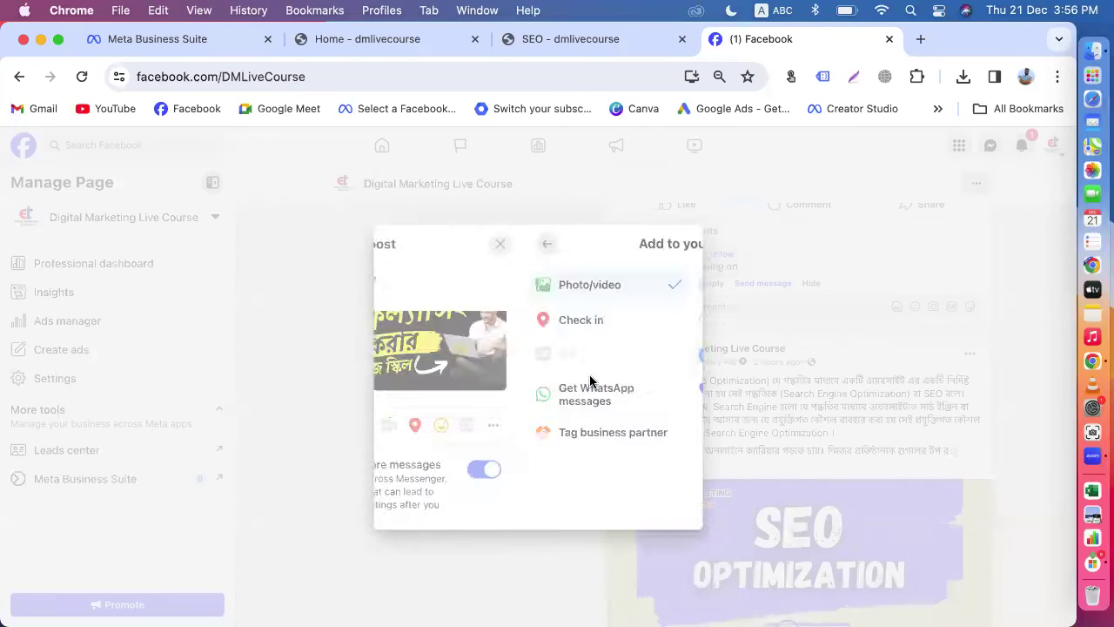
click(659, 424)
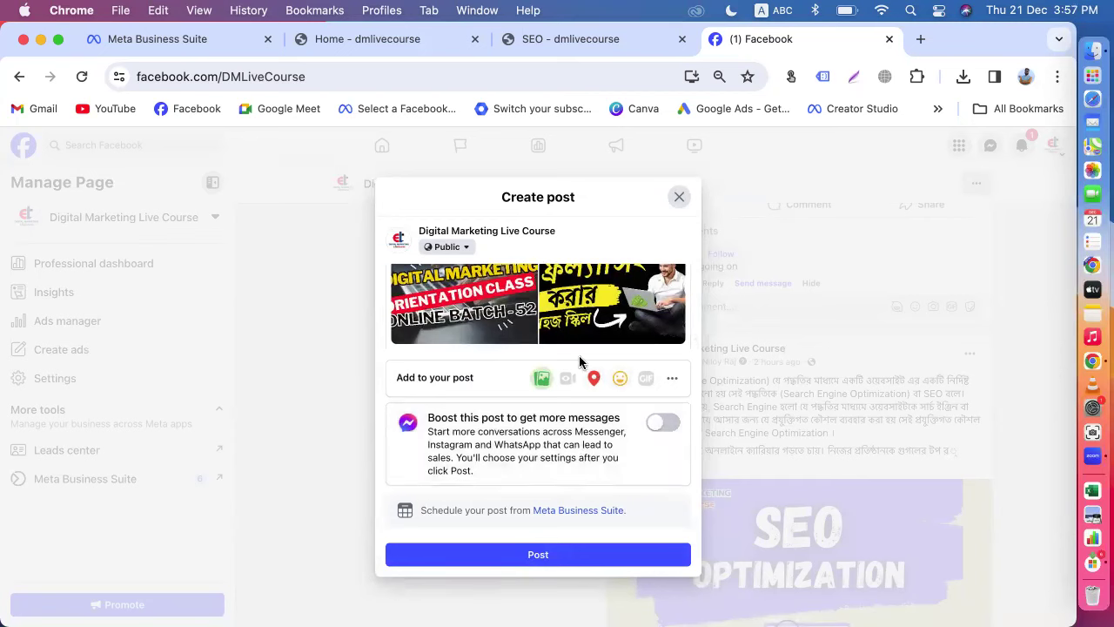
scroll(545, 333, down, 3)
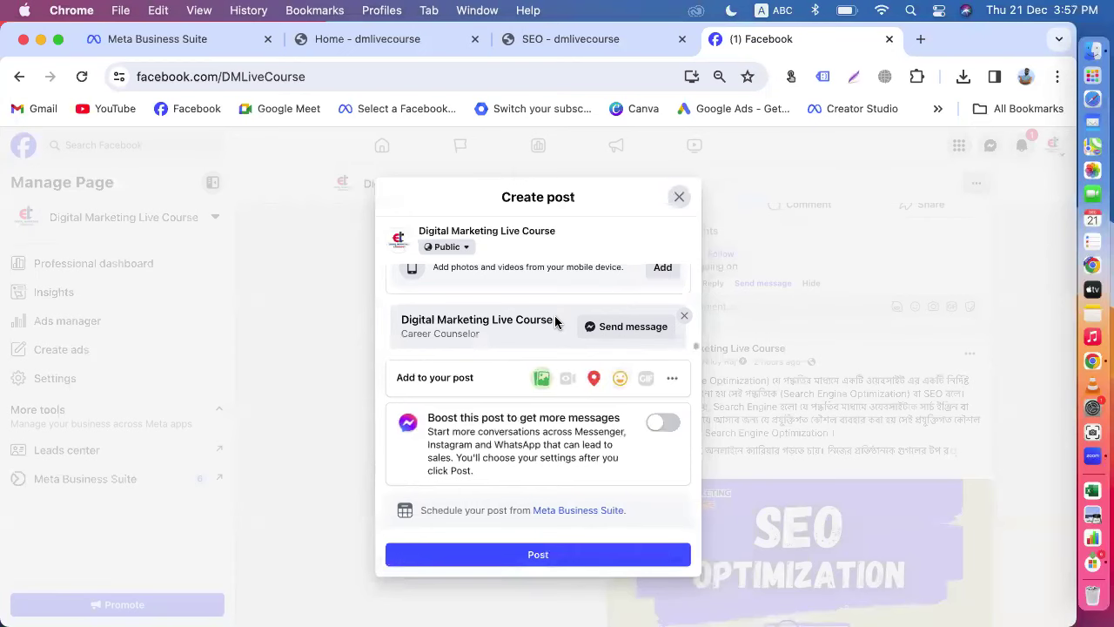
click(150, 43)
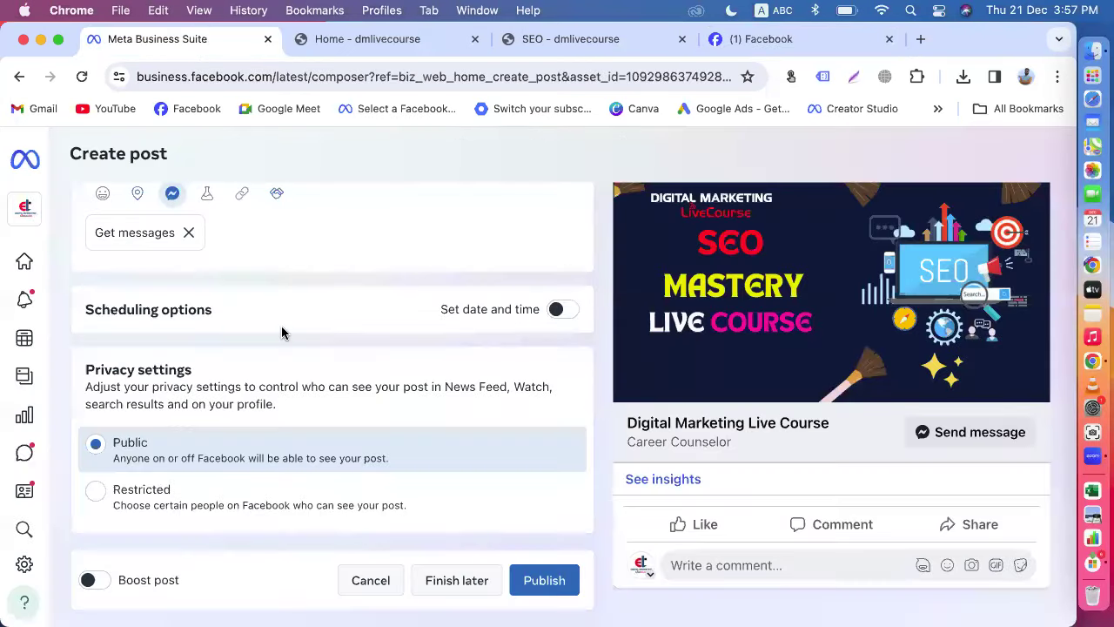
scroll(282, 331, up, 3)
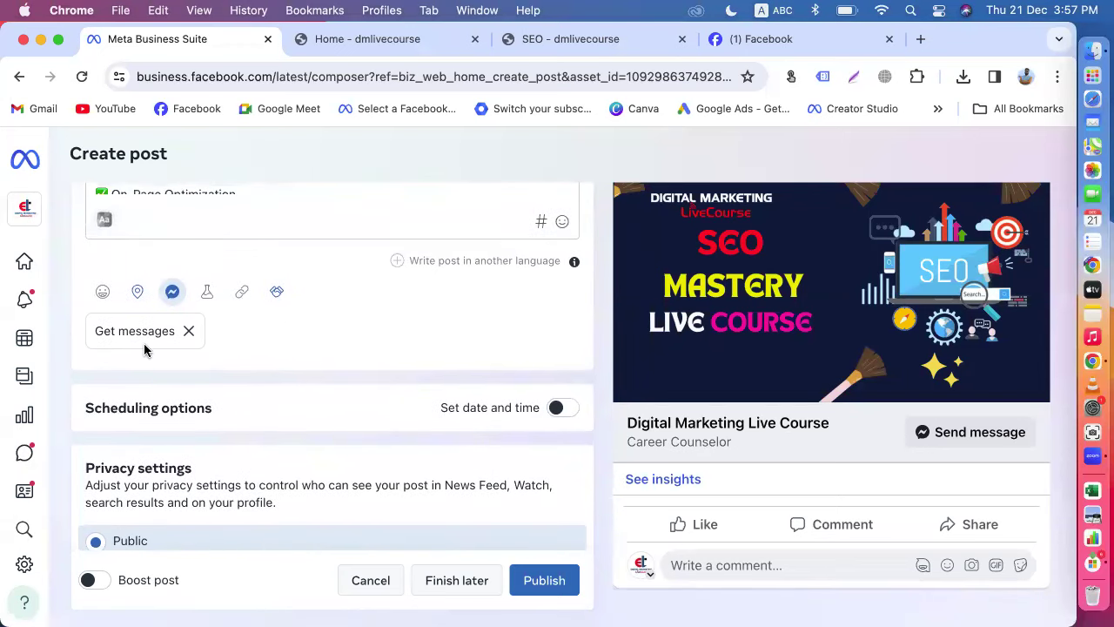
scroll(299, 427, up, 5)
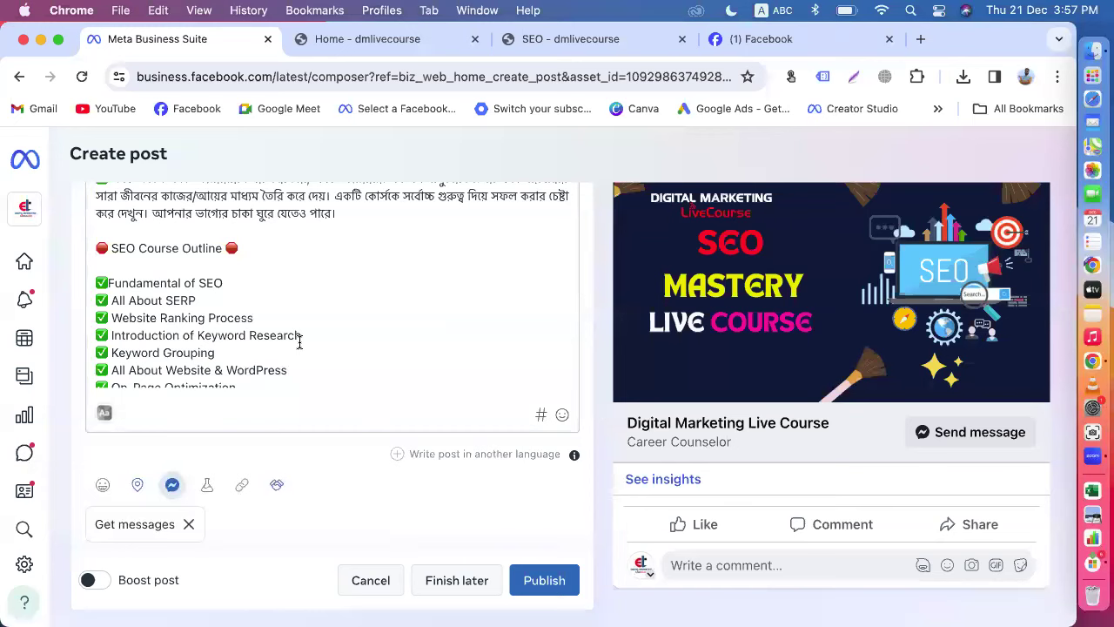
scroll(299, 340, down, 8)
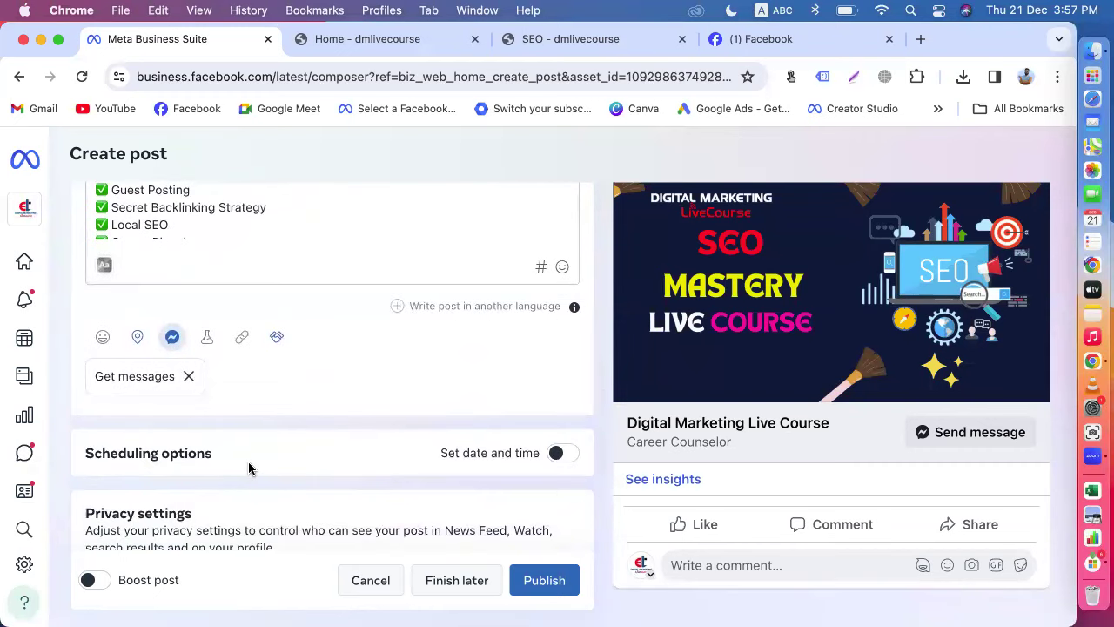
scroll(311, 398, up, 3)
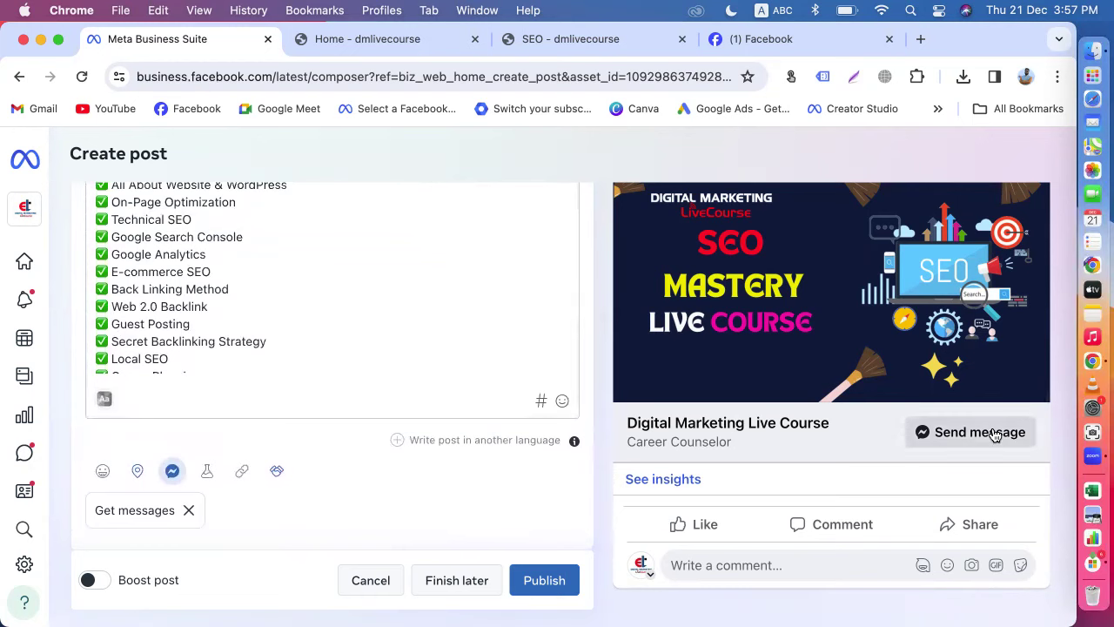
click(799, 38)
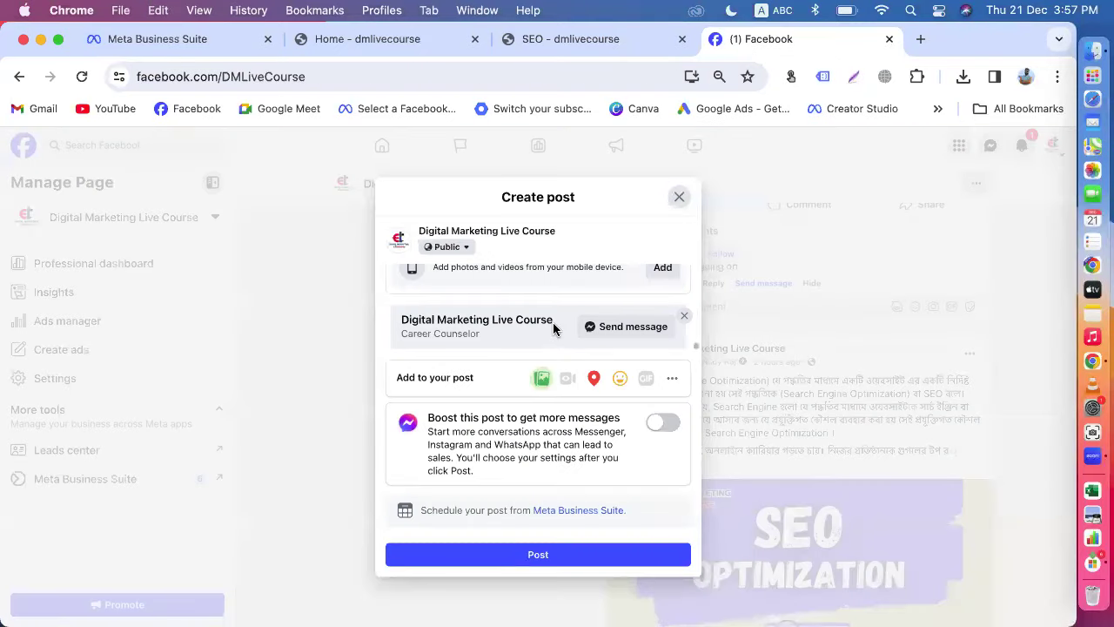
click(154, 39)
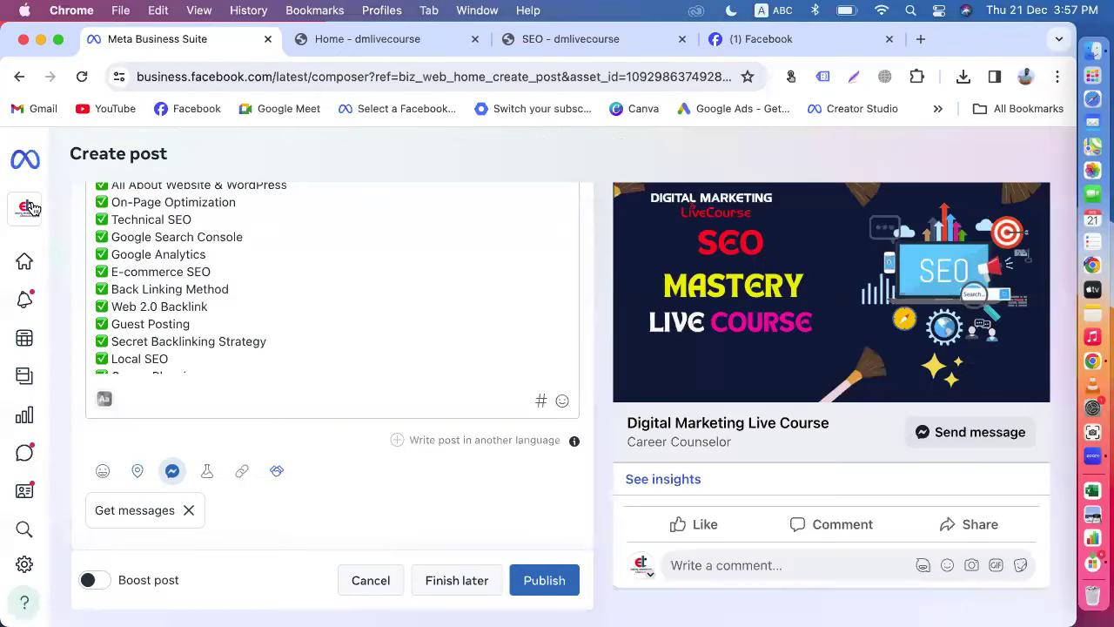
mouse_move(58, 199)
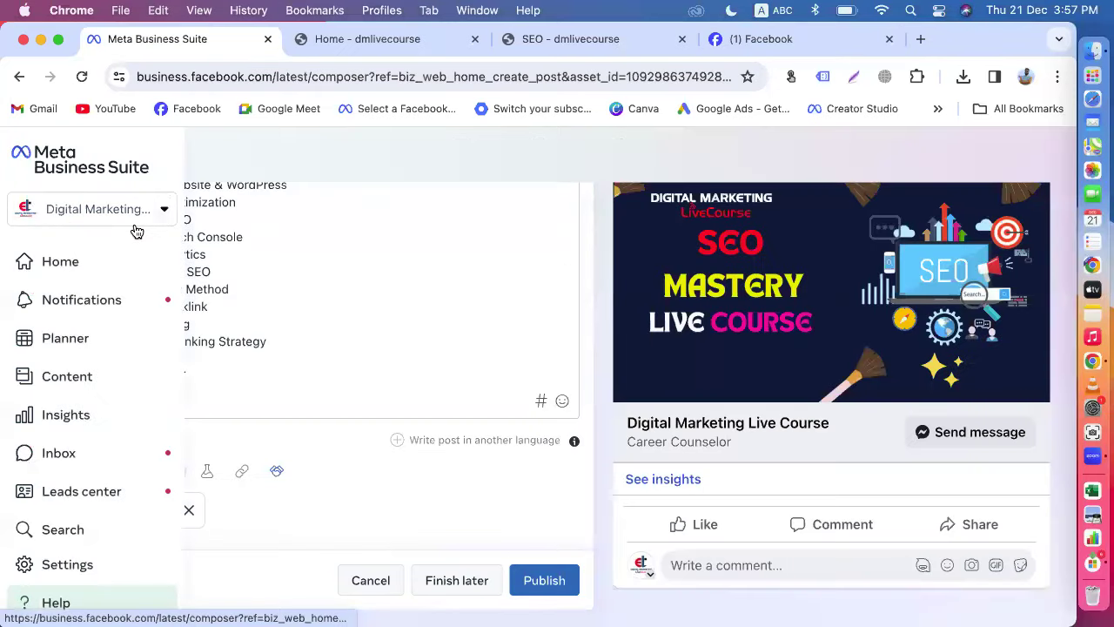
click(738, 38)
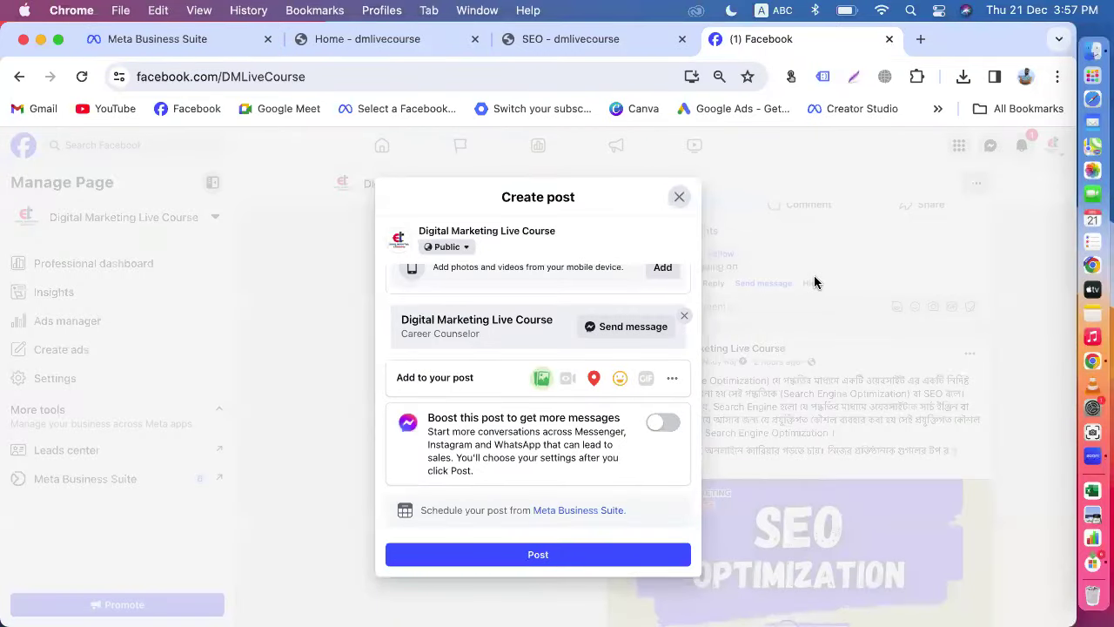
click(136, 52)
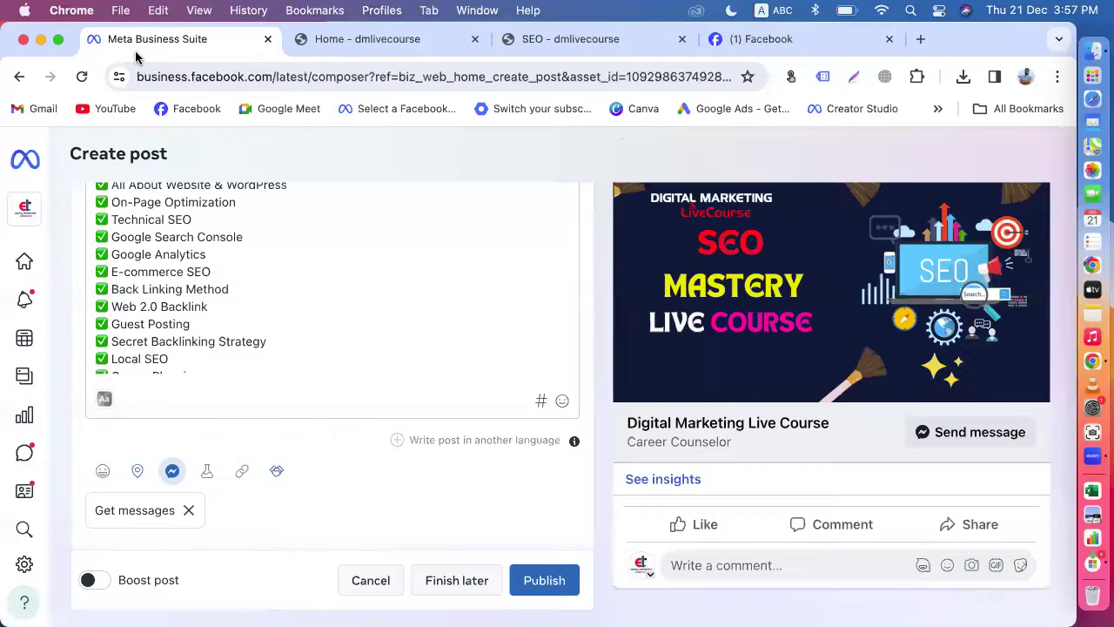
Step: Check the business account chooser and the SEO Mastery draft's settings, then return to Facebook
click(38, 218)
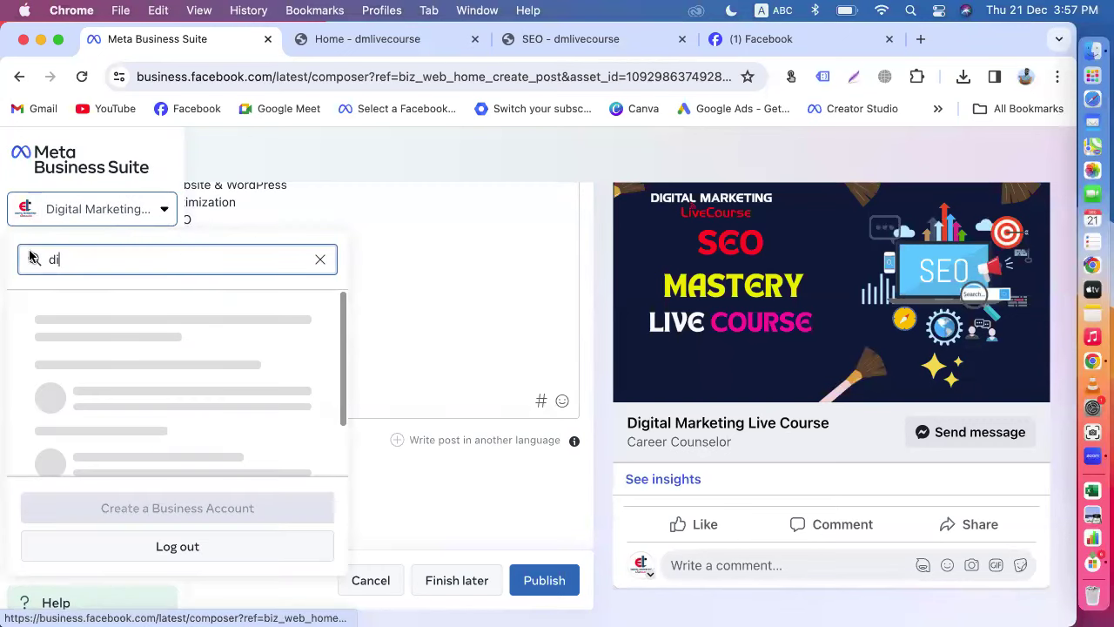
click(426, 302)
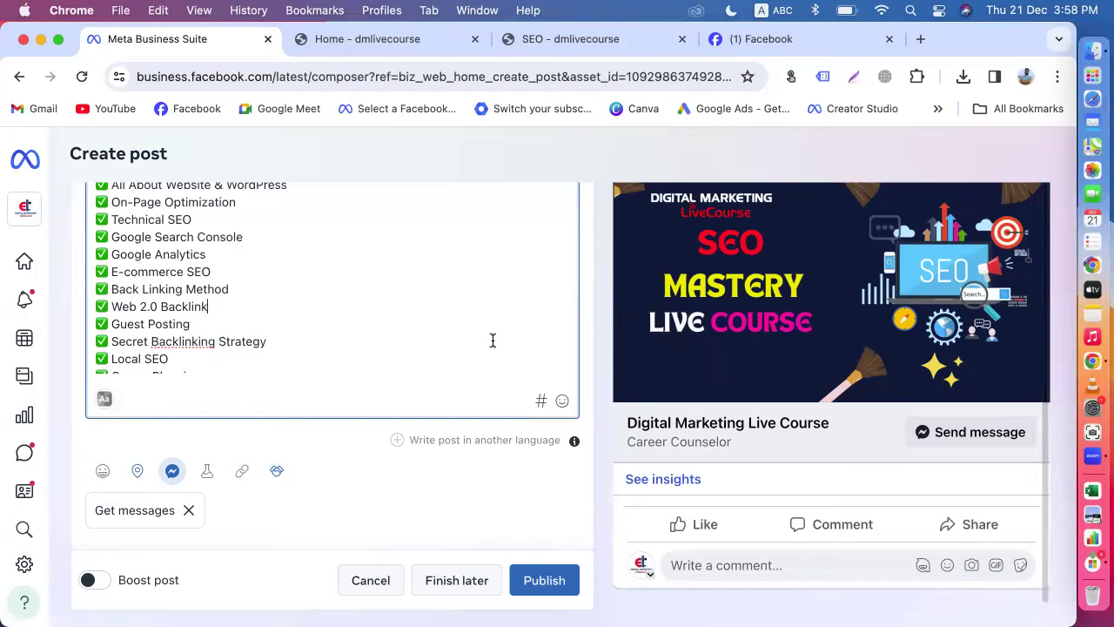
scroll(493, 340, up, 8)
scroll(492, 345, up, 1)
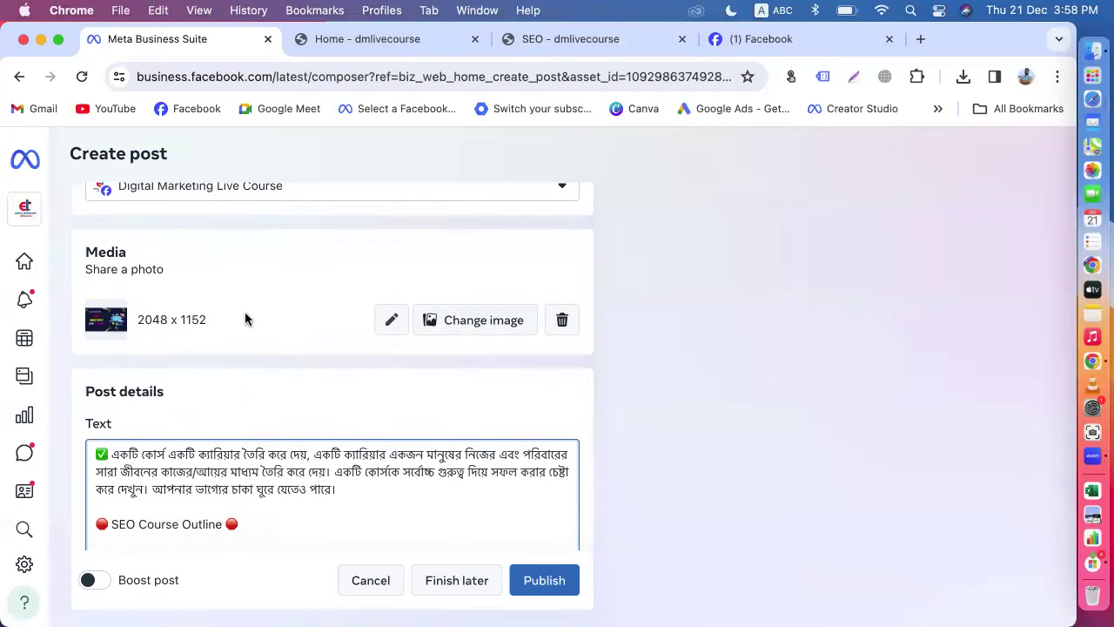
scroll(245, 319, down, 10)
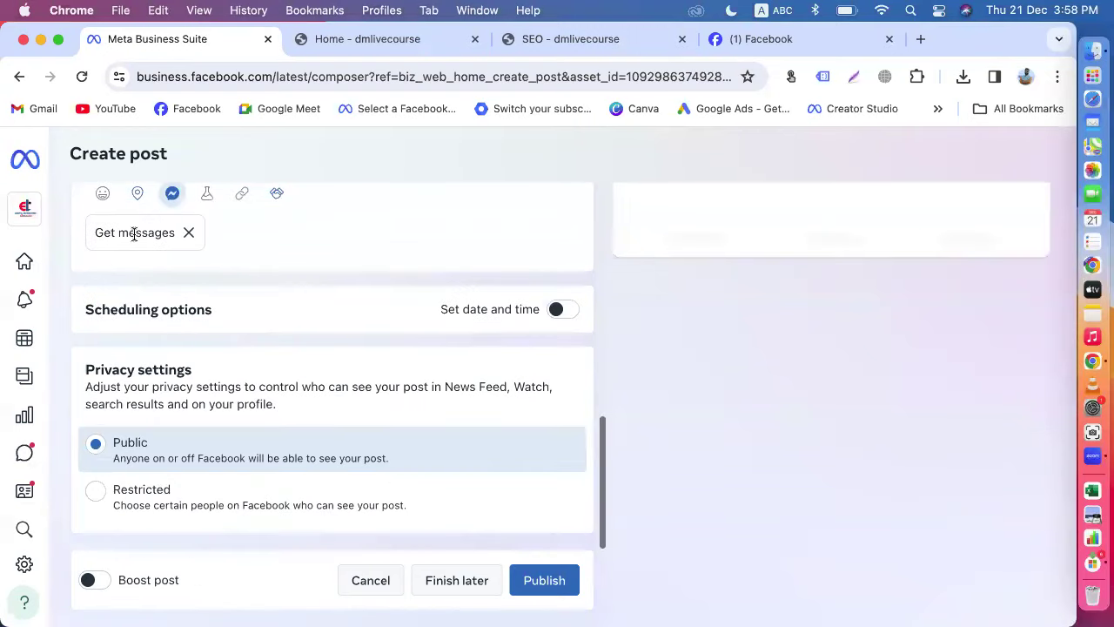
scroll(330, 282, up, 3)
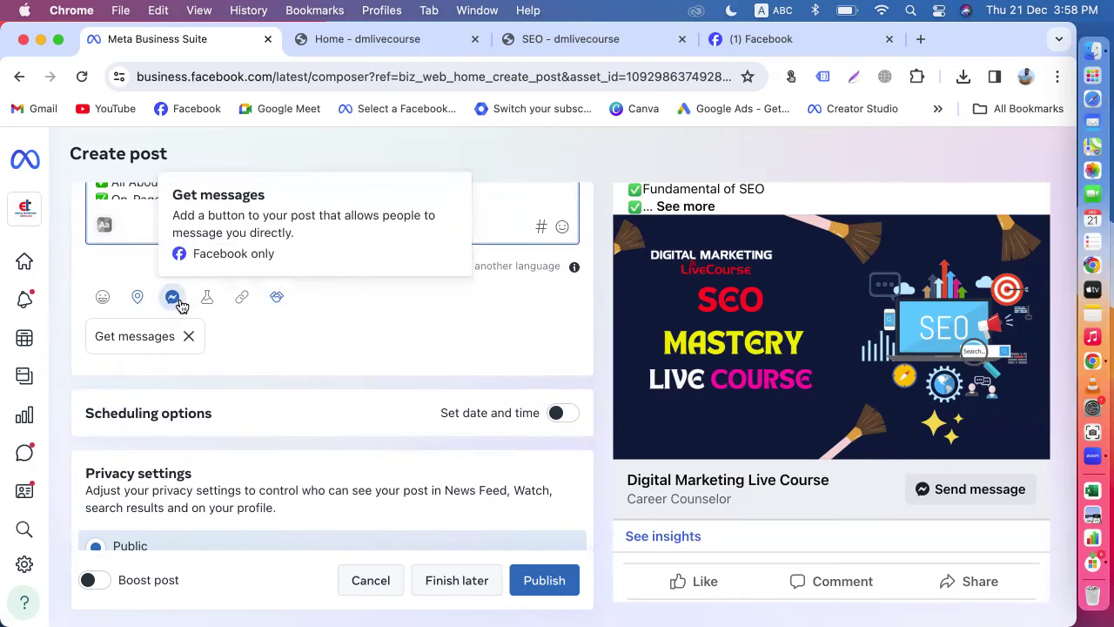
scroll(304, 375, up, 2)
scroll(279, 307, up, 2)
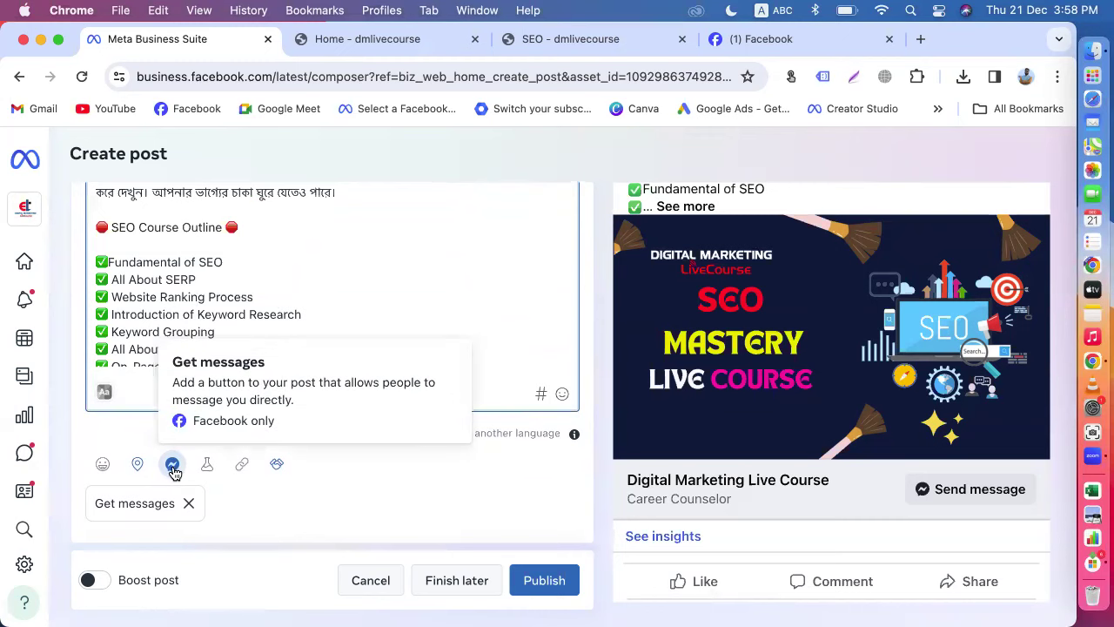
click(766, 38)
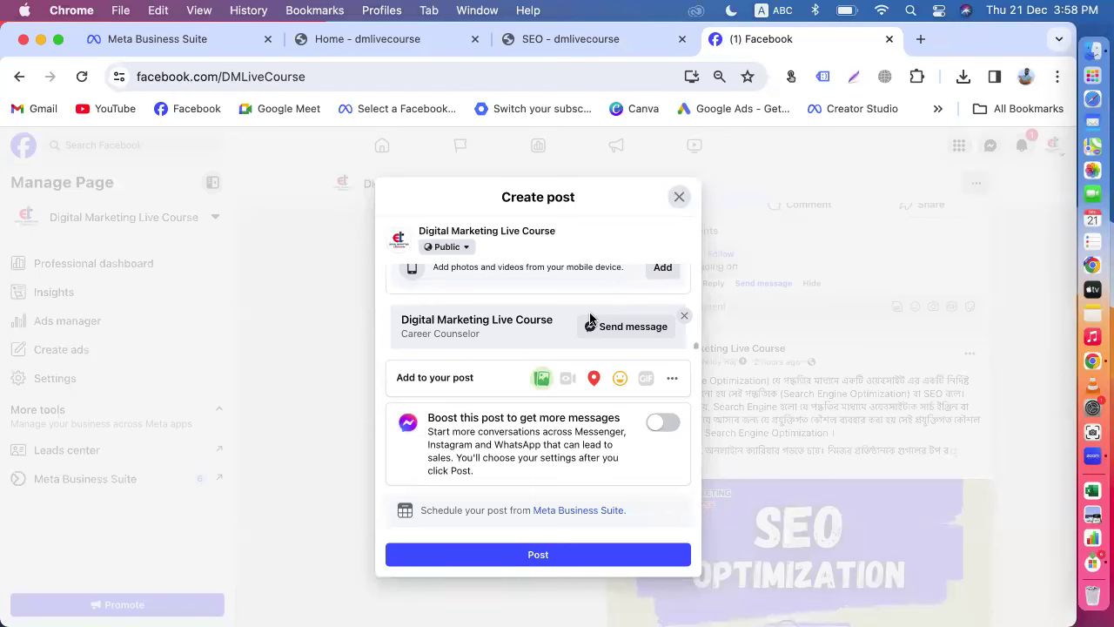
Step: Check the post's extra options, then open the Meta Business Suite planner in a new tab
click(674, 381)
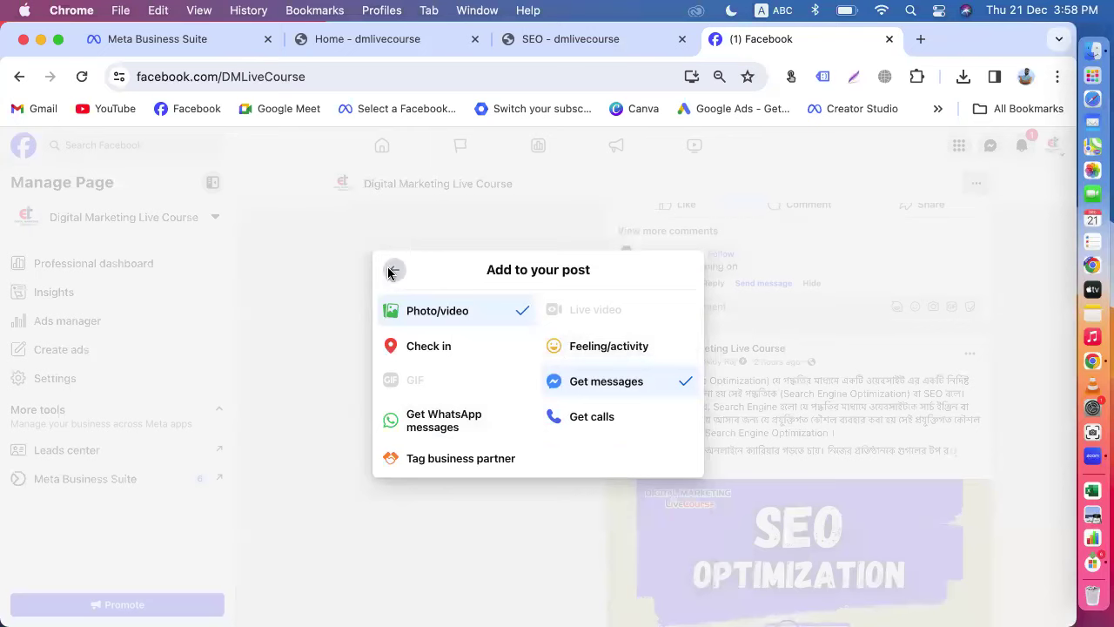
click(392, 270)
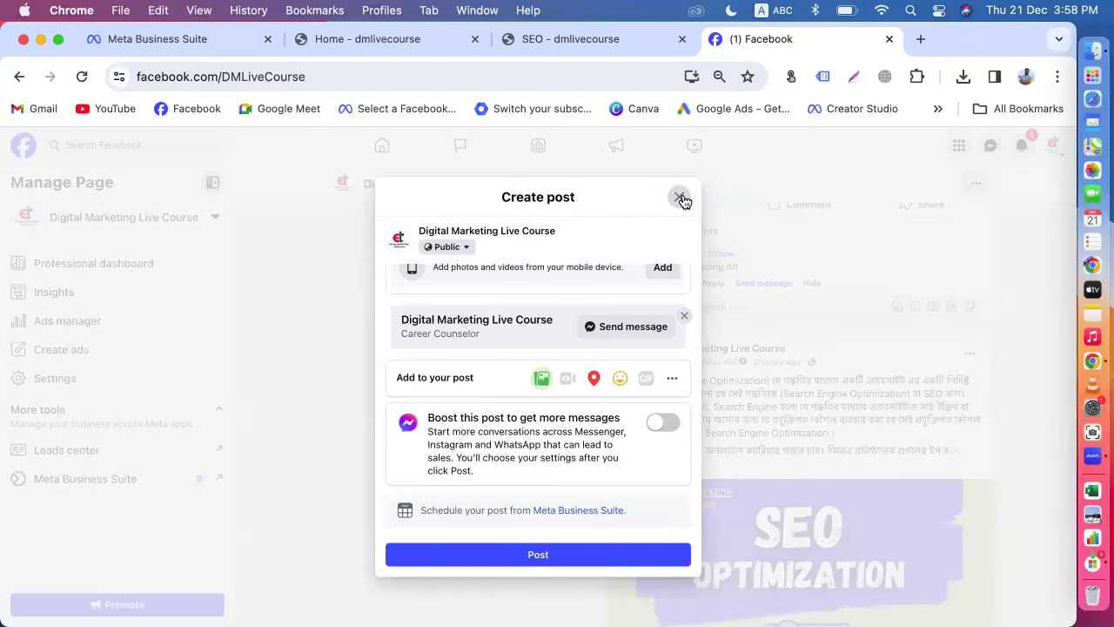
click(560, 513)
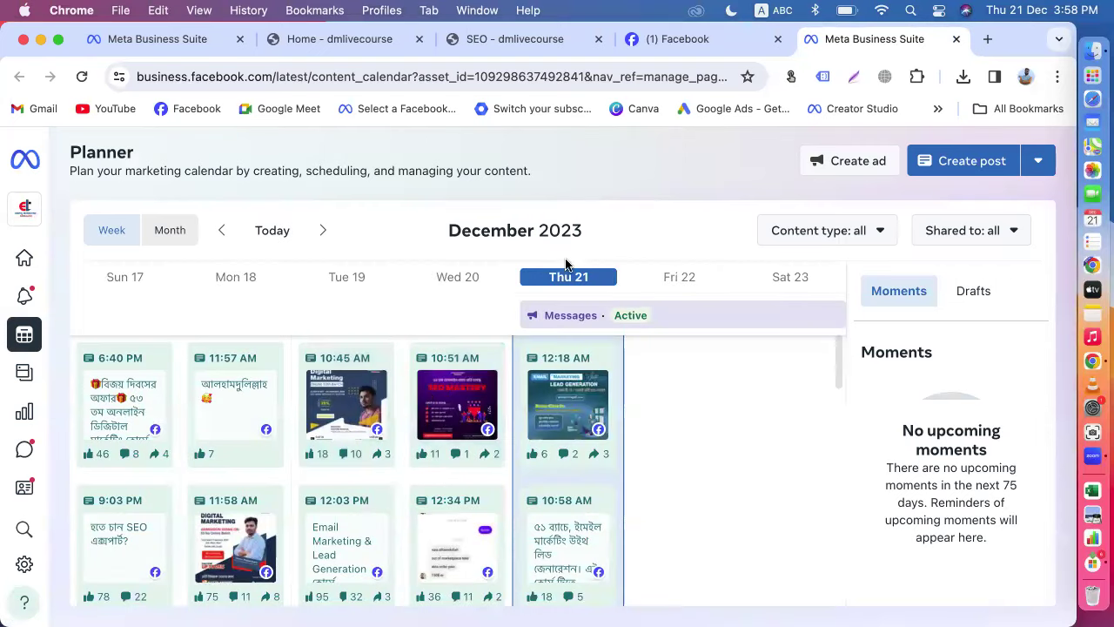
Step: Close the planner tab and discard the unfinished Facebook post, heading to the home feed
click(955, 39)
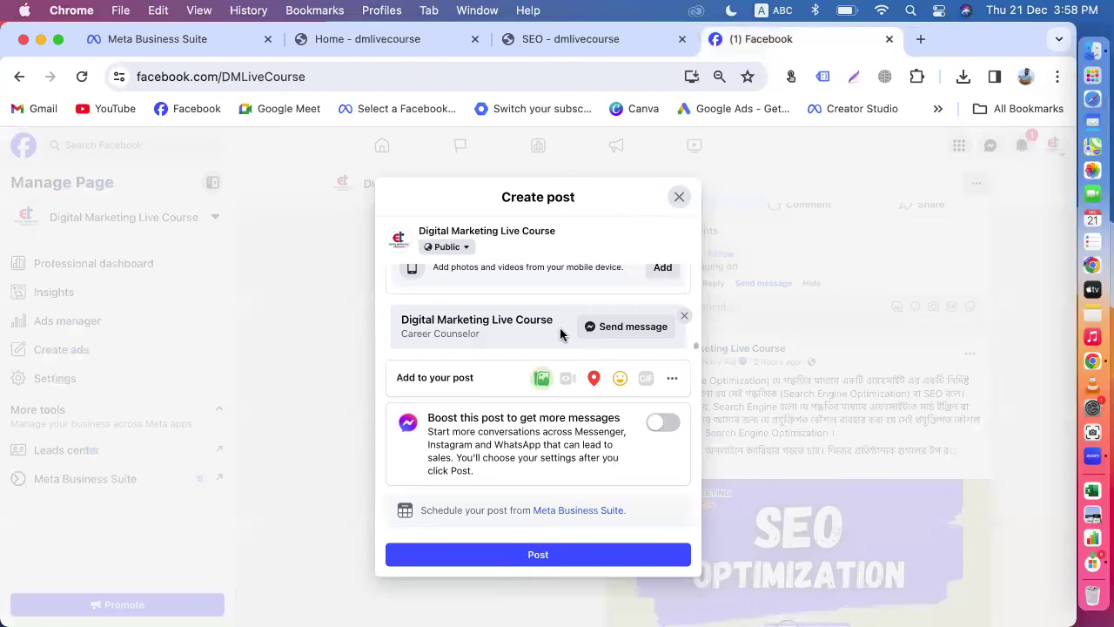
scroll(560, 333, up, 5)
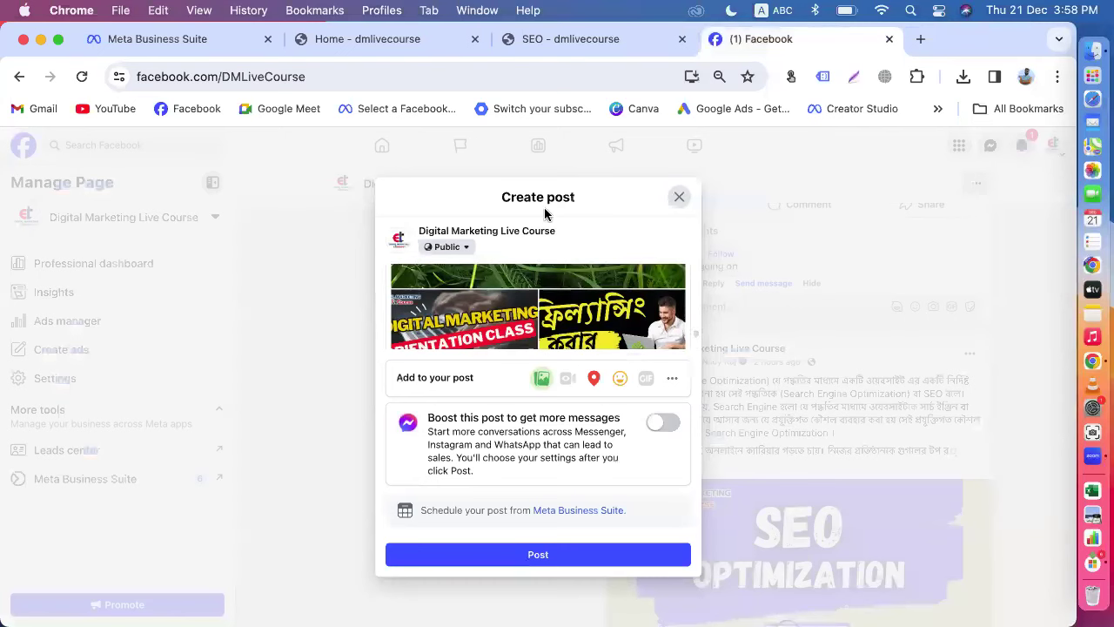
click(672, 199)
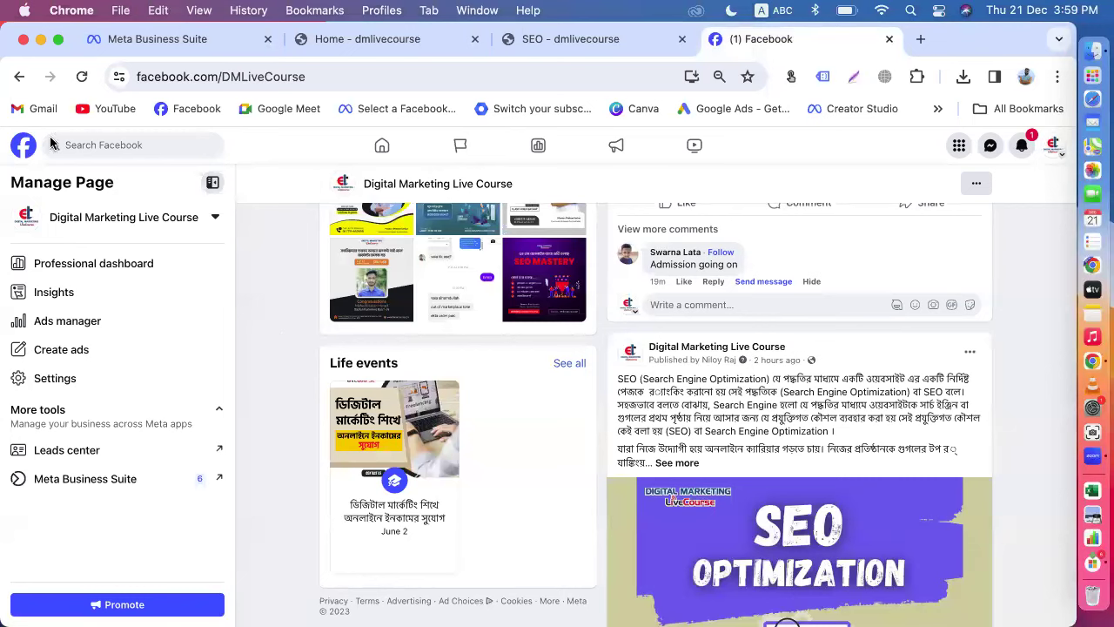
click(24, 152)
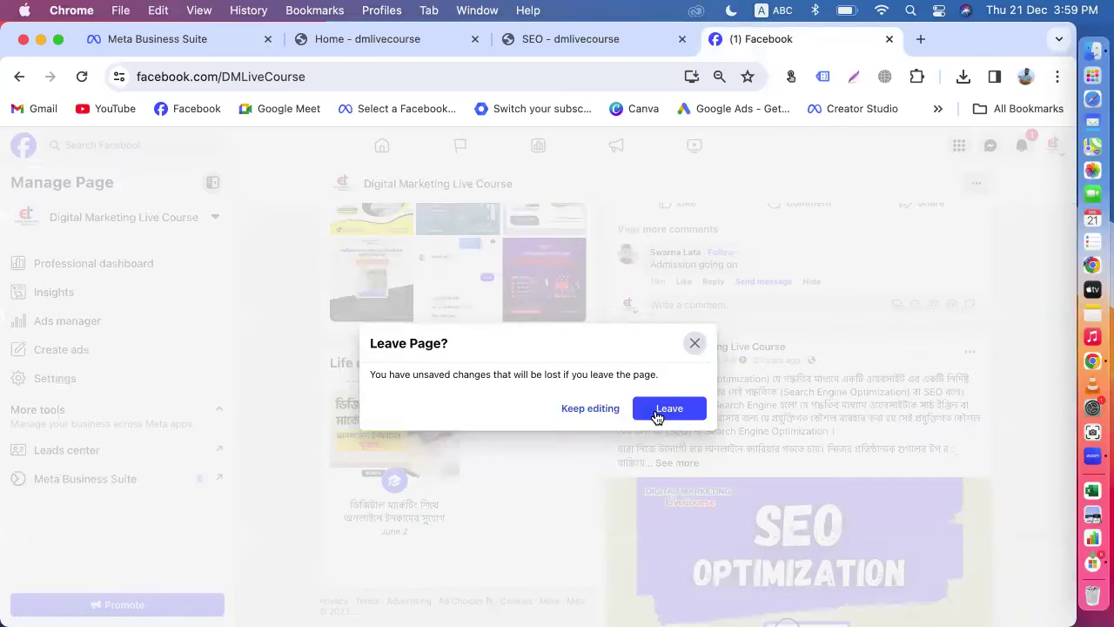
click(659, 413)
Step: Zoom the Facebook page in from Chrome's menu until it reaches 100%
click(1057, 77)
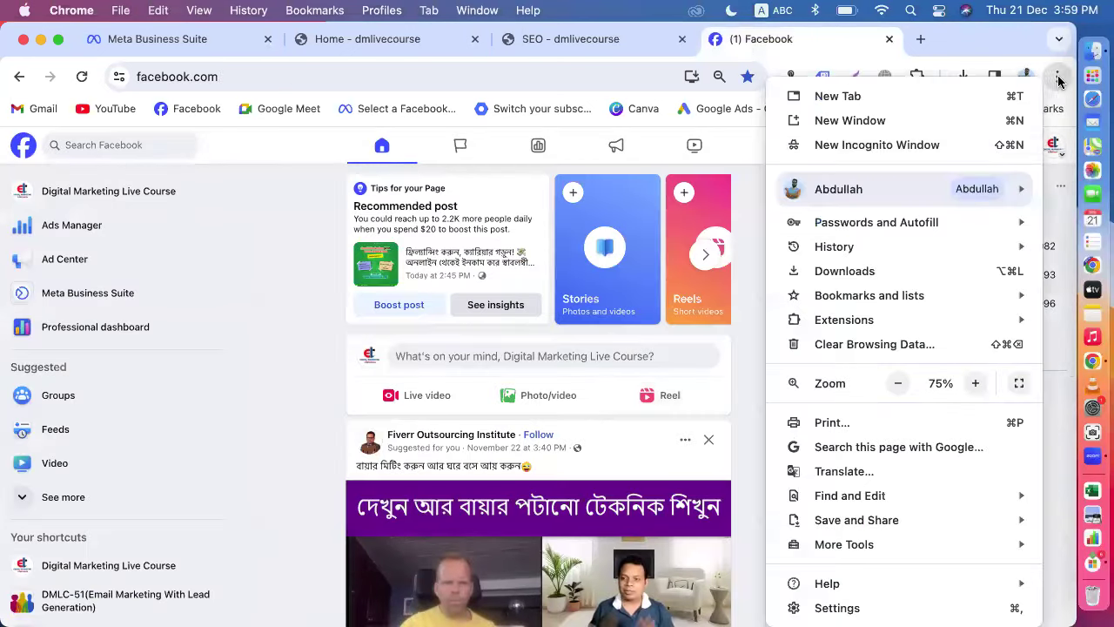
click(975, 383)
click(975, 383)
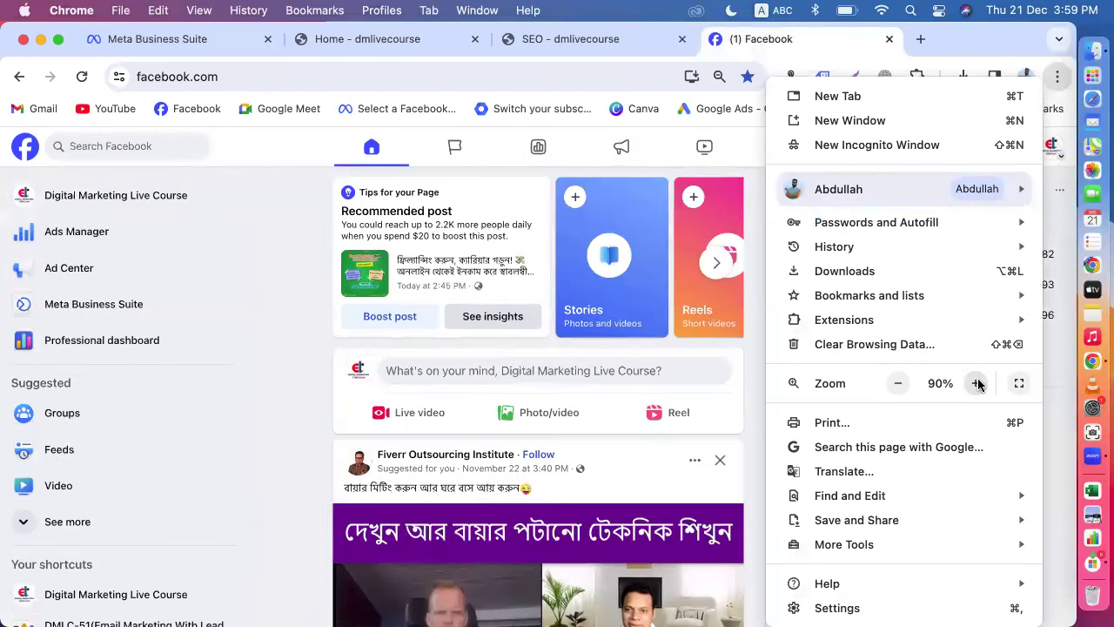
click(978, 384)
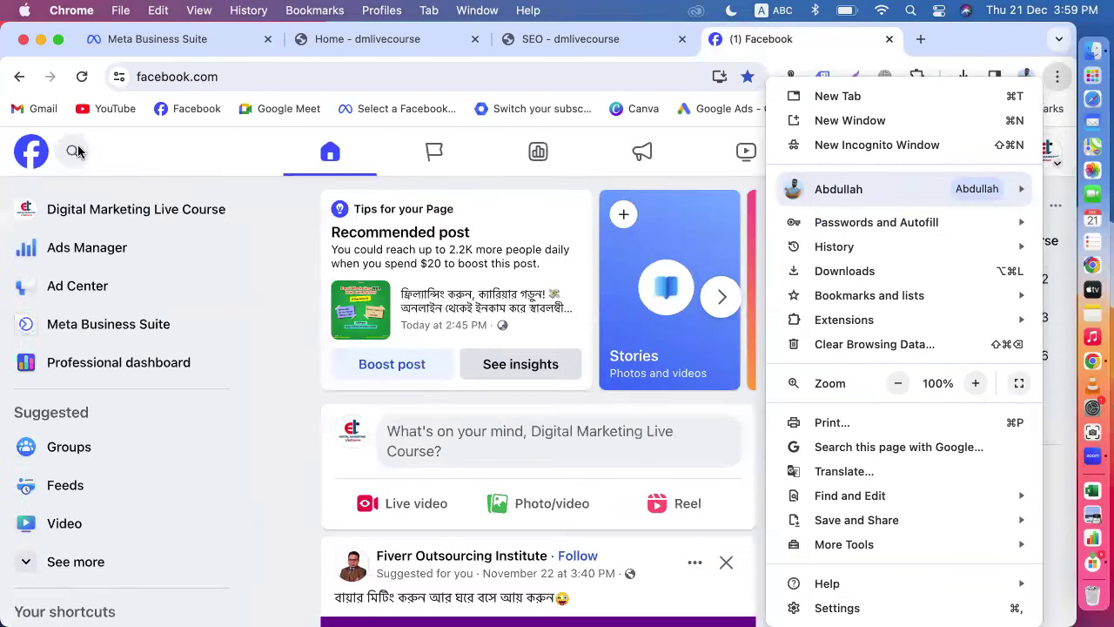
Step: Close the browser menu and go back to the Meta Business Suite post composer tab
click(76, 152)
click(76, 152)
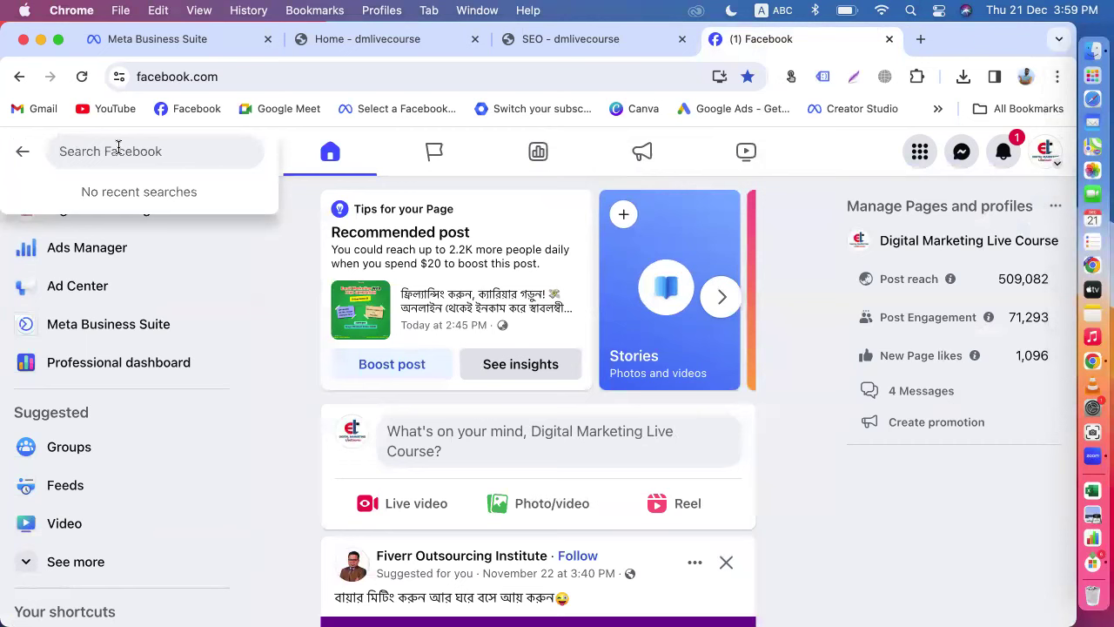
click(153, 42)
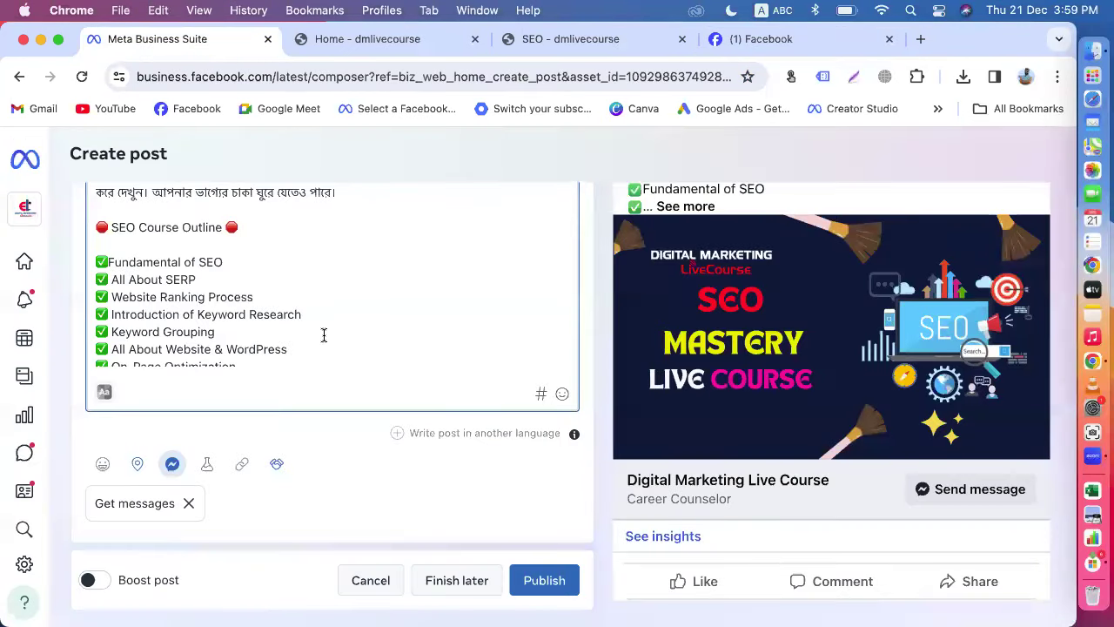
Step: Add blank lines after the caption's final Contact line, then bring up the # hashtag picker
scroll(324, 336, down, 10)
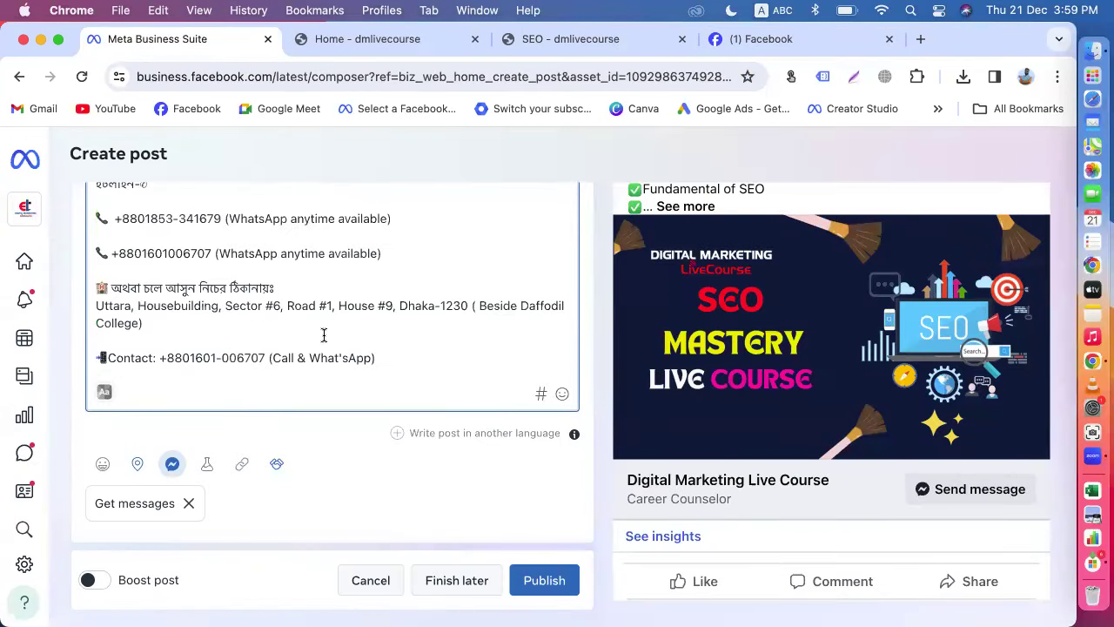
scroll(323, 335, down, 2)
click(386, 313)
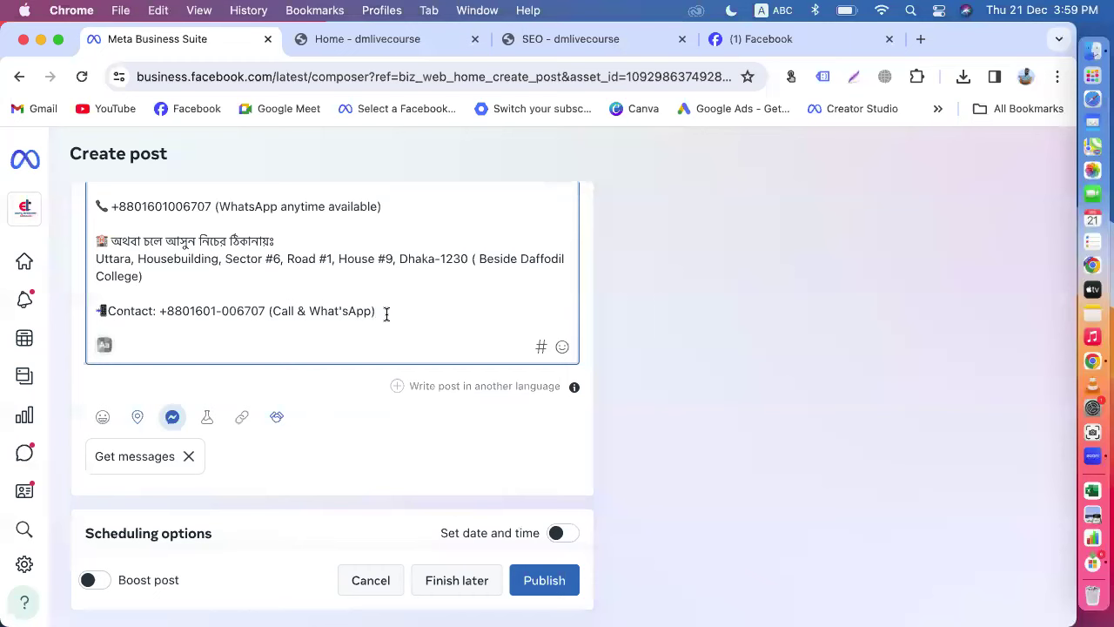
key(Return)
key(Return)
key(Return)
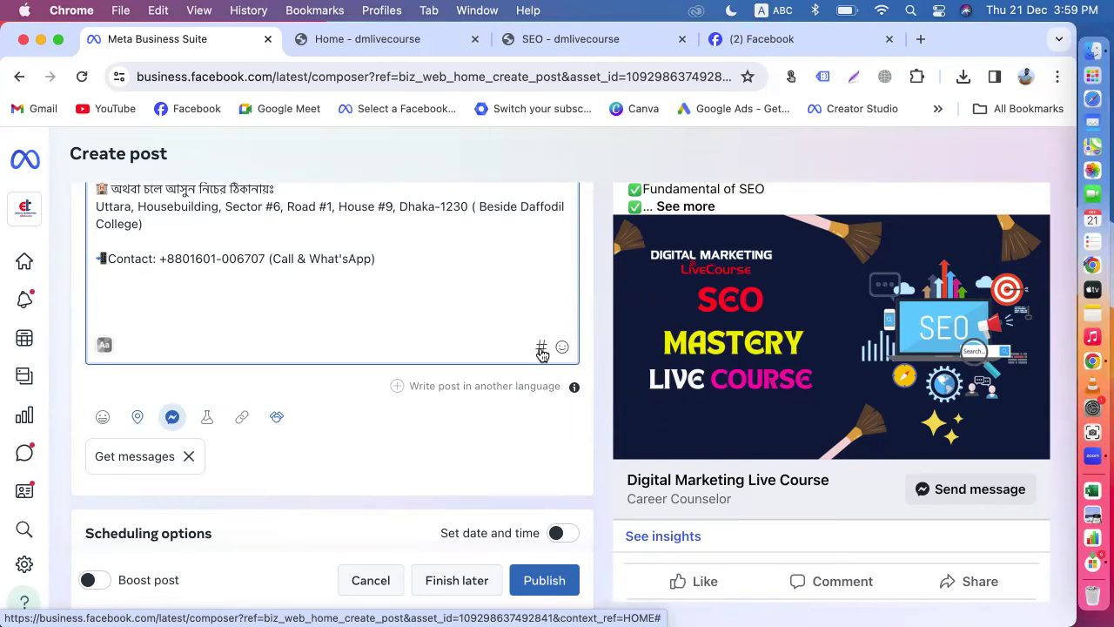
click(539, 350)
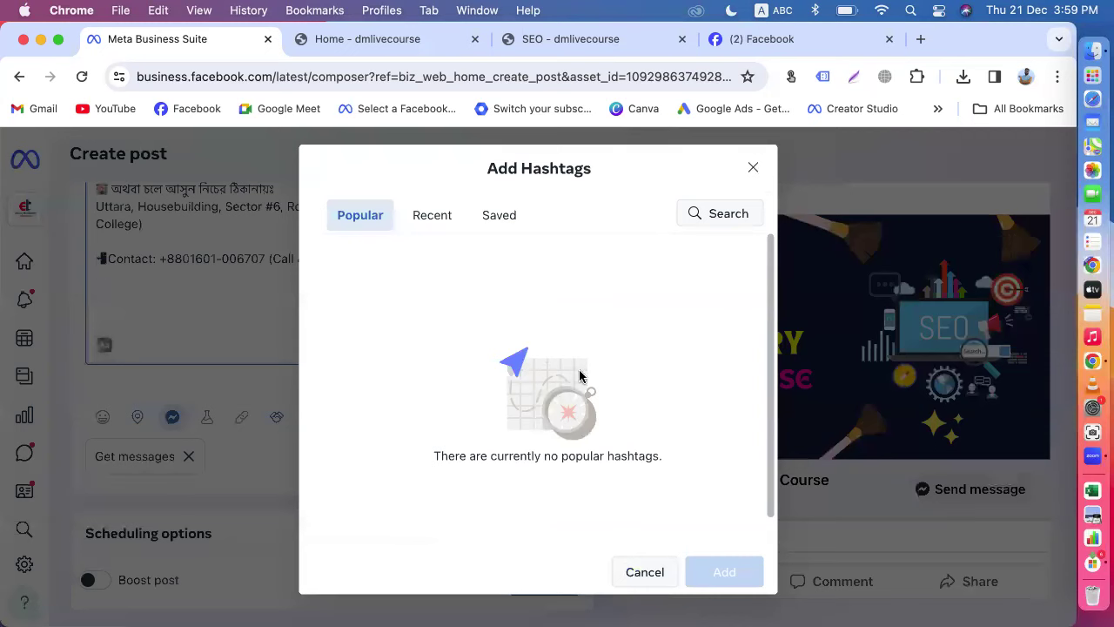
Step: Search the hashtag picker for 'seo' and select #seo and #seotips
click(721, 214)
text(seo)
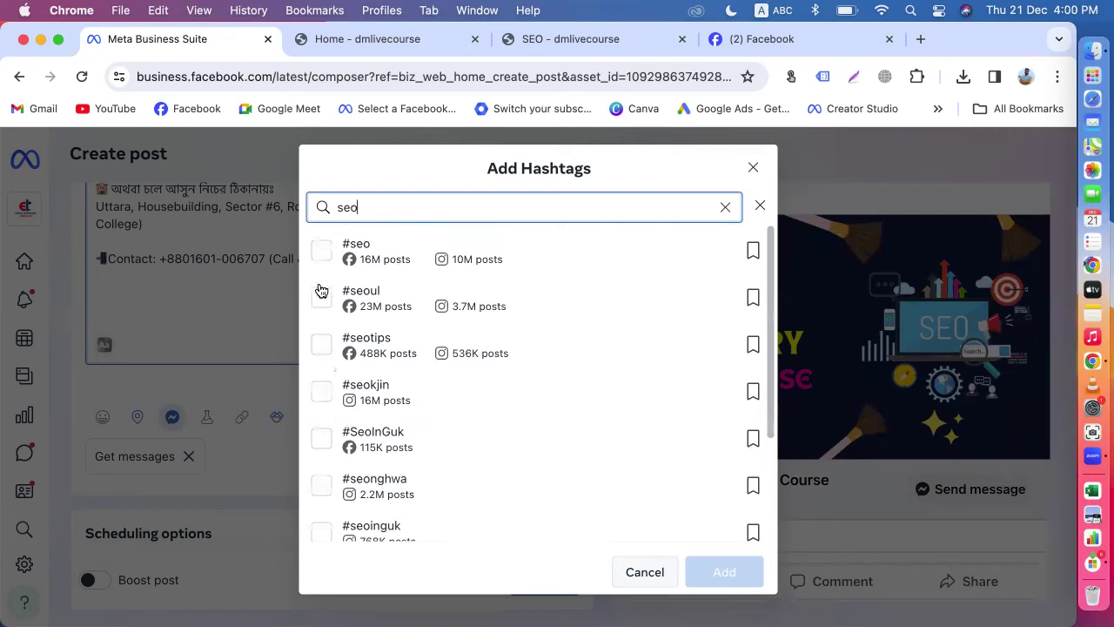
click(320, 252)
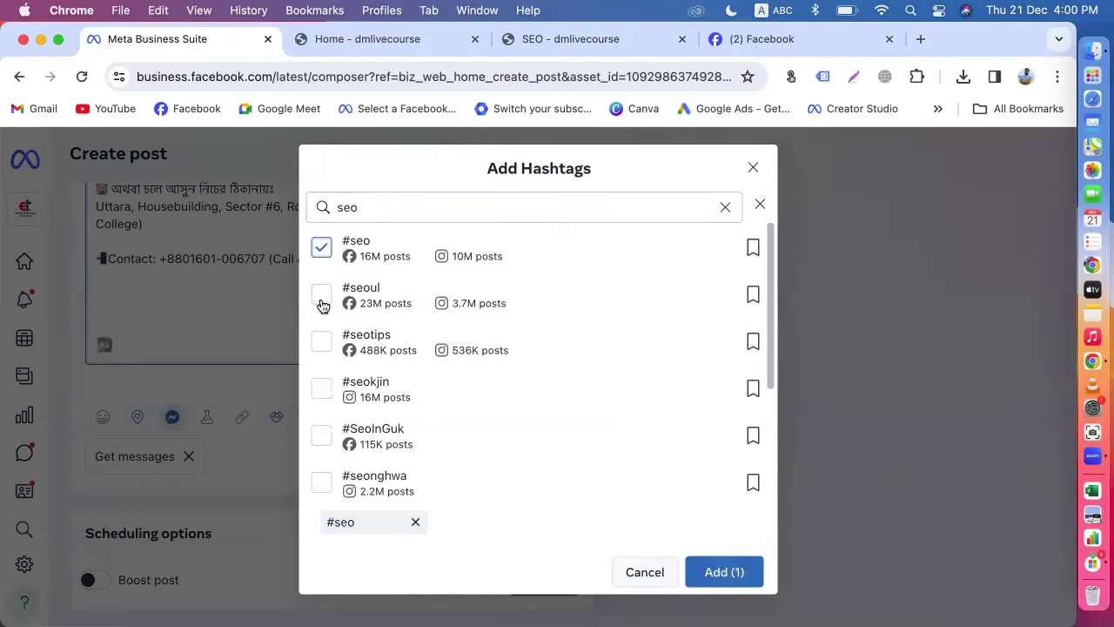
click(321, 346)
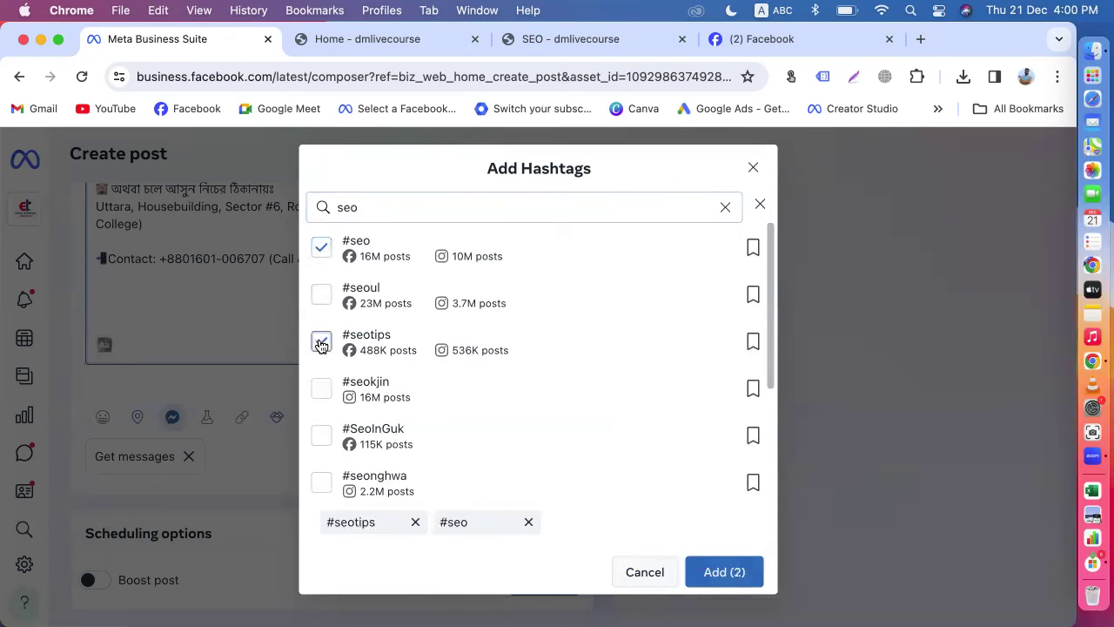
Step: Also select #seostrategy and #Seomarketing, then add all four hashtags to the post
scroll(320, 346, down, 3)
scroll(321, 346, down, 2)
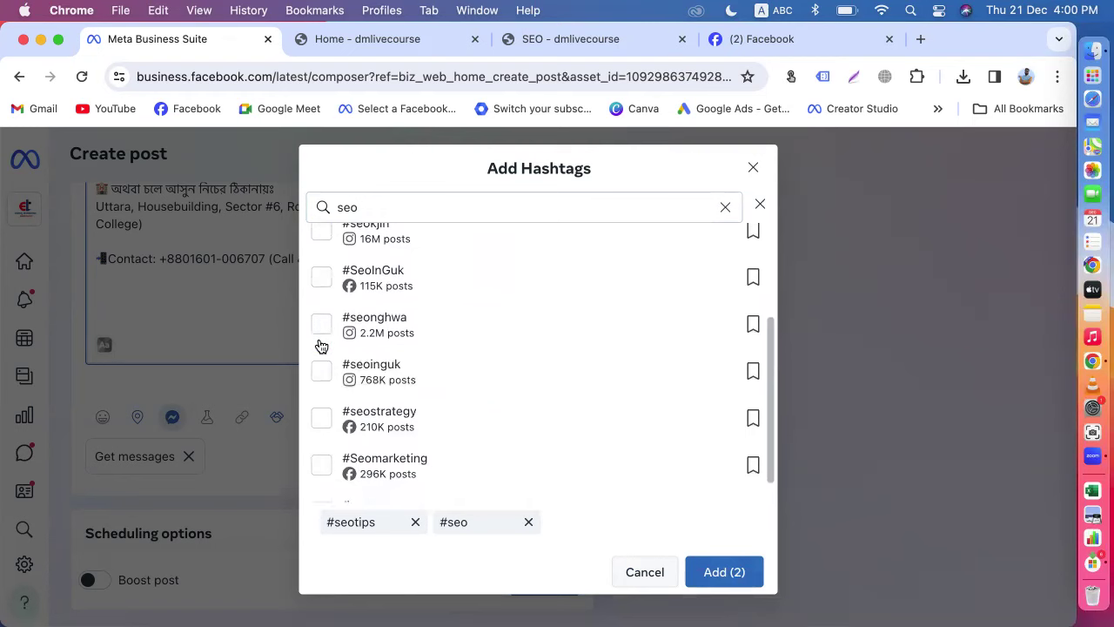
click(320, 396)
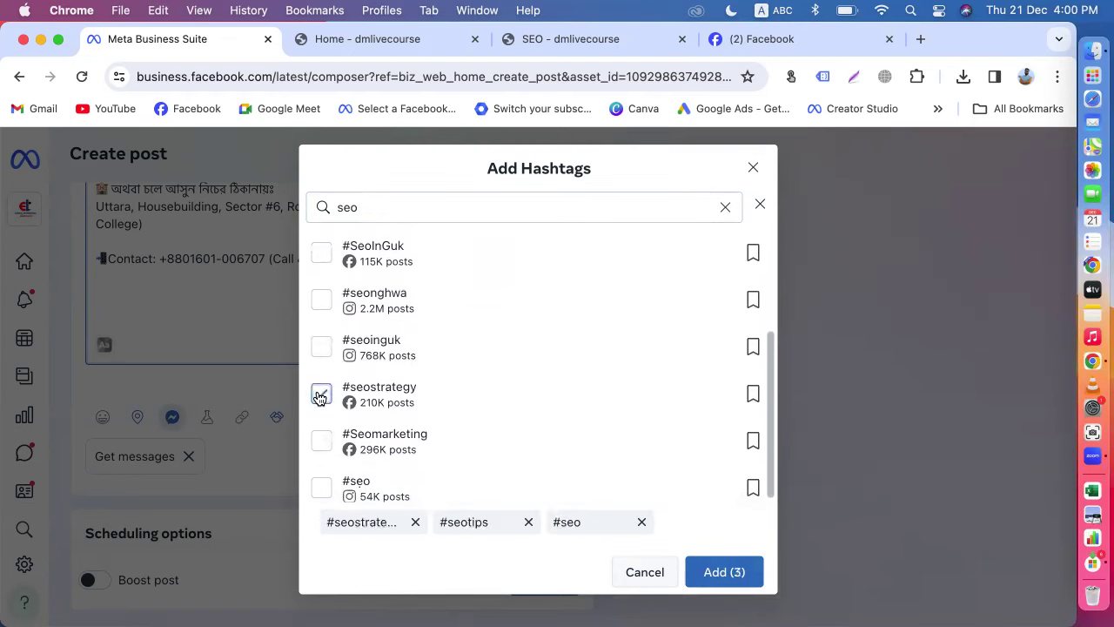
scroll(320, 390, down, 1)
click(321, 436)
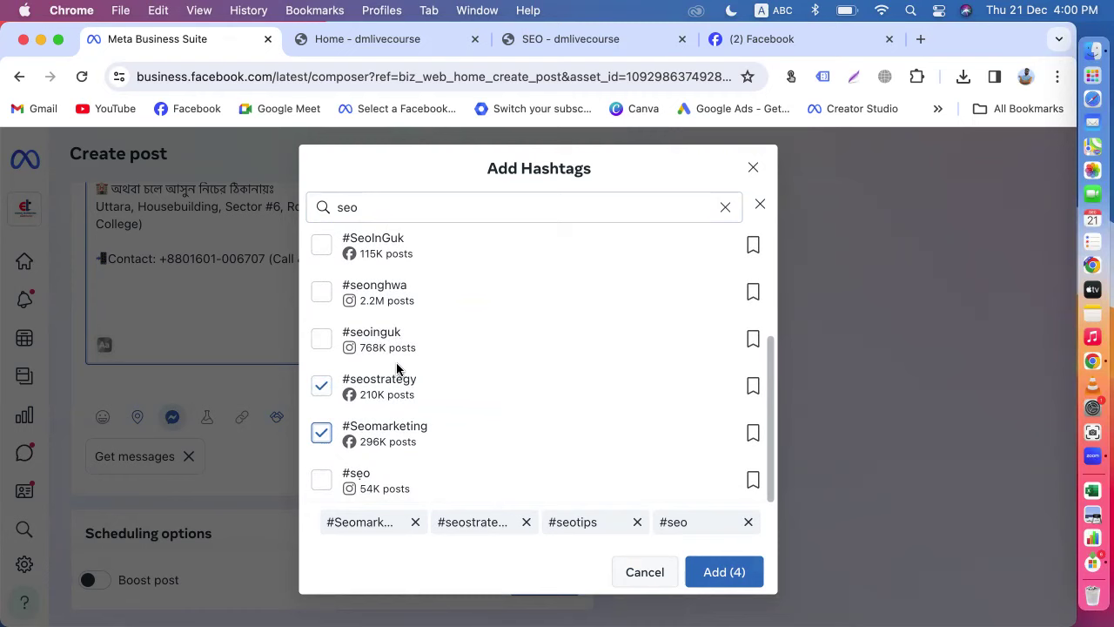
scroll(396, 368, up, 4)
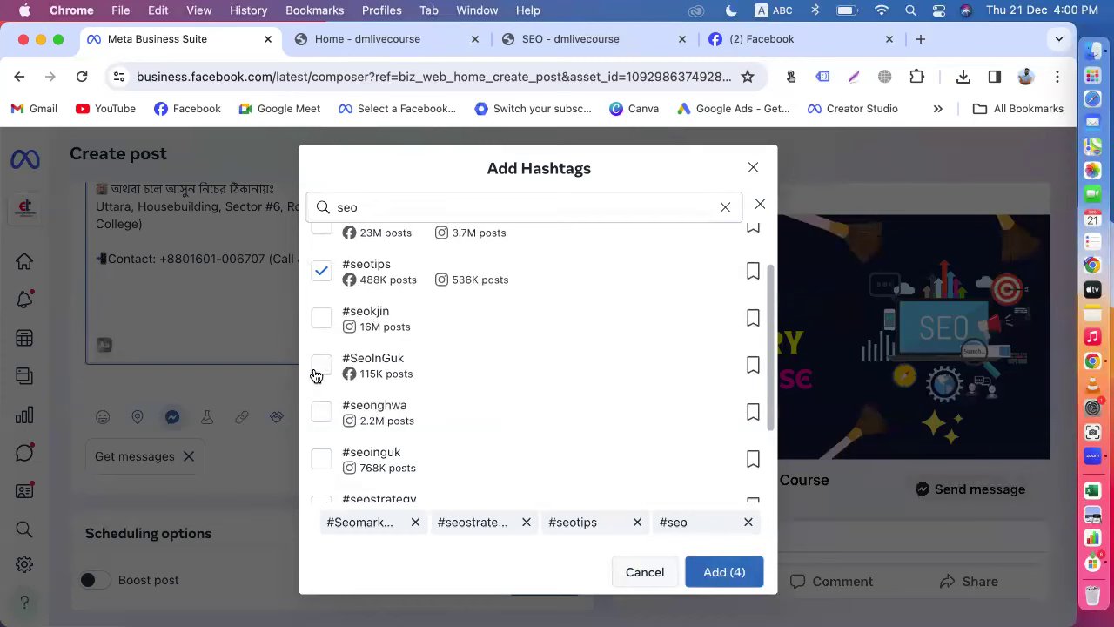
scroll(414, 310, up, 2)
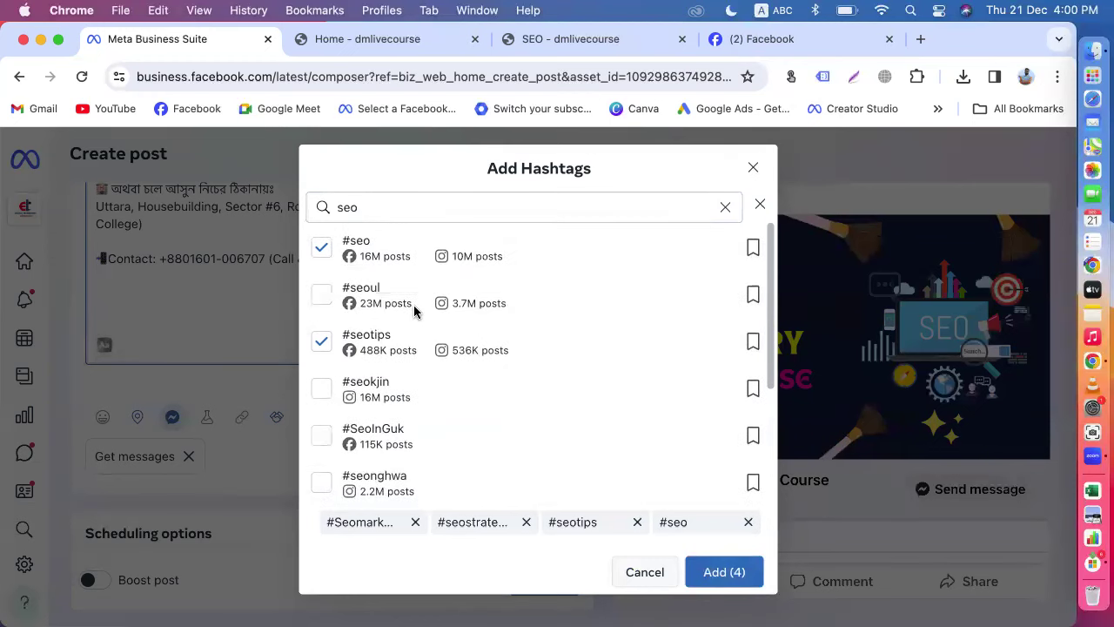
scroll(383, 303, down, 4)
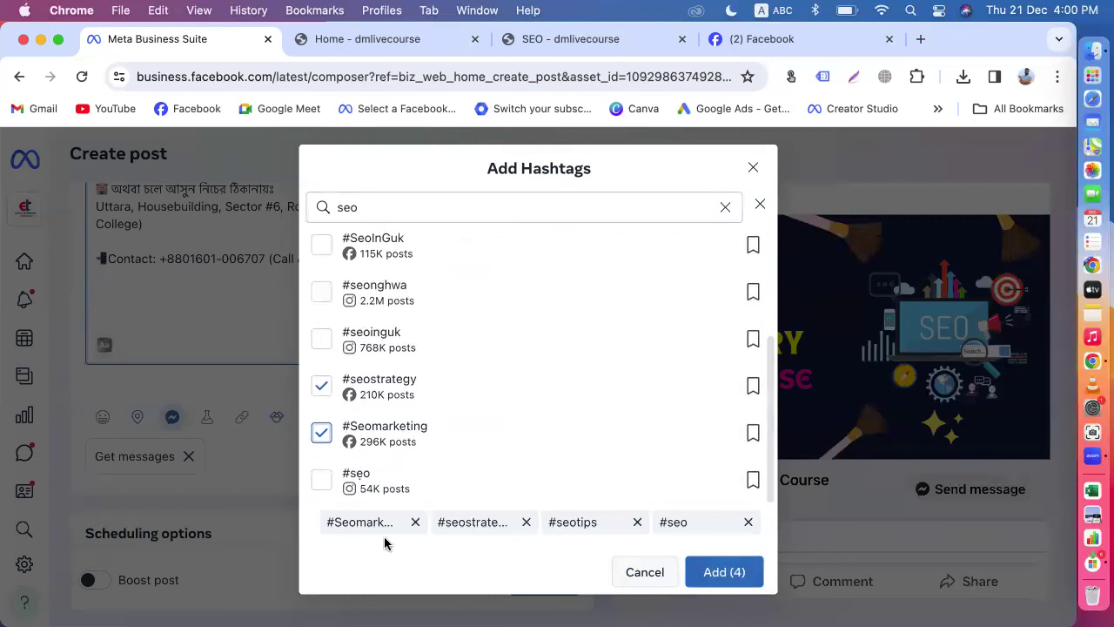
click(725, 572)
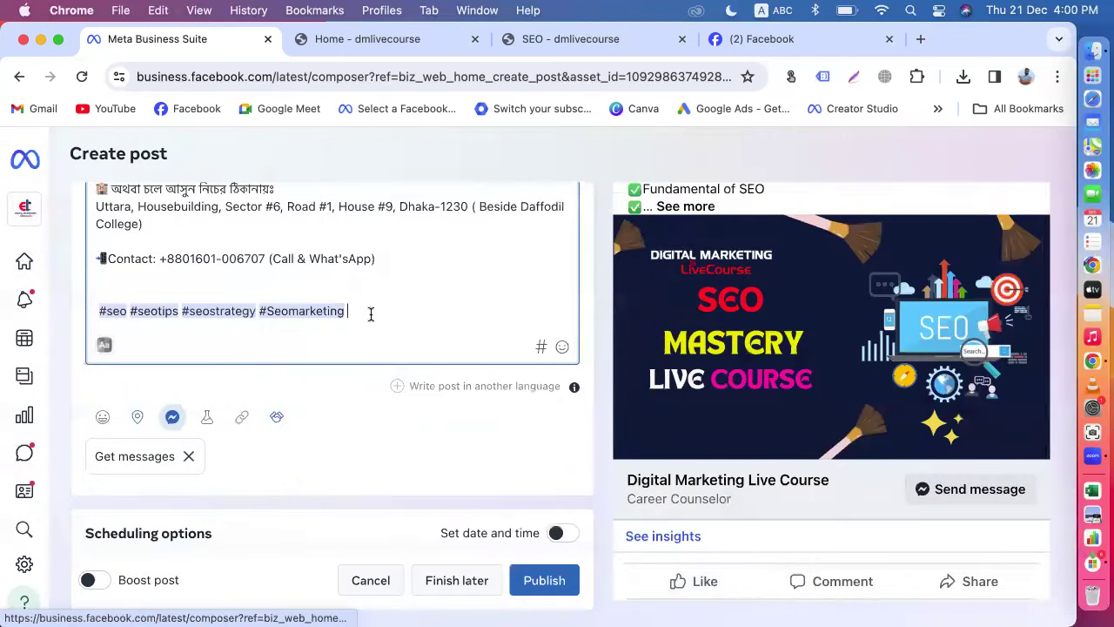
Step: Add #seocourse from the hashtag picker, then type #dmlivecourse after it in the caption
click(540, 346)
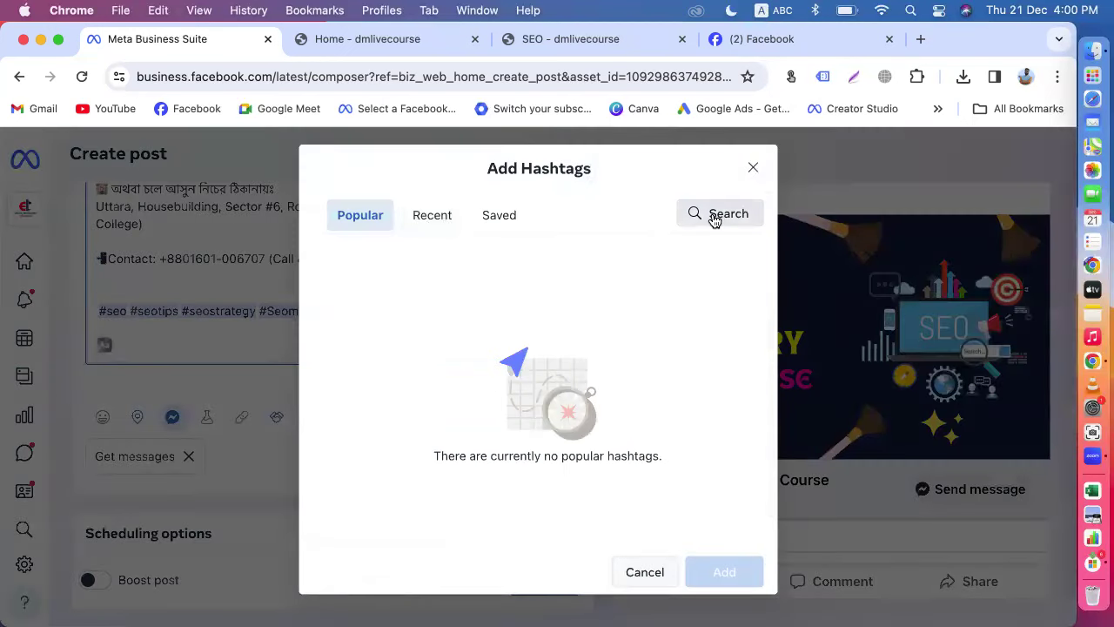
click(714, 216)
text(seo)
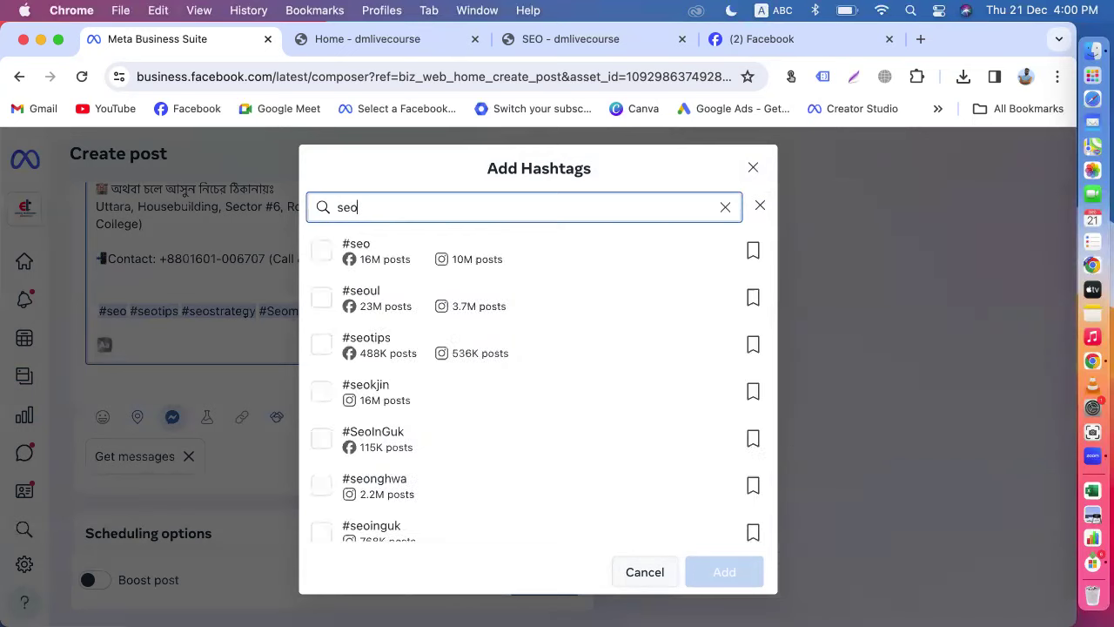
text(course)
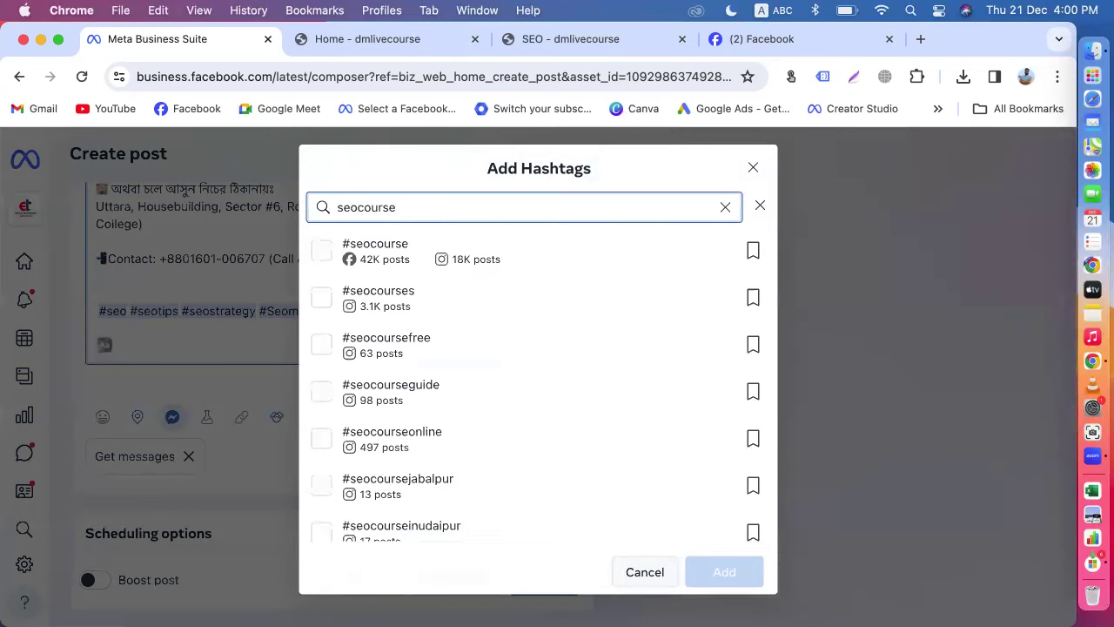
click(321, 250)
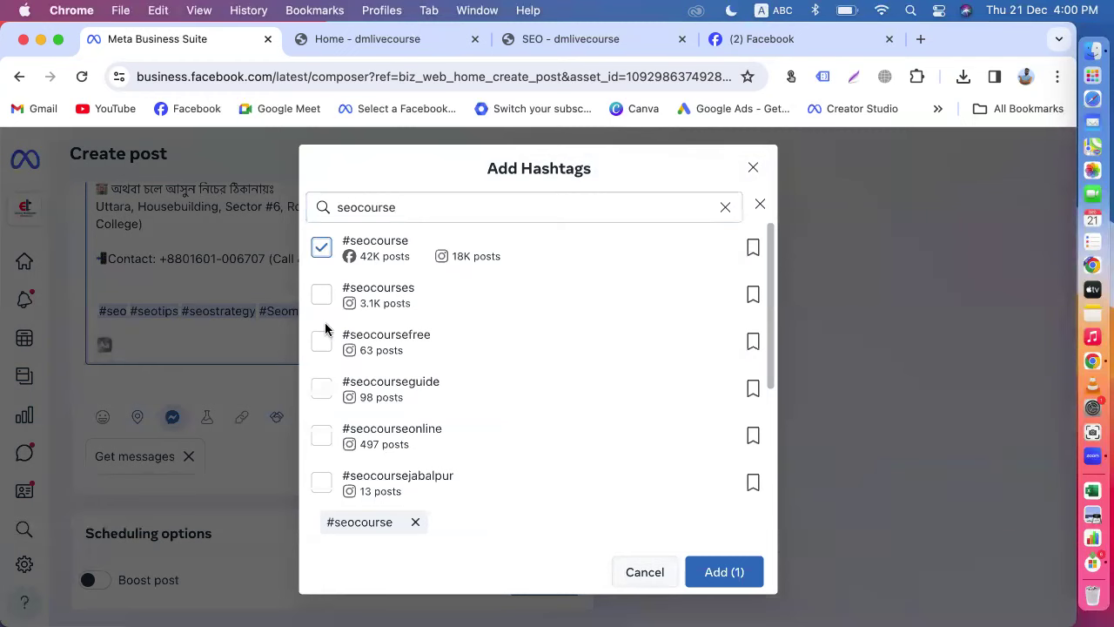
scroll(329, 396, down, 5)
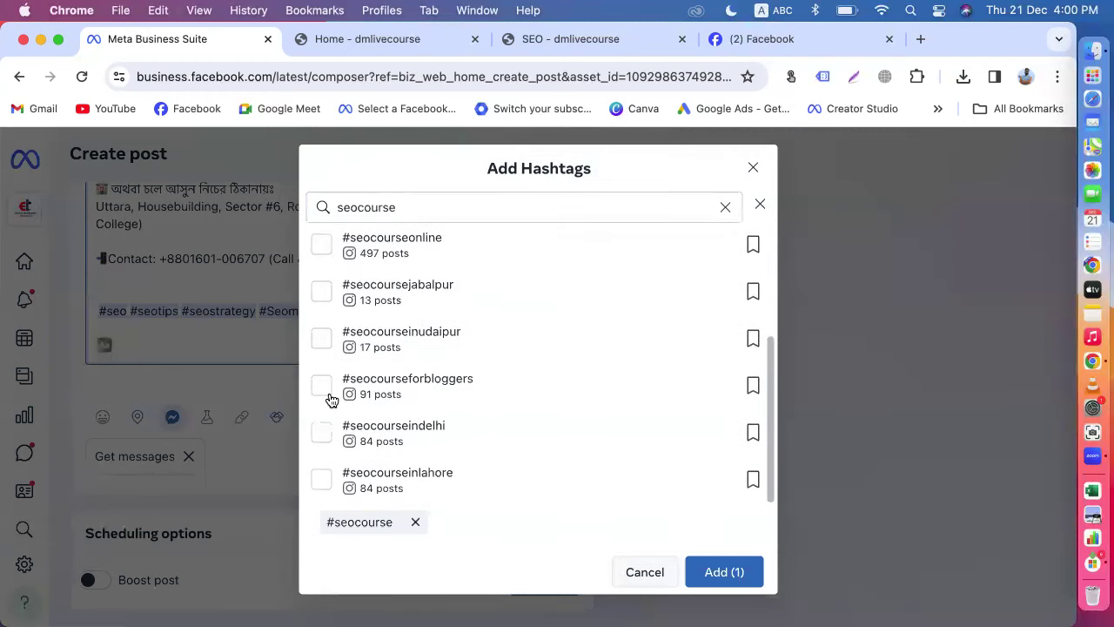
scroll(329, 398, up, 5)
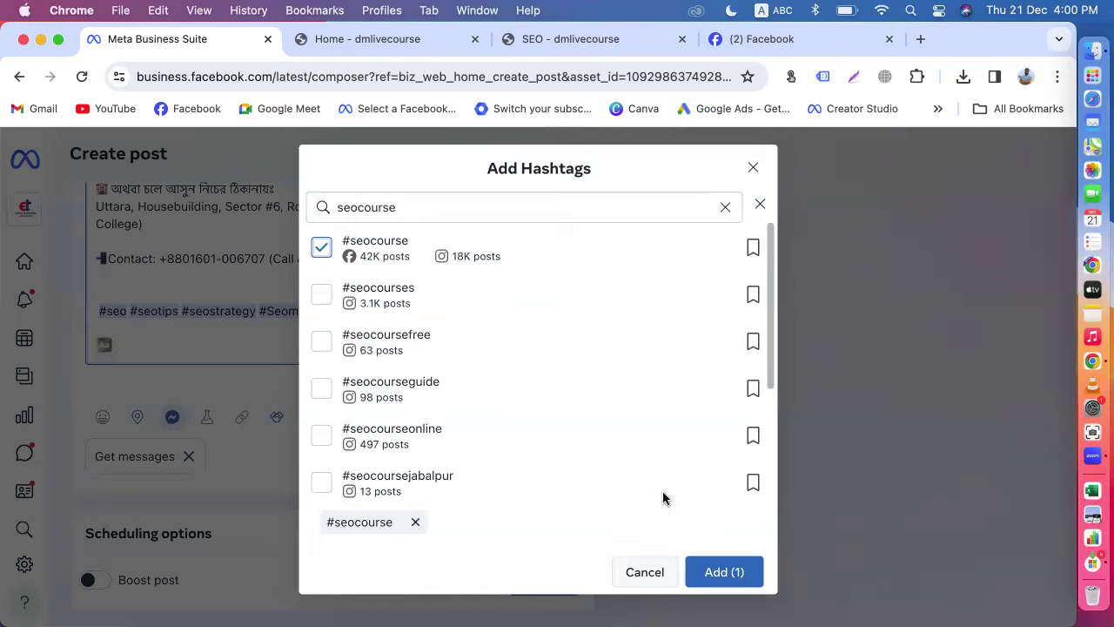
click(737, 572)
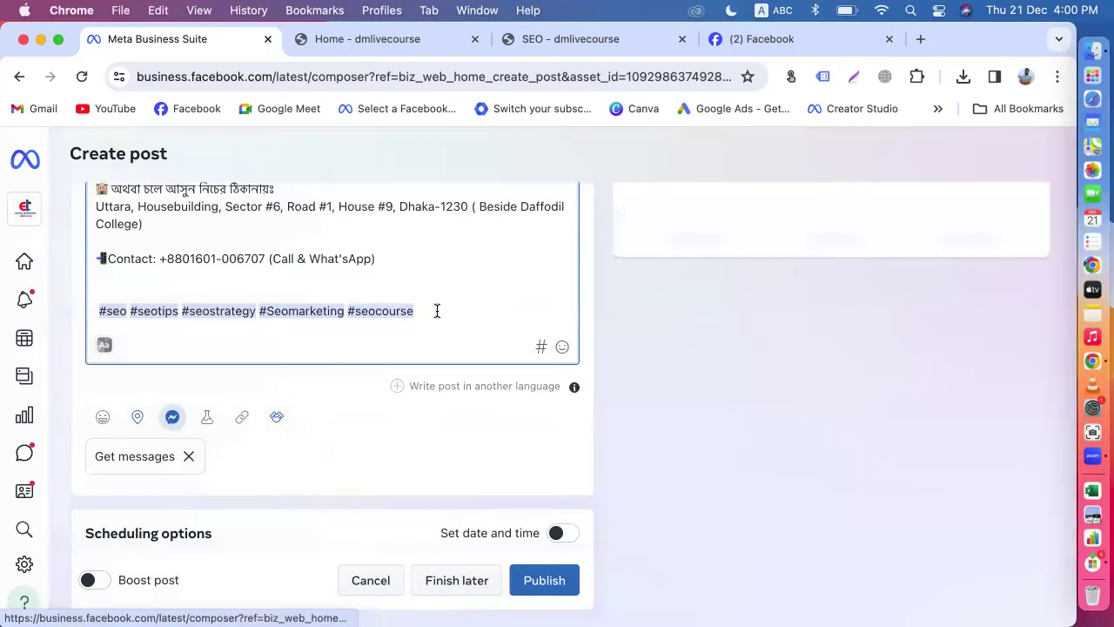
text(#dmlivecourse)
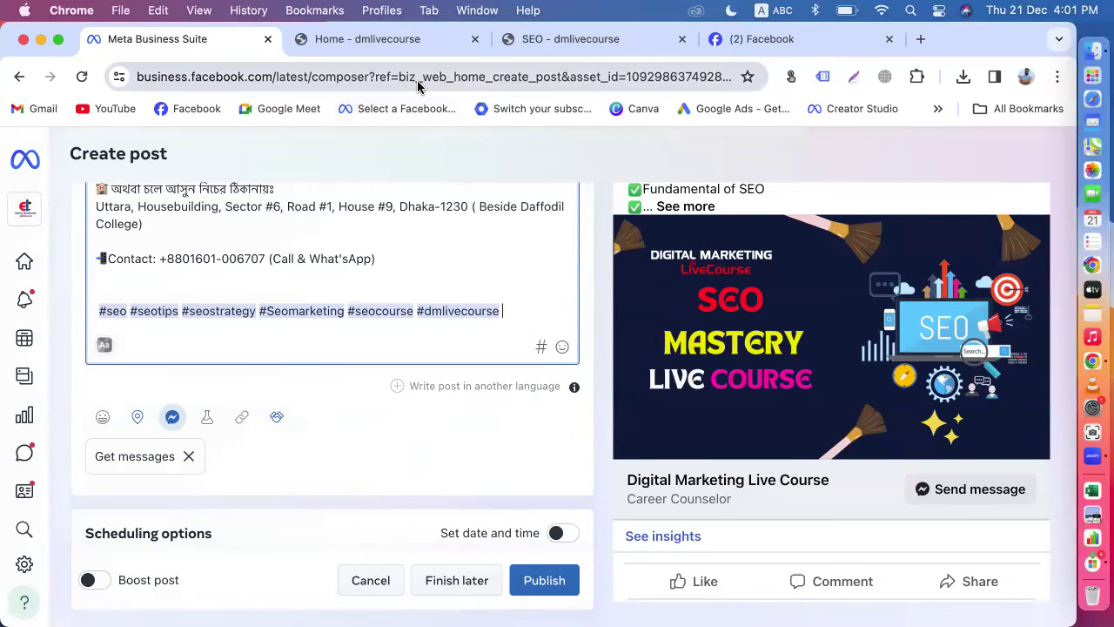
click(753, 39)
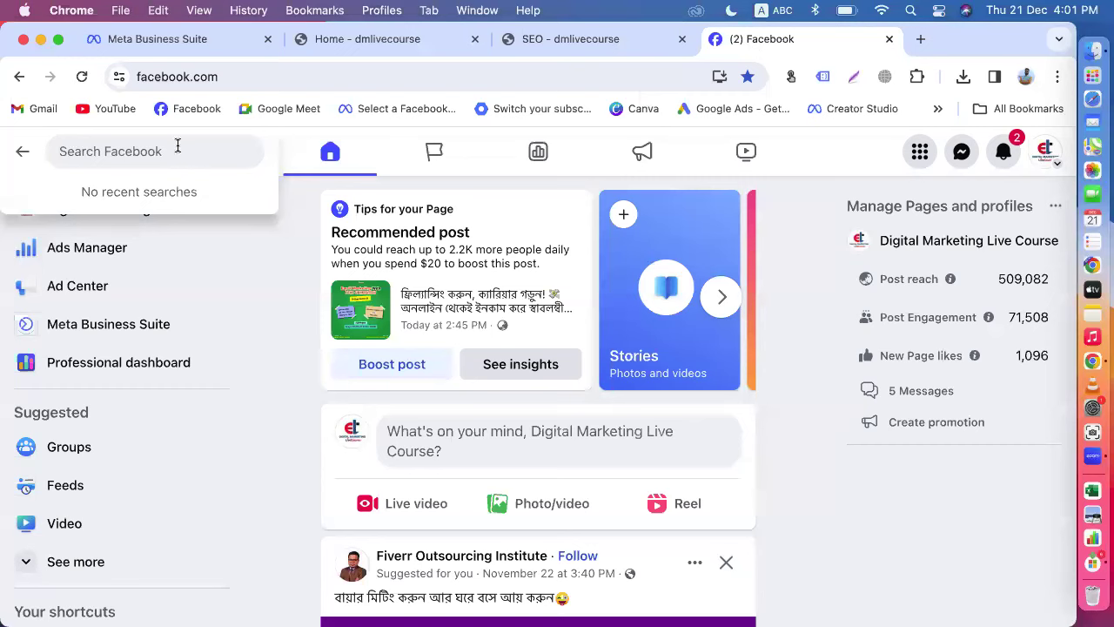
text(seo)
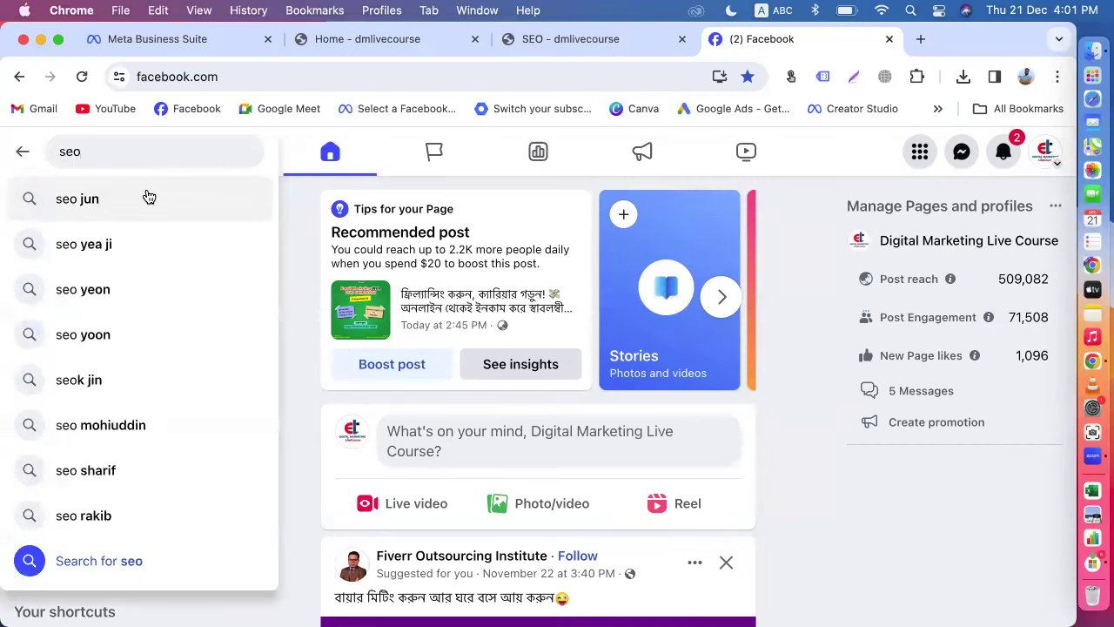
text( course)
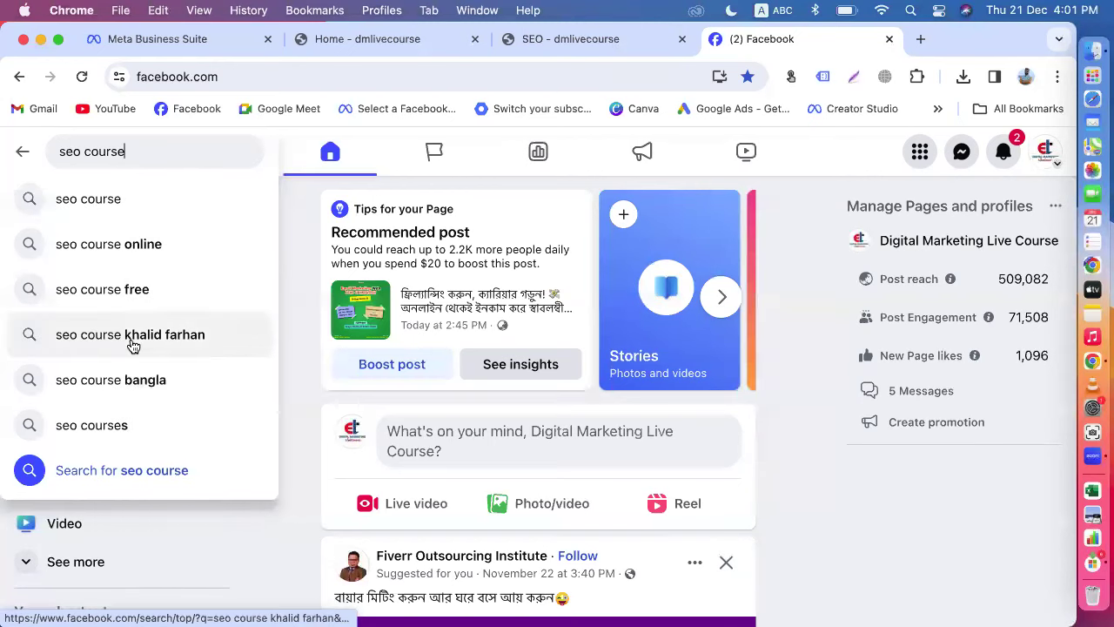
click(182, 40)
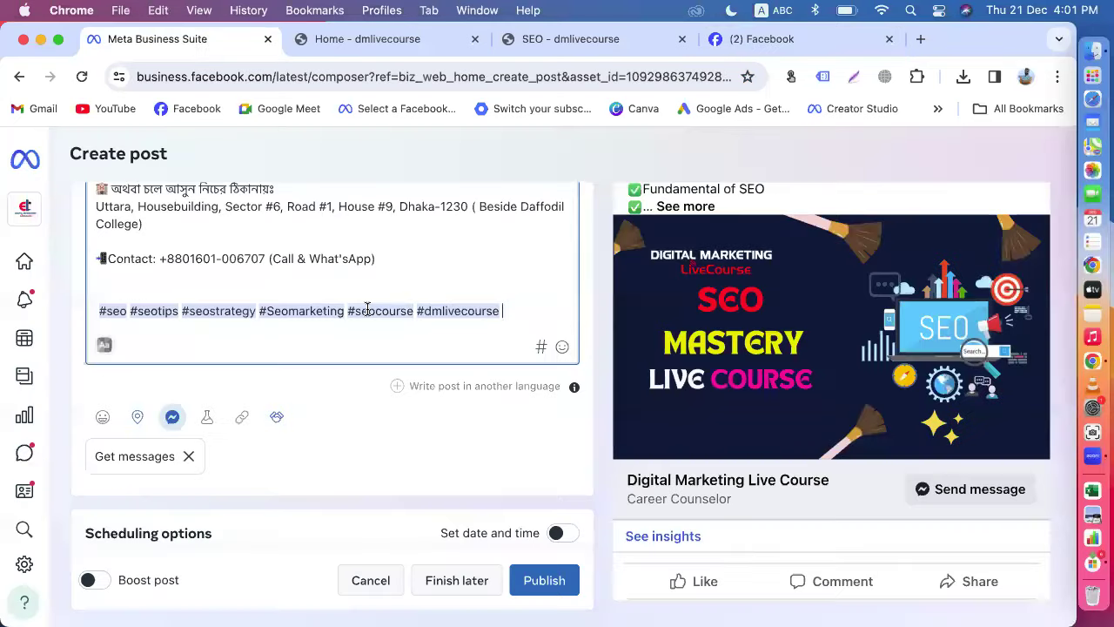
Step: Fix the mistyped hashtag so the caption ends with #seocourseonline
text(#seocoi)
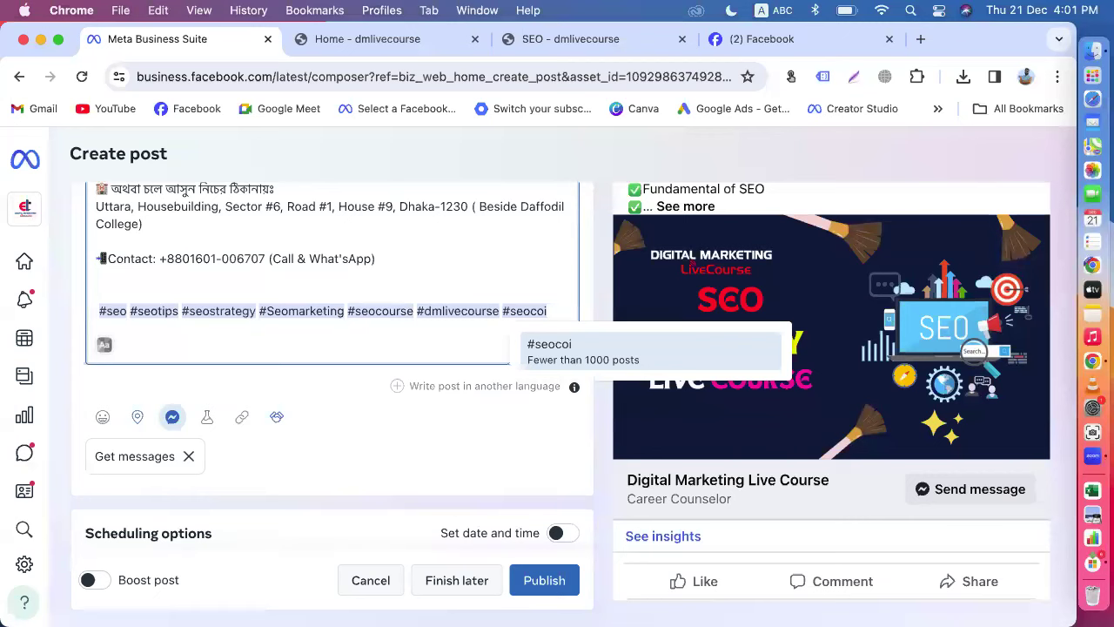
text(\)
key(BackSpace)
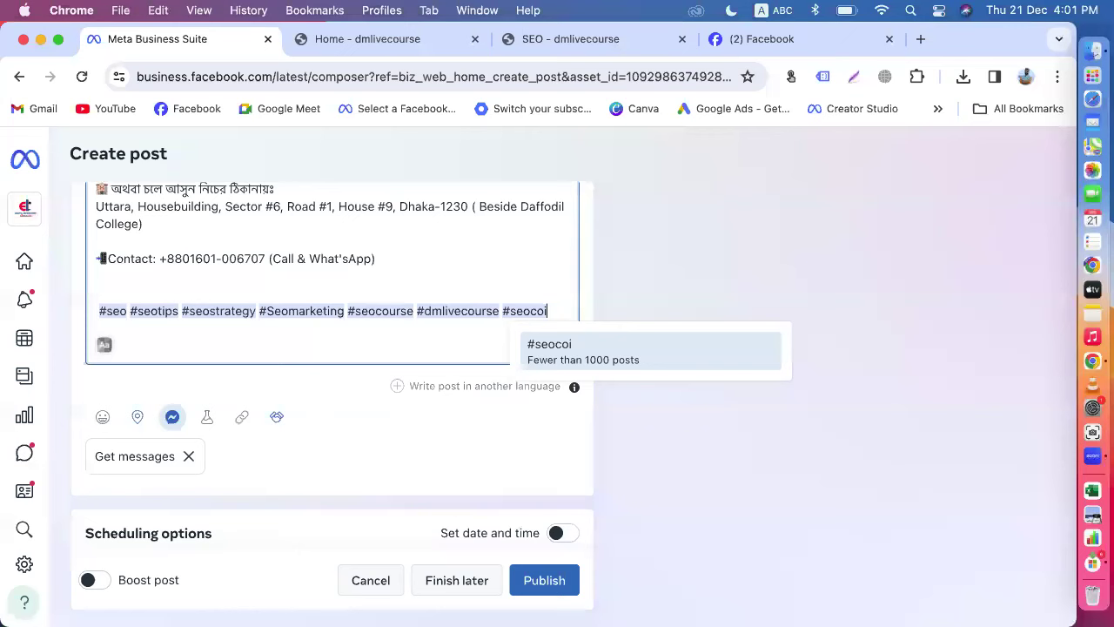
key(BackSpace)
text(urse)
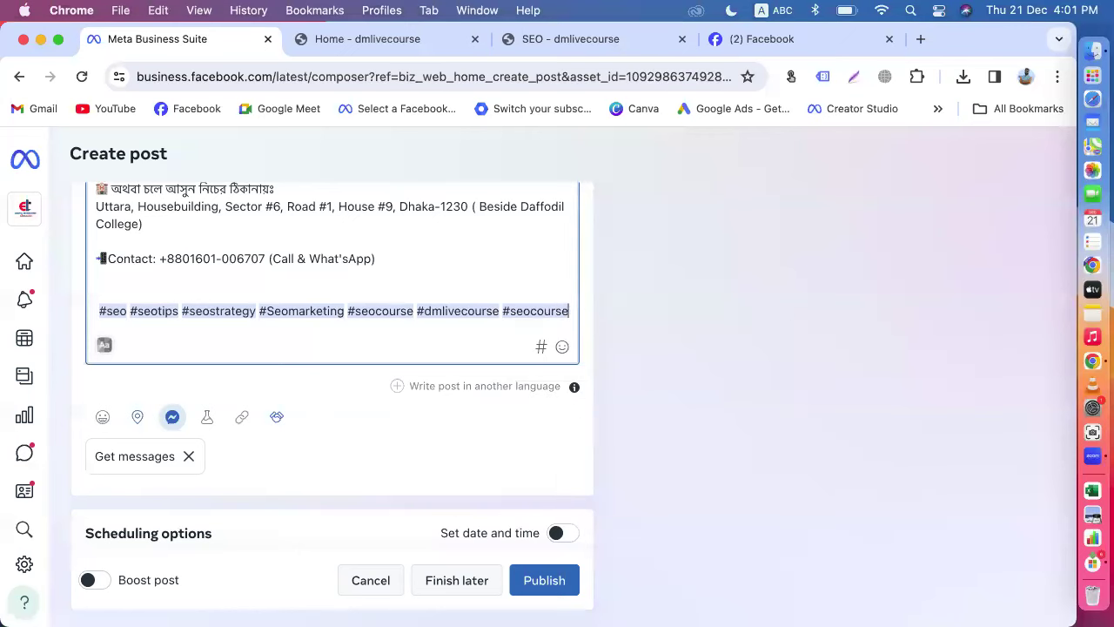
key(alt+BackSpace)
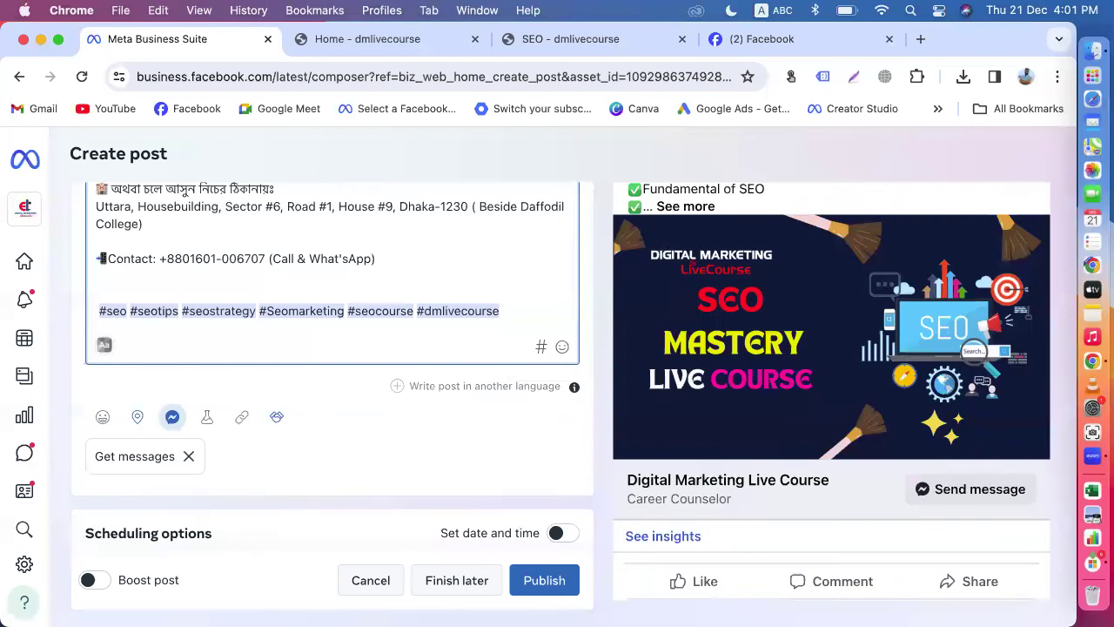
text(#seocourseonline)
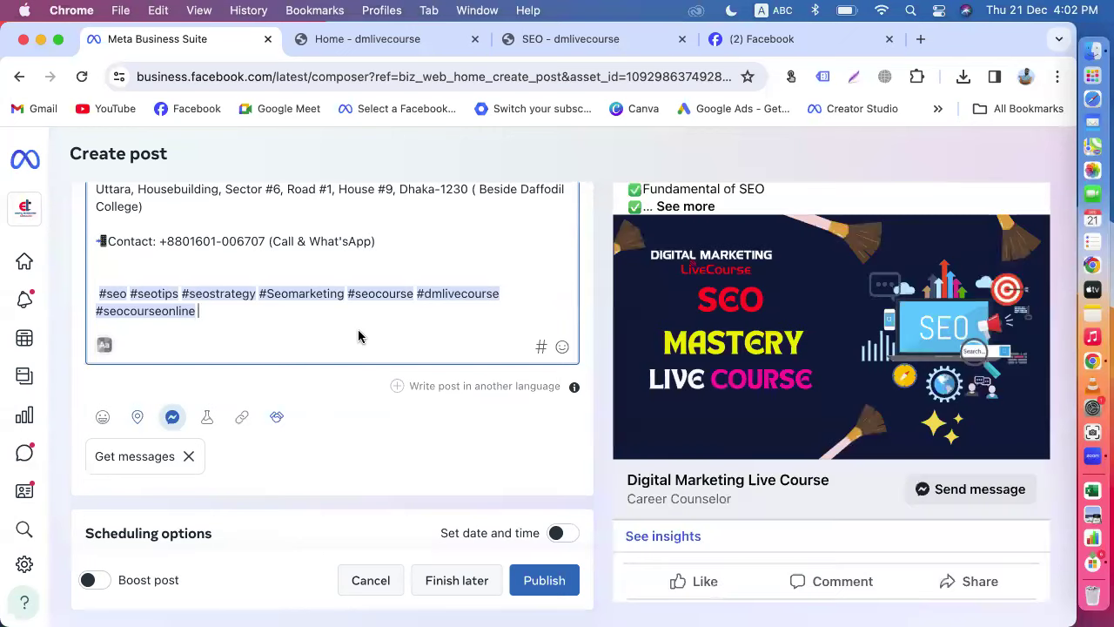
Step: Scroll through the post caption to review the text and its seven hashtags
scroll(410, 331, up, 5)
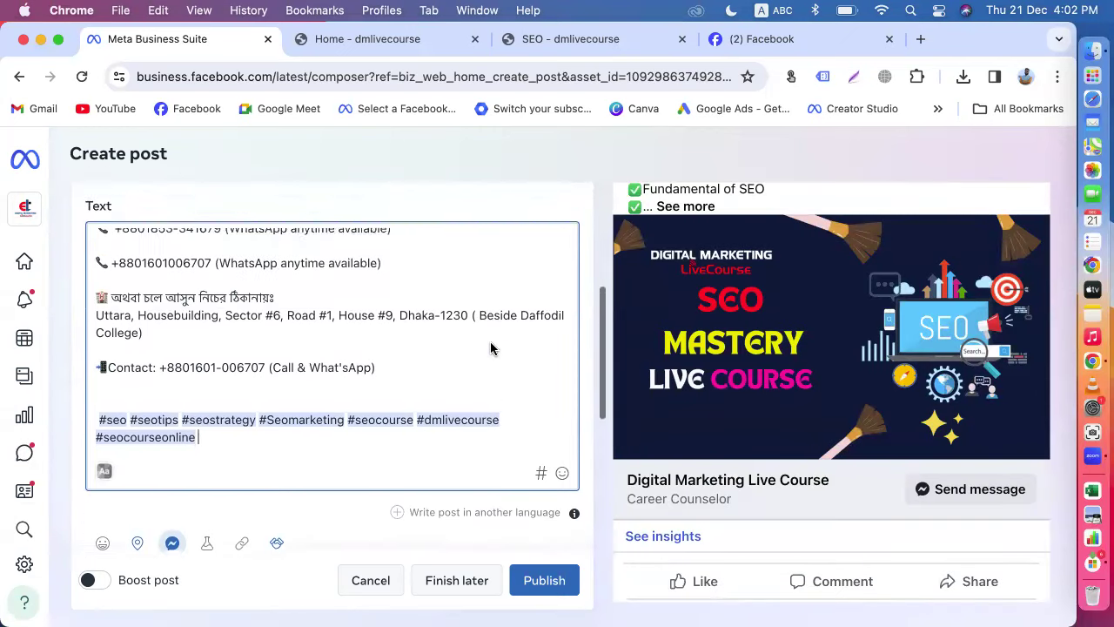
scroll(358, 447, up, 2)
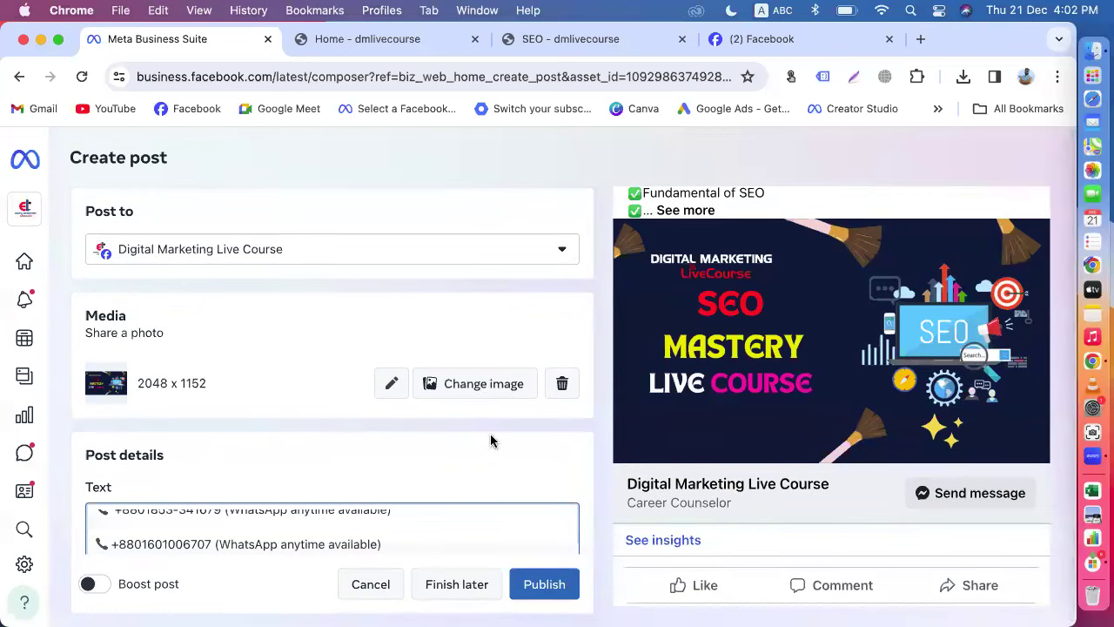
scroll(493, 443, down, 2)
scroll(470, 440, down, 3)
scroll(411, 424, up, 6)
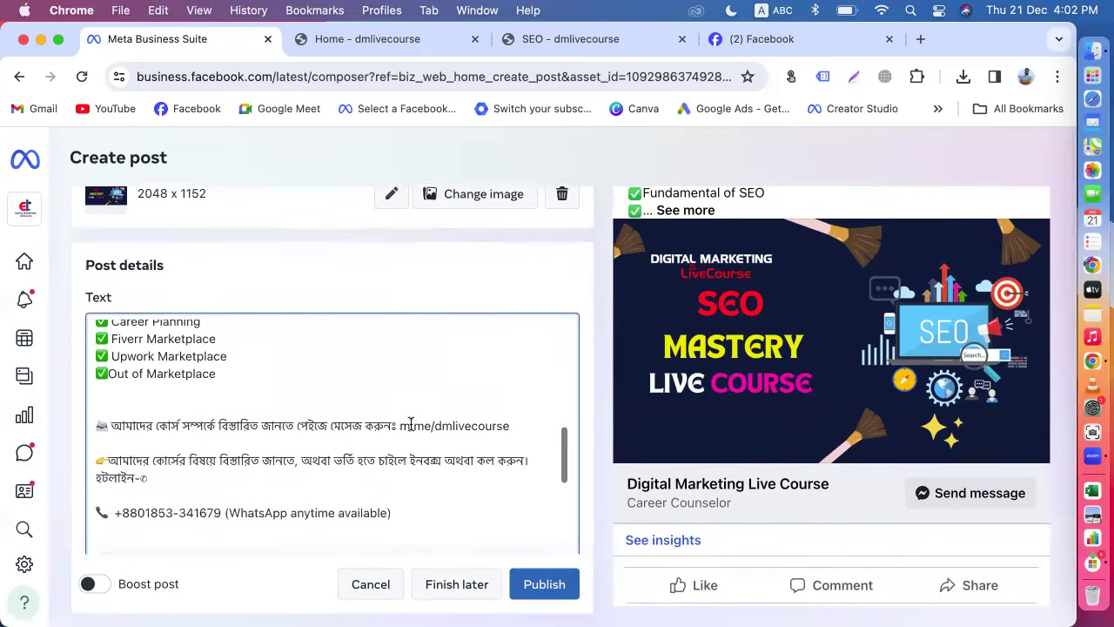
scroll(410, 424, up, 10)
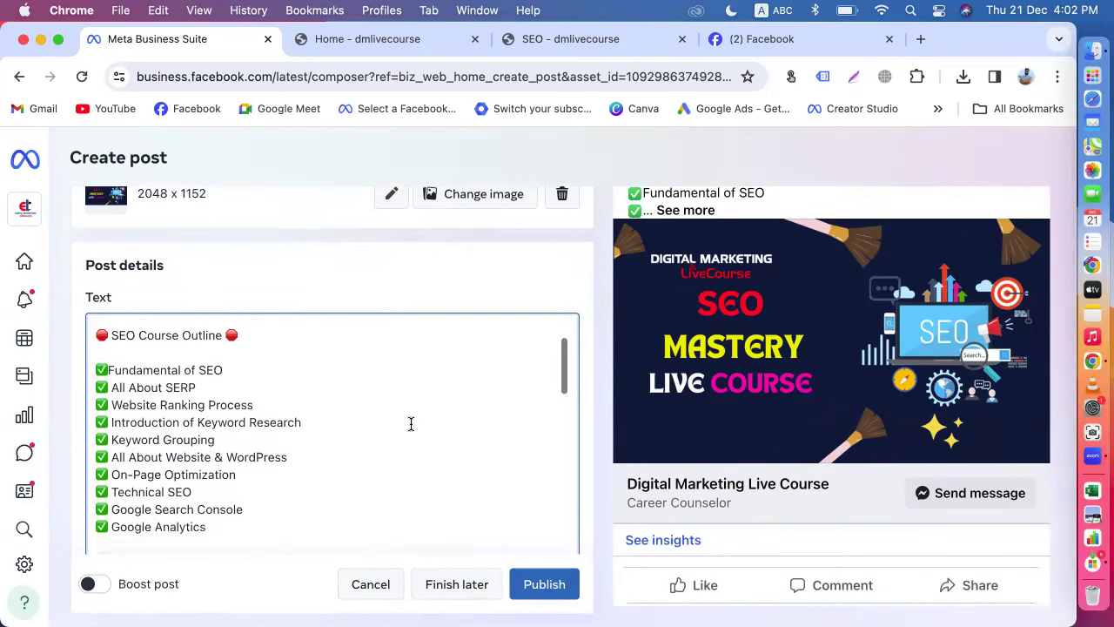
scroll(411, 424, down, 12)
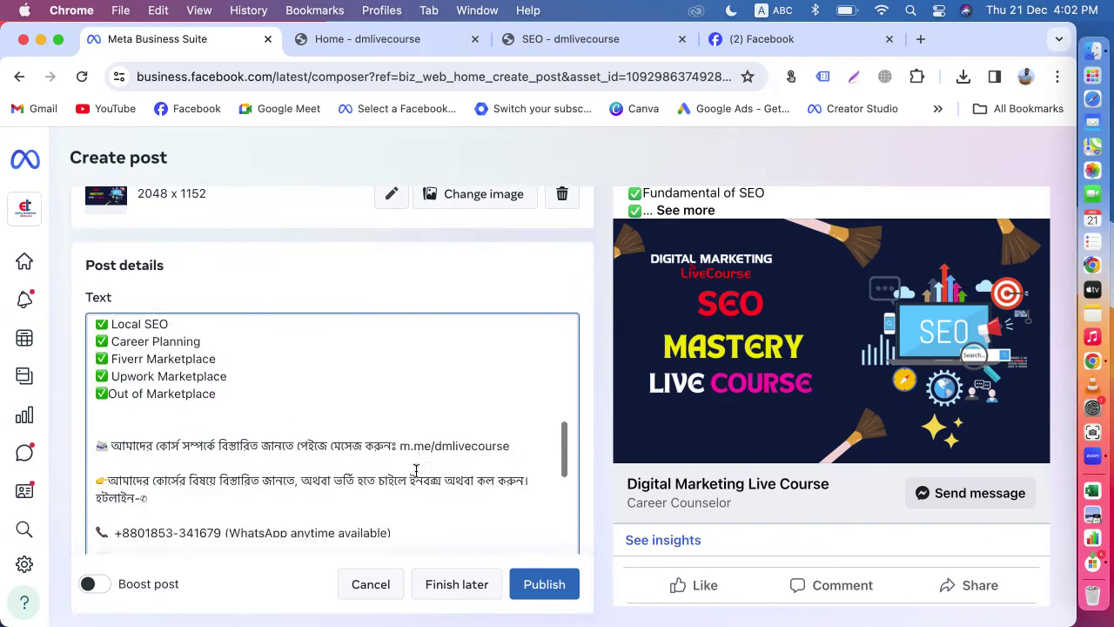
scroll(487, 460, down, 5)
scroll(488, 459, up, 15)
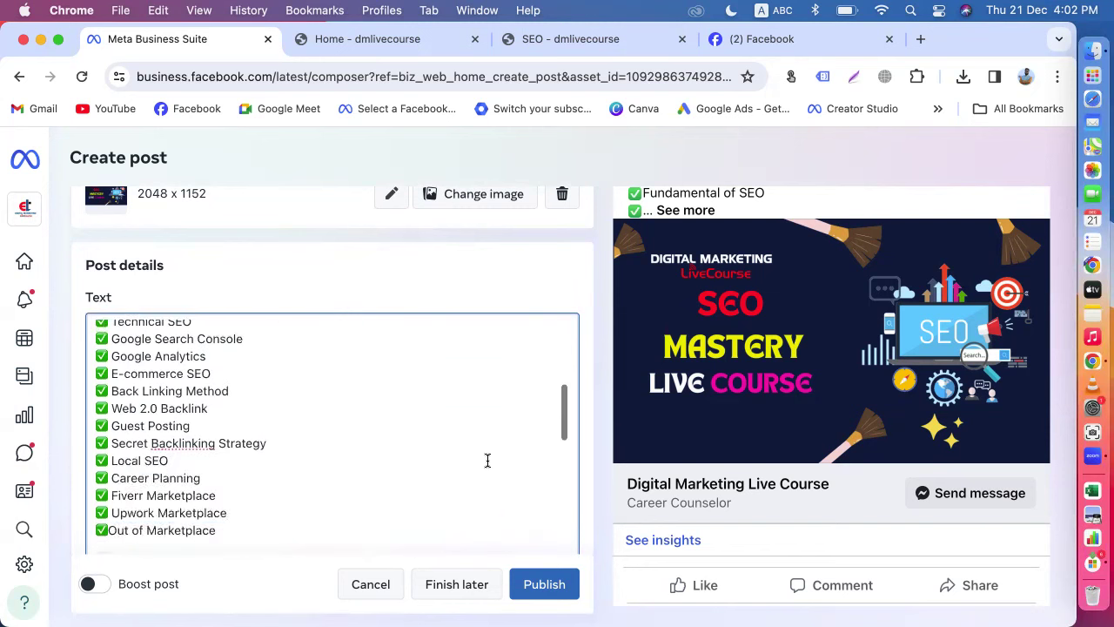
scroll(488, 460, up, 2)
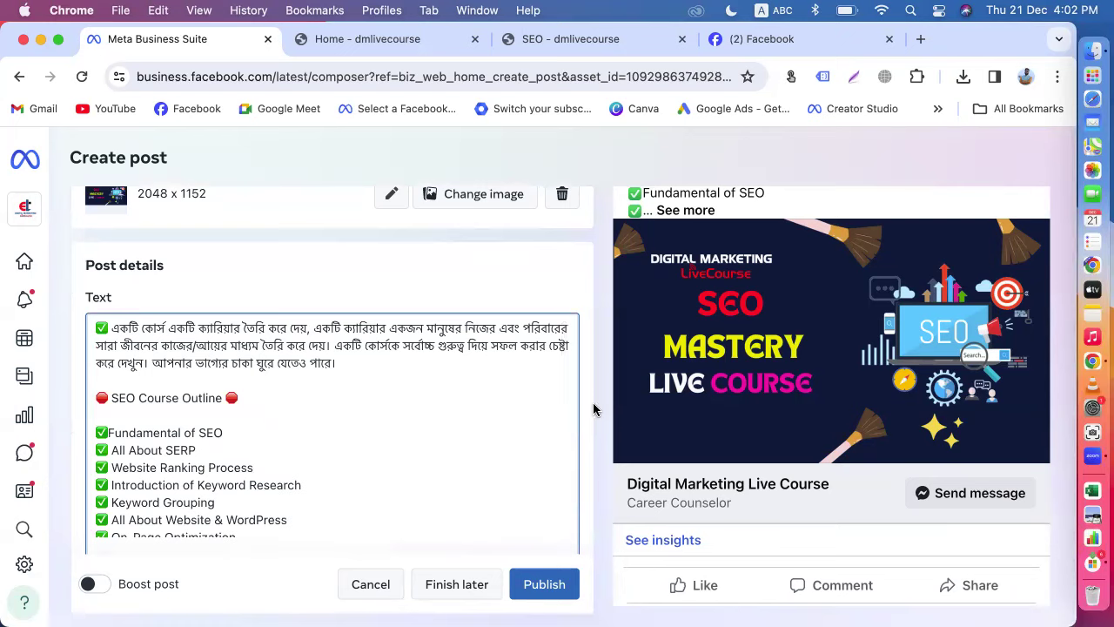
Step: Turn on Set date and time, choose Dec 22, 2023 at 03:00 PM, and schedule the post
scroll(591, 418, down, 10)
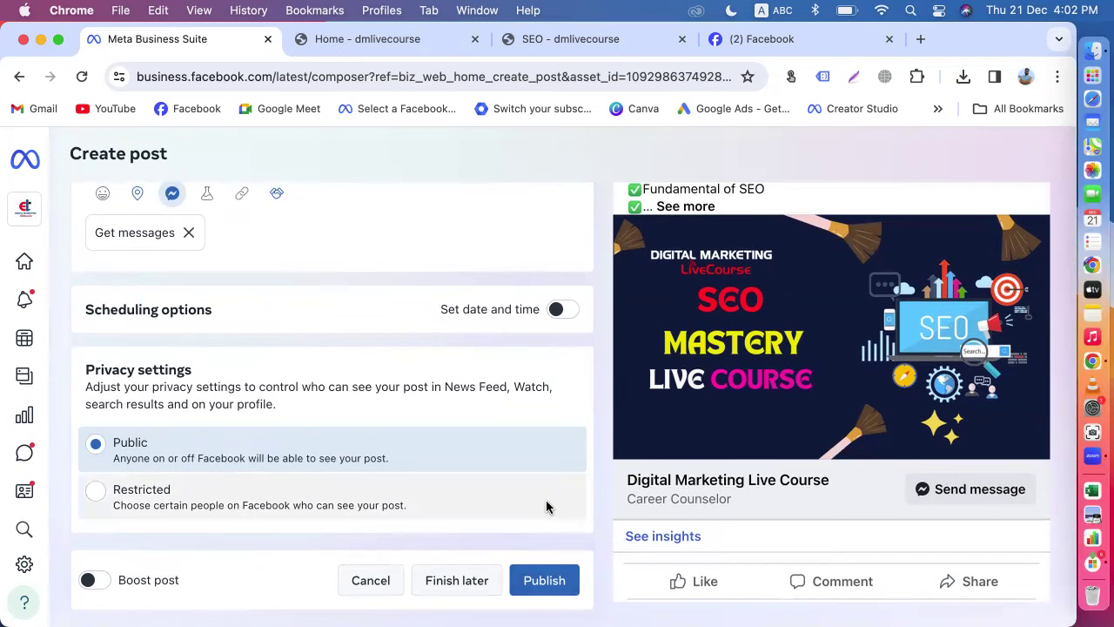
scroll(547, 507, up, 2)
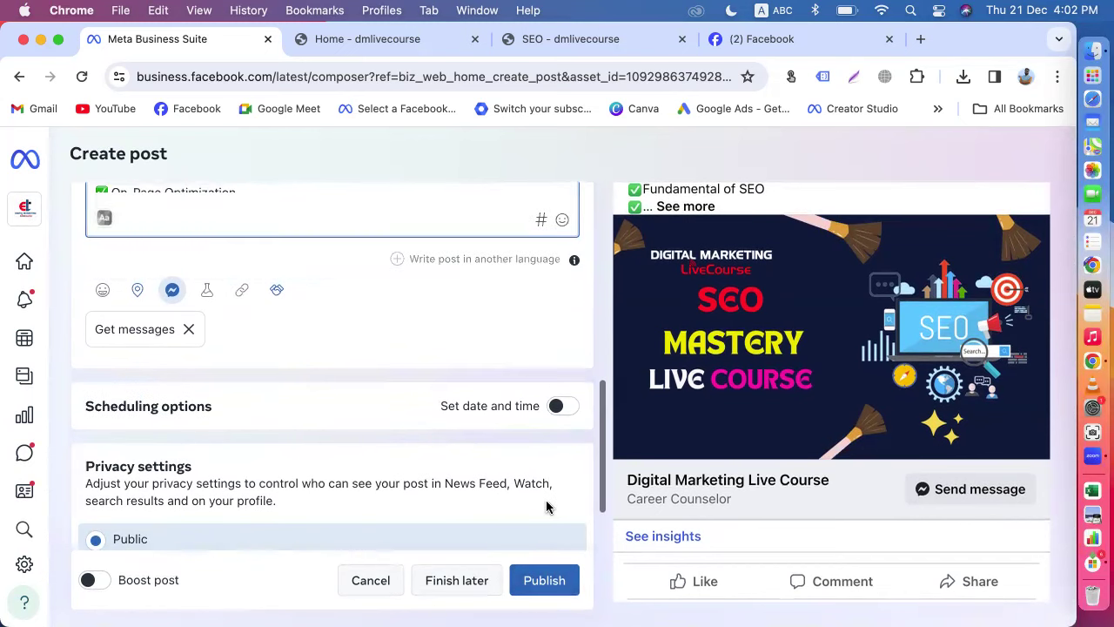
click(557, 405)
scroll(560, 415, down, 3)
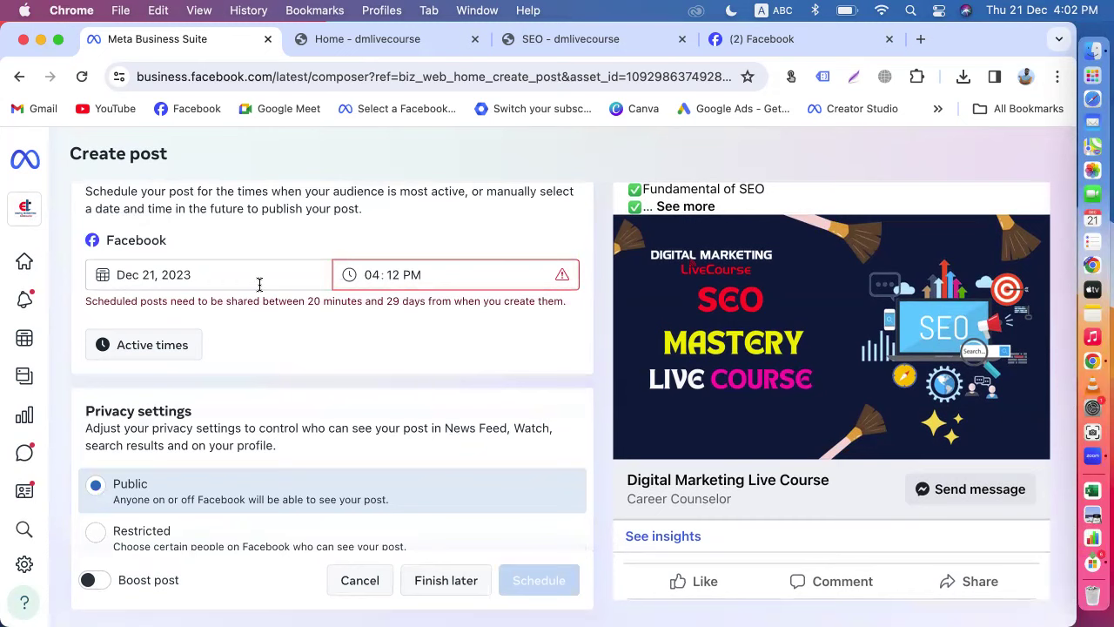
click(167, 275)
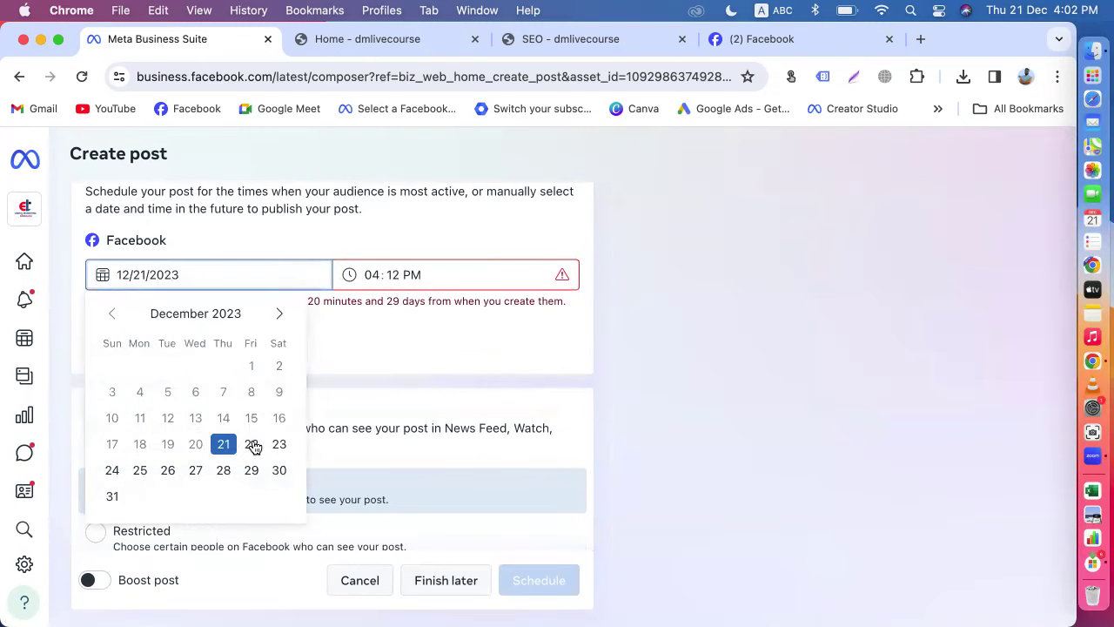
click(252, 444)
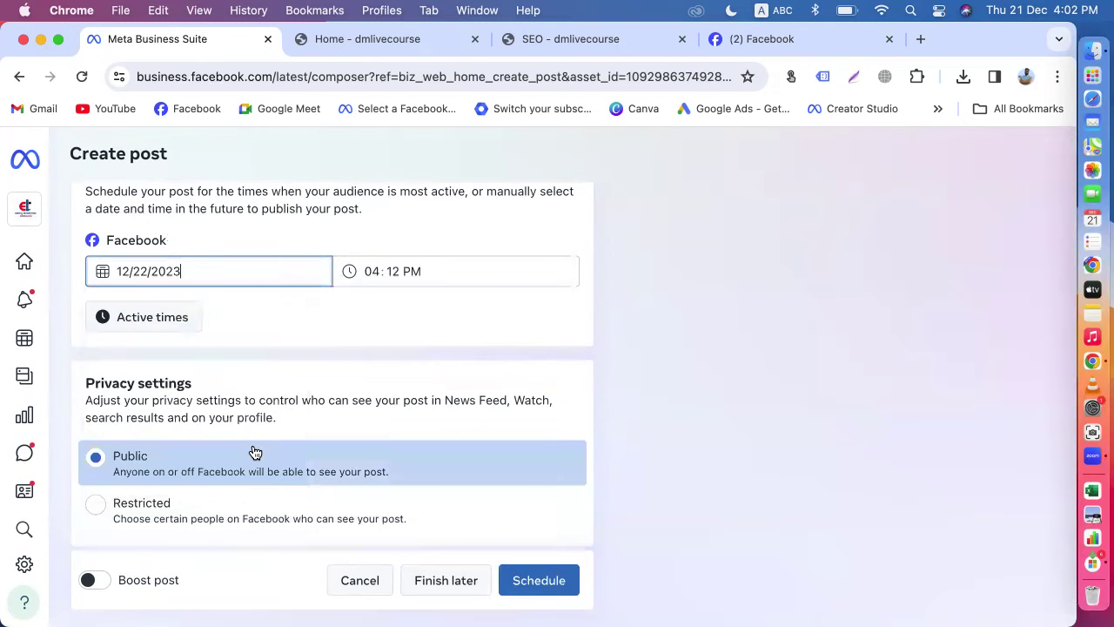
click(372, 274)
text(3)
click(396, 273)
text(00)
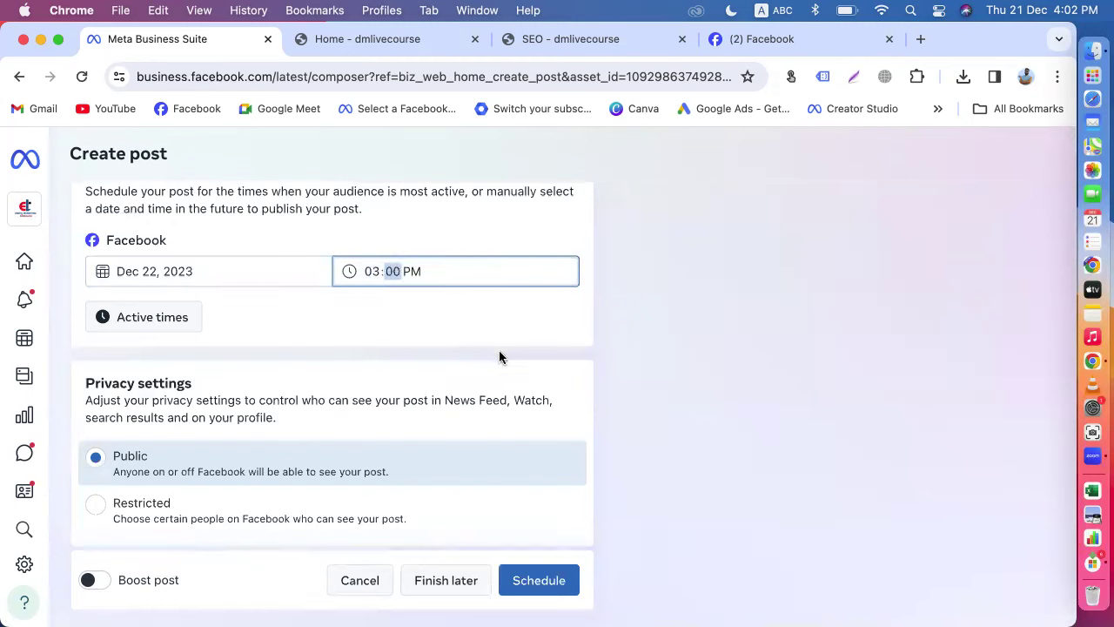
click(502, 357)
click(540, 582)
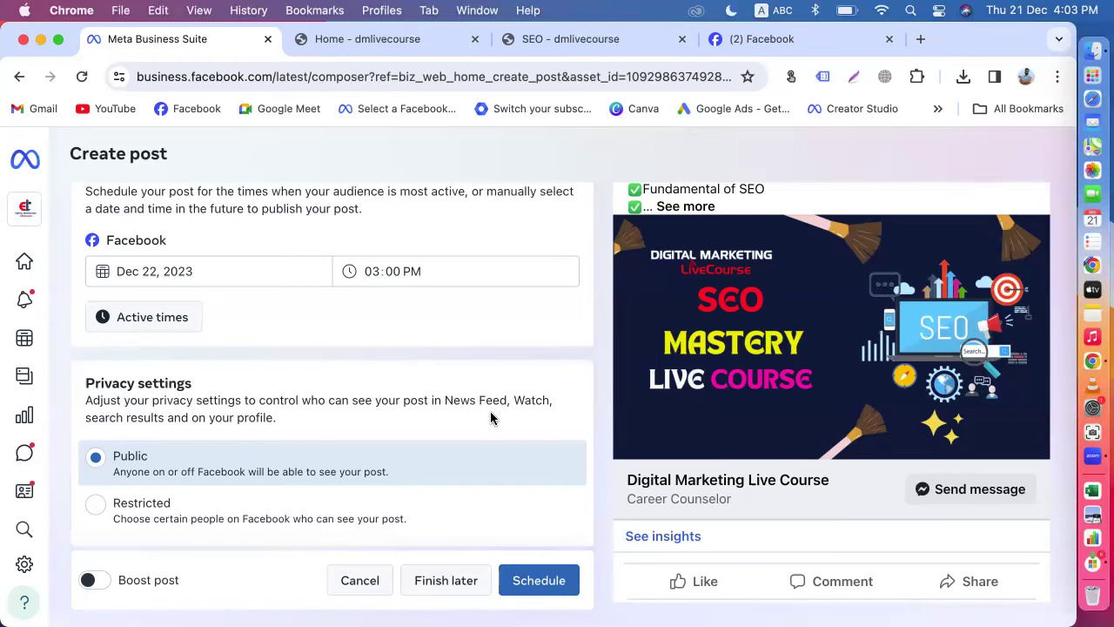
click(172, 269)
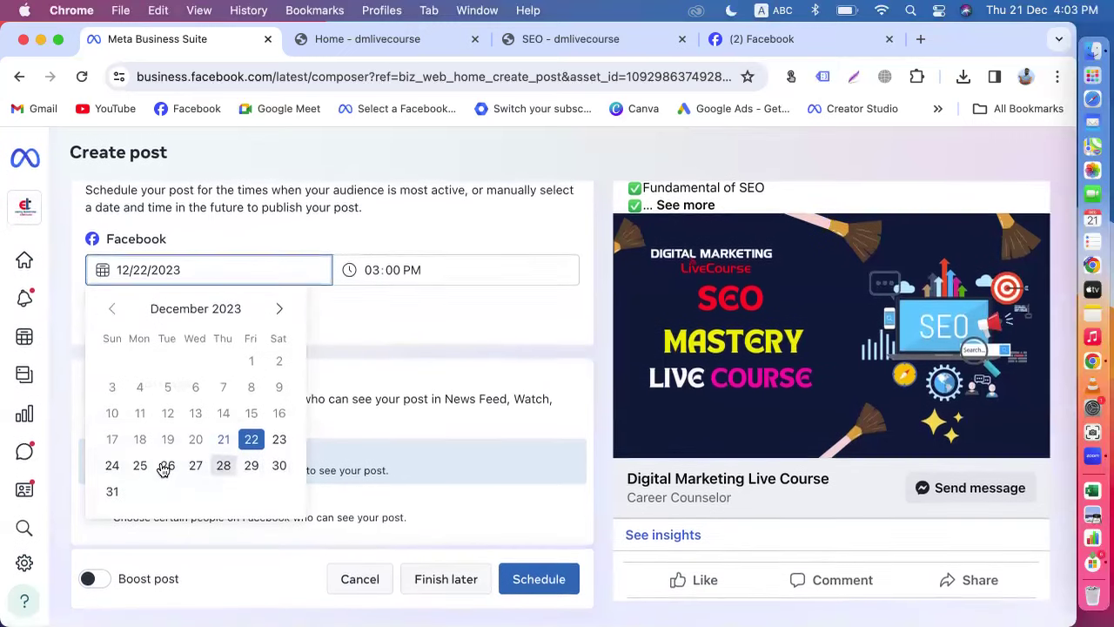
click(279, 309)
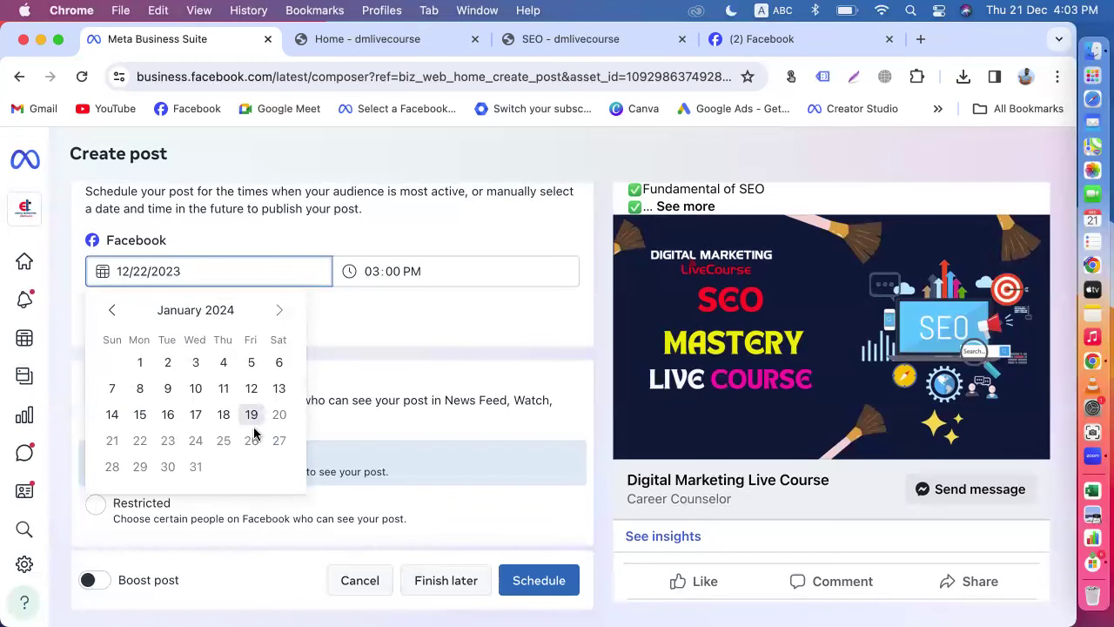
click(111, 310)
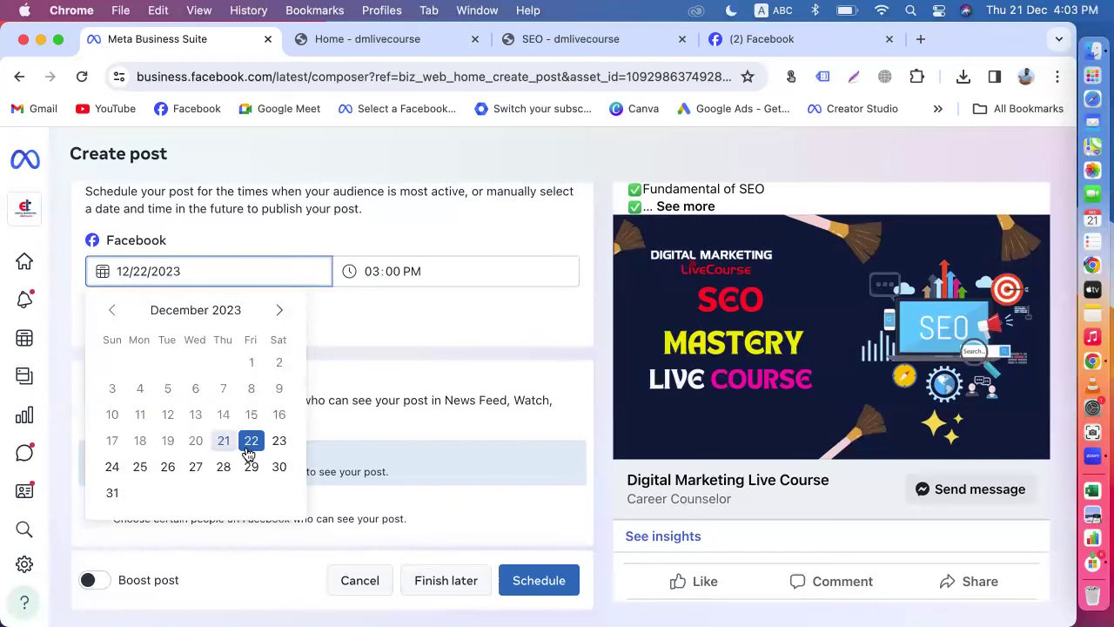
click(278, 313)
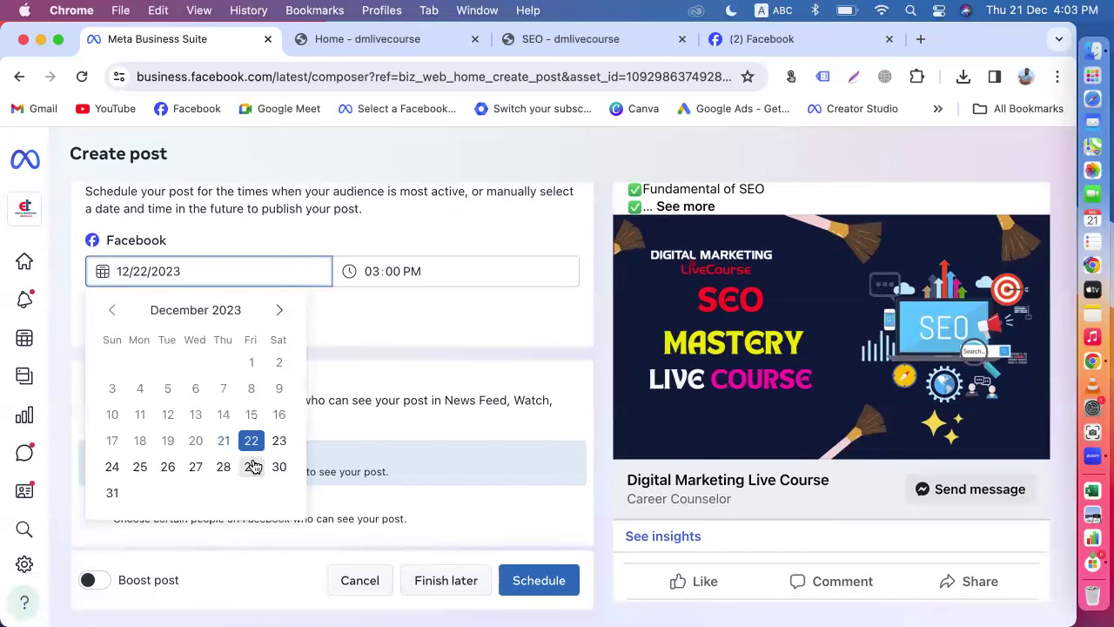
click(279, 310)
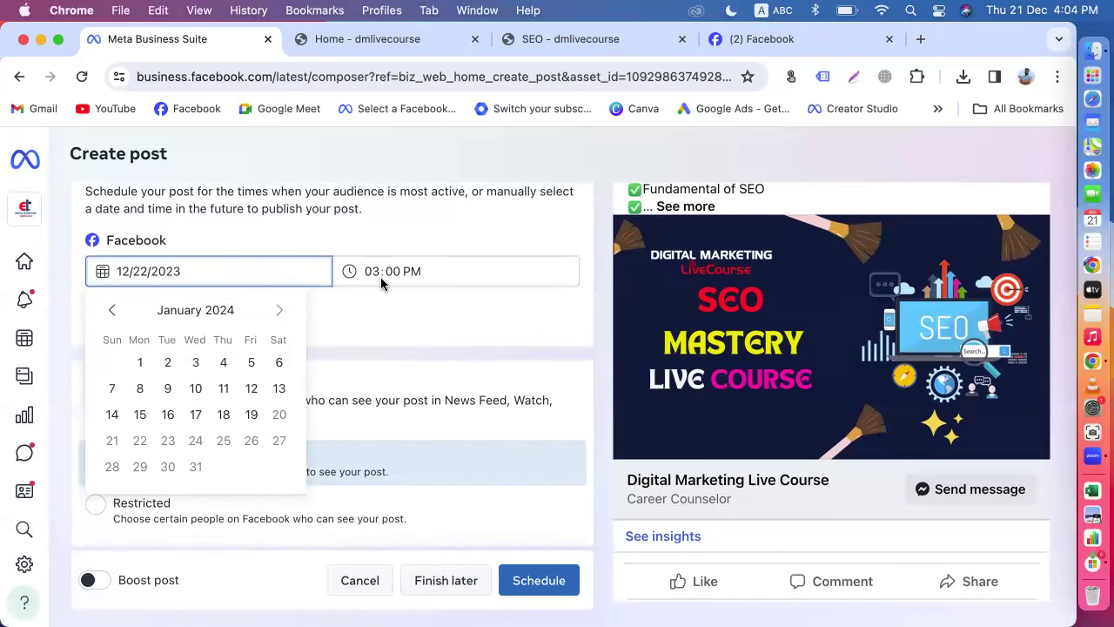
Step: Keep the audience Public and switch off Set date and time so the post publishes now
click(492, 524)
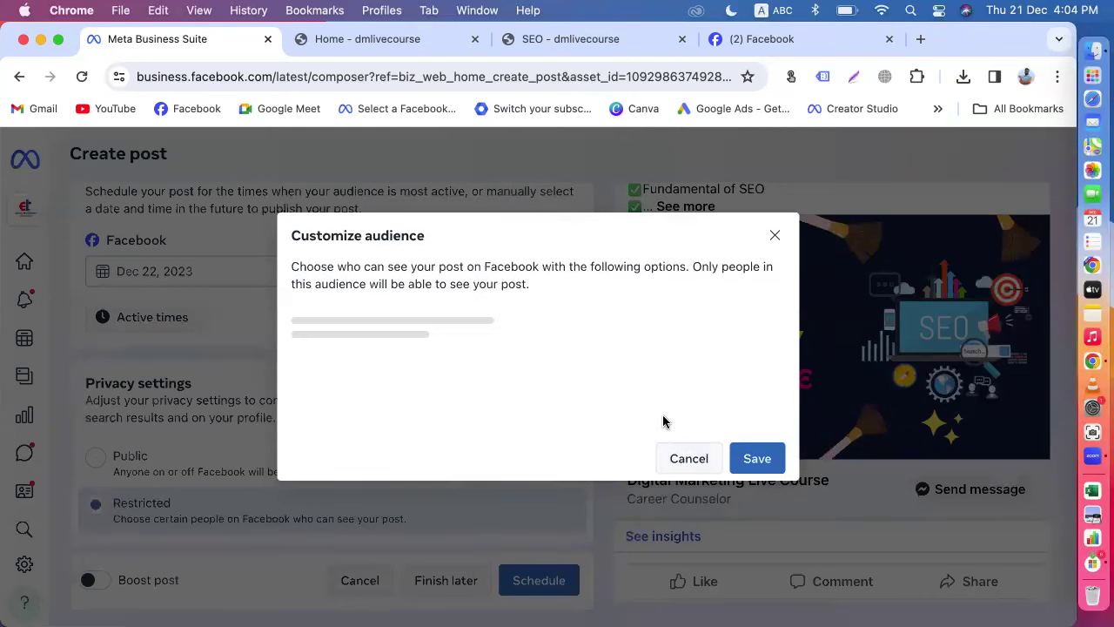
click(688, 428)
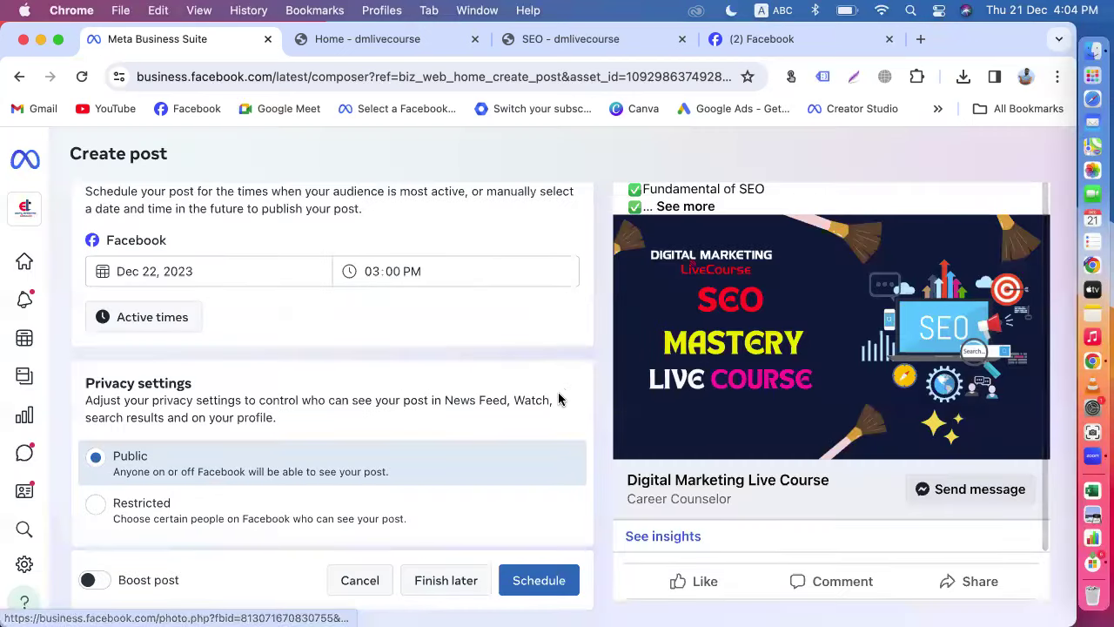
scroll(550, 300, up, 4)
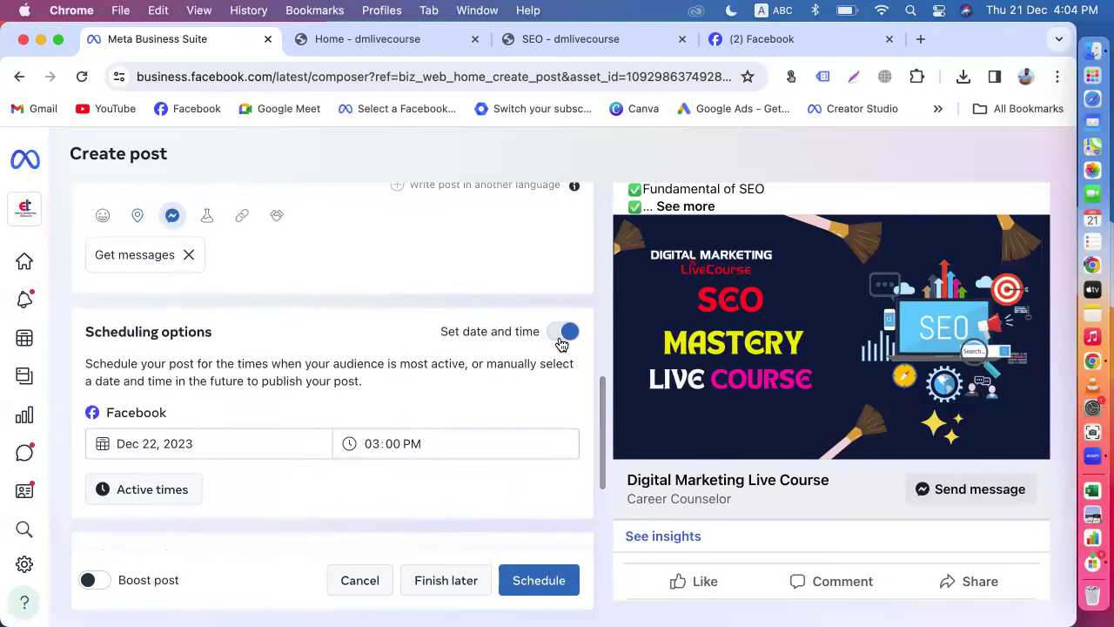
click(561, 337)
scroll(554, 424, down, 1)
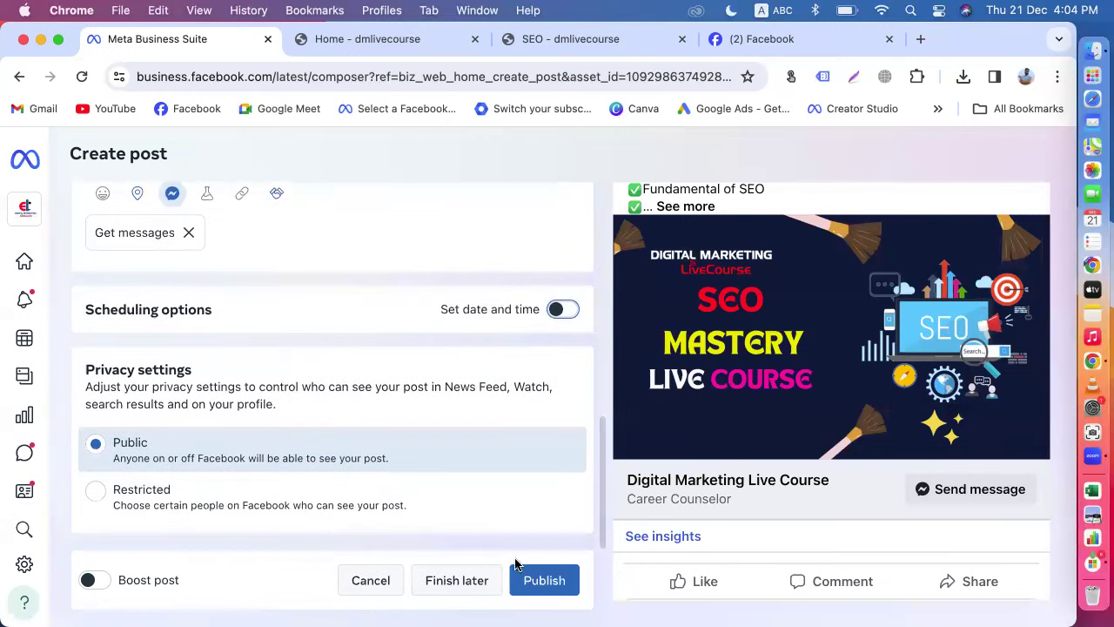
click(545, 582)
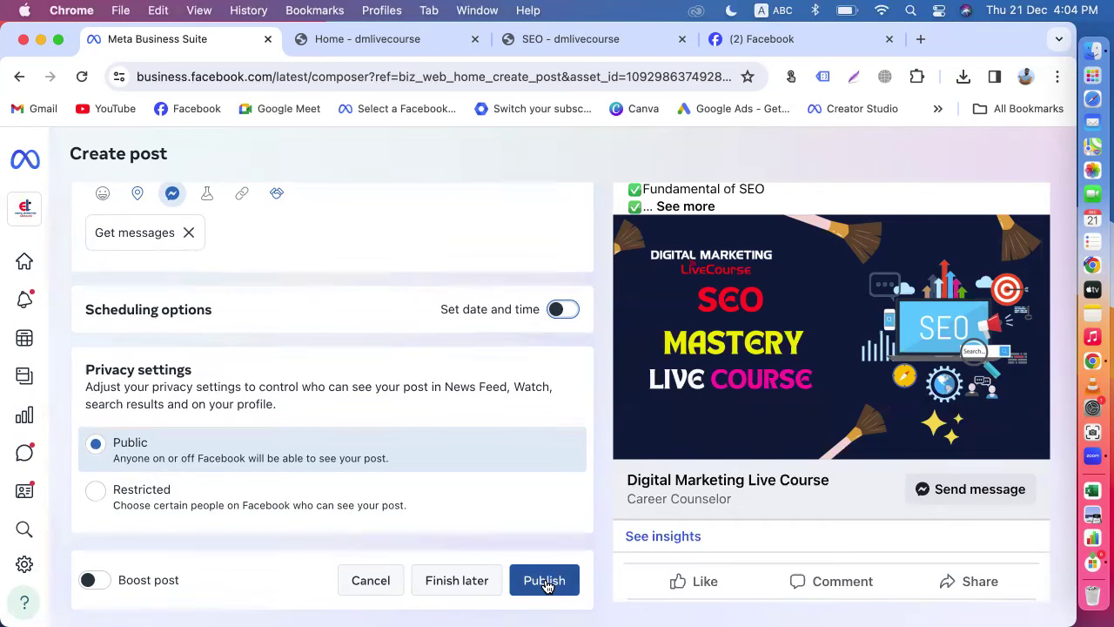
Step: Publish the post, close the Boost your post offer, and go to Content's published posts
click(544, 582)
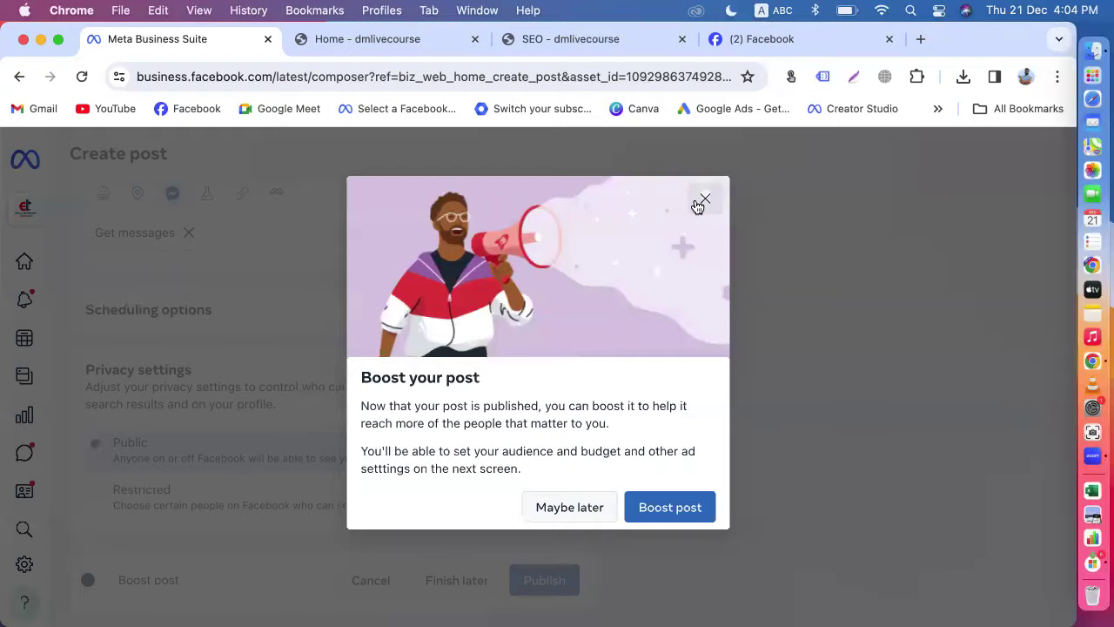
click(704, 199)
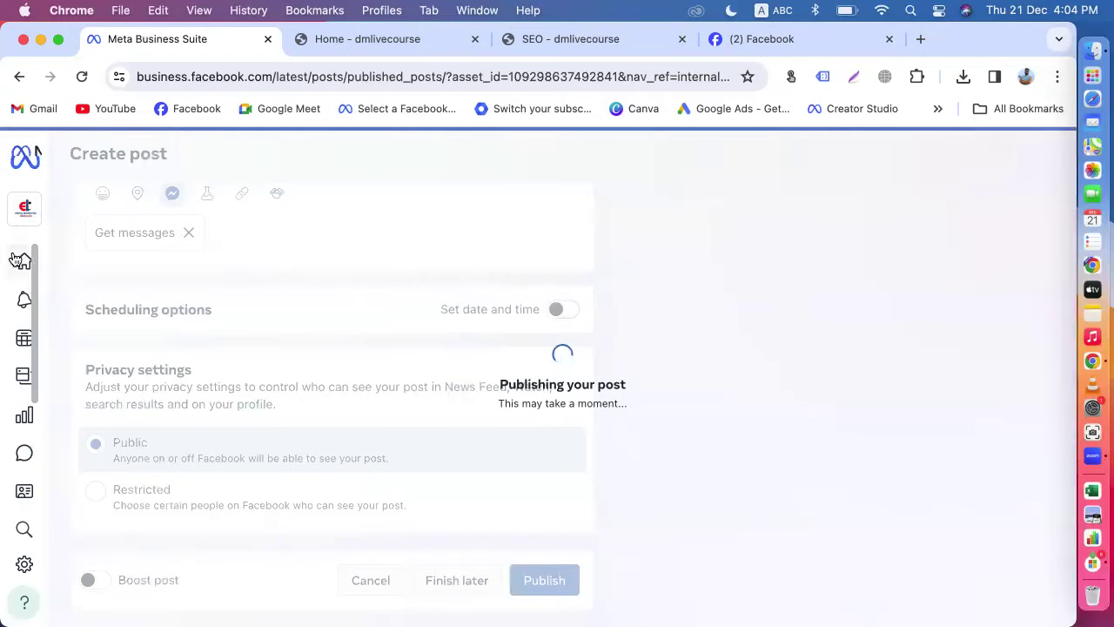
mouse_move(61, 299)
click(74, 380)
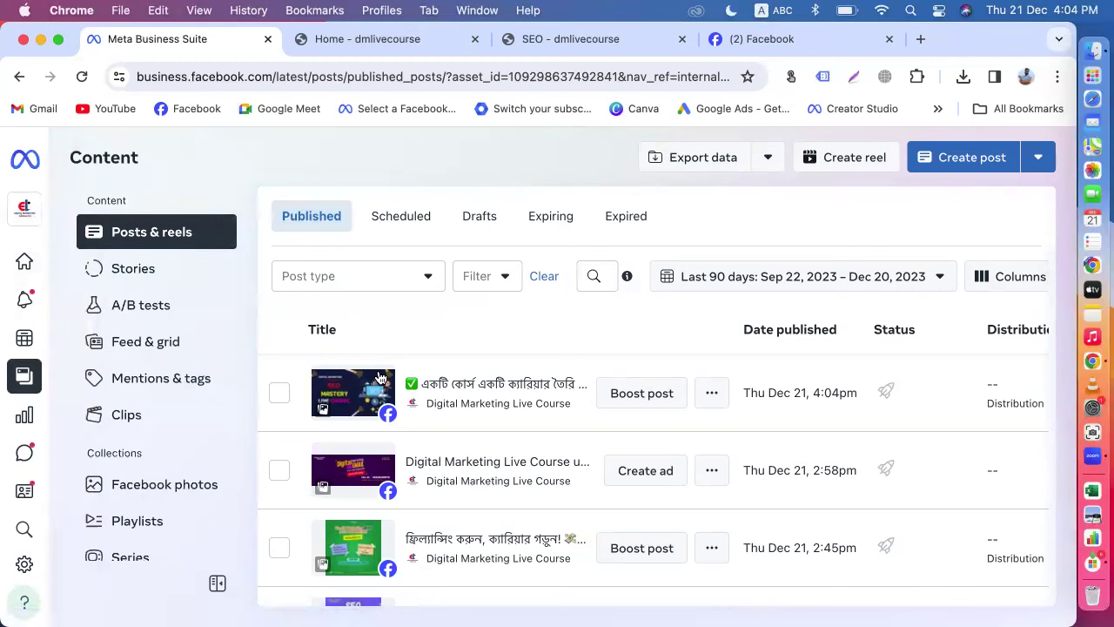
Step: Check the Scheduled tab, return to Published, and open the SEO Mastery post's actions menu
click(395, 222)
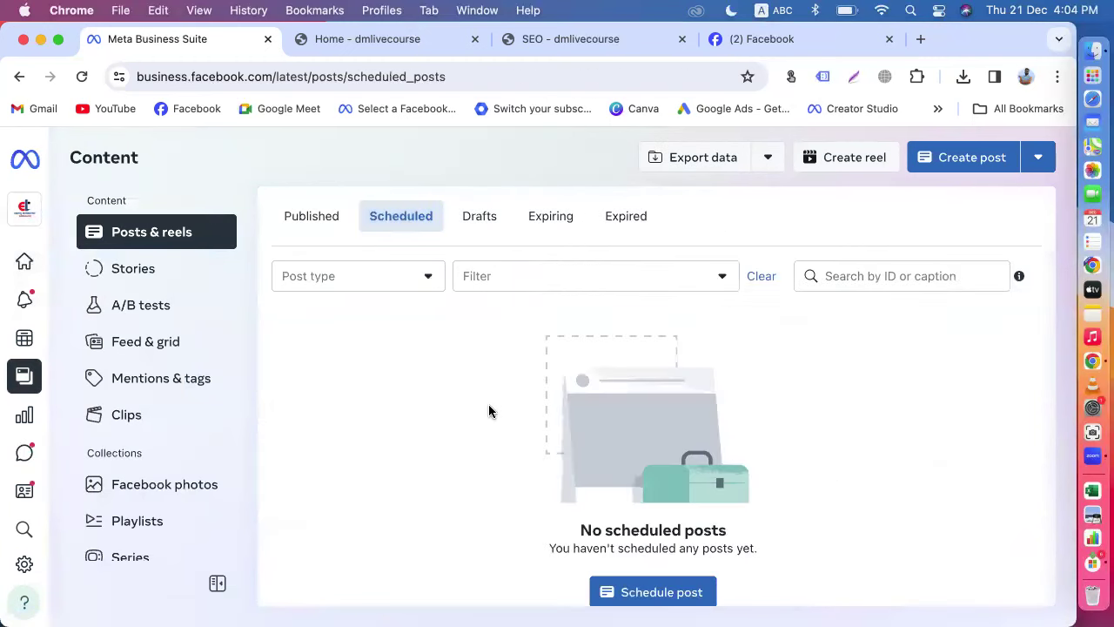
click(294, 218)
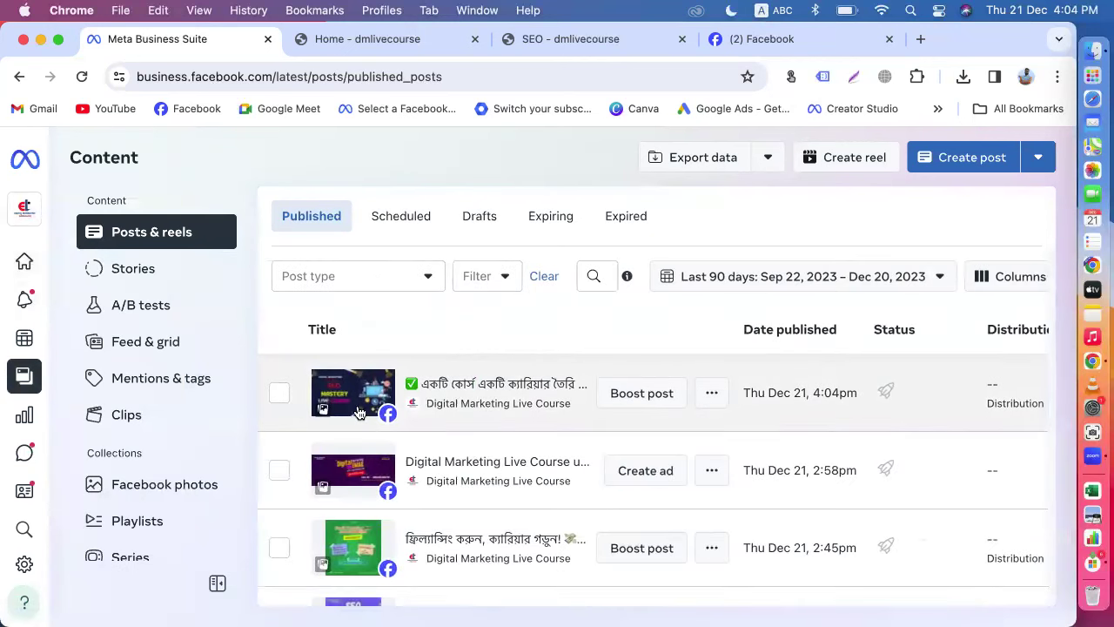
click(709, 406)
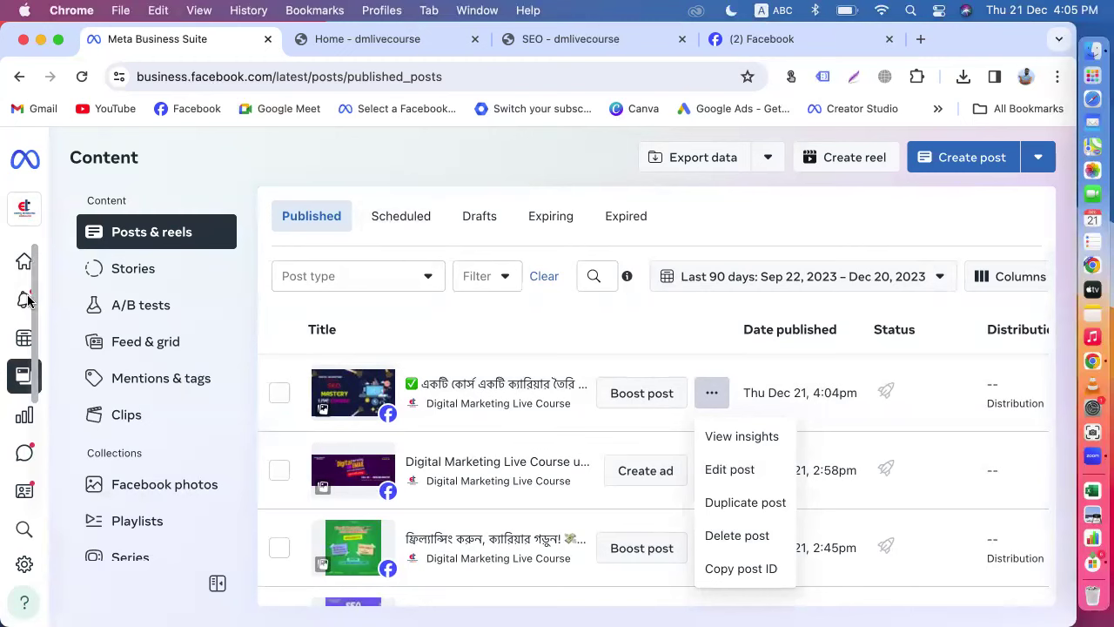
click(948, 164)
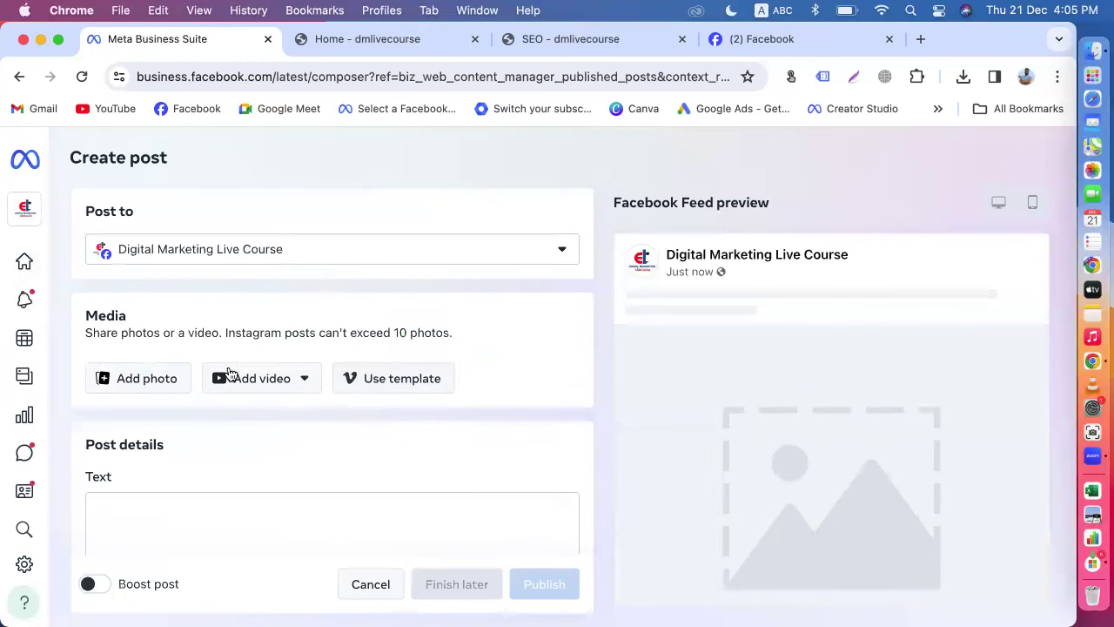
click(145, 378)
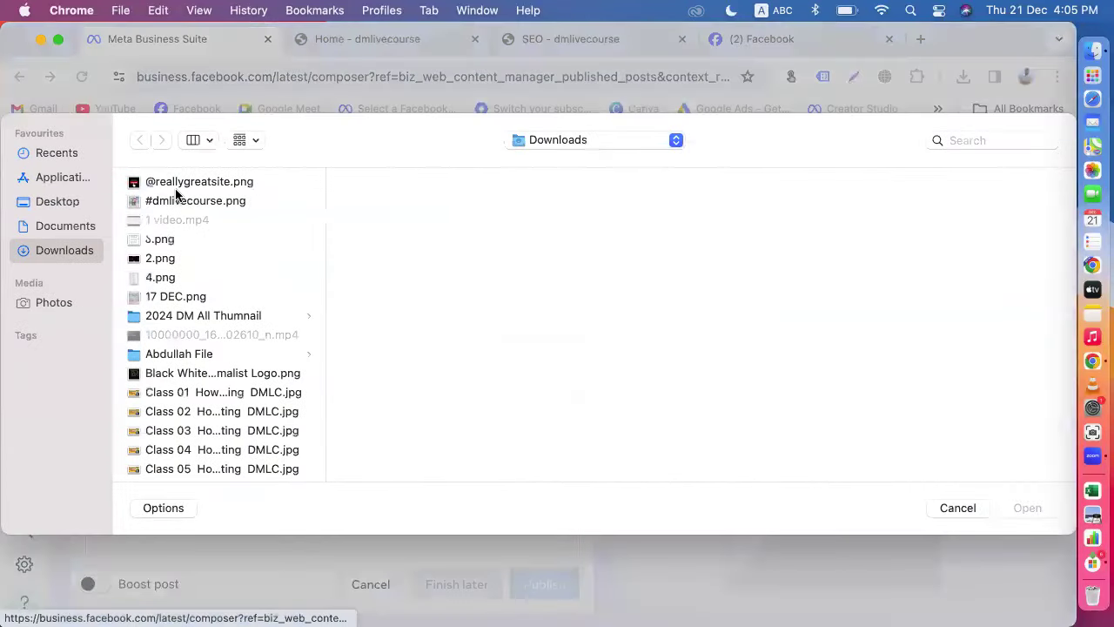
click(177, 184)
click(1028, 508)
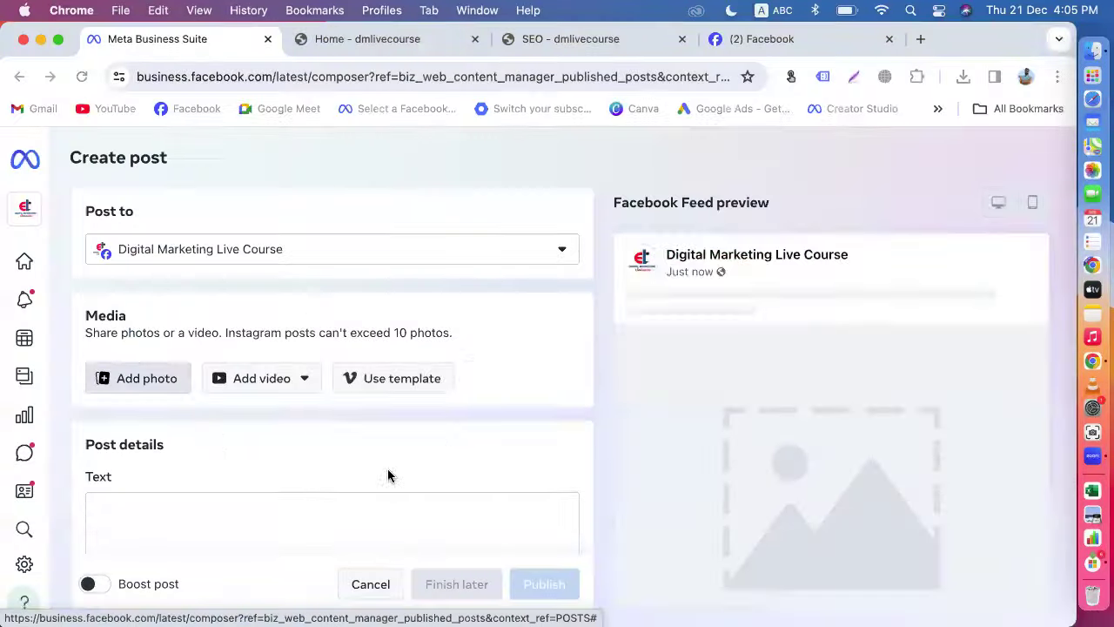
scroll(258, 462, down, 4)
click(193, 273)
text(x)
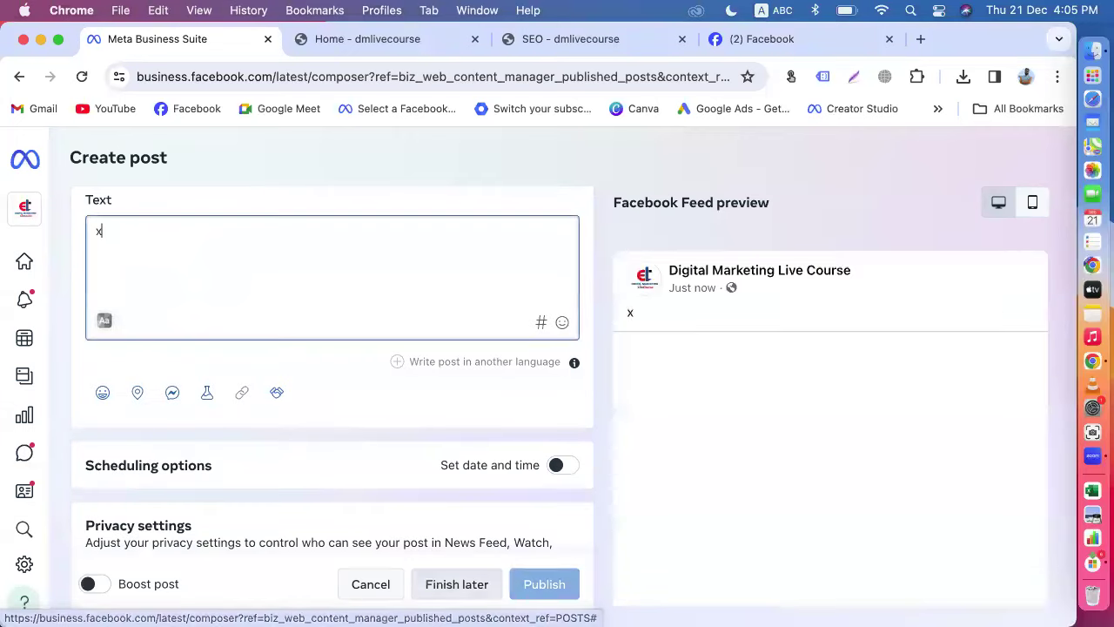
text(scxsx)
Step: Add a Get messages button, then view and dismiss the multiple-languages tip
scroll(348, 449, down, 2)
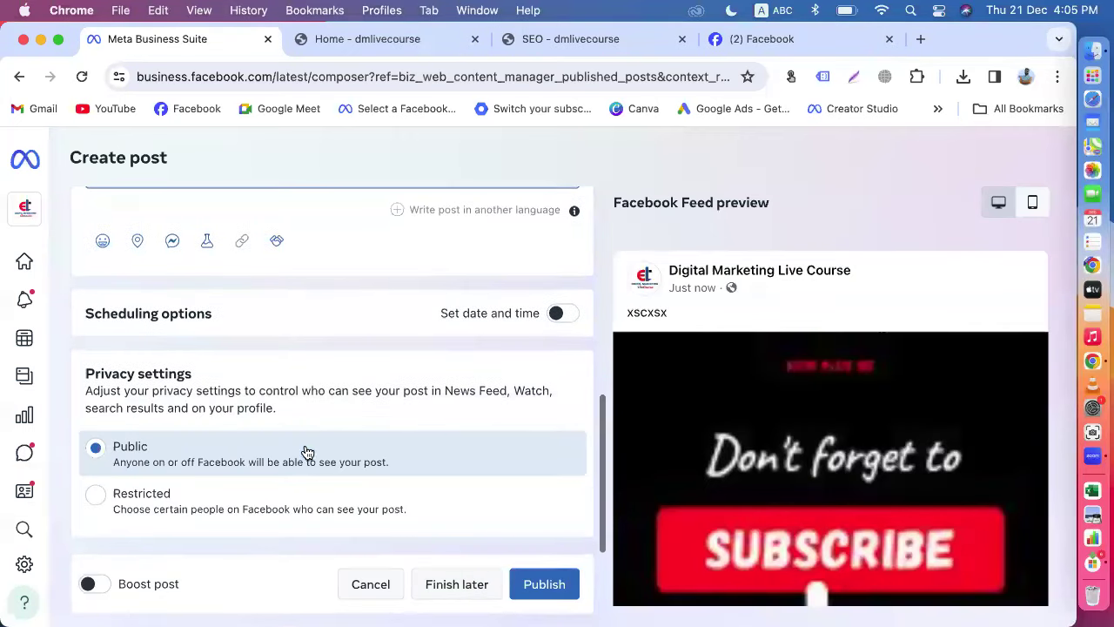
scroll(309, 450, up, 10)
scroll(179, 458, down, 9)
click(172, 263)
scroll(492, 378, up, 10)
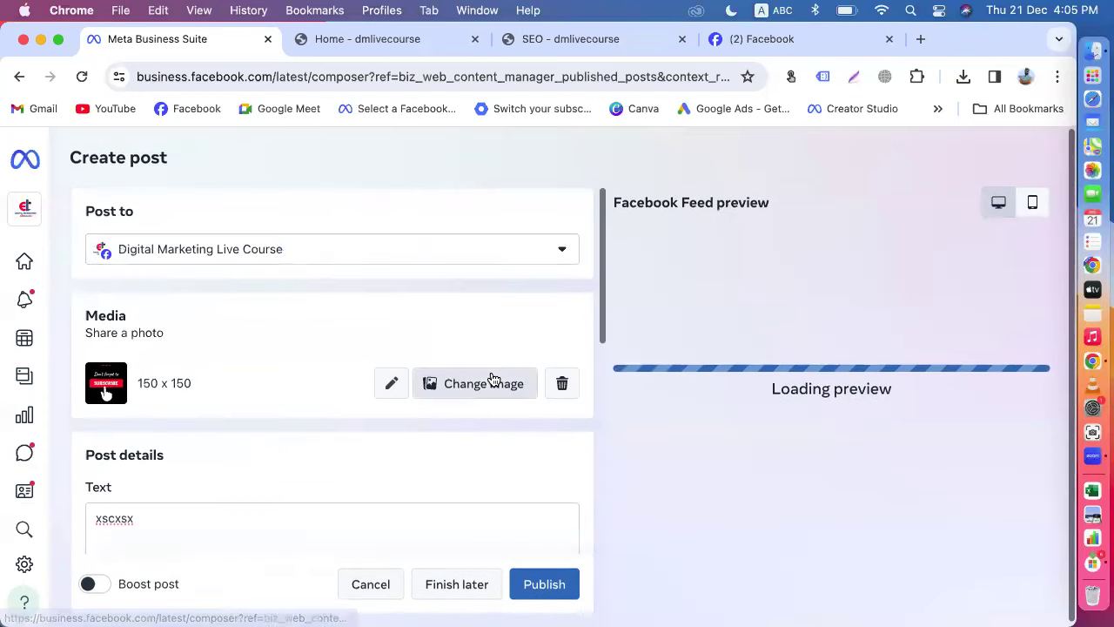
scroll(634, 492, down, 5)
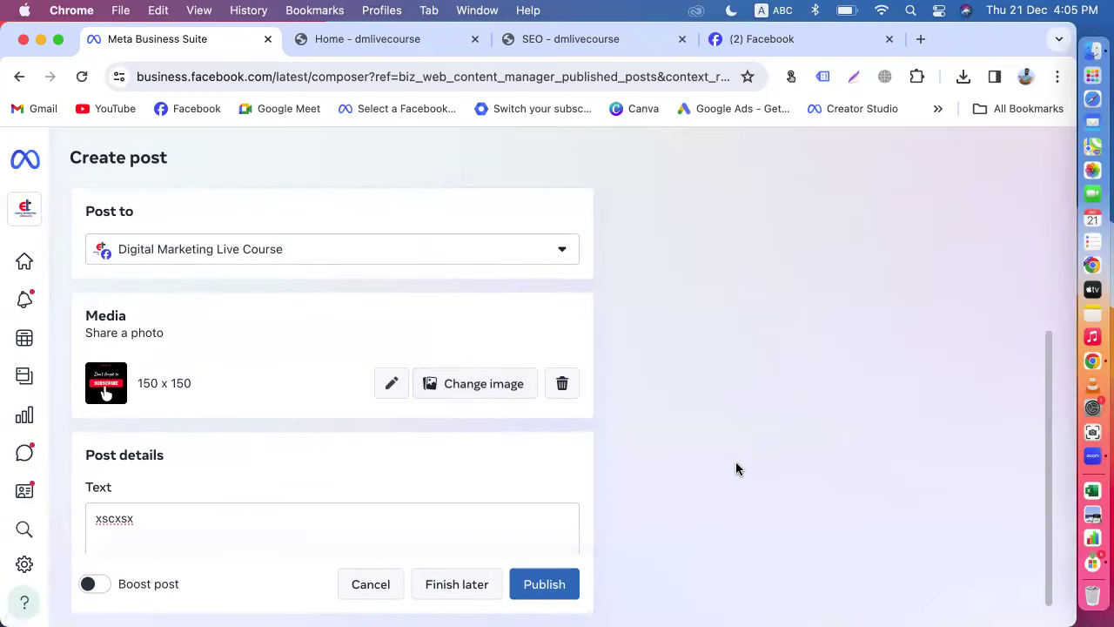
scroll(737, 469, up, 5)
scroll(553, 472, down, 3)
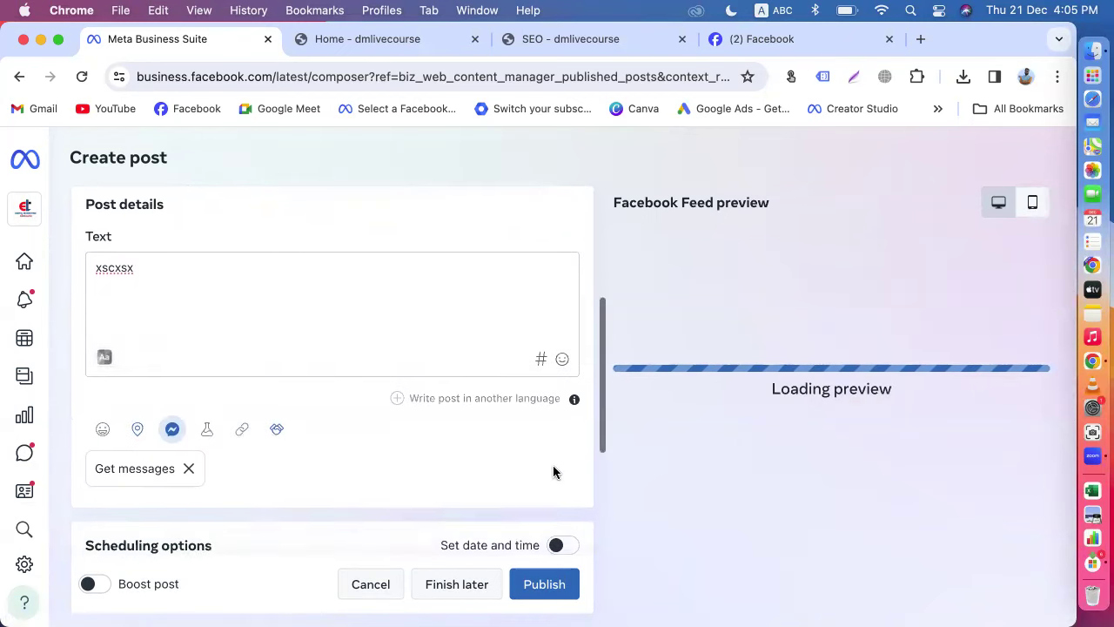
click(575, 399)
scroll(496, 430, up, 1)
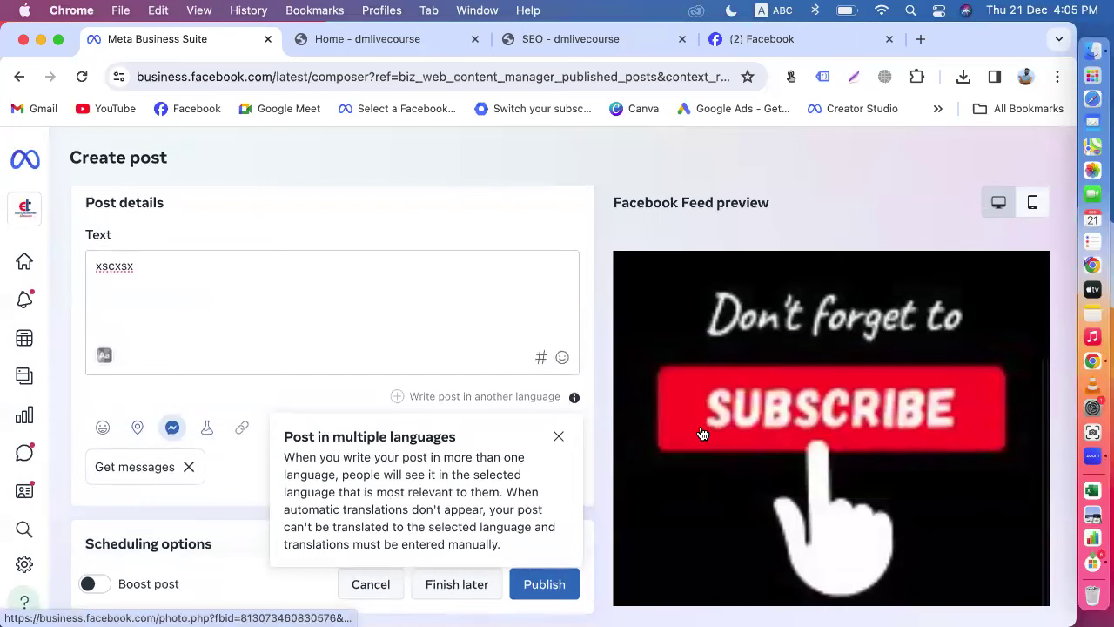
scroll(1053, 250, down, 3)
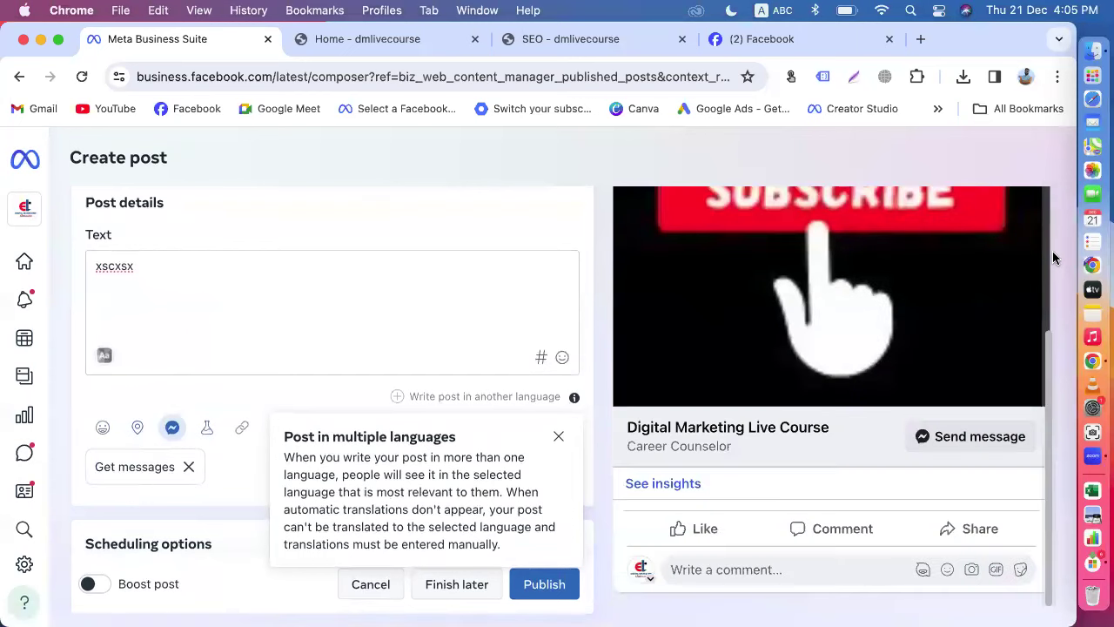
scroll(275, 324, up, 5)
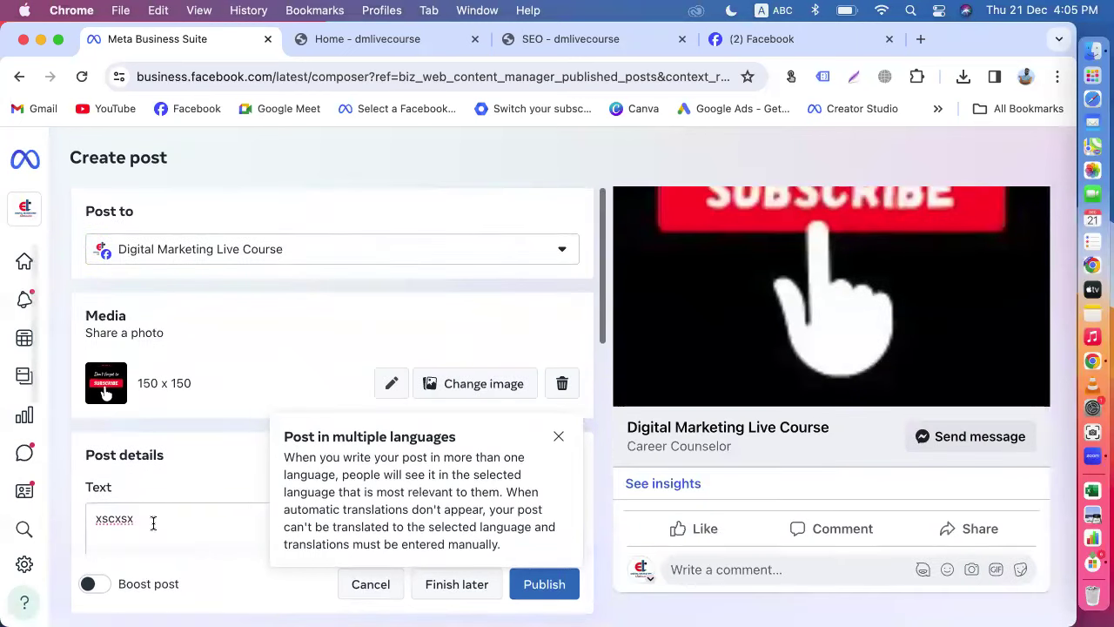
click(557, 437)
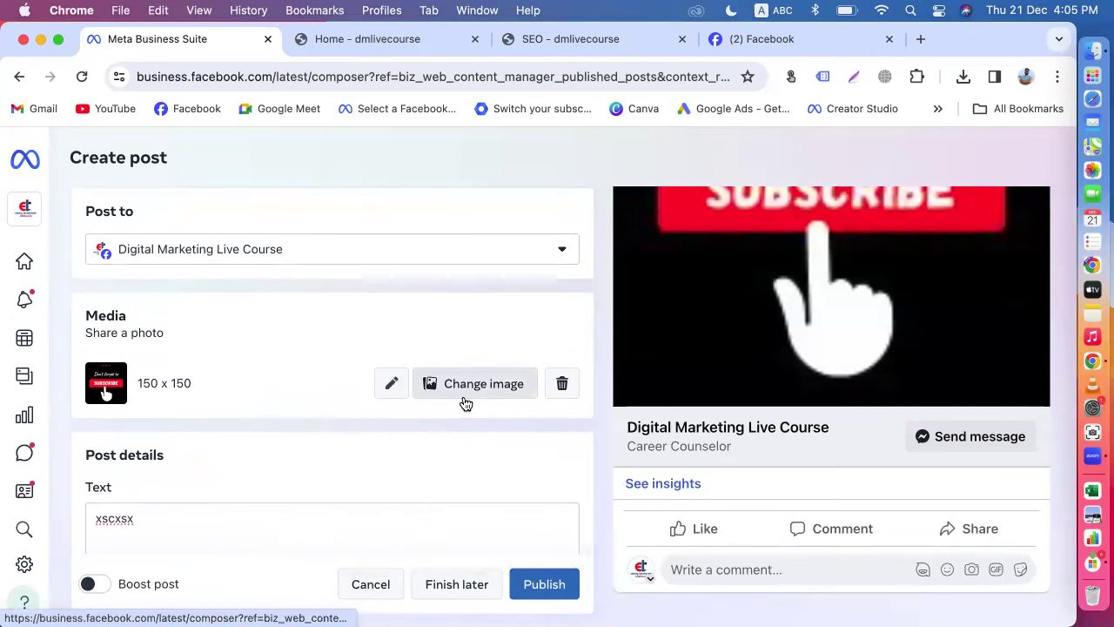
Step: Remove the photo and discard that draft, then start a fresh post and add photos from the computer
click(562, 383)
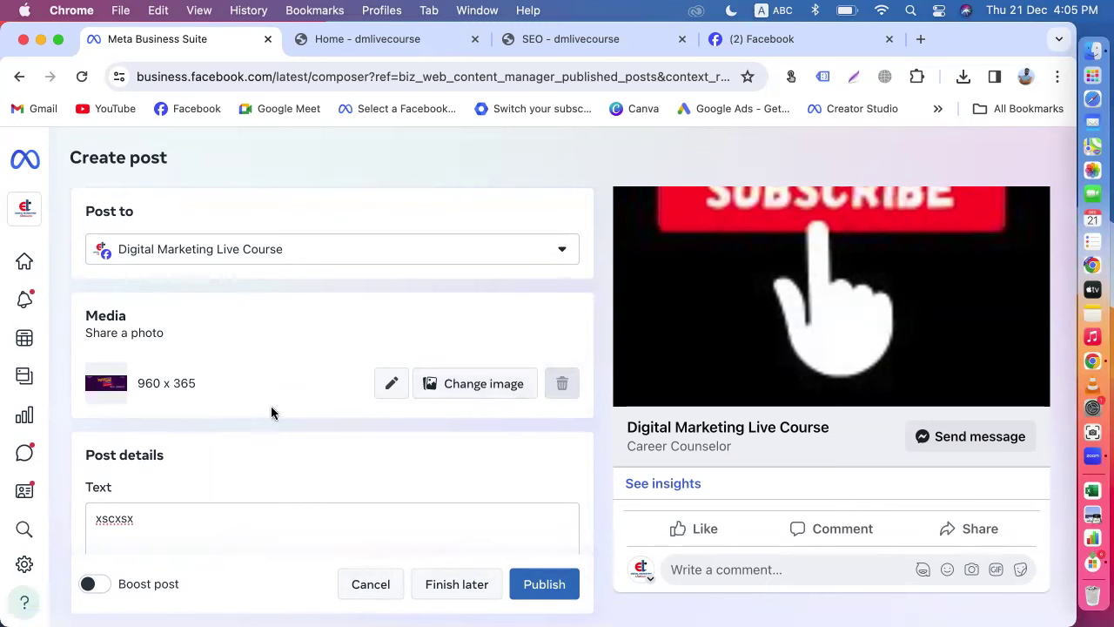
scroll(355, 455, down, 5)
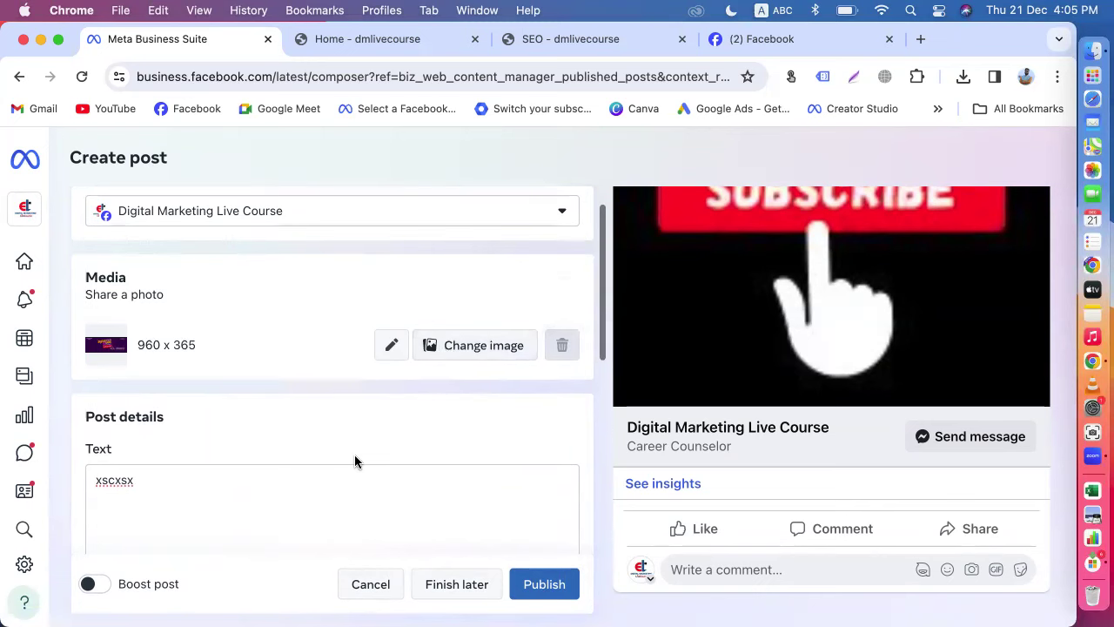
scroll(354, 455, up, 5)
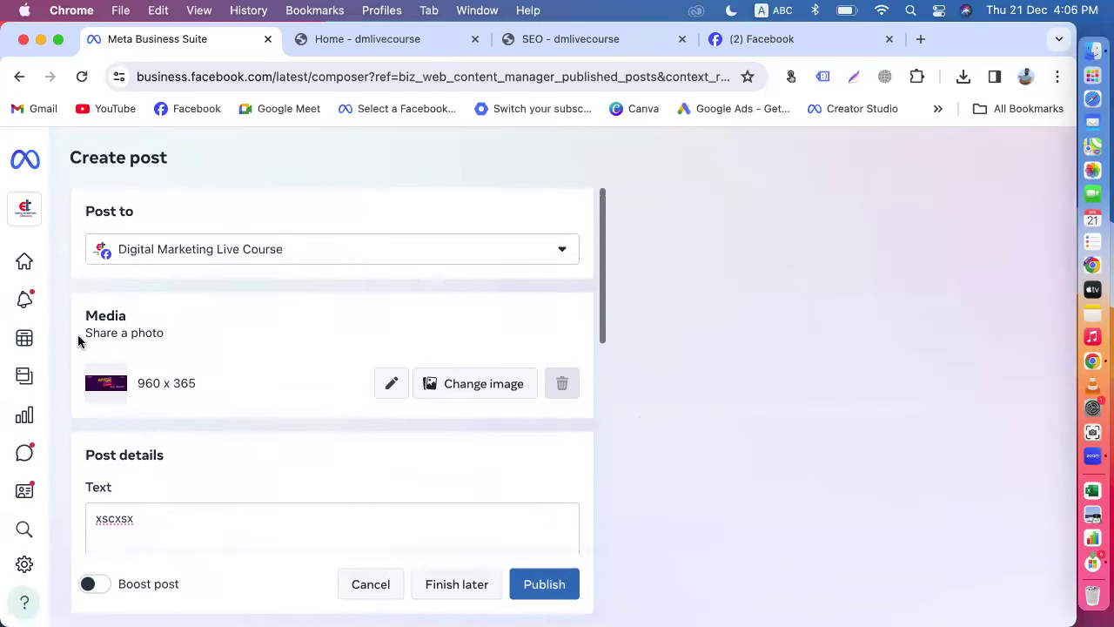
click(49, 257)
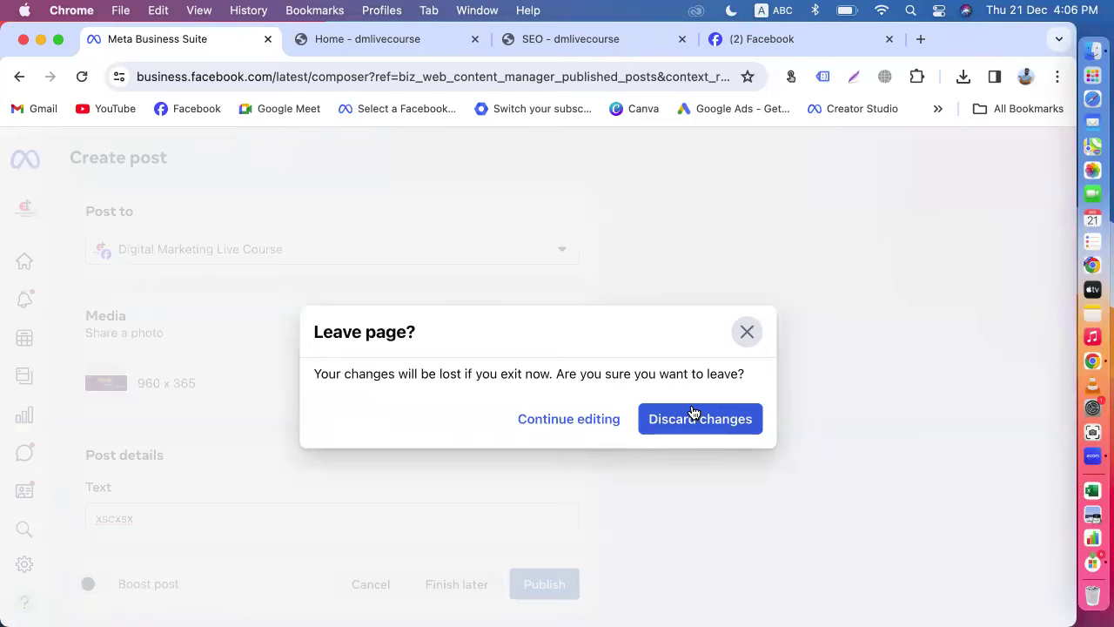
click(694, 411)
click(333, 267)
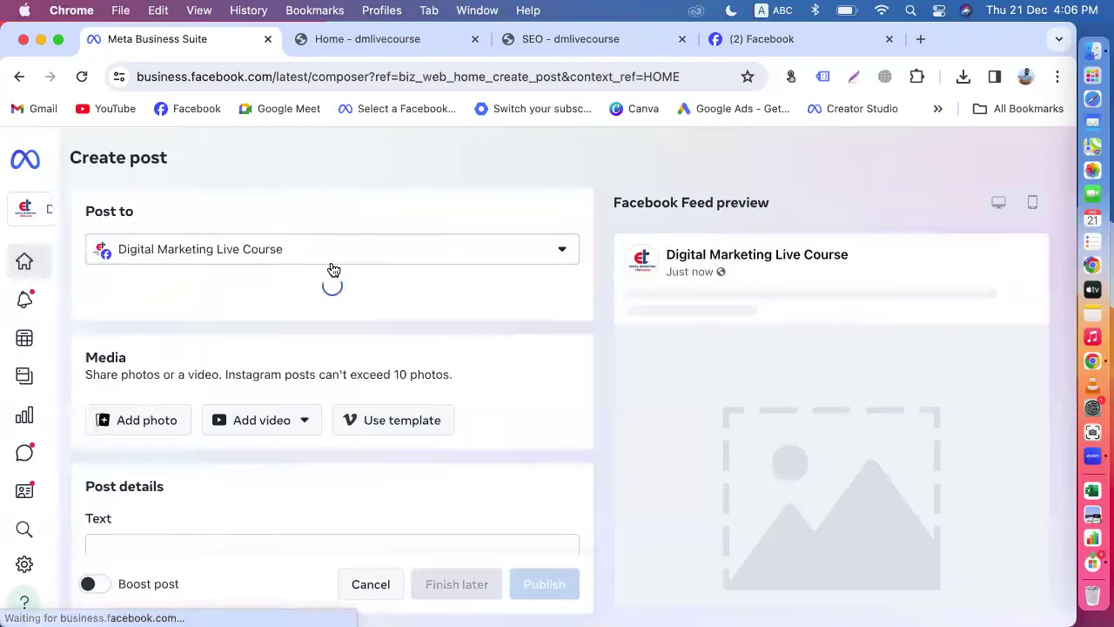
click(137, 380)
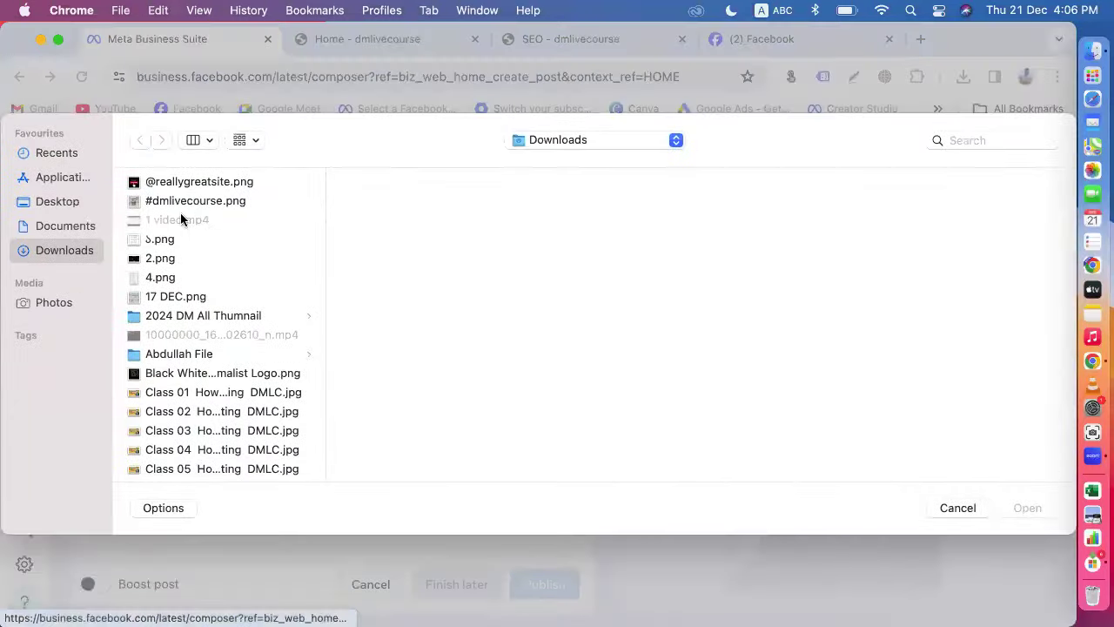
Step: Select the Class 01 through Class 06 images in Downloads and attach them to the post
scroll(165, 331, down, 3)
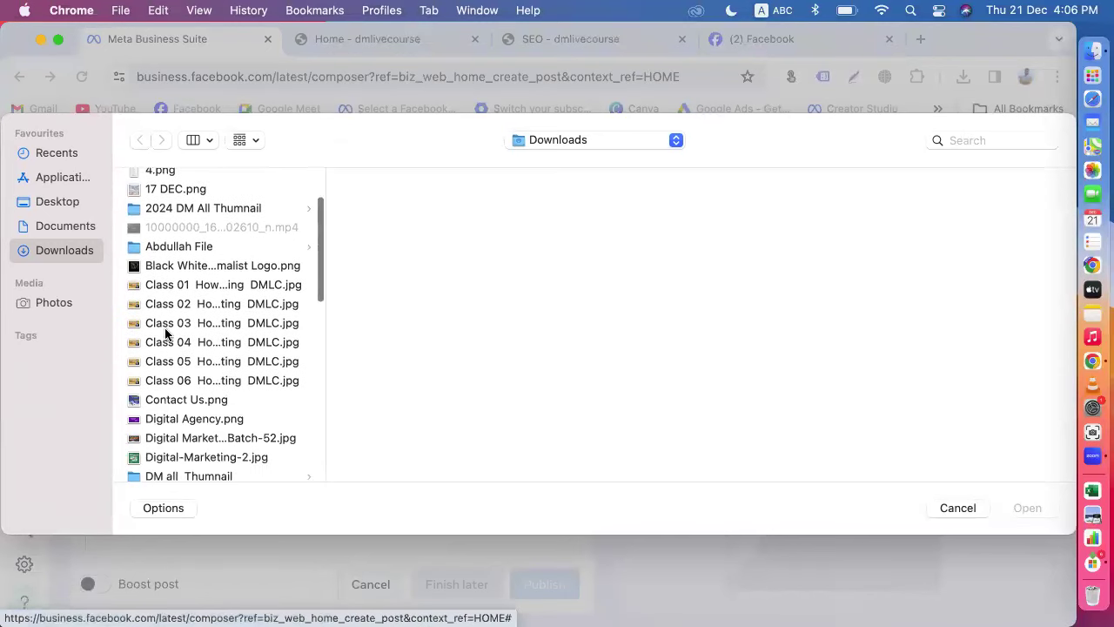
click(200, 288)
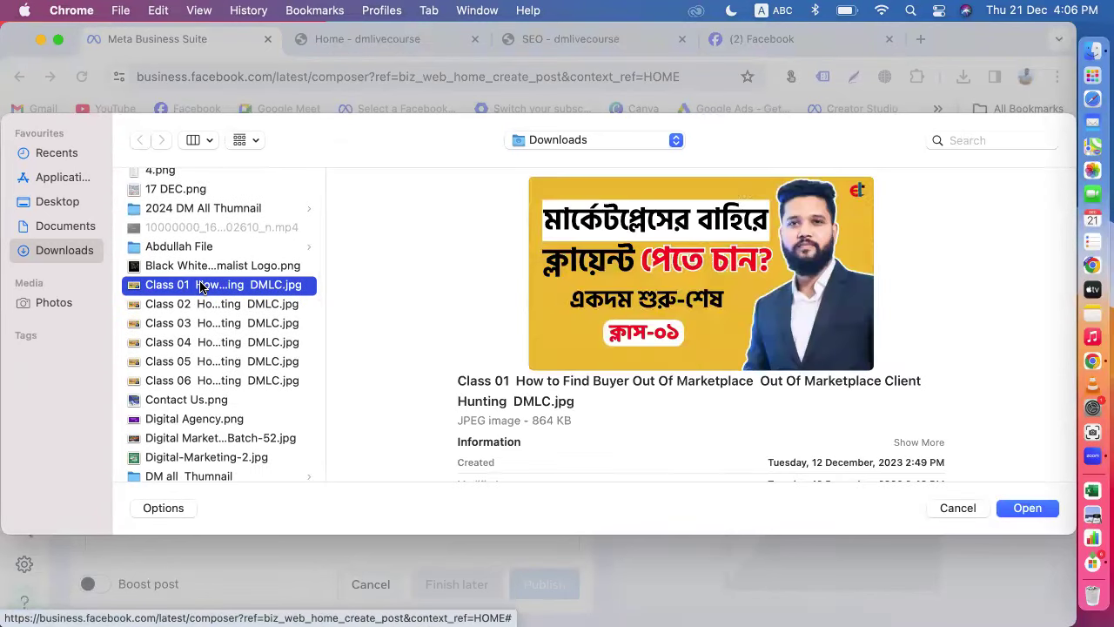
shift+click(198, 306)
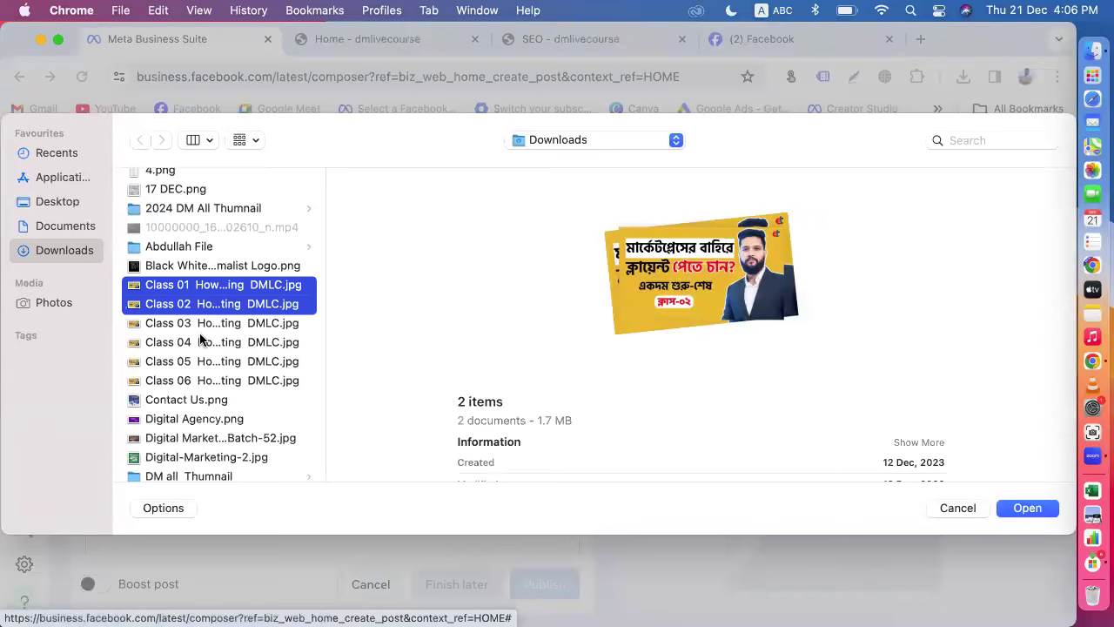
shift+click(202, 342)
shift+click(204, 361)
shift+click(207, 400)
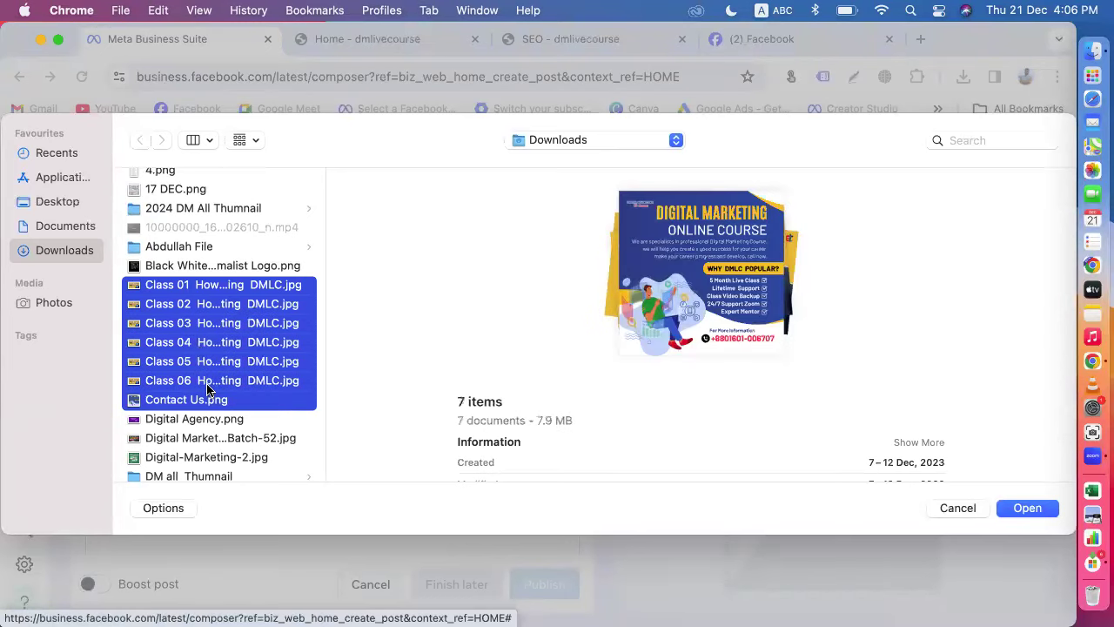
shift+click(207, 387)
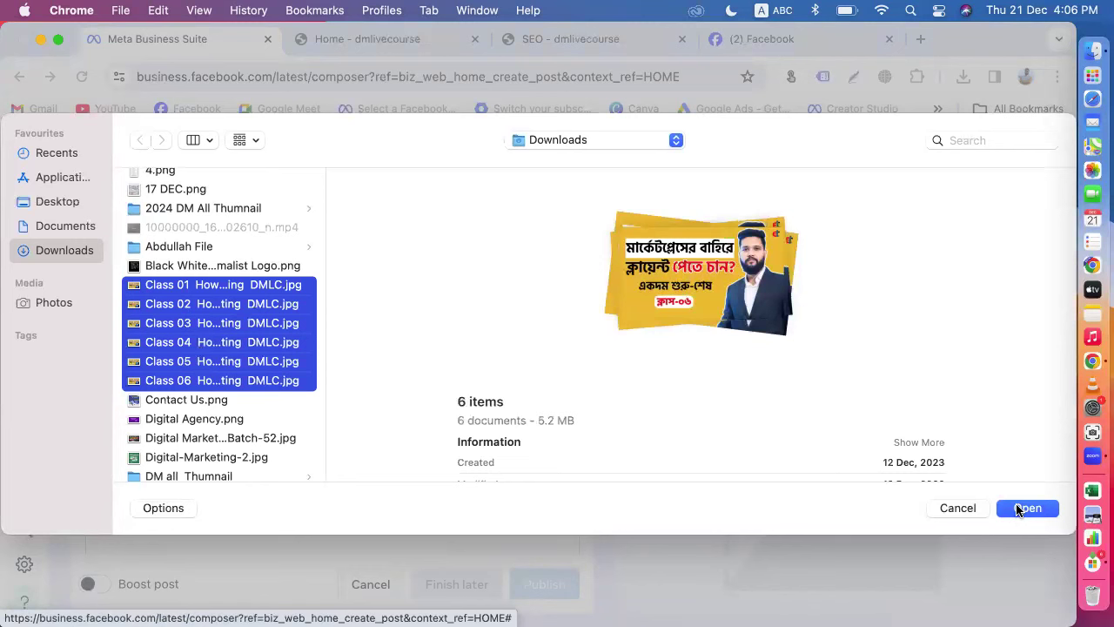
click(1026, 508)
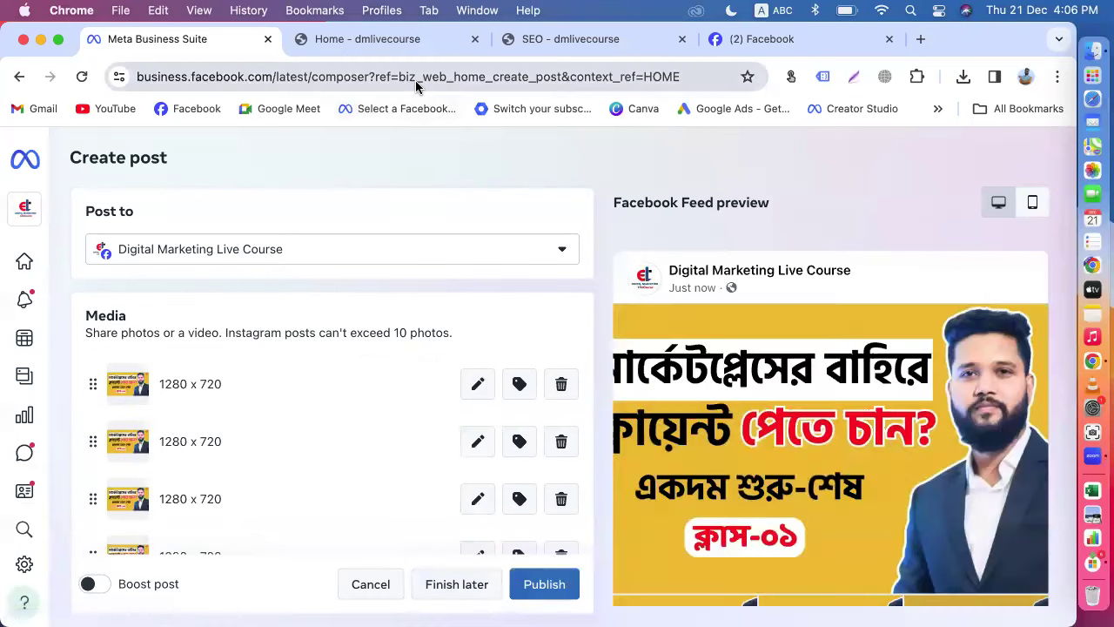
Step: Check the keyboard input language and switch to the Facebook tab
scroll(695, 362, down, 5)
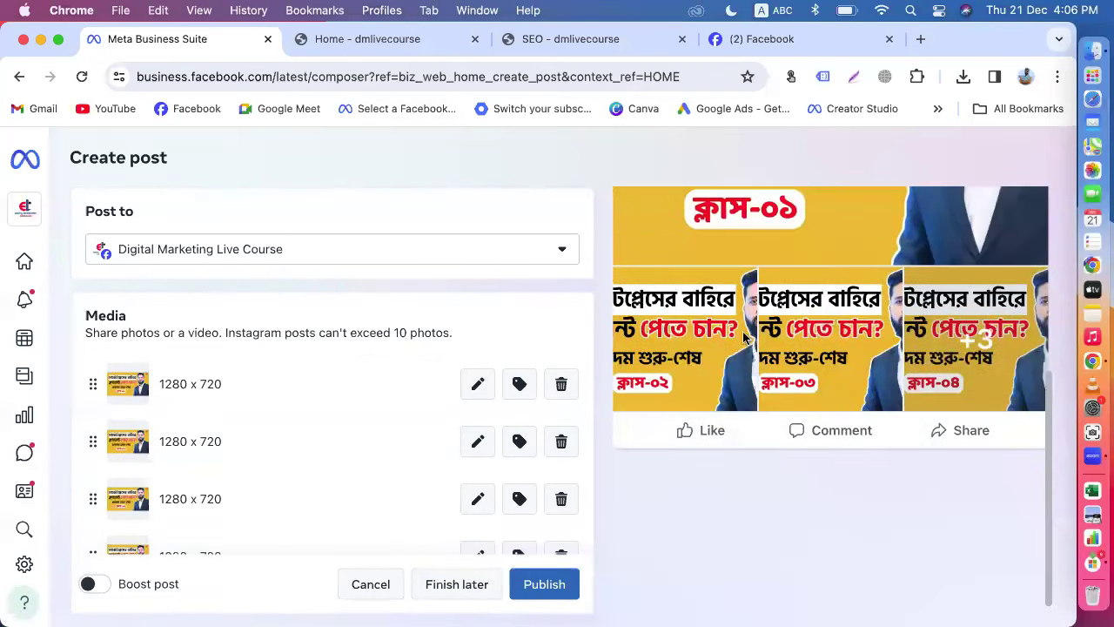
click(761, 10)
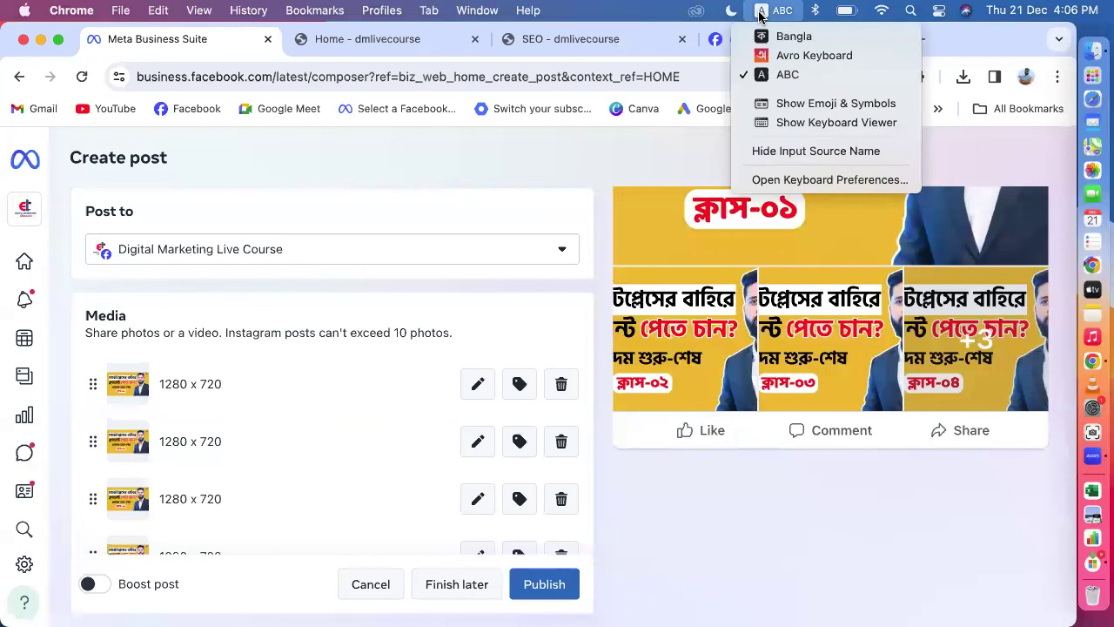
click(716, 48)
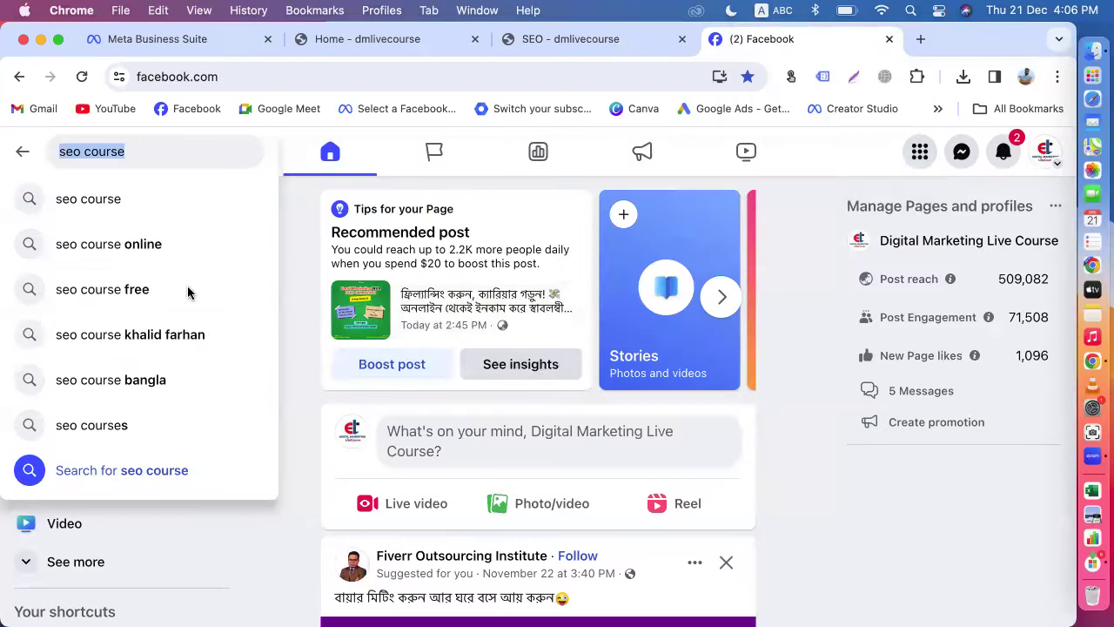
Step: Open the Digital Marketing Live Course page, browse its posts, and close a started photo post
key(Escape)
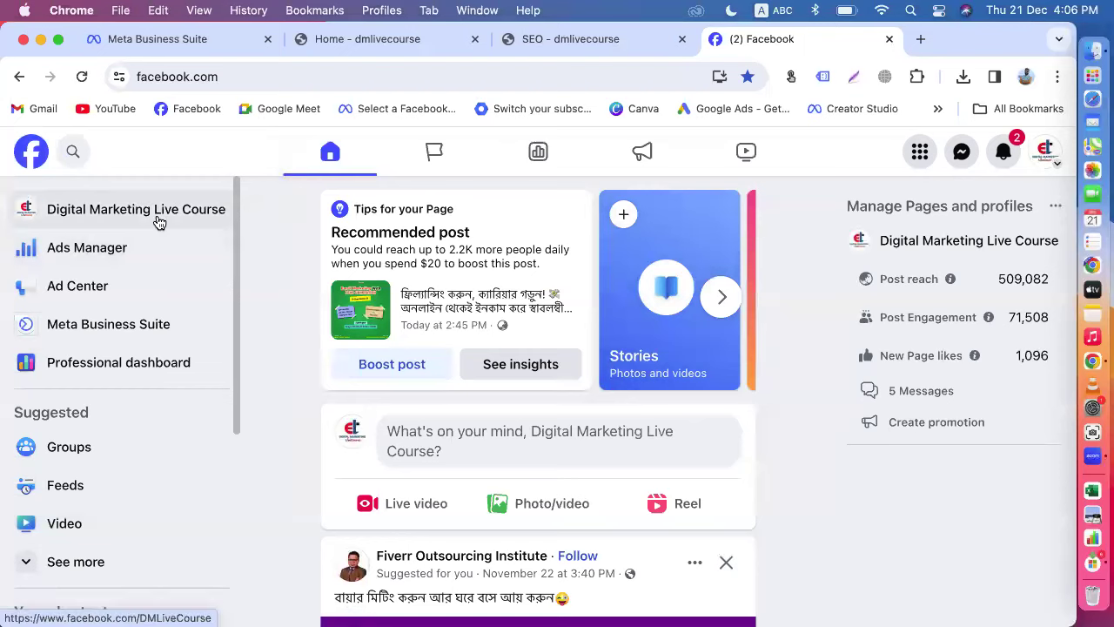
click(156, 219)
scroll(542, 411, down, 15)
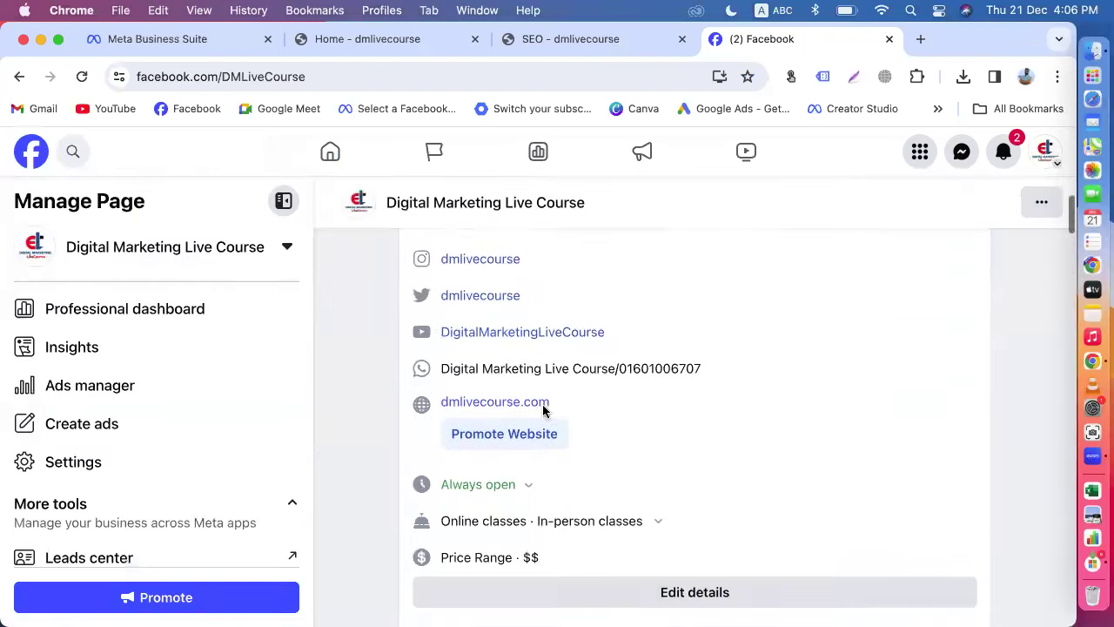
scroll(739, 432, up, 10)
scroll(737, 430, down, 1)
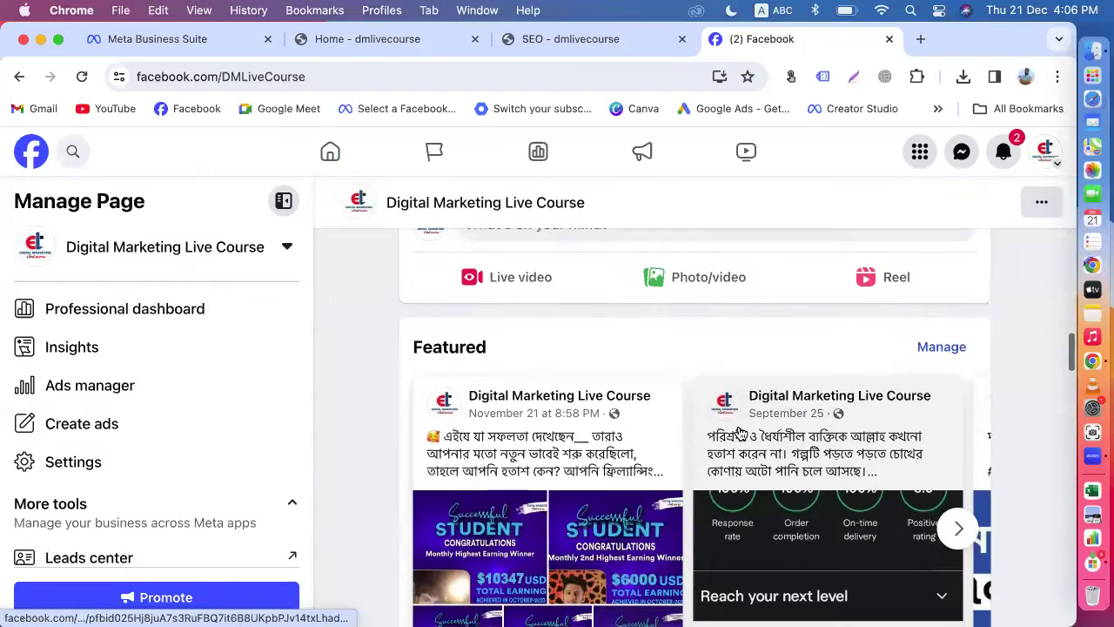
scroll(673, 368, up, 1)
click(685, 363)
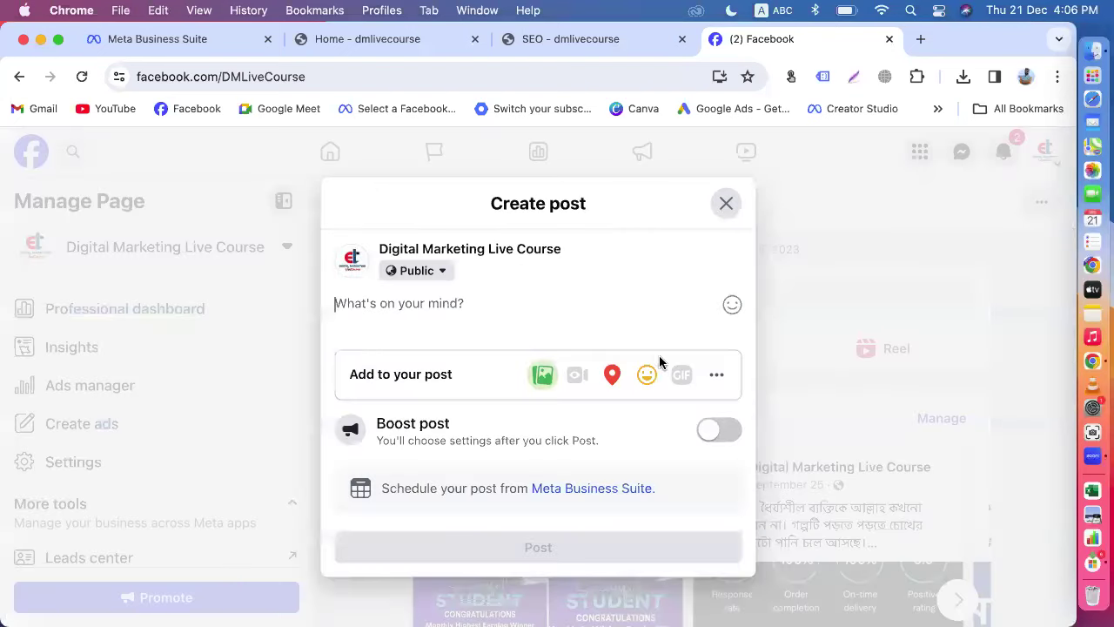
click(726, 204)
Step: Scroll the page's recent posts, reload Facebook, and return to the Meta Business Suite draft
scroll(780, 490, down, 8)
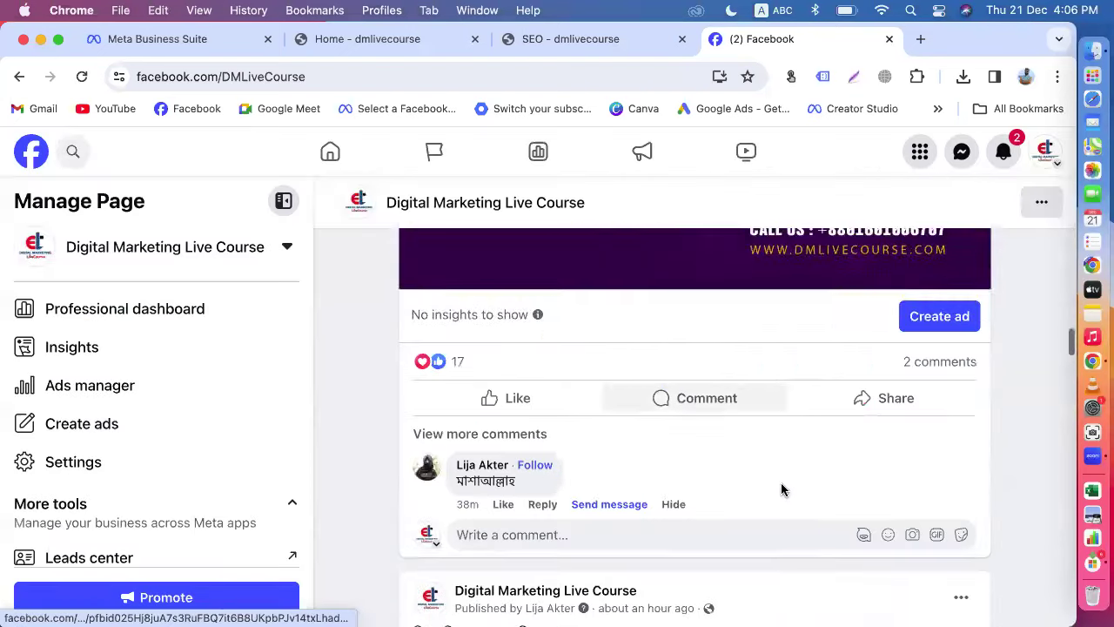
scroll(781, 489, down, 4)
scroll(780, 489, up, 8)
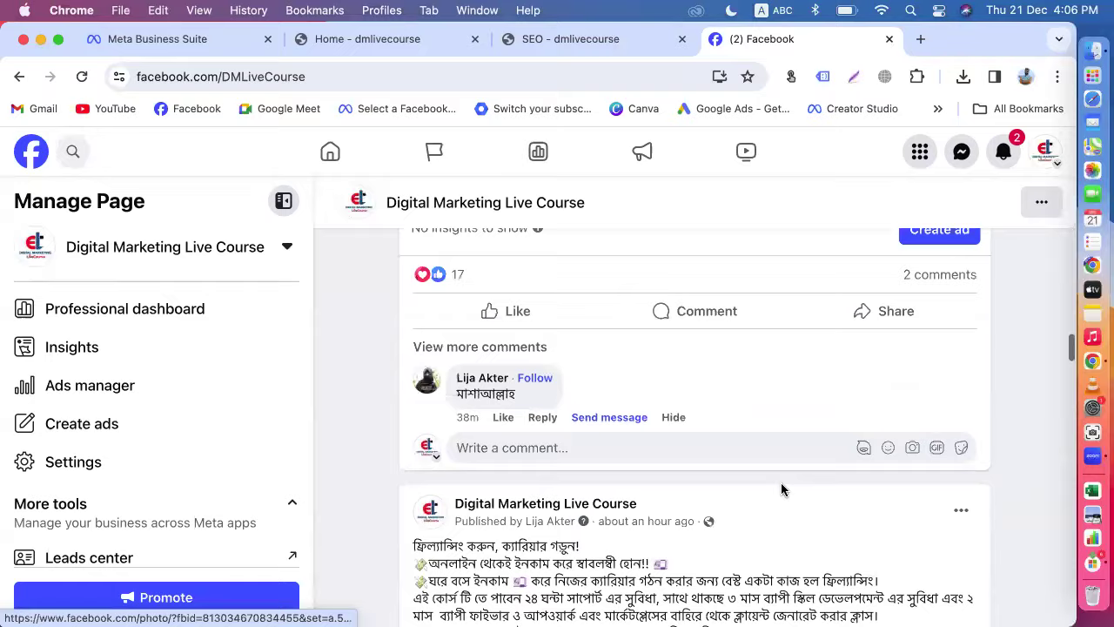
scroll(780, 490, up, 3)
scroll(782, 491, down, 3)
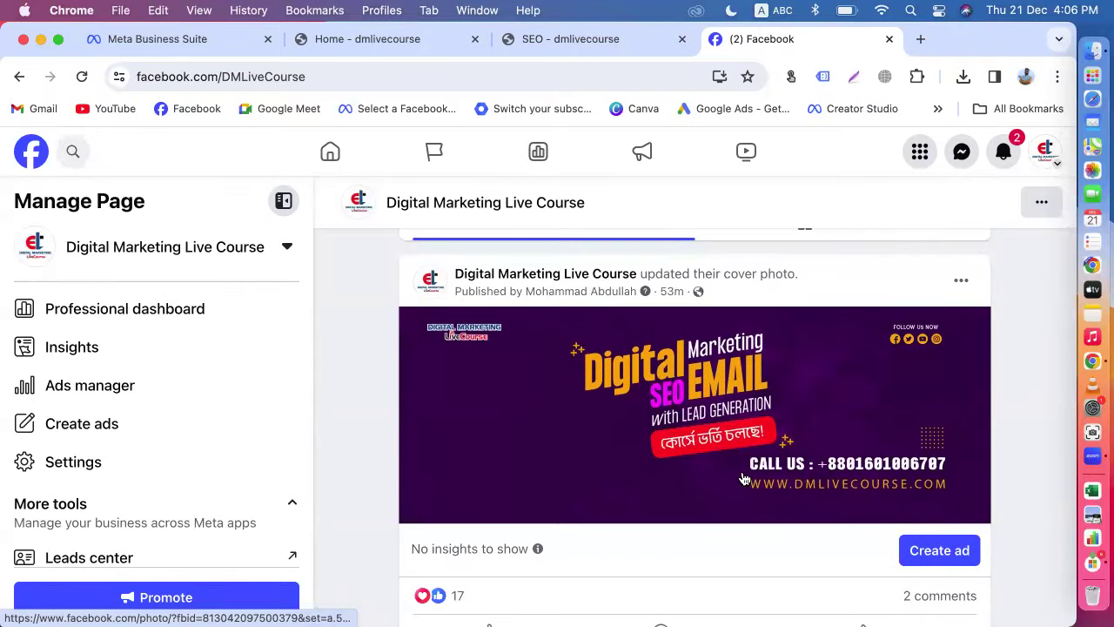
click(82, 76)
click(123, 43)
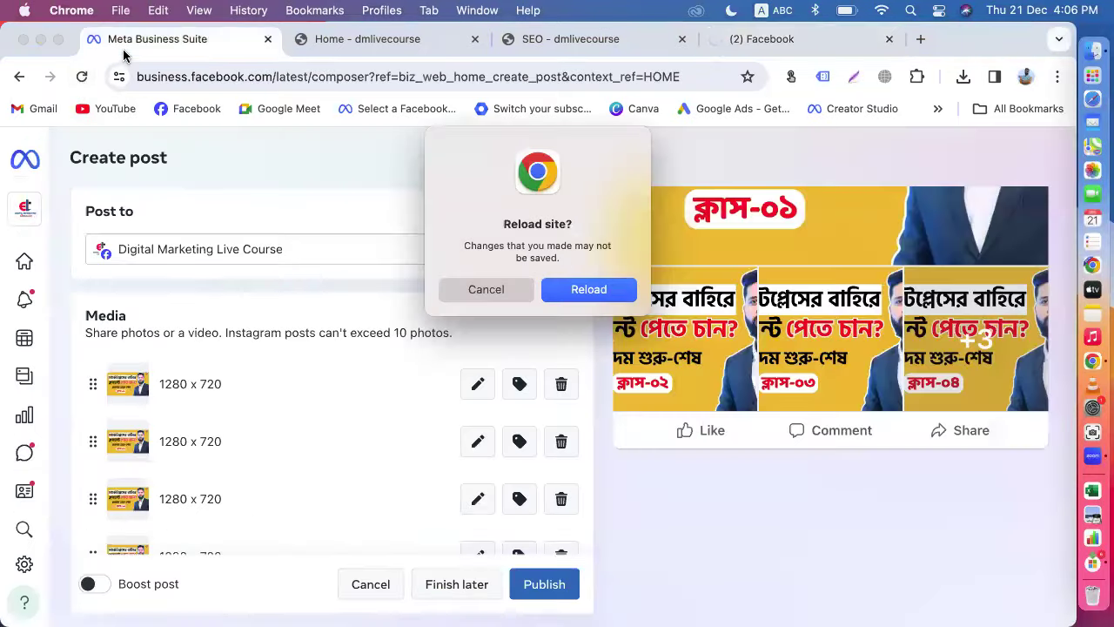
Step: Confirm the reload and write 'sadgsdgokvf' as the post text
click(591, 296)
scroll(309, 427, down, 5)
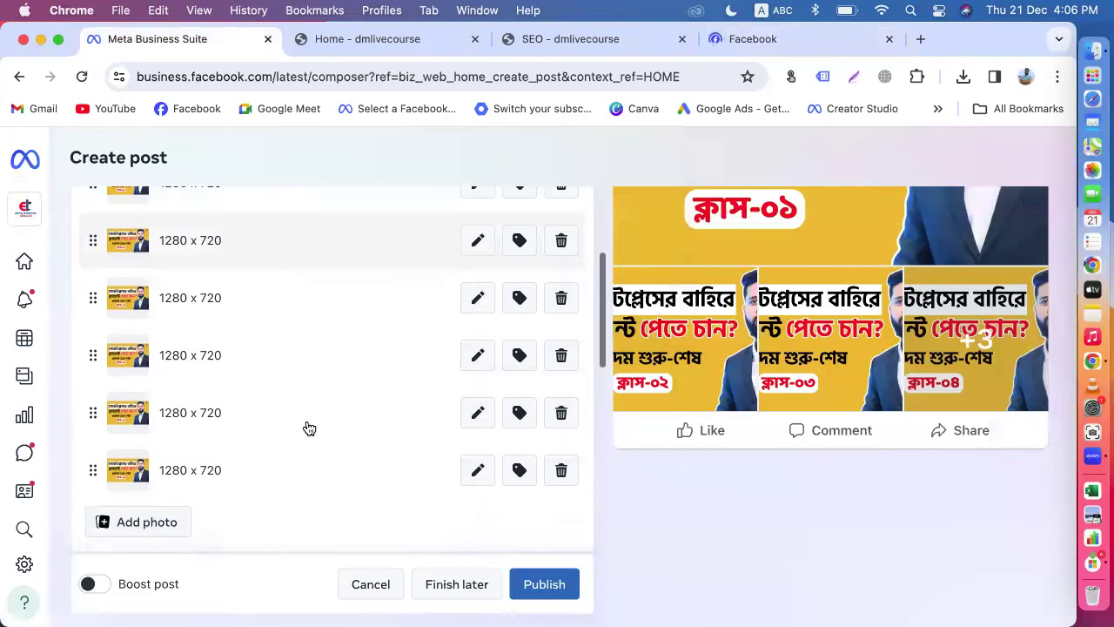
scroll(307, 426, down, 3)
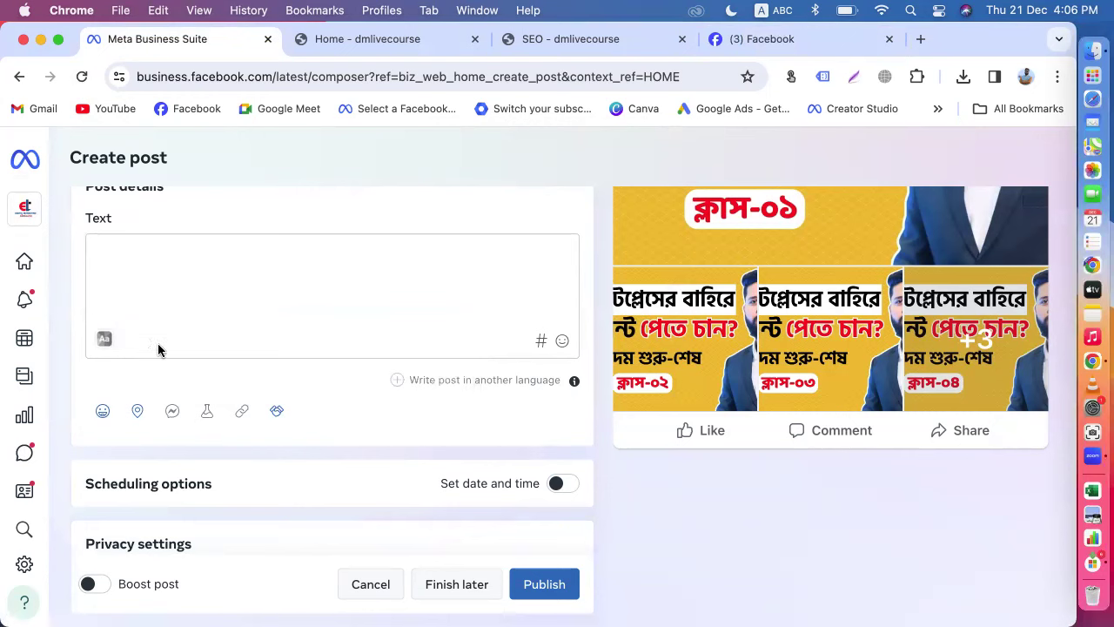
click(149, 307)
text(sadgsdgokvfkvfd)
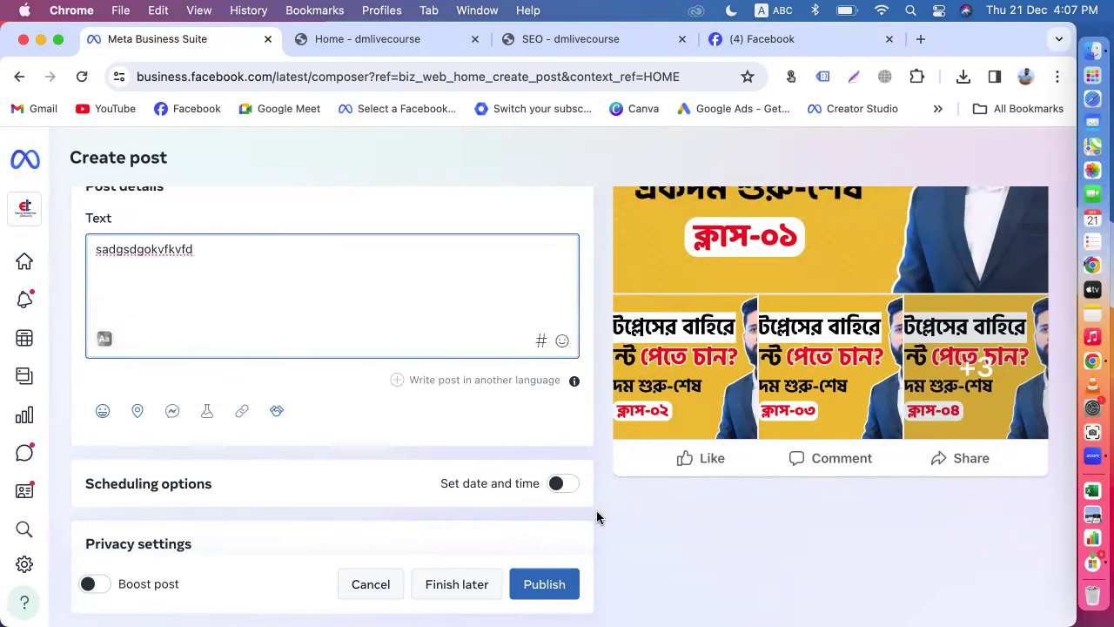
Step: Turn on scheduling and set the publish time minutes to 30
scroll(598, 515, down, 3)
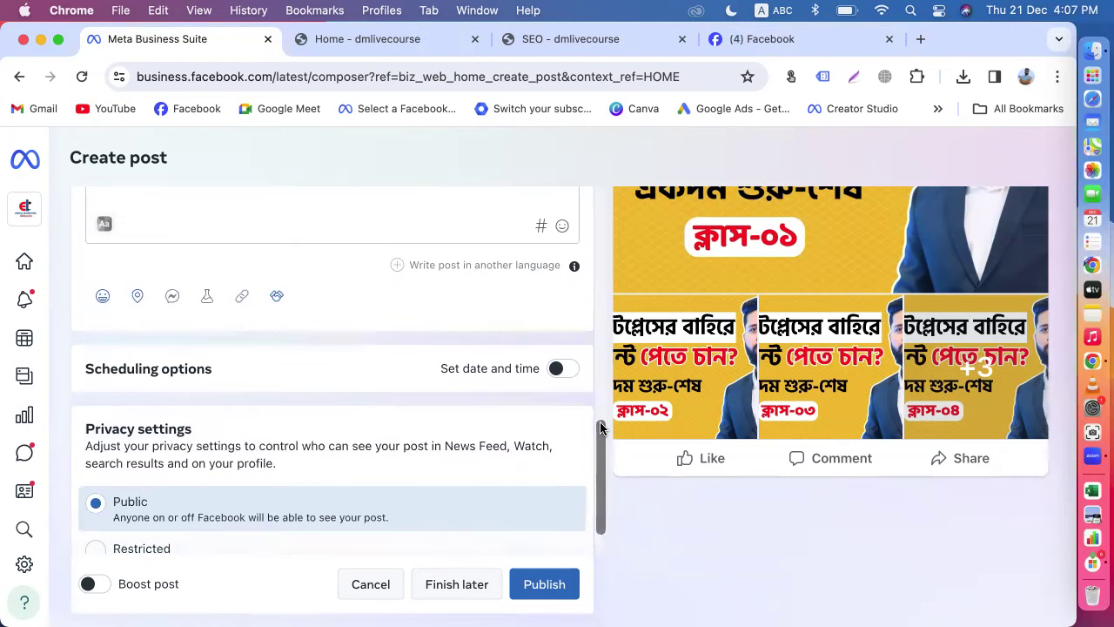
click(557, 368)
scroll(187, 378, down, 3)
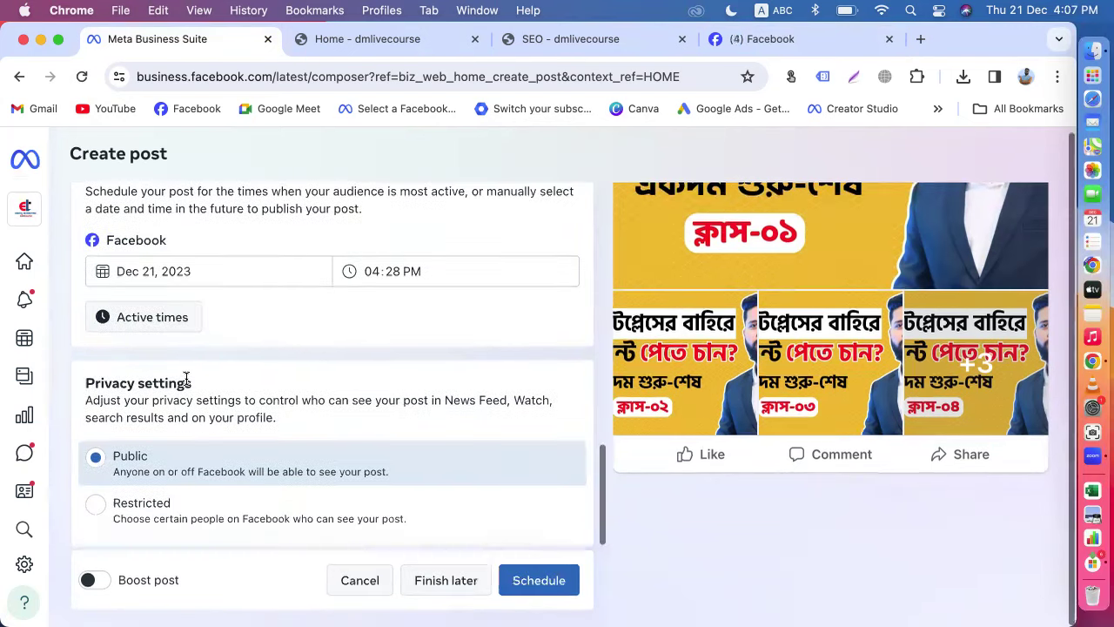
click(394, 271)
text(30)
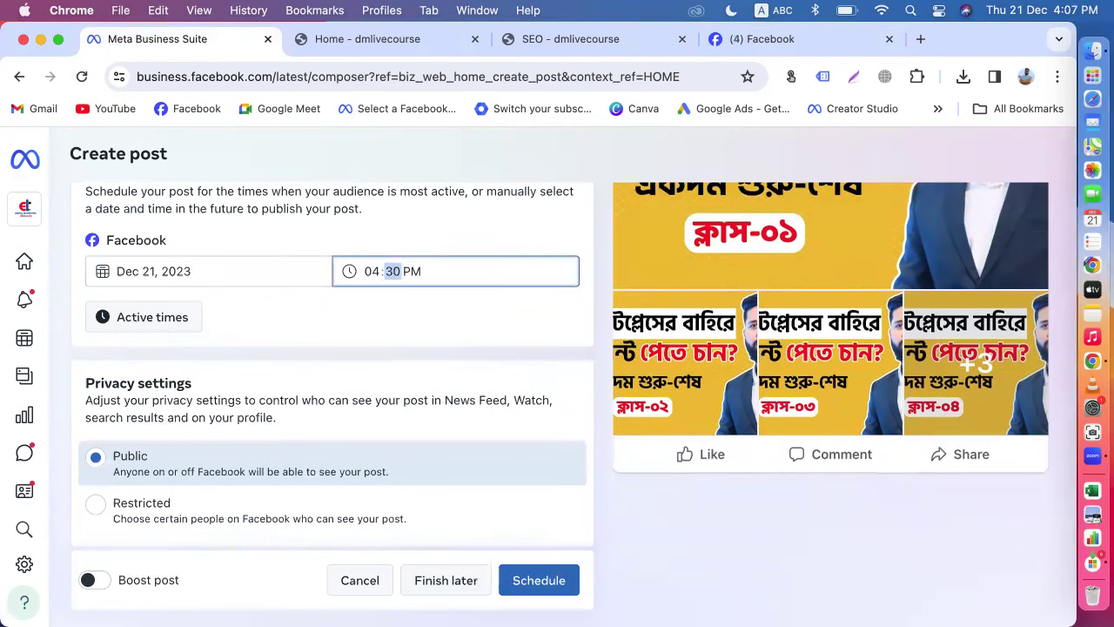
click(597, 413)
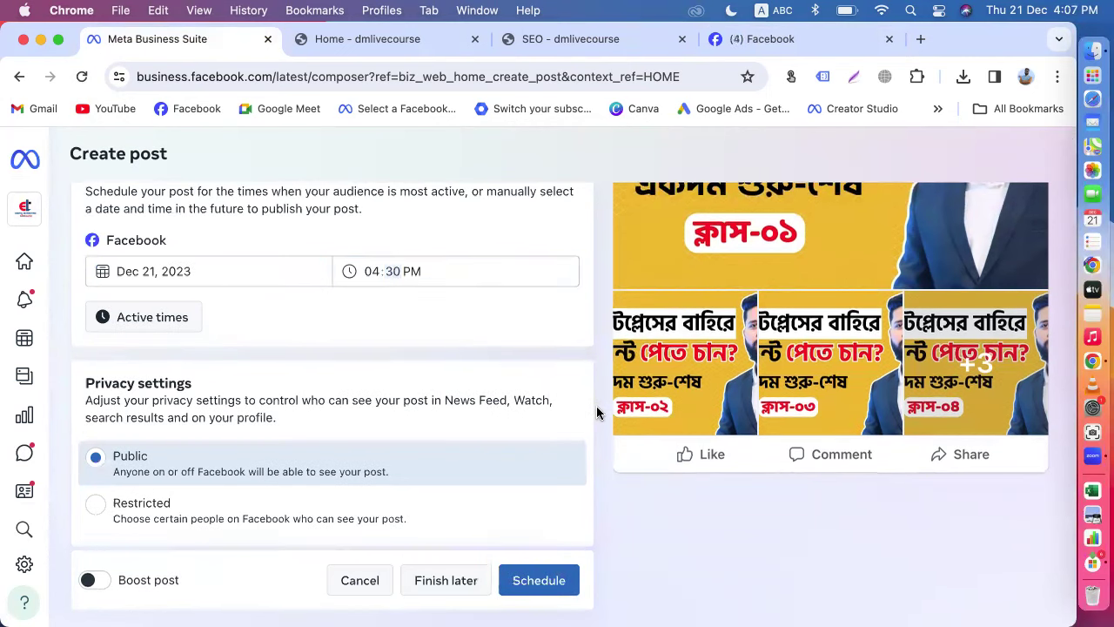
Step: Set the publish date to December 22, 2023, schedule the post, and decline boosting
scroll(597, 413, down, 1)
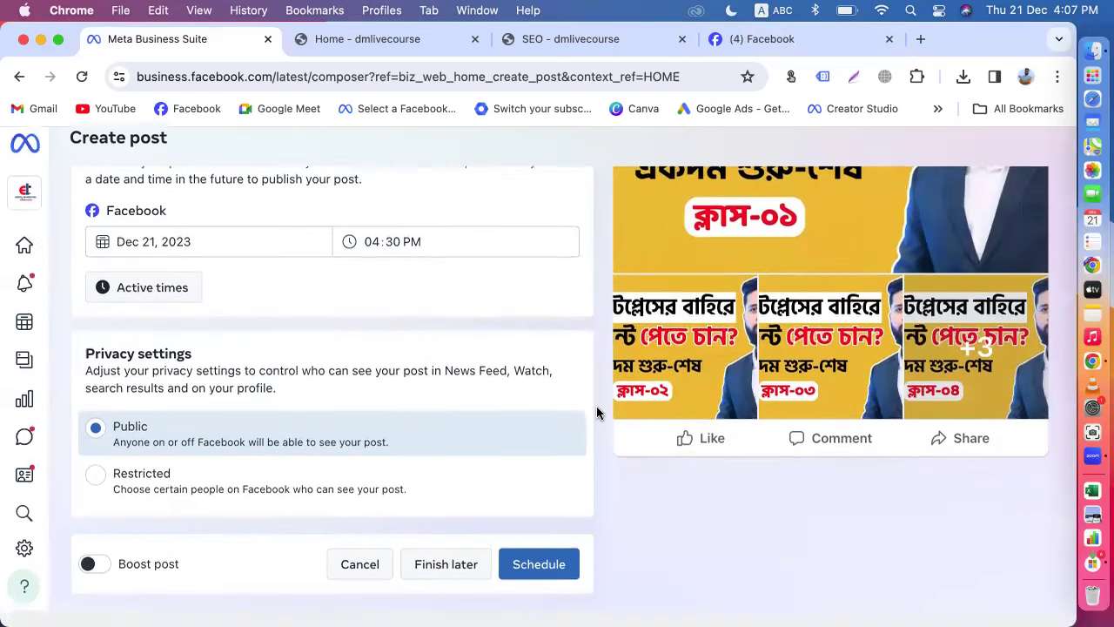
click(139, 259)
click(240, 428)
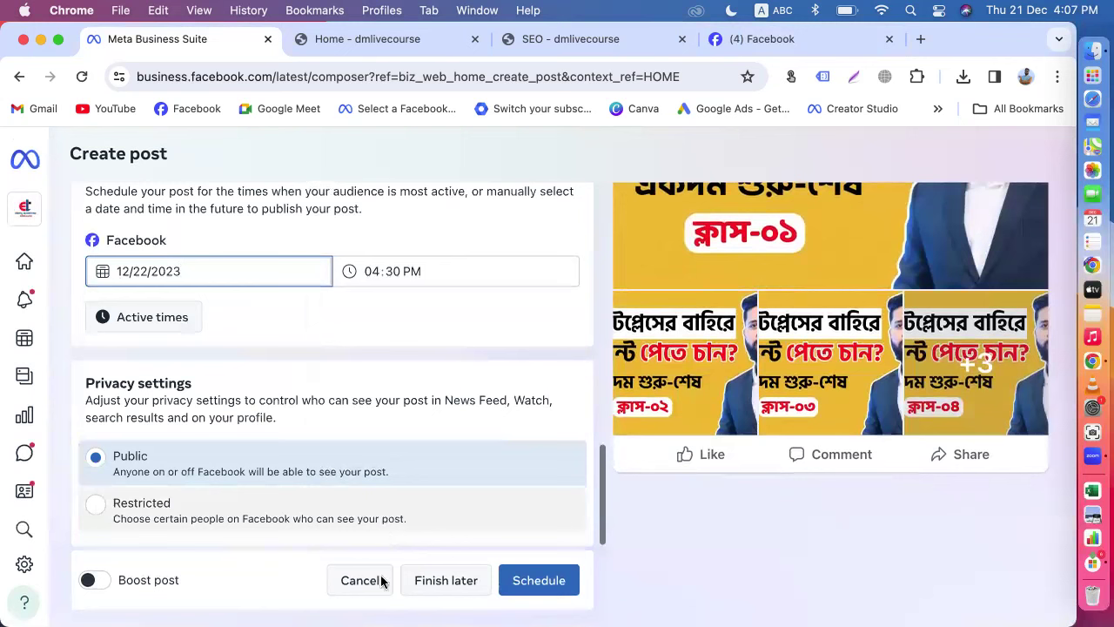
click(533, 584)
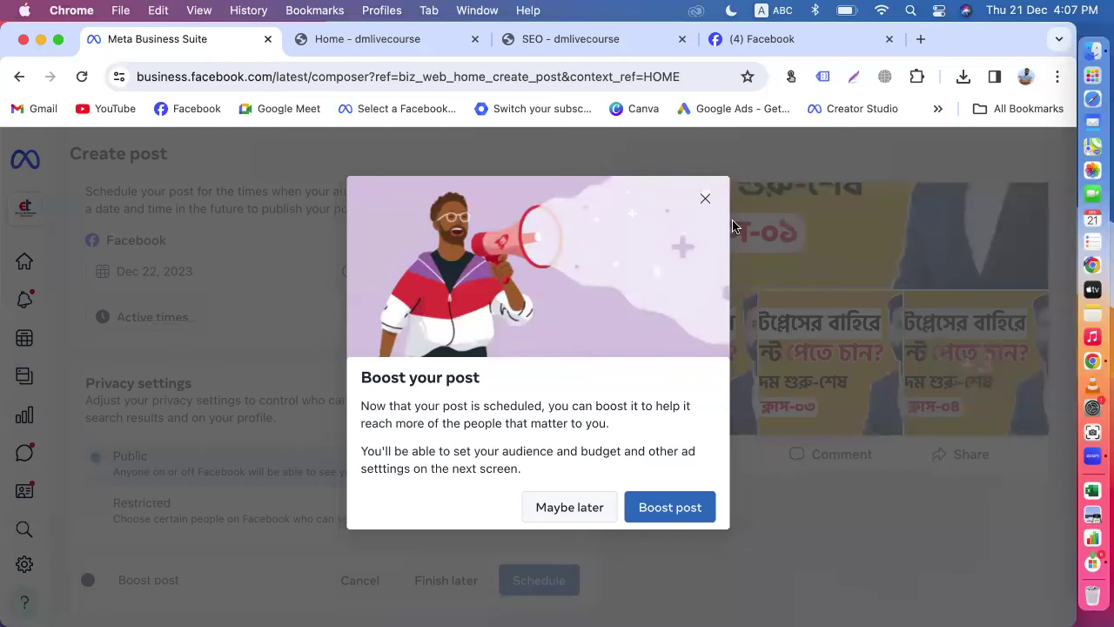
click(705, 198)
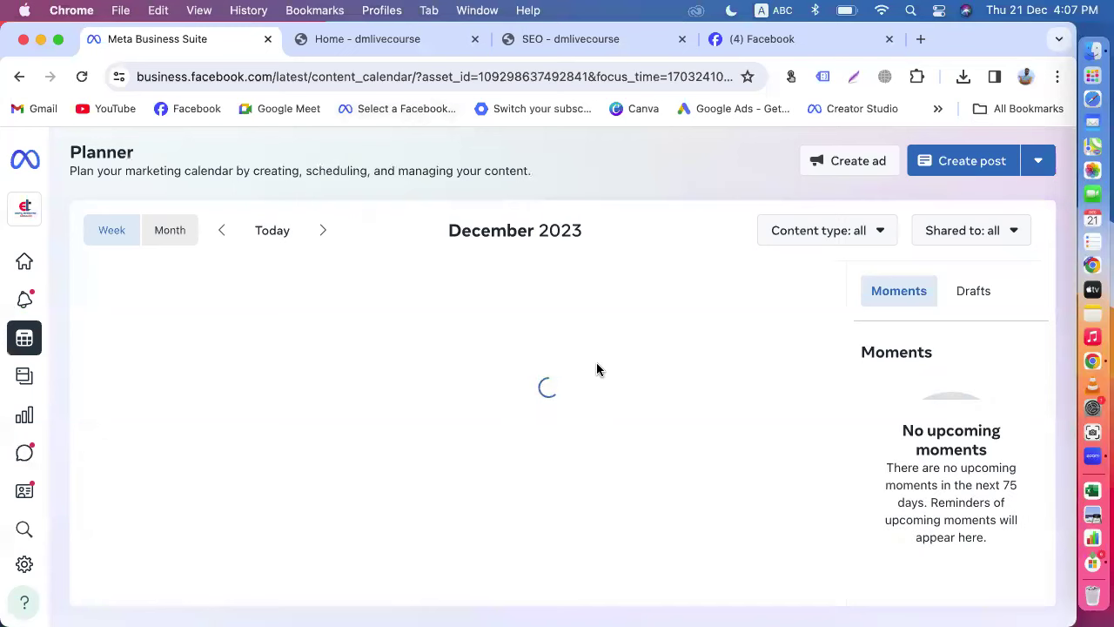
Step: Visit the Planner and Home pages, then open Content's published posts and reels list
mouse_move(598, 366)
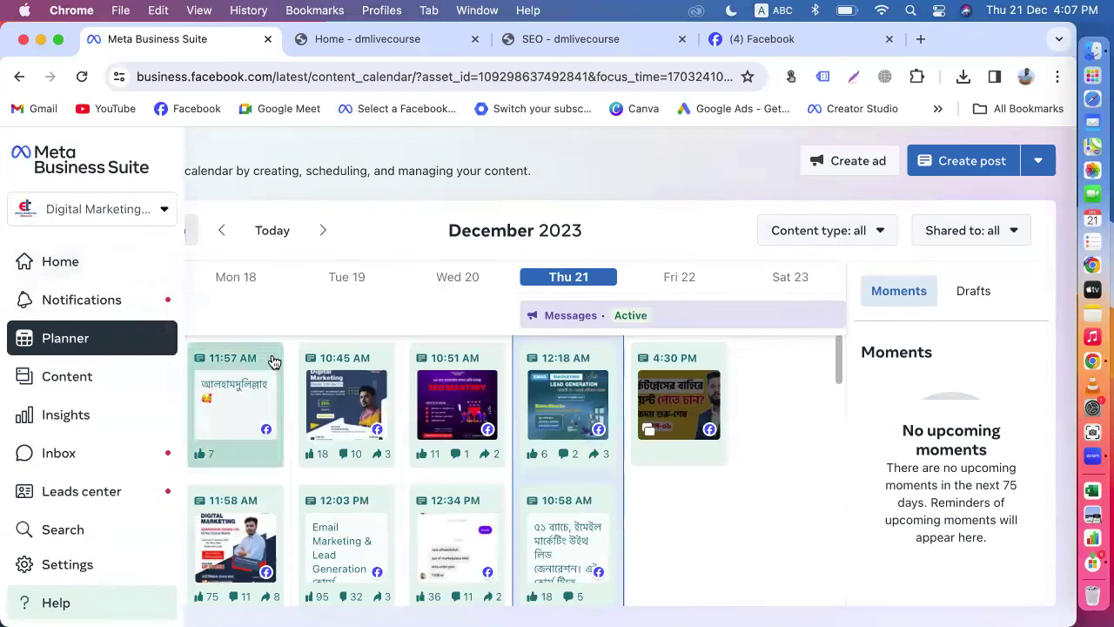
click(33, 340)
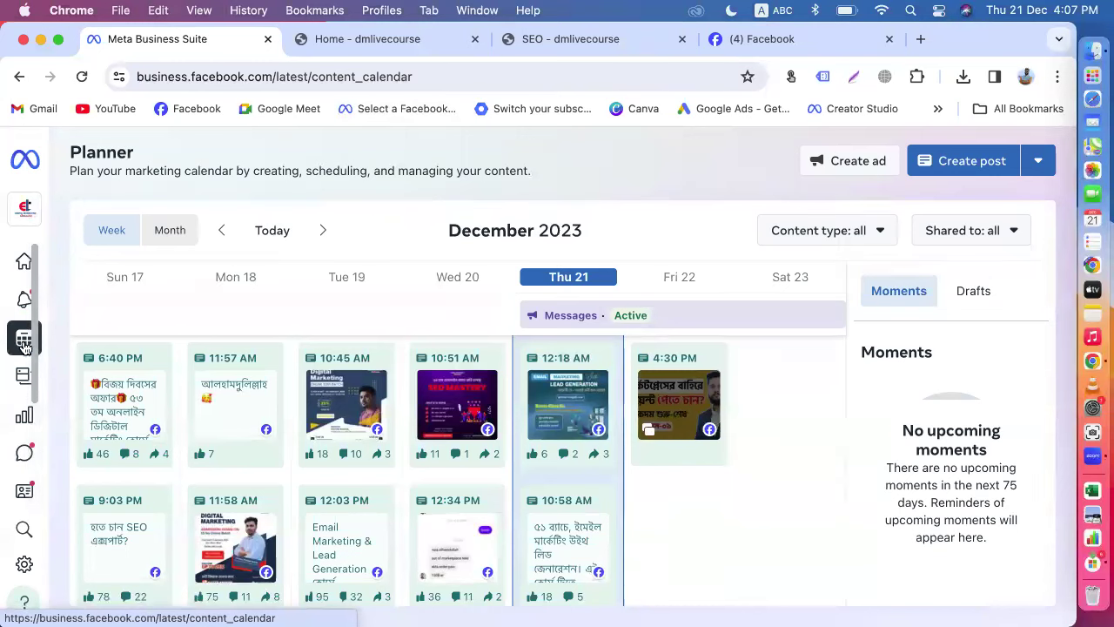
click(54, 258)
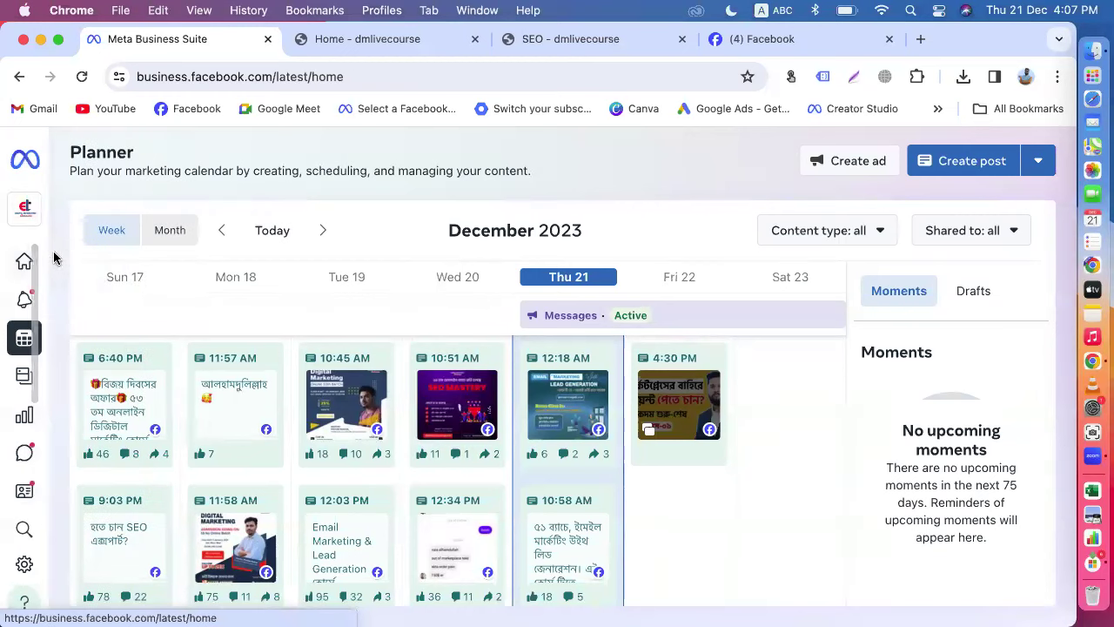
click(82, 381)
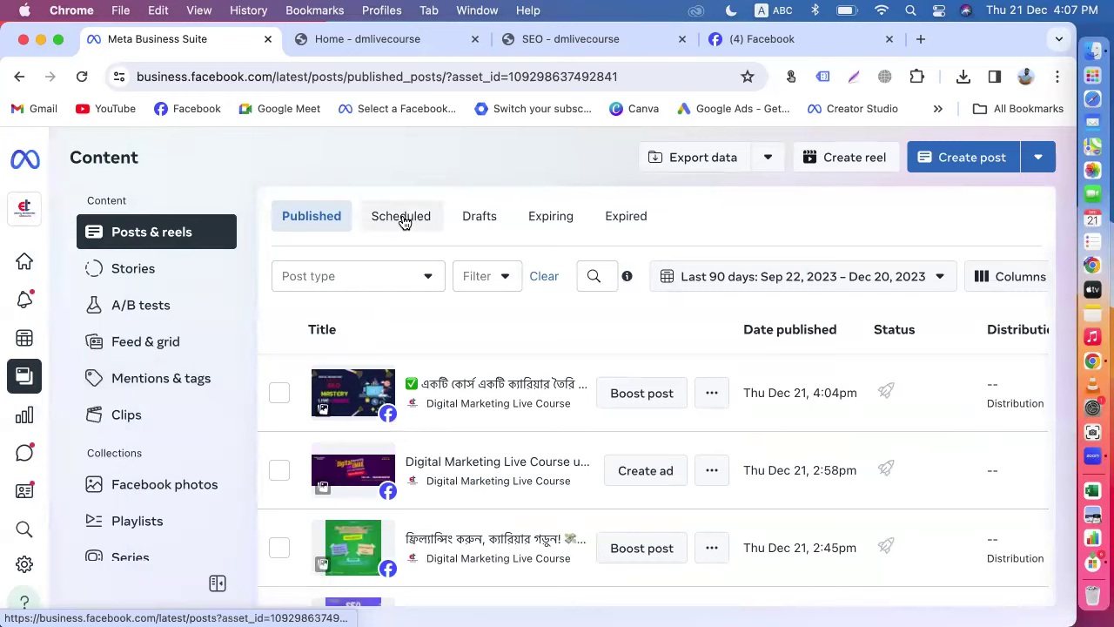
Step: Refresh the Scheduled posts list and choose Edit post on the Dec 22, 4:30pm post
click(403, 223)
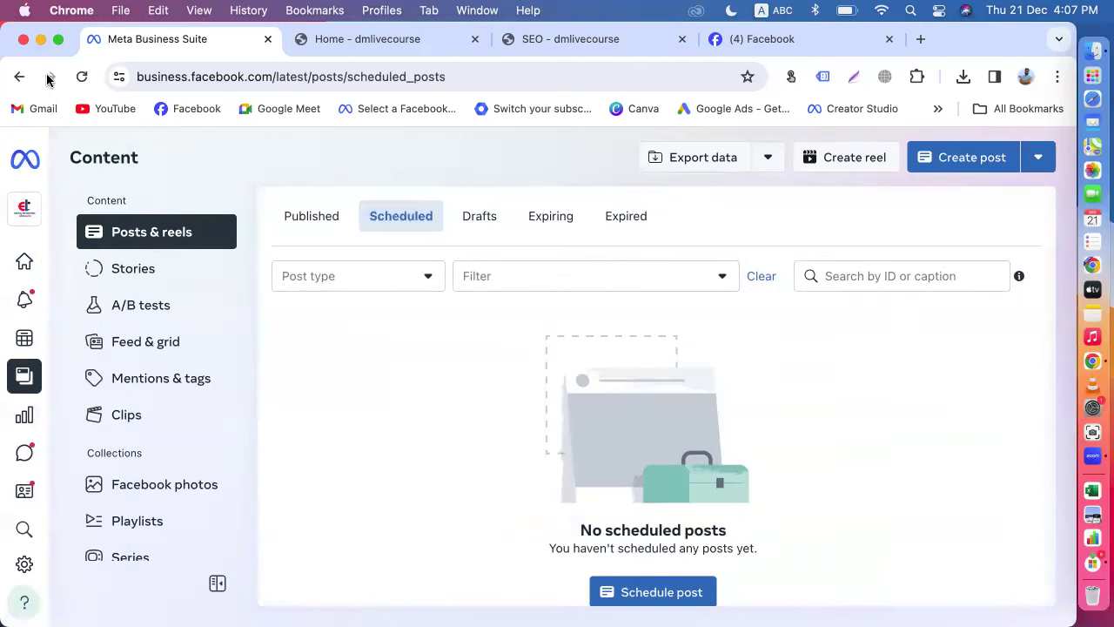
click(79, 77)
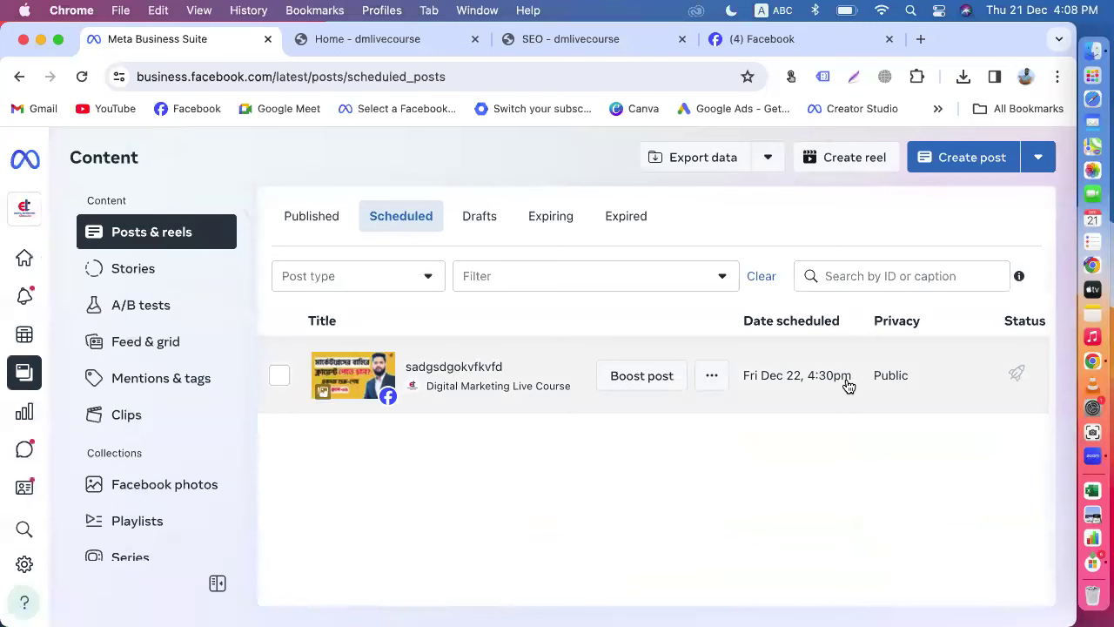
click(712, 377)
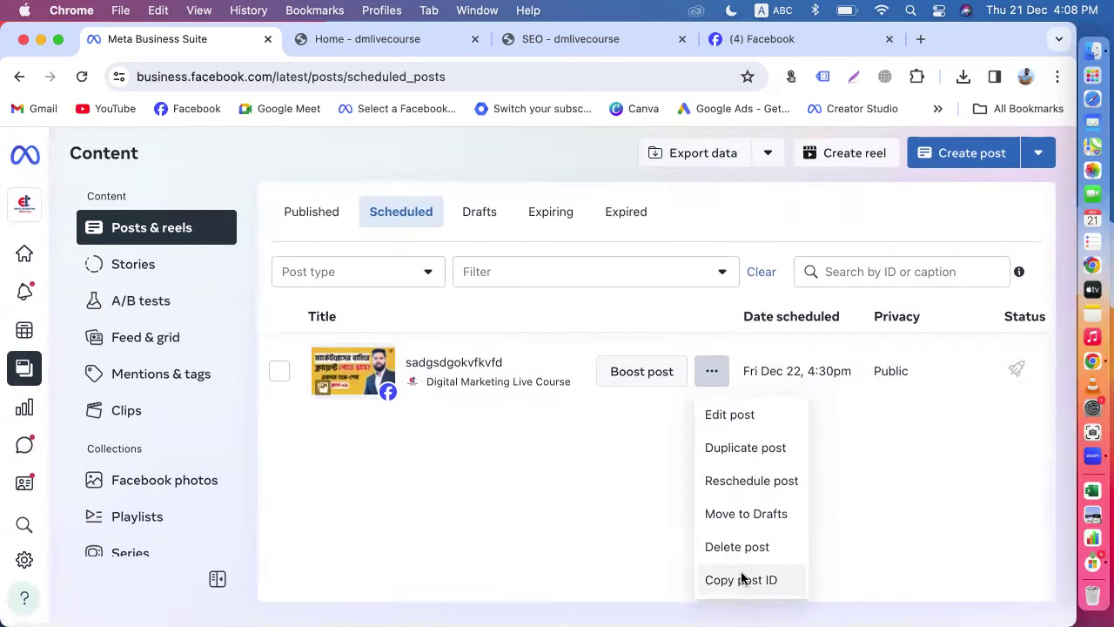
click(733, 422)
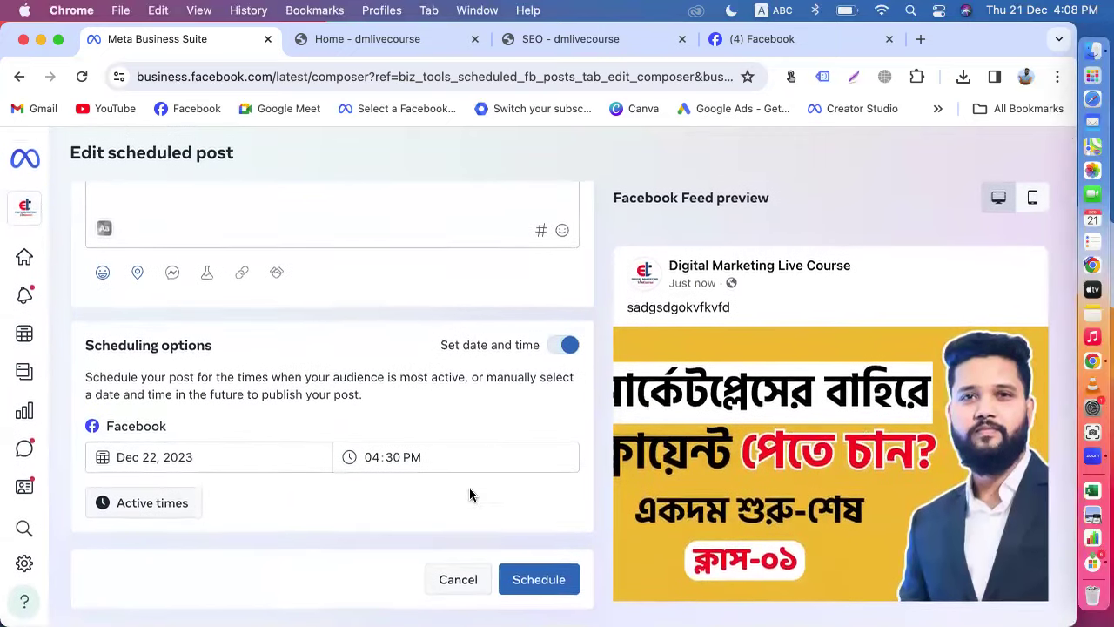
Step: Toggle Set date and time off and back on, then leave and discard the changes
click(560, 347)
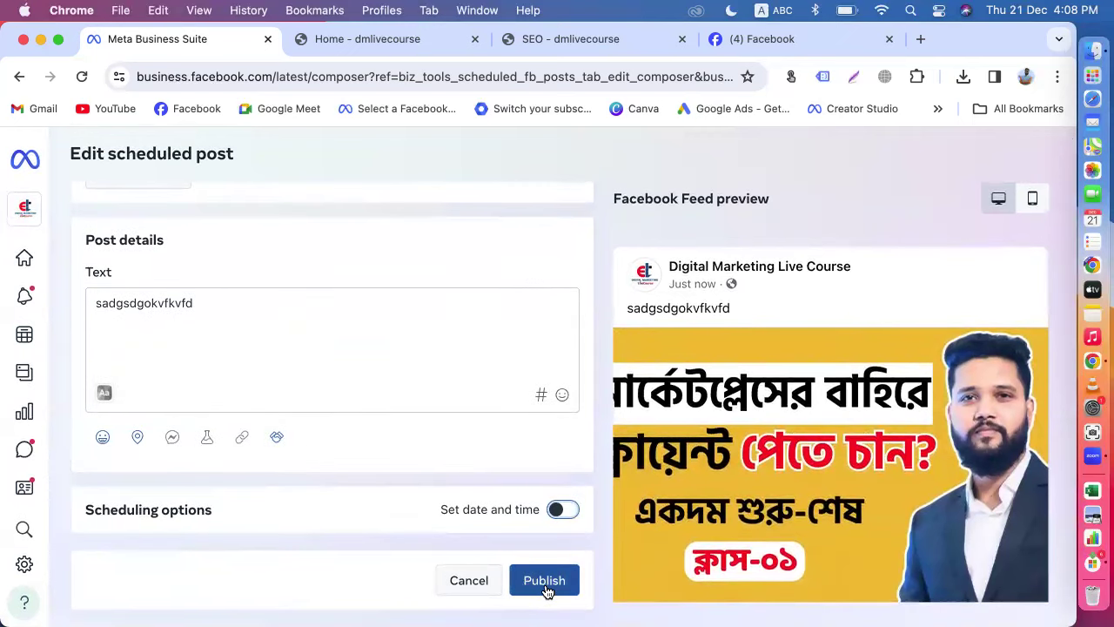
click(560, 509)
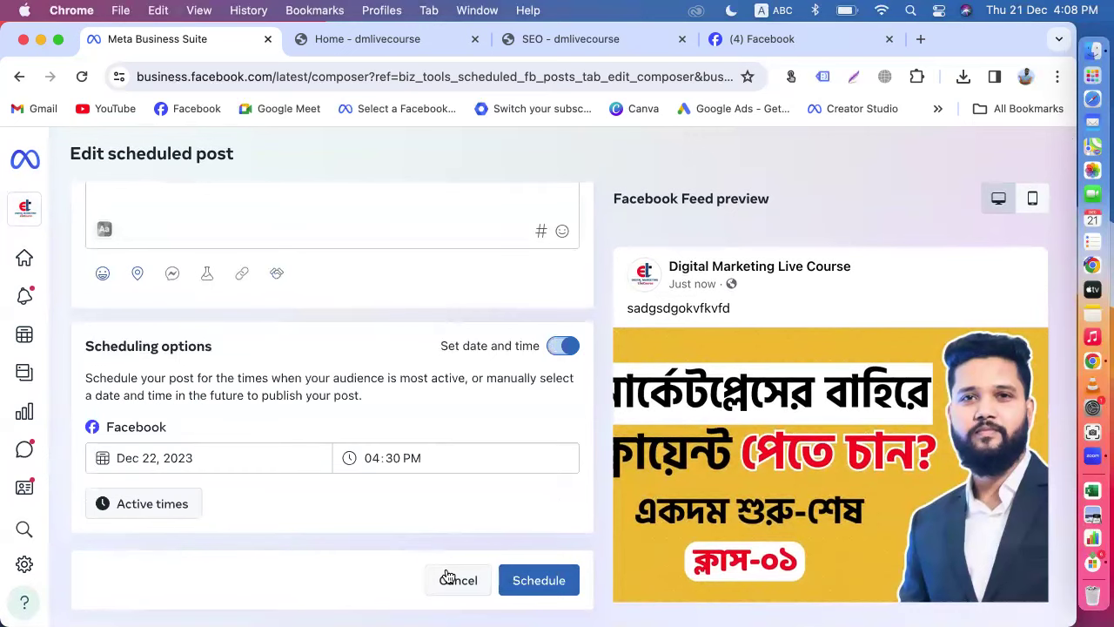
key(Escape)
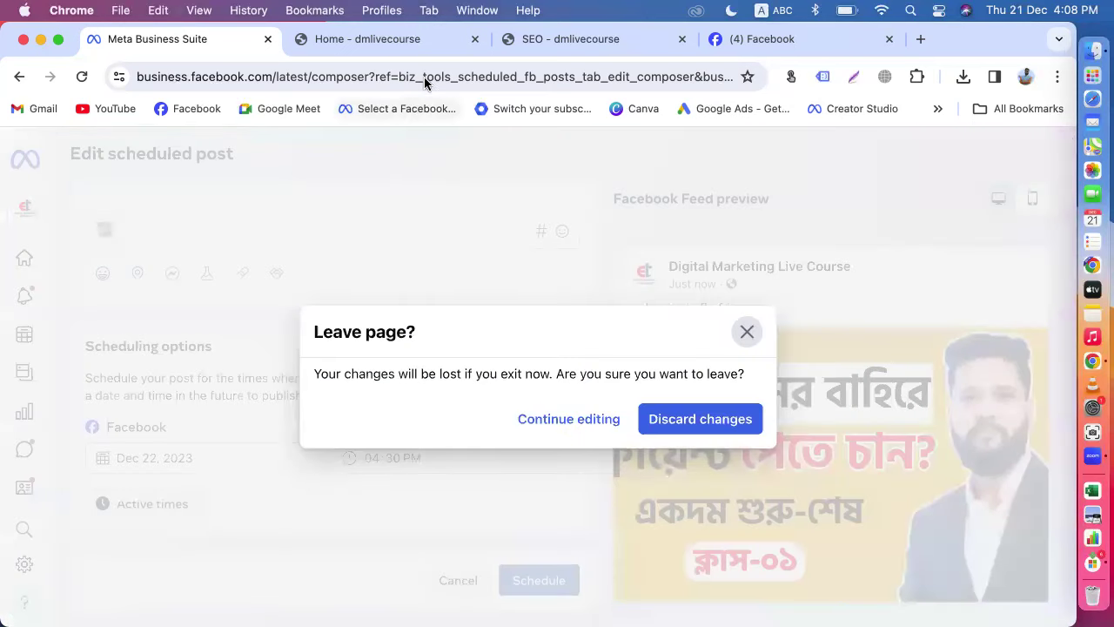
click(697, 409)
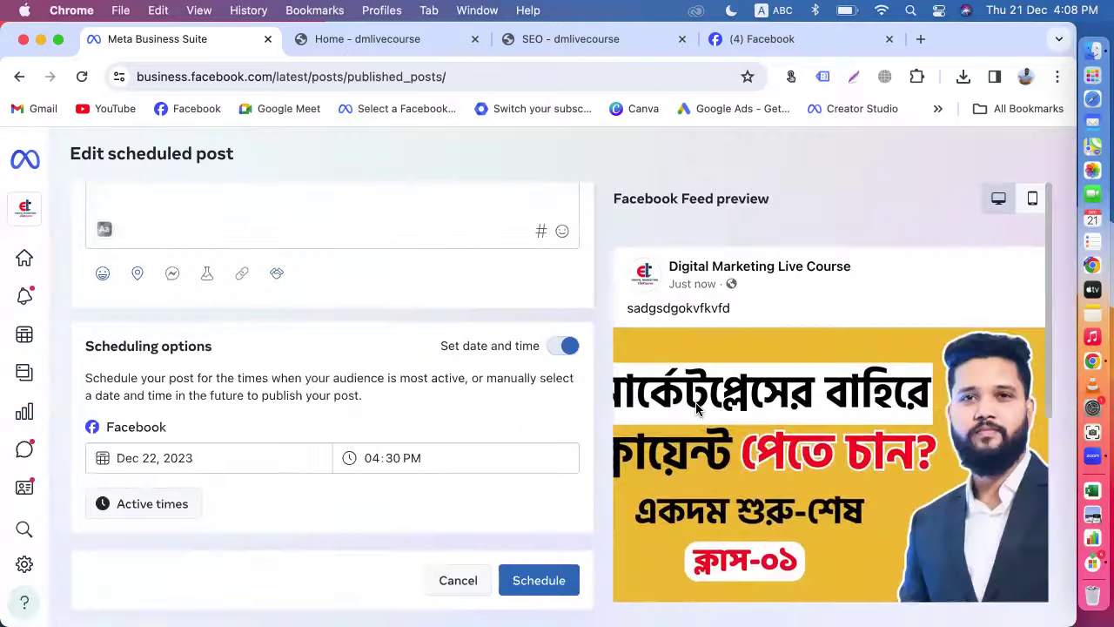
Step: Delete the Dec 22, 4:30pm post from the Scheduled list and confirm
click(421, 213)
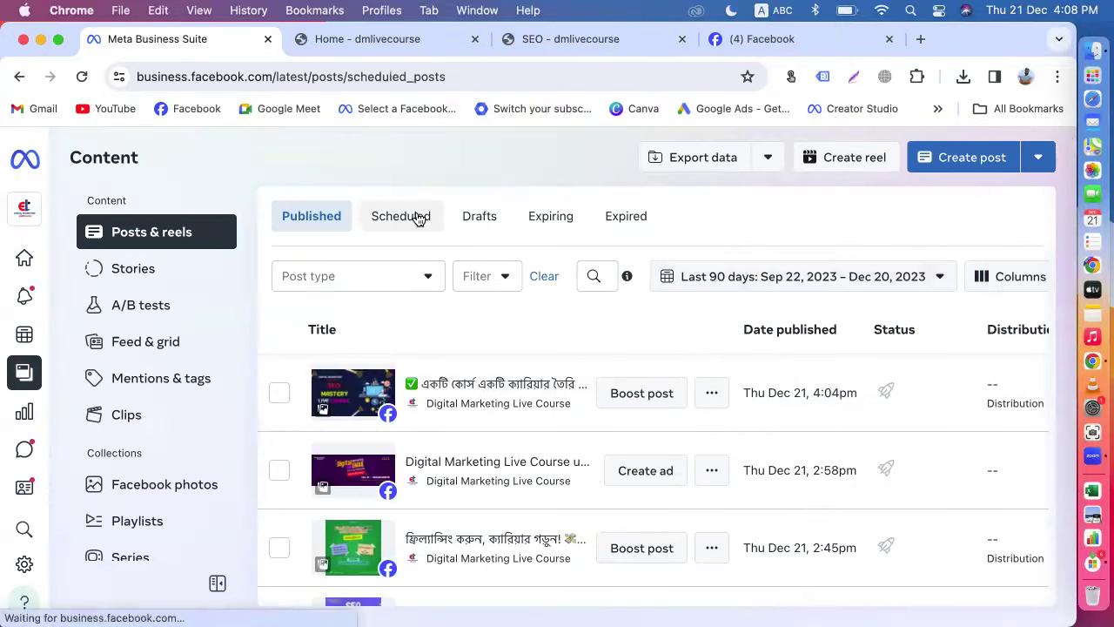
click(712, 378)
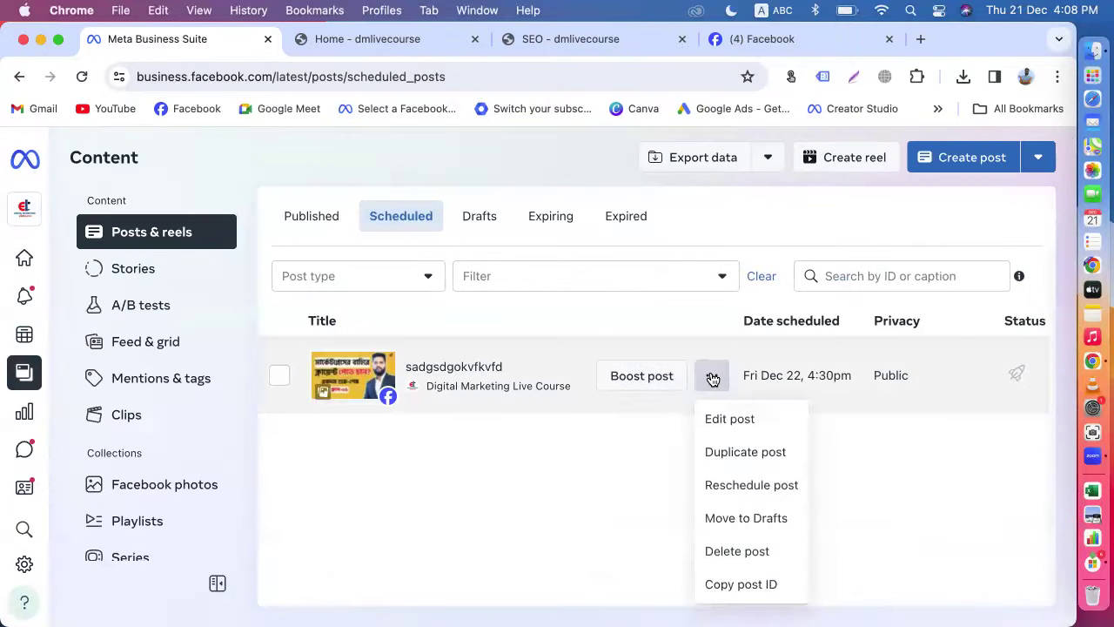
click(742, 550)
click(754, 375)
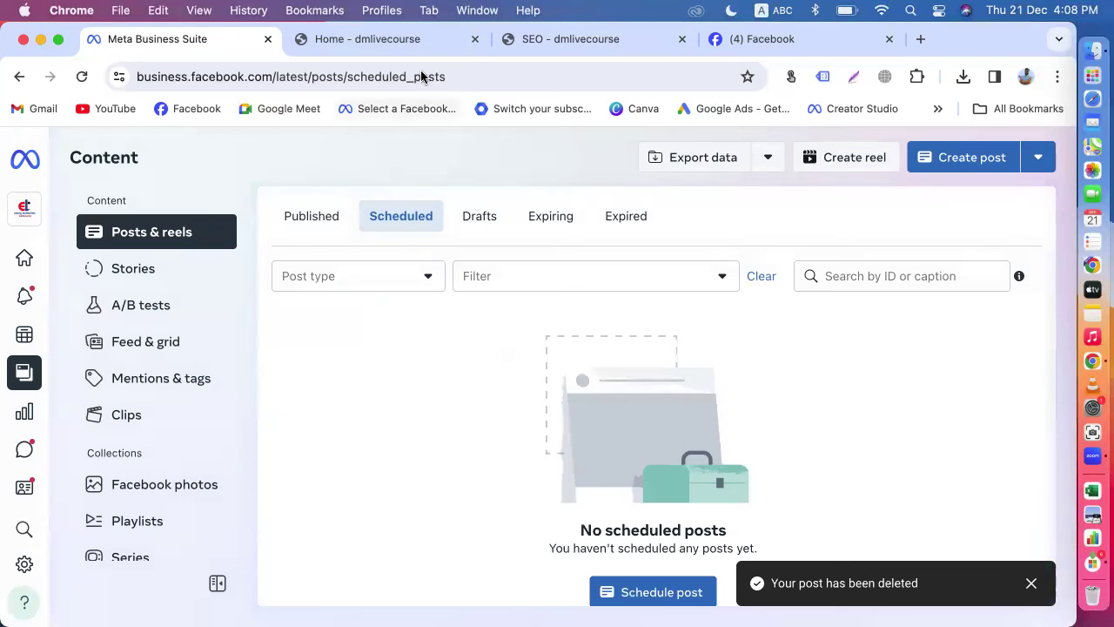
Step: Open Stories under Content to view the page's Active stories
mouse_move(46, 419)
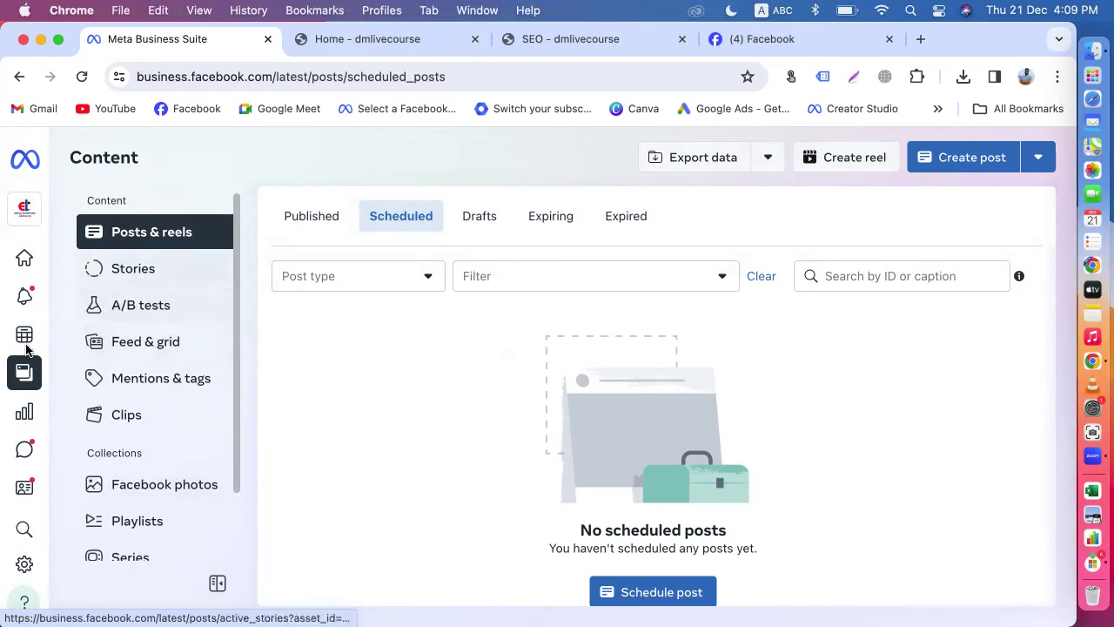
mouse_move(95, 216)
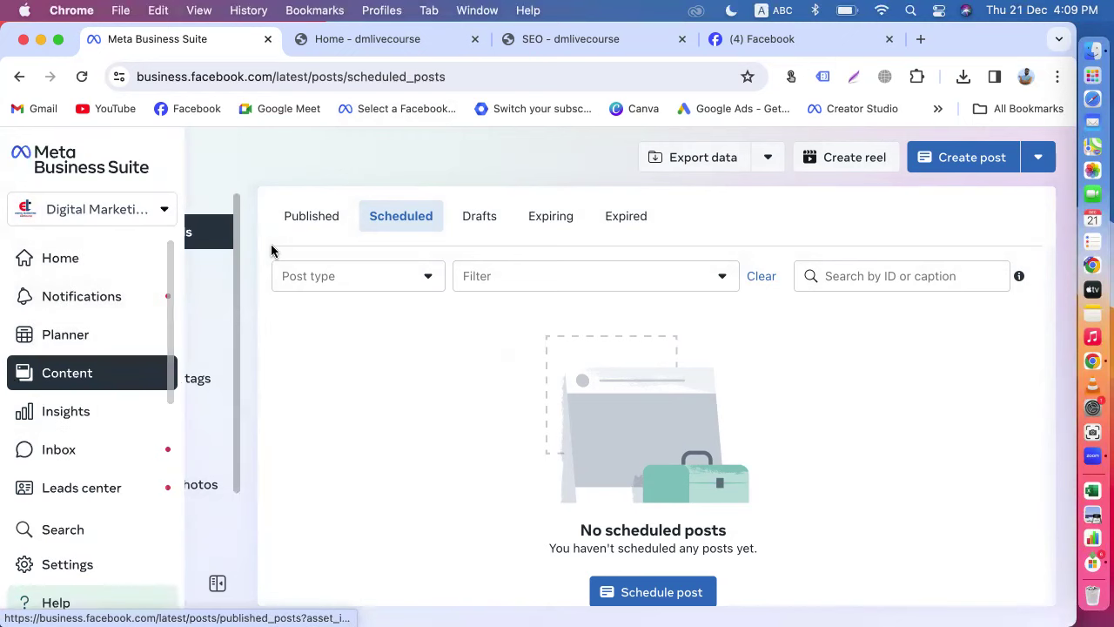
click(144, 272)
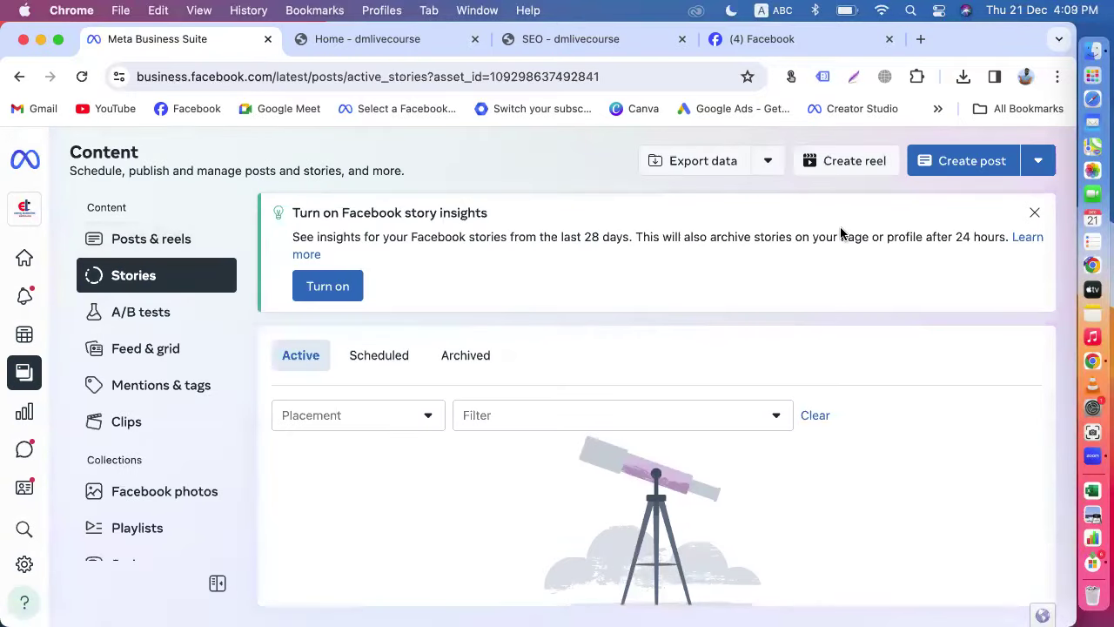
Step: Open Create post, open and close the business account list, then return to Home
click(969, 164)
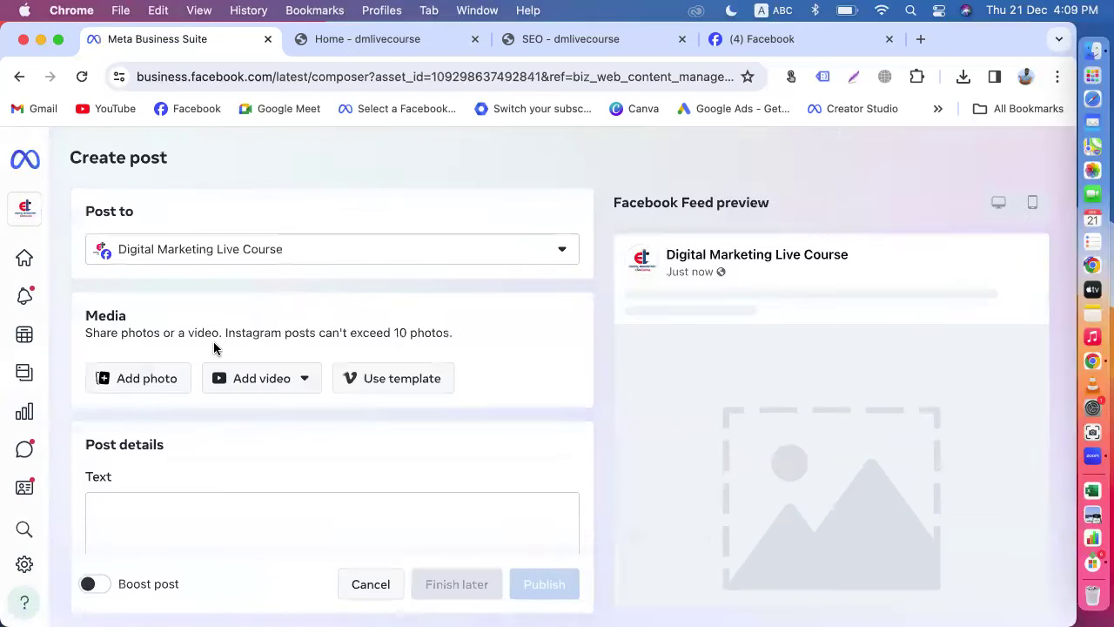
mouse_move(24, 253)
click(26, 211)
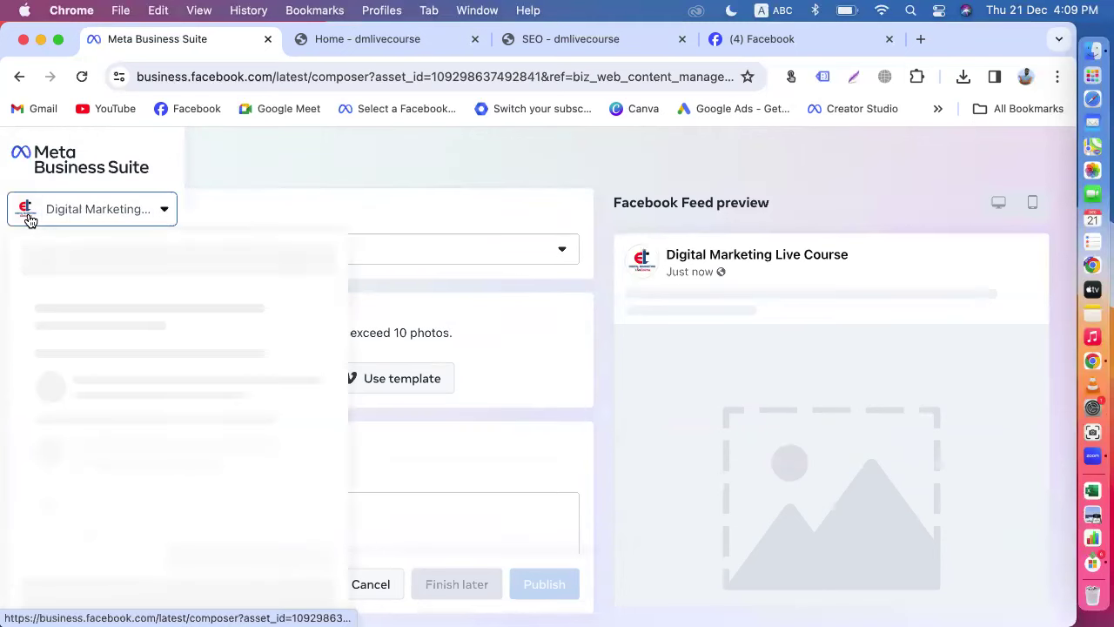
click(199, 163)
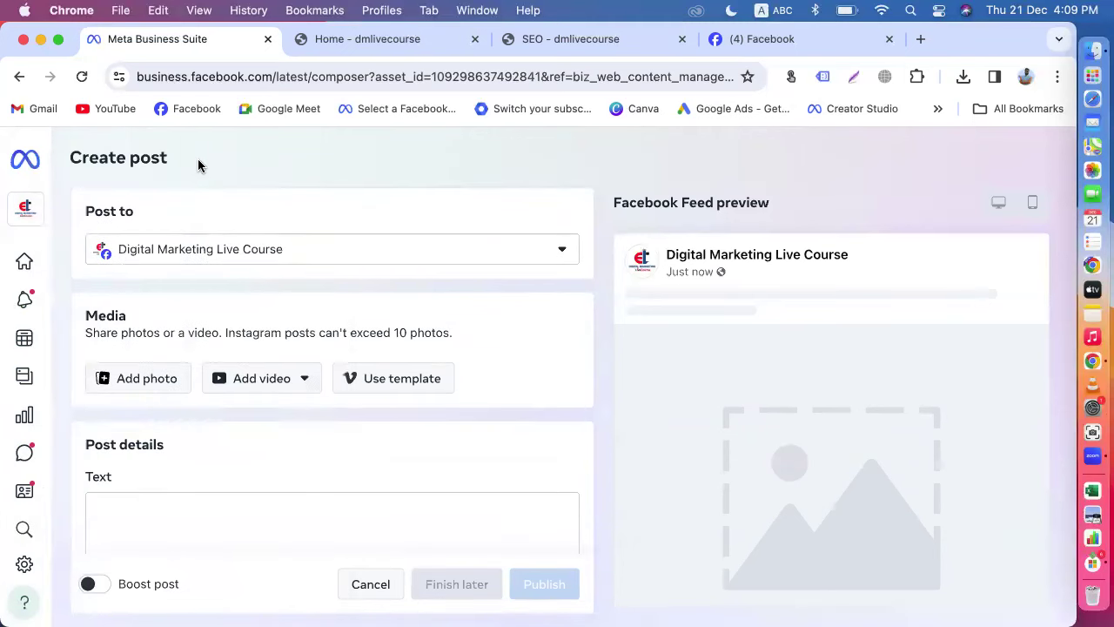
click(36, 270)
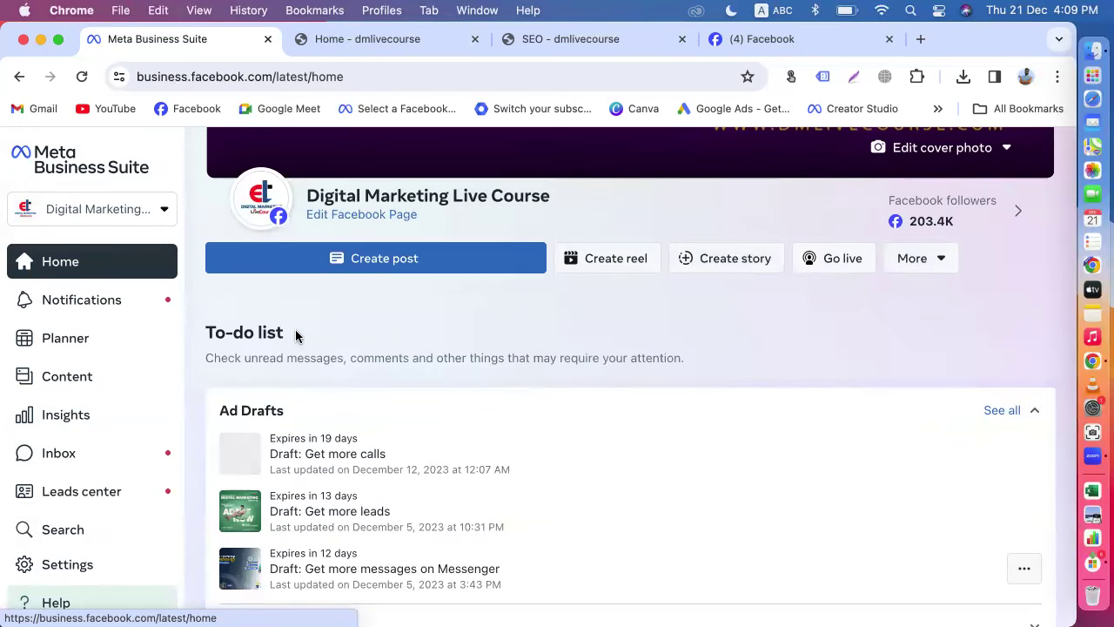
Step: Create a story and upload seo-2048x1152.jpeg from Downloads as its photo
click(711, 266)
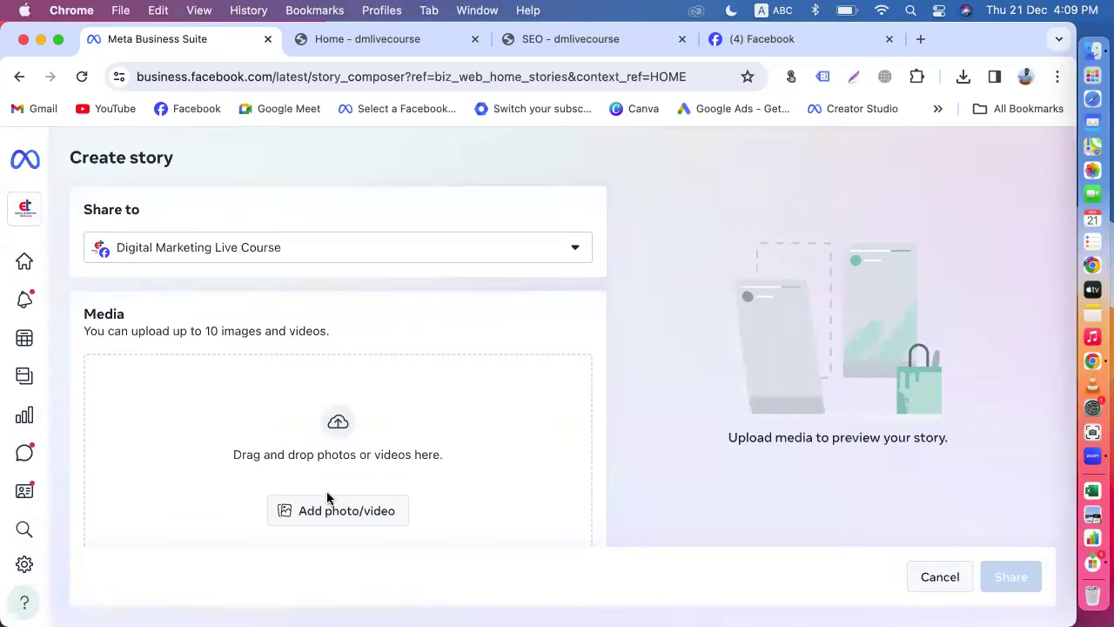
click(330, 509)
scroll(170, 344, down, 10)
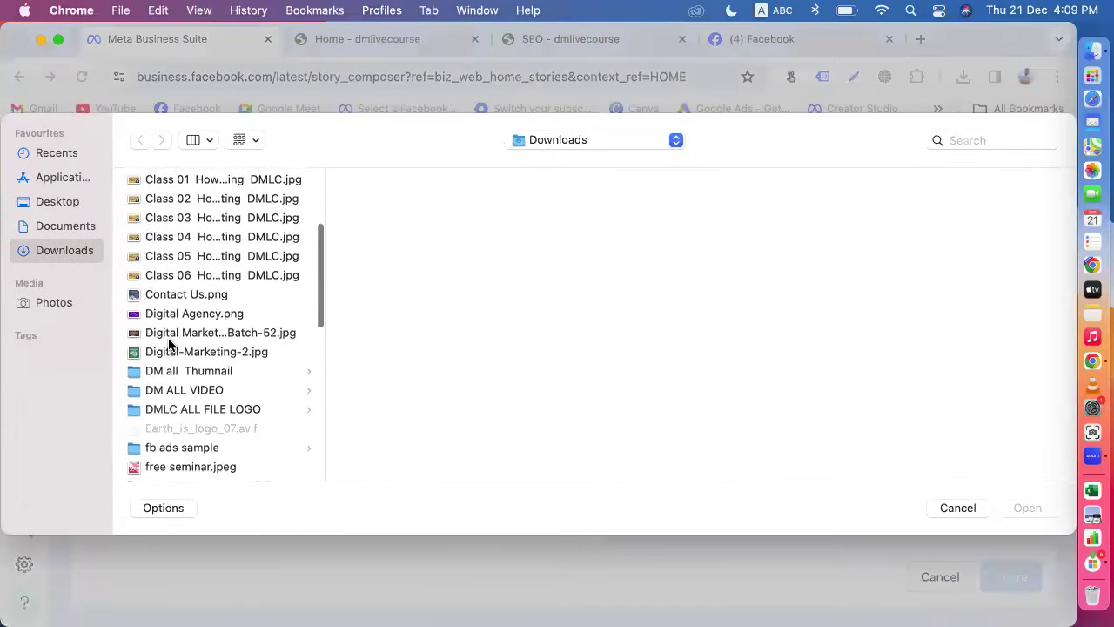
click(192, 375)
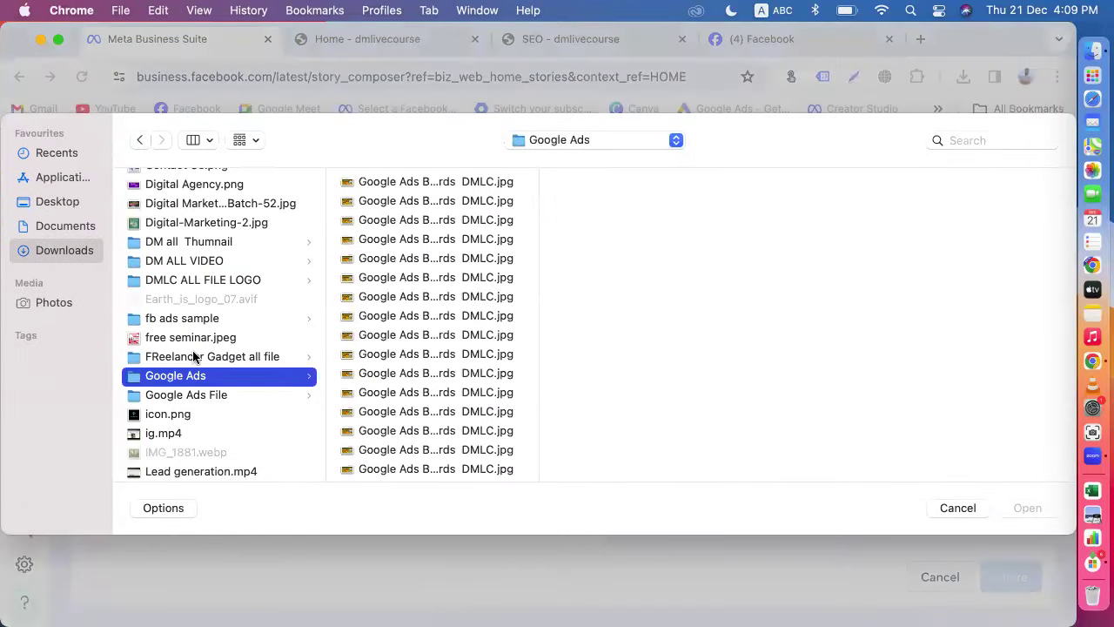
click(168, 415)
scroll(175, 436, down, 5)
click(183, 471)
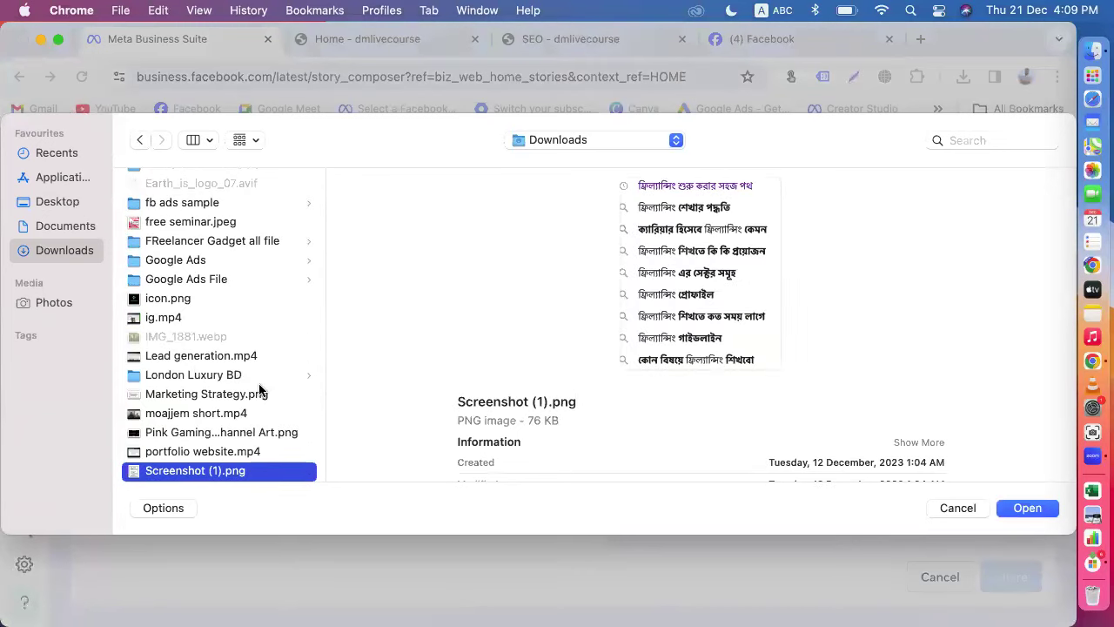
scroll(226, 420, down, 3)
scroll(227, 421, down, 1)
click(199, 381)
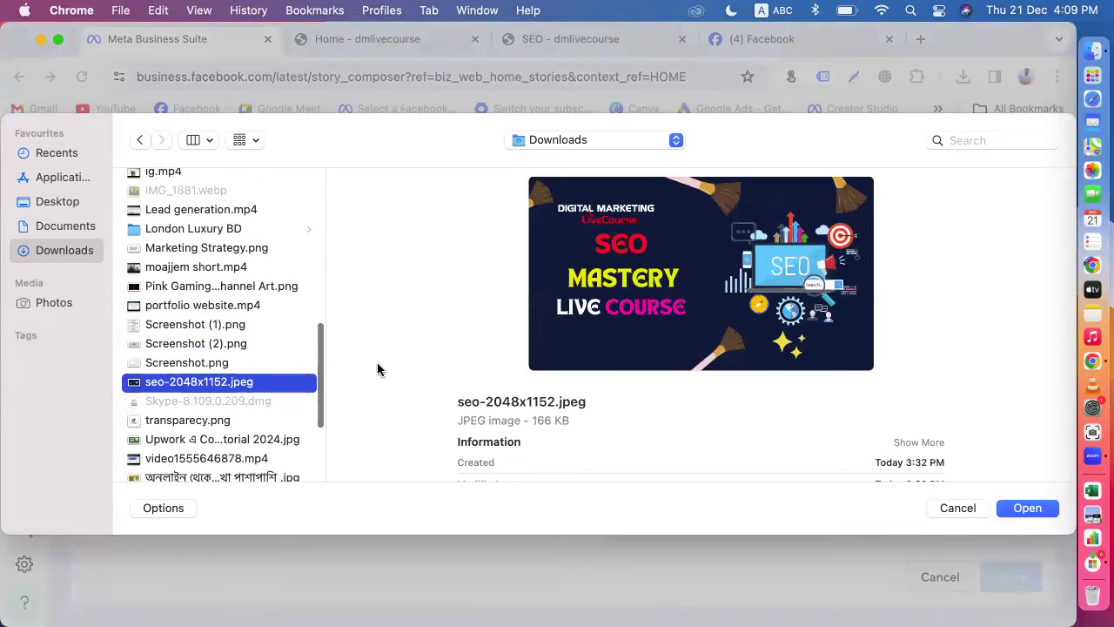
click(1010, 508)
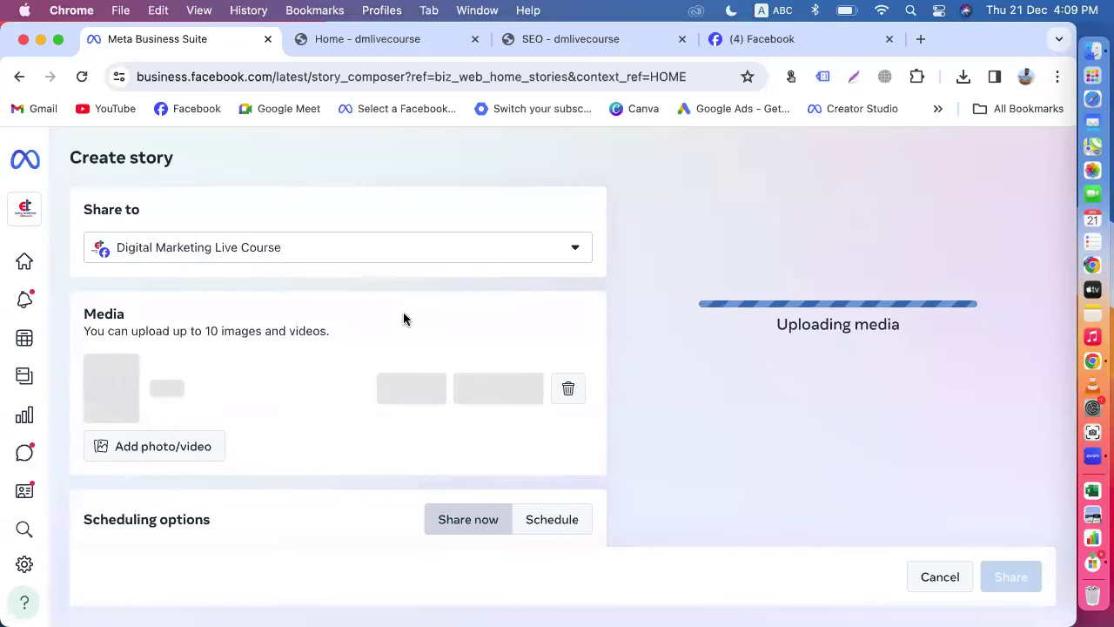
Step: Dismiss the creative tools notice and browse the photo's text and sticker tools without applying changes
scroll(333, 338, down, 3)
scroll(331, 396, down, 1)
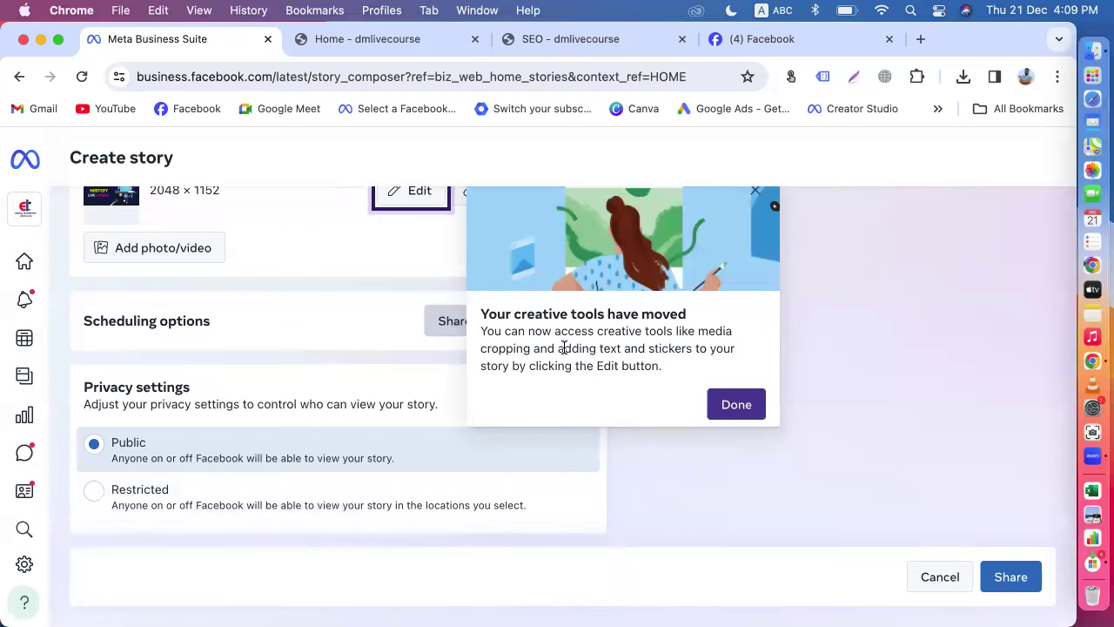
click(728, 408)
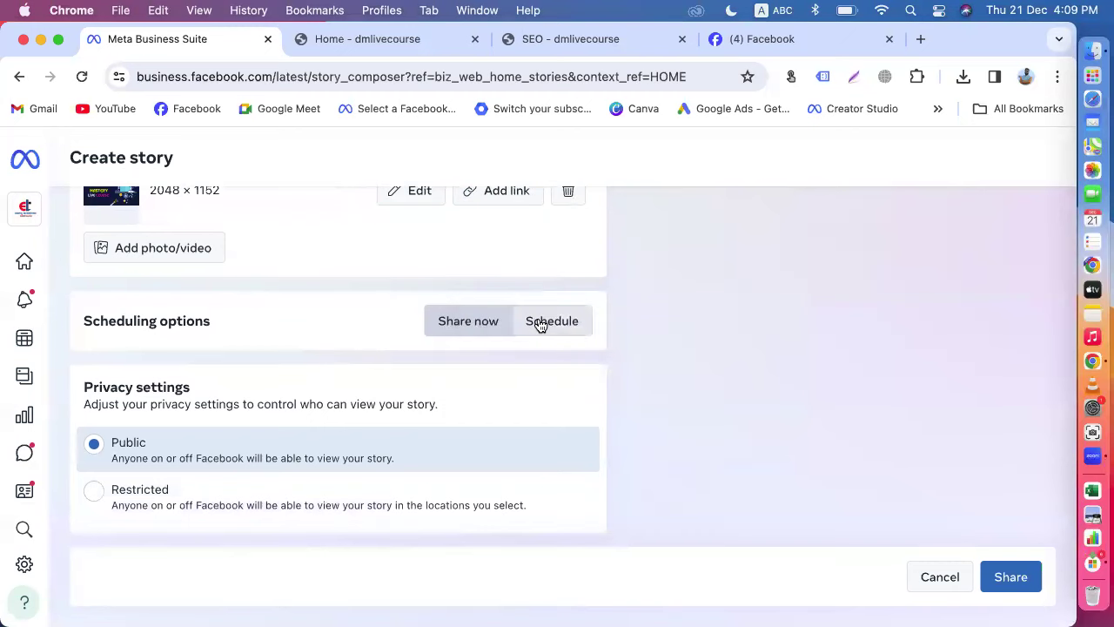
scroll(436, 321, up, 2)
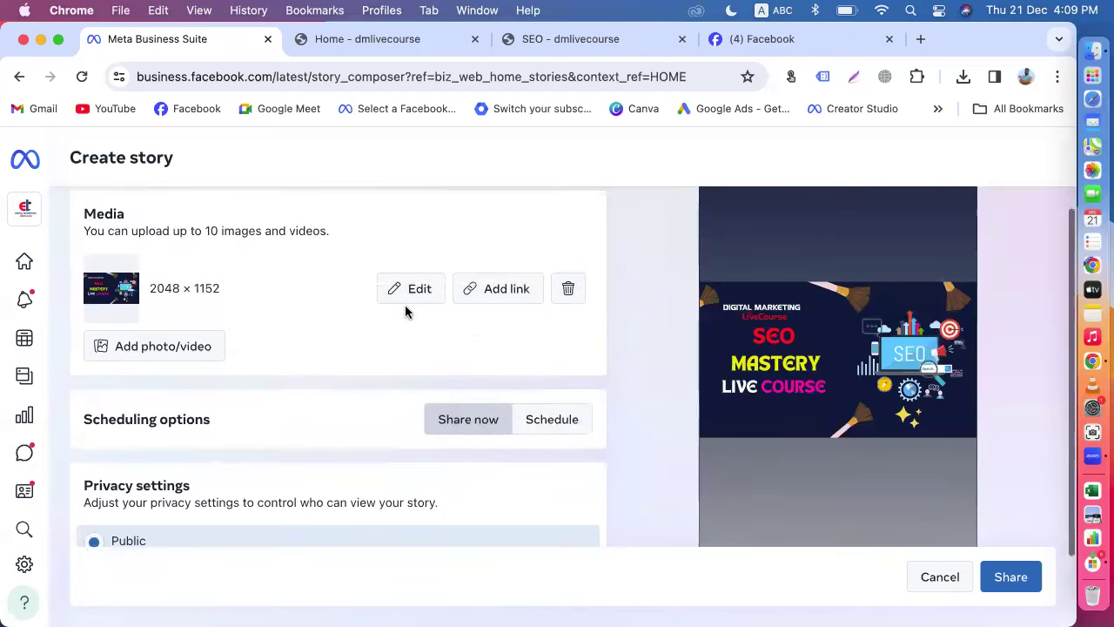
click(413, 289)
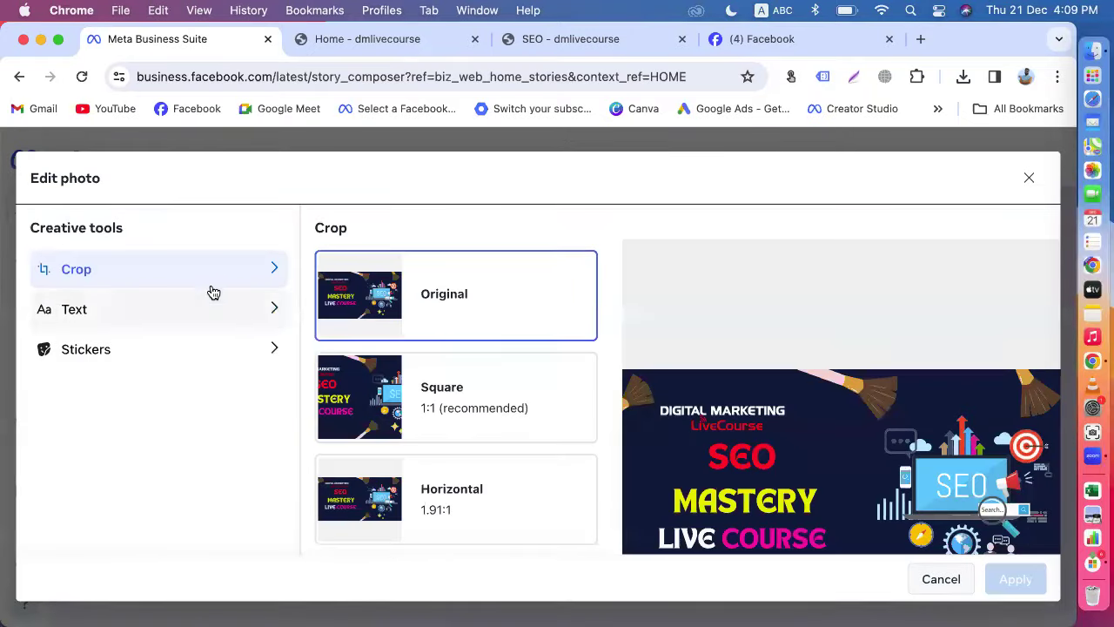
click(130, 313)
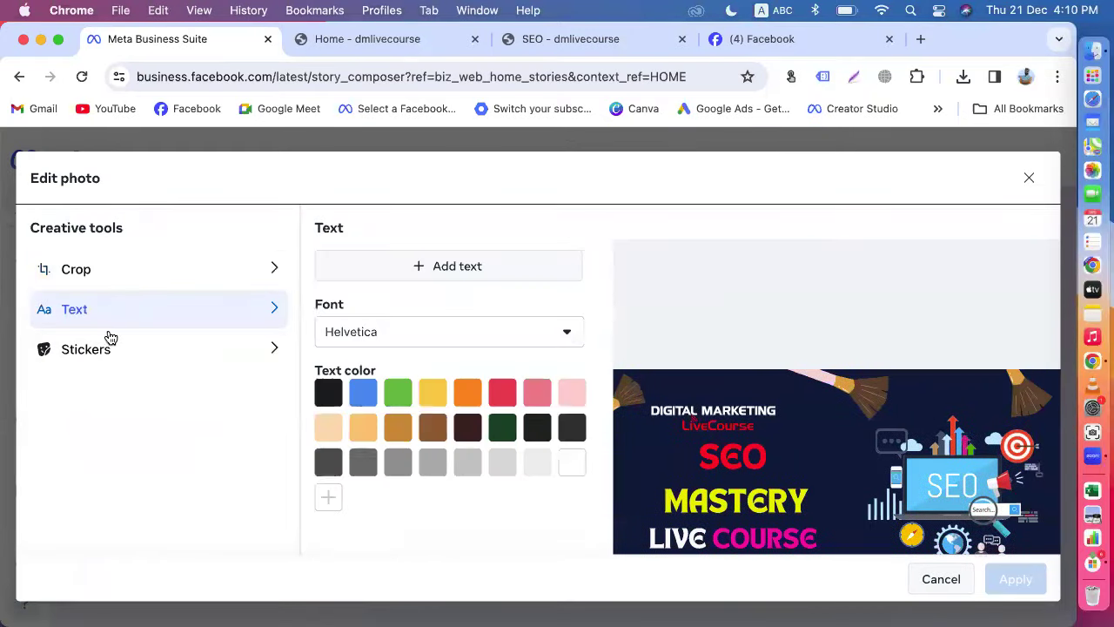
click(115, 353)
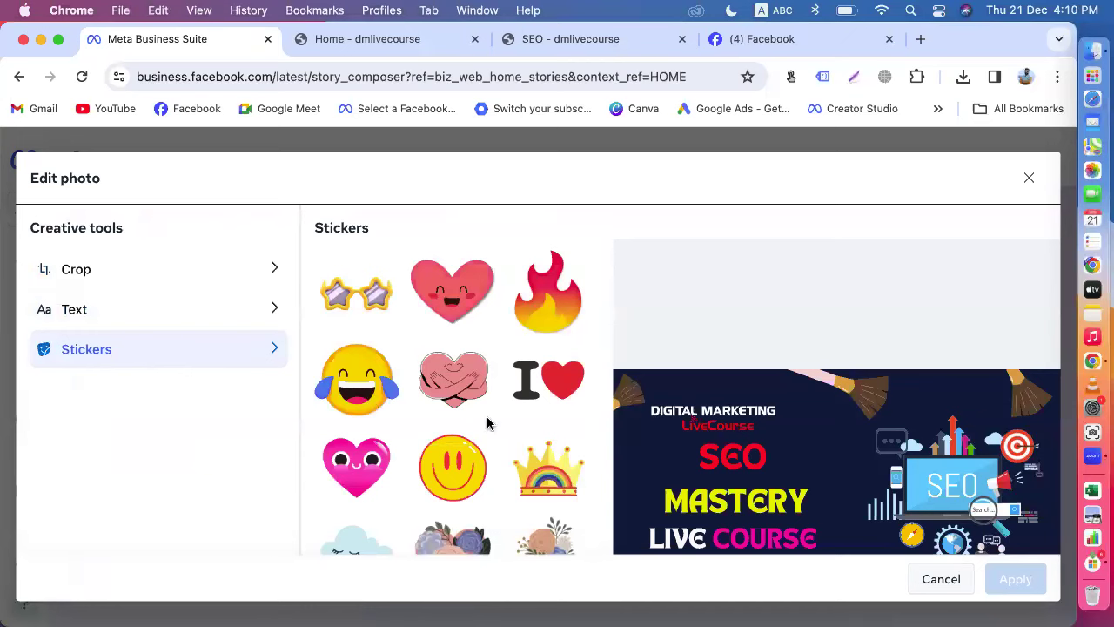
click(96, 310)
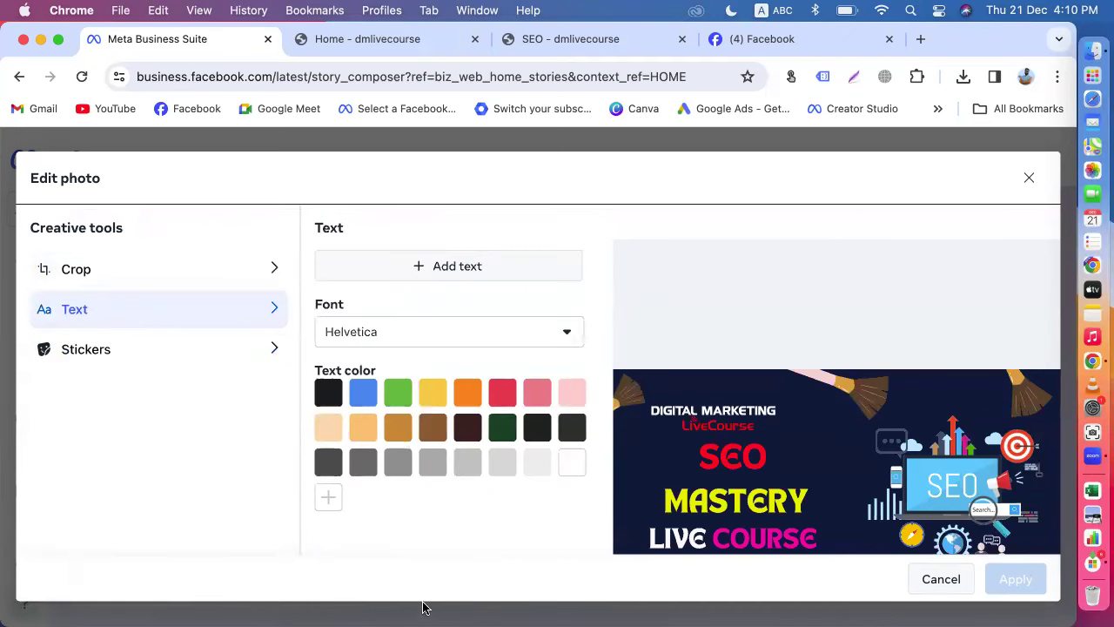
click(940, 579)
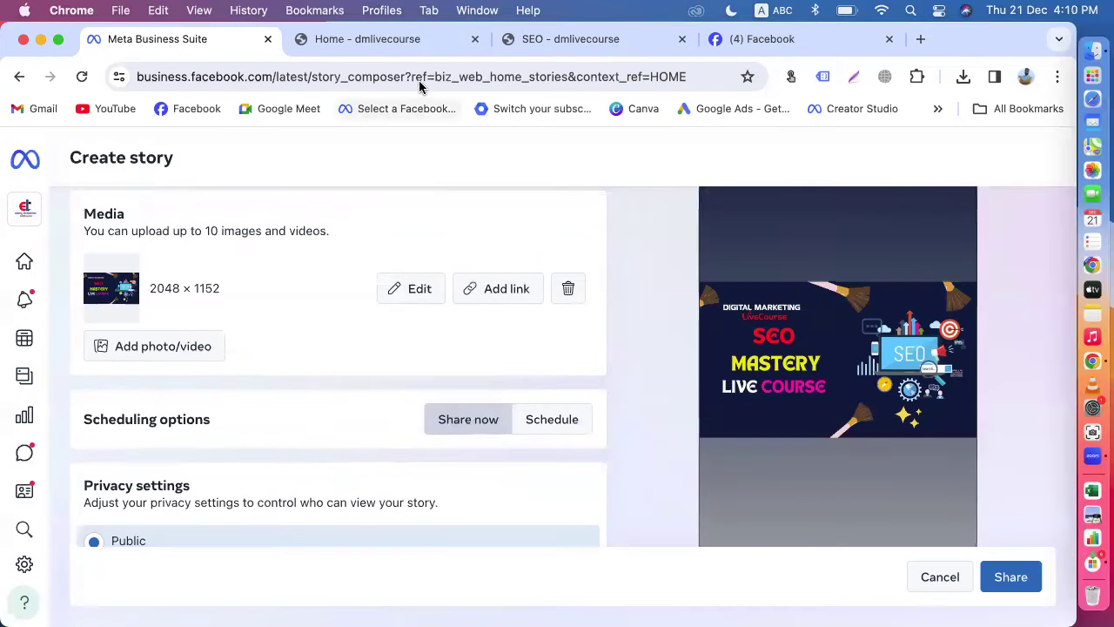
Step: Copy the dmlivecourse.com/seo/ address from the SEO tab and start adding a story link
click(558, 38)
click(341, 70)
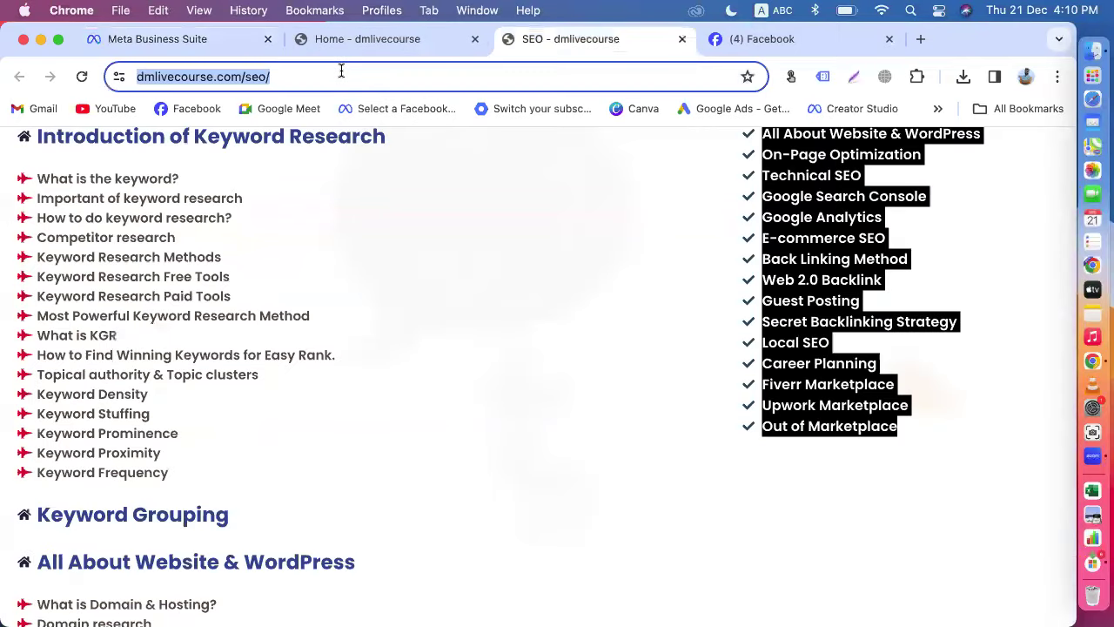
right_click(341, 71)
click(381, 222)
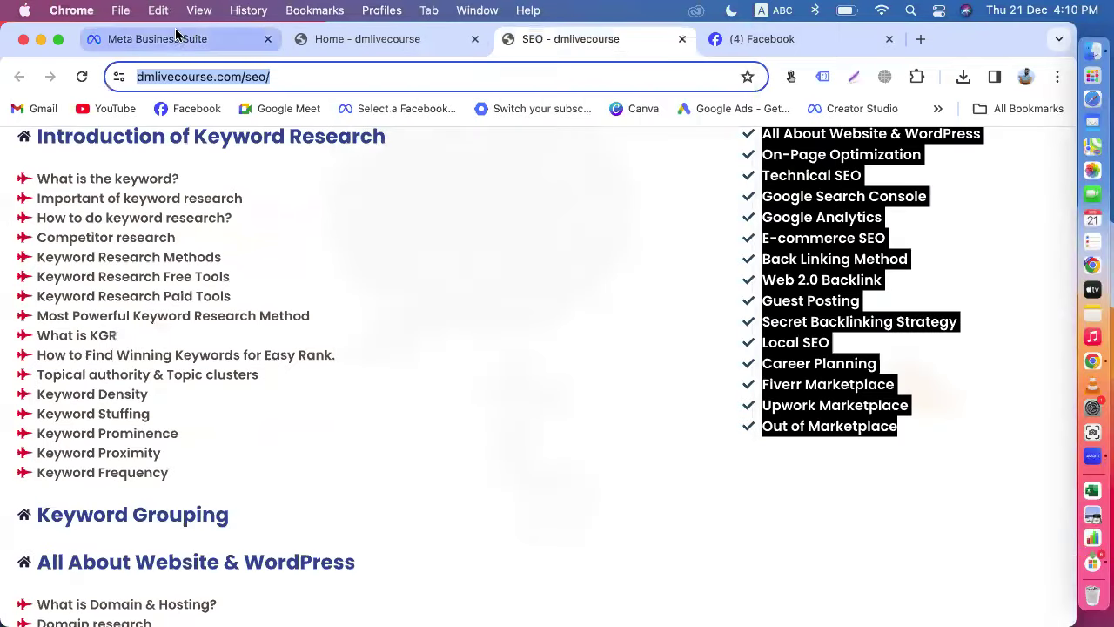
click(167, 40)
click(485, 302)
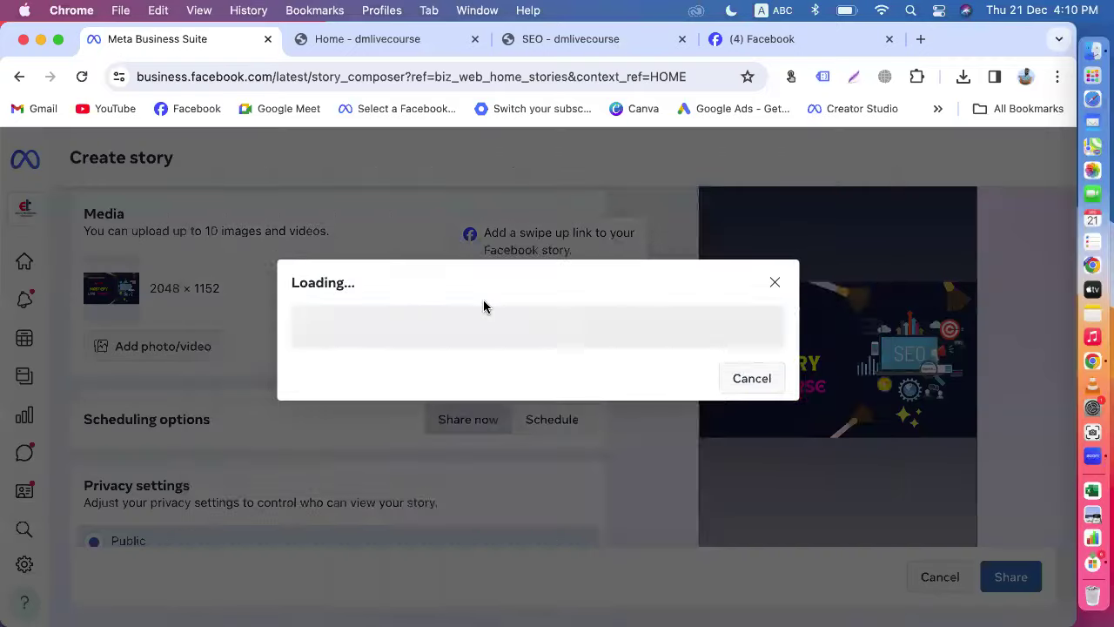
click(272, 242)
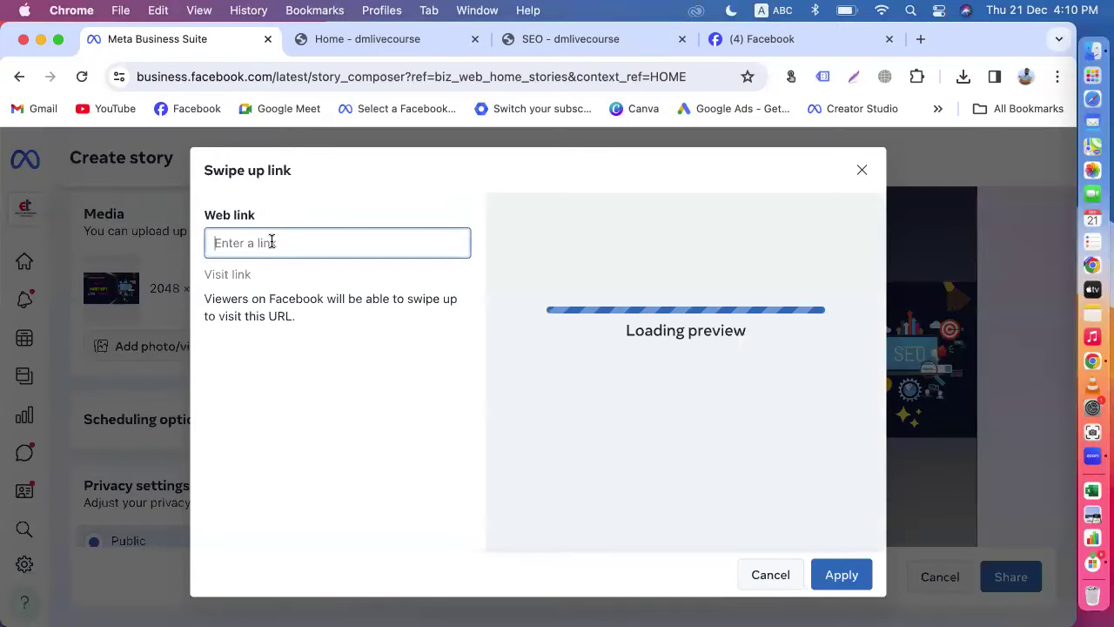
key(super+v)
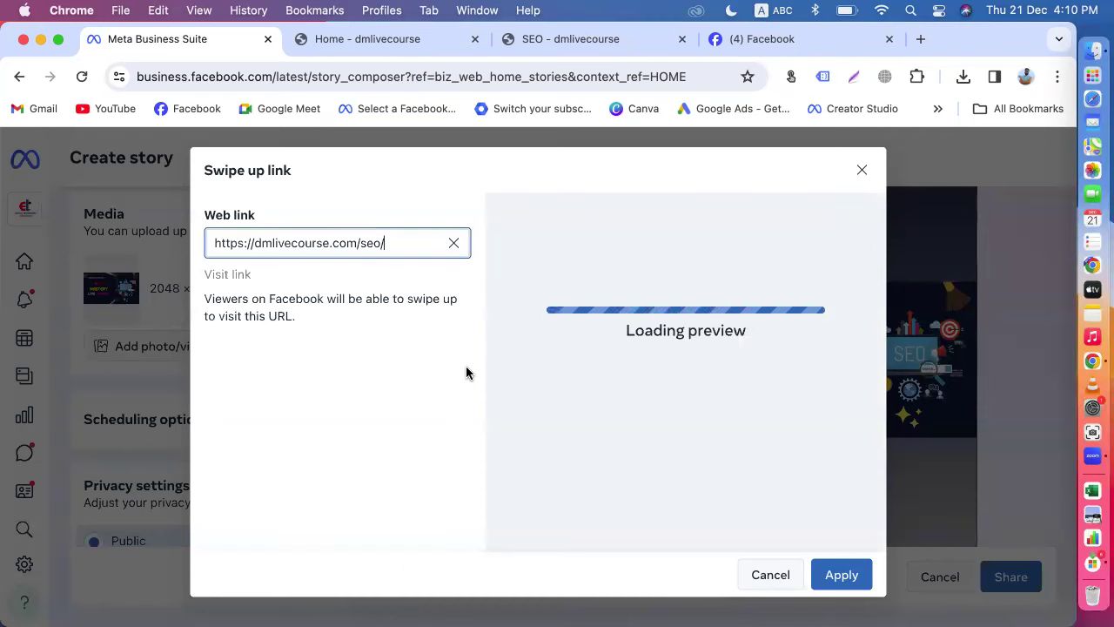
scroll(671, 414, down, 3)
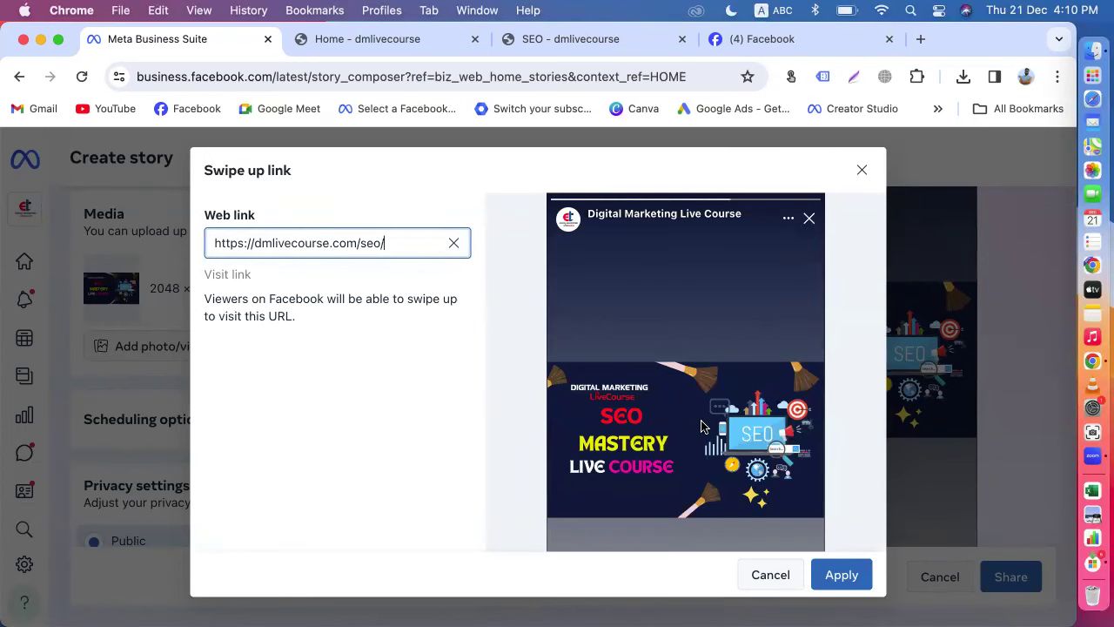
scroll(714, 427, down, 3)
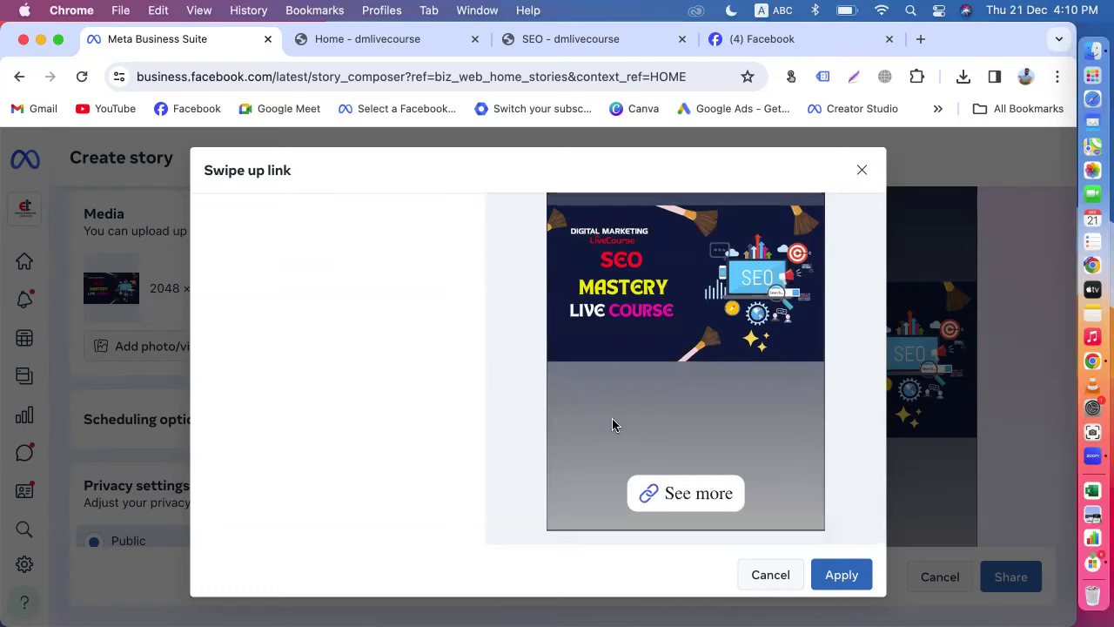
click(841, 576)
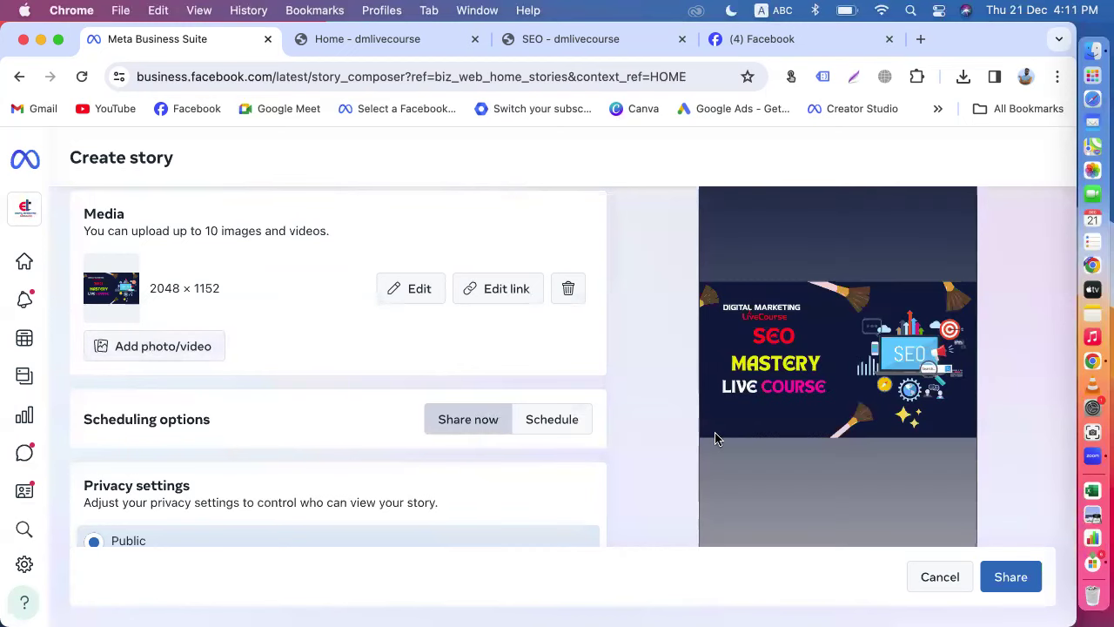
Step: Share the SEO Mastery story now with Public privacy
scroll(715, 432, down, 2)
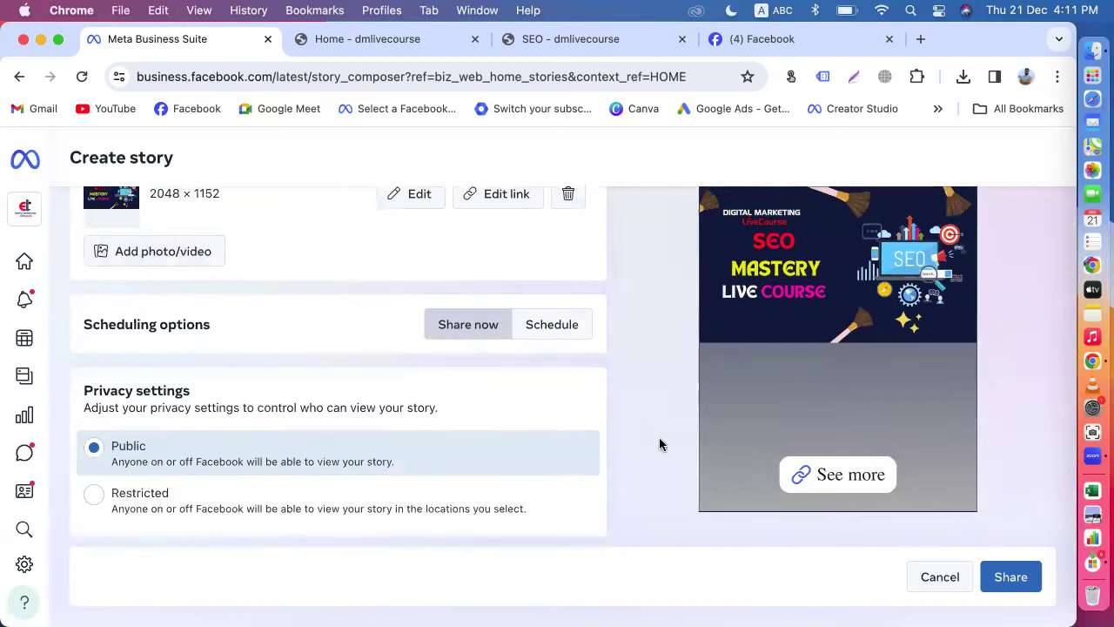
scroll(609, 428, up, 3)
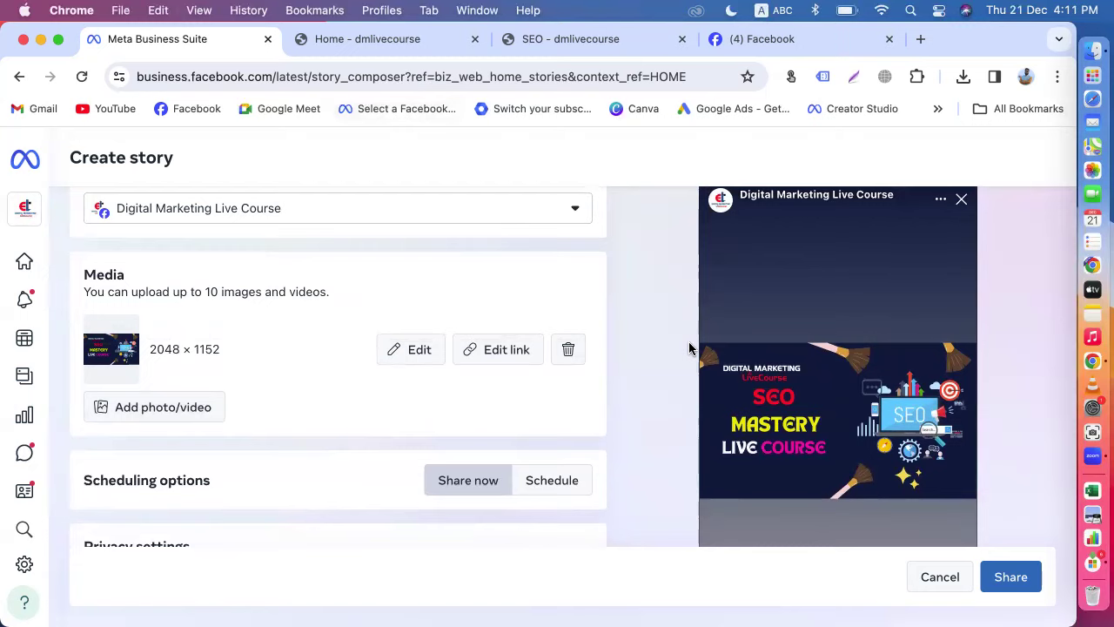
scroll(689, 349, down, 3)
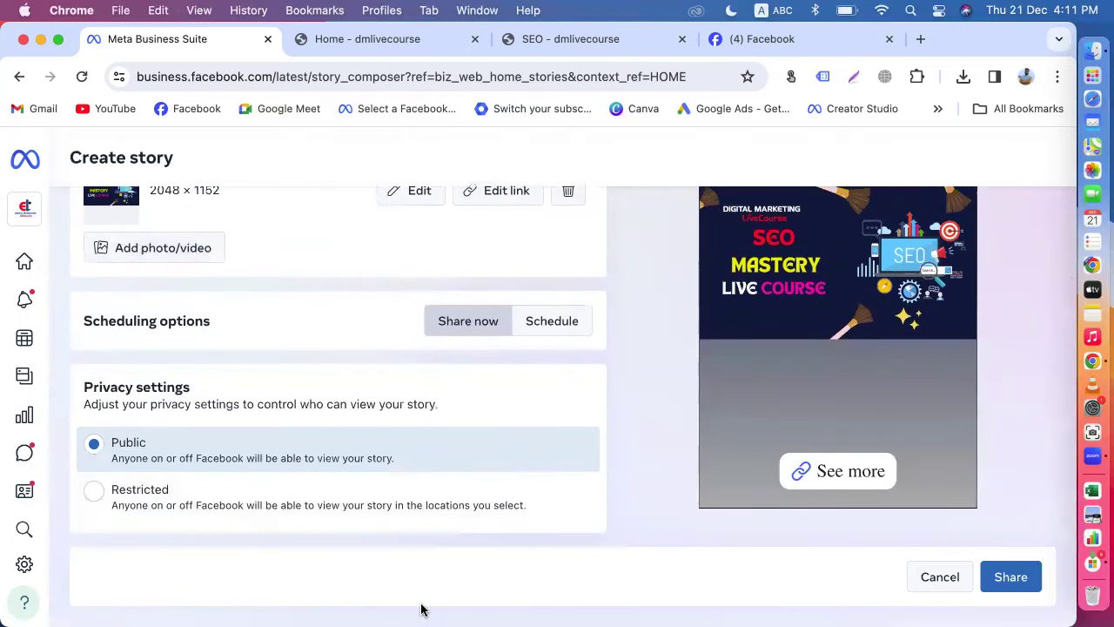
click(1011, 578)
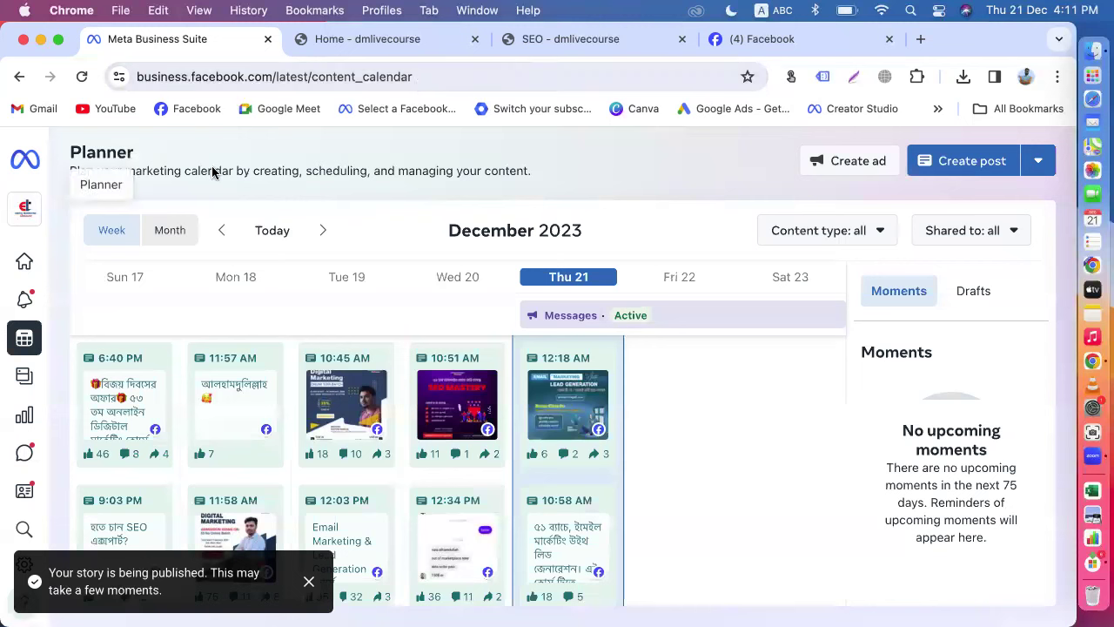
Step: Return to the Digital Marketing Live Course Home page showing followers and ad drafts
click(23, 260)
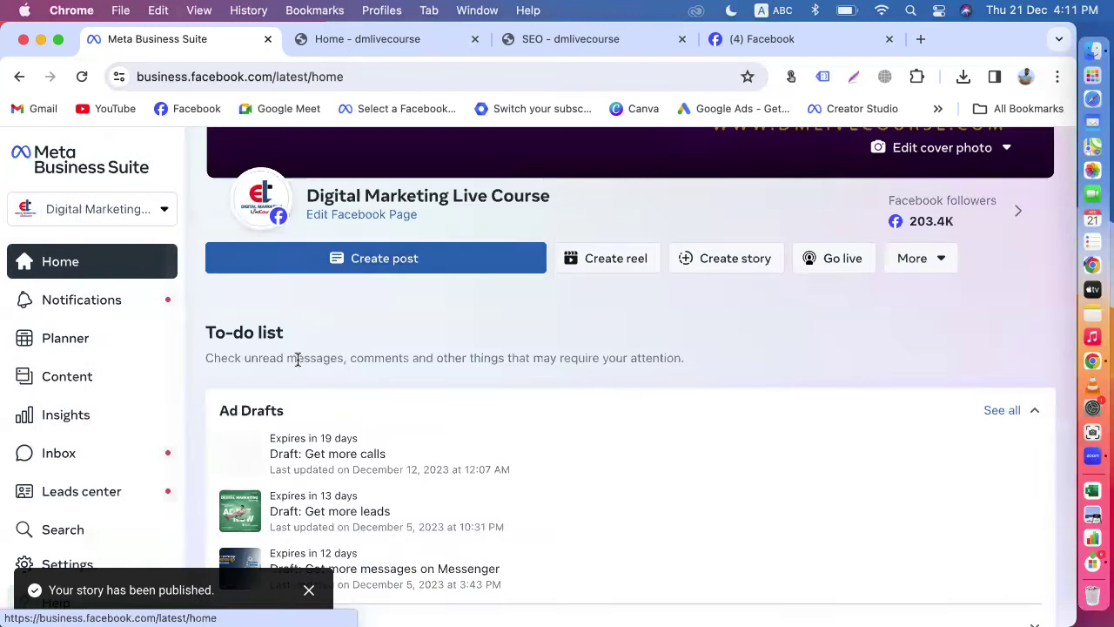
mouse_move(261, 200)
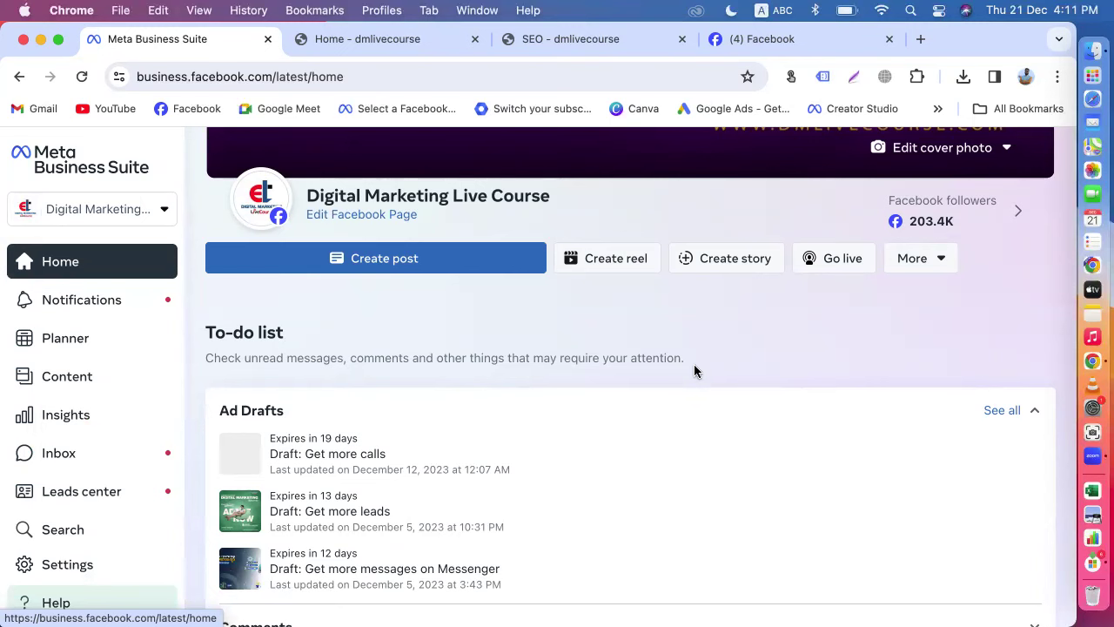
mouse_move(310, 233)
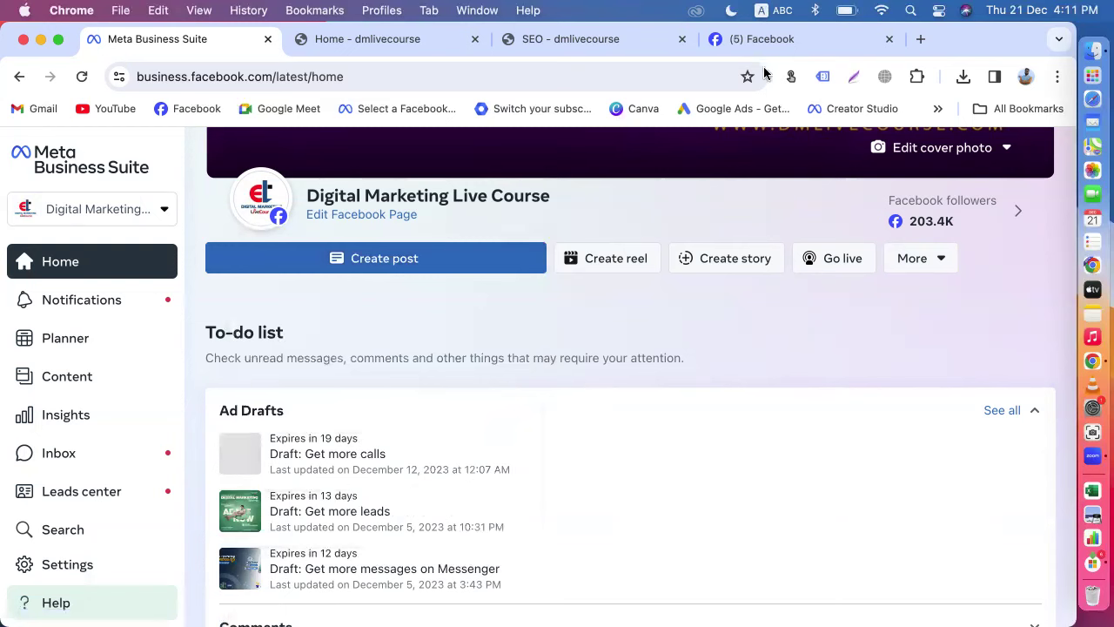
click(69, 457)
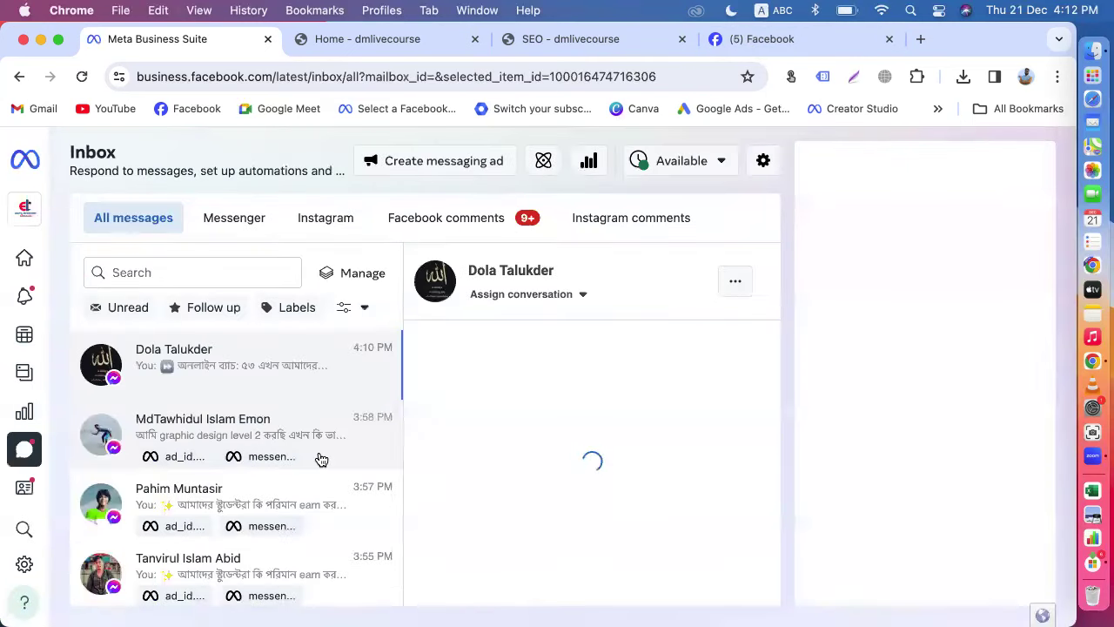
click(431, 219)
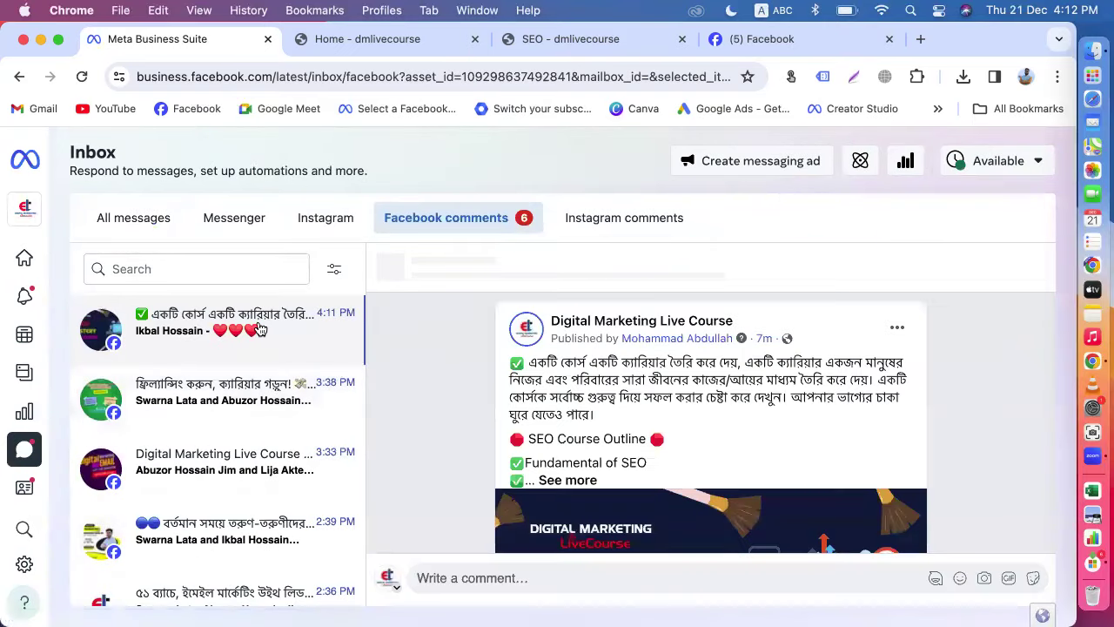
scroll(607, 450, down, 5)
scroll(607, 450, down, 3)
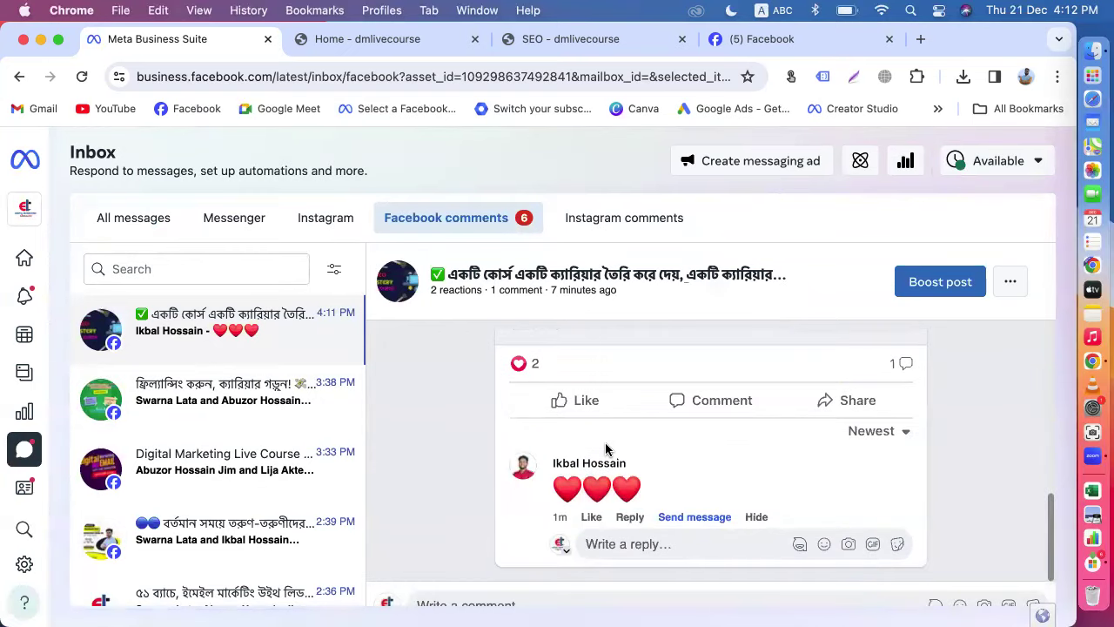
scroll(606, 450, up, 3)
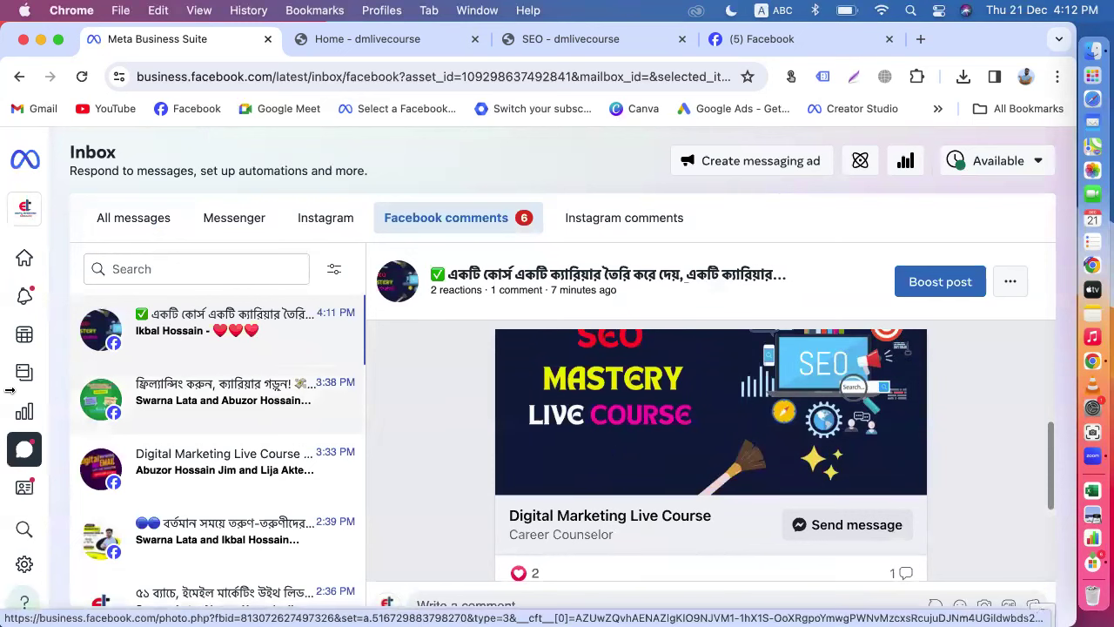
mouse_move(40, 313)
click(53, 273)
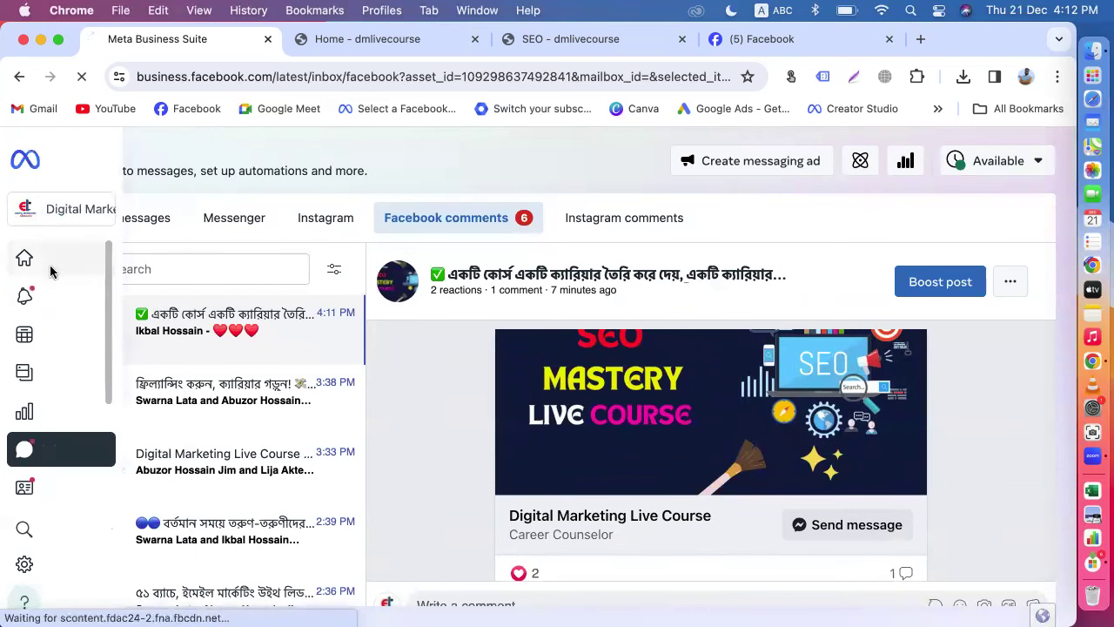
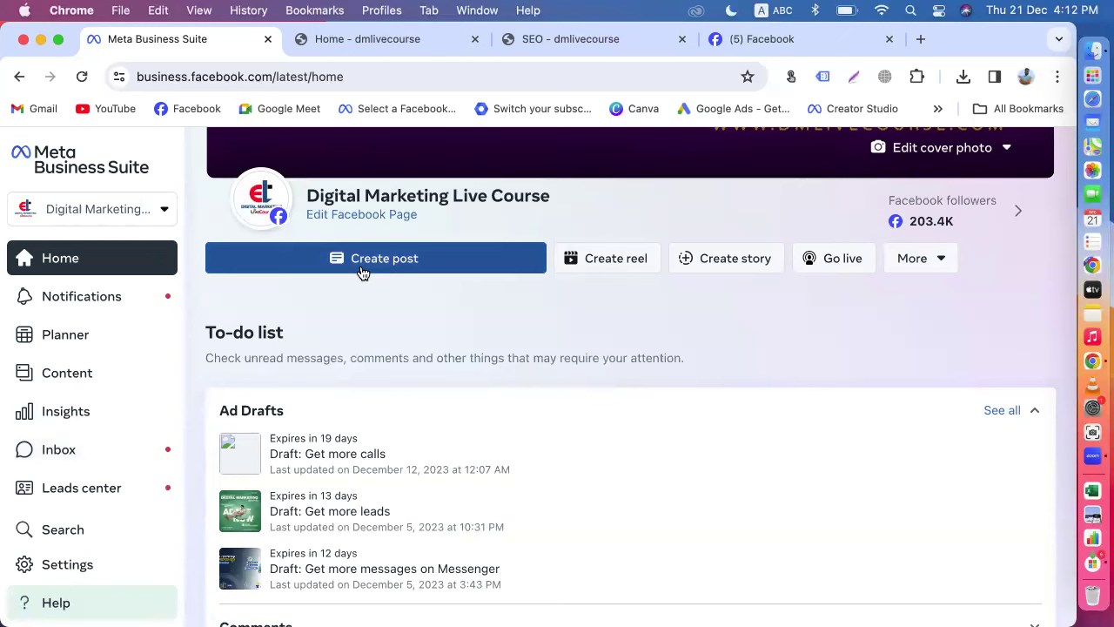
Step: Start a new page post and pick the freelancing video in Downloads via Upload from desktop
click(363, 272)
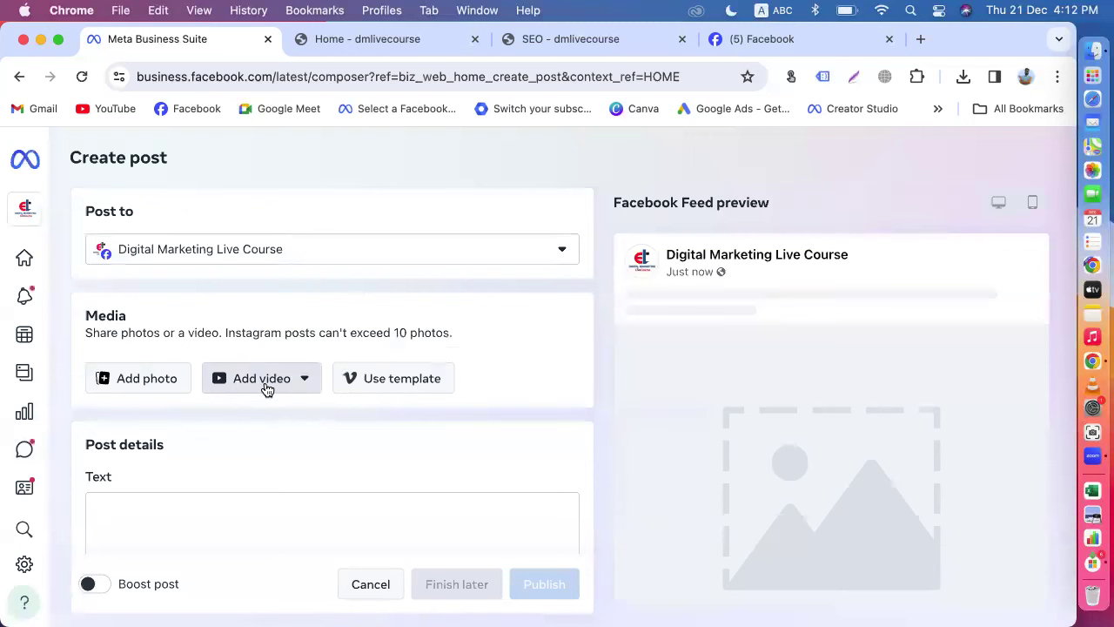
click(267, 383)
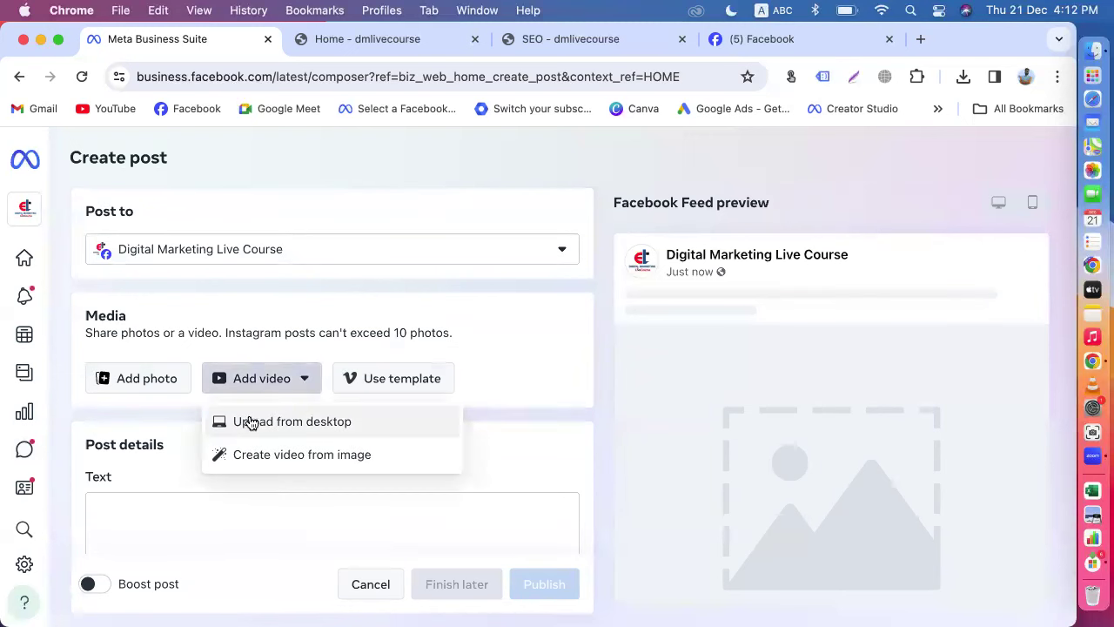
click(253, 429)
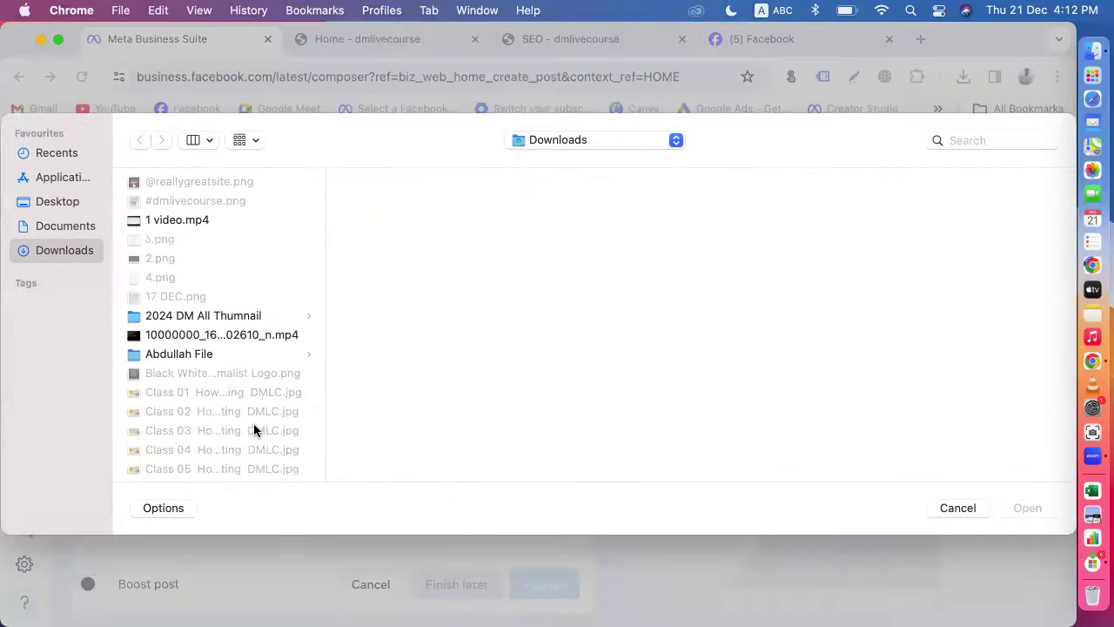
scroll(253, 425, down, 10)
click(219, 443)
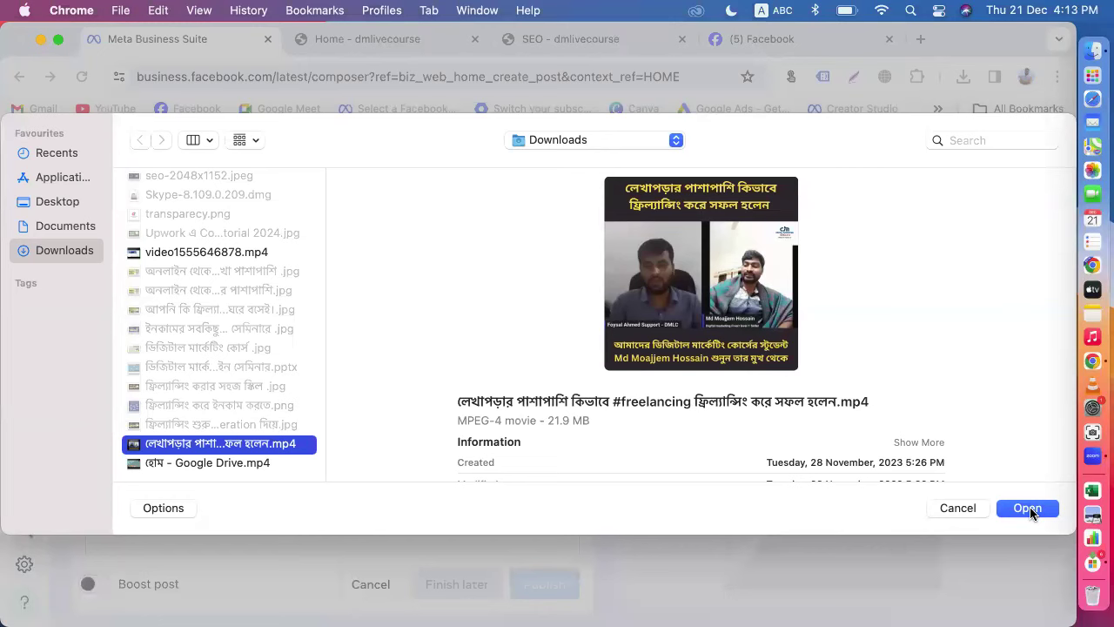
Step: Preview the freelancing .mp4 and check its 02:22 duration, then cancel the file dialog
click(700, 274)
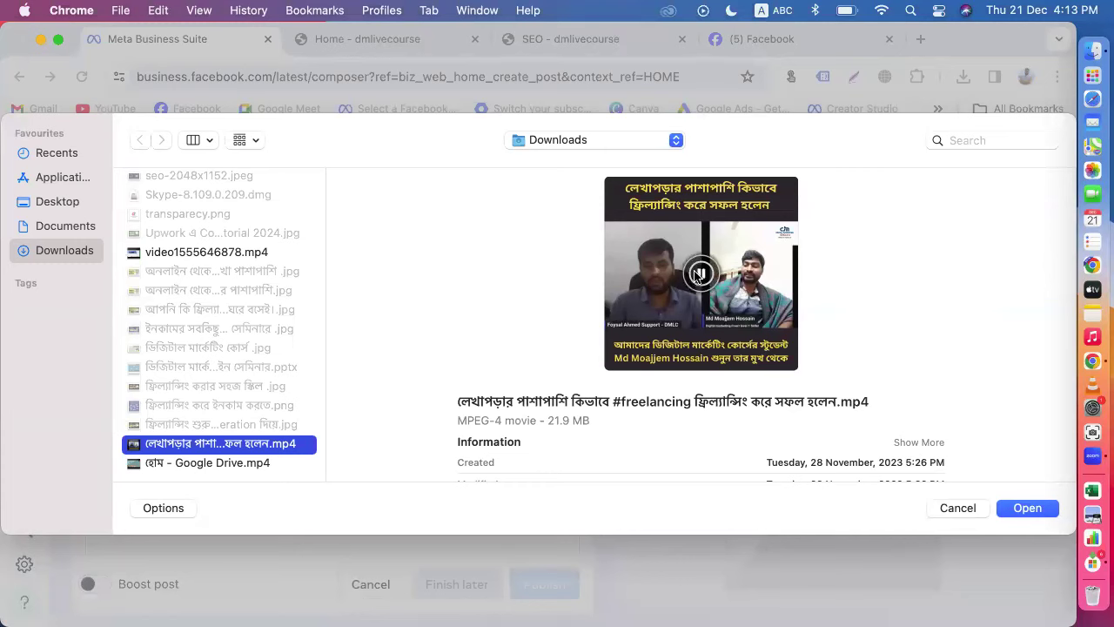
click(699, 274)
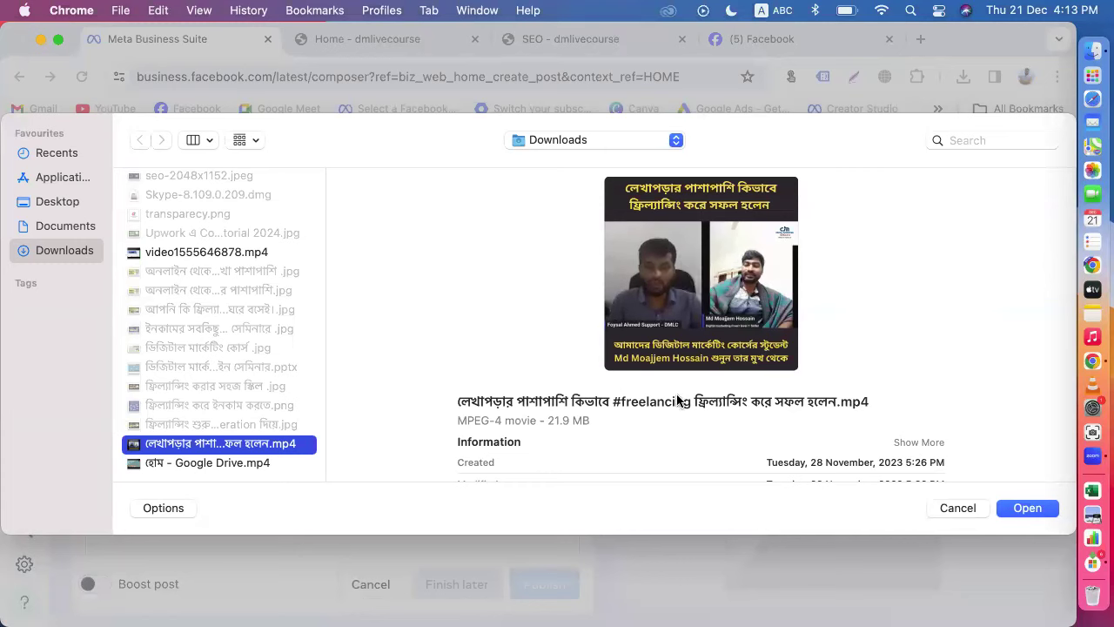
scroll(692, 410, down, 3)
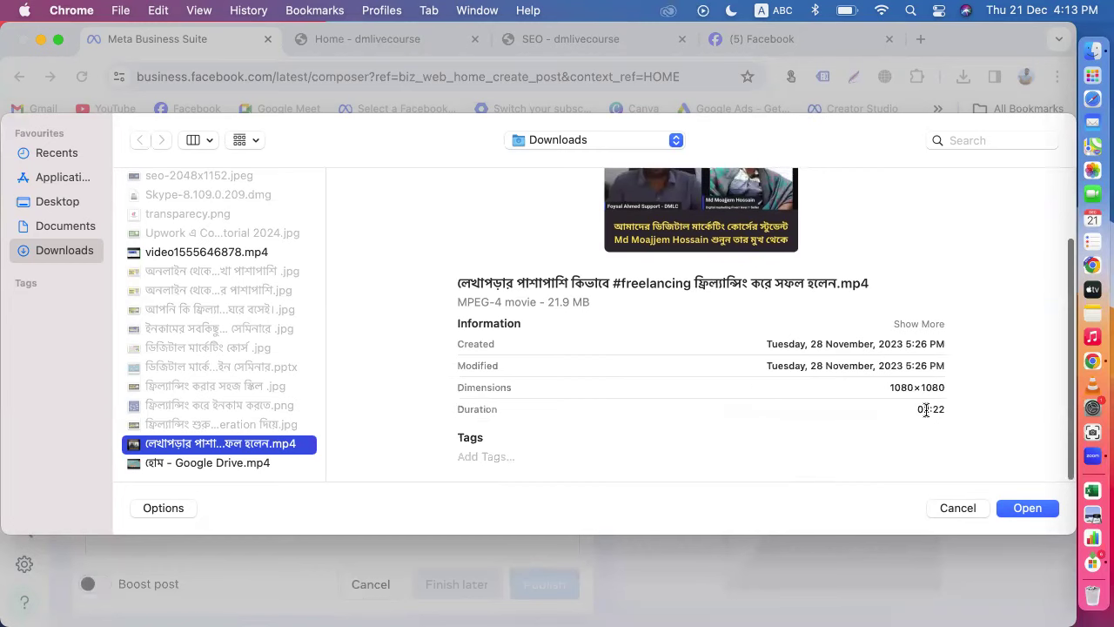
drag(921, 409, 938, 415)
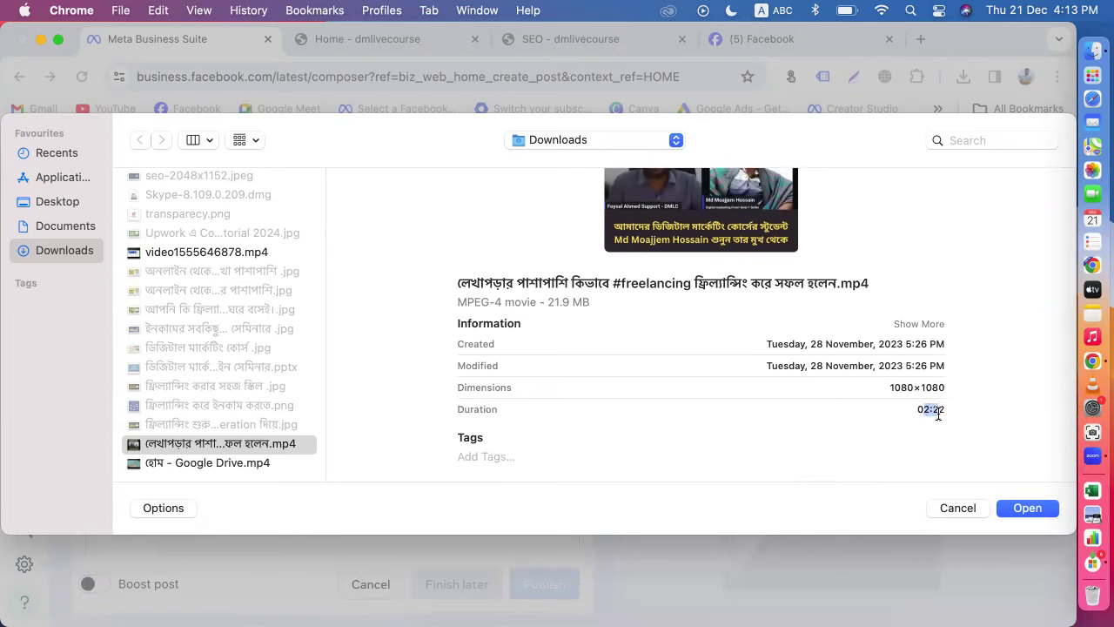
drag(938, 416, 933, 409)
drag(929, 411, 921, 410)
click(955, 508)
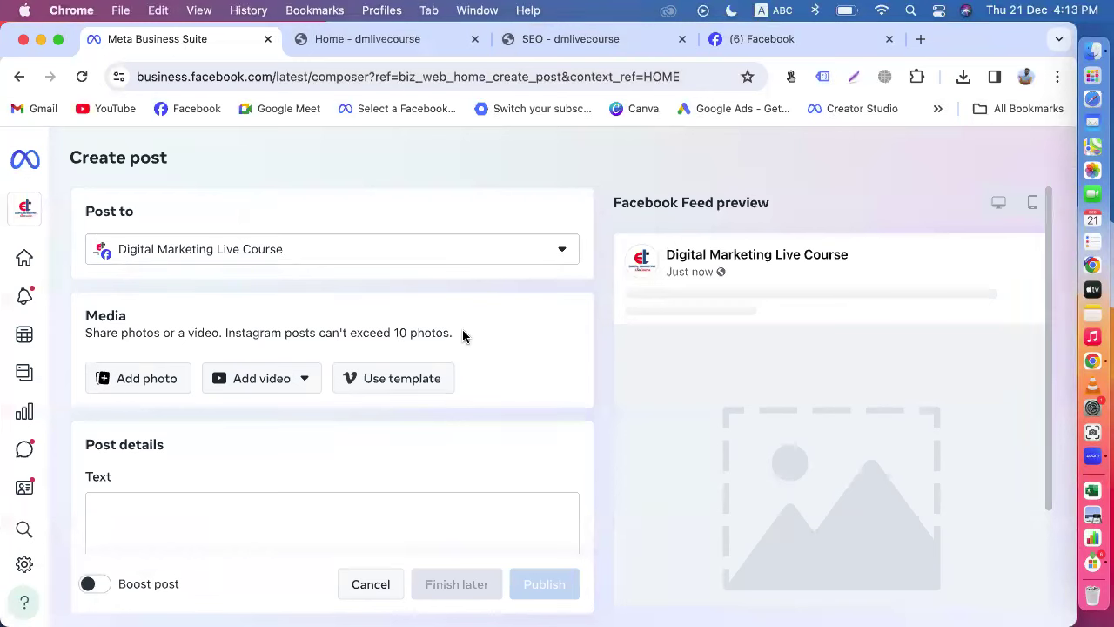
Step: From Home, start a reel and upload the freelancing success video
click(25, 257)
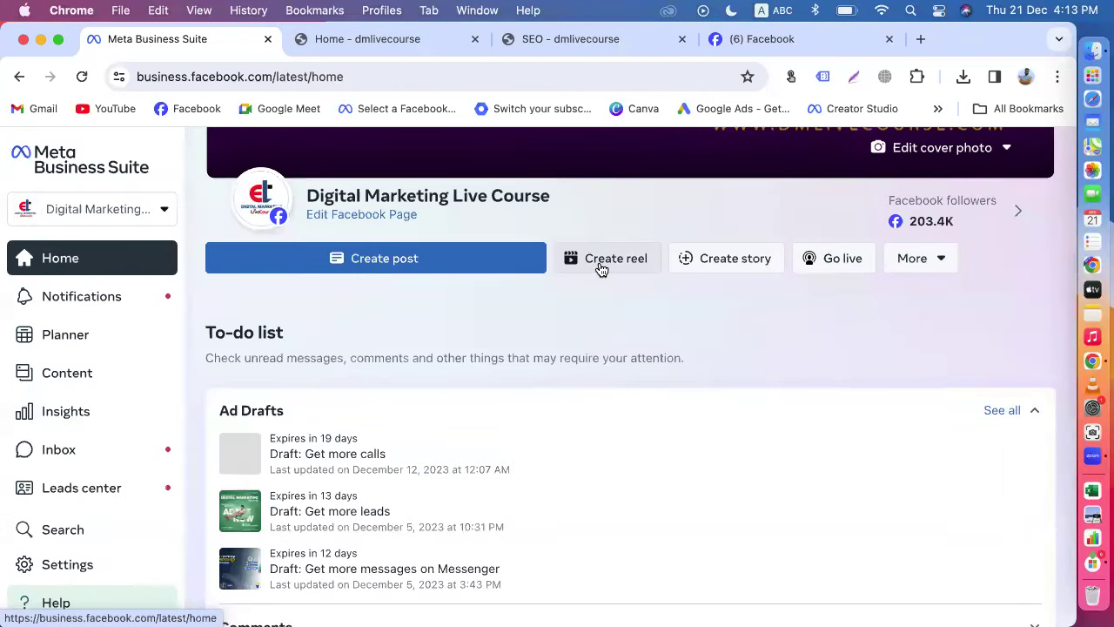
click(601, 260)
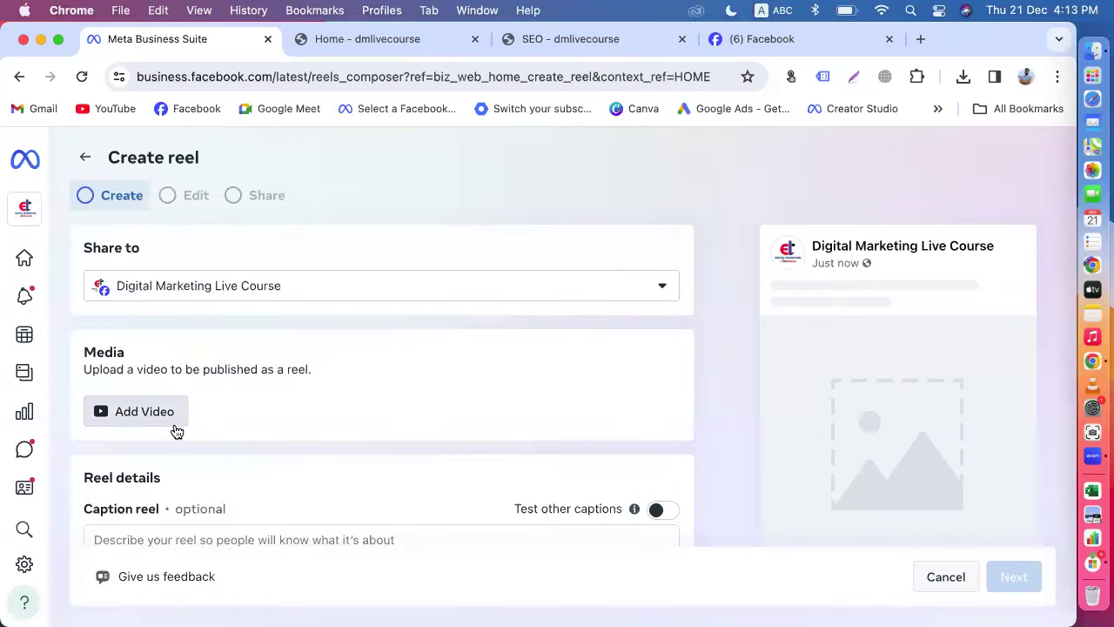
click(160, 422)
scroll(235, 418, down, 10)
click(242, 442)
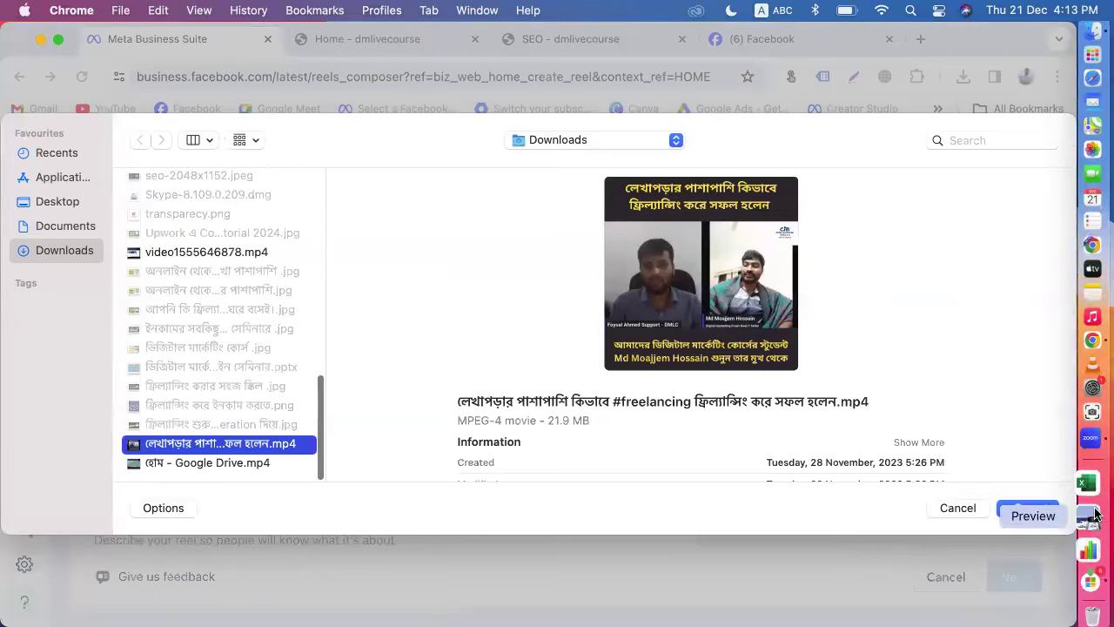
click(1026, 507)
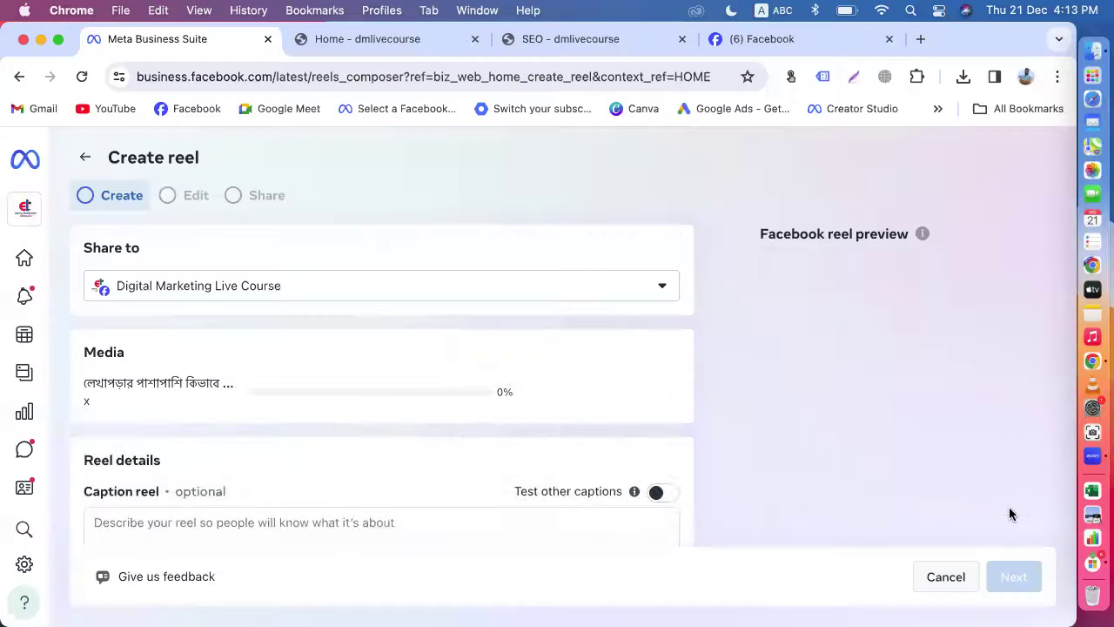
Step: Pause the reel preview and set the thumbnail option to Upload image
scroll(544, 470, down, 3)
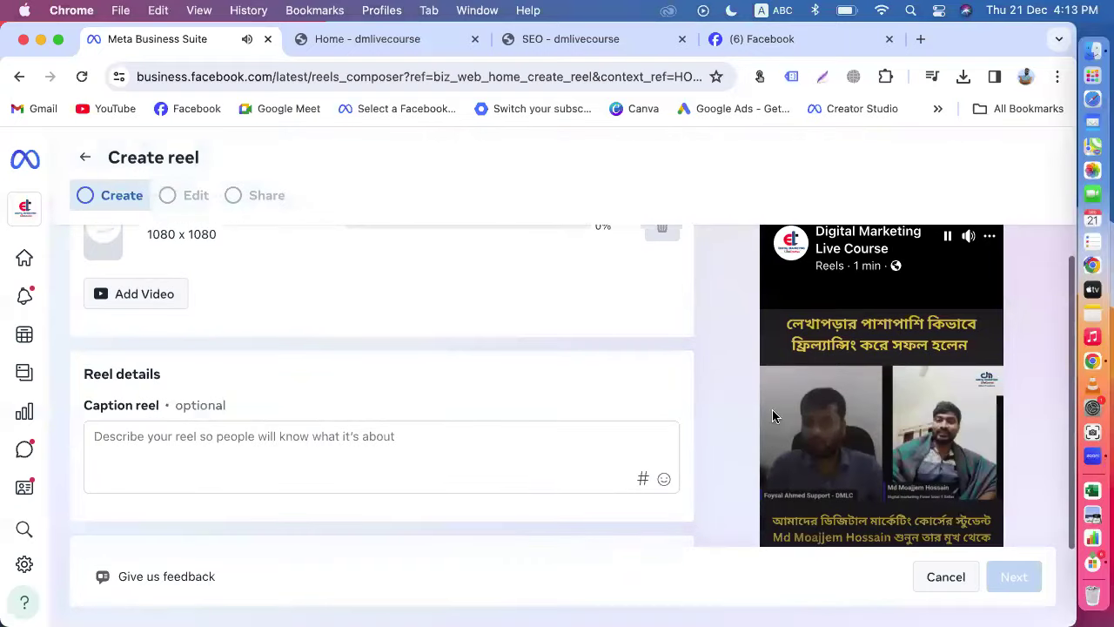
click(946, 244)
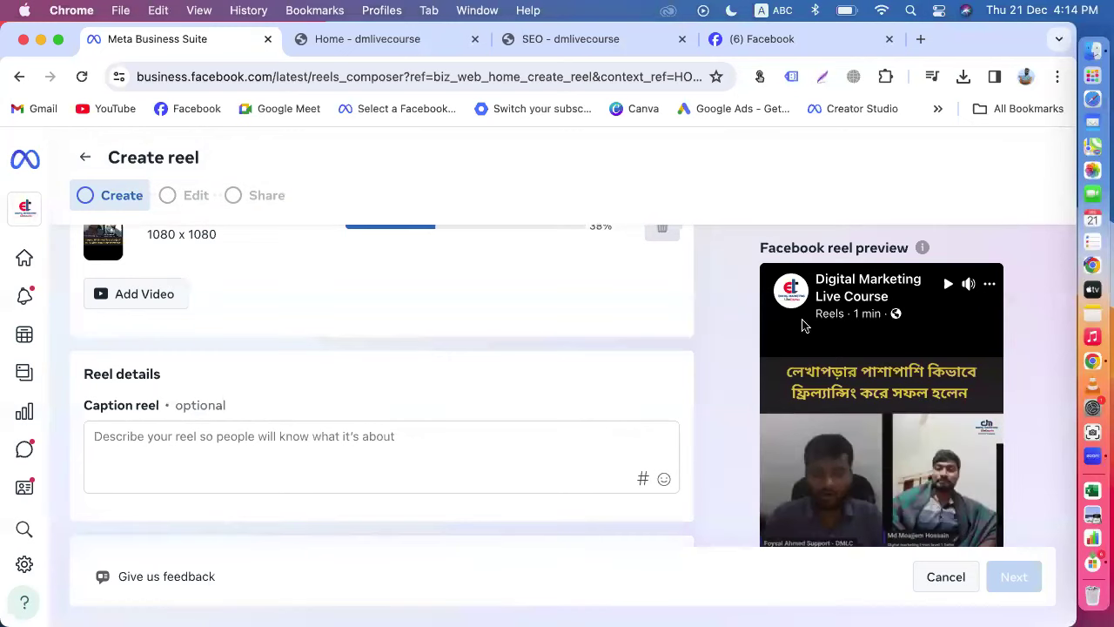
scroll(667, 423, down, 5)
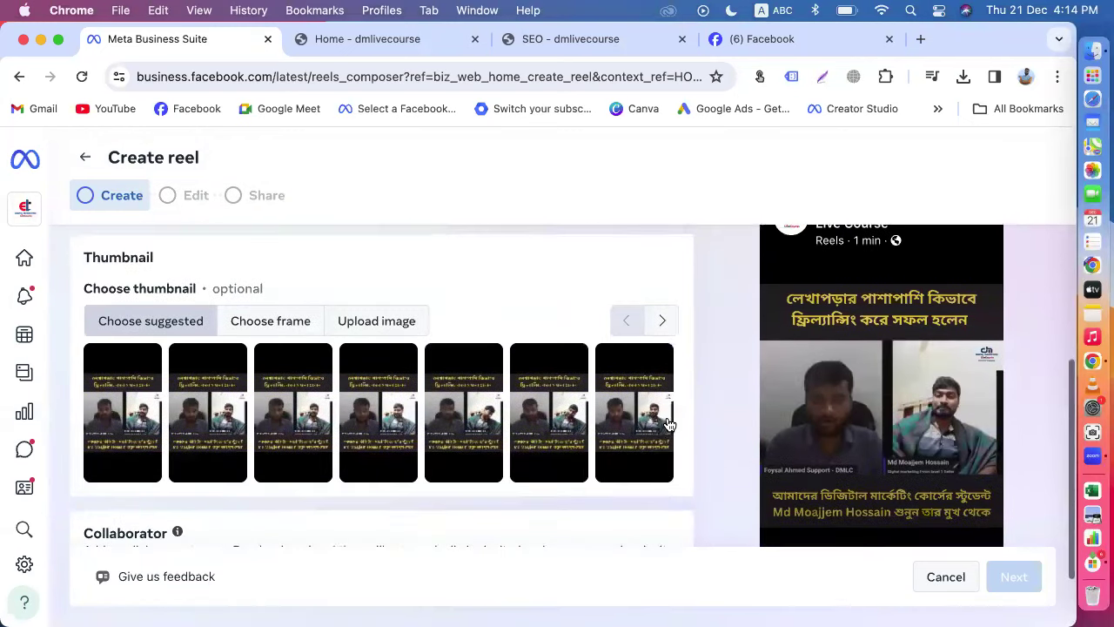
scroll(667, 423, down, 2)
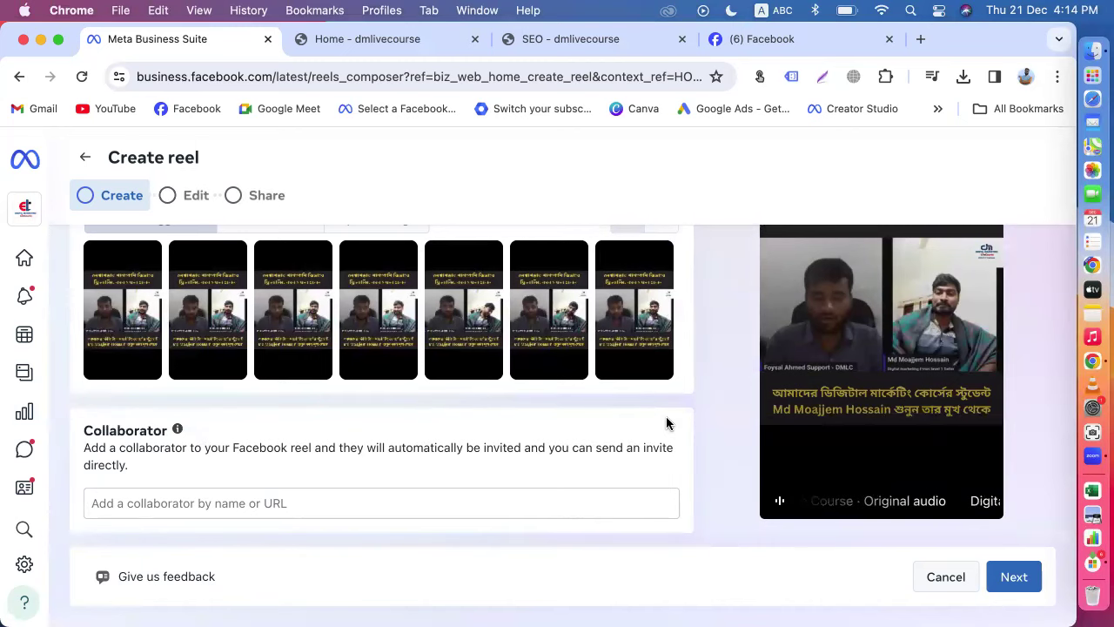
scroll(667, 423, up, 3)
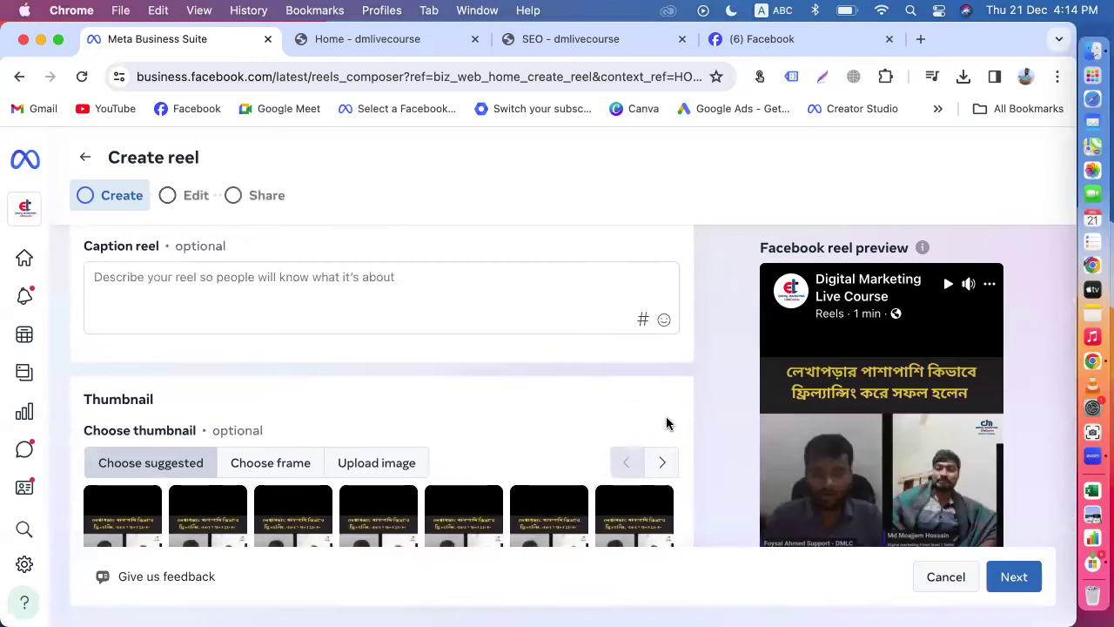
click(119, 287)
scroll(281, 311, down, 3)
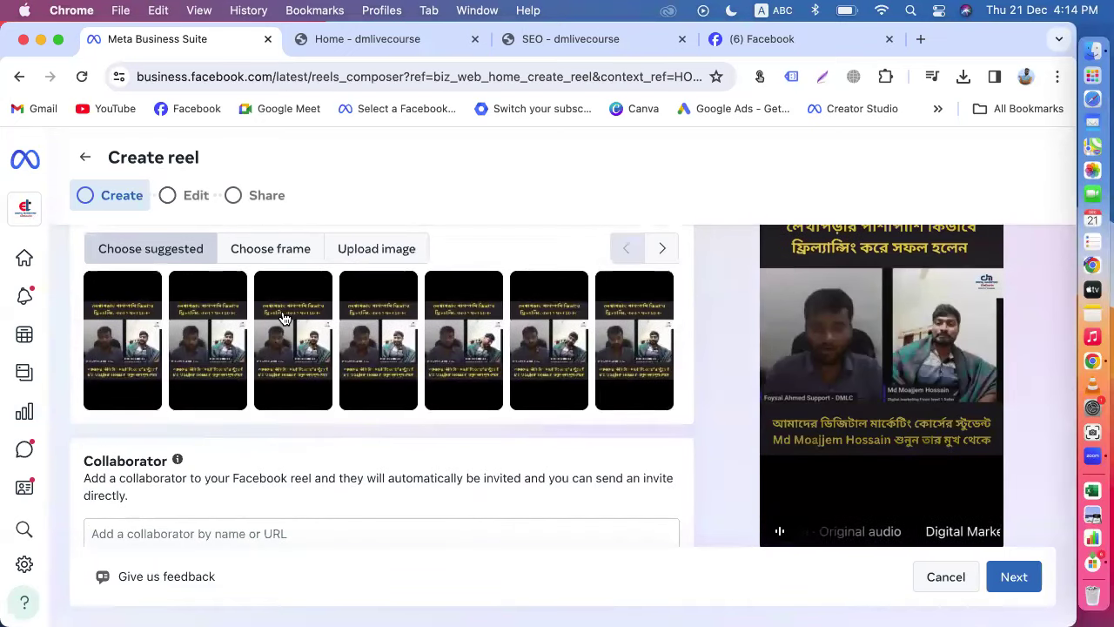
click(376, 249)
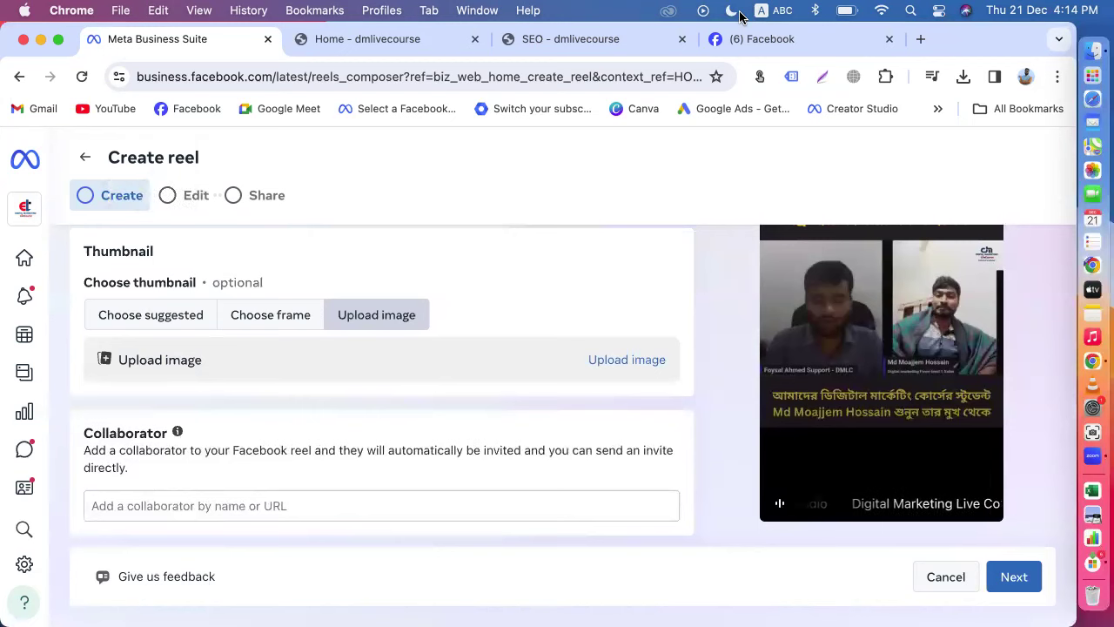
Step: Open a new tab and Finder's Downloads, and preview the Class 01 thumbnail image
click(921, 40)
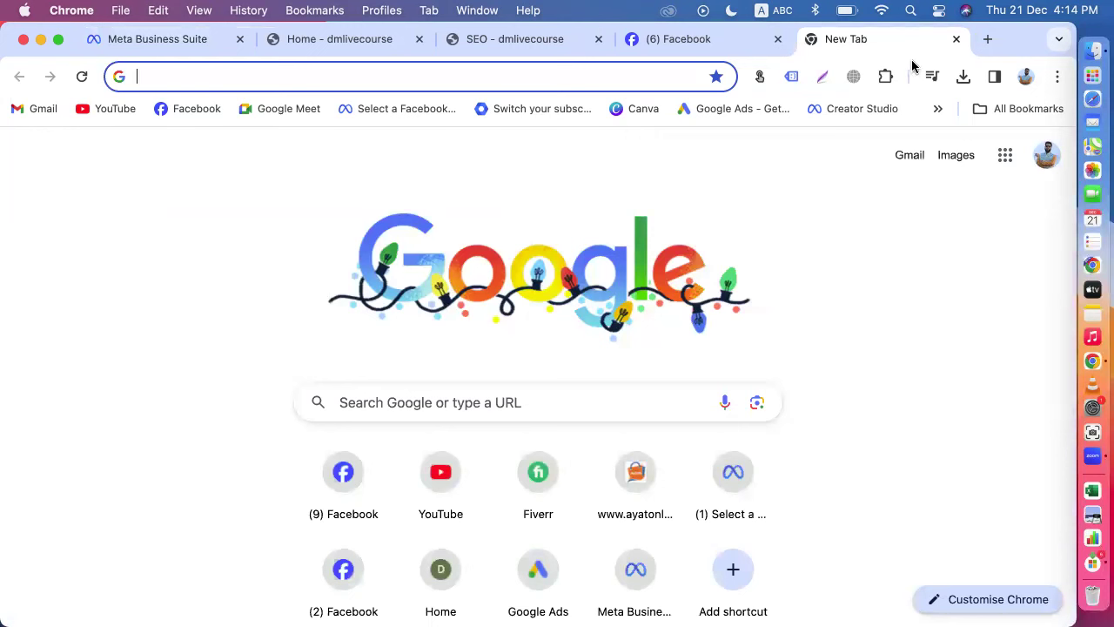
click(1091, 54)
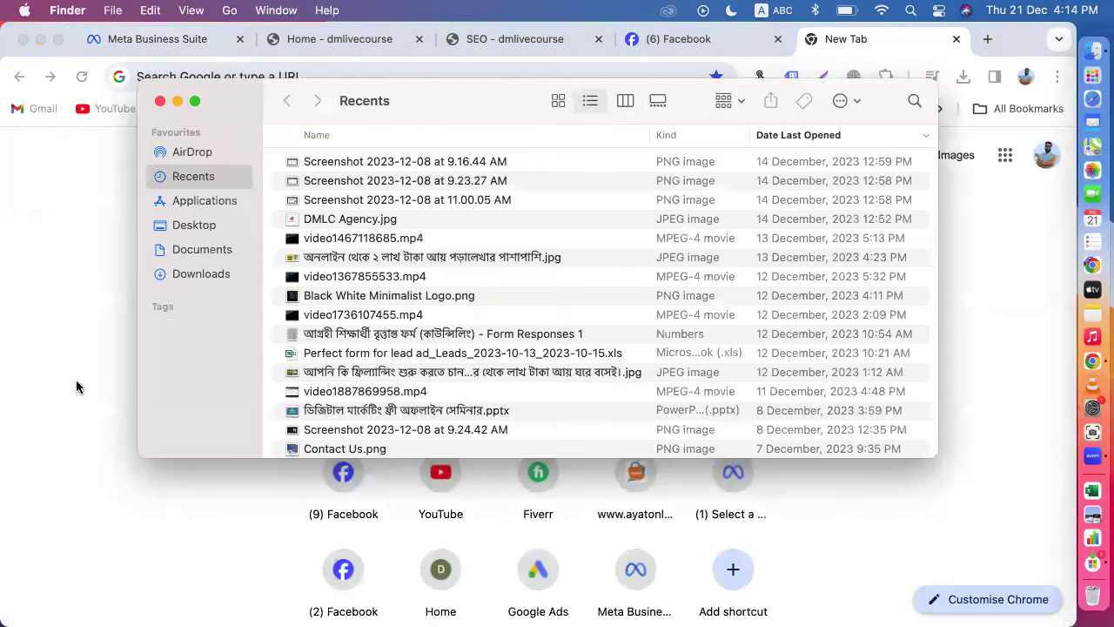
click(200, 249)
click(201, 273)
scroll(400, 373, down, 6)
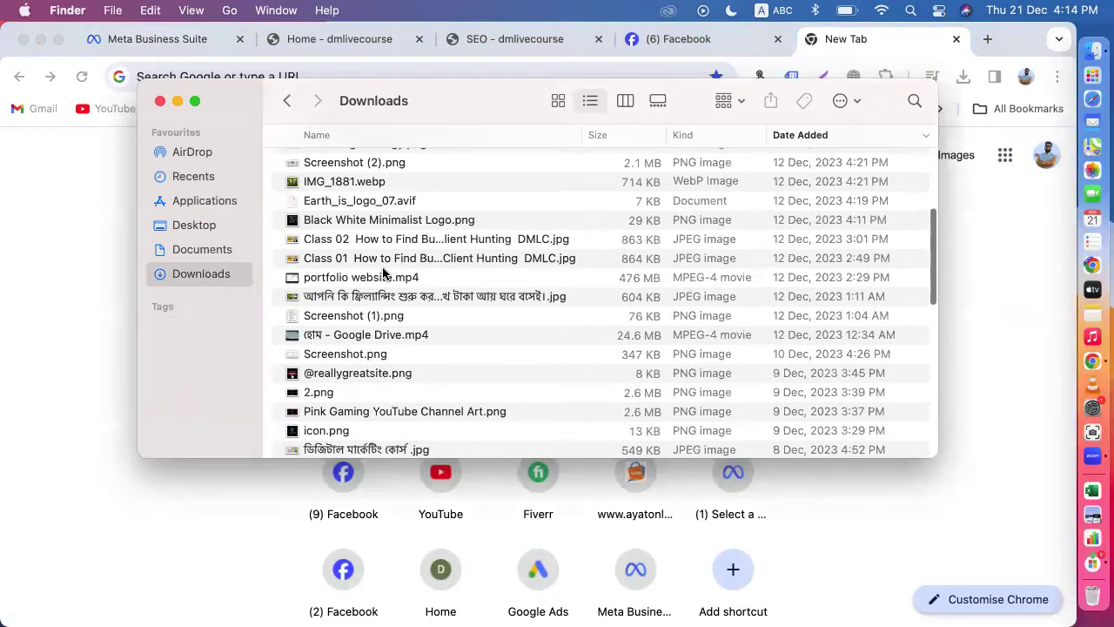
click(383, 276)
click(360, 261)
double_click(360, 259)
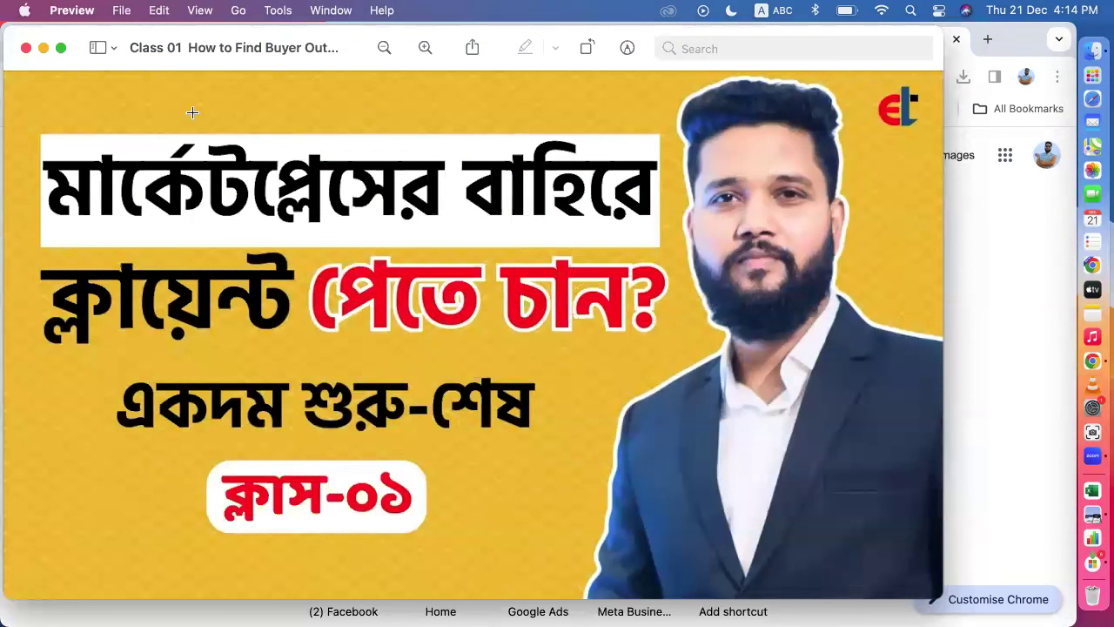
click(26, 47)
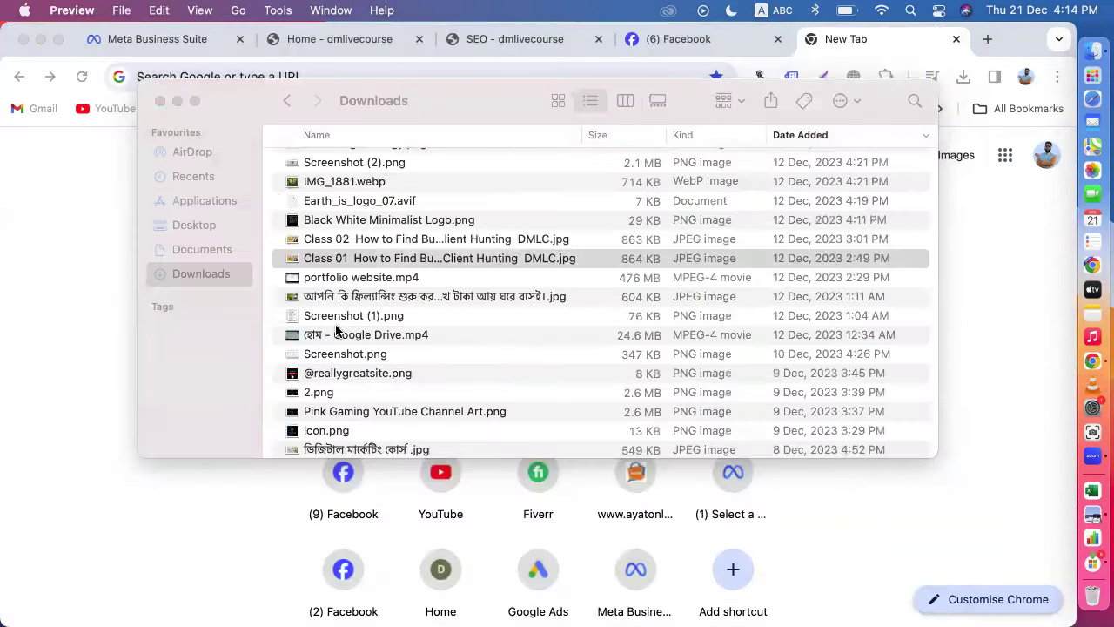
Step: Look through the other Downloads files, then preview and close the freelancing thumbnail image
scroll(340, 333, down, 5)
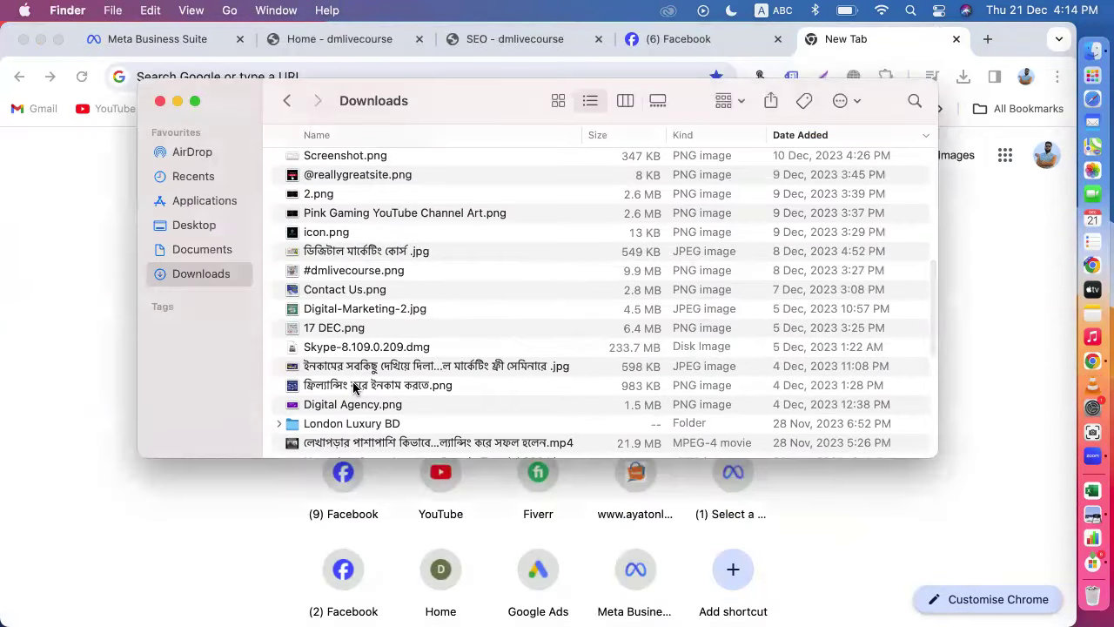
click(354, 387)
scroll(364, 398, down, 3)
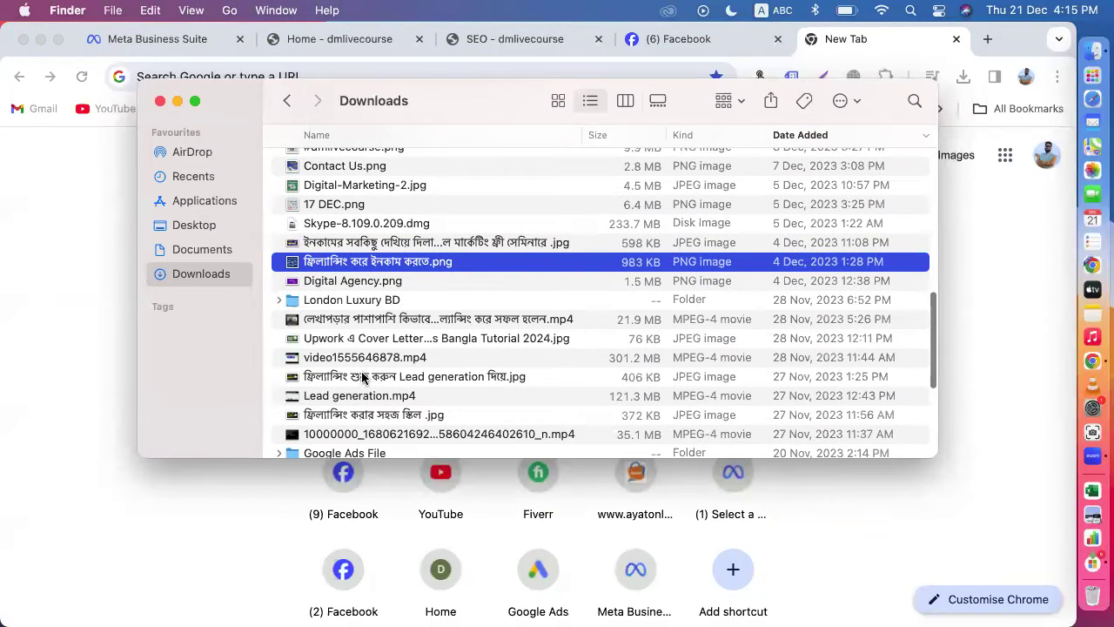
click(350, 376)
scroll(357, 376, down, 10)
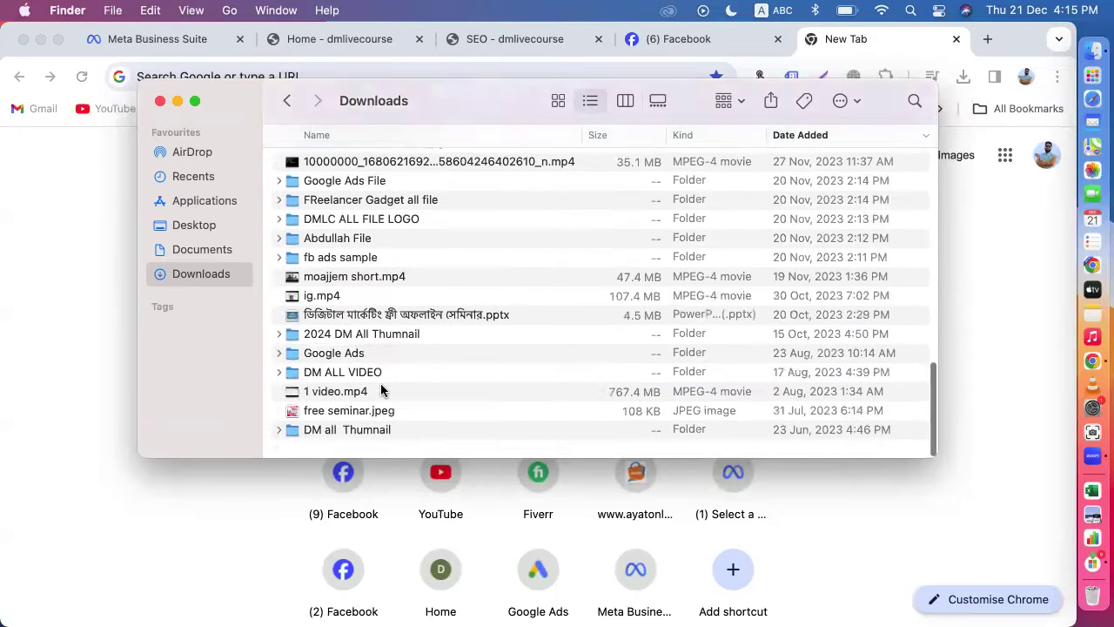
scroll(380, 383, up, 10)
click(391, 310)
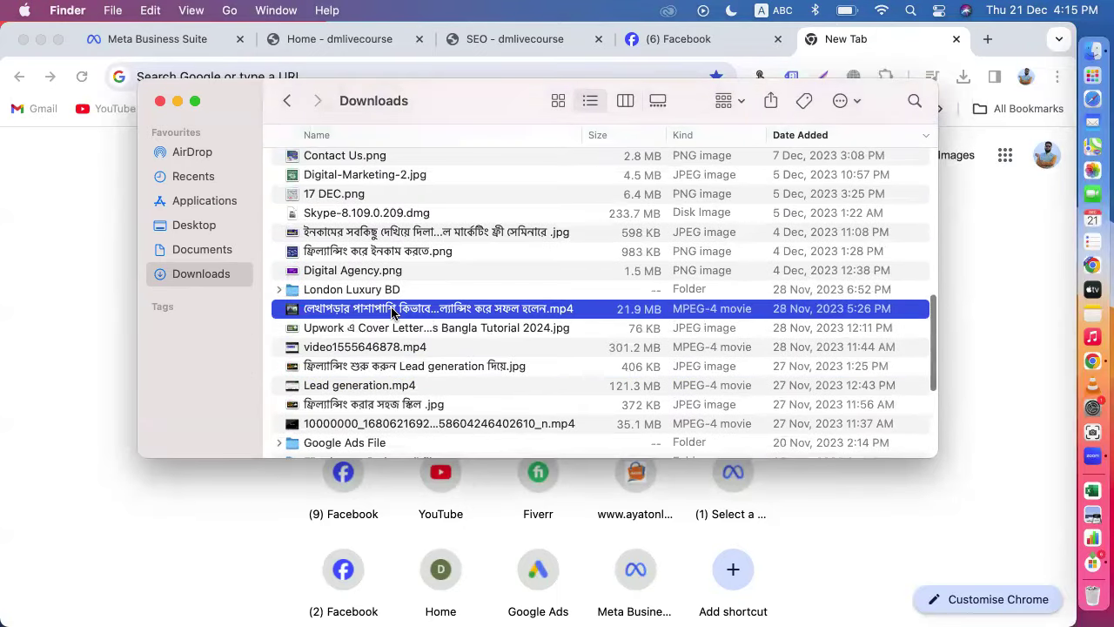
scroll(392, 313, up, 3)
scroll(383, 315, up, 10)
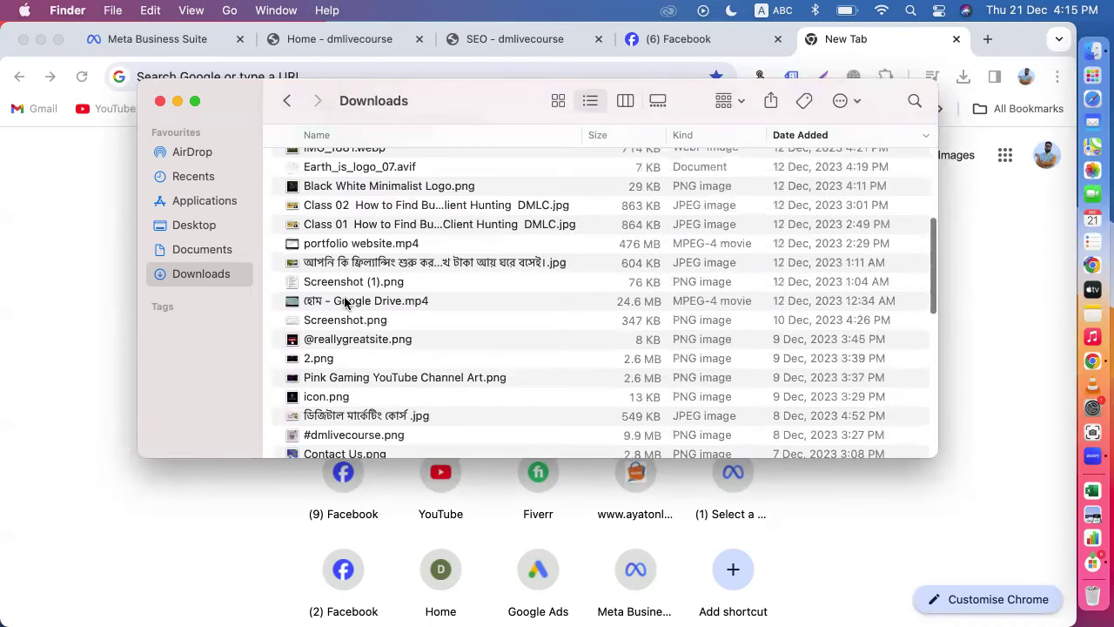
double_click(361, 262)
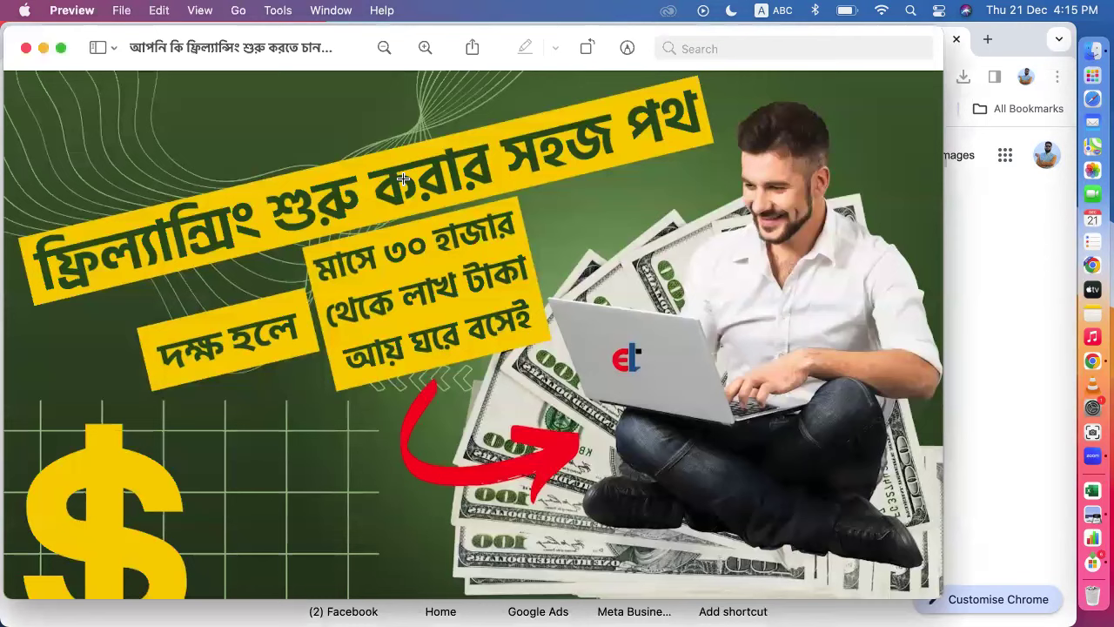
click(25, 50)
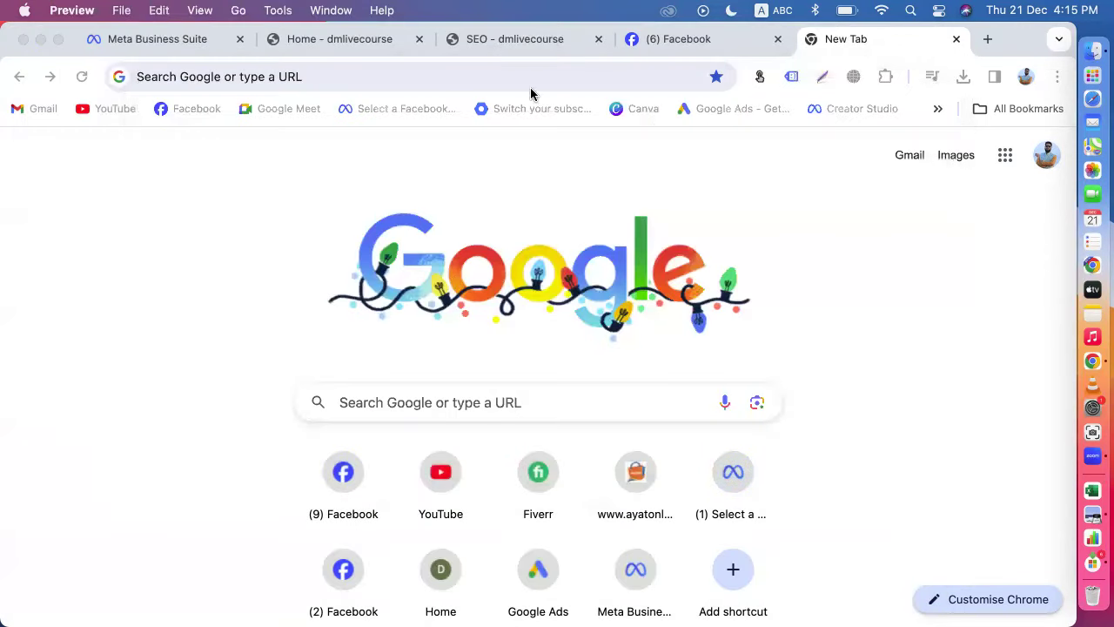
Step: Check the reel draft, then open Canva in the empty new tab
click(664, 43)
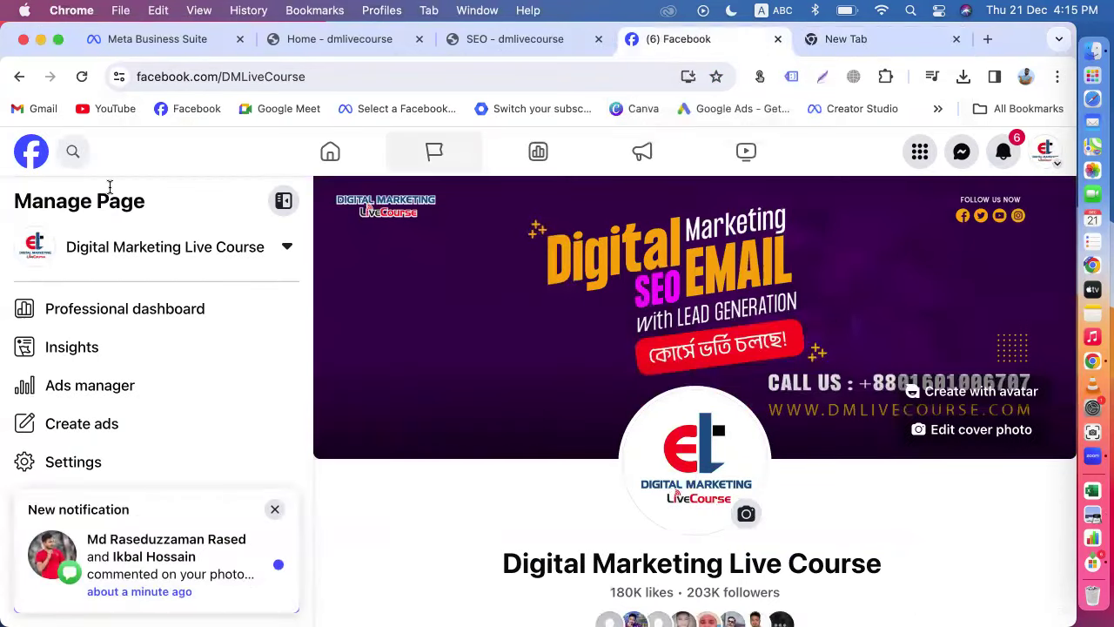
click(103, 36)
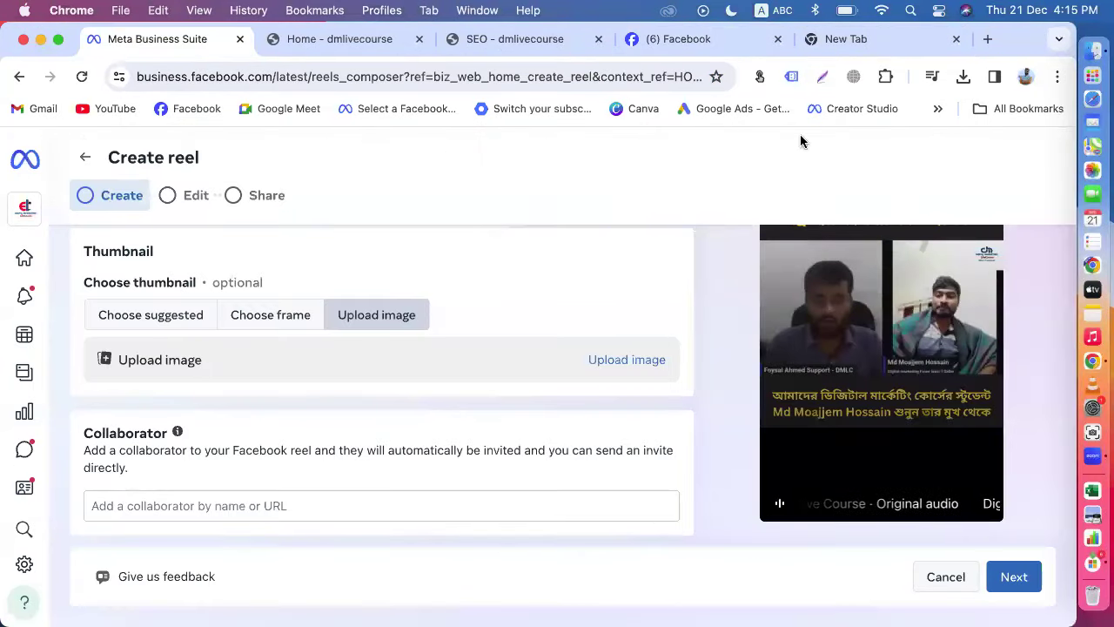
click(853, 39)
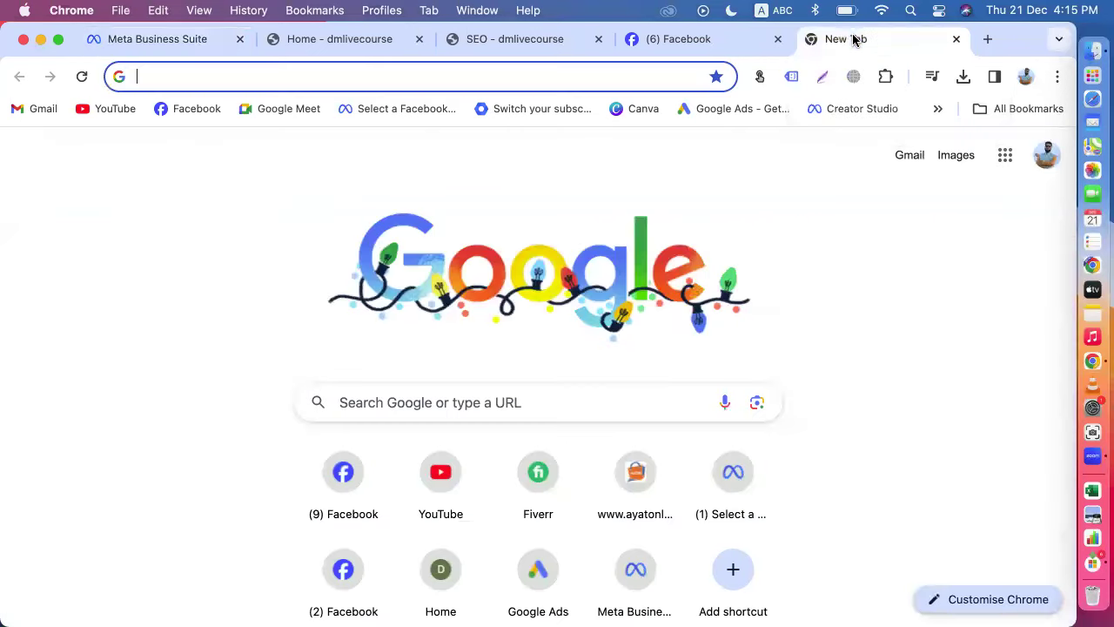
click(631, 112)
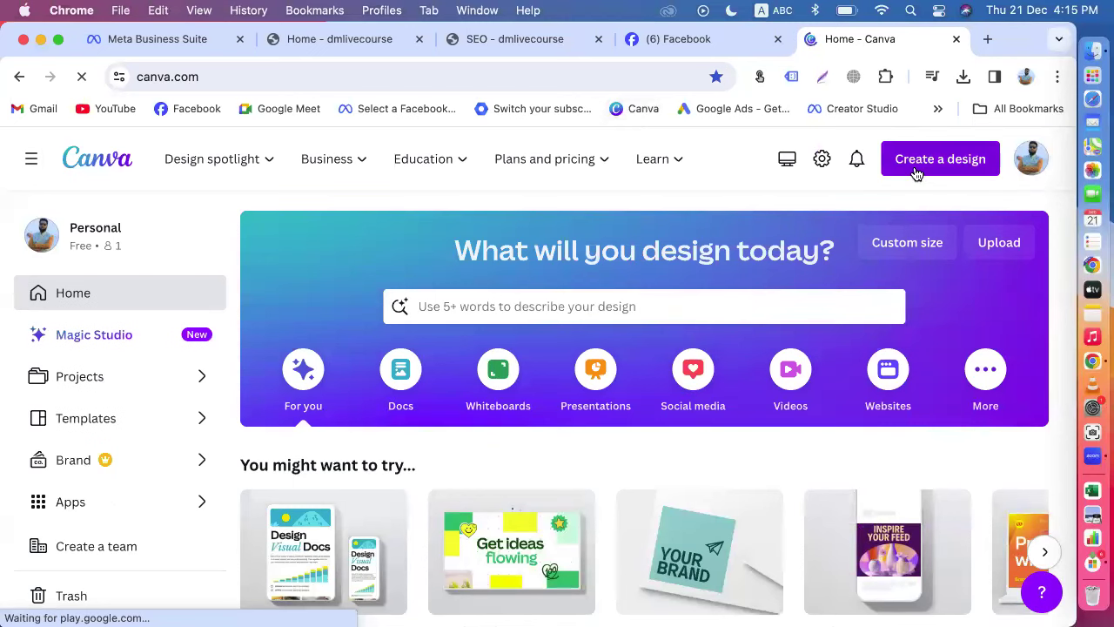
Step: Create a custom-size 1280 × 720 px Canva design, then return to the reel draft
click(915, 169)
click(740, 528)
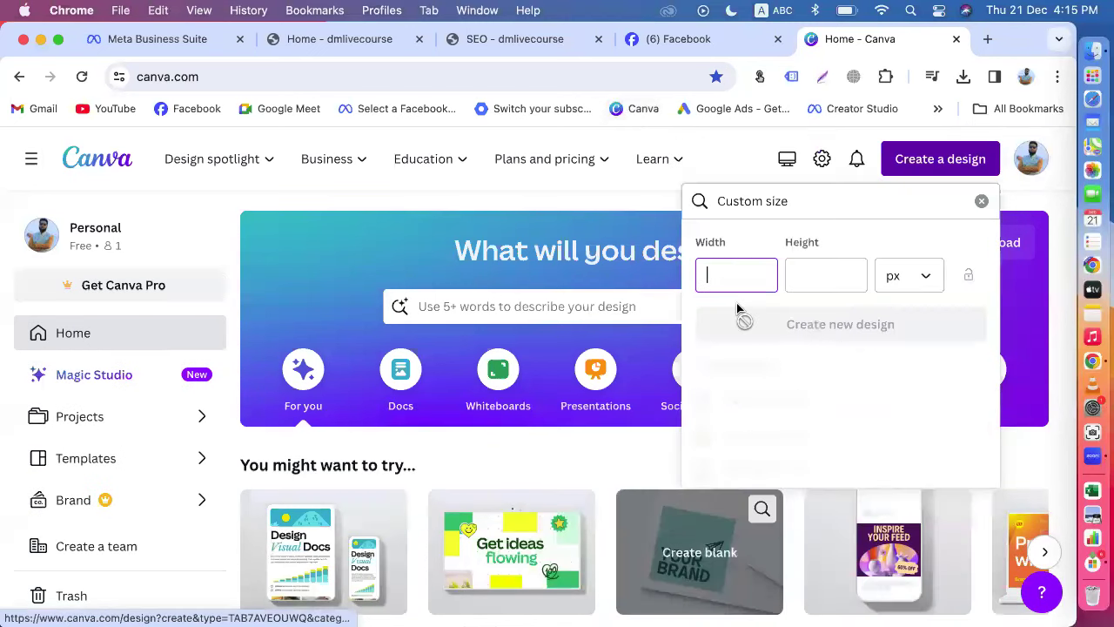
click(818, 265)
text(720)
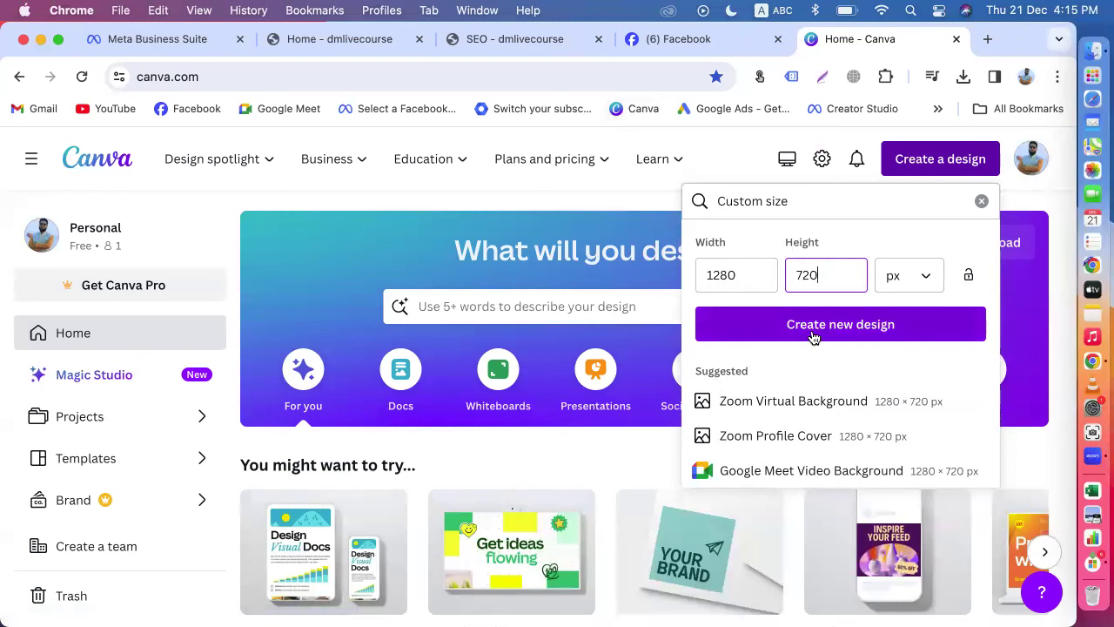
click(814, 331)
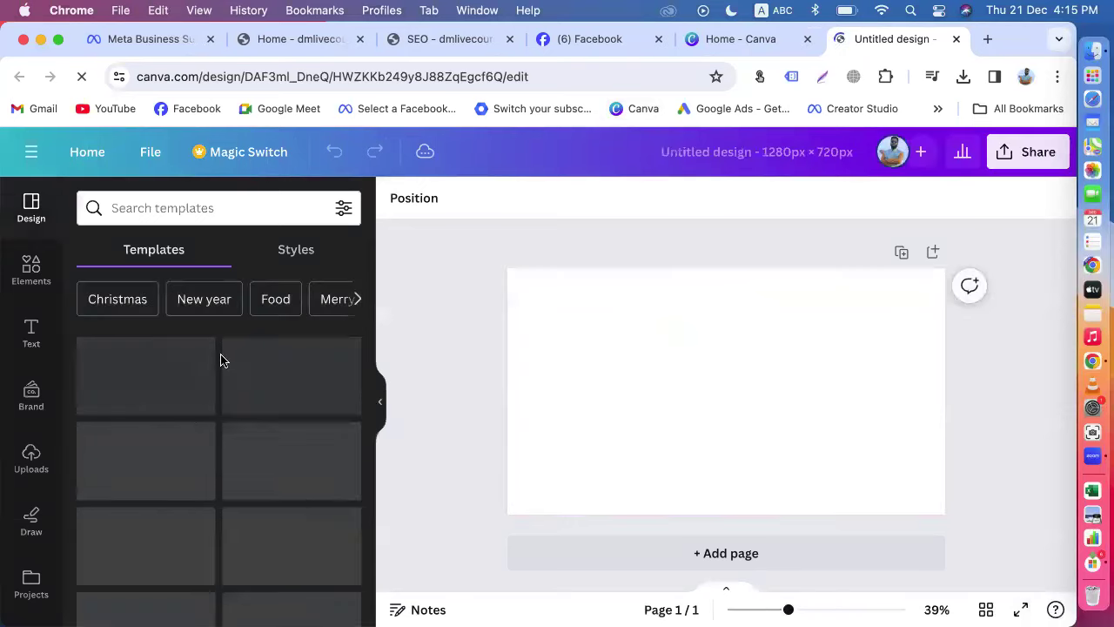
scroll(213, 470, down, 2)
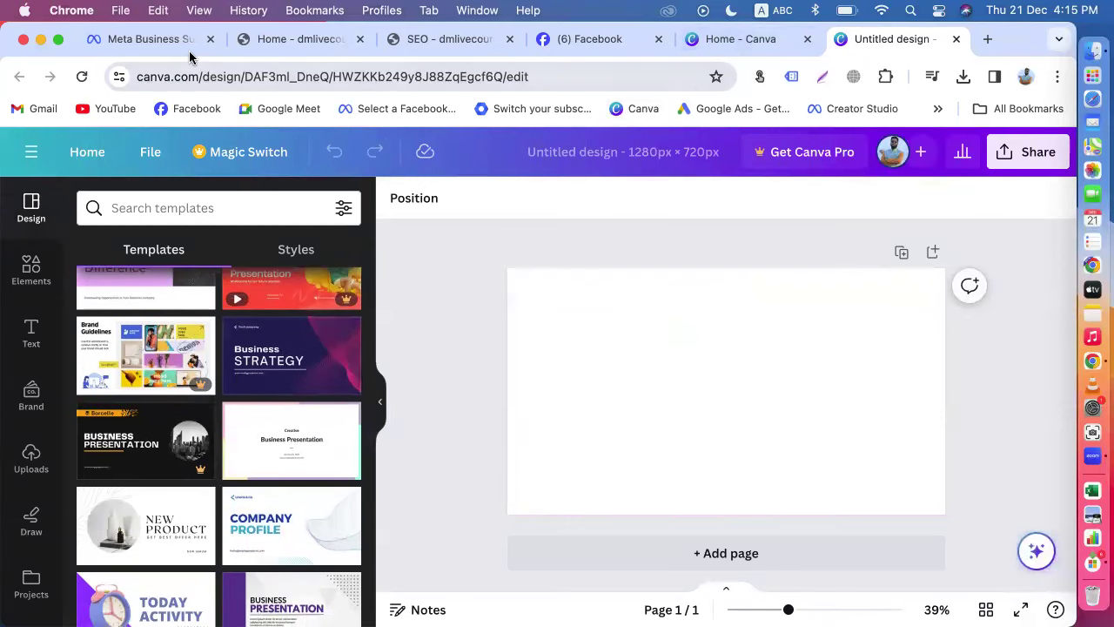
click(150, 40)
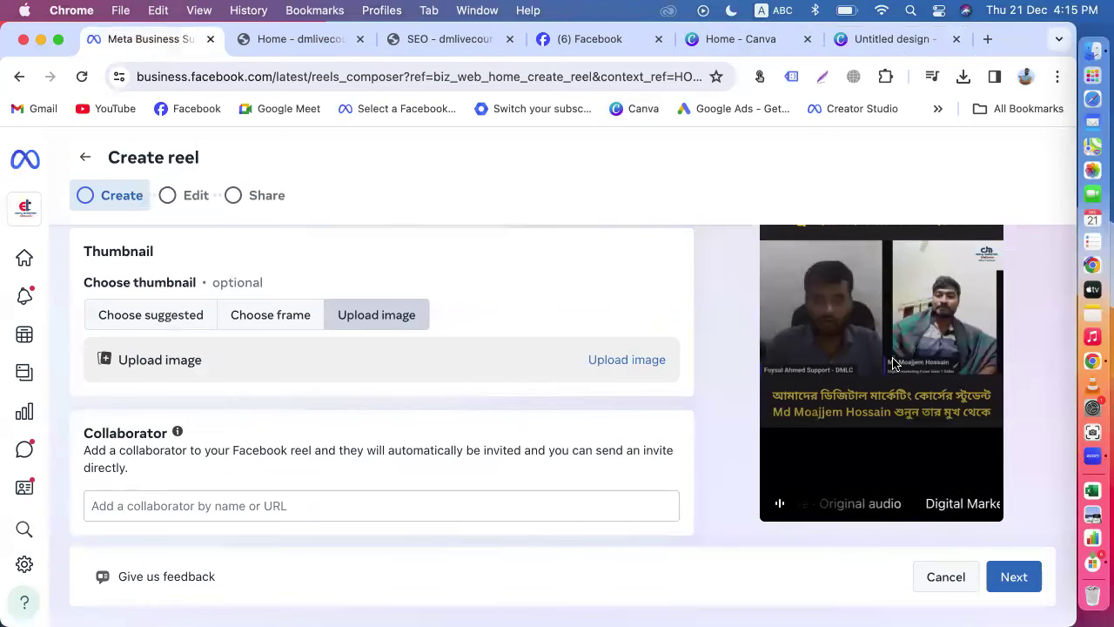
Step: Open YouTube and view the DMLC-IT Institute channel page
scroll(870, 367, up, 2)
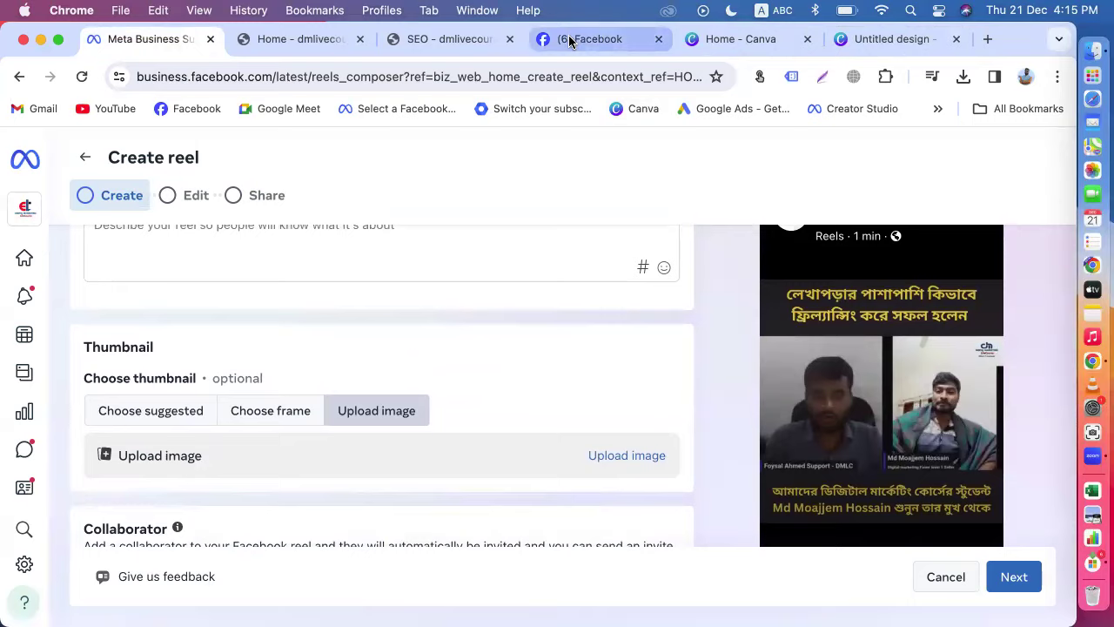
click(570, 39)
click(112, 108)
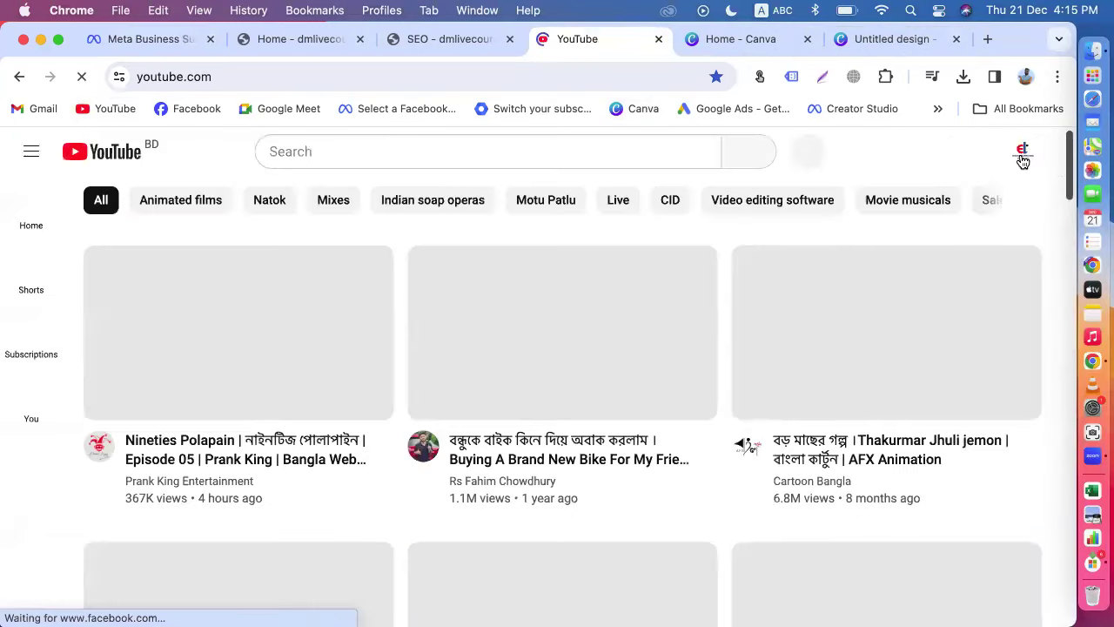
click(1022, 151)
click(889, 193)
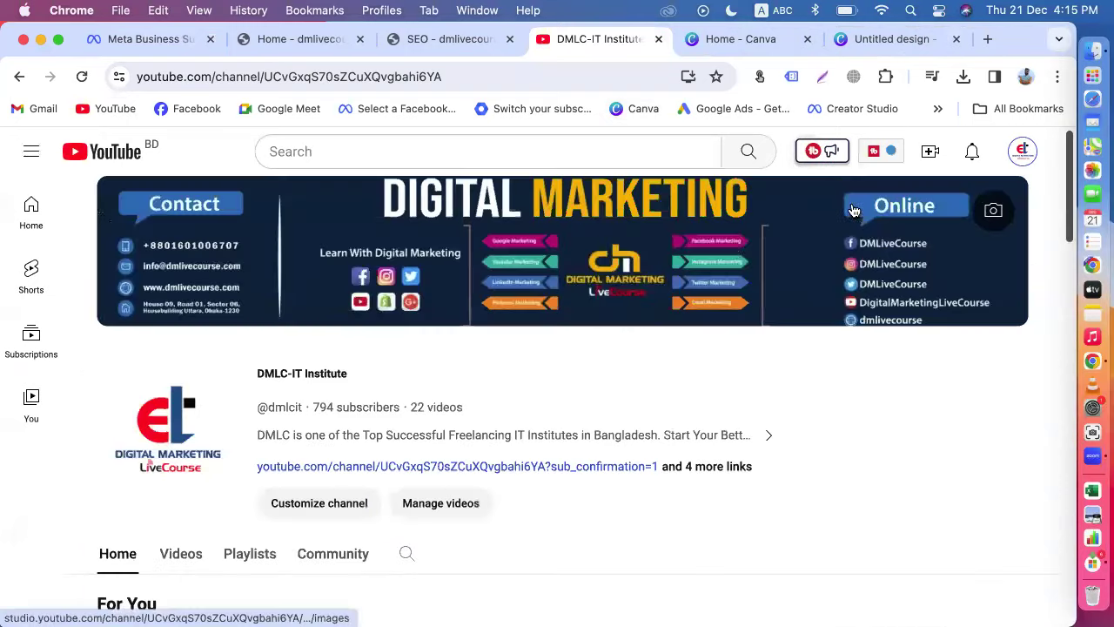
scroll(413, 393, down, 10)
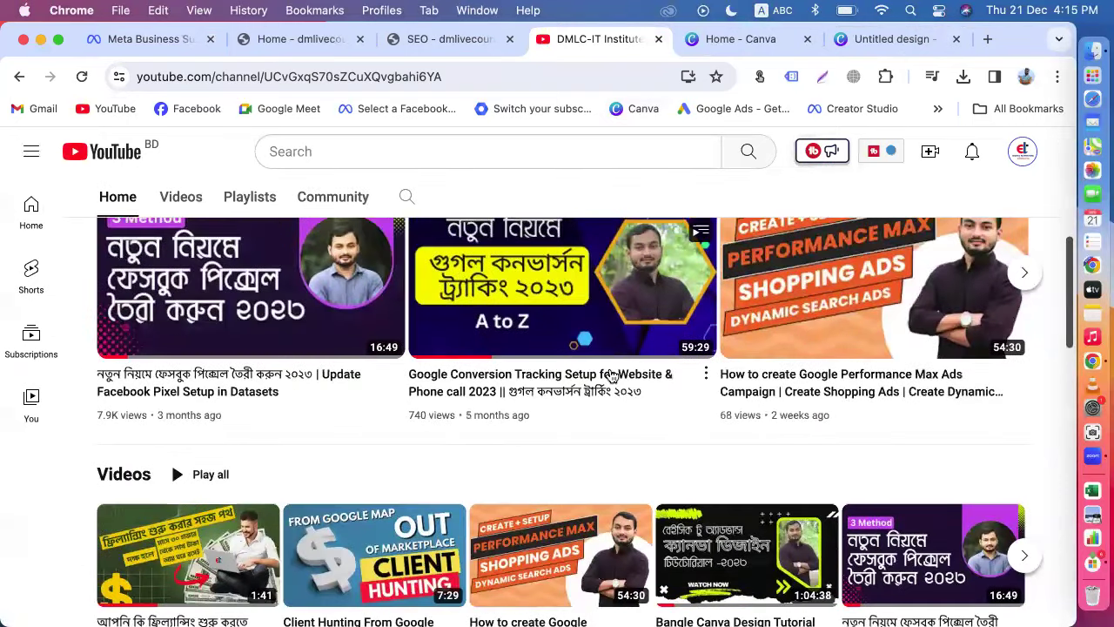
scroll(694, 453, down, 3)
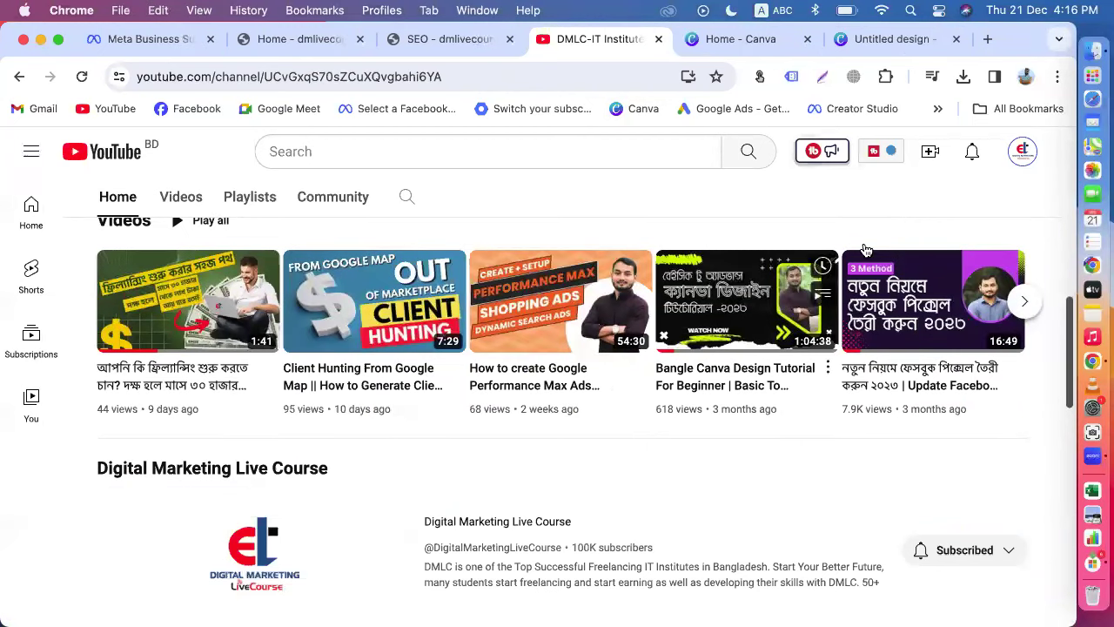
Step: Switch the YouTube account to Digital Marketing Live Course and return to the reel draft
click(1024, 156)
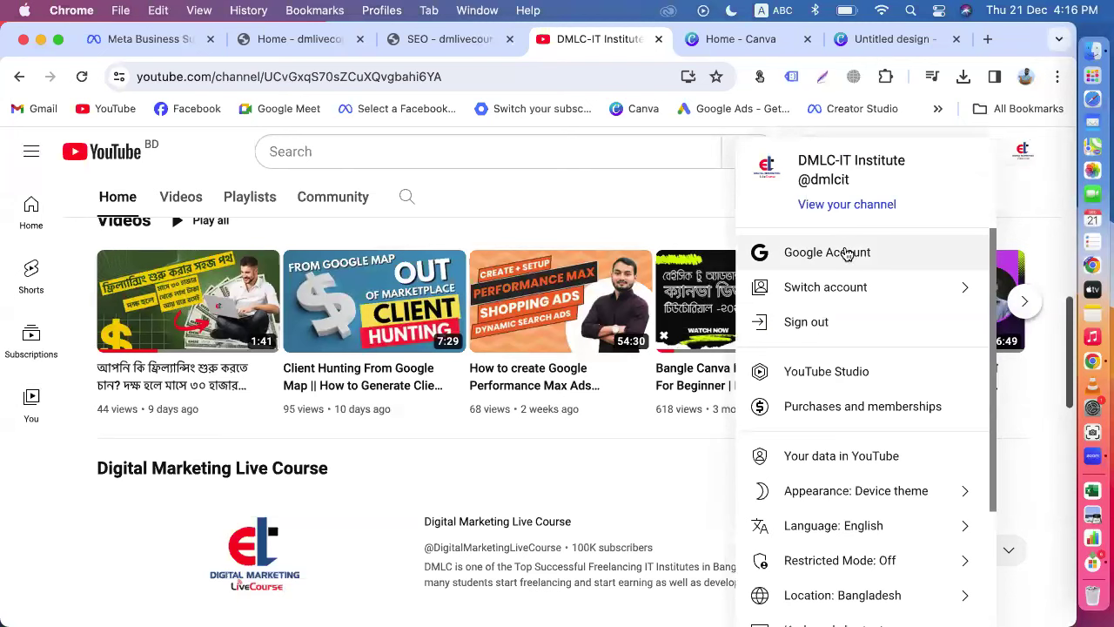
click(863, 295)
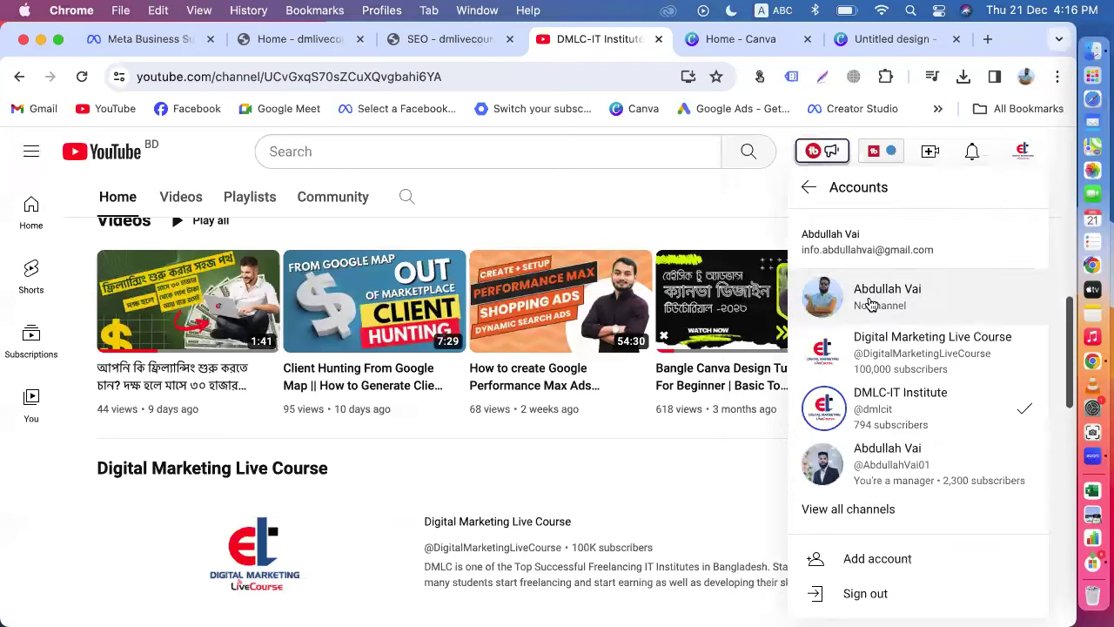
click(881, 357)
click(128, 40)
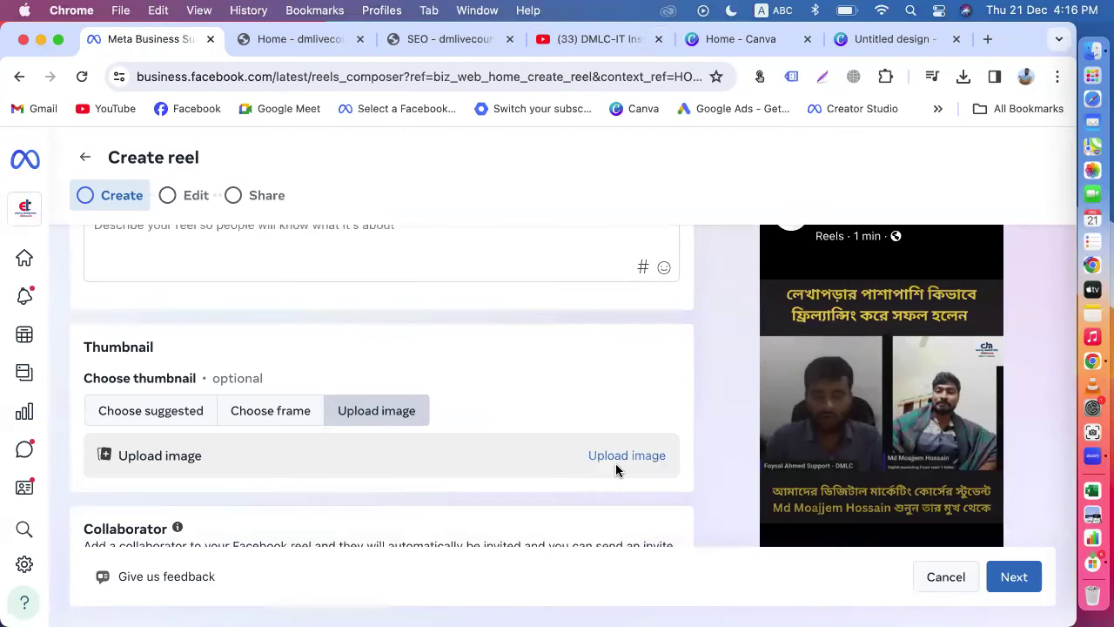
Step: Close the short-caption tip banner and place the cursor in the Caption reel box
scroll(438, 427, up, 5)
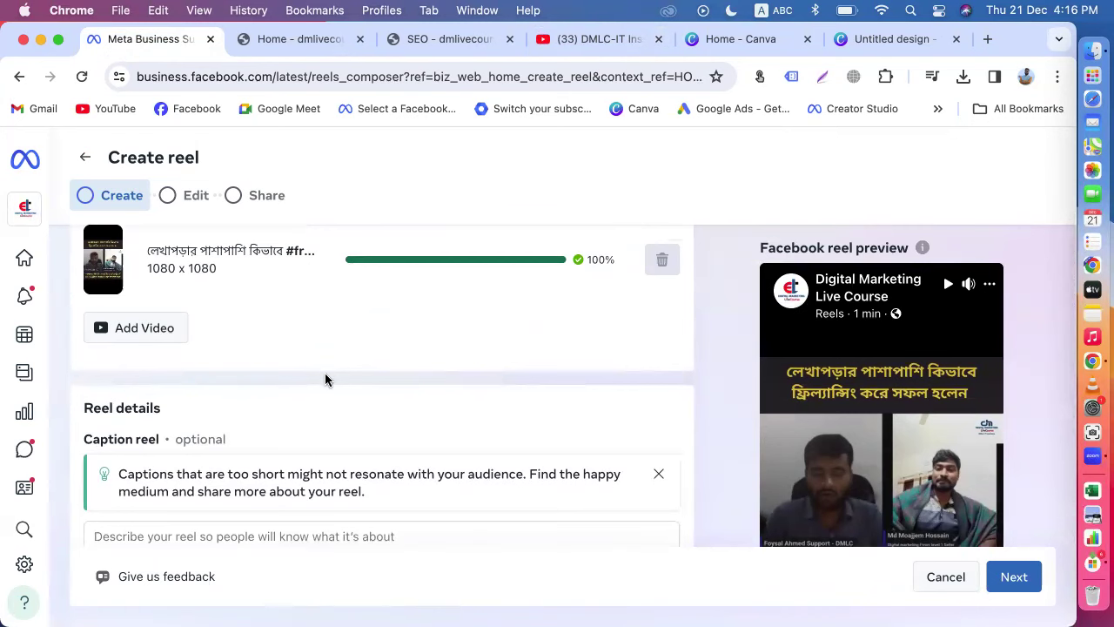
scroll(324, 372, down, 4)
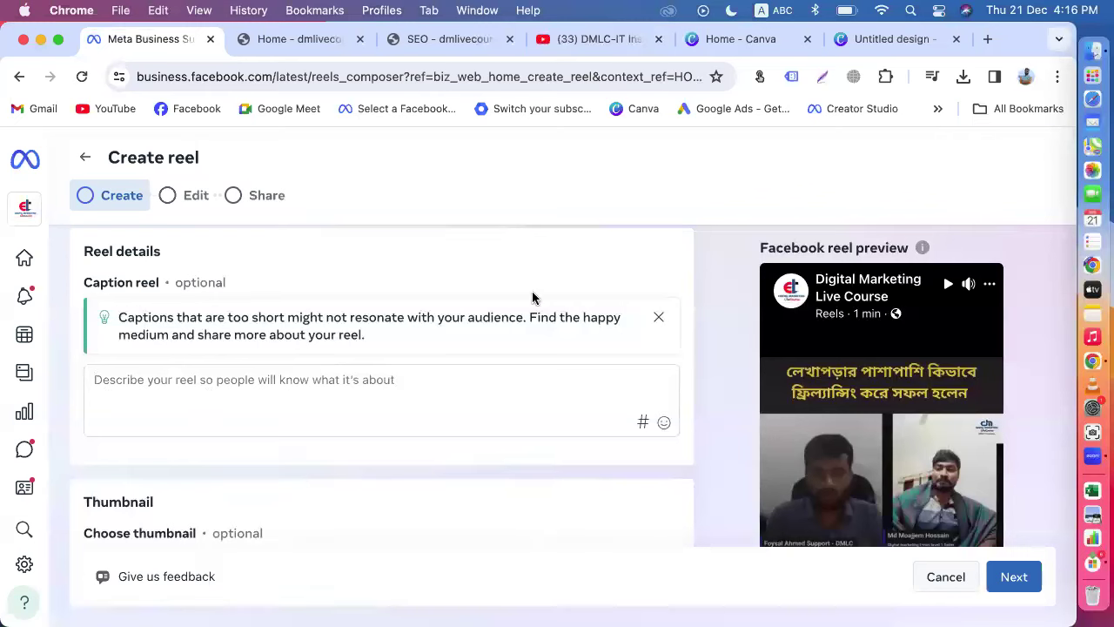
click(659, 317)
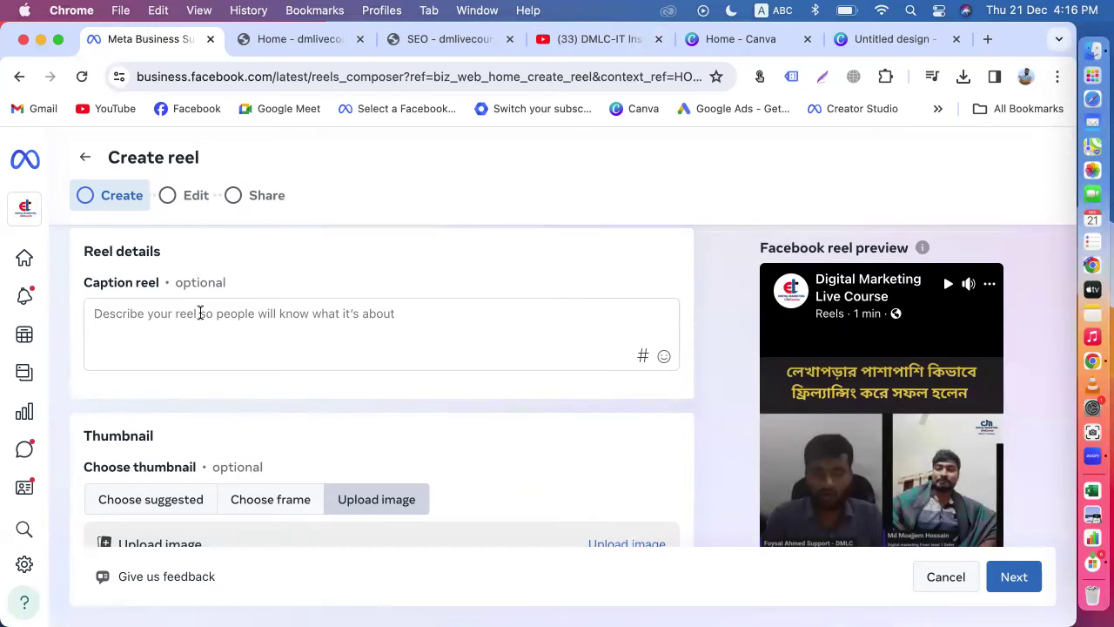
scroll(200, 314, down, 2)
scroll(199, 311, up, 2)
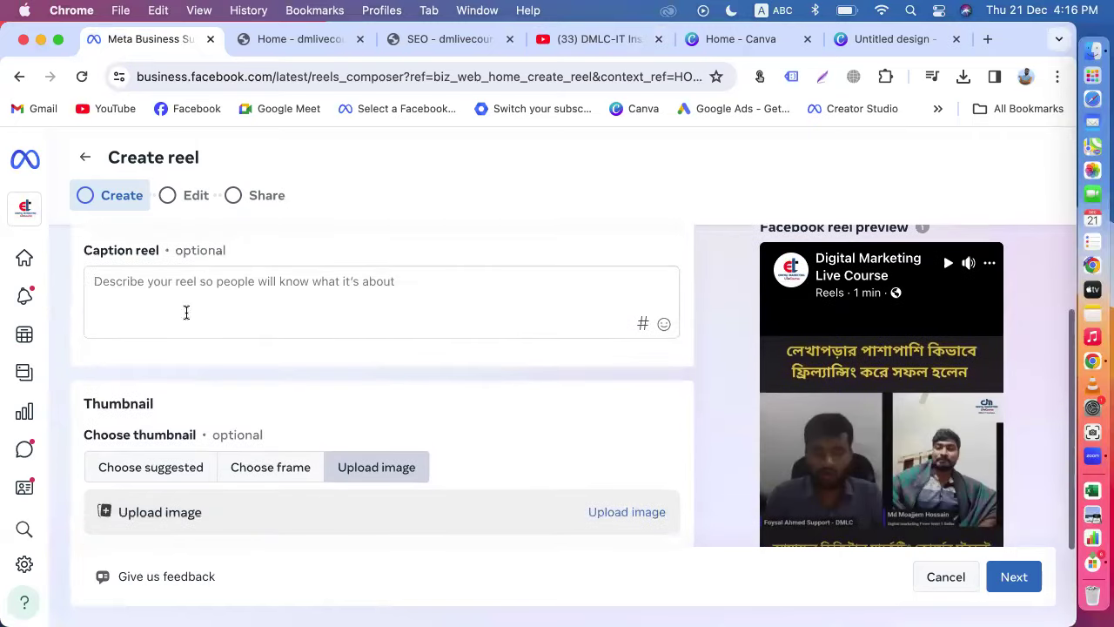
scroll(199, 280, down, 2)
scroll(200, 283, down, 2)
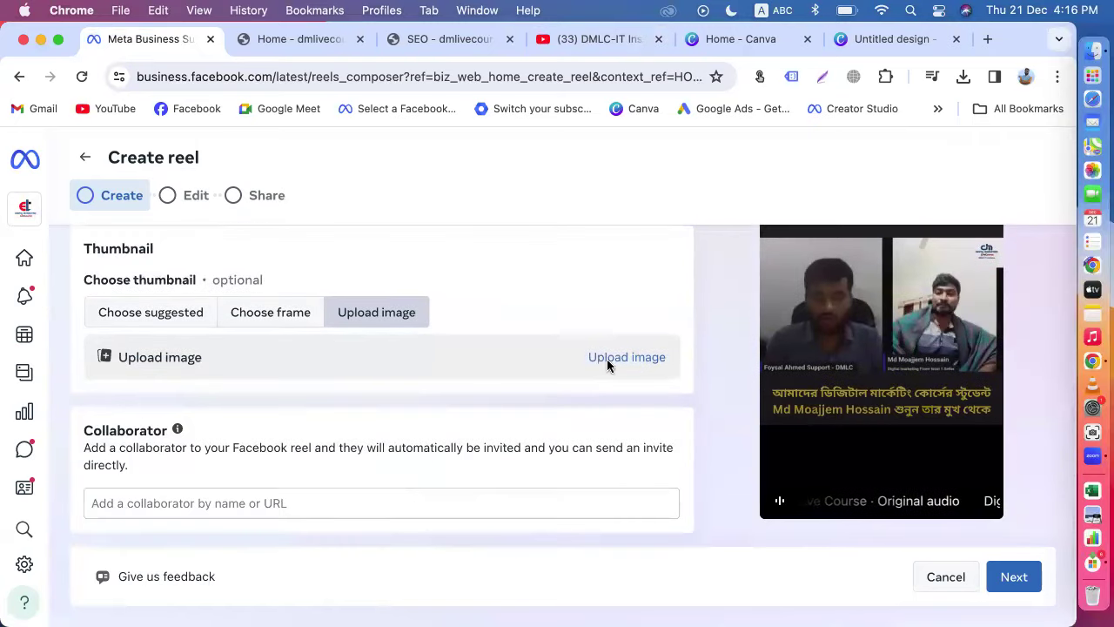
scroll(328, 352, down, 1)
scroll(365, 406, up, 5)
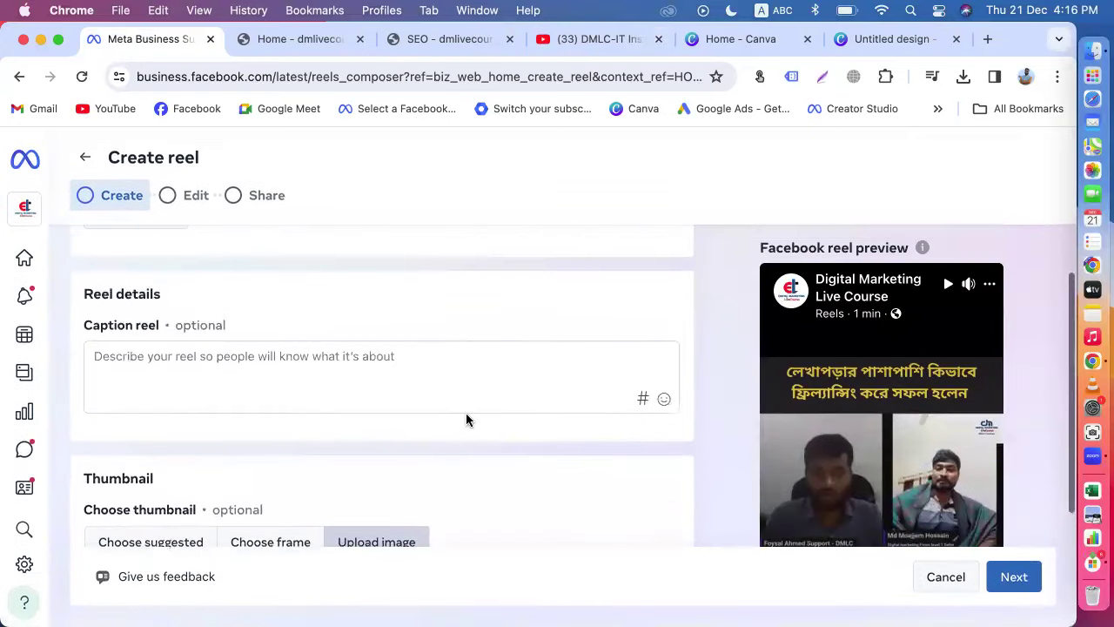
click(329, 360)
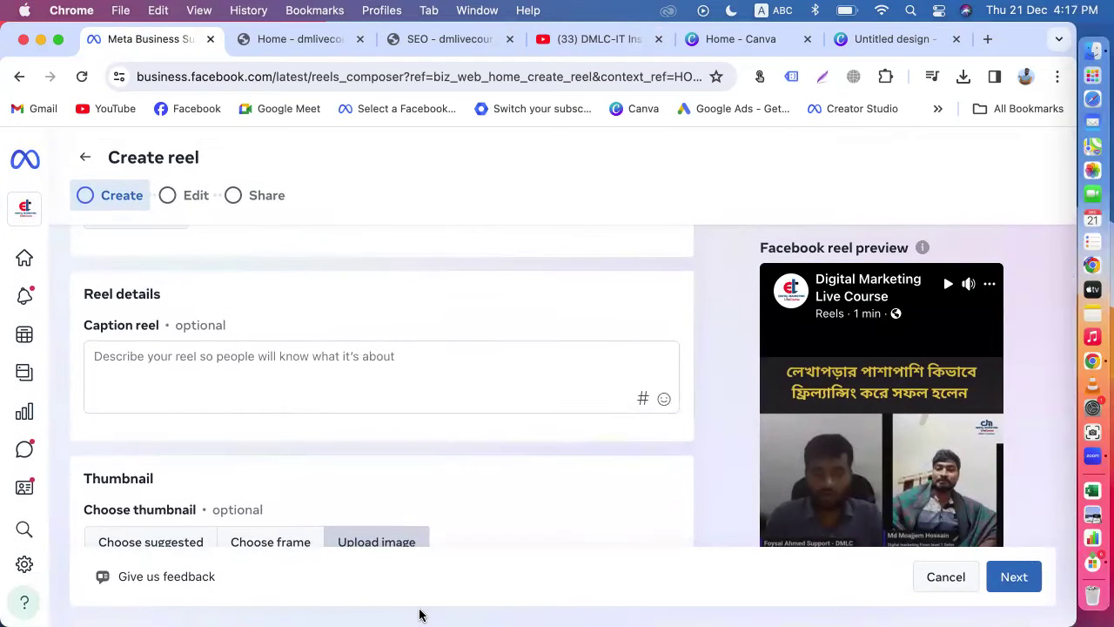
Step: Advance the reel to the editing step, browse the audio list, then go back to Create
click(1014, 578)
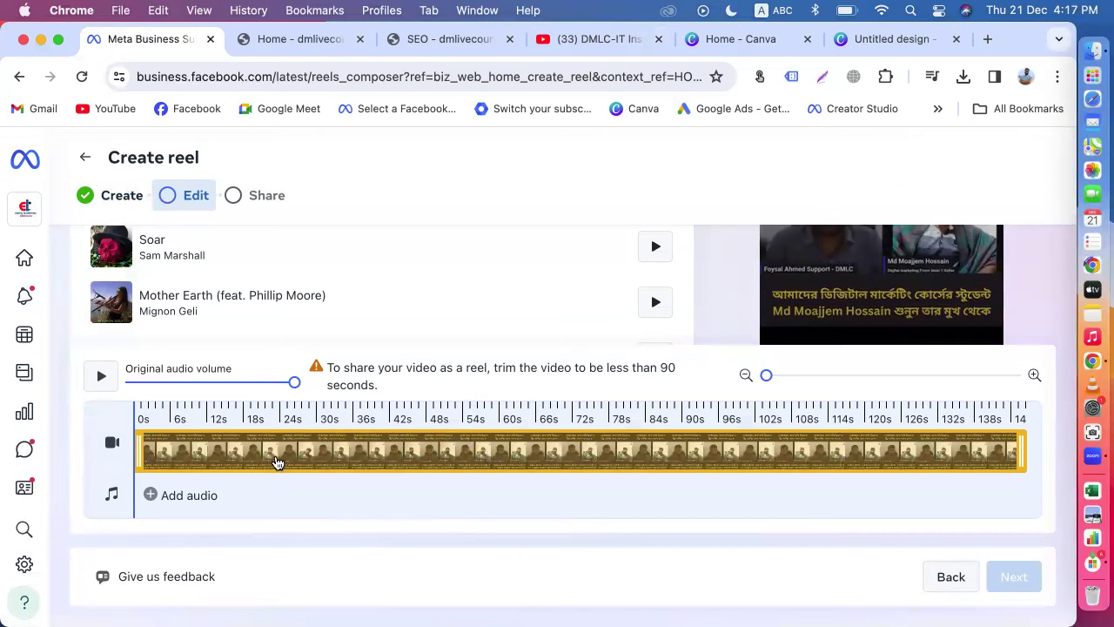
scroll(275, 459, up, 2)
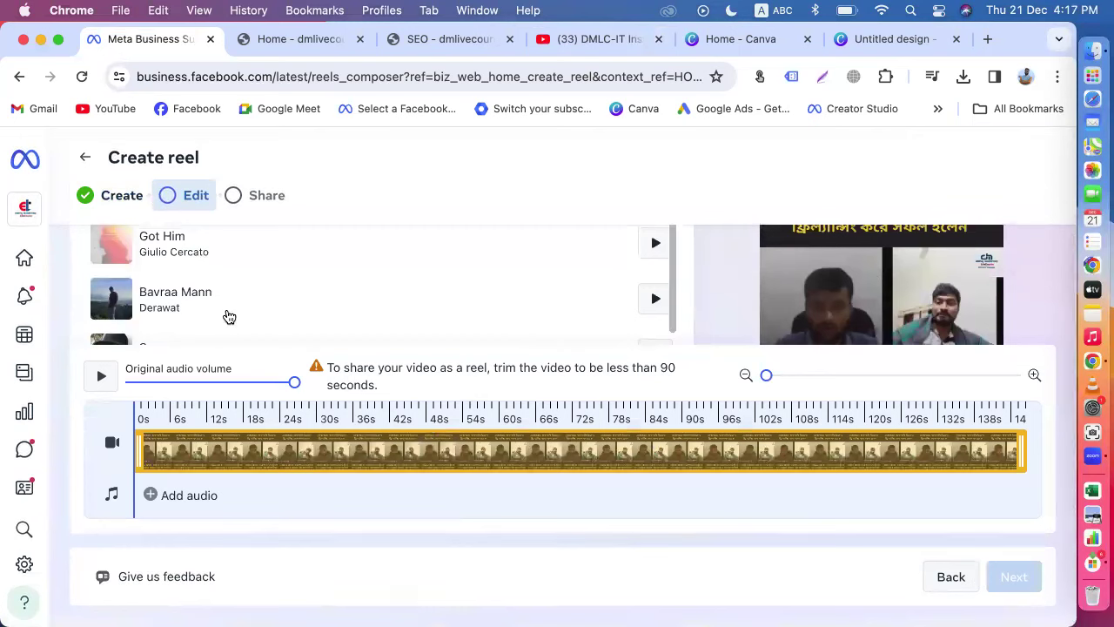
scroll(229, 317, down, 5)
scroll(229, 317, down, 6)
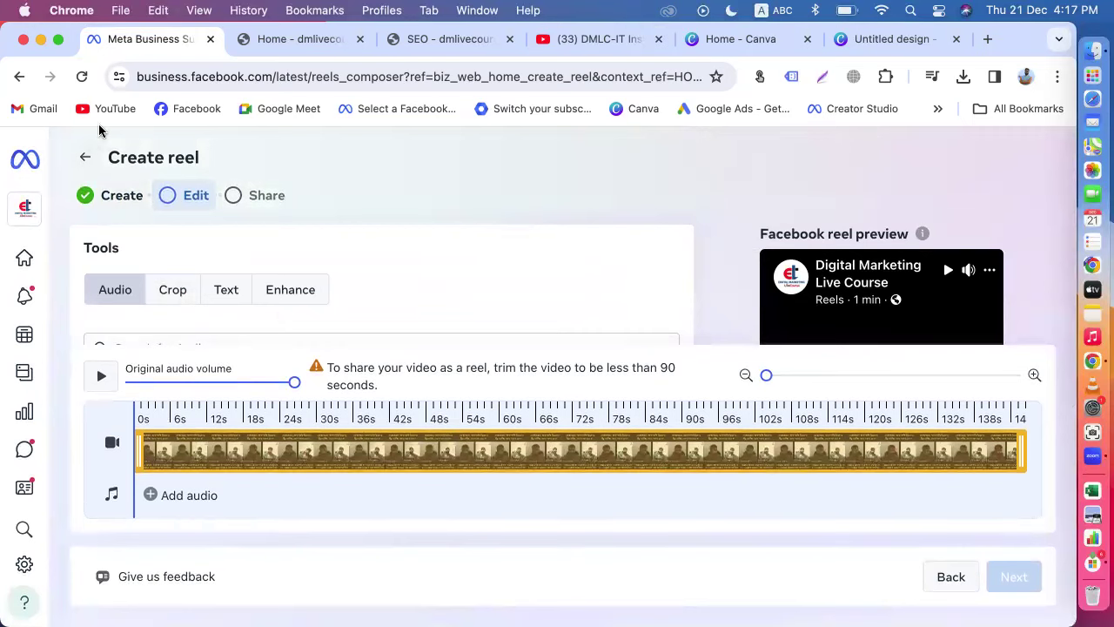
click(85, 157)
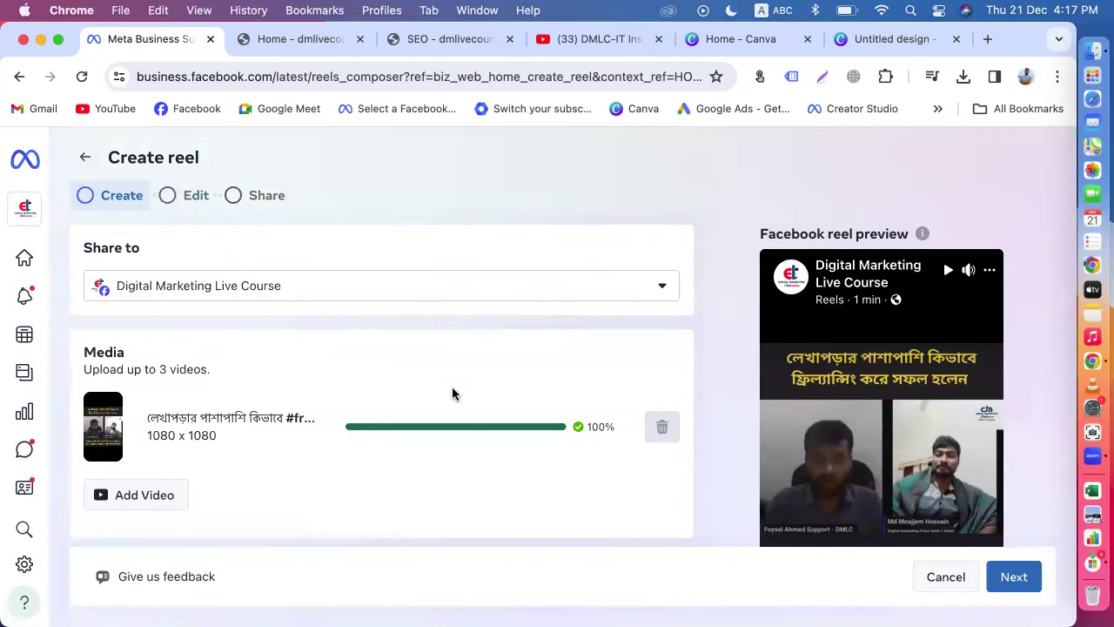
Step: Exit the reel draft without saving and start a new Facebook post
click(76, 162)
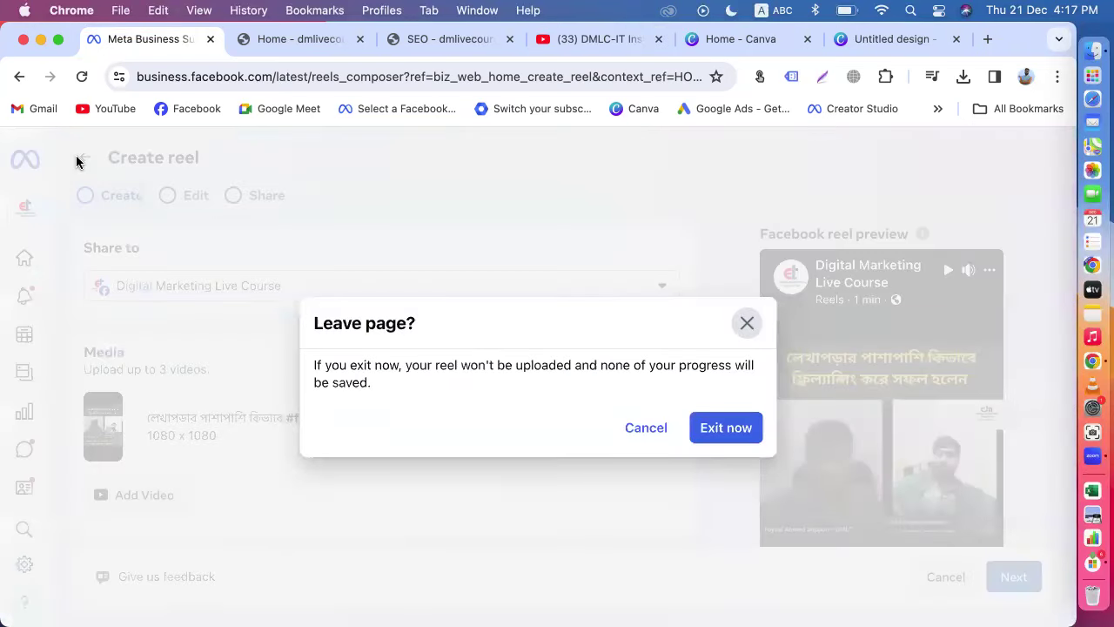
click(731, 427)
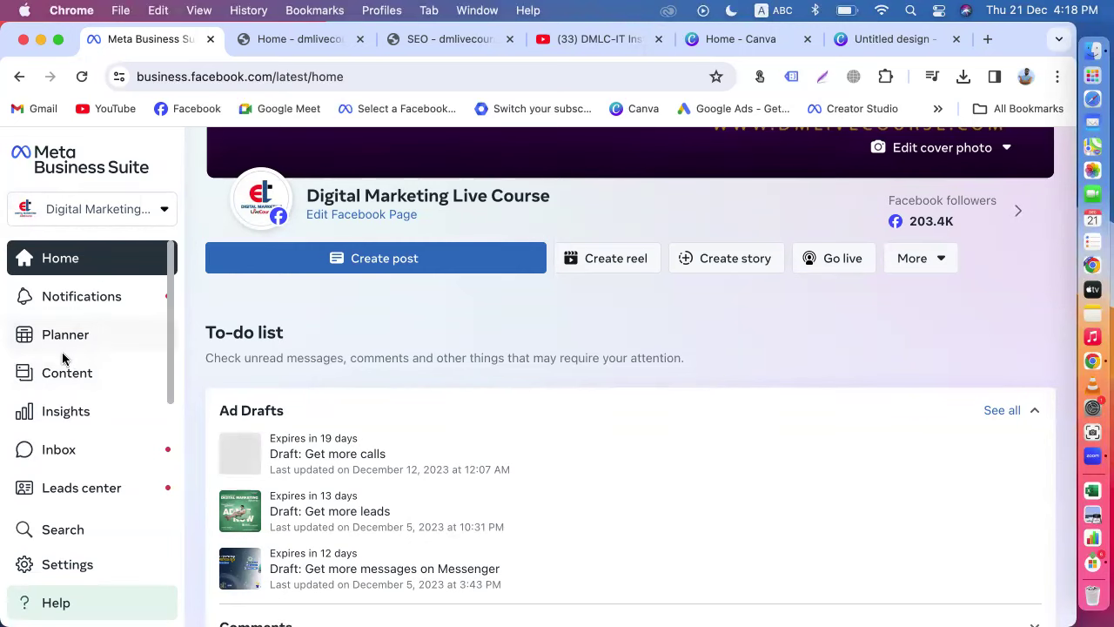
click(359, 265)
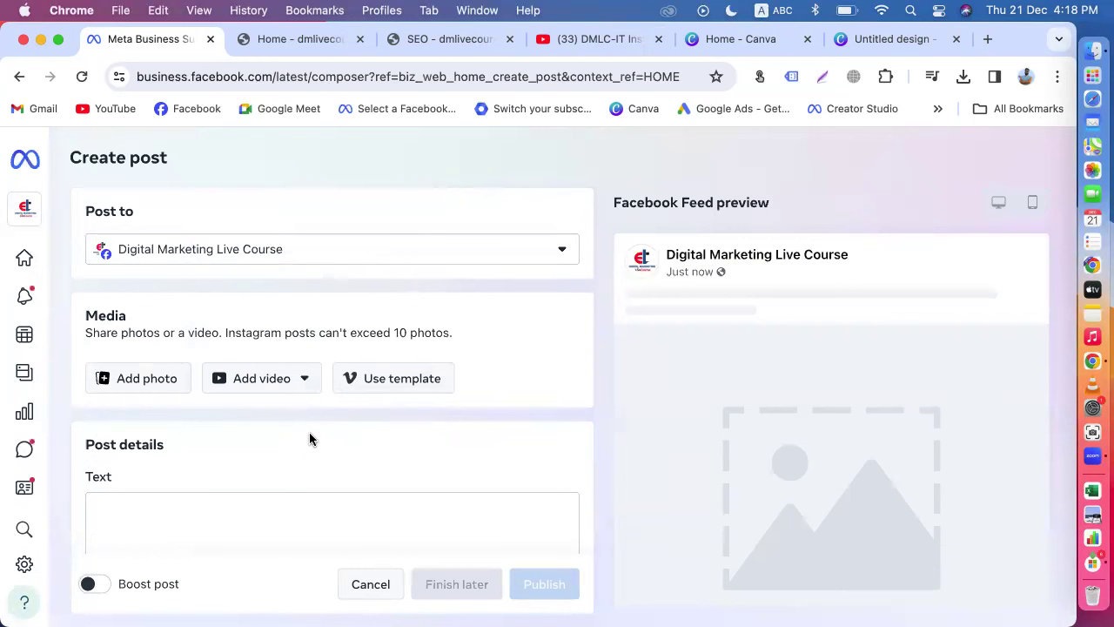
Step: Upload the Bengali freelancing .mp4 from Downloads to the post, then select the title and description fields
click(301, 383)
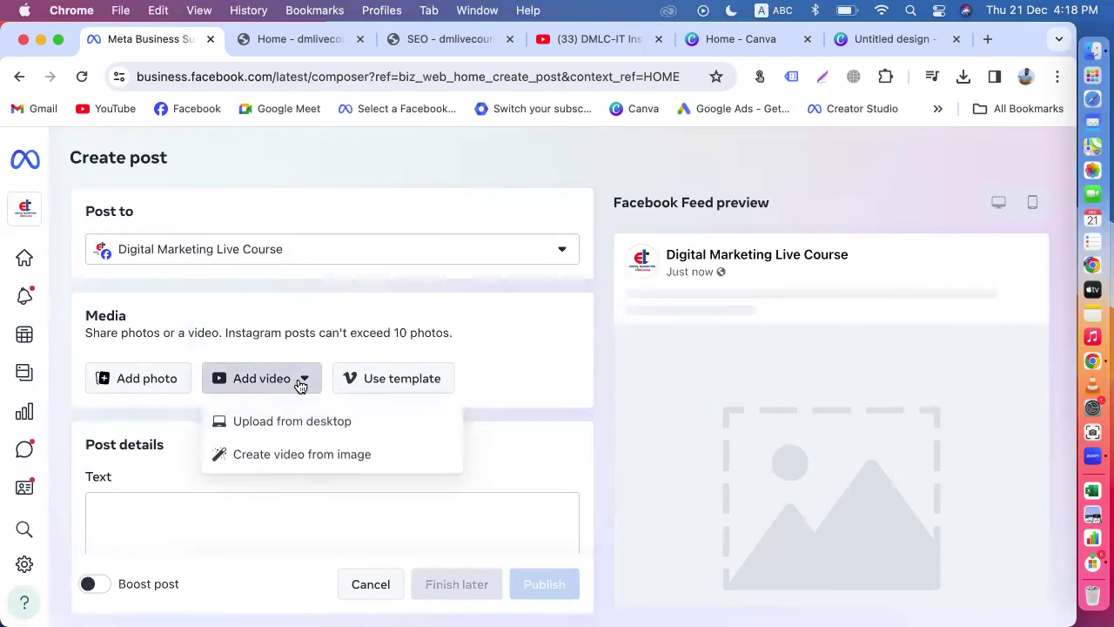
click(265, 420)
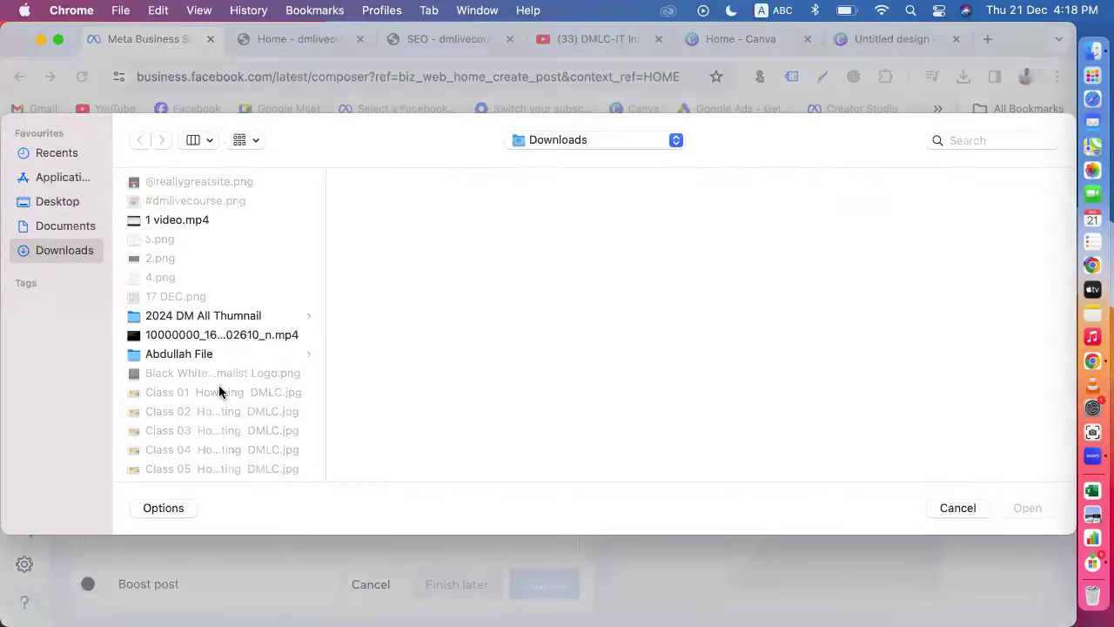
scroll(218, 392, down, 15)
click(174, 443)
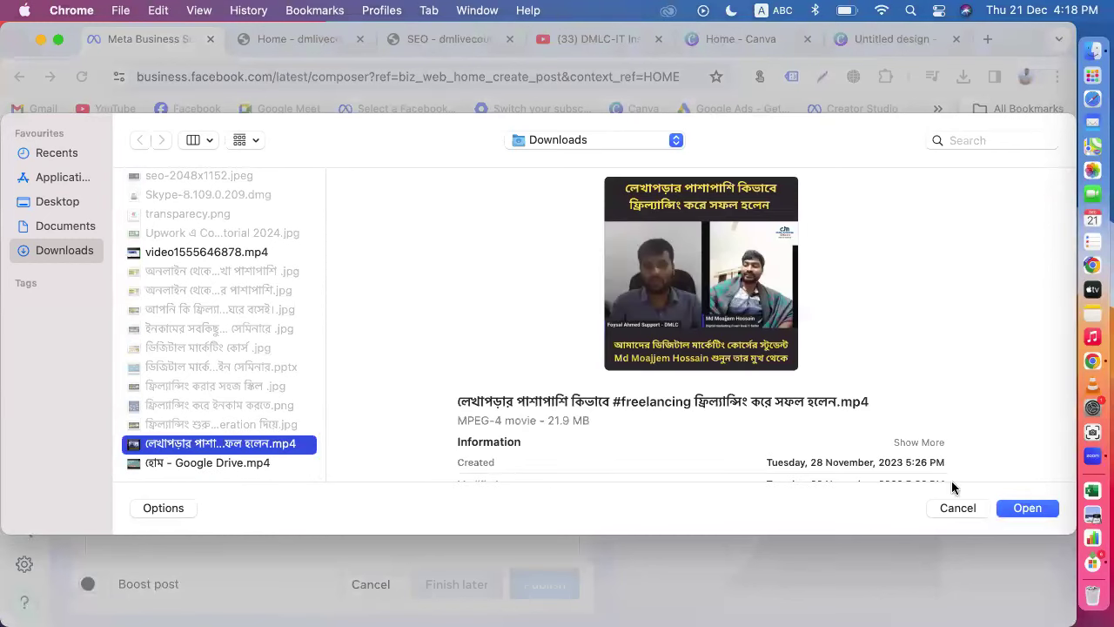
click(1024, 511)
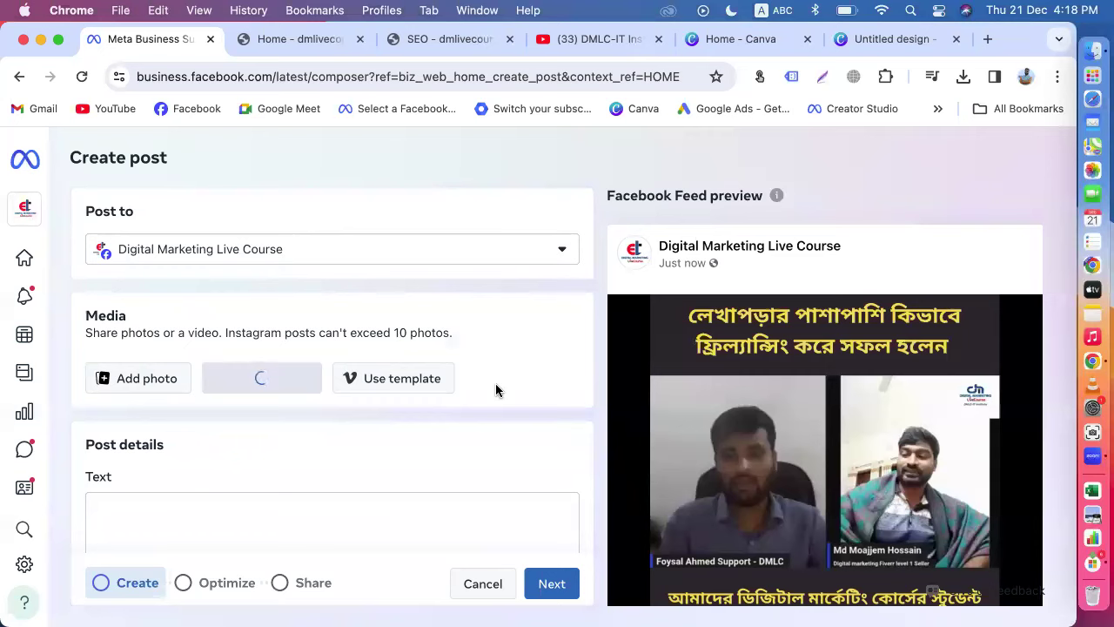
scroll(227, 388, down, 2)
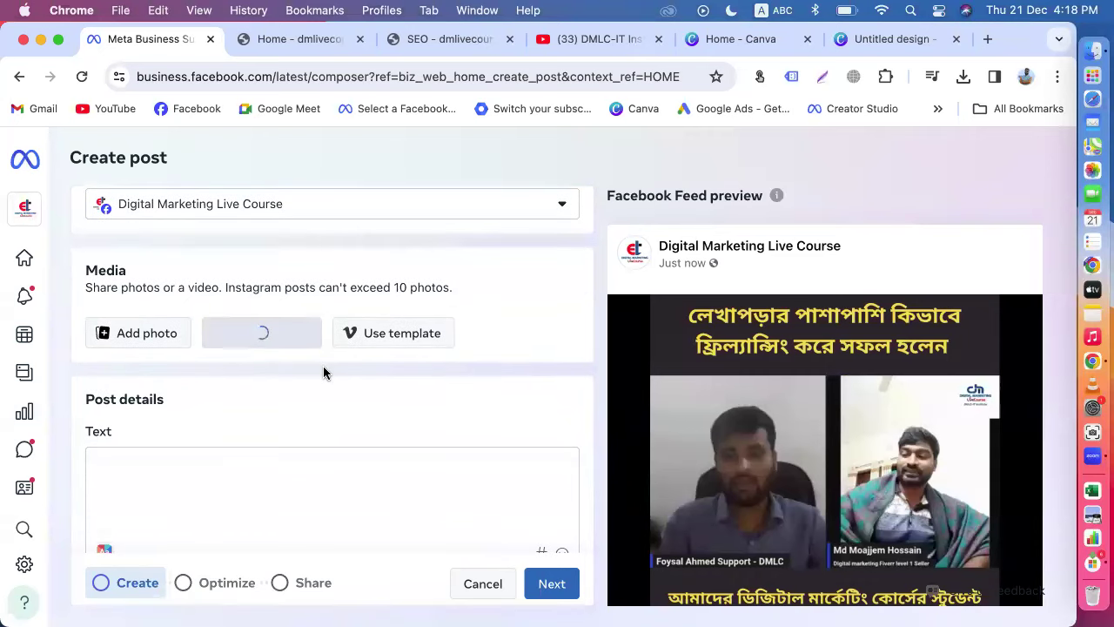
scroll(323, 373, down, 2)
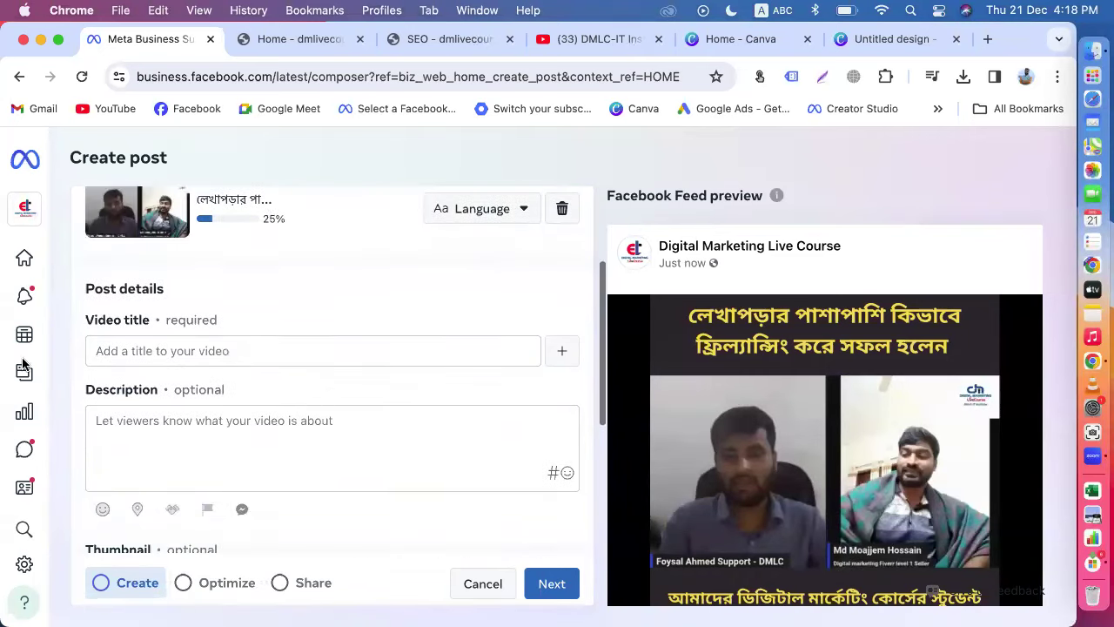
click(137, 350)
click(160, 422)
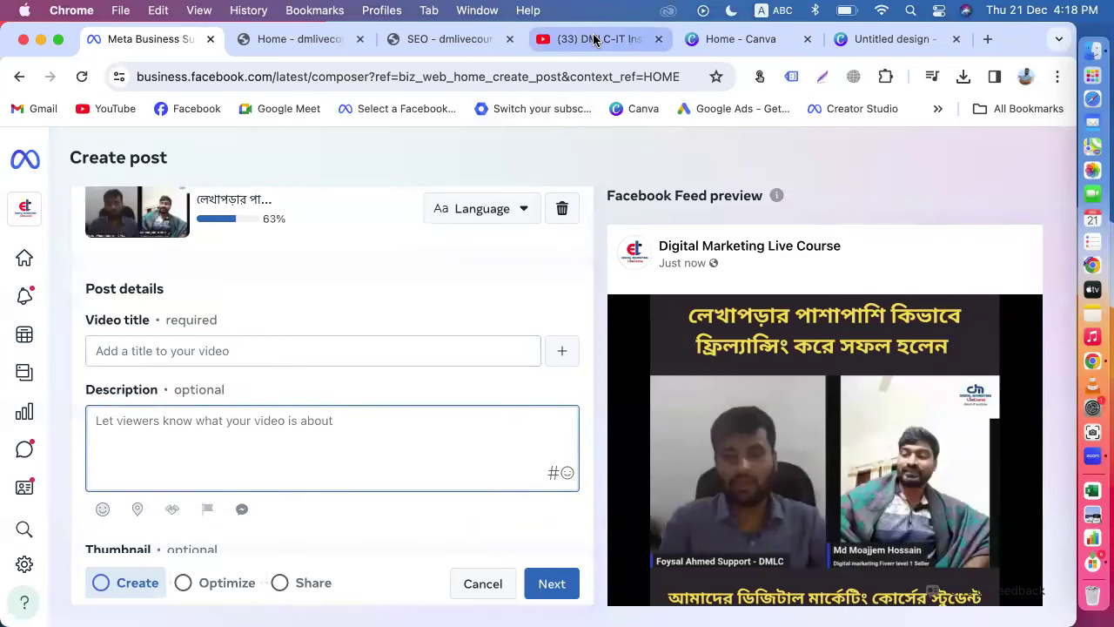
Step: On YouTube, open the Digital Marketing Live Course channel's Videos list
click(597, 40)
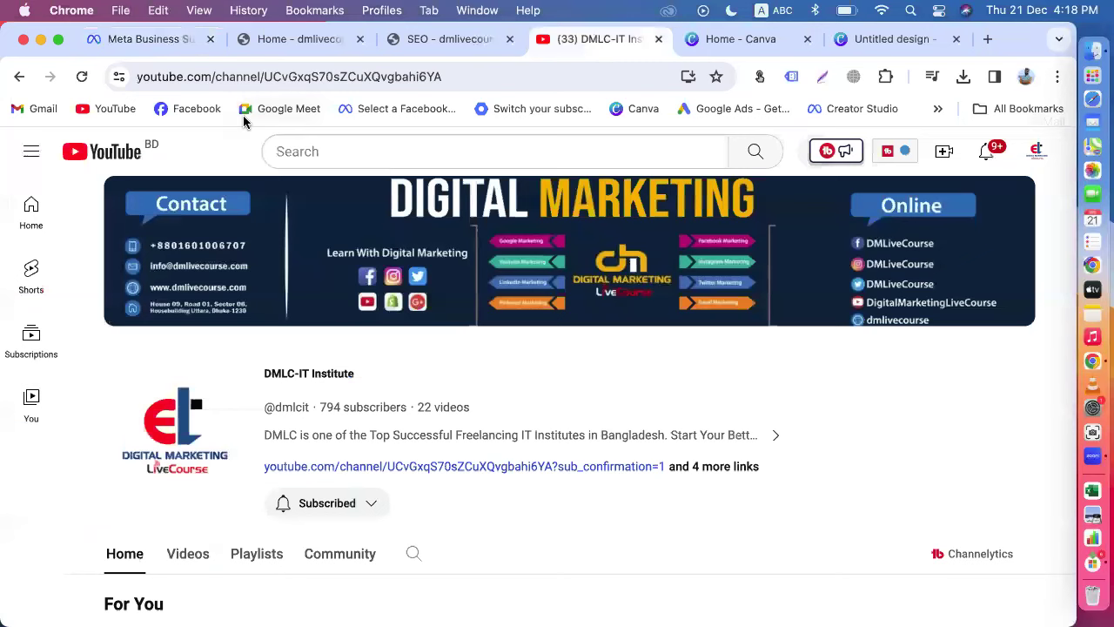
click(113, 166)
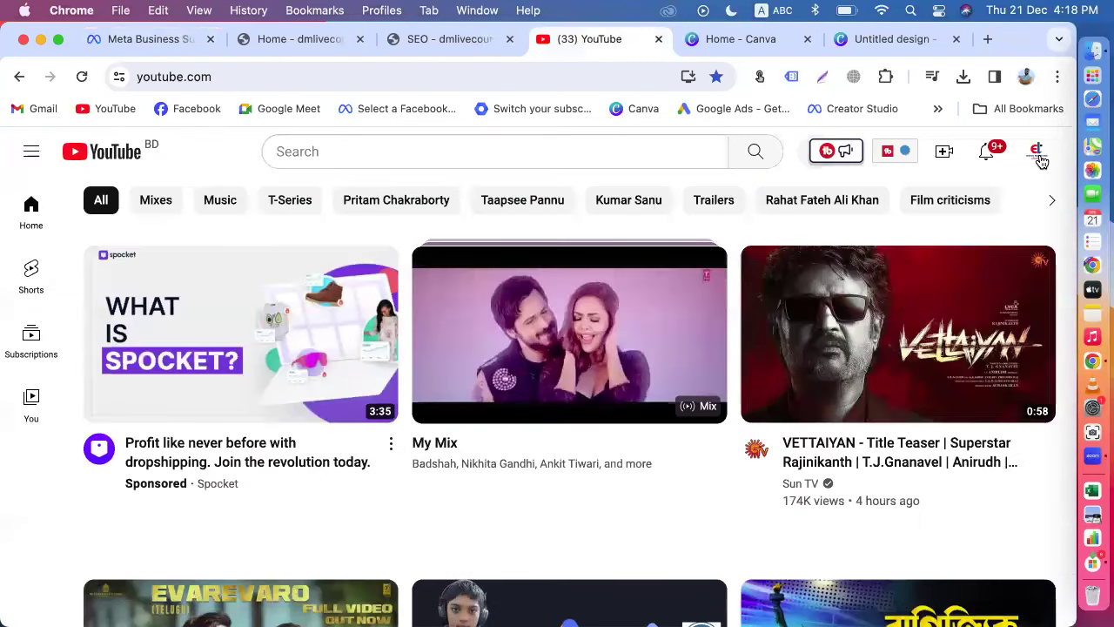
click(1038, 153)
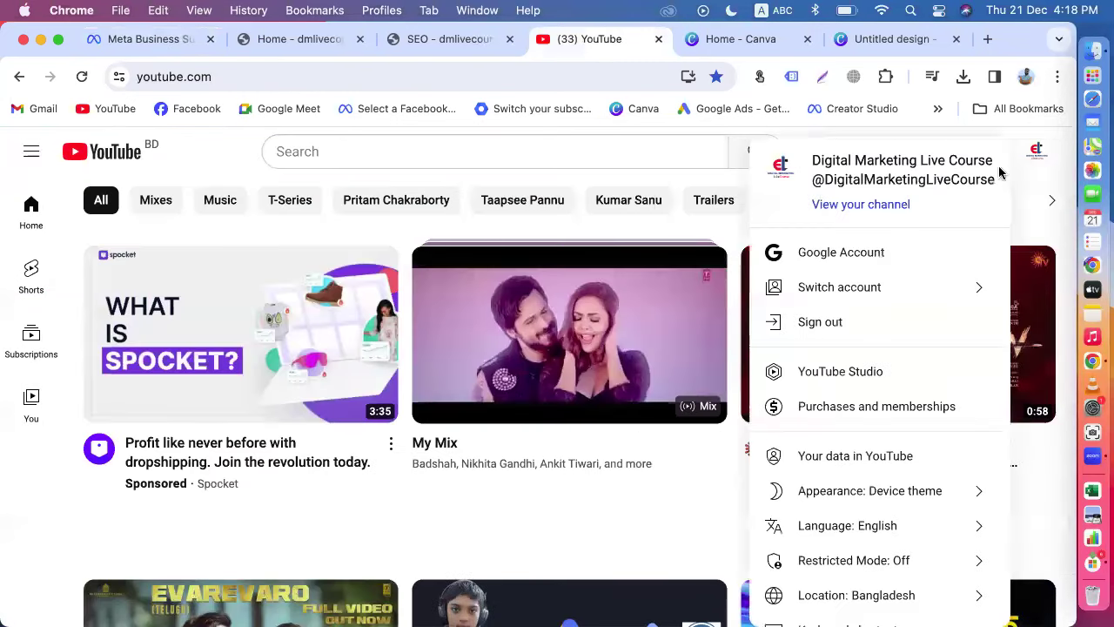
click(865, 205)
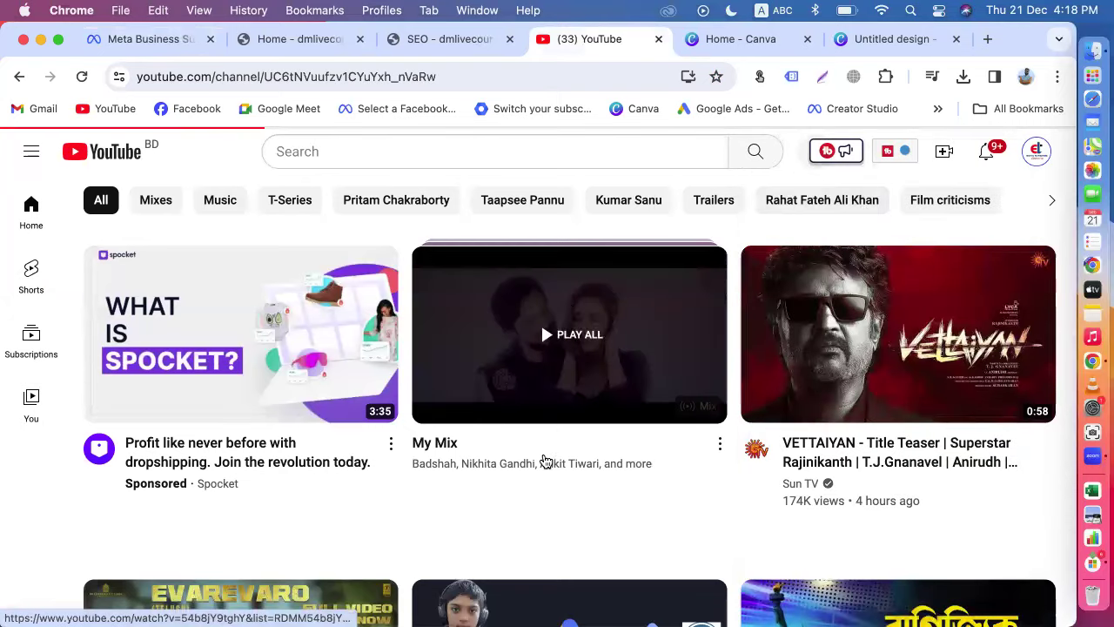
scroll(542, 453, down, 3)
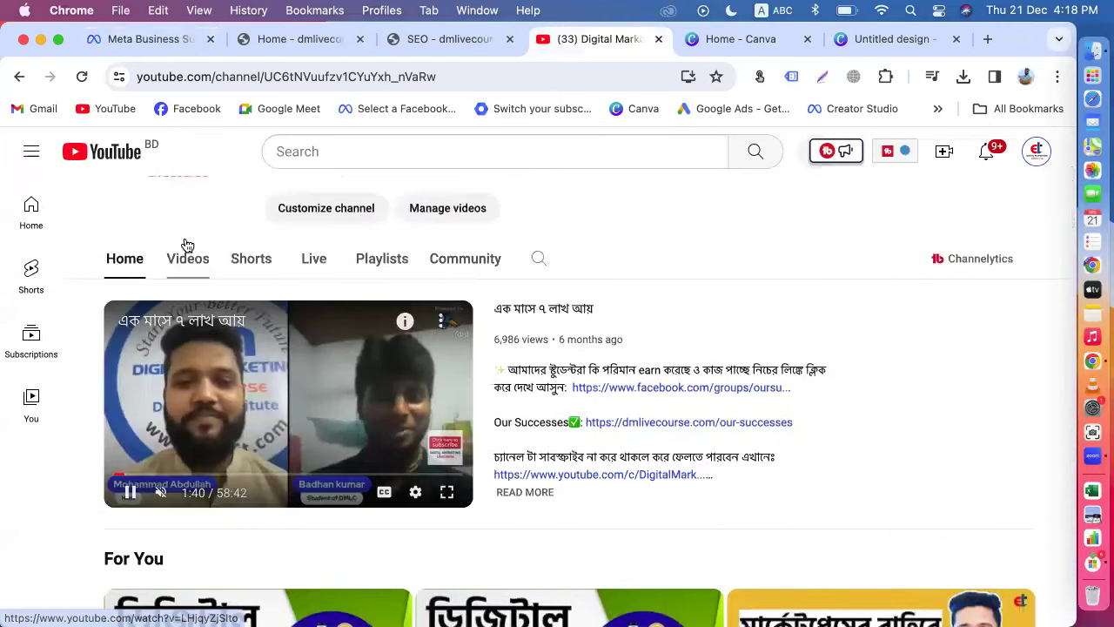
click(186, 259)
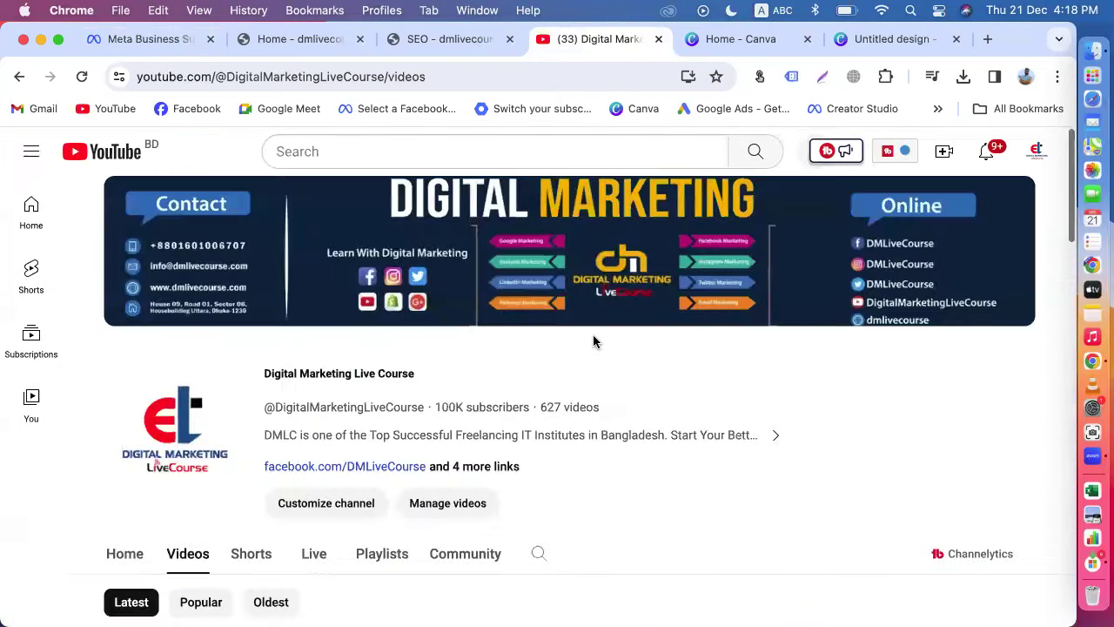
Step: Open the newest video, select its title 'অনলাইন থেকে ২ লাখ টাকা আয় পড়ালেখার পাশাপাশি', and return to the composer
scroll(593, 342, down, 5)
scroll(667, 391, down, 3)
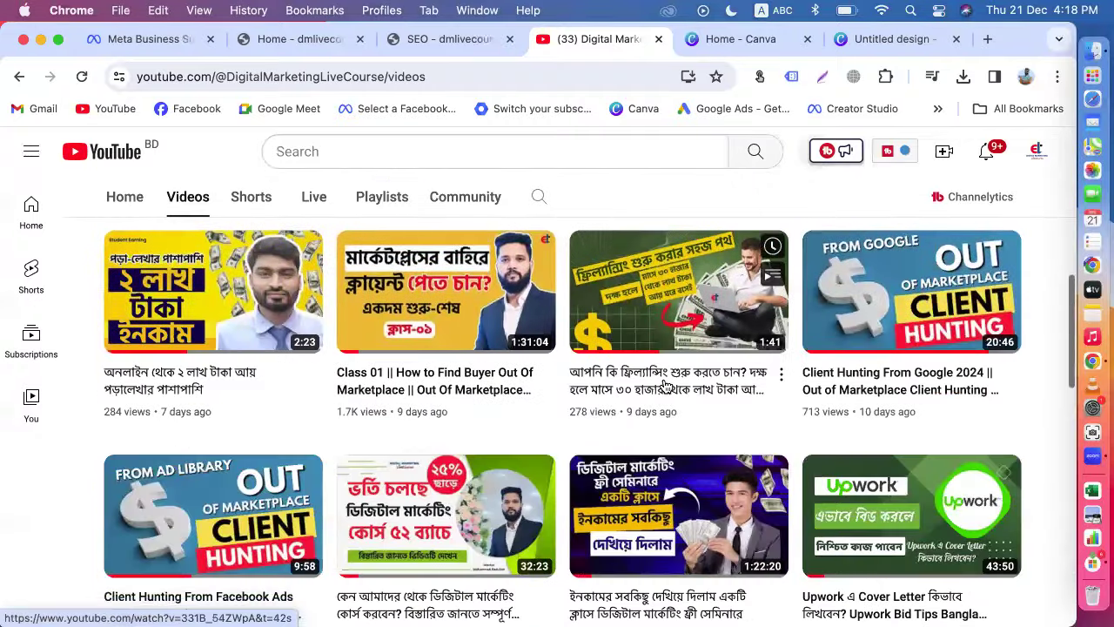
click(185, 301)
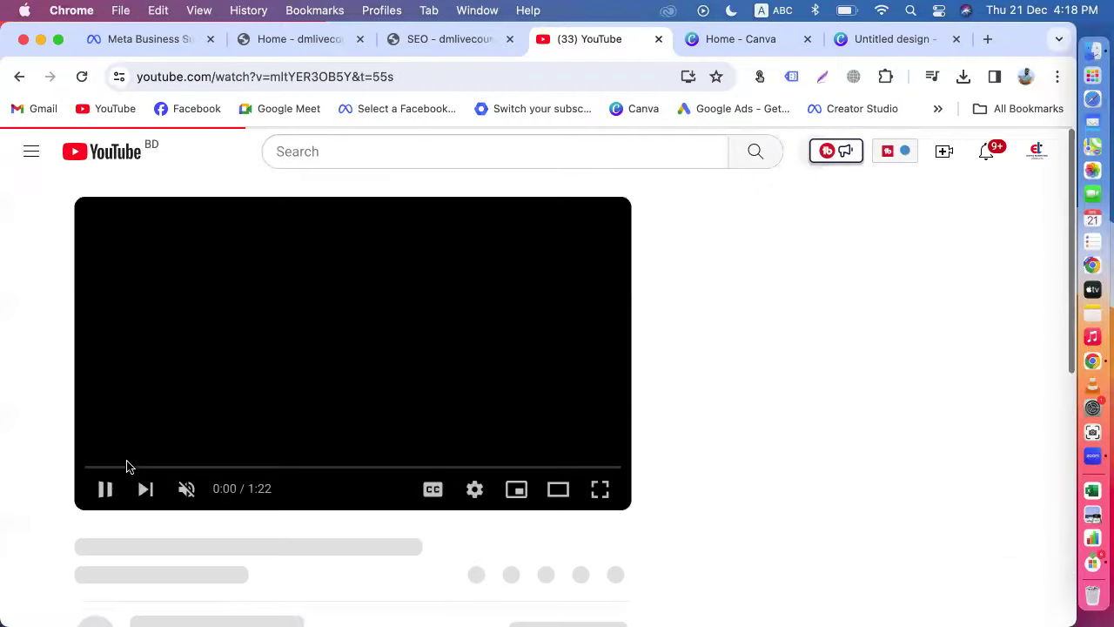
click(113, 489)
scroll(460, 443, down, 3)
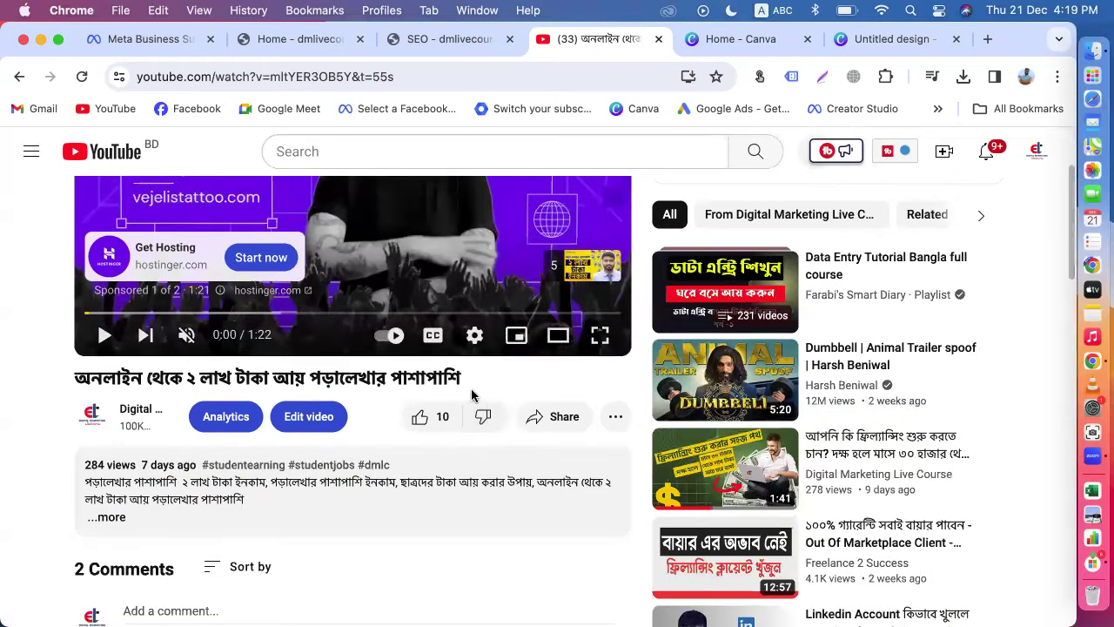
drag(466, 376, 69, 363)
key(super+c)
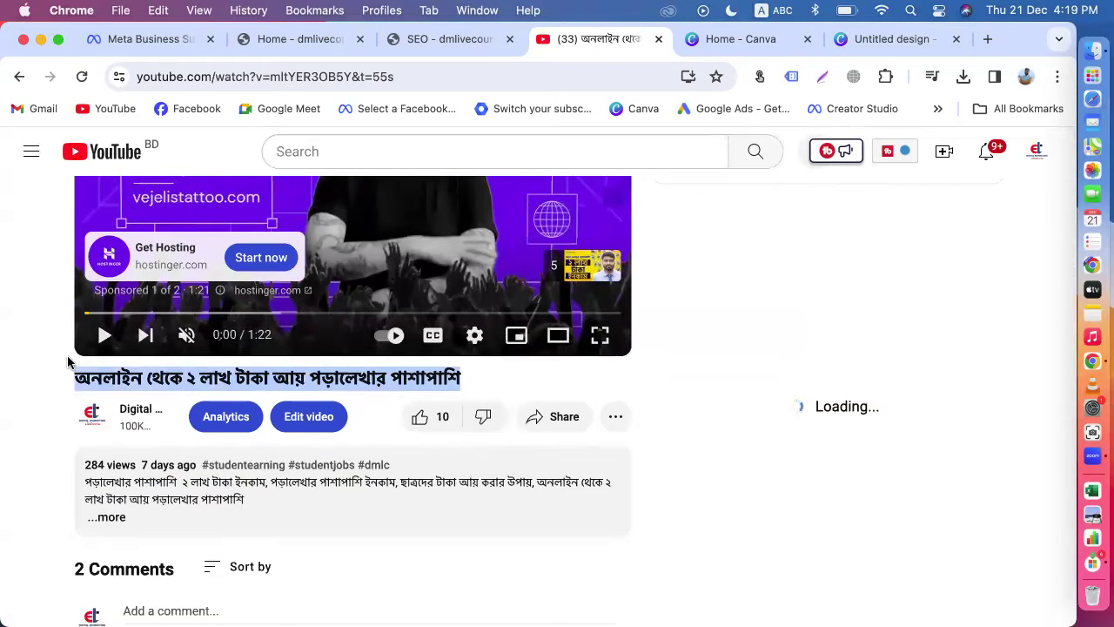
click(132, 38)
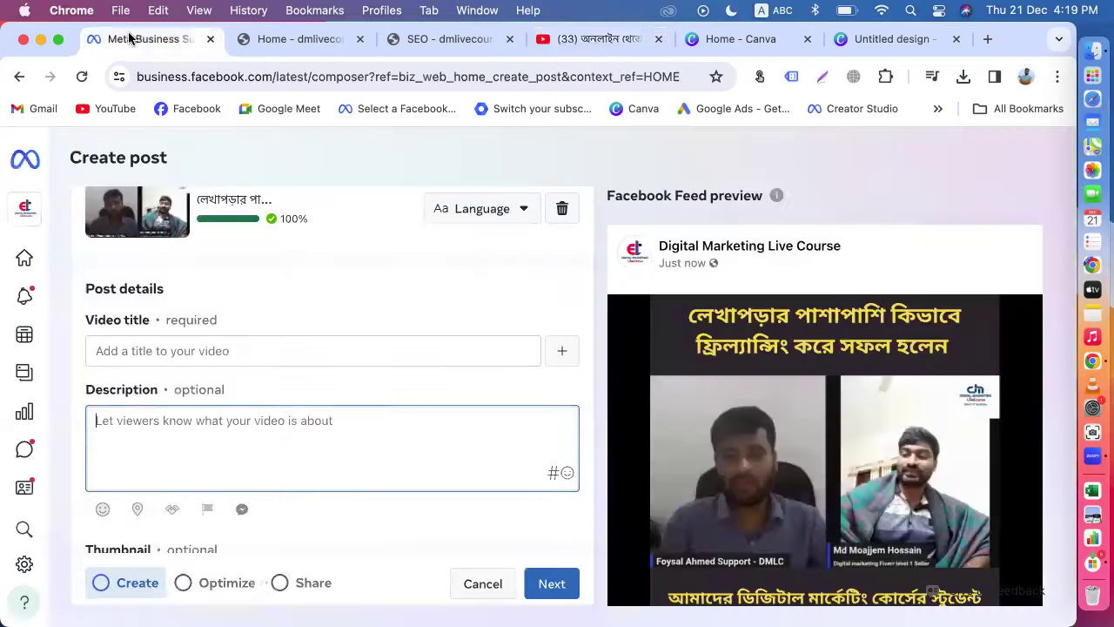
Step: Clear the stray description paste and put 'অনলাইন থেকে ২ লাখ টাকা আয় পড়ালেখার পাশাপাশি' in the video title
key(super+v)
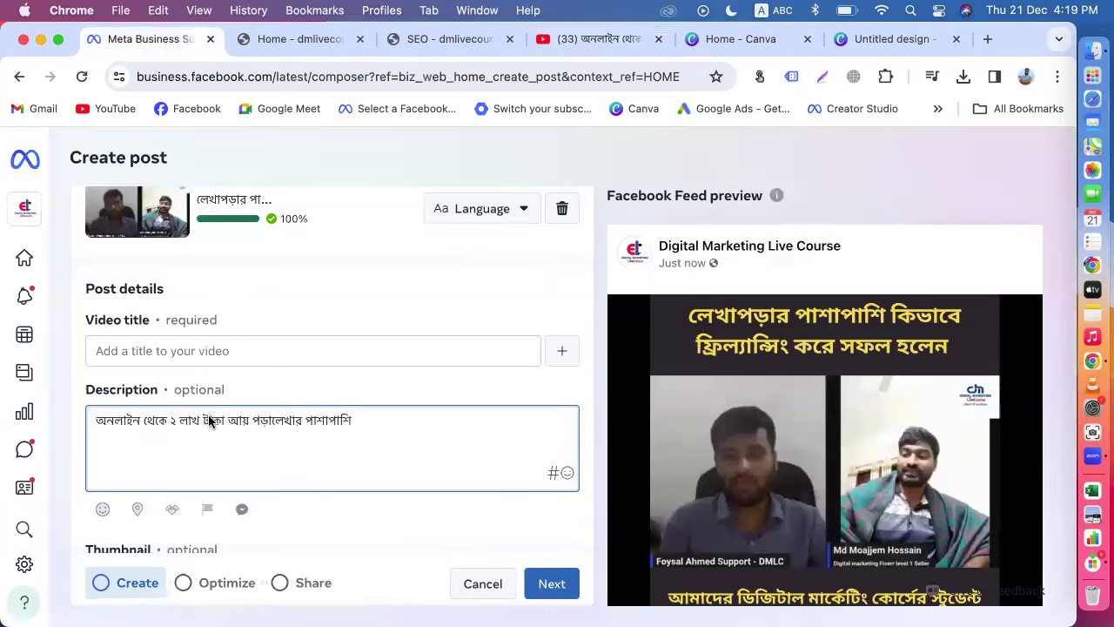
key(super+a)
key(super+c)
key(BackSpace)
click(162, 351)
key(super+v)
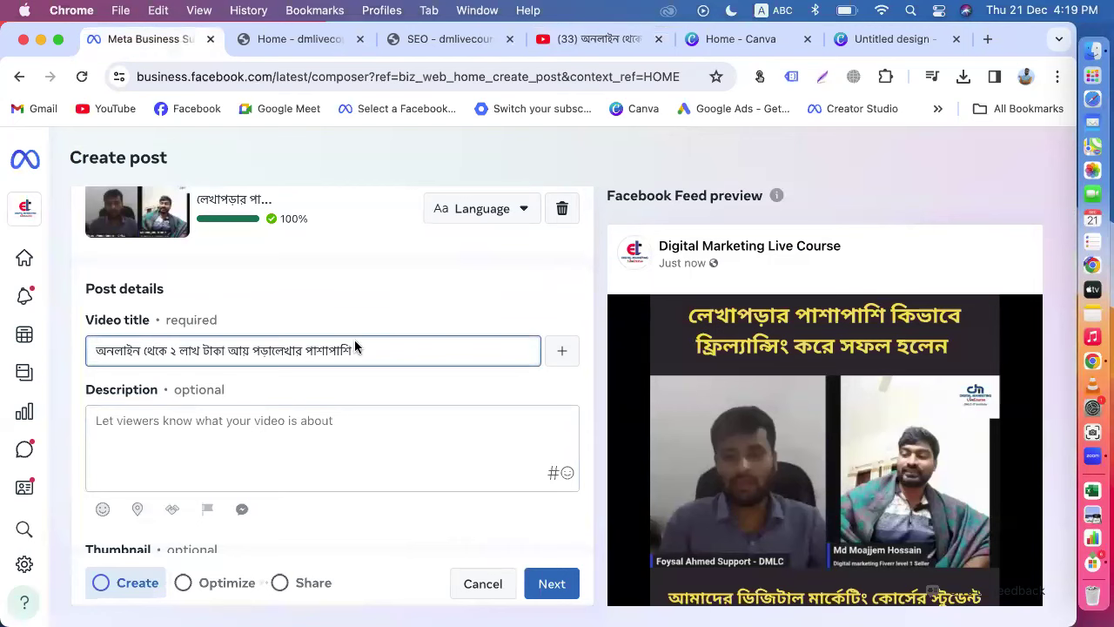
scroll(377, 352, down, 3)
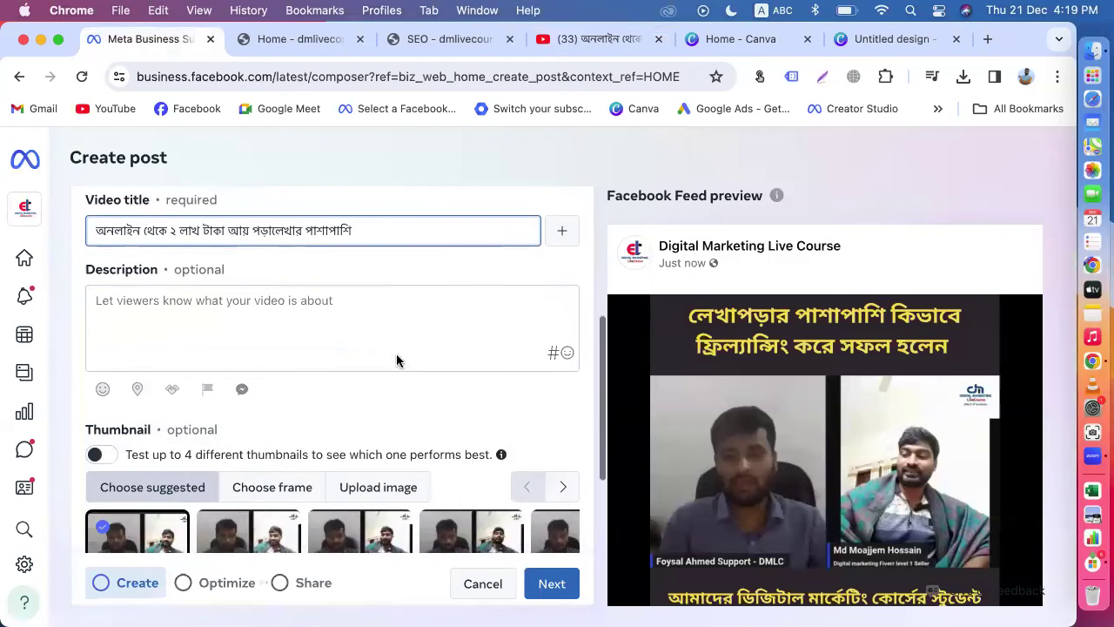
click(508, 411)
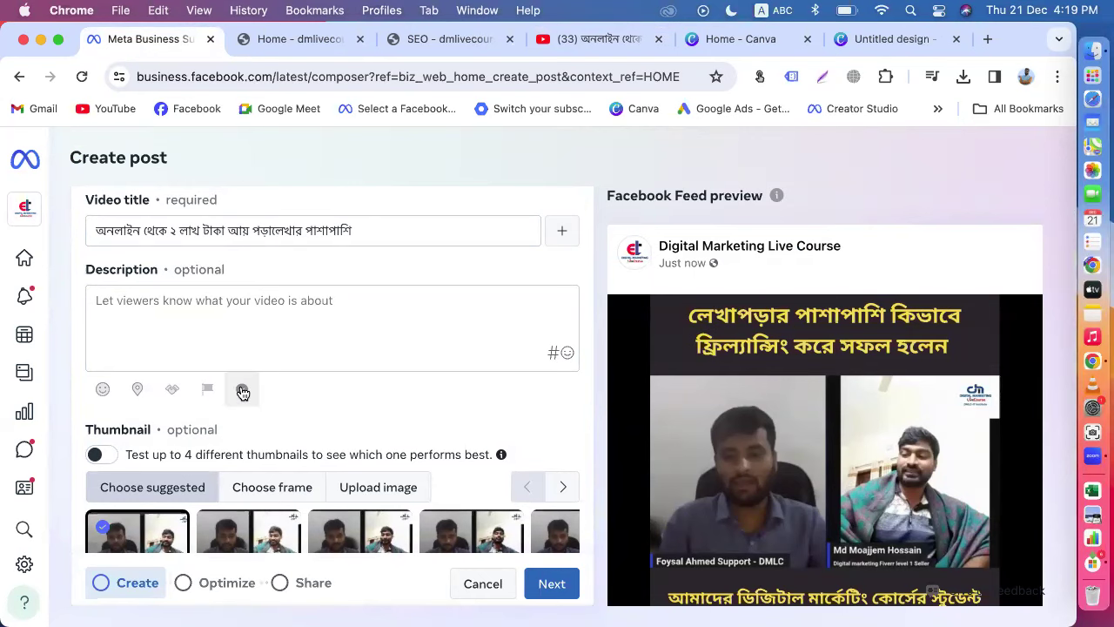
Step: Copy the full video title text into the Description box
scroll(767, 418, down, 2)
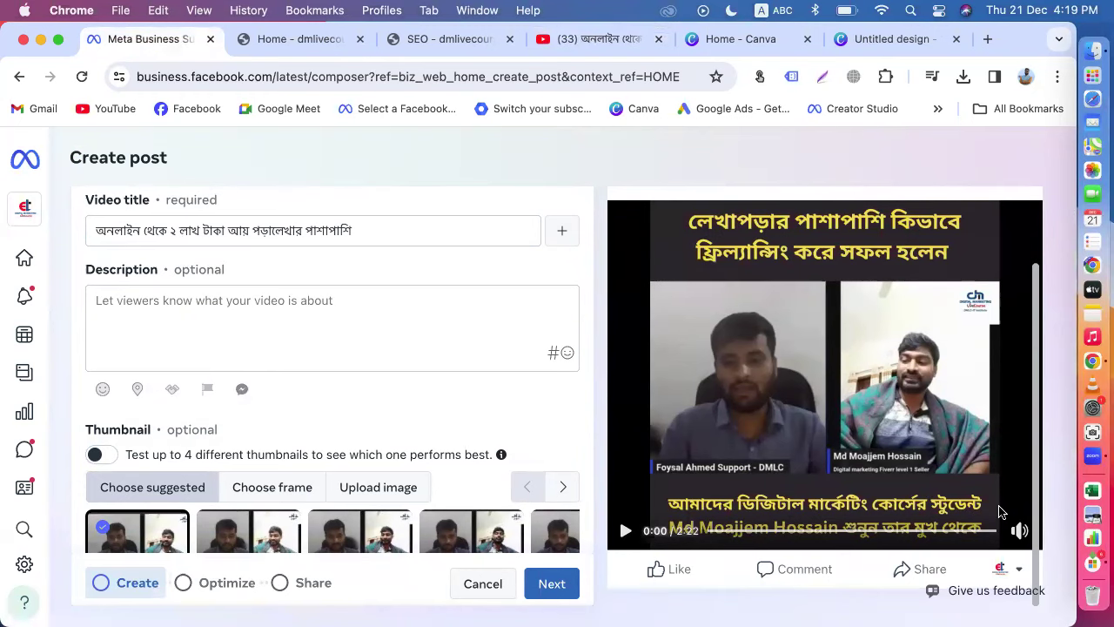
scroll(488, 400, up, 2)
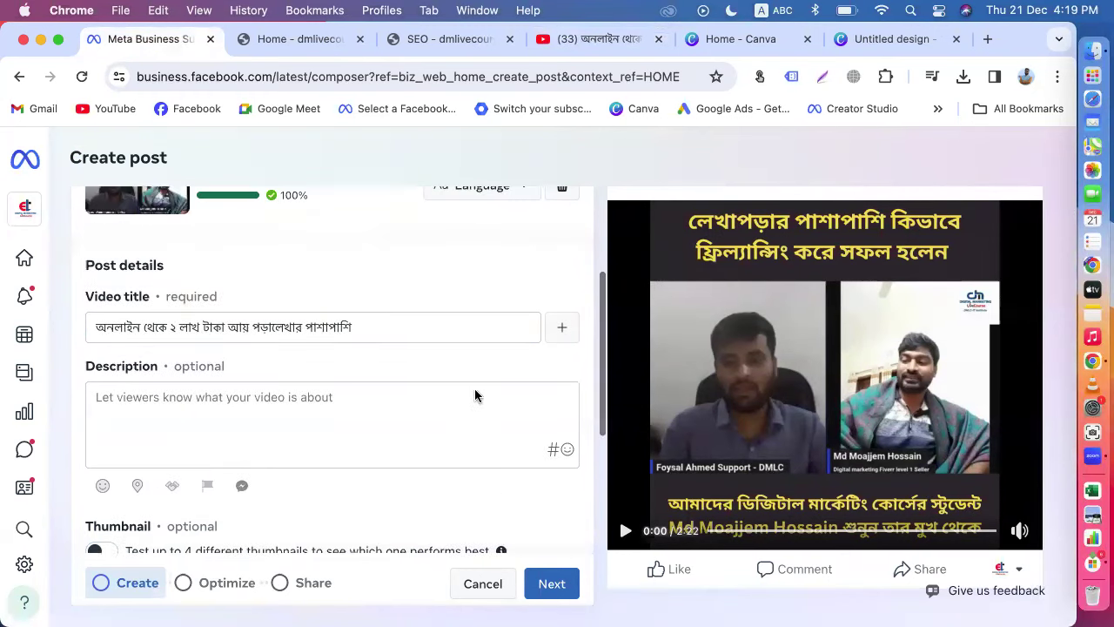
scroll(760, 396, up, 2)
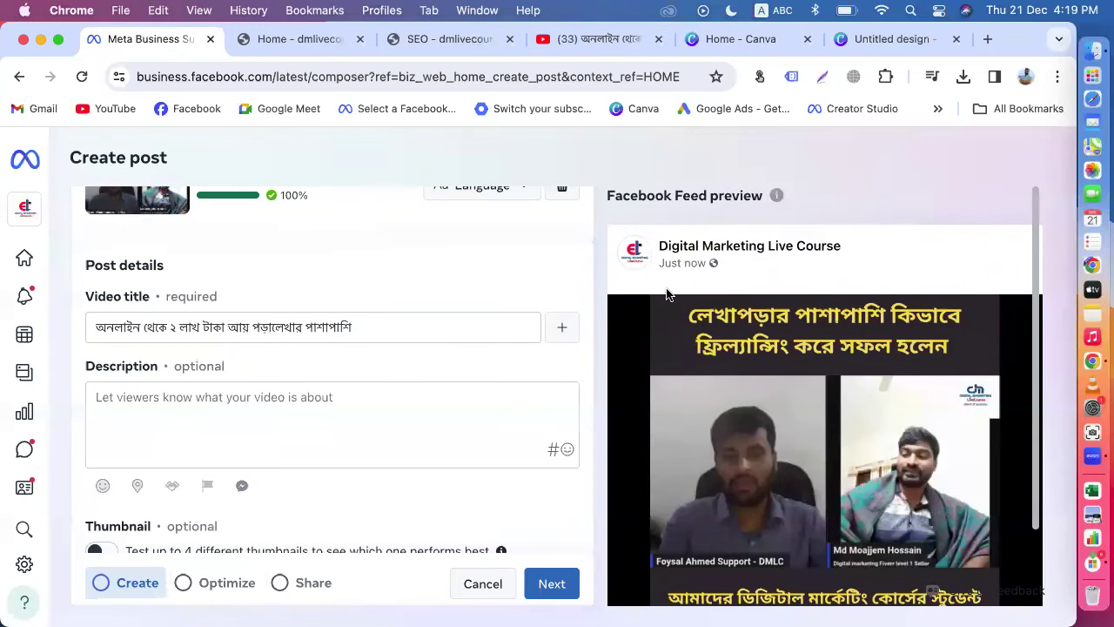
drag(362, 322, 66, 323)
key(super+c)
click(137, 400)
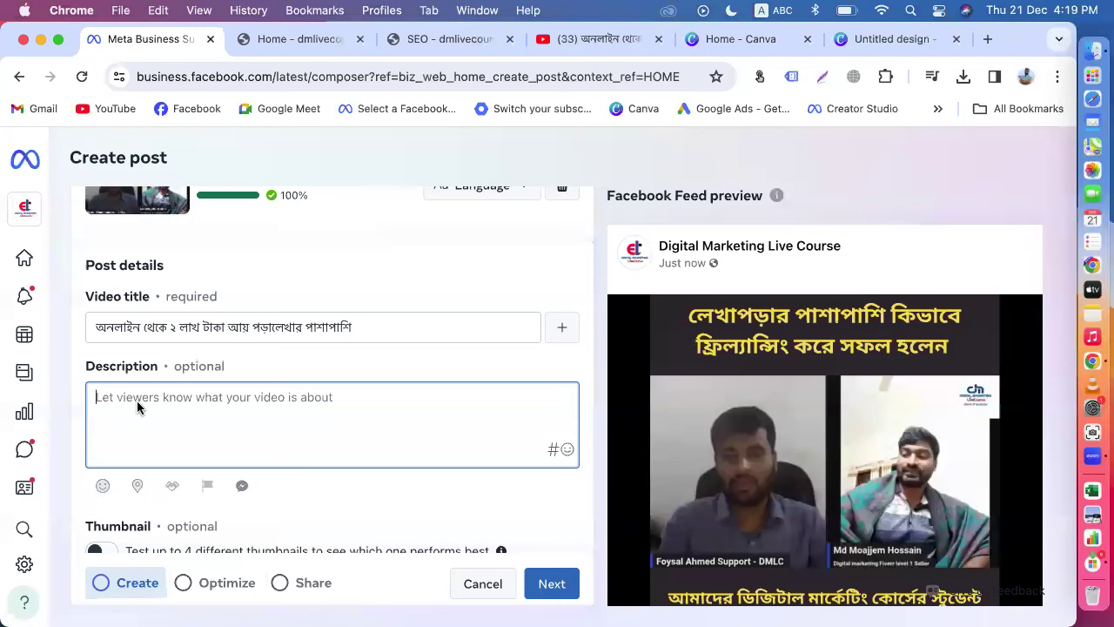
key(super+v)
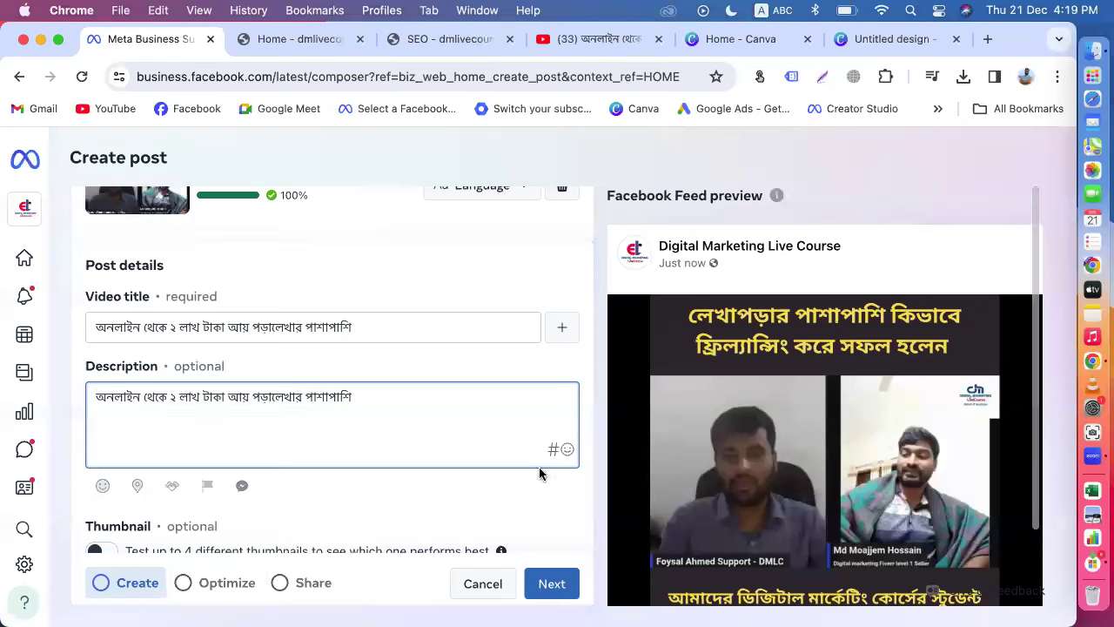
click(553, 489)
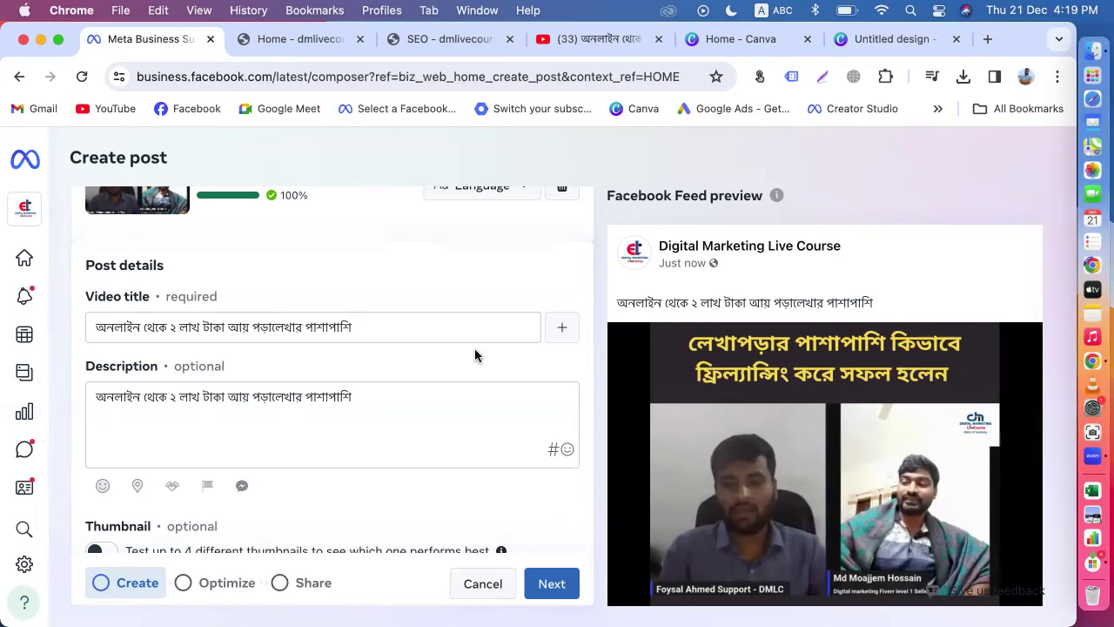
Step: Load Facebook's Video watch feed in the Canva tab, then return to the Meta Business Suite post
click(717, 39)
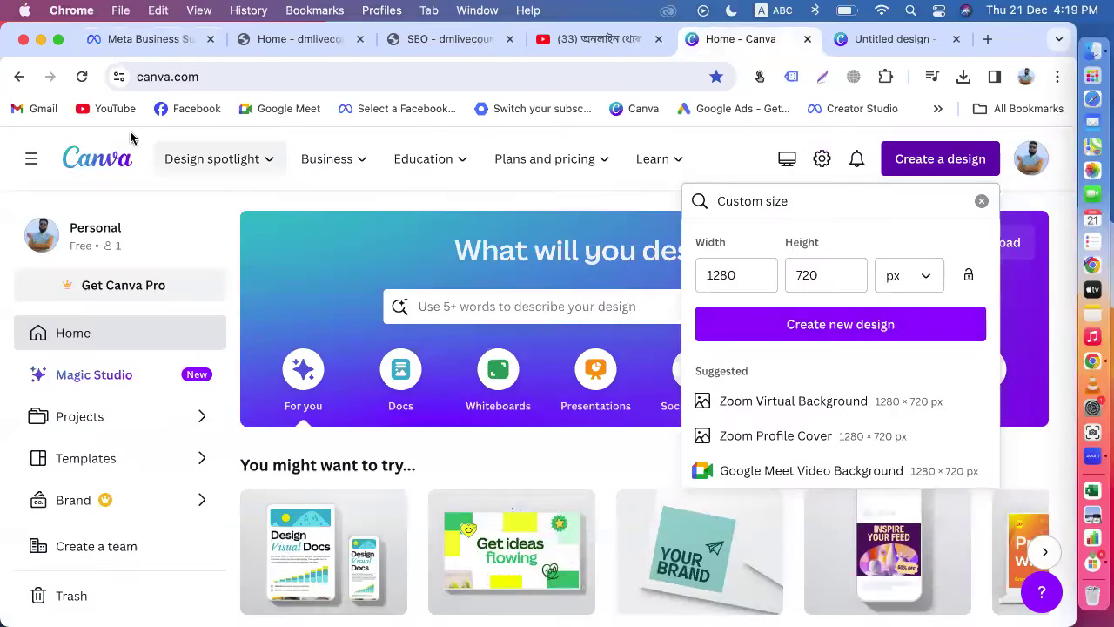
click(192, 108)
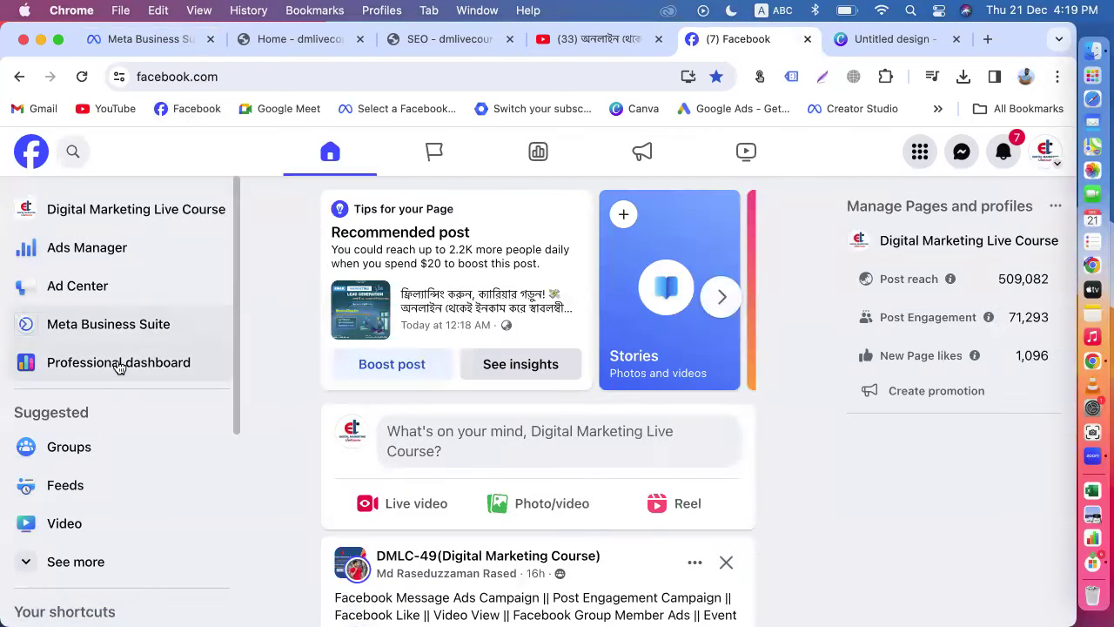
scroll(77, 470, down, 2)
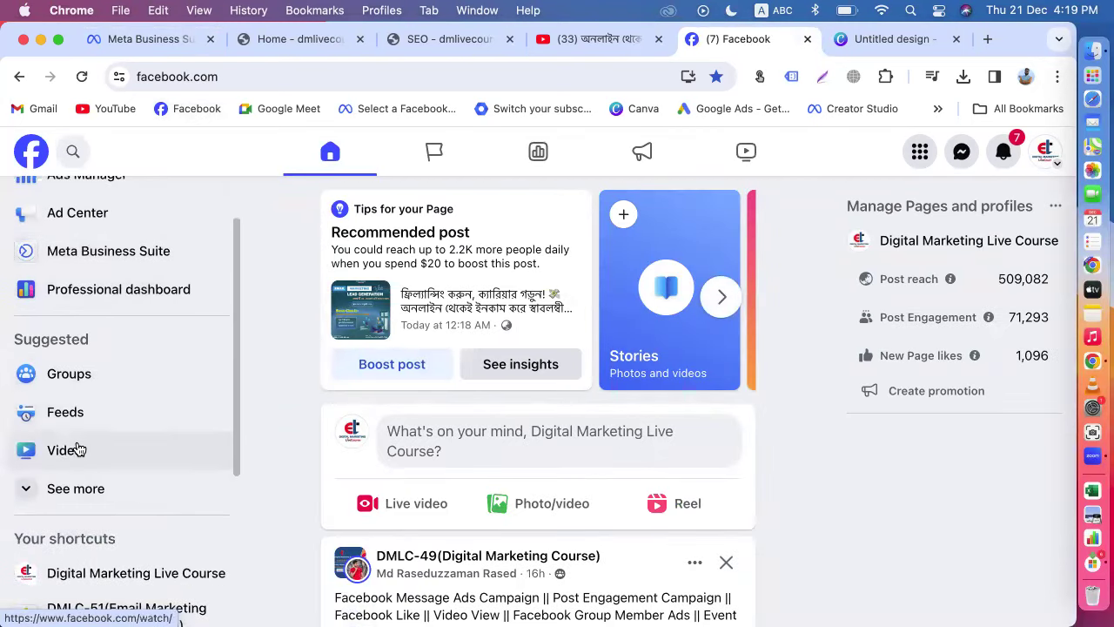
click(76, 449)
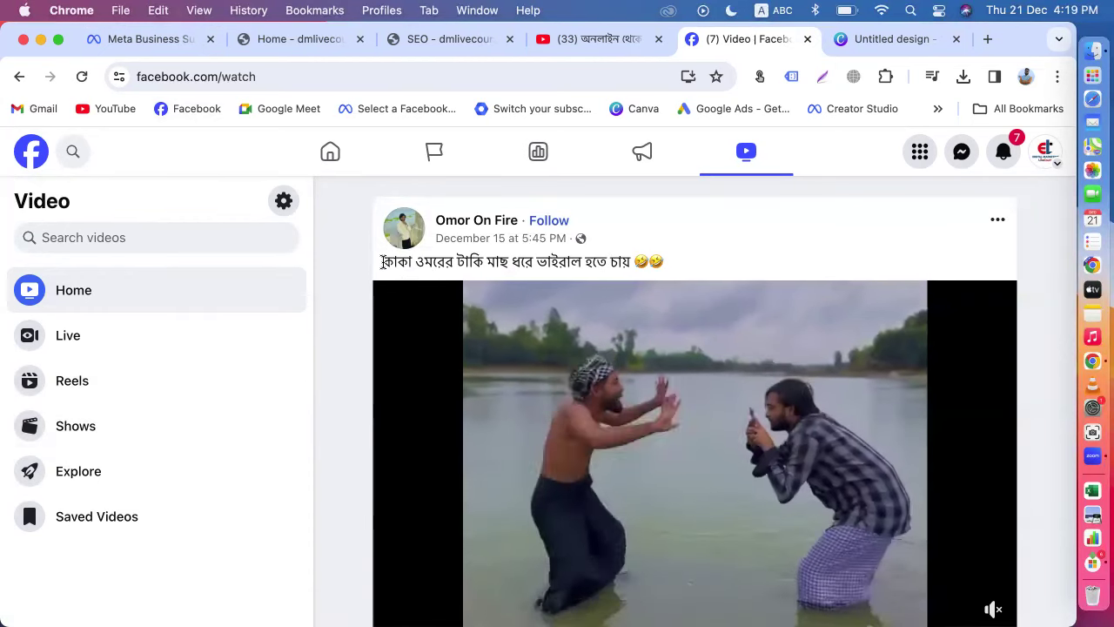
scroll(683, 266, down, 10)
scroll(684, 269, up, 4)
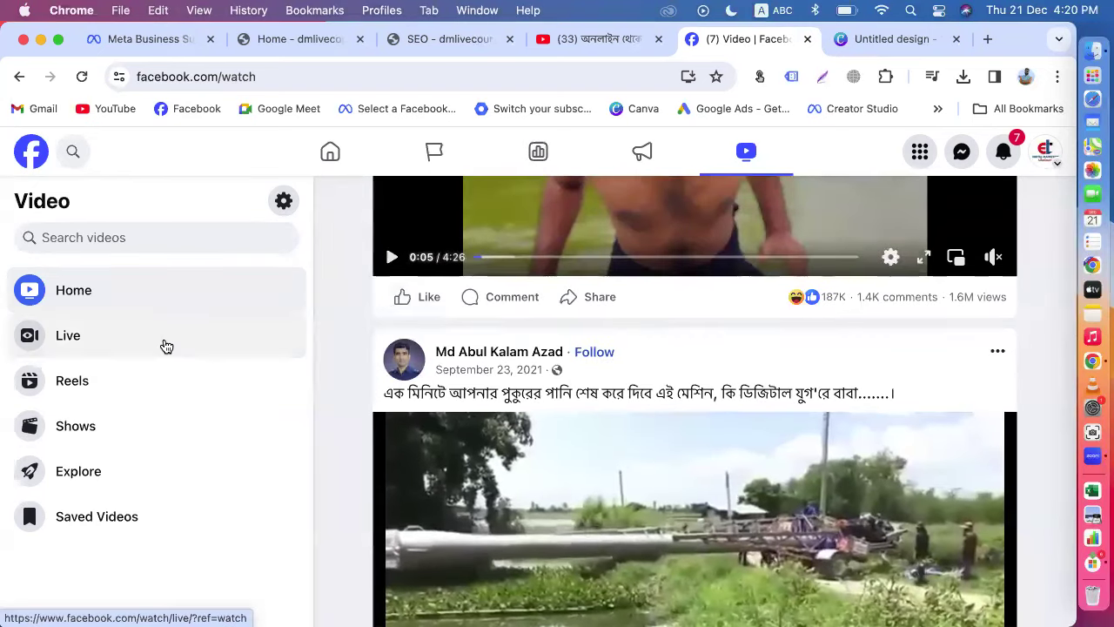
click(154, 40)
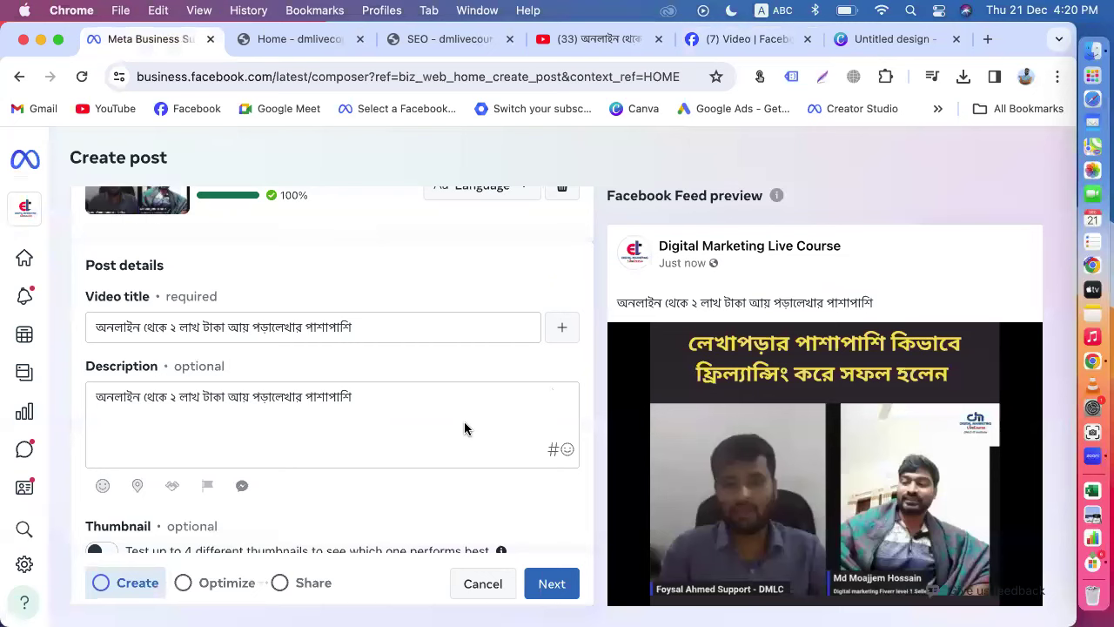
Step: Close the Video | Facebook tab and add a Messenger reply button to the post
click(807, 39)
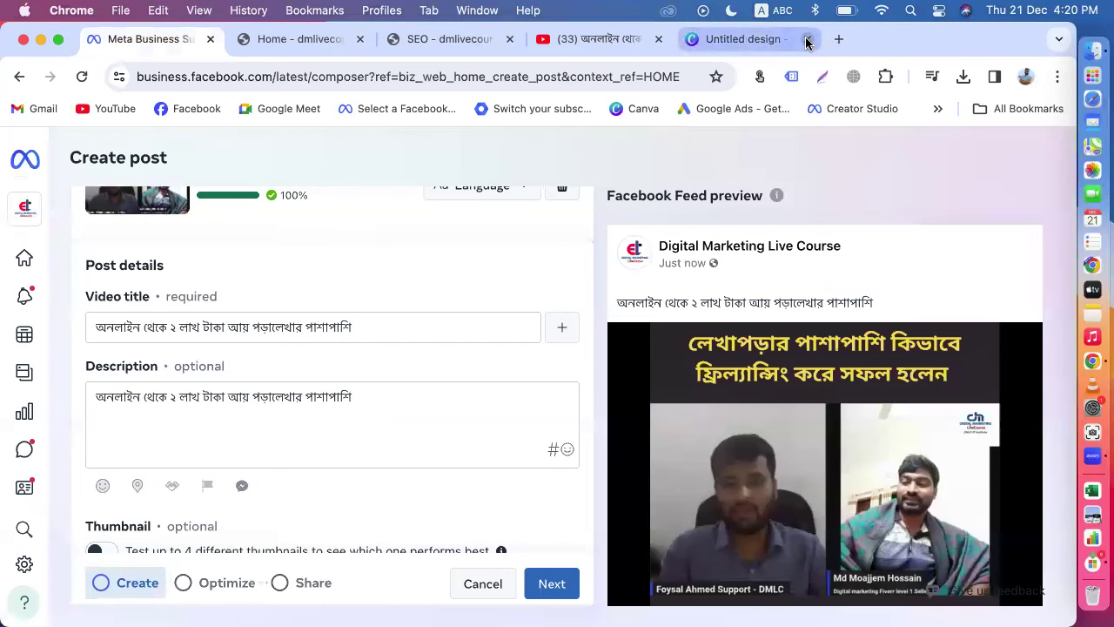
scroll(673, 388, down, 3)
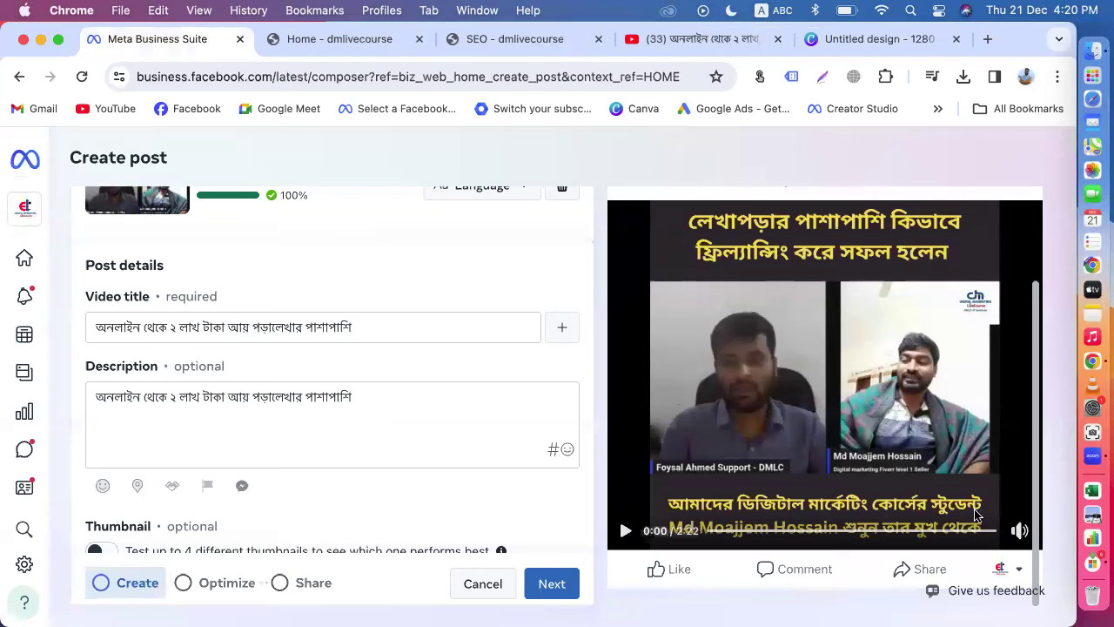
click(241, 489)
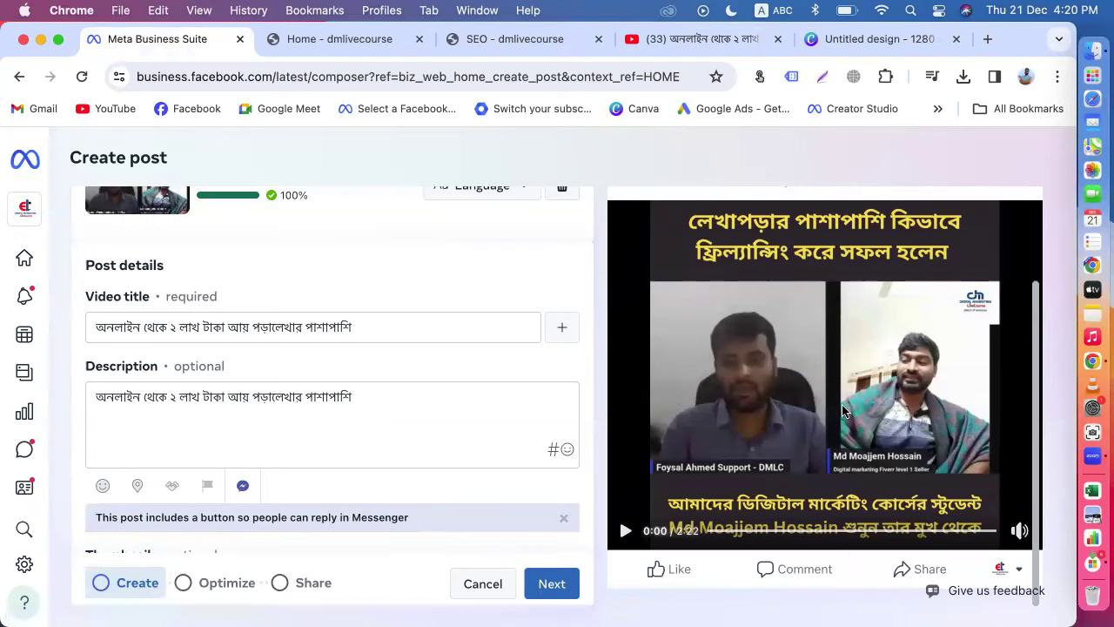
Step: Select the entire video title text in the post composer
scroll(531, 487, down, 5)
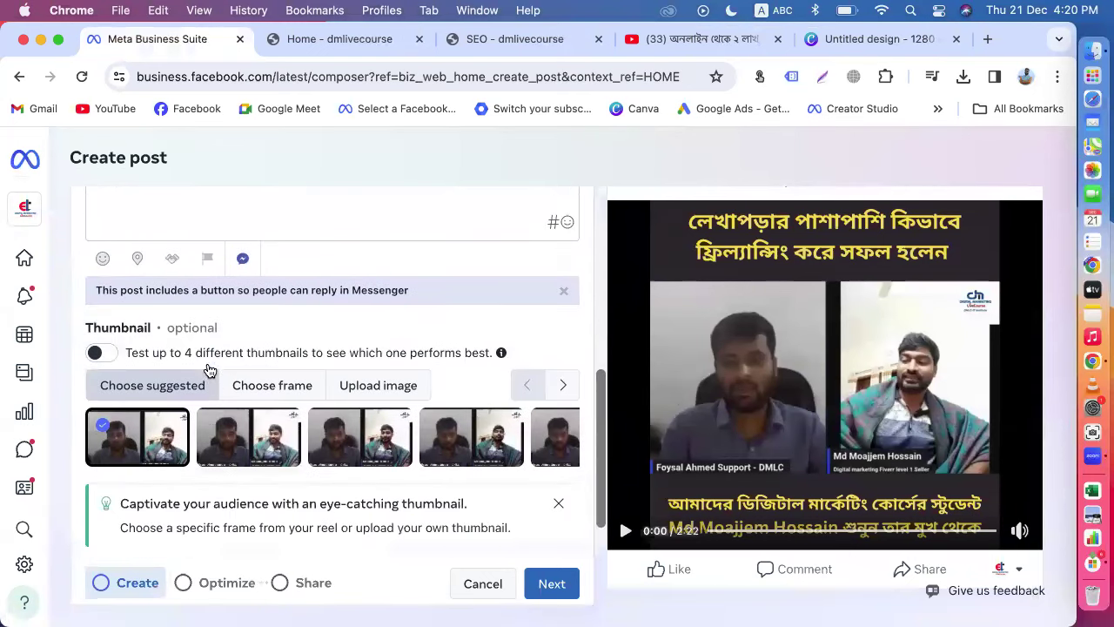
scroll(209, 371, up, 2)
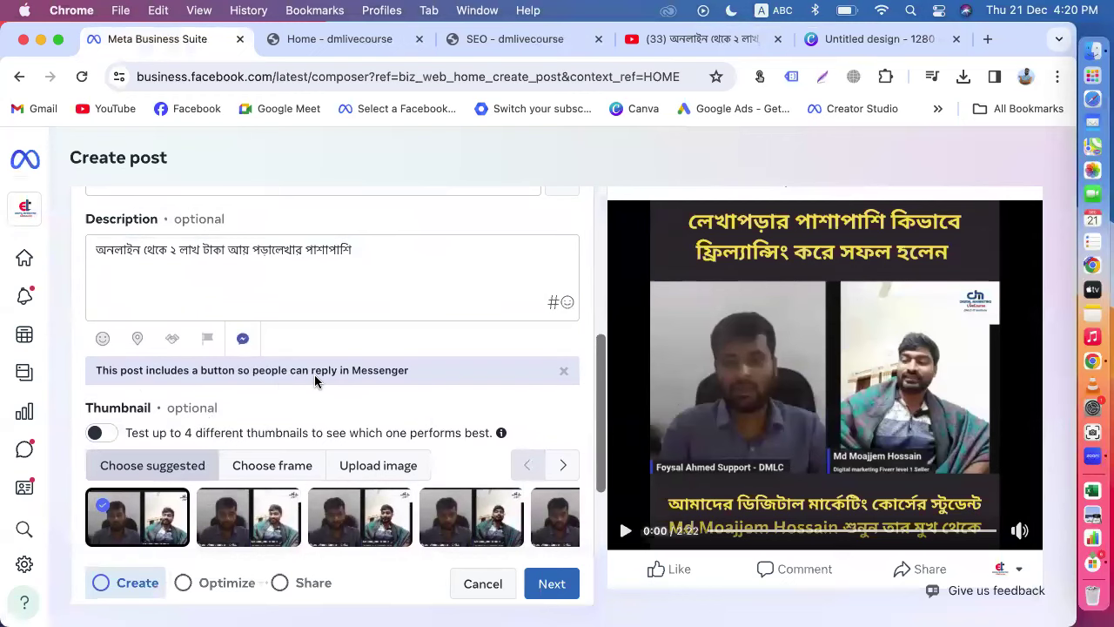
scroll(371, 380, up, 2)
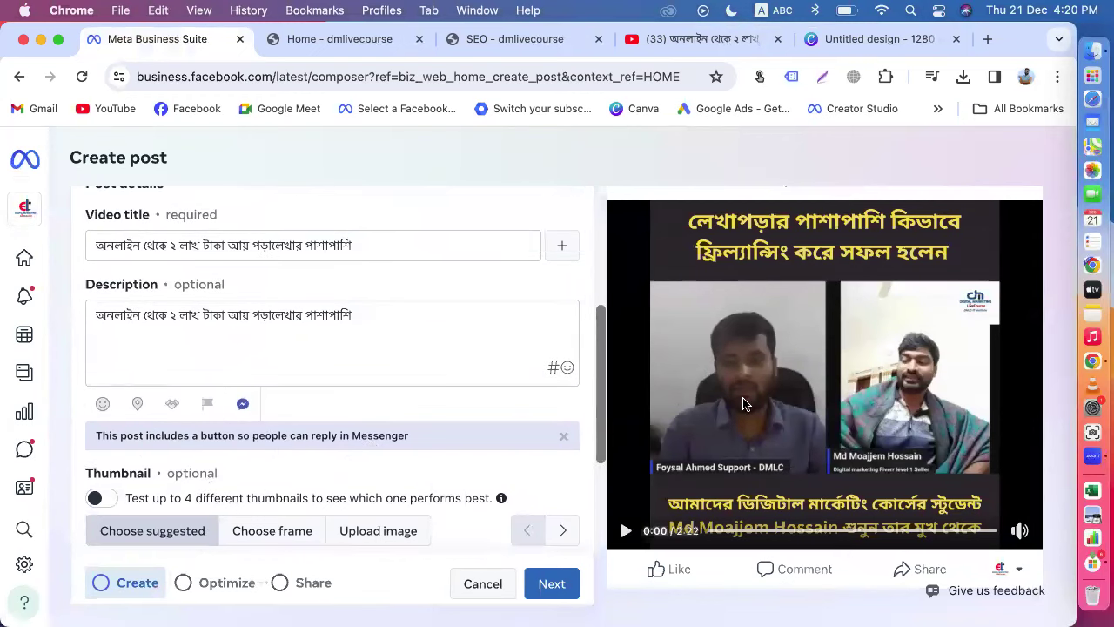
scroll(444, 343, up, 2)
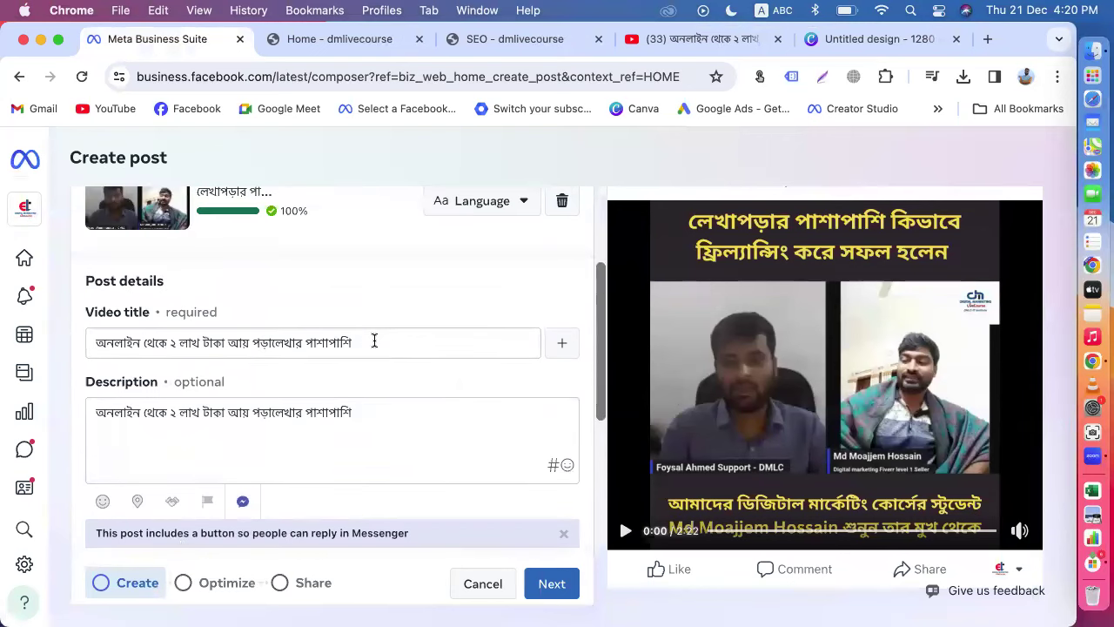
drag(375, 340, 54, 341)
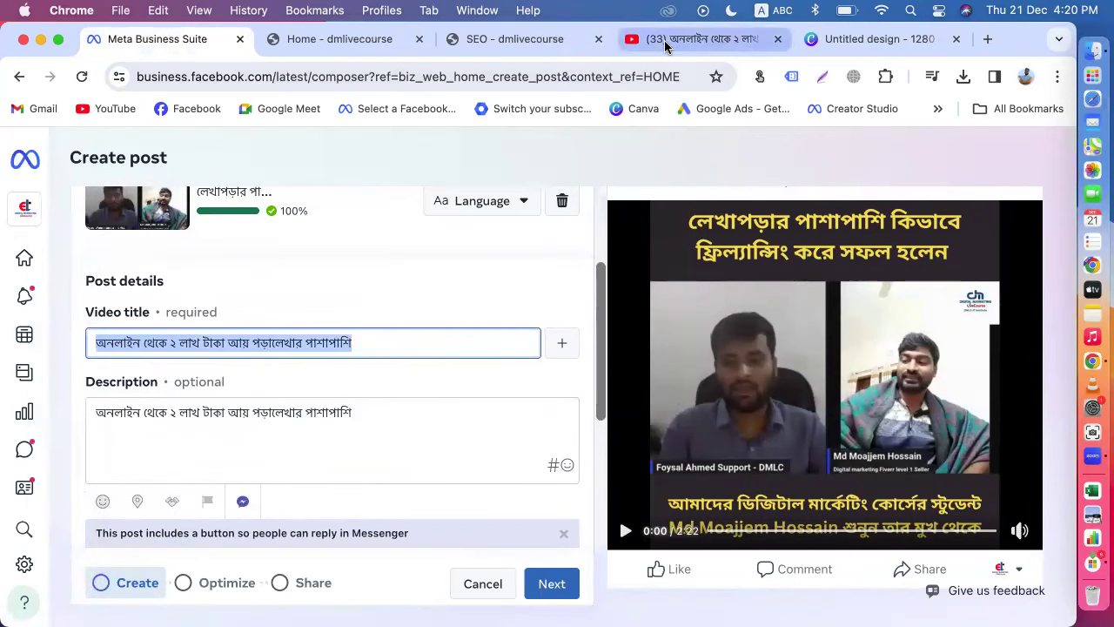
Step: Copy the first paragraph of the expanded YouTube video description and return to the post composer
click(666, 45)
scroll(522, 377, down, 3)
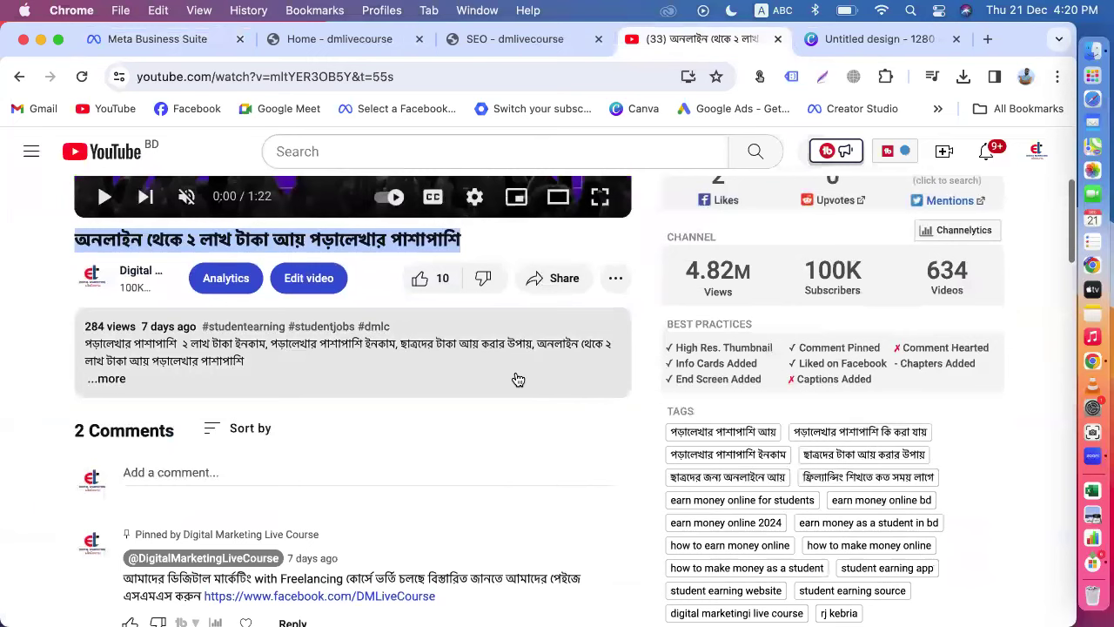
click(111, 379)
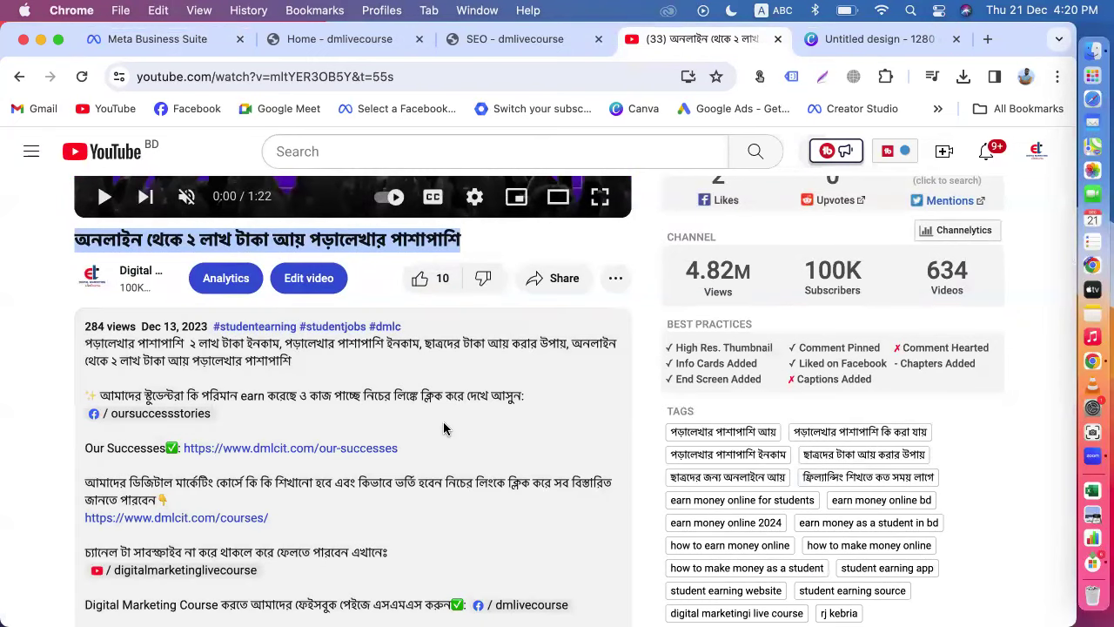
scroll(443, 421, down, 3)
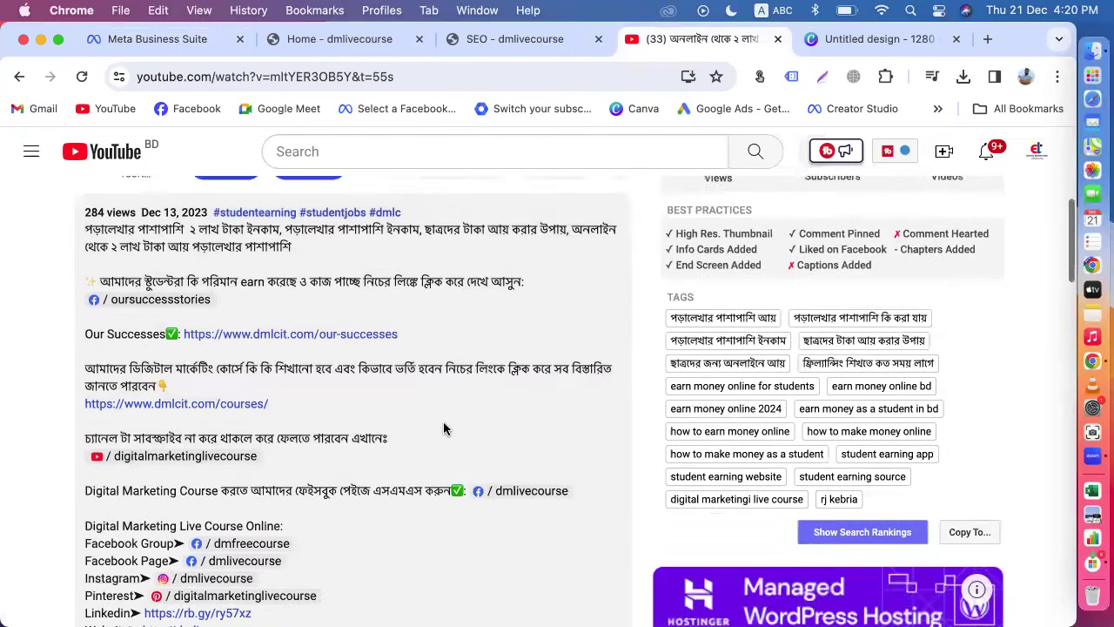
scroll(443, 421, up, 3)
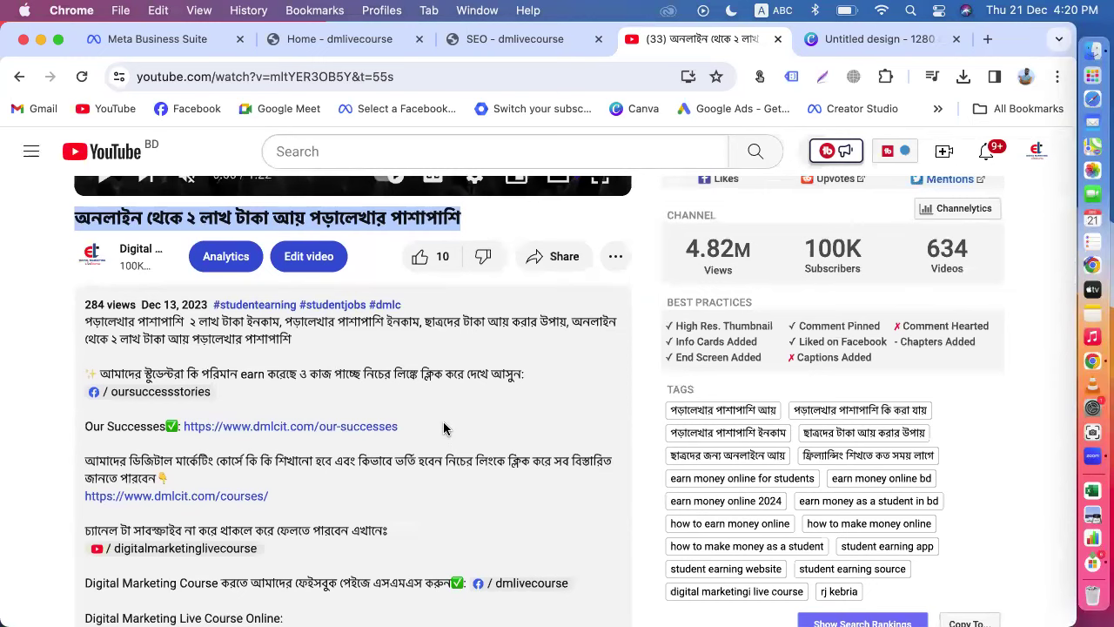
drag(292, 343, 66, 330)
key(super+c)
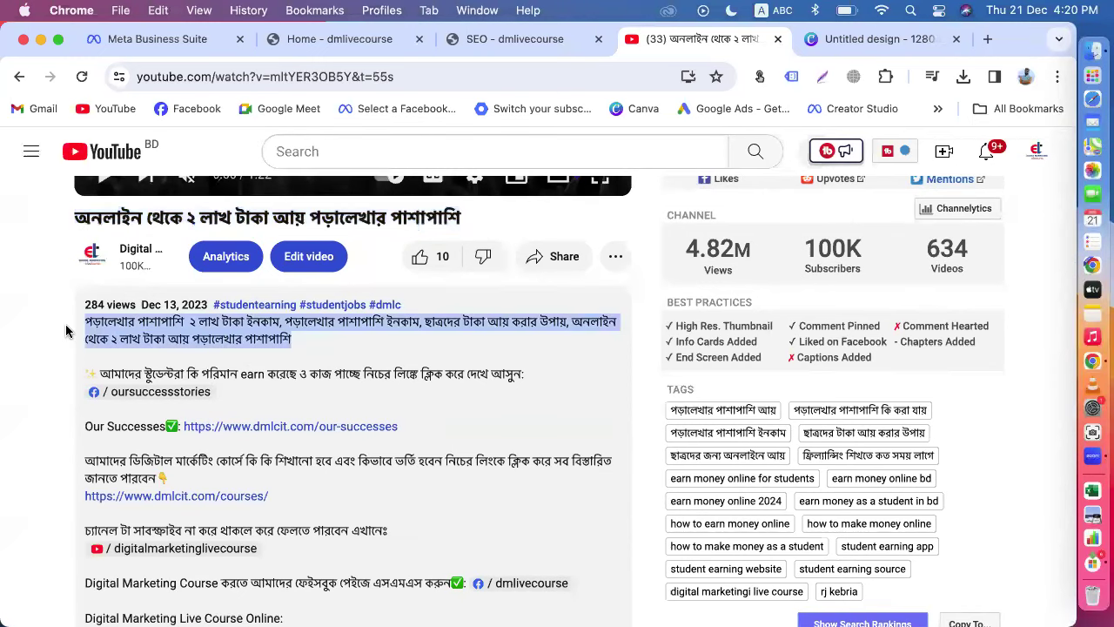
click(164, 38)
click(95, 416)
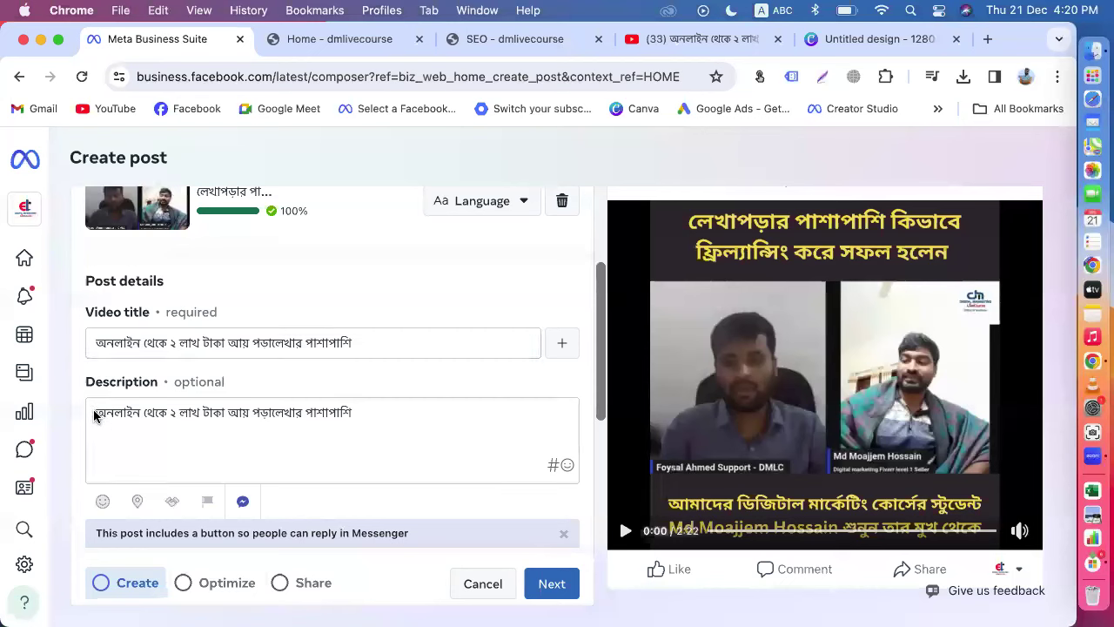
Step: Paste the YouTube description paragraph into the post description and add a new line
key(super+v)
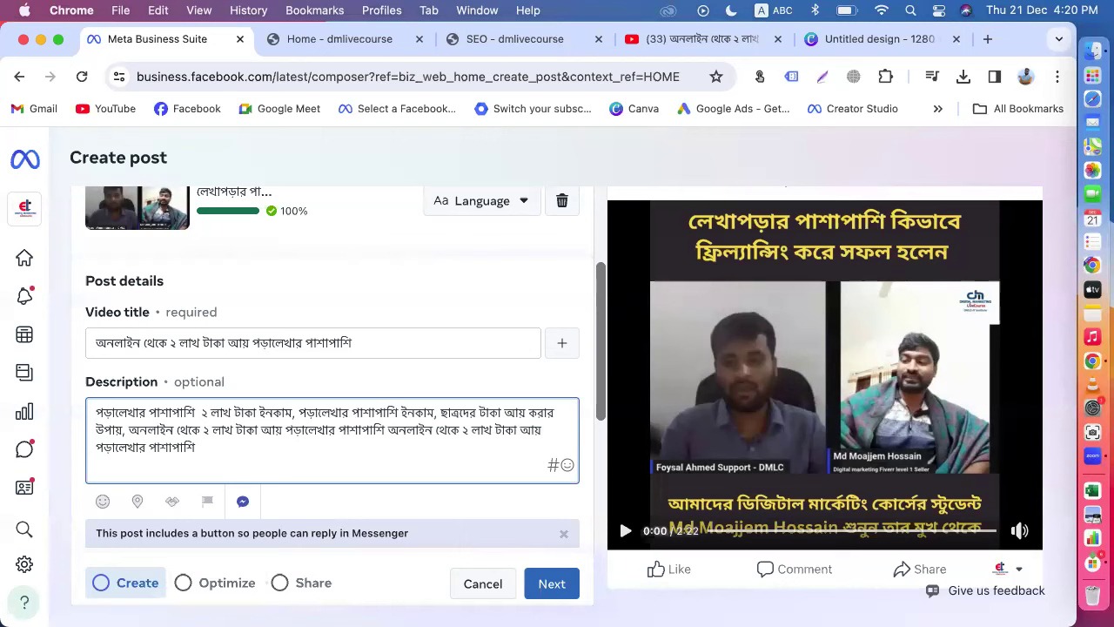
scroll(309, 468, down, 2)
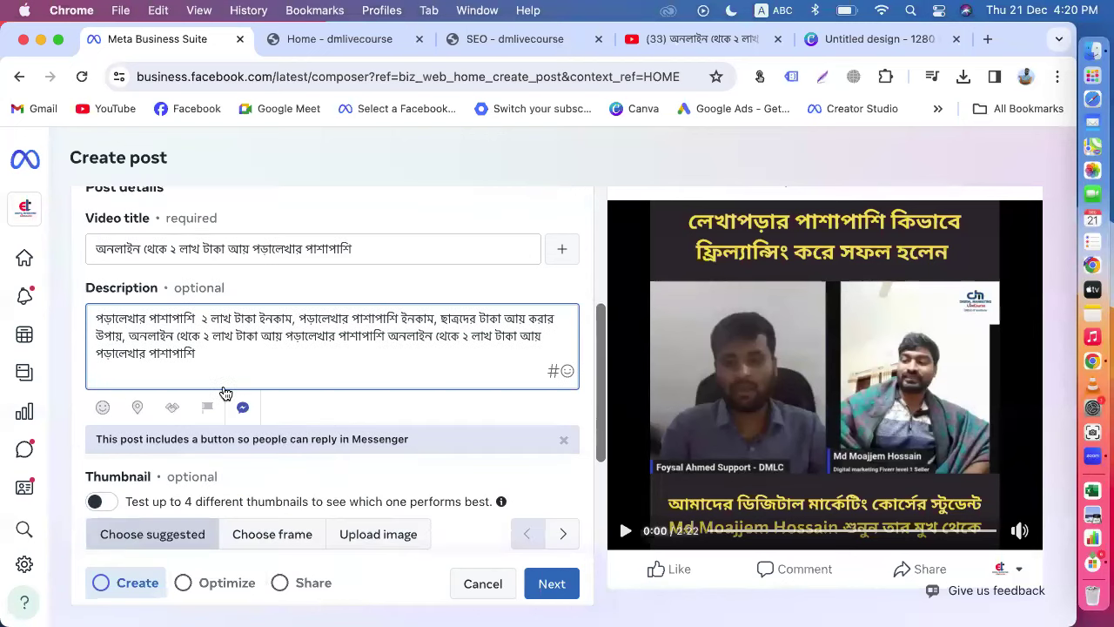
click(215, 353)
key(Return)
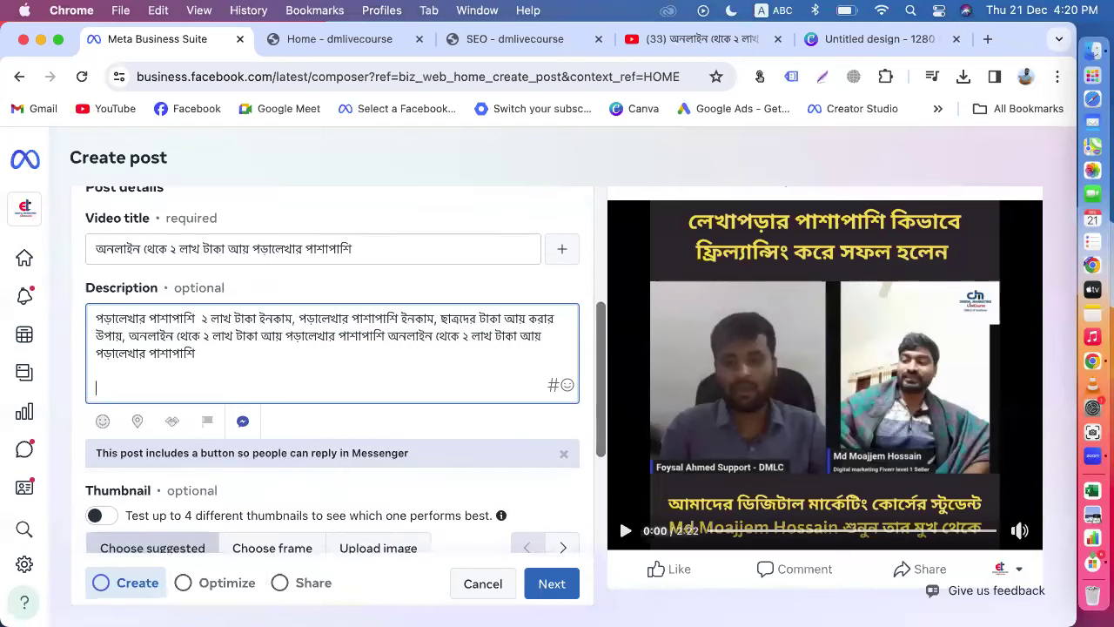
Step: Browse the suggested thumbnails, pick the third frame, then switch to Upload image
scroll(447, 412, down, 3)
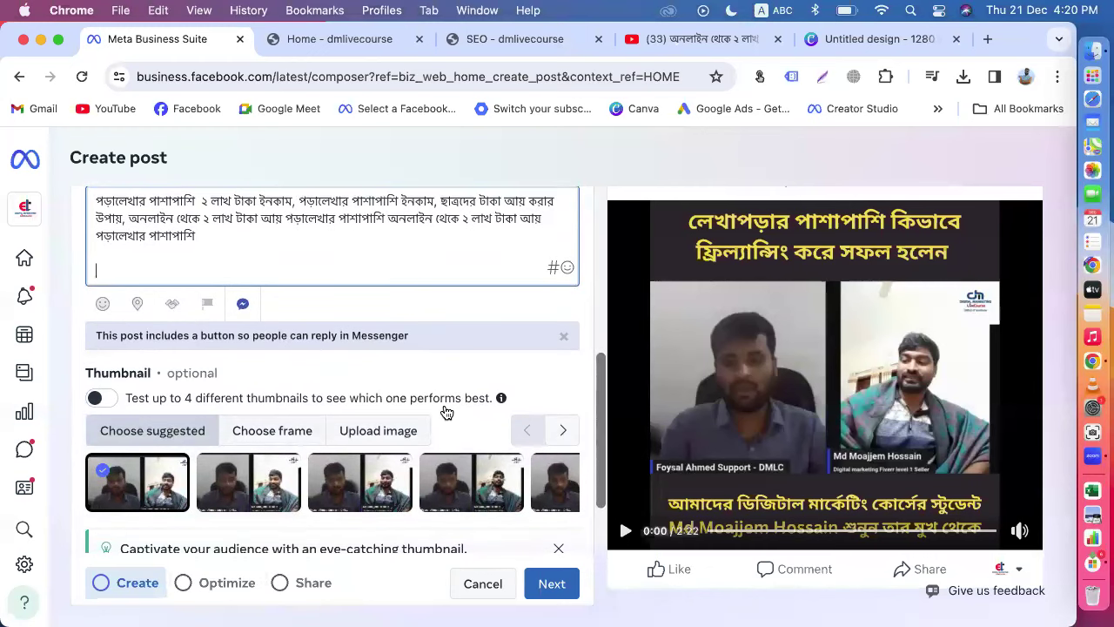
scroll(446, 411, down, 2)
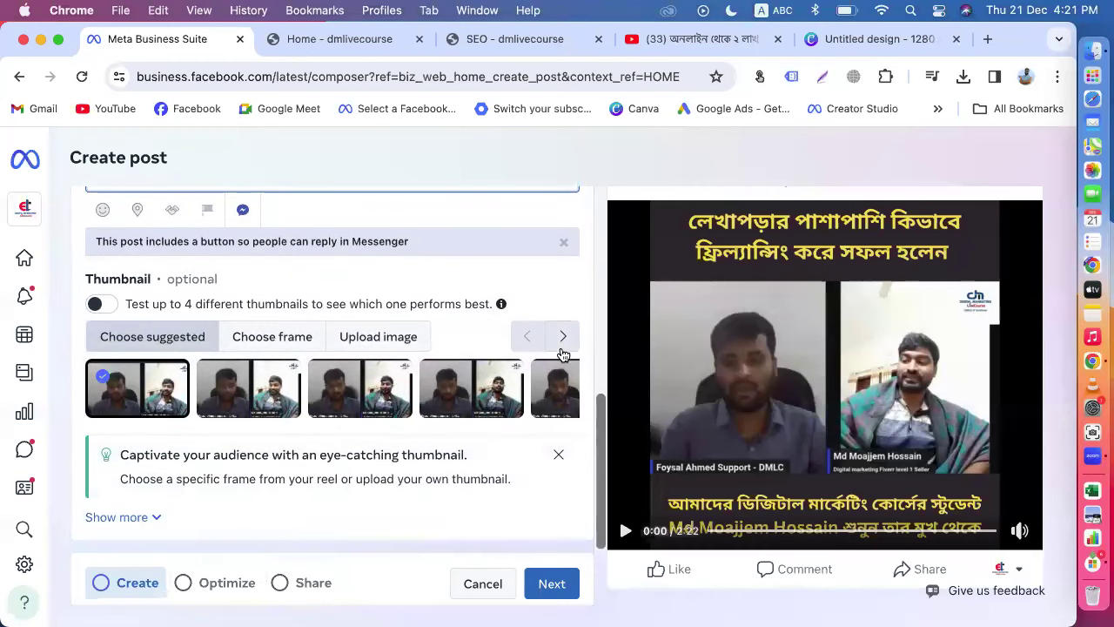
click(563, 349)
click(563, 336)
click(563, 336)
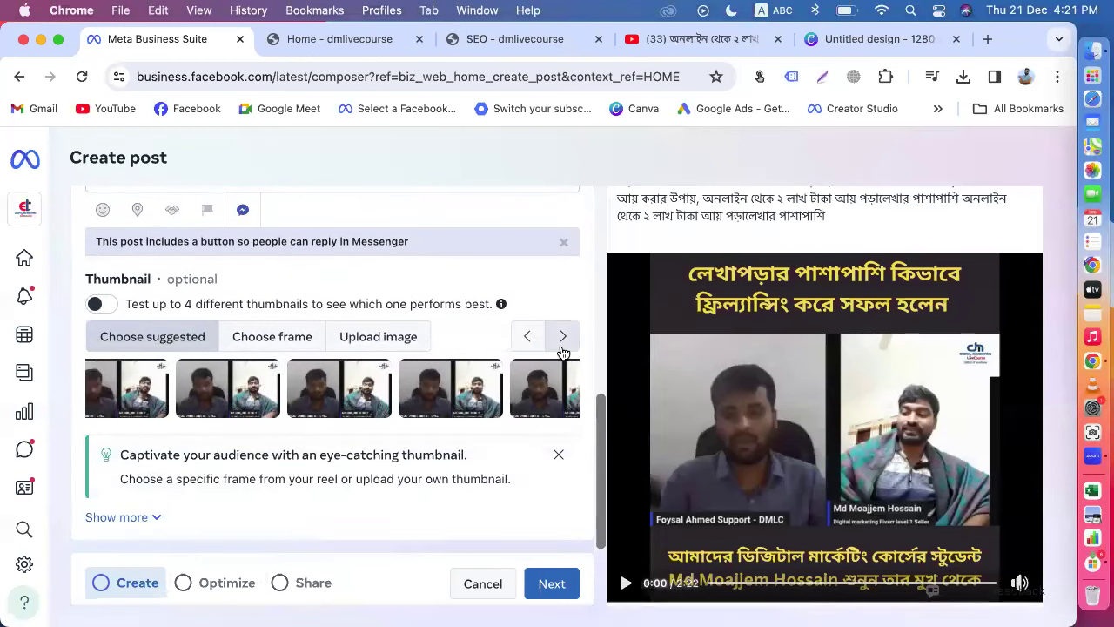
click(563, 336)
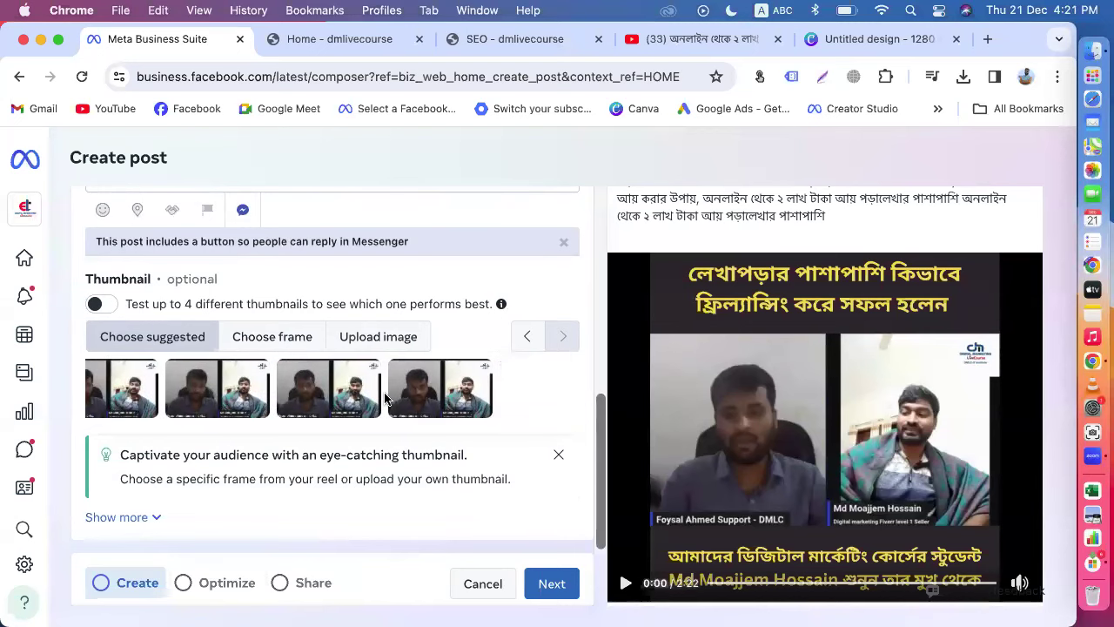
scroll(387, 398, right, 1)
scroll(320, 405, left, 1)
click(320, 403)
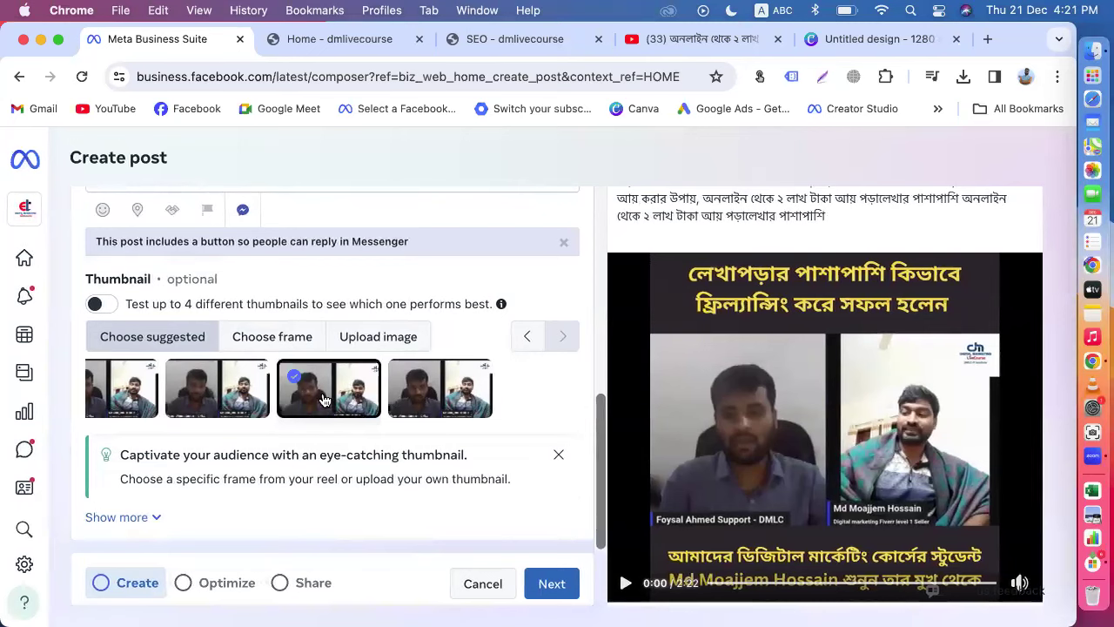
click(371, 346)
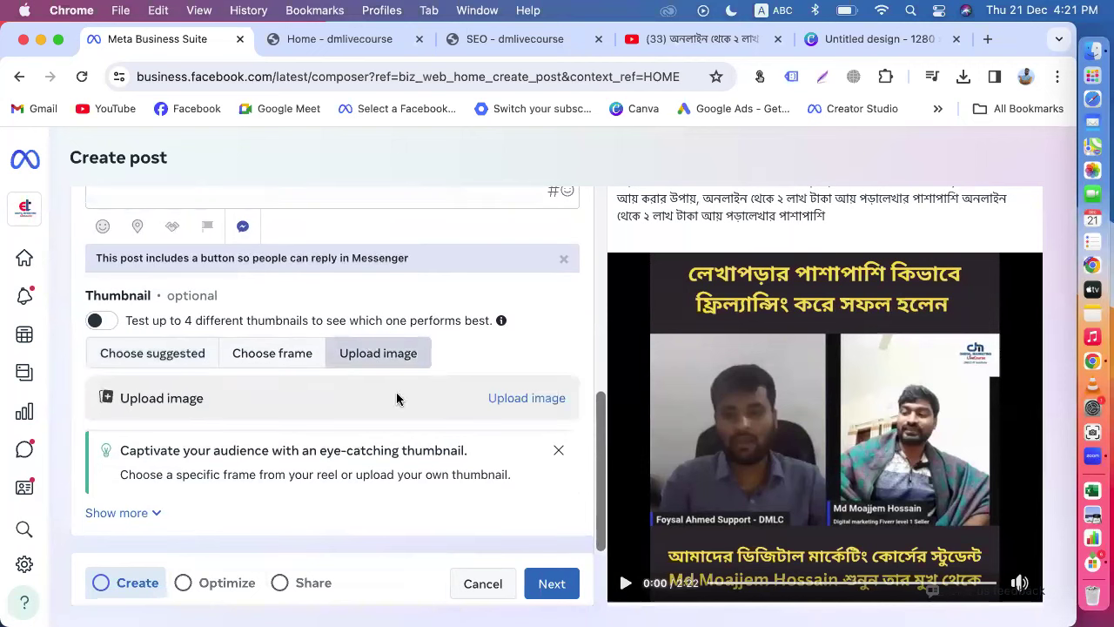
Step: Upload the yellow Bengali-named Student Earning .jpg from Downloads as the video thumbnail
click(516, 402)
scroll(218, 430, down, 15)
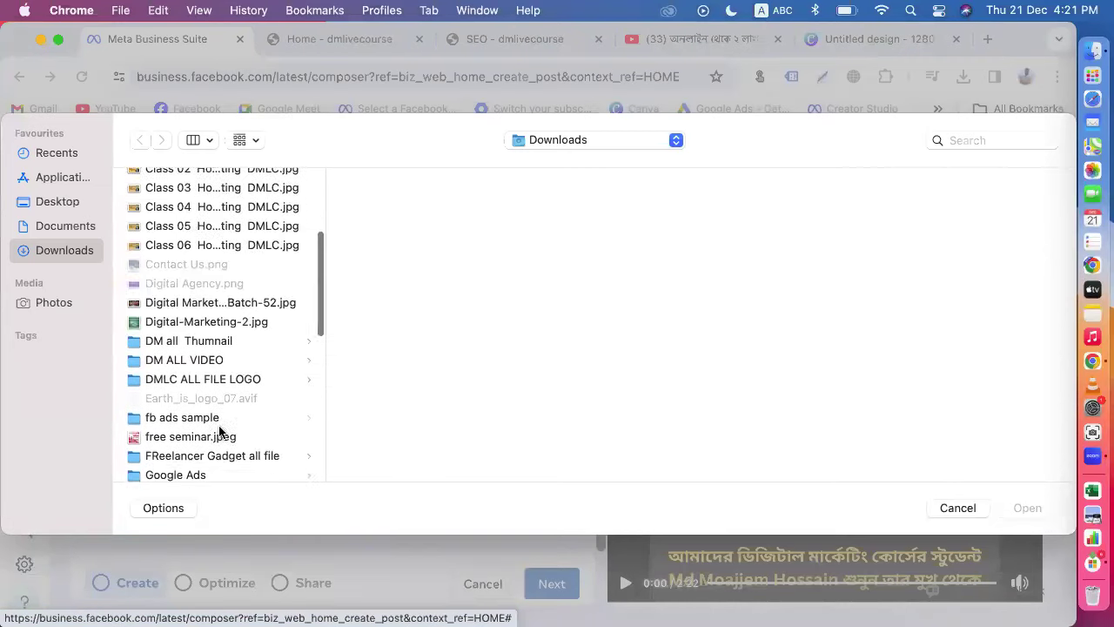
scroll(219, 430, down, 5)
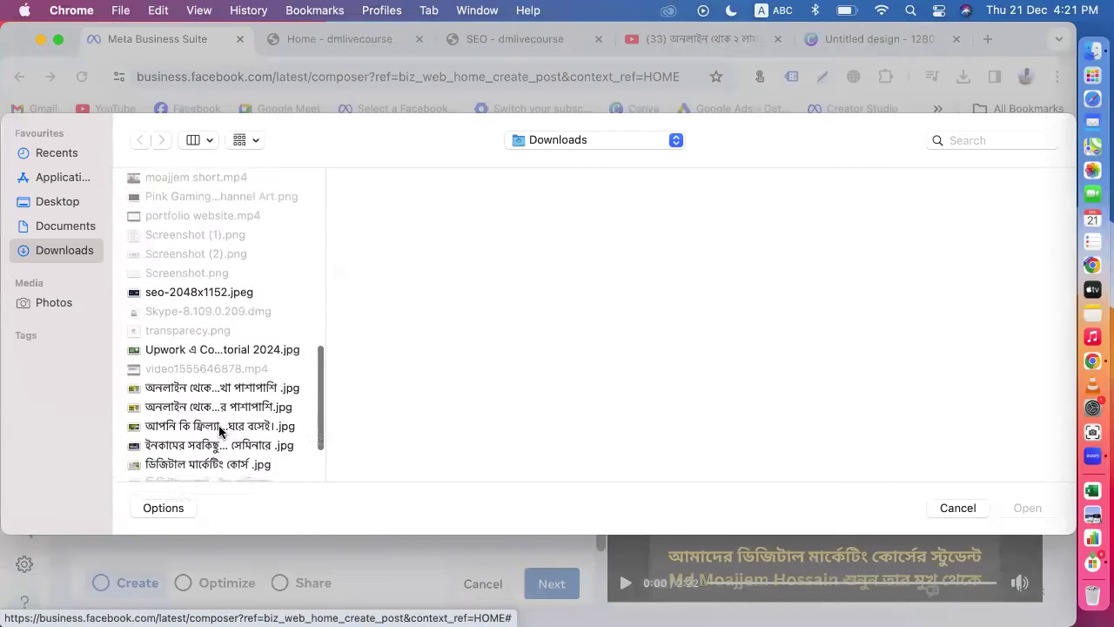
click(206, 334)
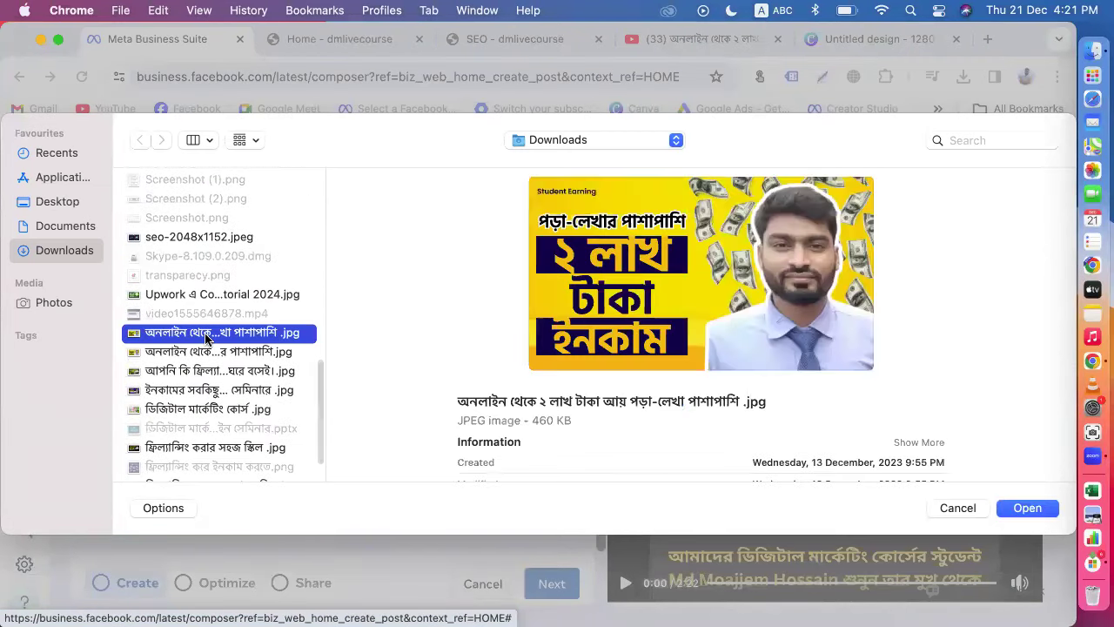
click(1024, 510)
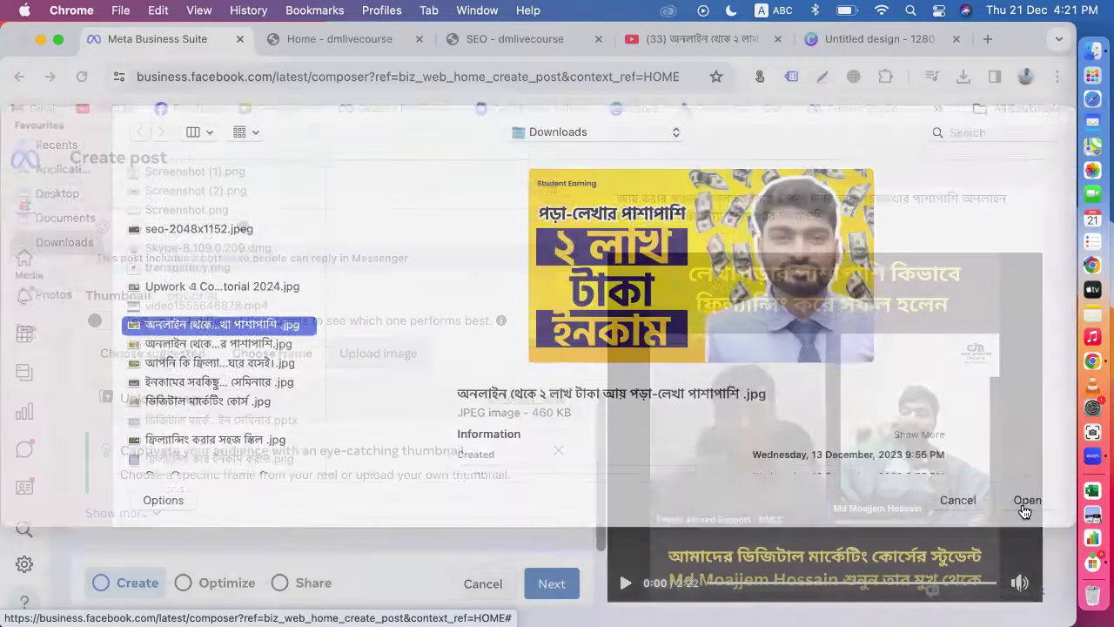
scroll(609, 470, down, 1)
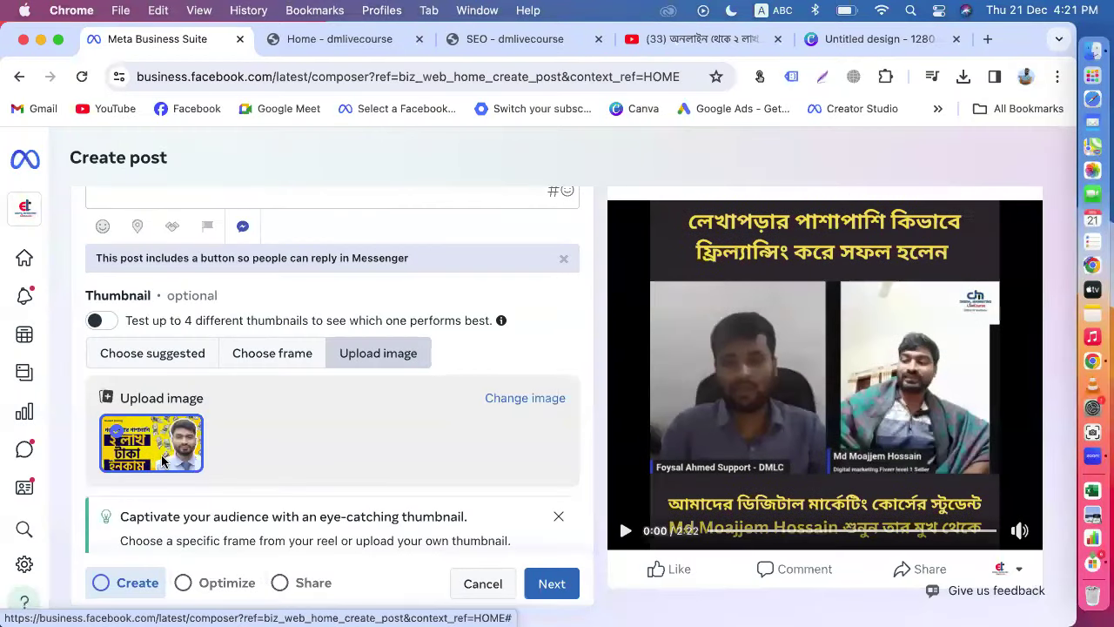
scroll(592, 448, up, 10)
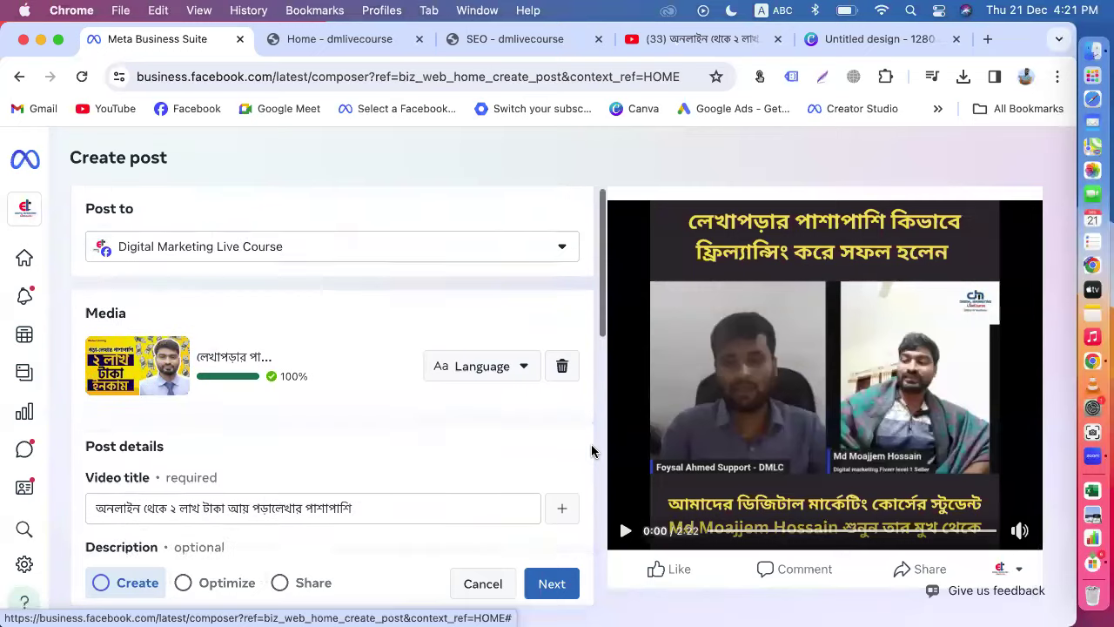
scroll(707, 452, up, 4)
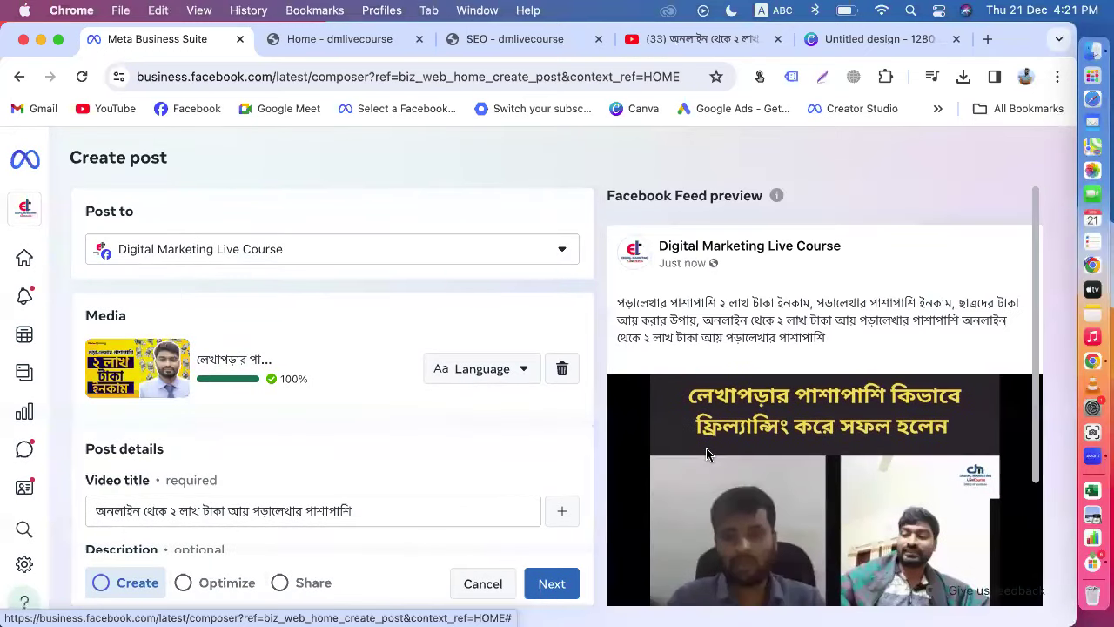
scroll(263, 454, down, 3)
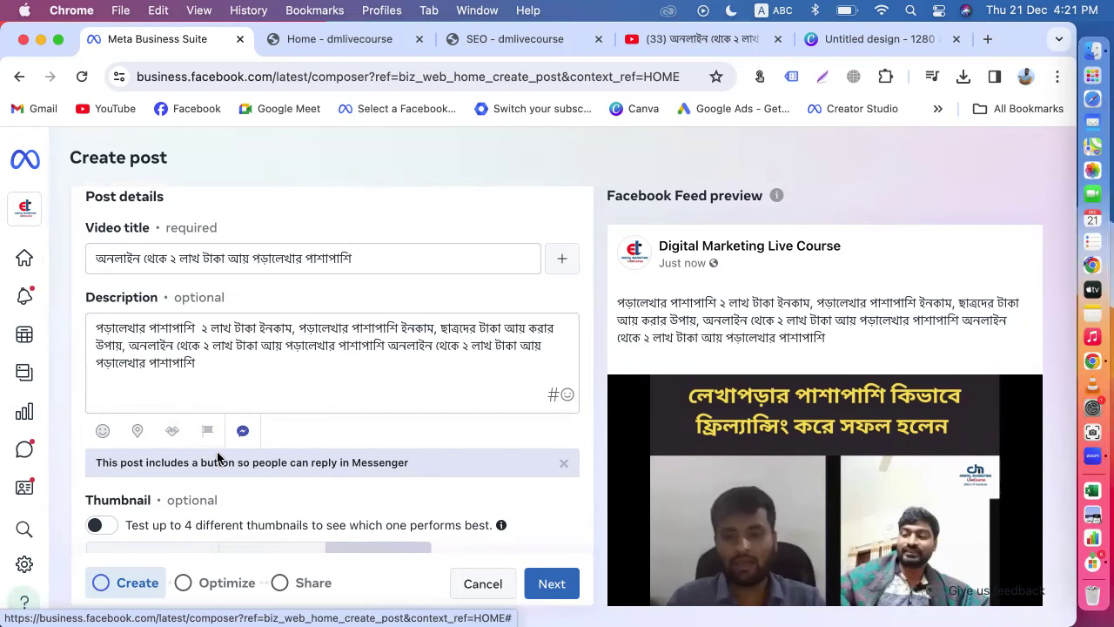
scroll(342, 339, up, 3)
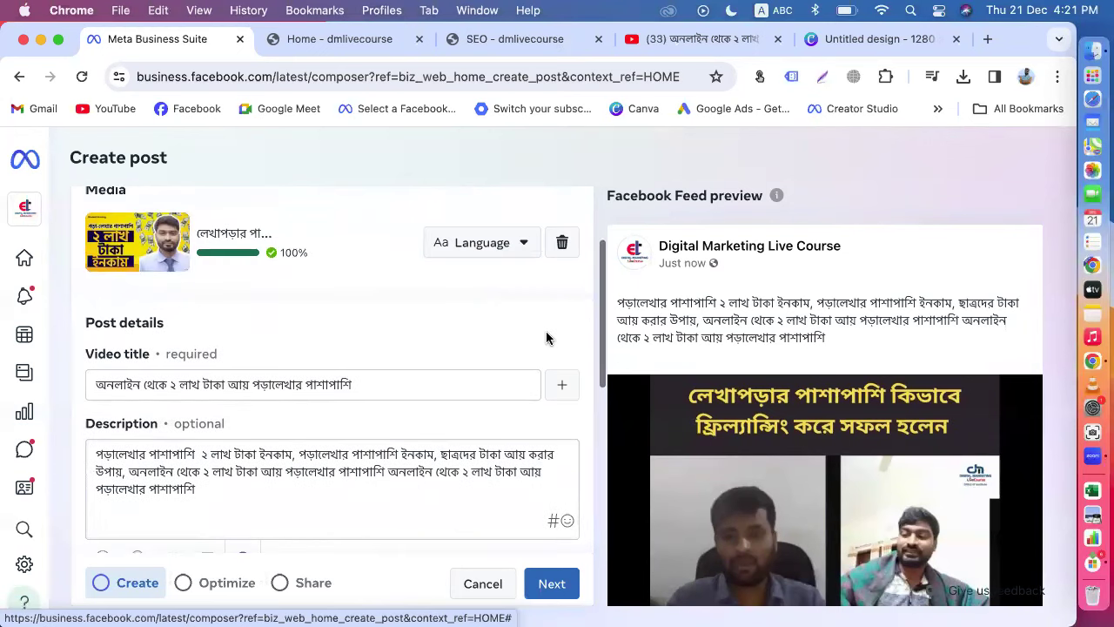
scroll(765, 445, down, 4)
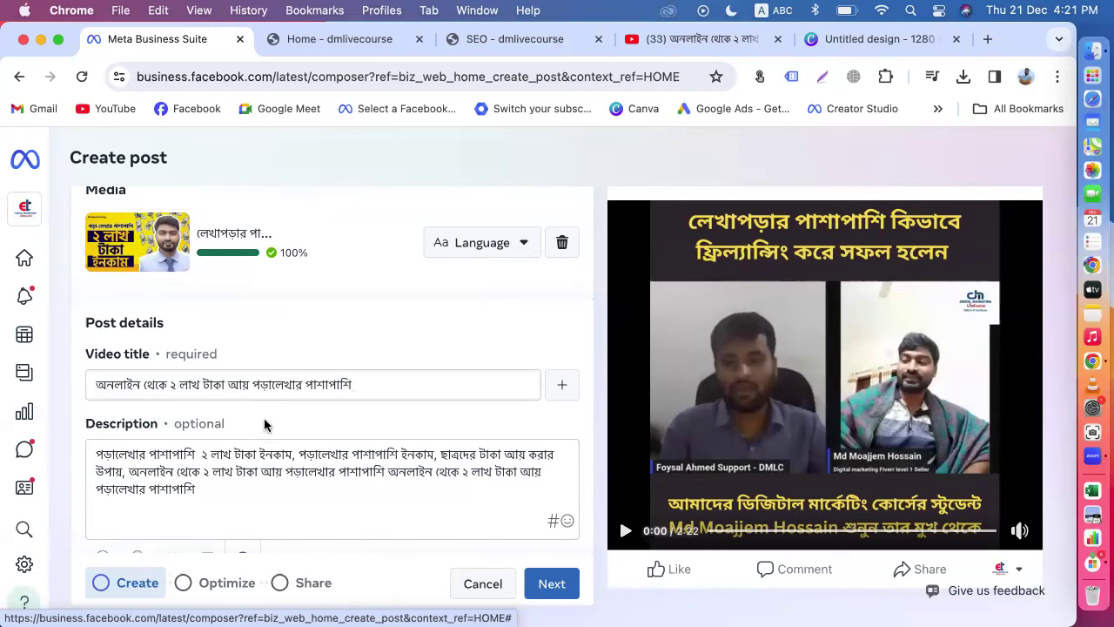
Step: Delete the extra space in the description's first line and advance to the Optimize step
click(202, 456)
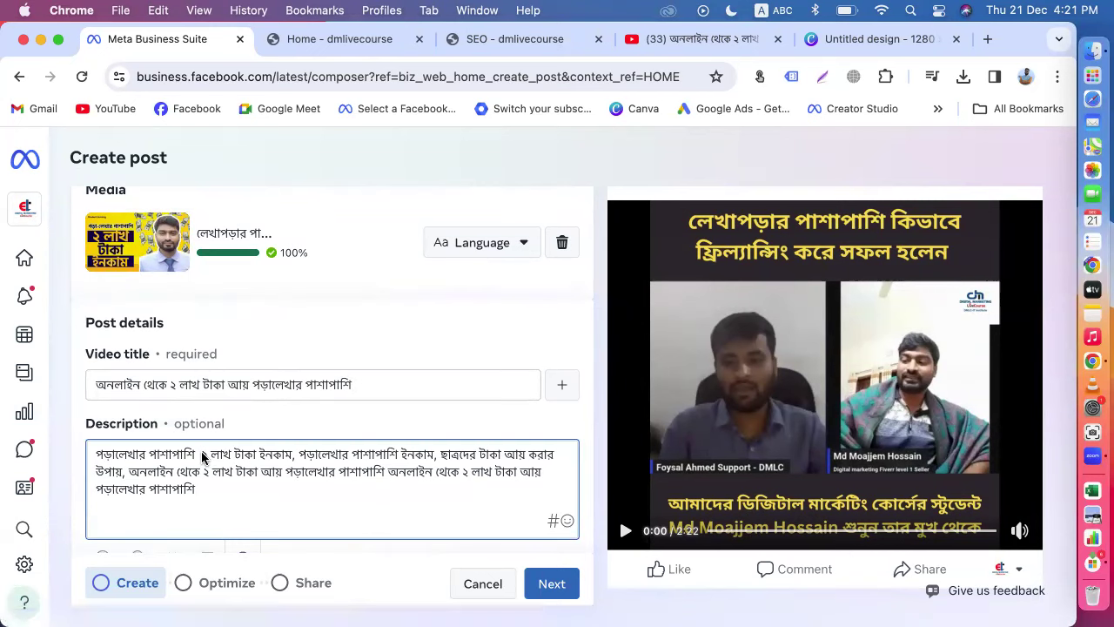
key(BackSpace)
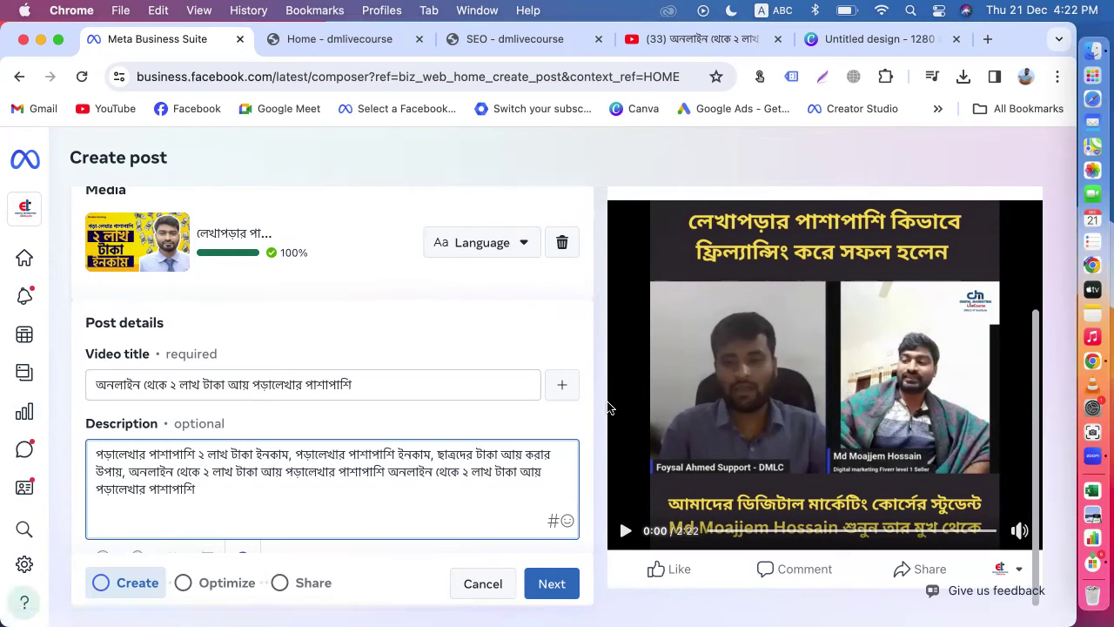
scroll(515, 503, down, 10)
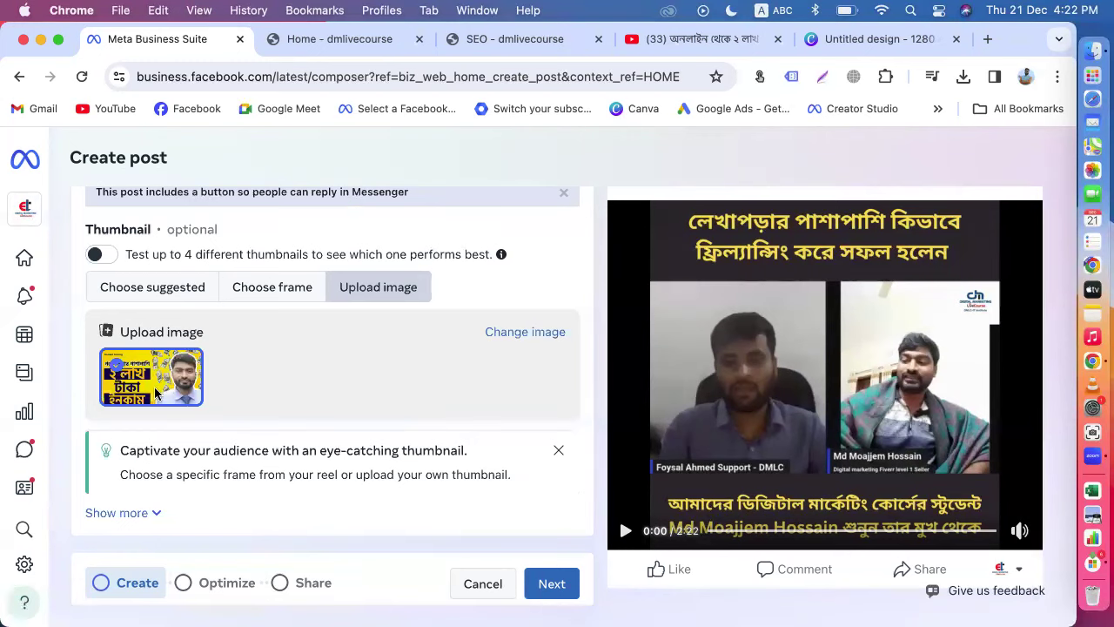
click(552, 585)
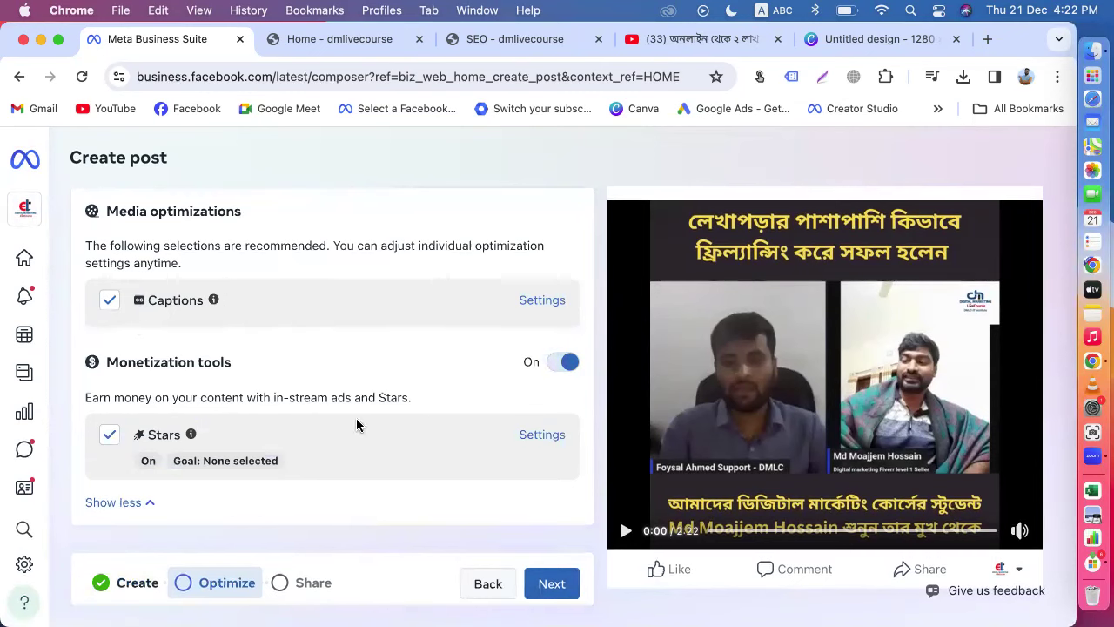
Step: Advance to the Share step, review the copyright check and distribution options, then show YouTube
click(553, 585)
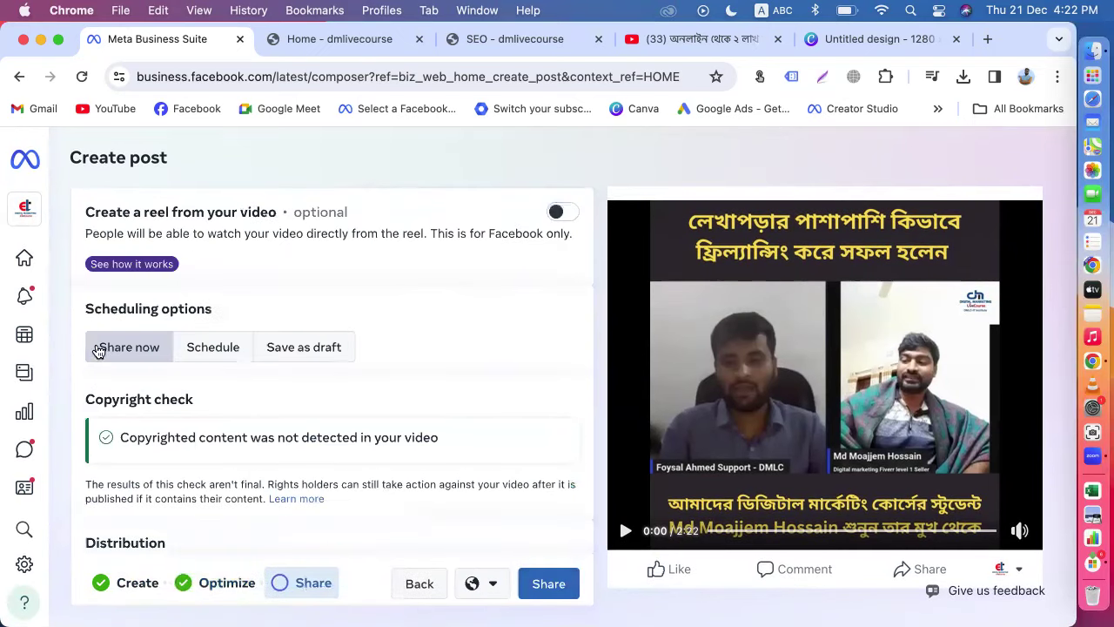
drag(120, 441, 460, 439)
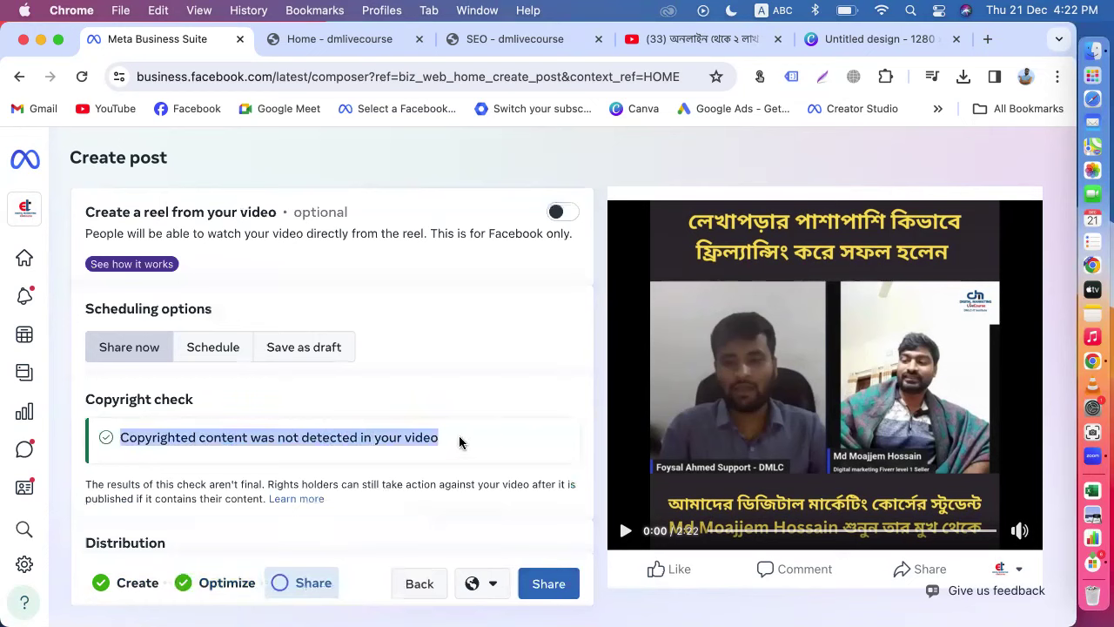
click(329, 450)
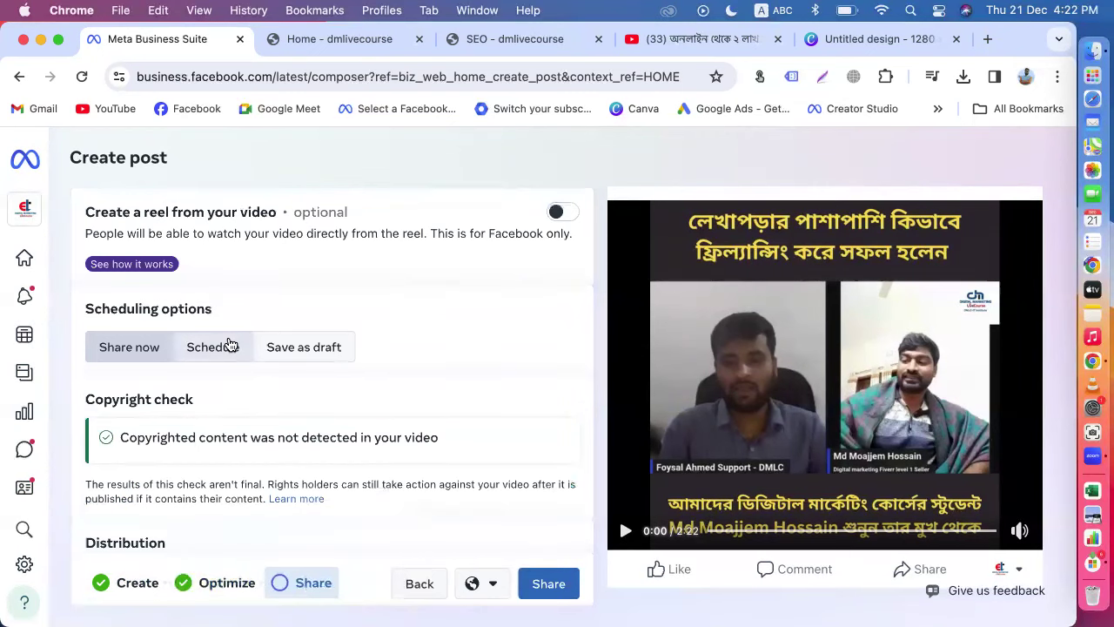
scroll(228, 346, down, 4)
scroll(256, 278, up, 2)
scroll(291, 331, down, 2)
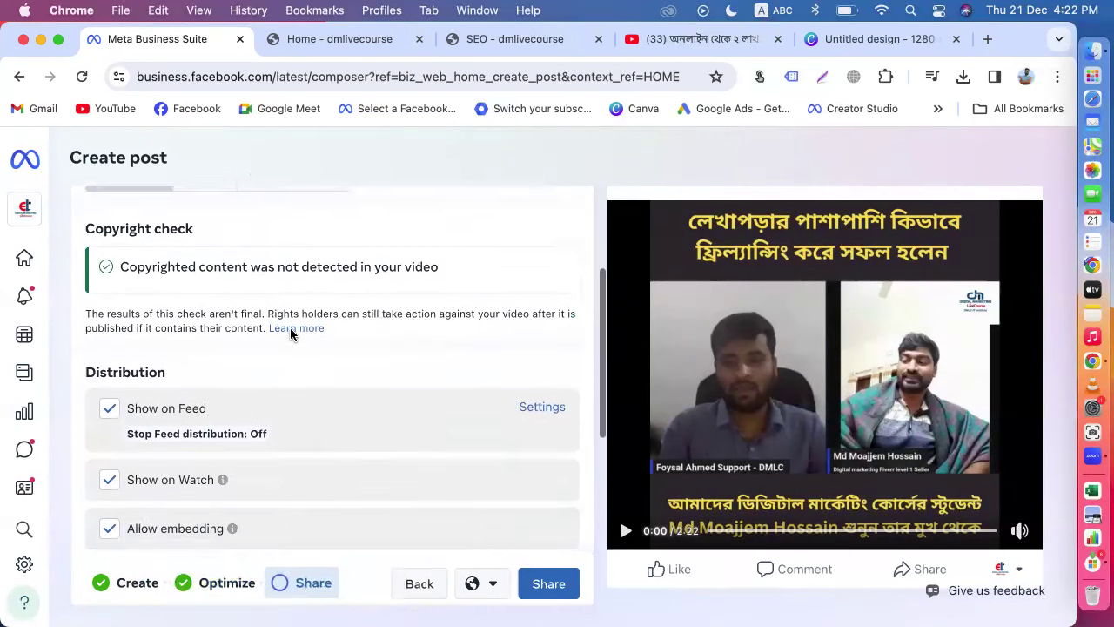
scroll(227, 357, down, 1)
scroll(199, 484, down, 3)
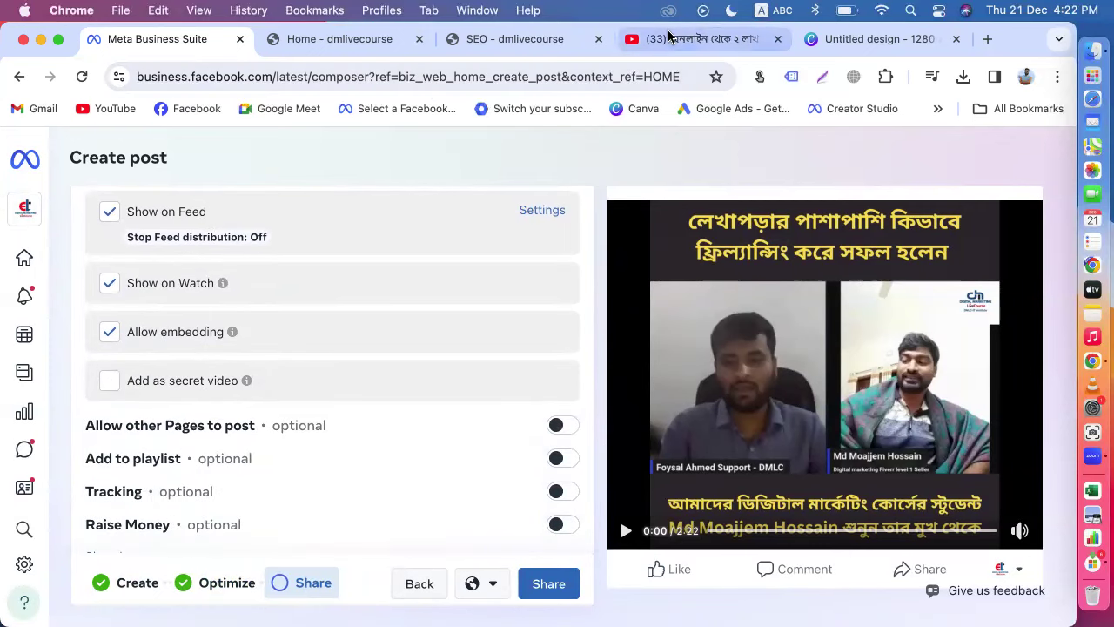
click(670, 39)
scroll(539, 342, up, 5)
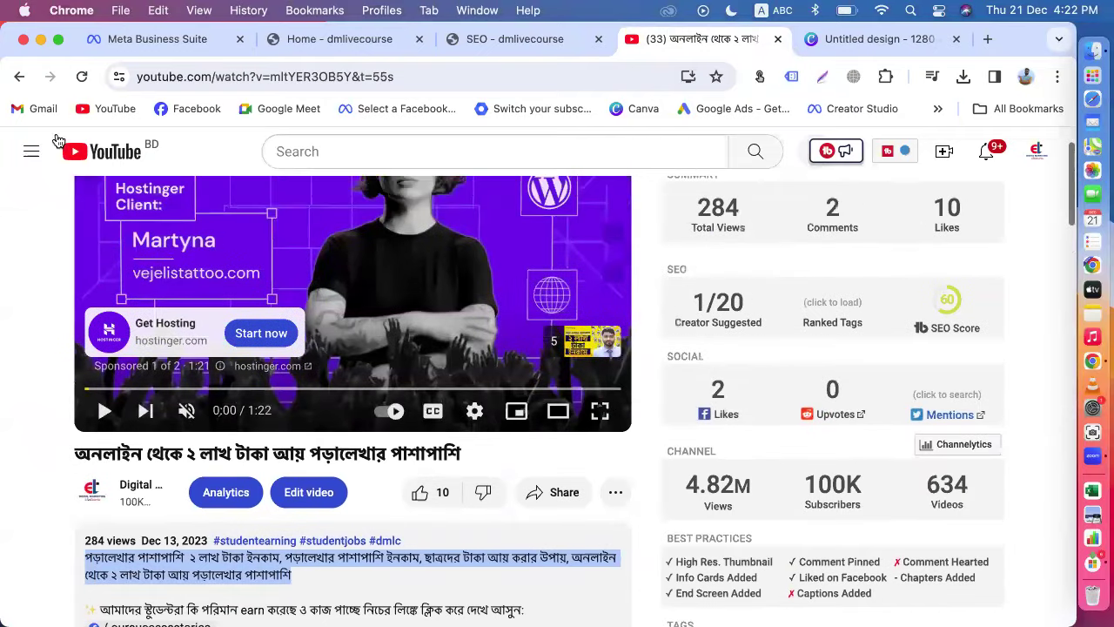
Step: Browse the YouTube channel's Playlists tab, then return to the Meta Business Suite composer
click(19, 77)
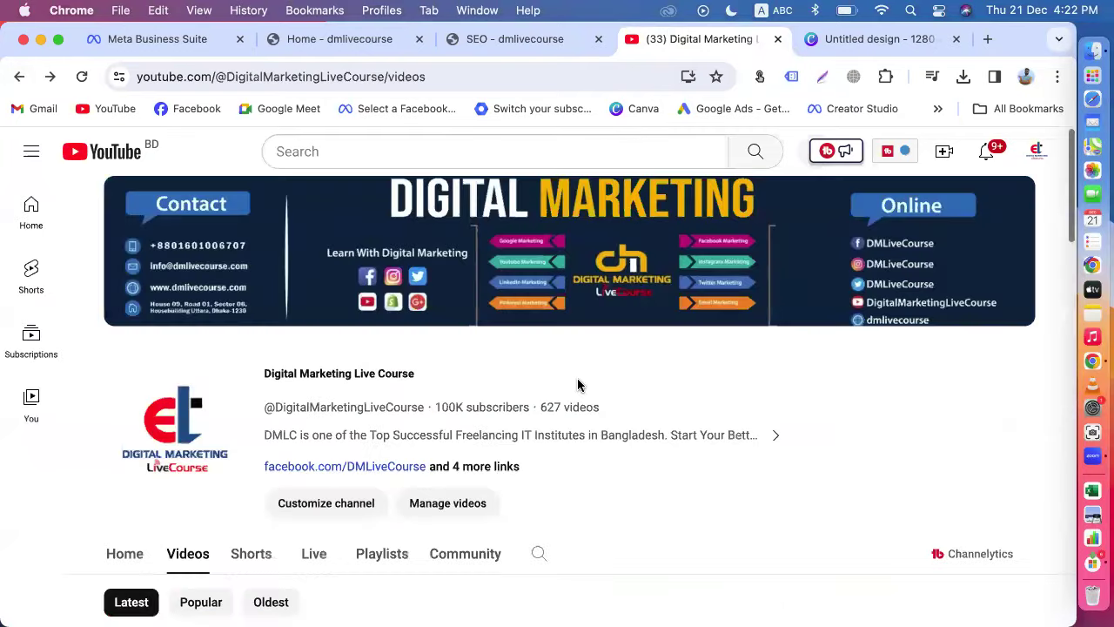
scroll(577, 385, down, 2)
click(381, 432)
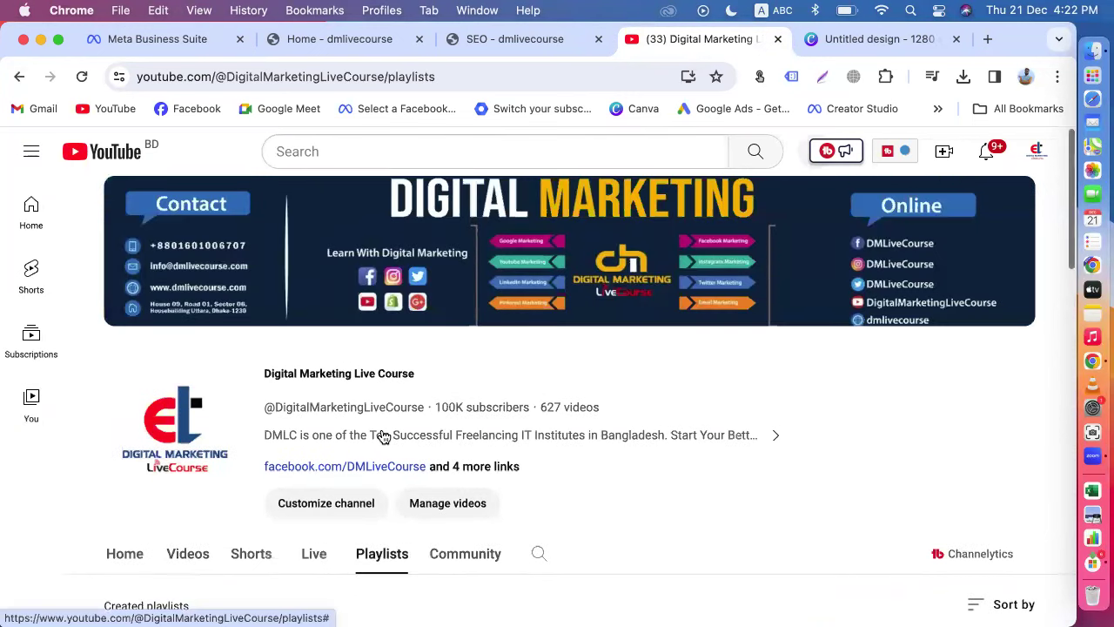
scroll(383, 435, down, 5)
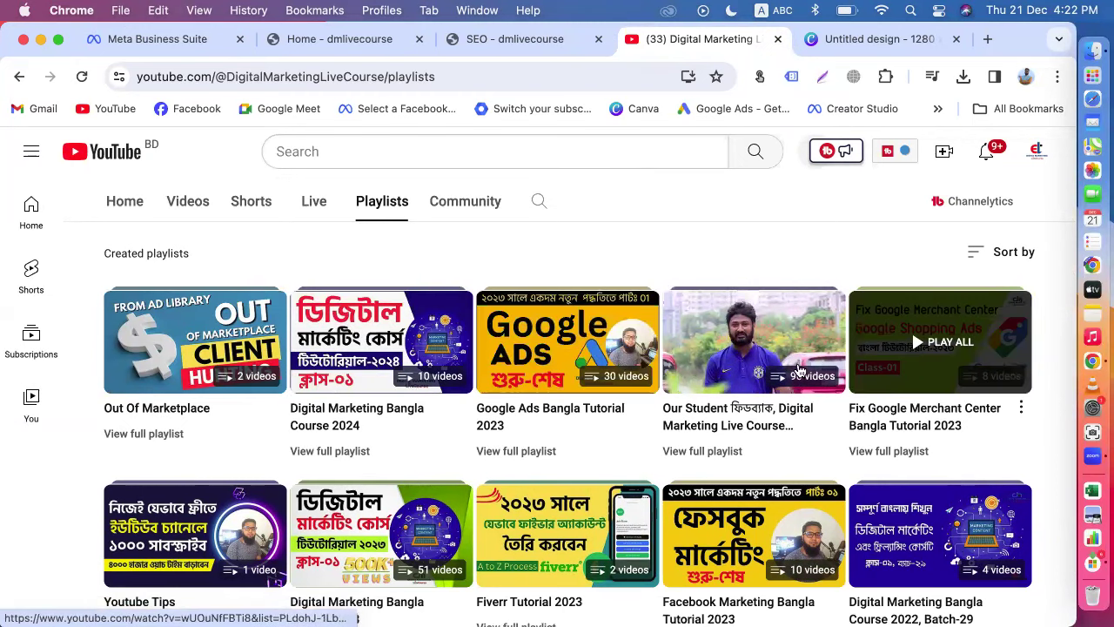
scroll(783, 366, down, 3)
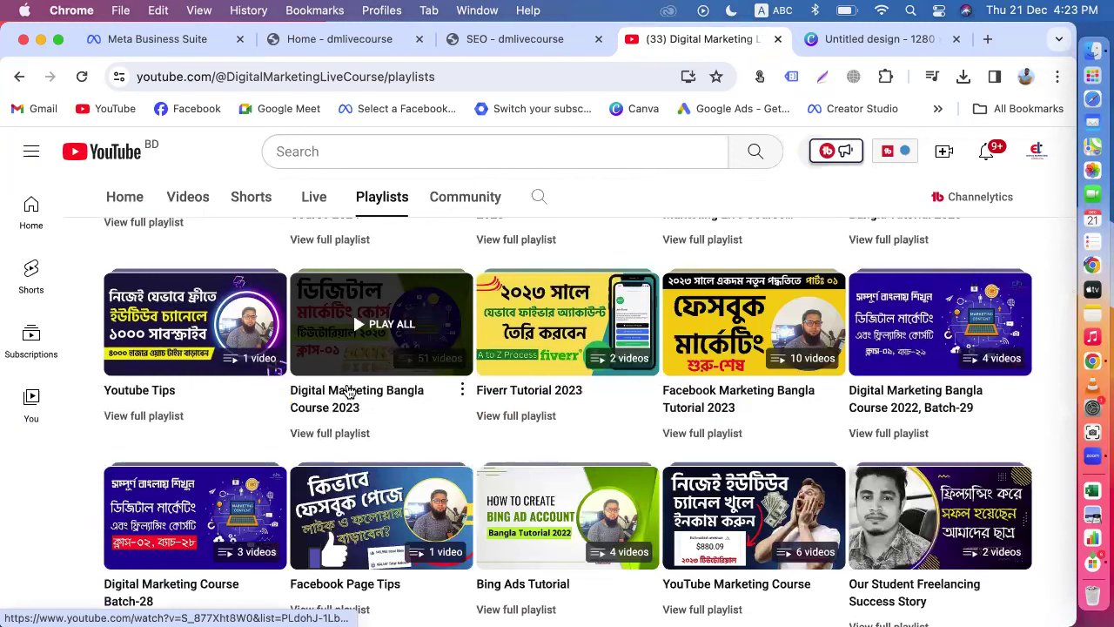
click(137, 44)
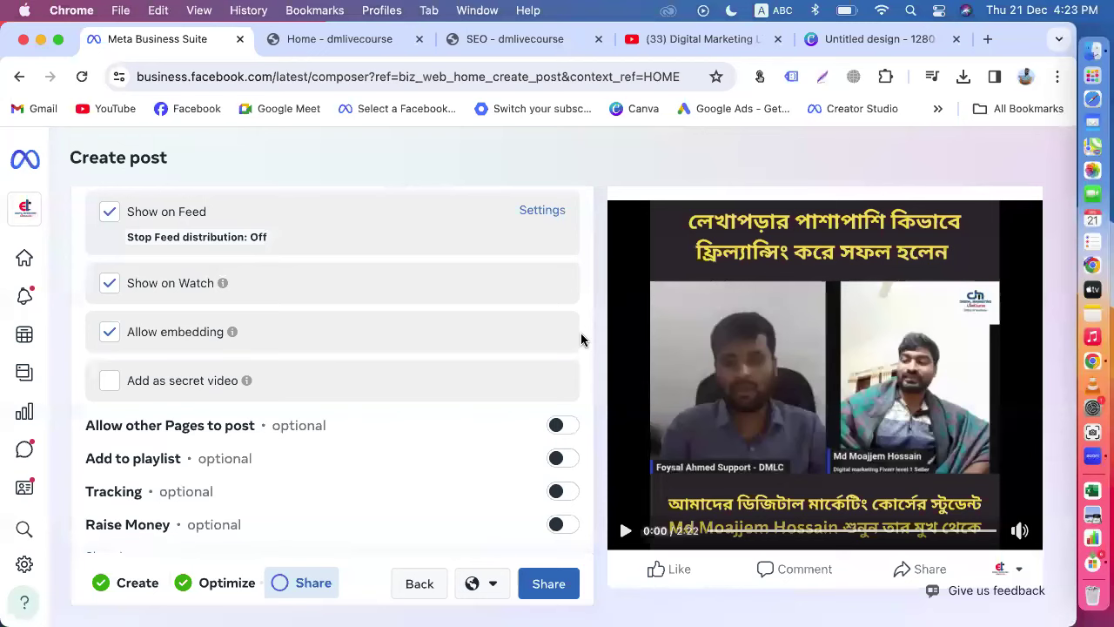
Step: Switch on Add to playlist and choose Create new playlist from the Select playlists list
scroll(580, 333, down, 2)
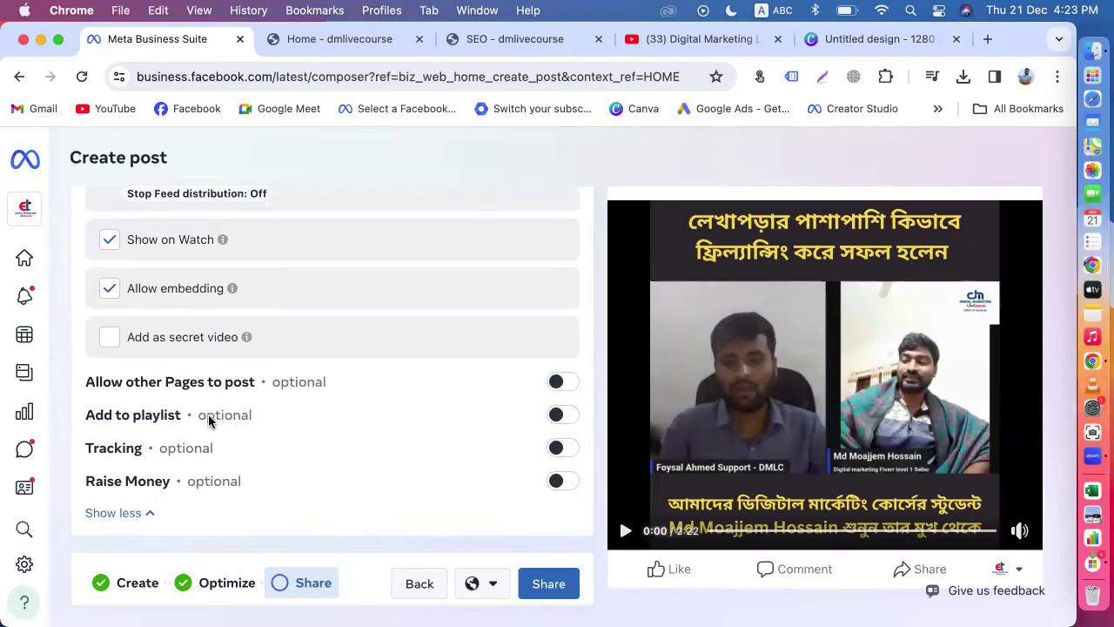
click(564, 415)
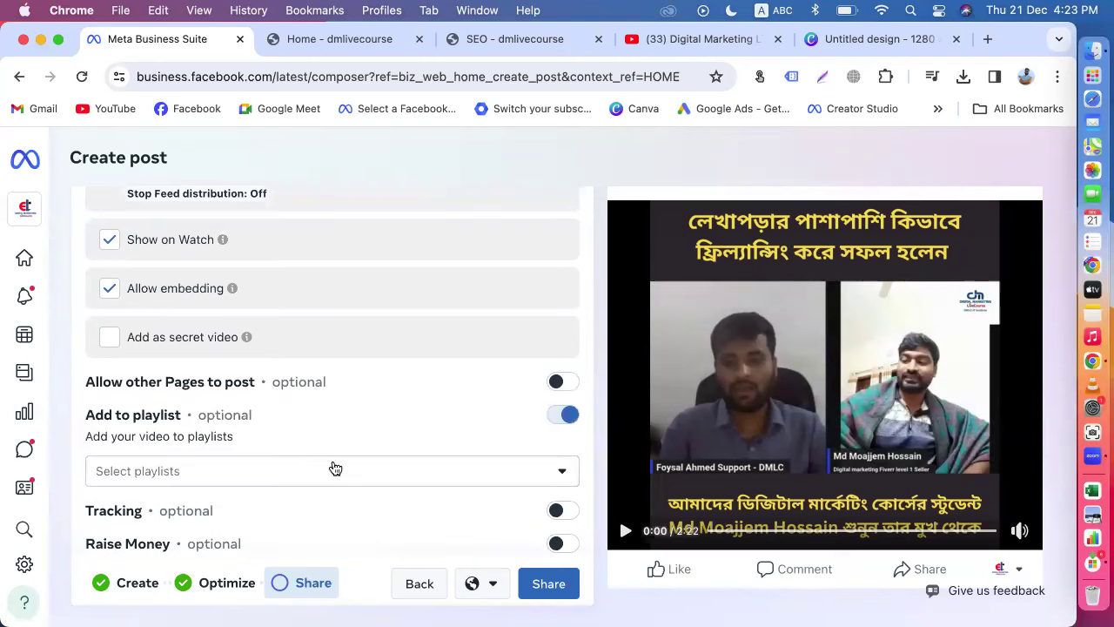
click(170, 477)
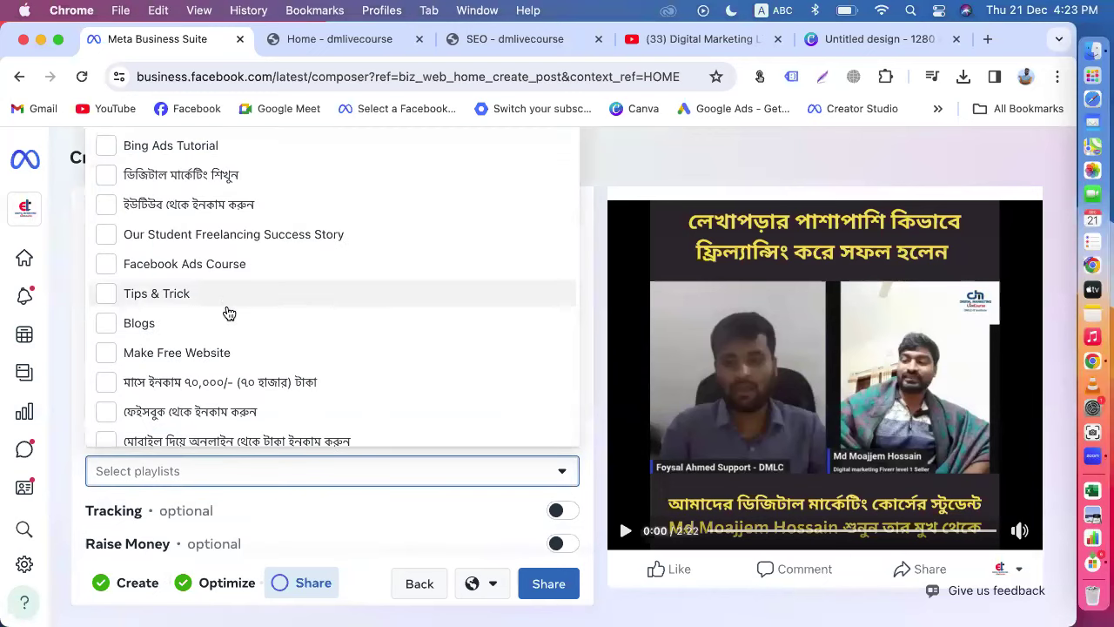
scroll(262, 322, down, 2)
scroll(261, 321, down, 5)
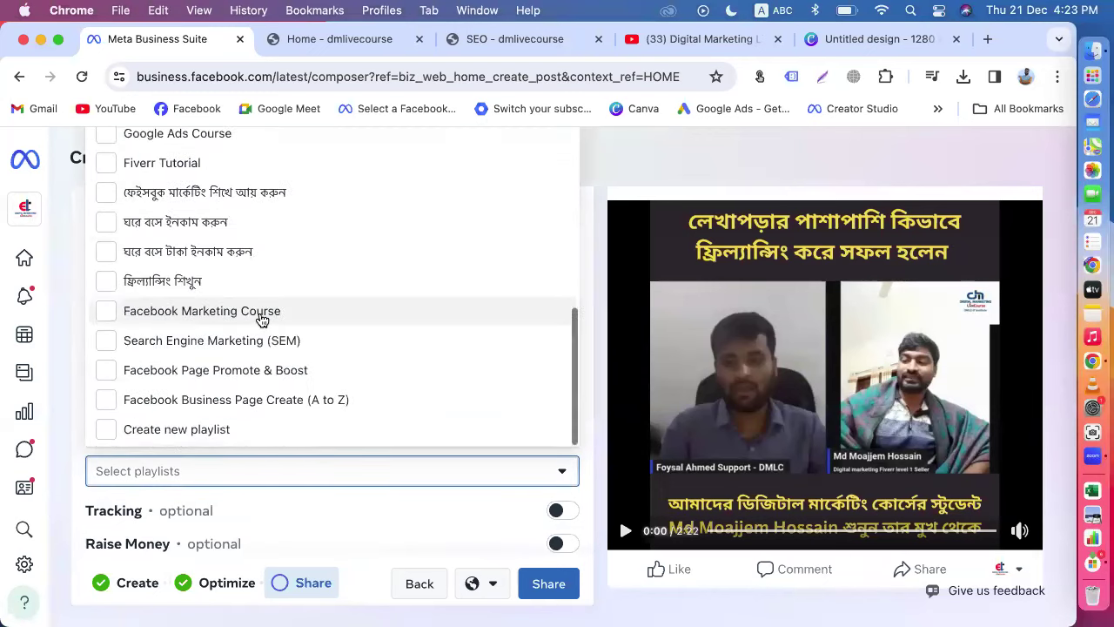
click(186, 432)
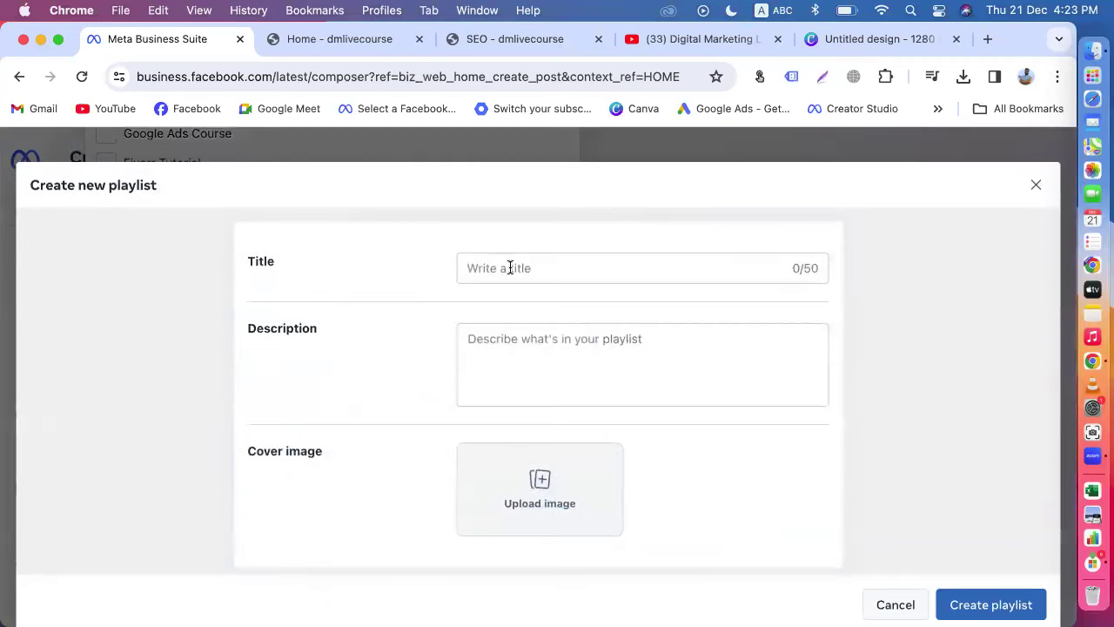
Step: Title the new playlist 'Student Earning' and create it
click(510, 268)
text(Student Earning)
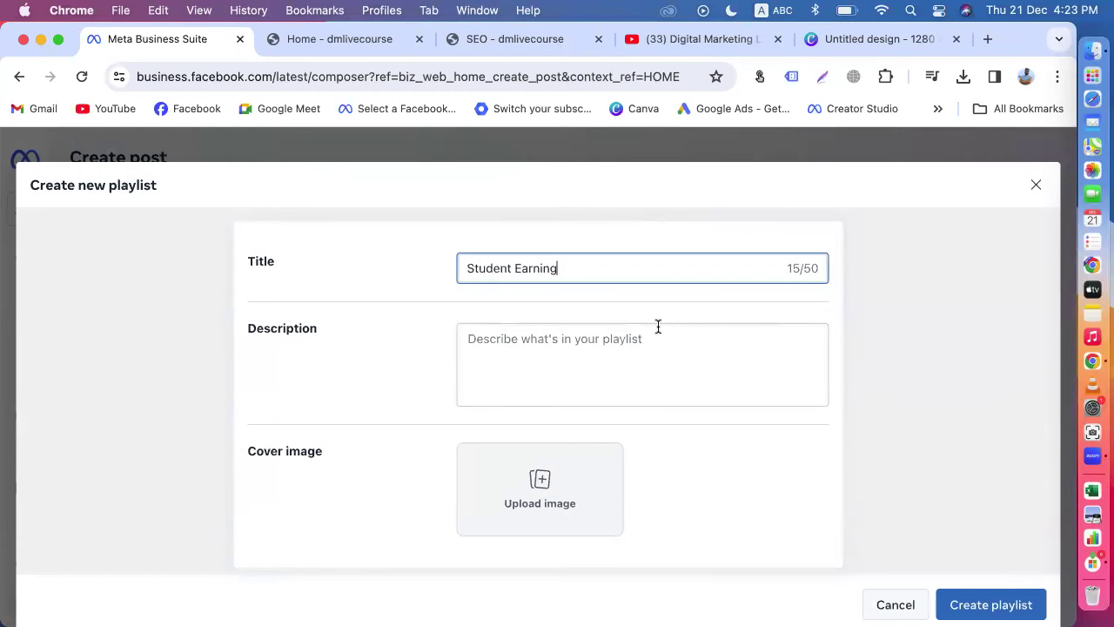
scroll(658, 326, down, 1)
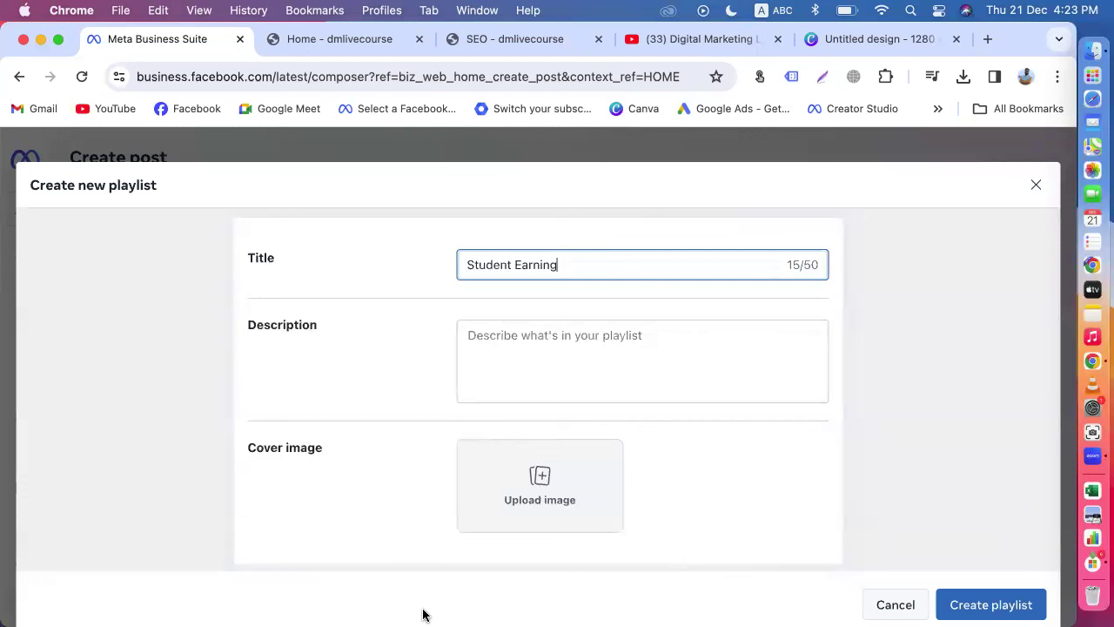
click(1010, 610)
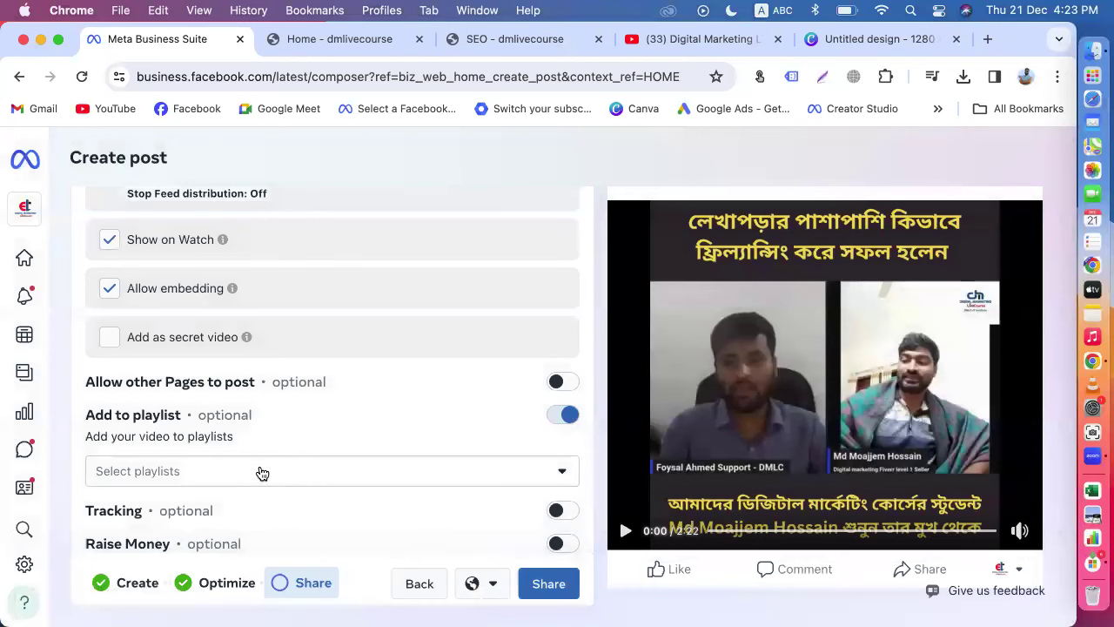
Step: Zoom the browser page out to 80% so the playlist list fits
scroll(261, 473, down, 1)
click(186, 418)
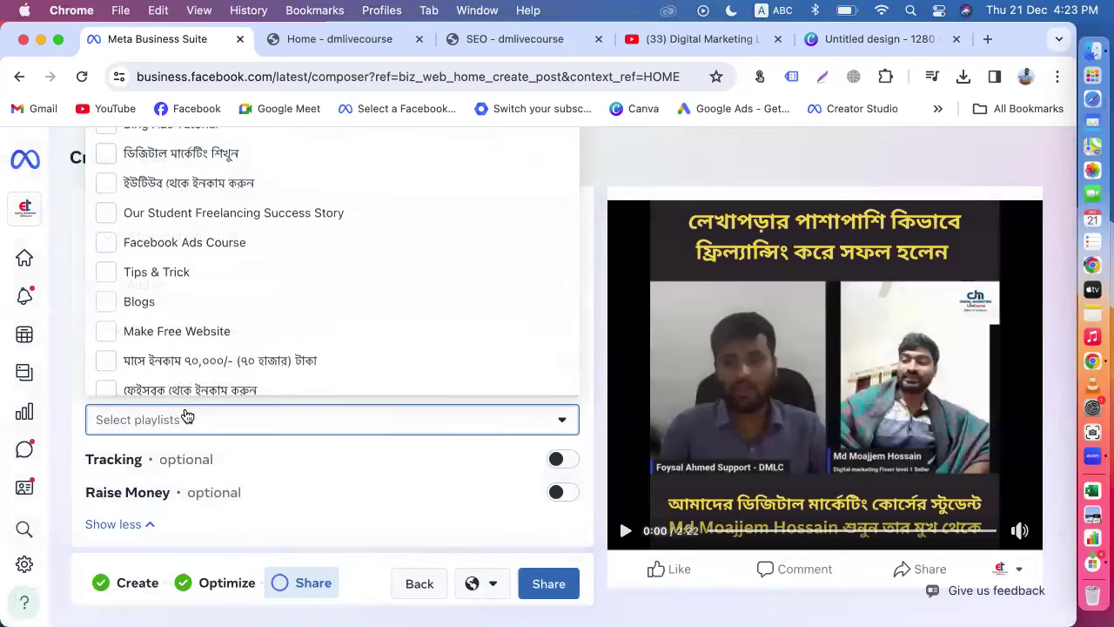
scroll(198, 286, up, 1)
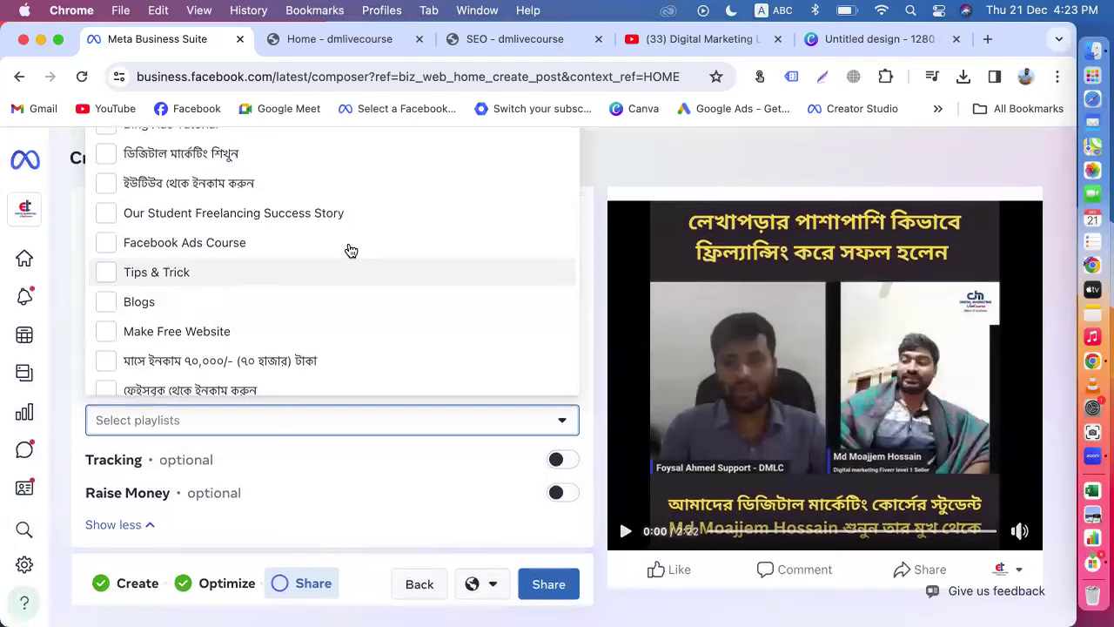
scroll(599, 258, up, 5)
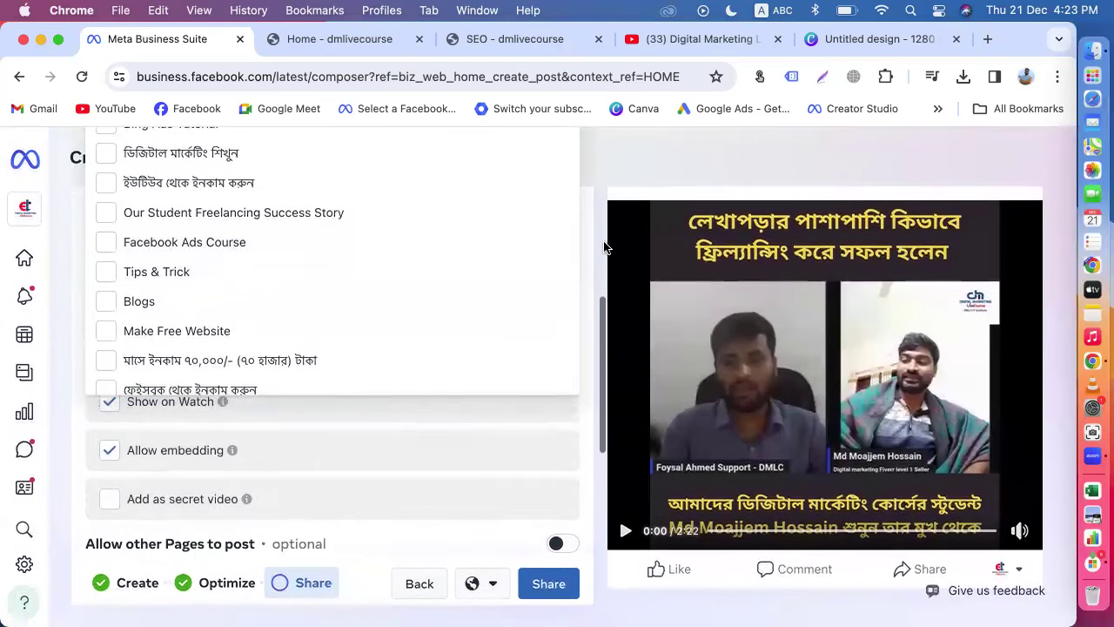
scroll(604, 244, up, 2)
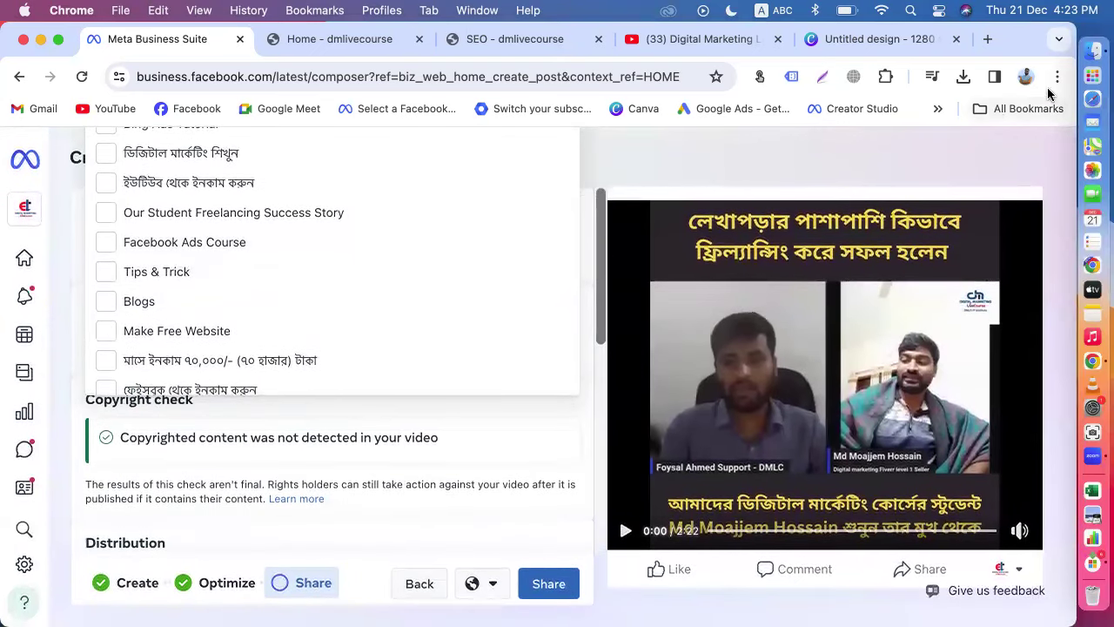
click(1056, 80)
double_click(898, 383)
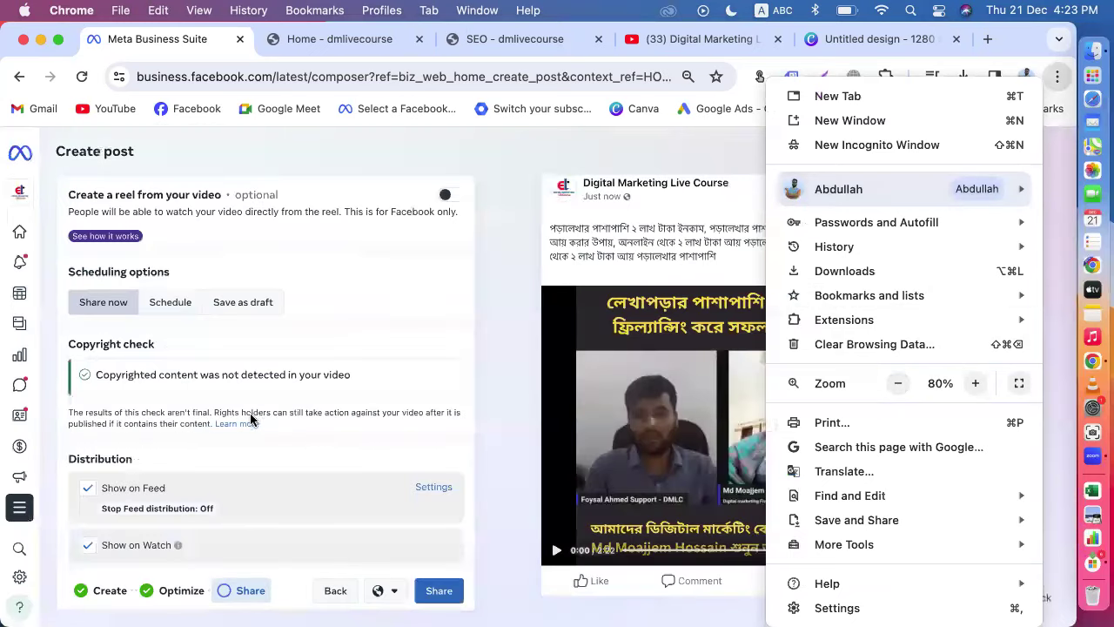
click(459, 462)
Step: Select the Student Earning playlist for the video and close the list
scroll(459, 475, down, 5)
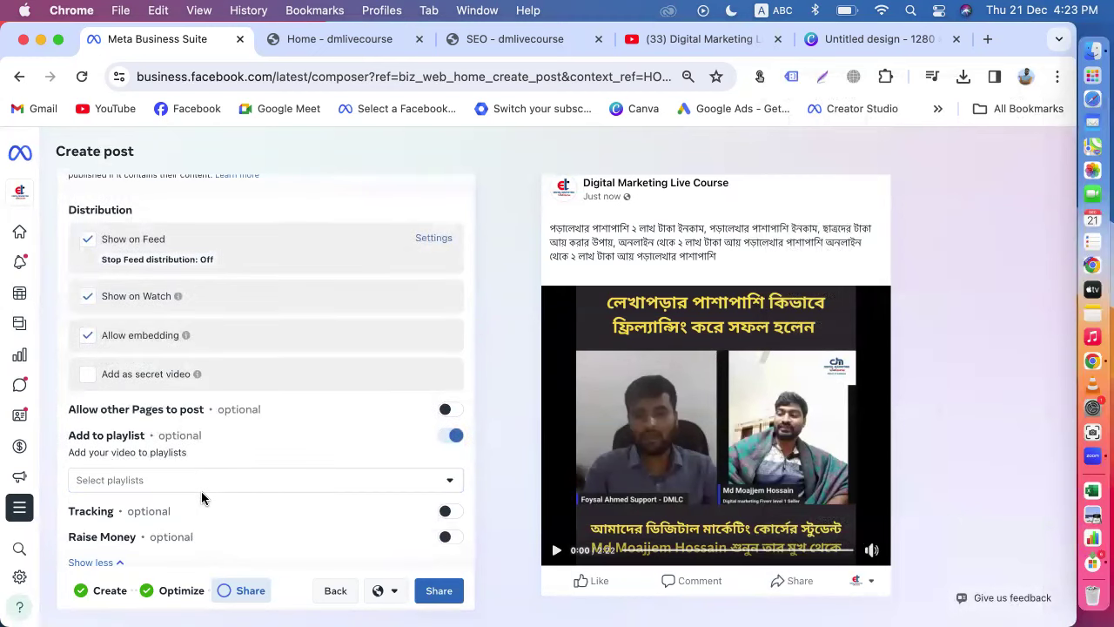
click(200, 487)
click(98, 203)
click(492, 336)
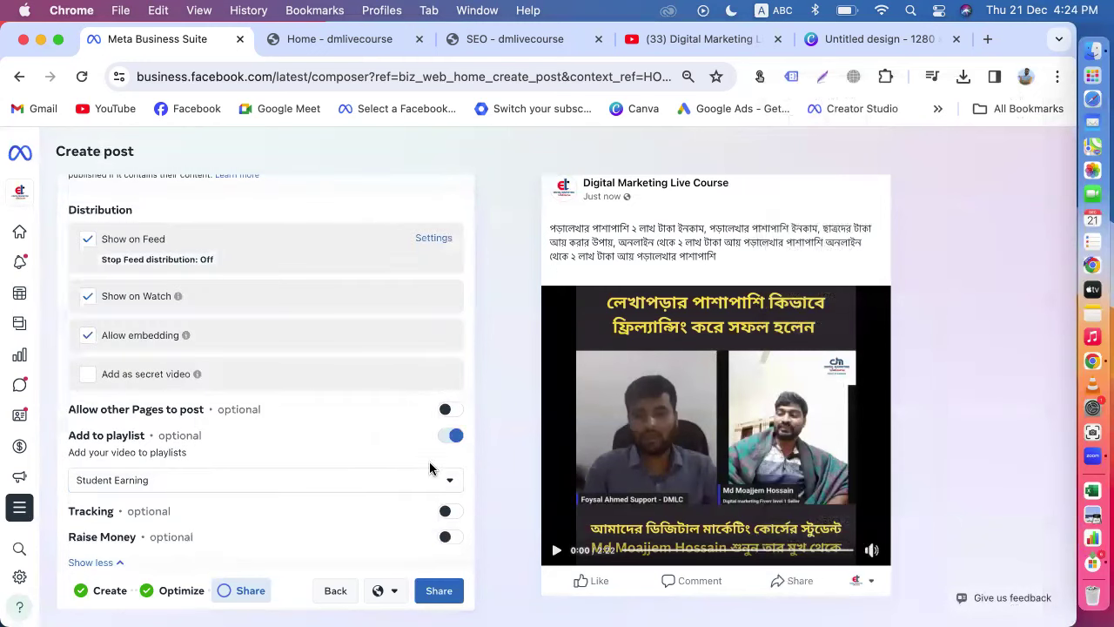
Step: Restore page zoom to 100% and review extra post options, leaving Tracking and Raise Money off
click(1056, 76)
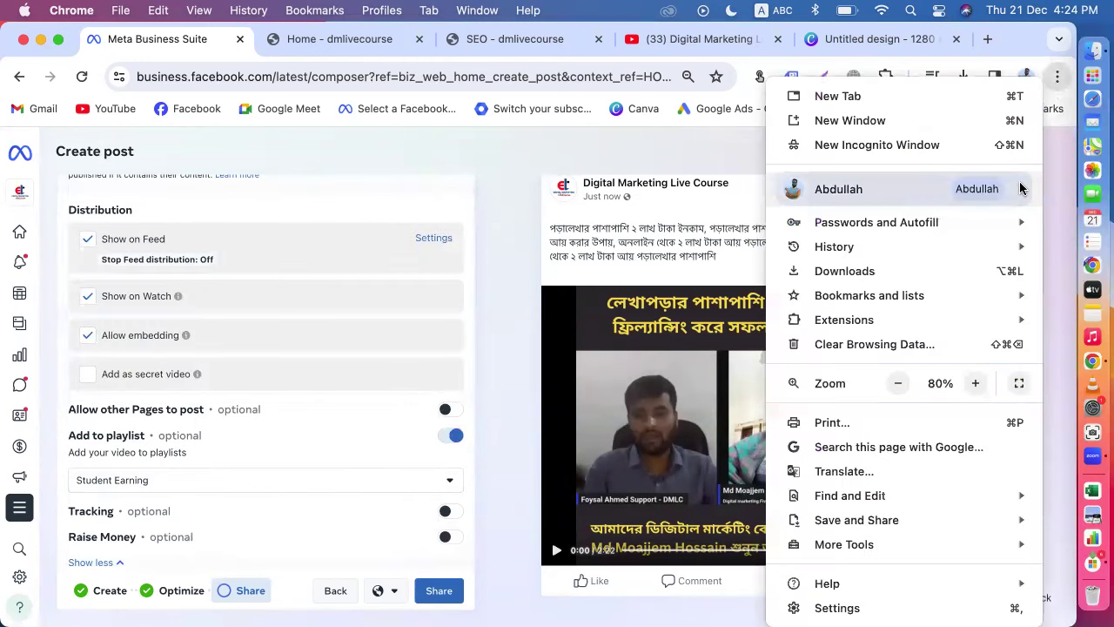
double_click(975, 383)
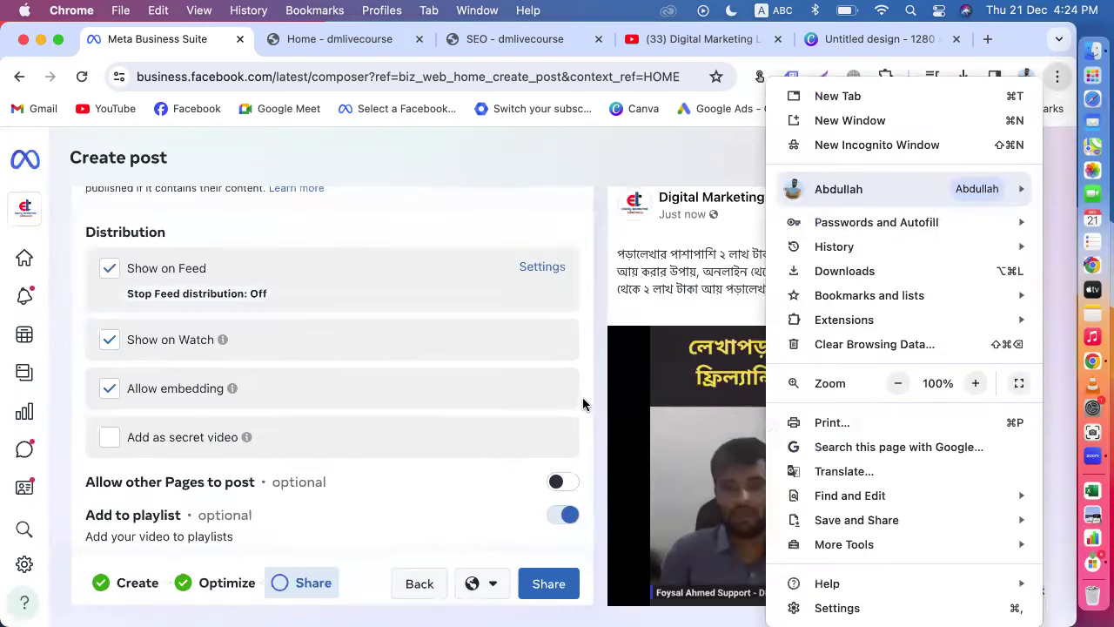
click(581, 395)
scroll(581, 395, down, 3)
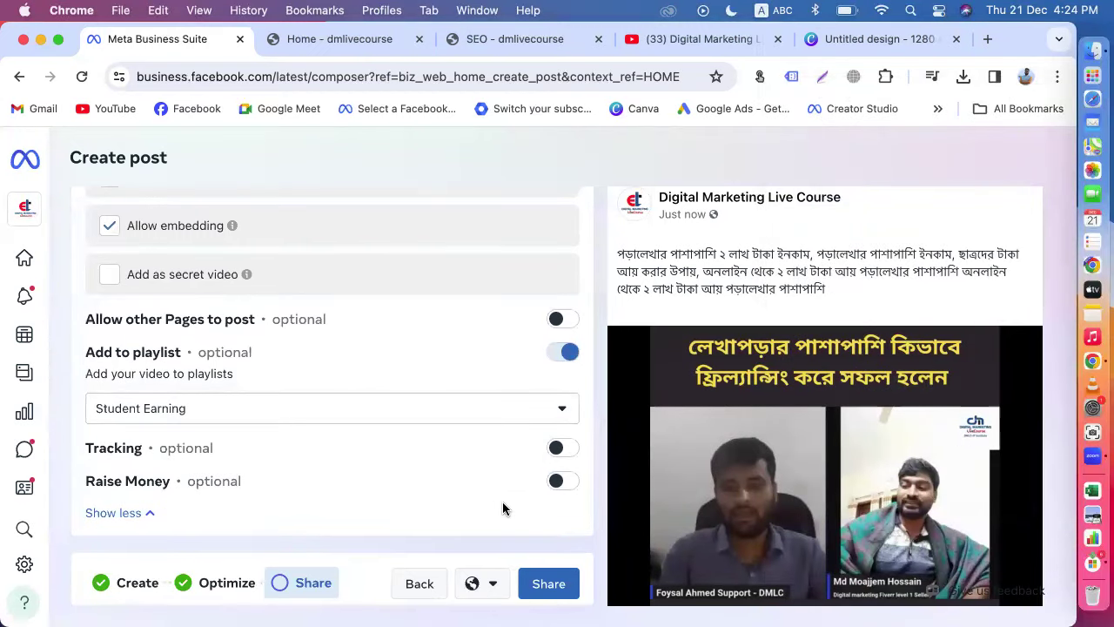
click(139, 514)
scroll(391, 399, up, 3)
scroll(391, 404, down, 3)
click(139, 512)
scroll(139, 509, down, 4)
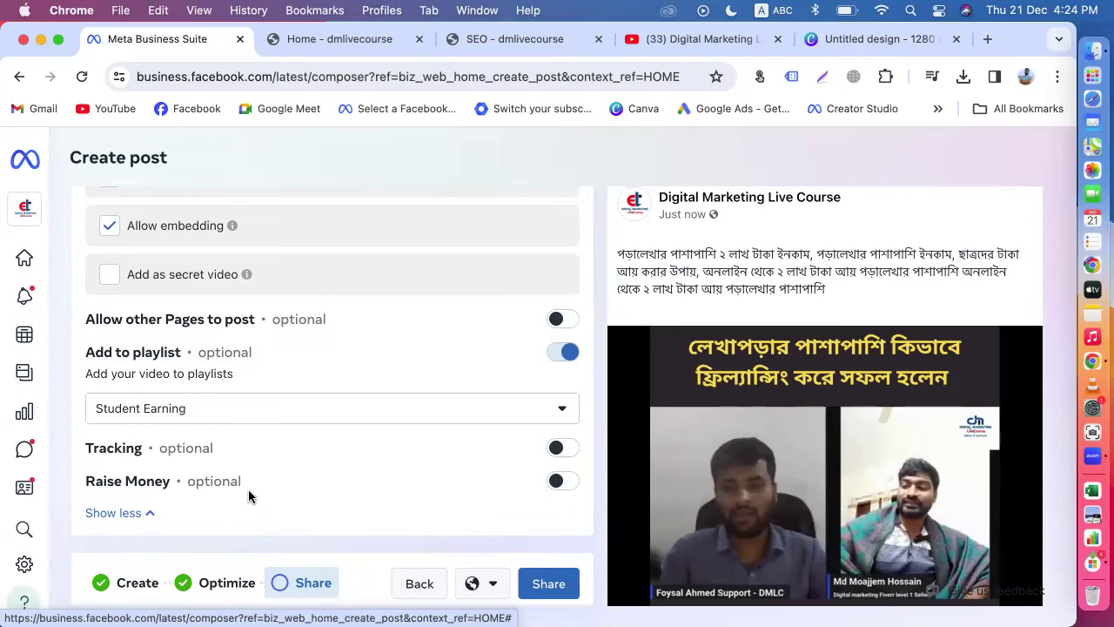
scroll(260, 488, up, 2)
scroll(269, 399, up, 8)
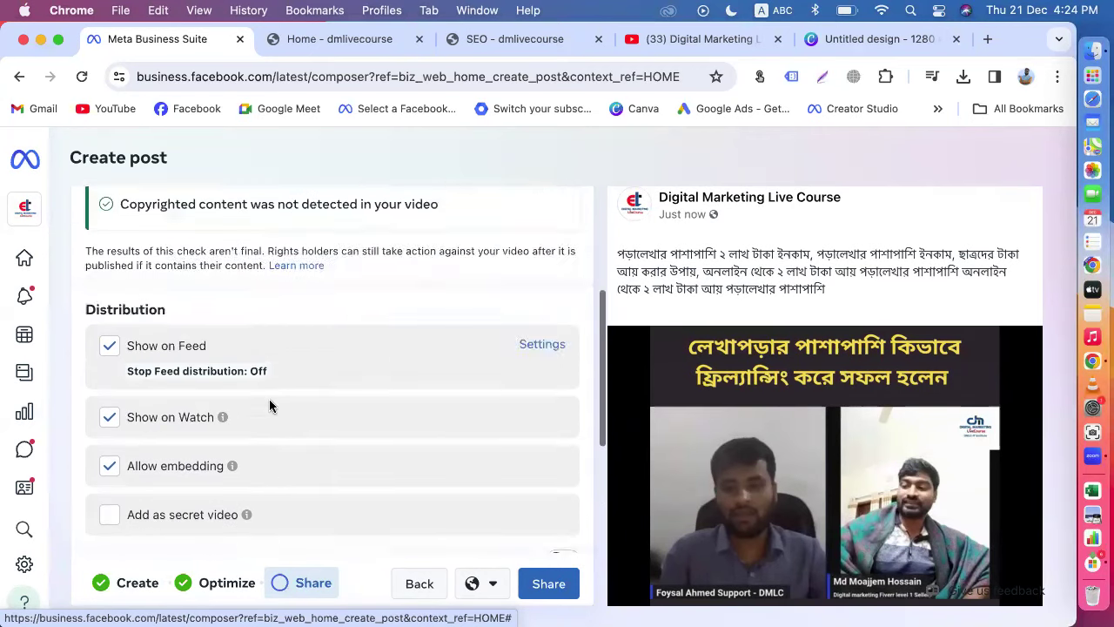
scroll(464, 393, down, 10)
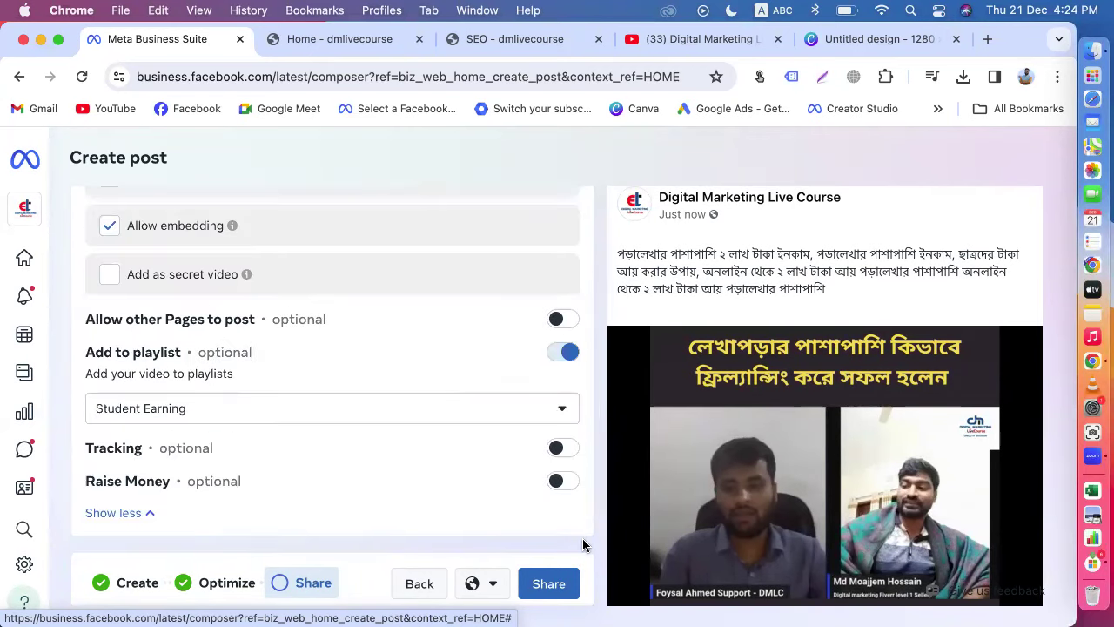
Step: Share the video post and confirm the processing notice with Done
click(550, 584)
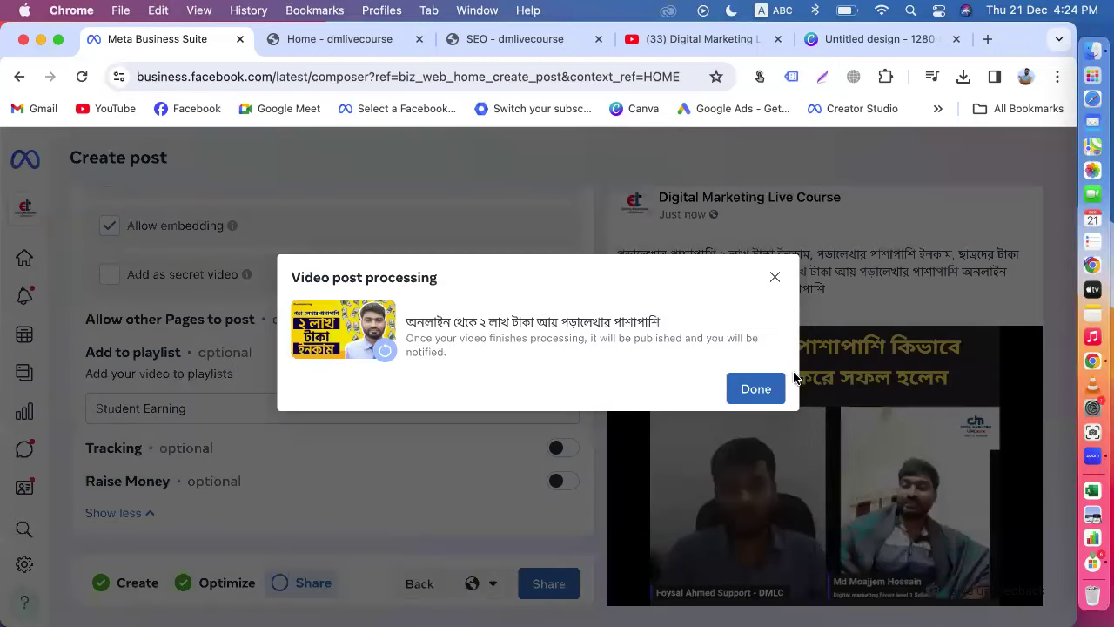
click(775, 389)
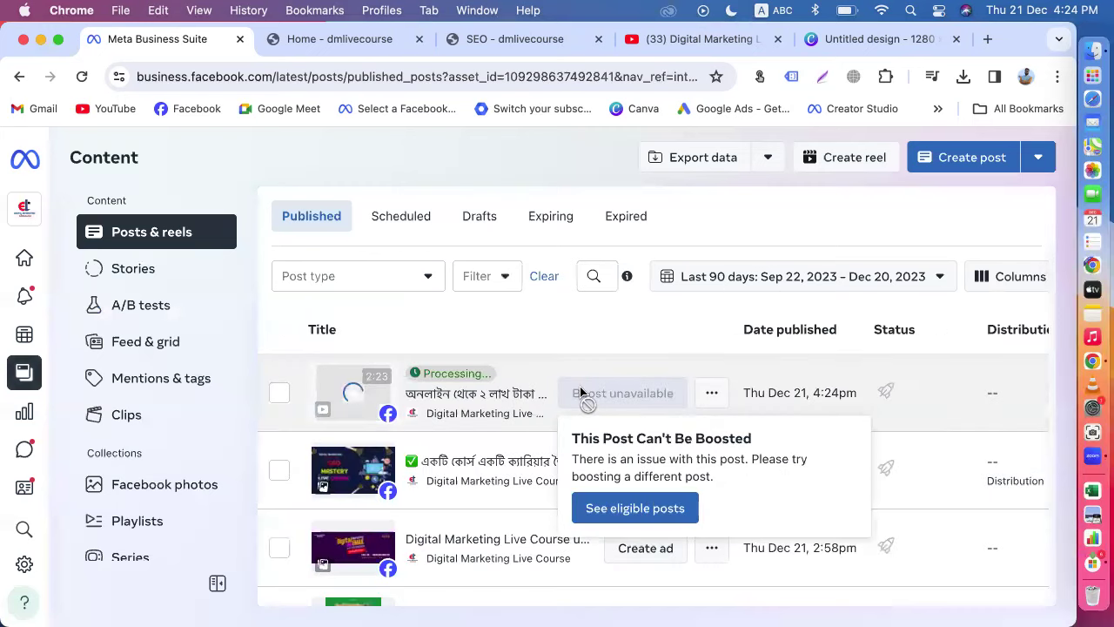
Step: Reload the published posts, then load Facebook from the bookmark in the dmlivecourse tab
click(80, 76)
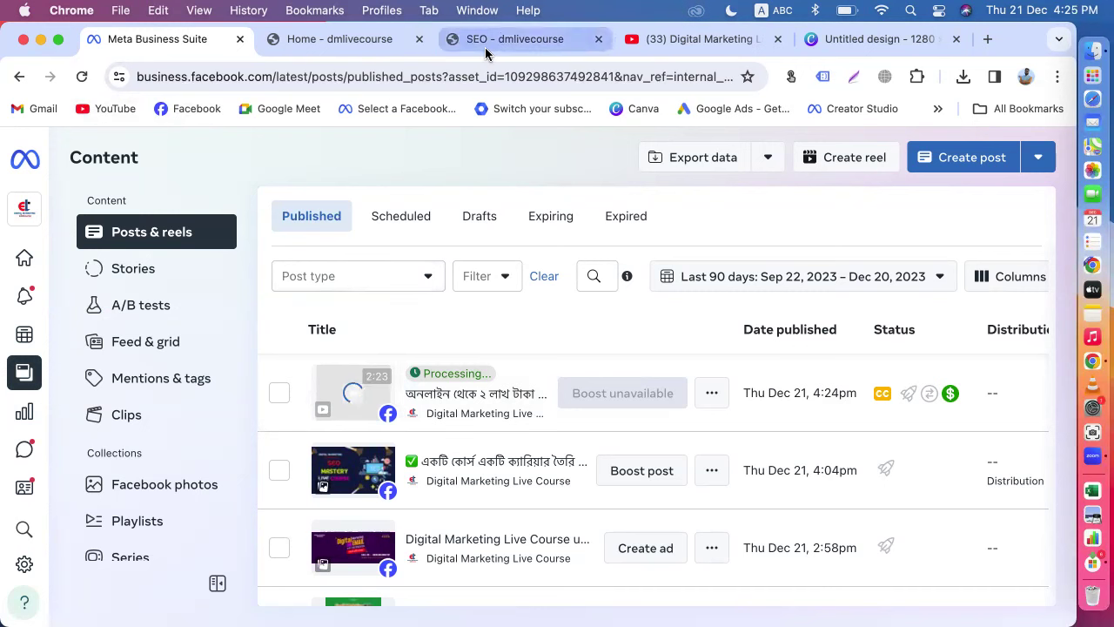
click(298, 39)
click(195, 108)
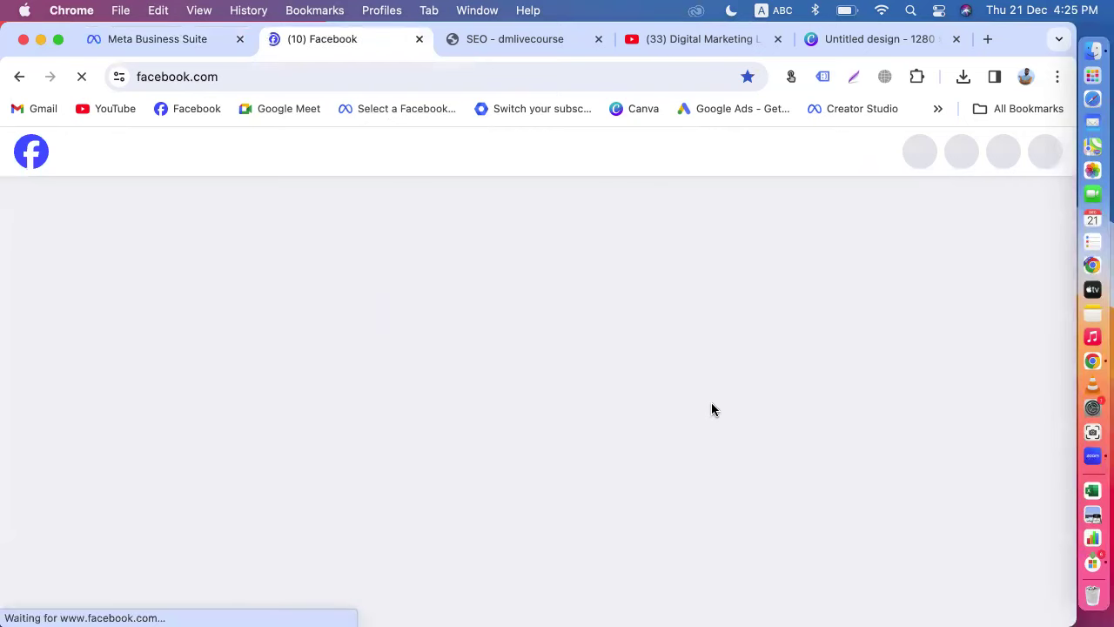
Step: Browse the Digital Marketing Live Course Facebook page, then return to Business Suite's published posts
click(113, 216)
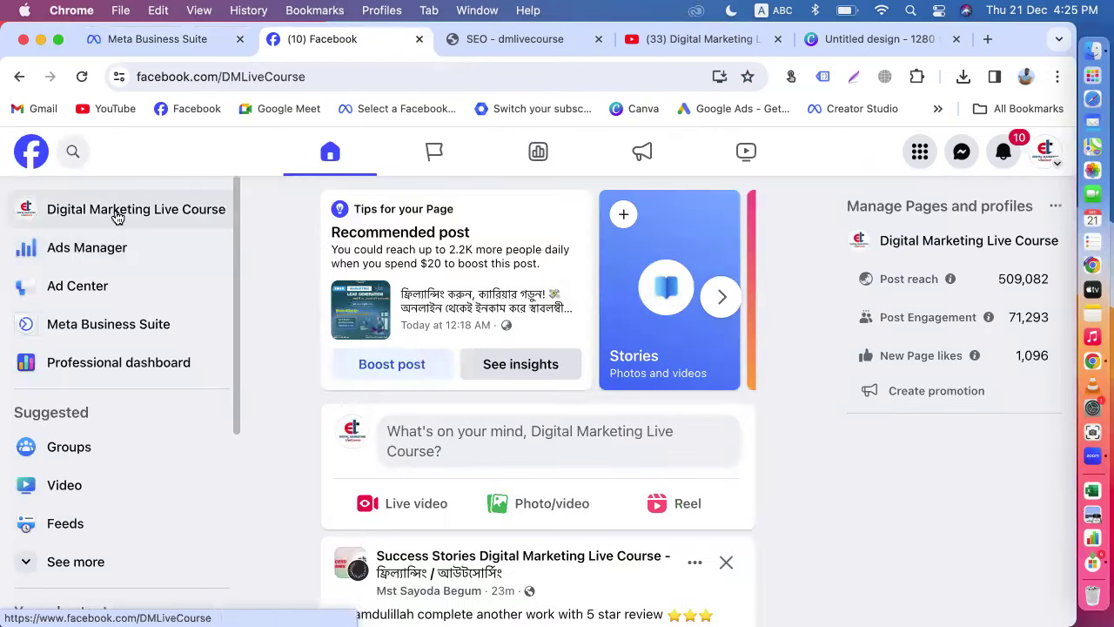
scroll(779, 435, down, 15)
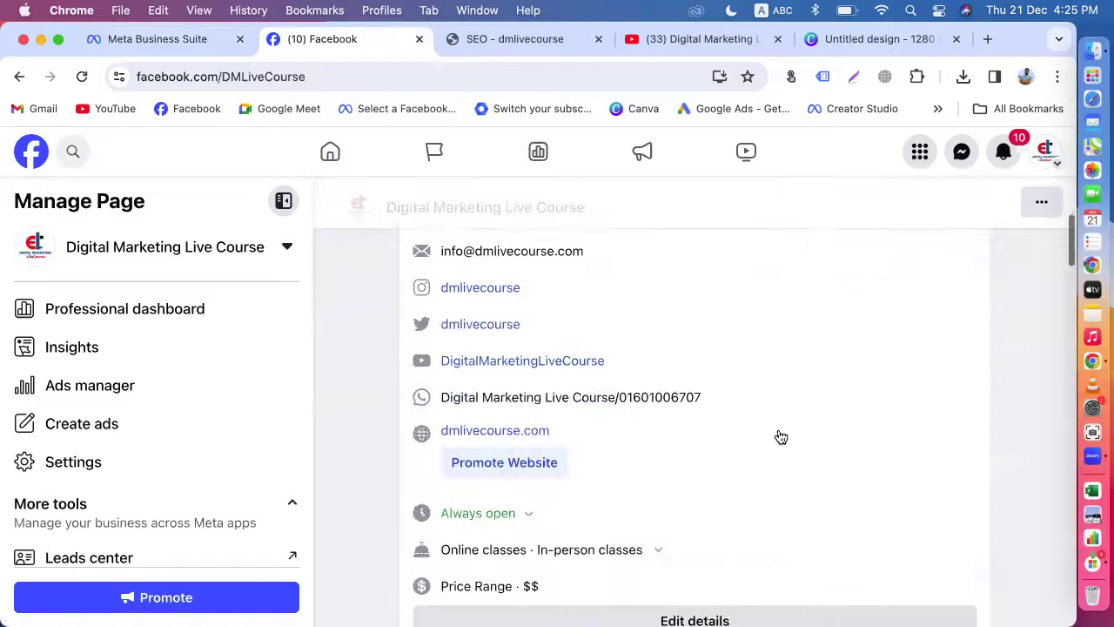
scroll(780, 437, down, 15)
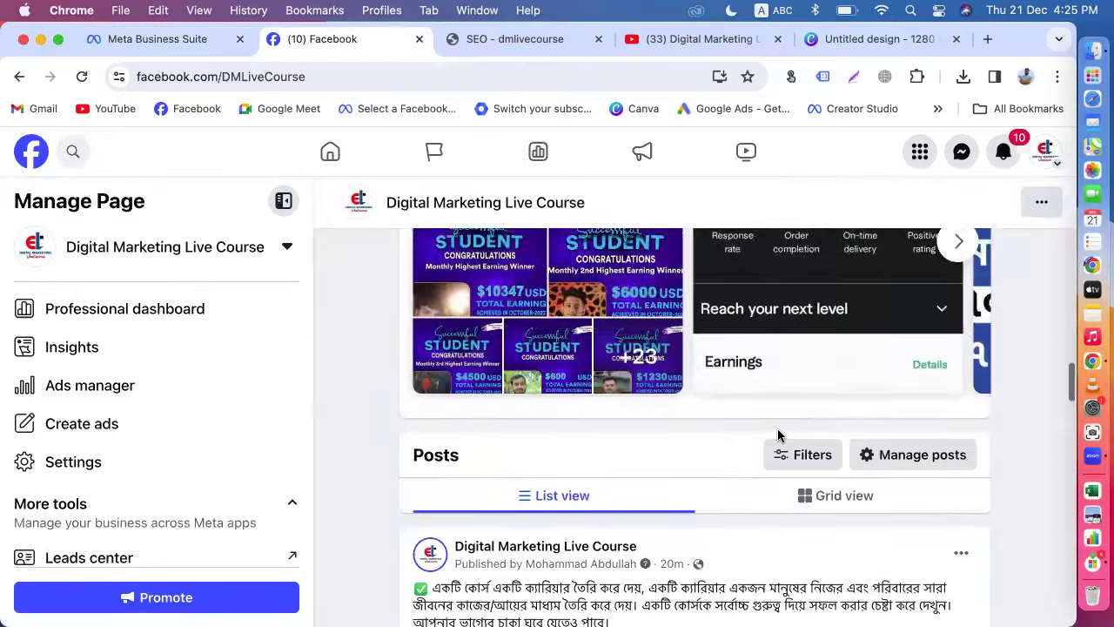
scroll(781, 437, up, 1)
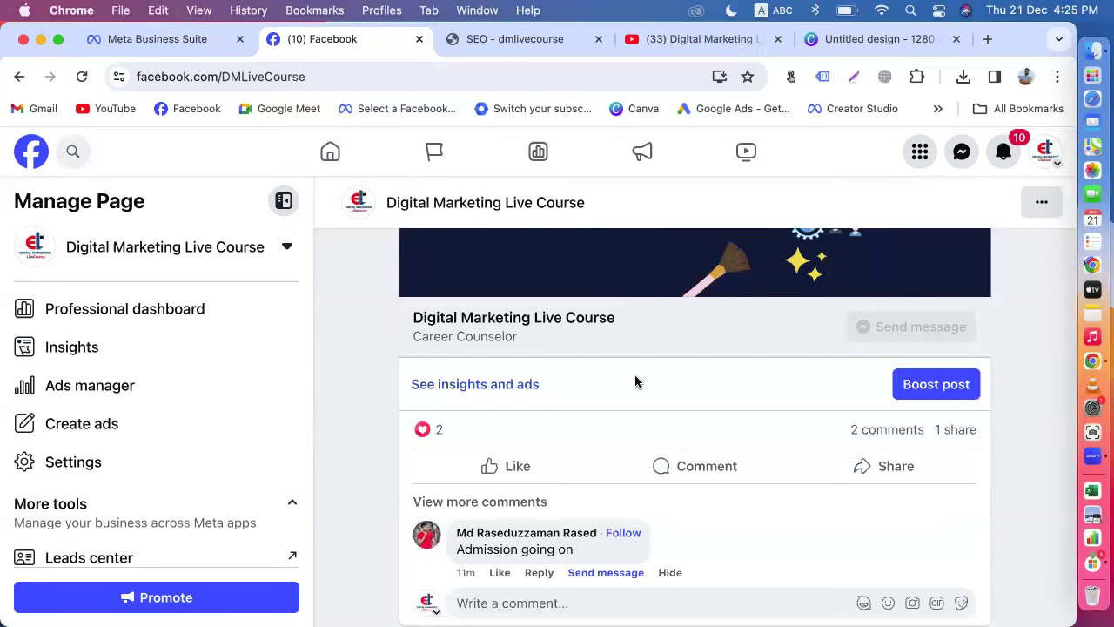
scroll(635, 381, up, 10)
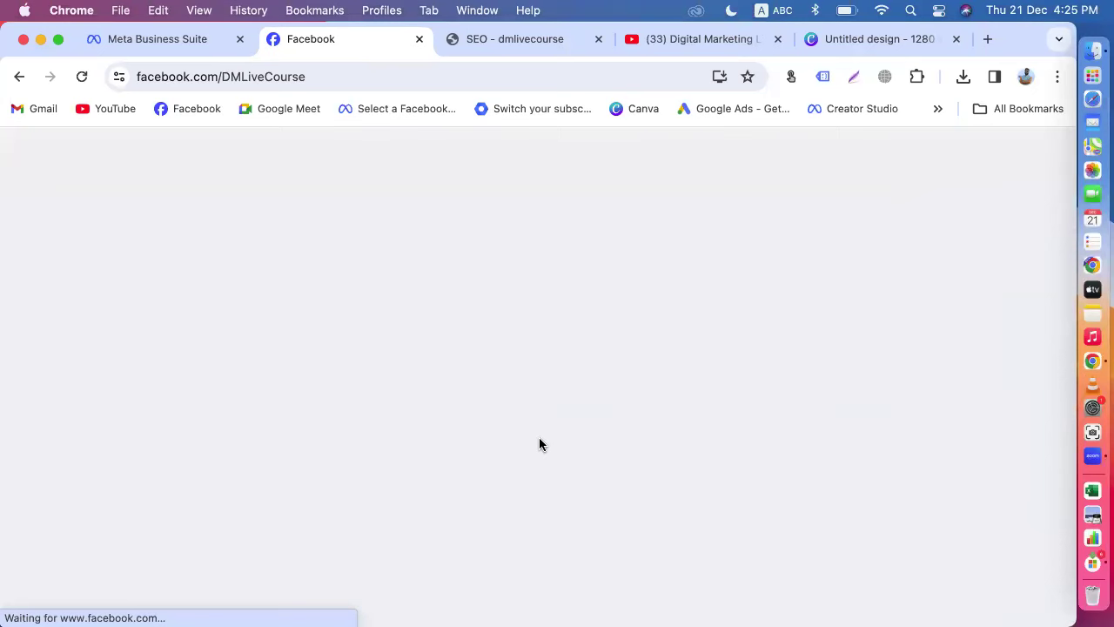
scroll(539, 443, down, 3)
scroll(540, 445, down, 1)
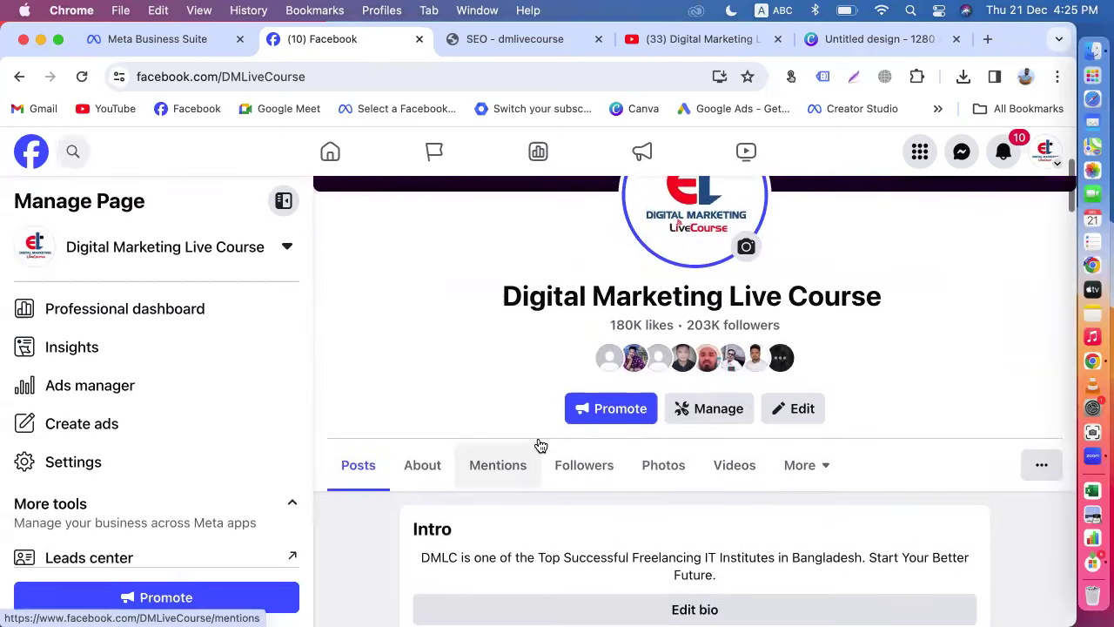
click(128, 47)
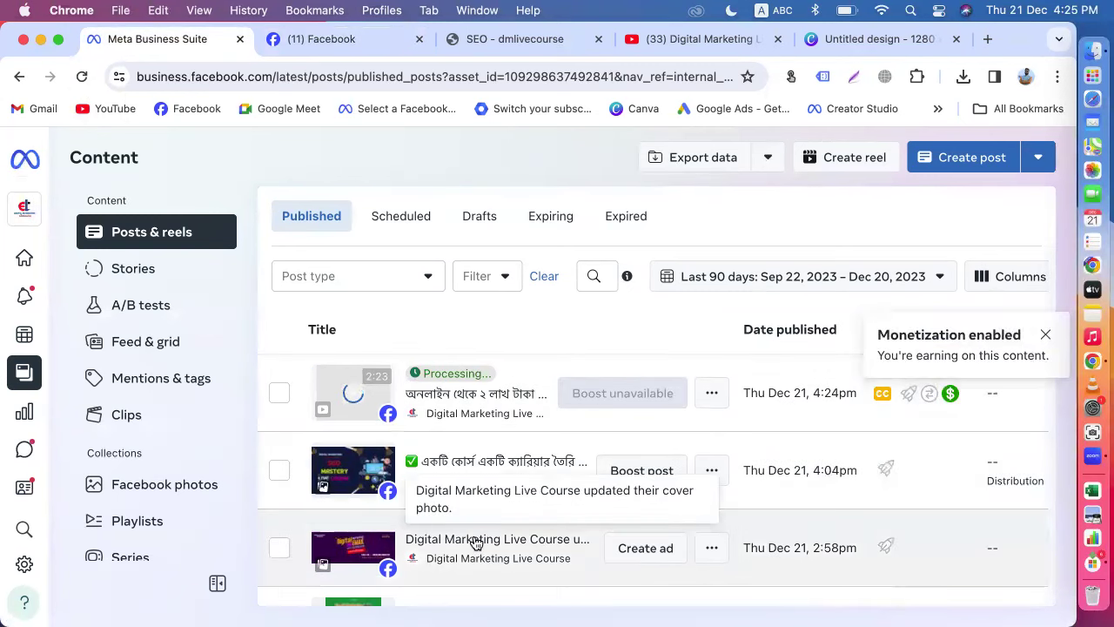
Step: Reload published posts to show the video's custom thumbnail, then go back to Facebook
click(83, 80)
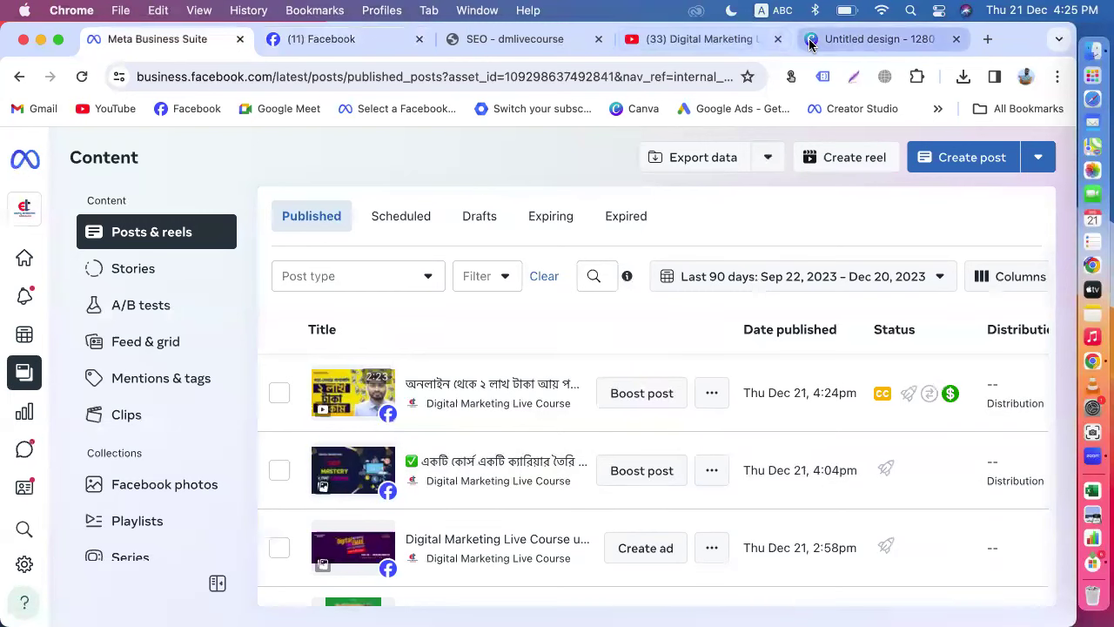
click(689, 39)
click(287, 51)
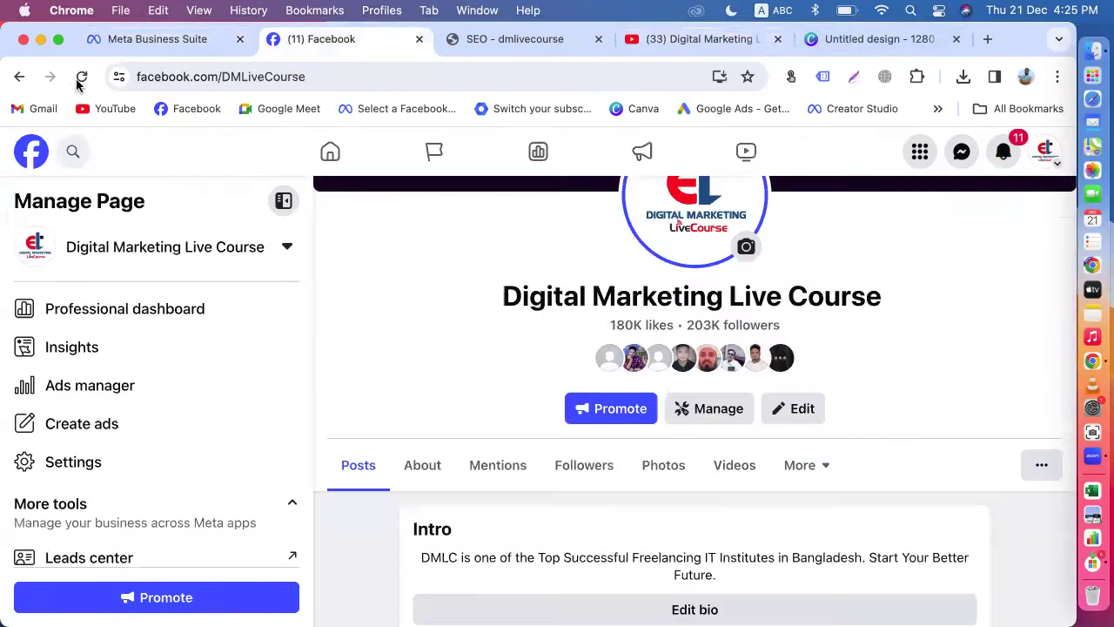
Step: Reload the Facebook page, then open the Business Suite planner calendar
click(80, 78)
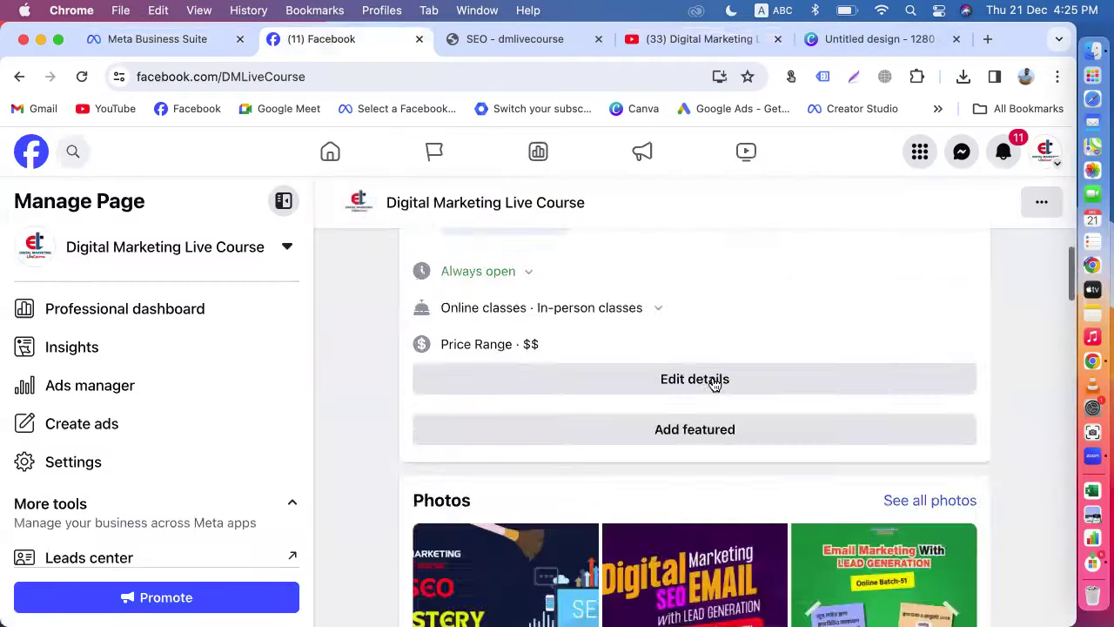
scroll(714, 384, down, 20)
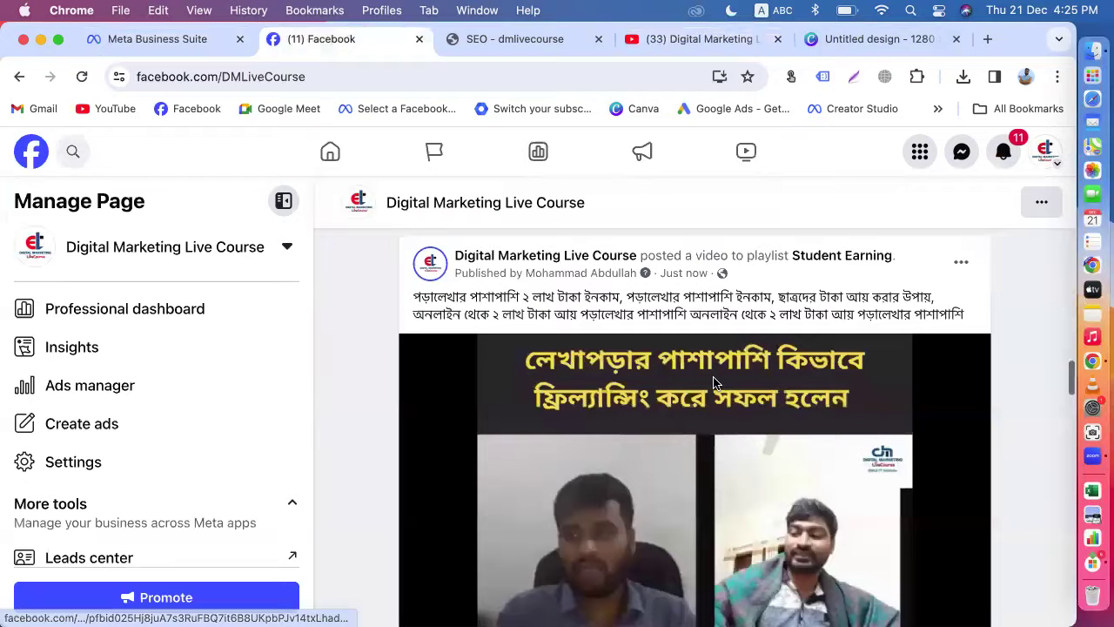
scroll(713, 383, down, 5)
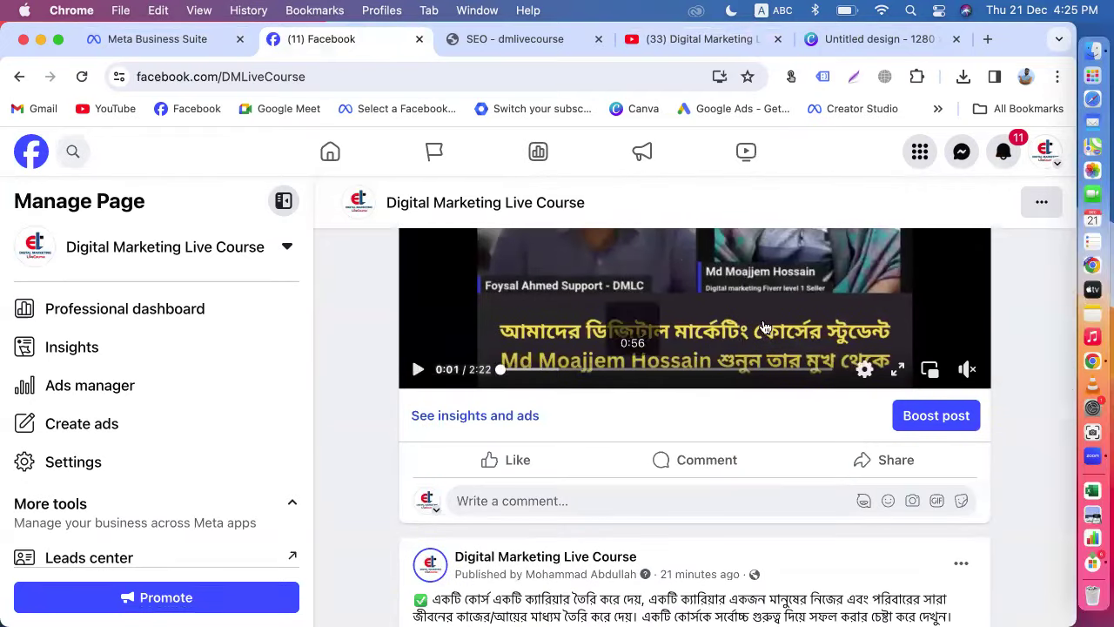
scroll(764, 328, up, 5)
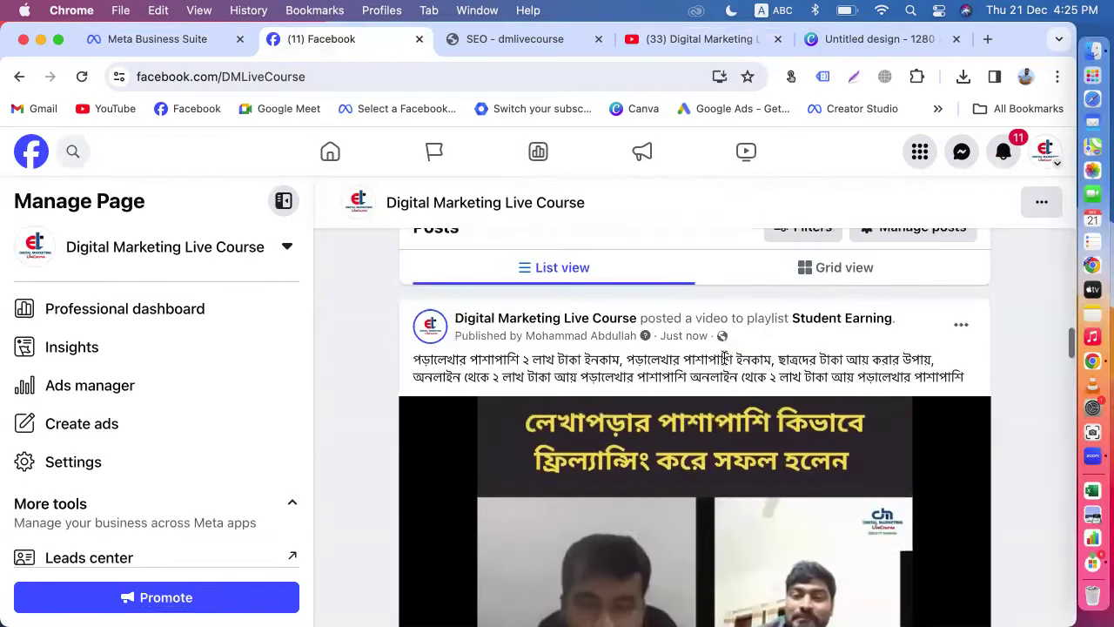
click(137, 38)
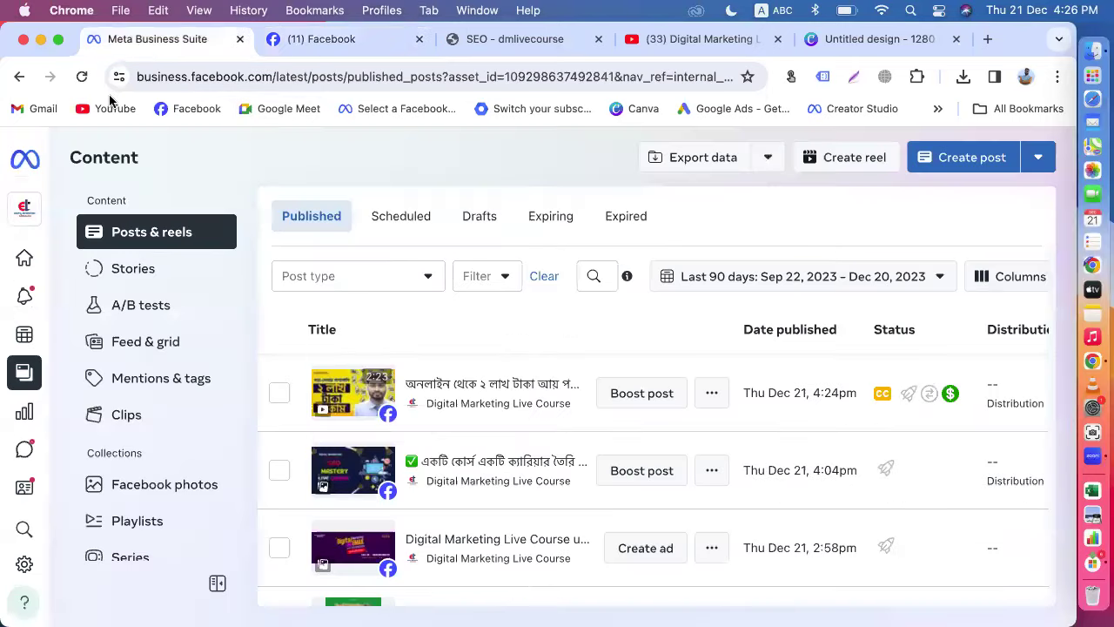
click(65, 340)
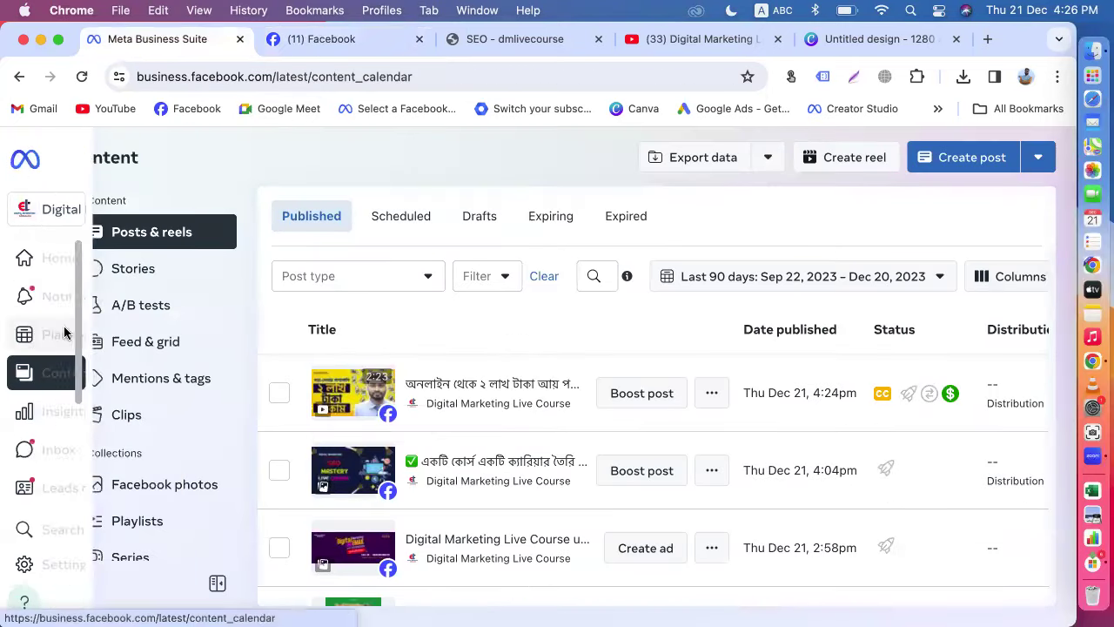
Step: View the new Student Earning video on Facebook in the full viewer, then return to the Planner
click(313, 39)
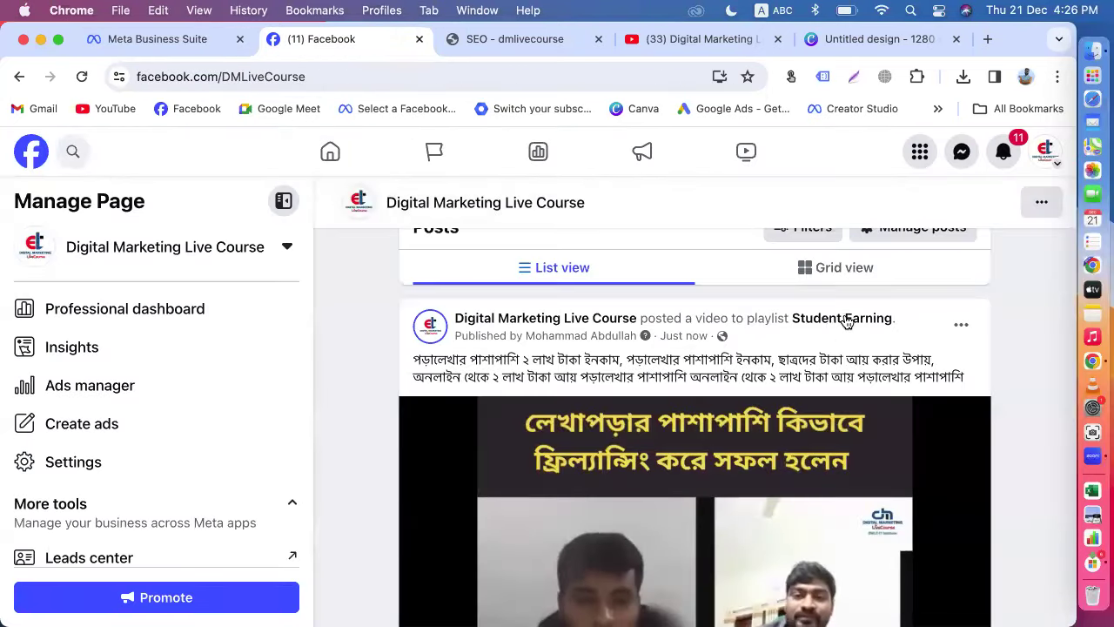
scroll(712, 396, down, 1)
scroll(606, 468, down, 5)
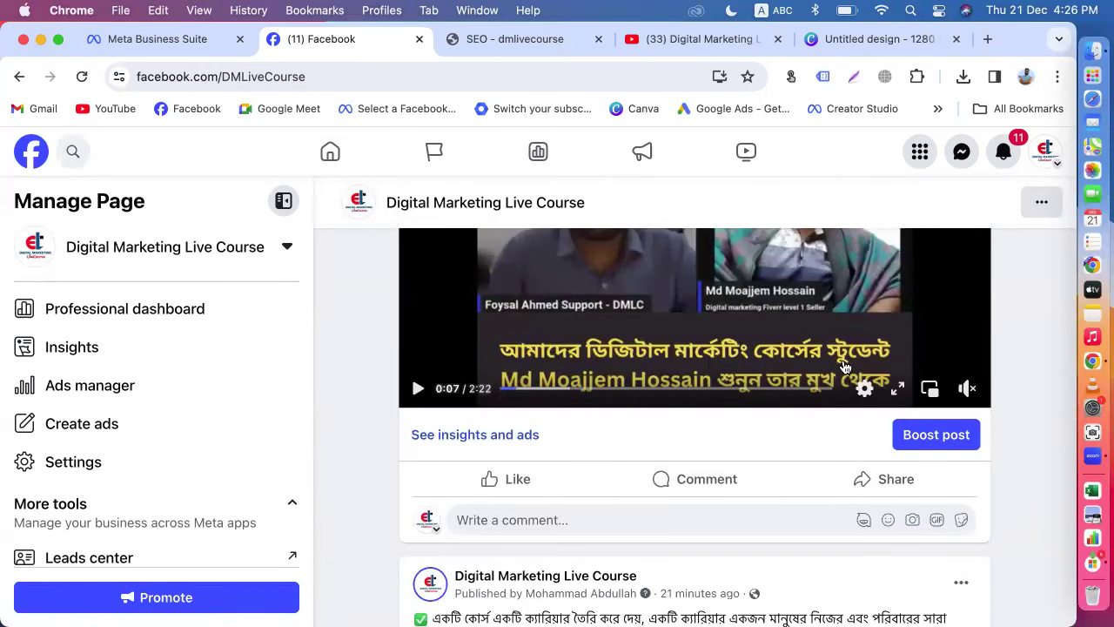
click(898, 390)
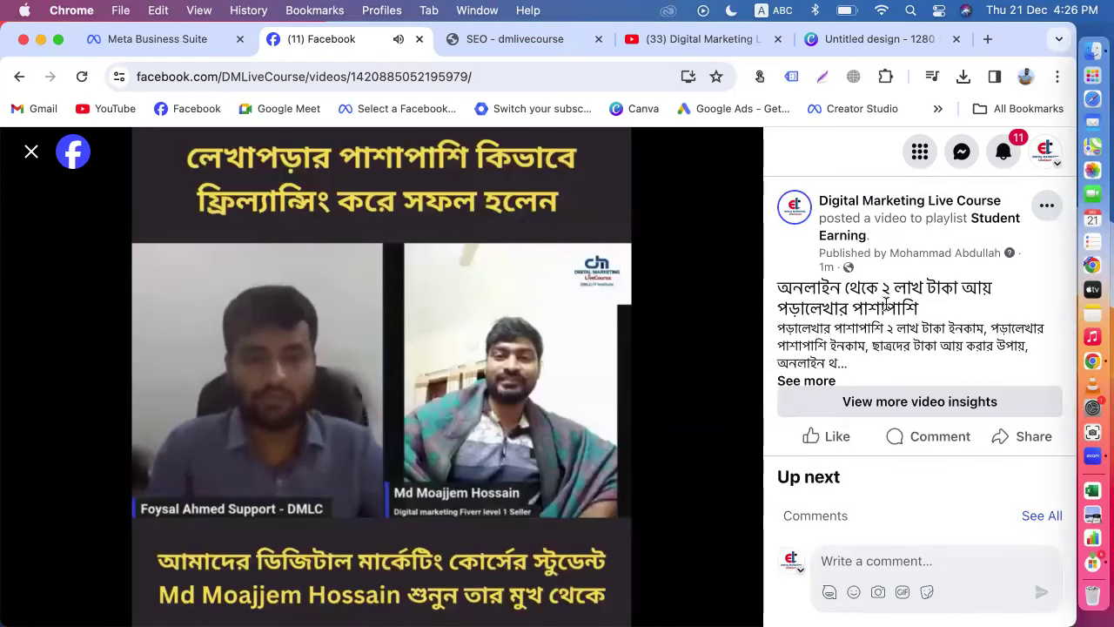
click(31, 153)
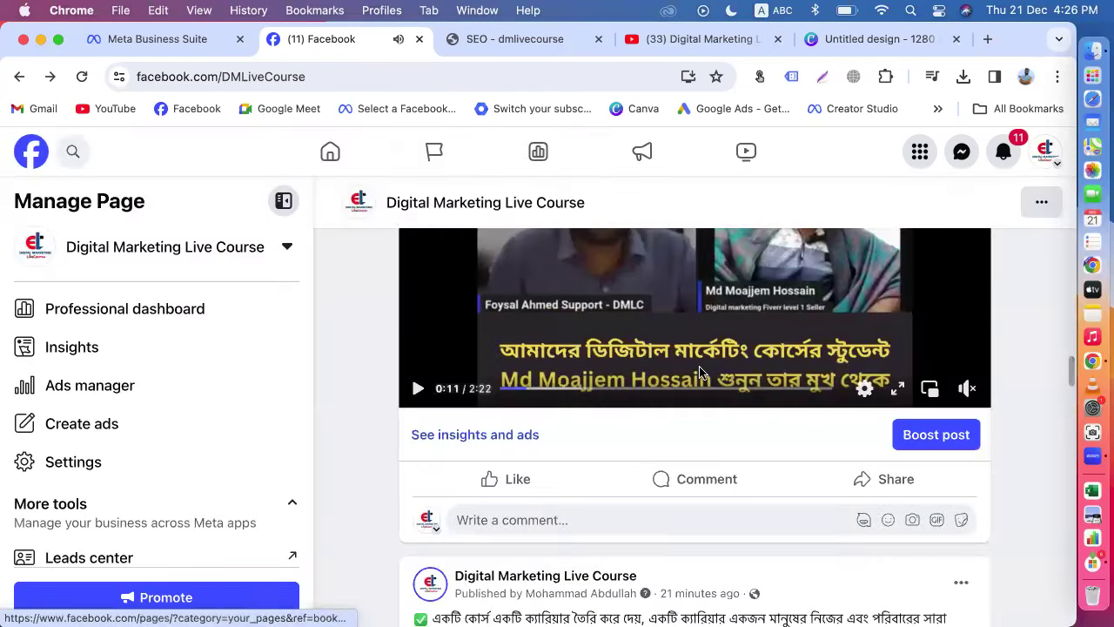
click(135, 41)
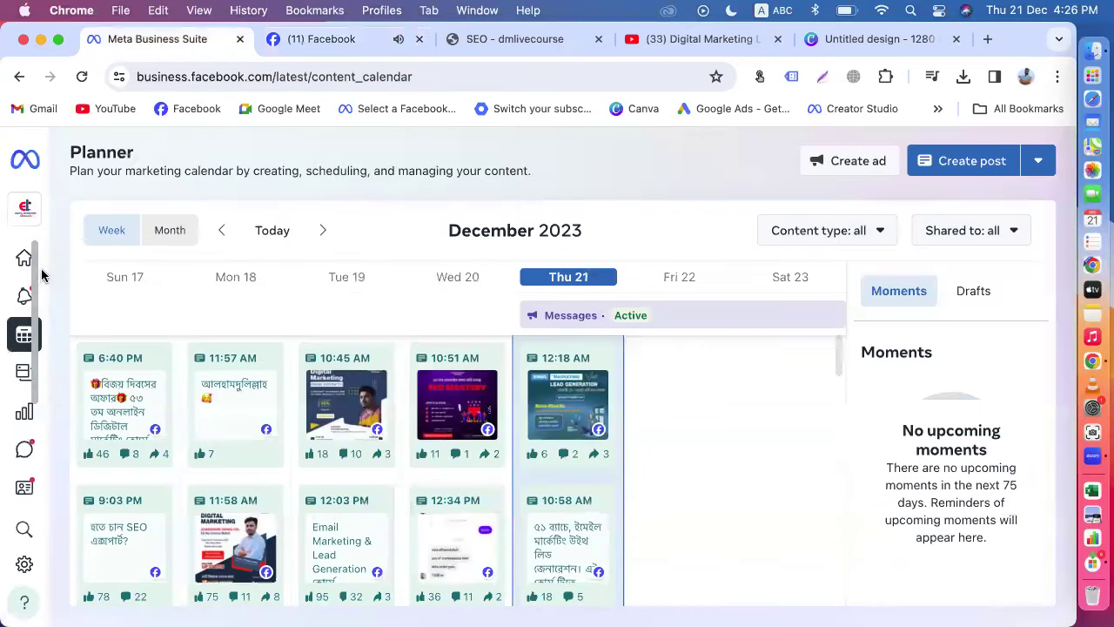
Step: Open the newest video post from Posts & reels in Edit post
mouse_move(41, 275)
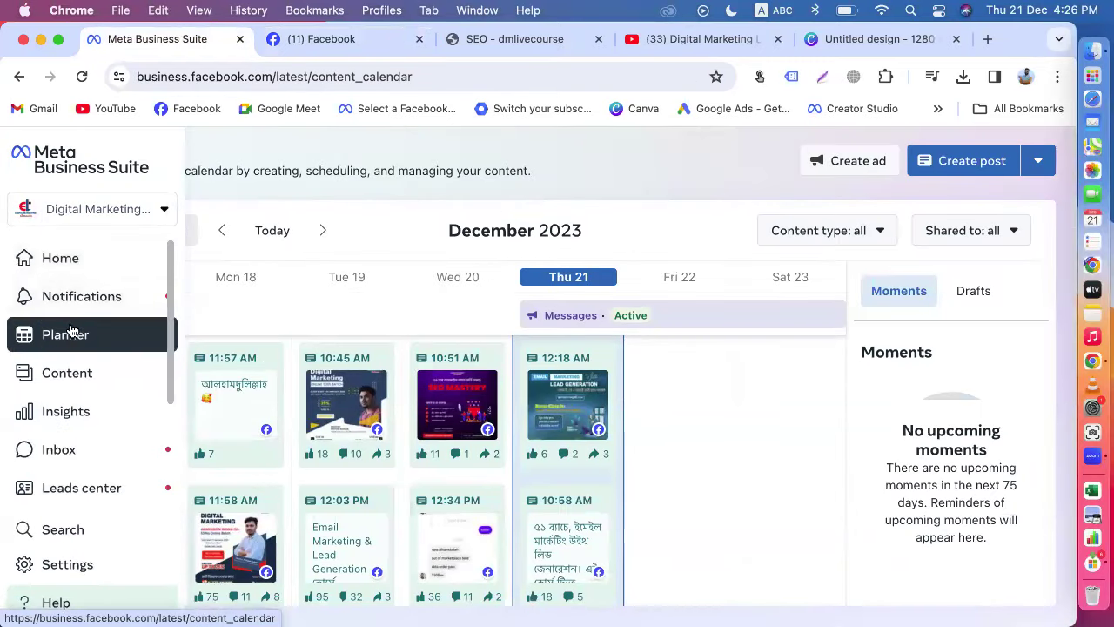
click(35, 259)
click(60, 374)
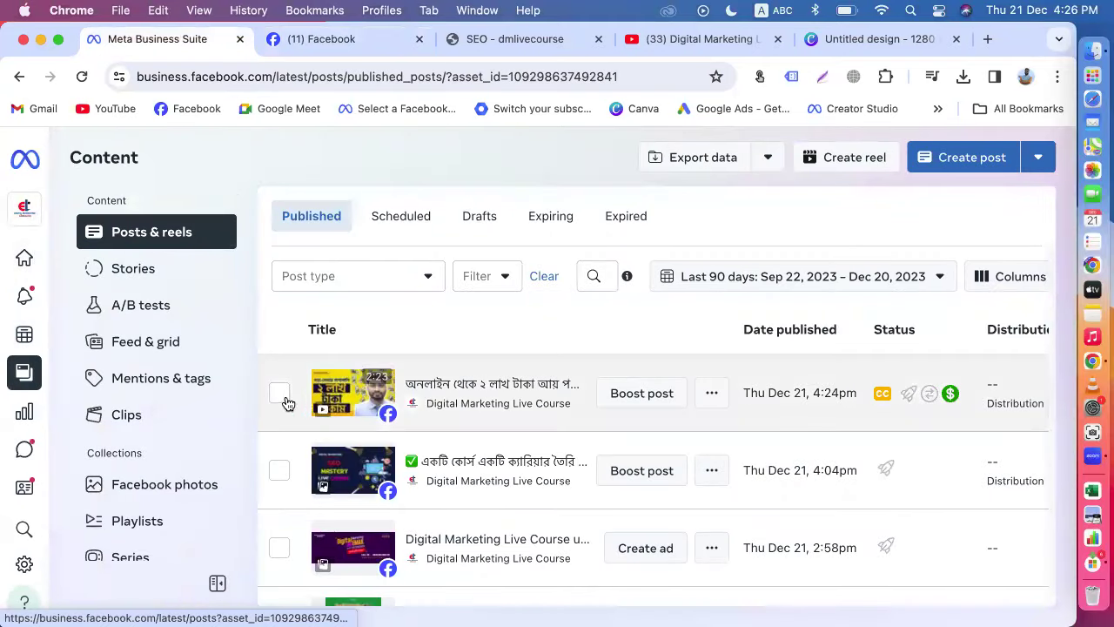
click(710, 394)
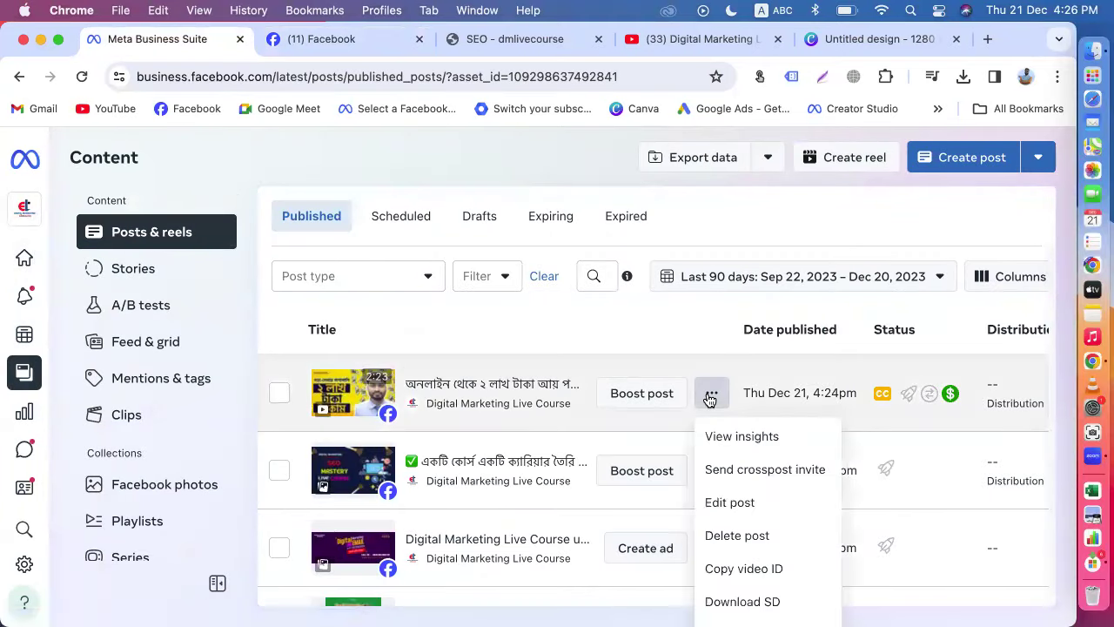
click(727, 503)
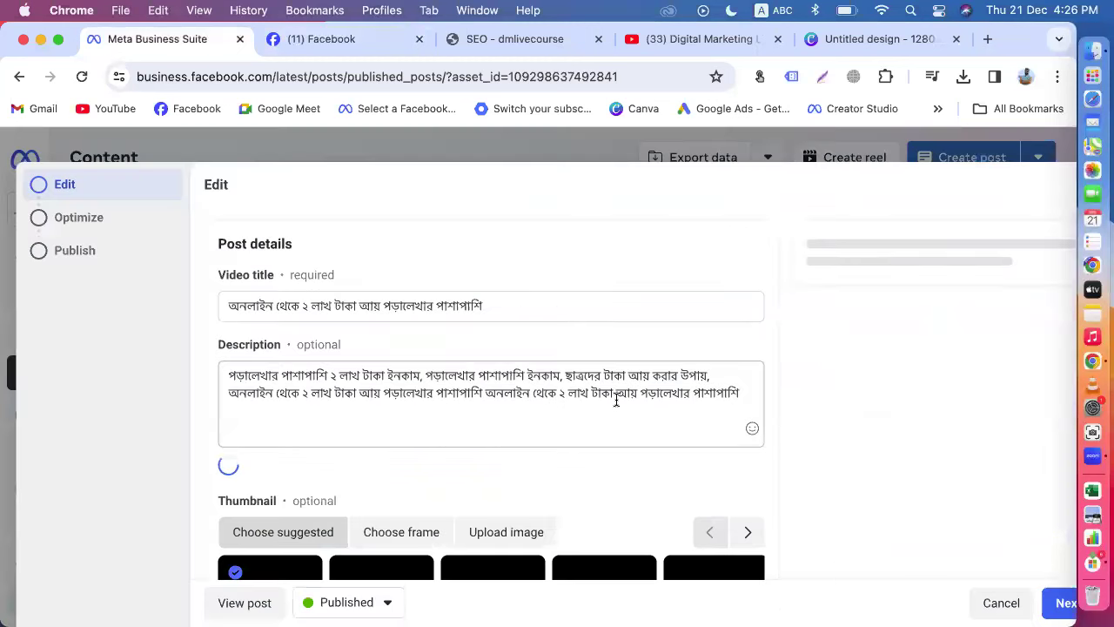
Step: Review the post's title, description and thumbnail, then return to the Facebook page
scroll(451, 451, down, 5)
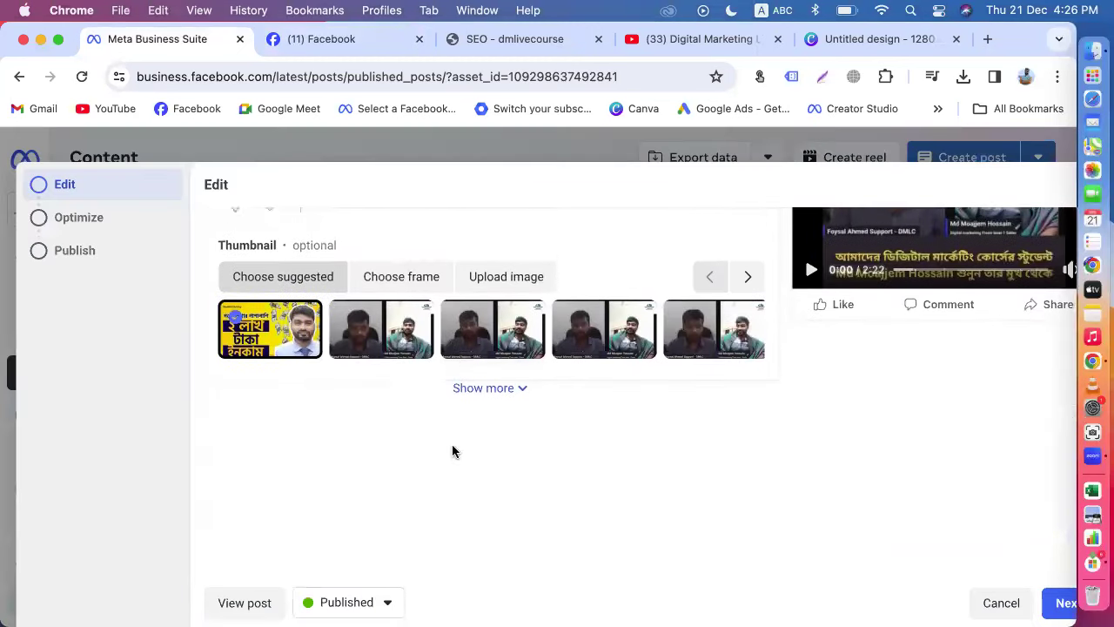
scroll(452, 450, up, 2)
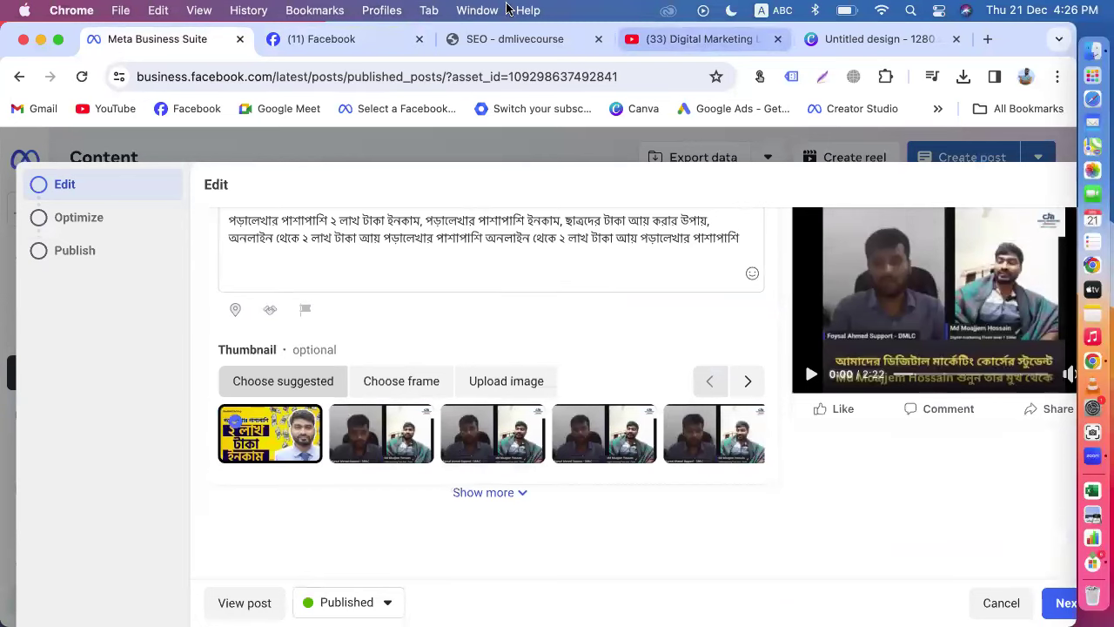
click(331, 40)
scroll(807, 366, up, 2)
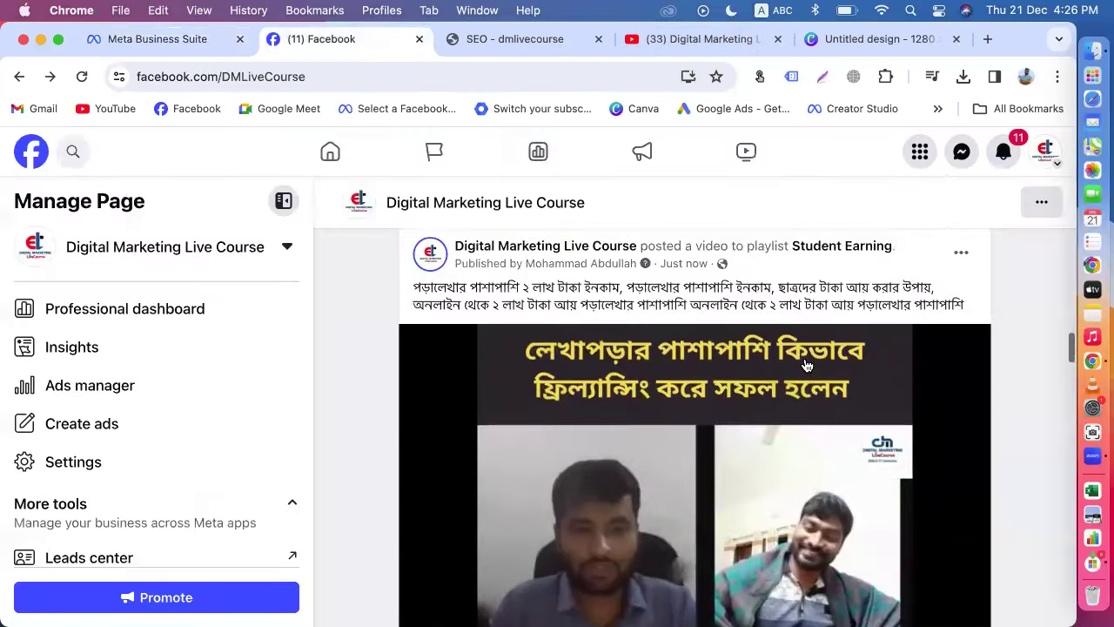
Step: Open the new video post's editor on Facebook and browse the extra add-to-post options
click(963, 252)
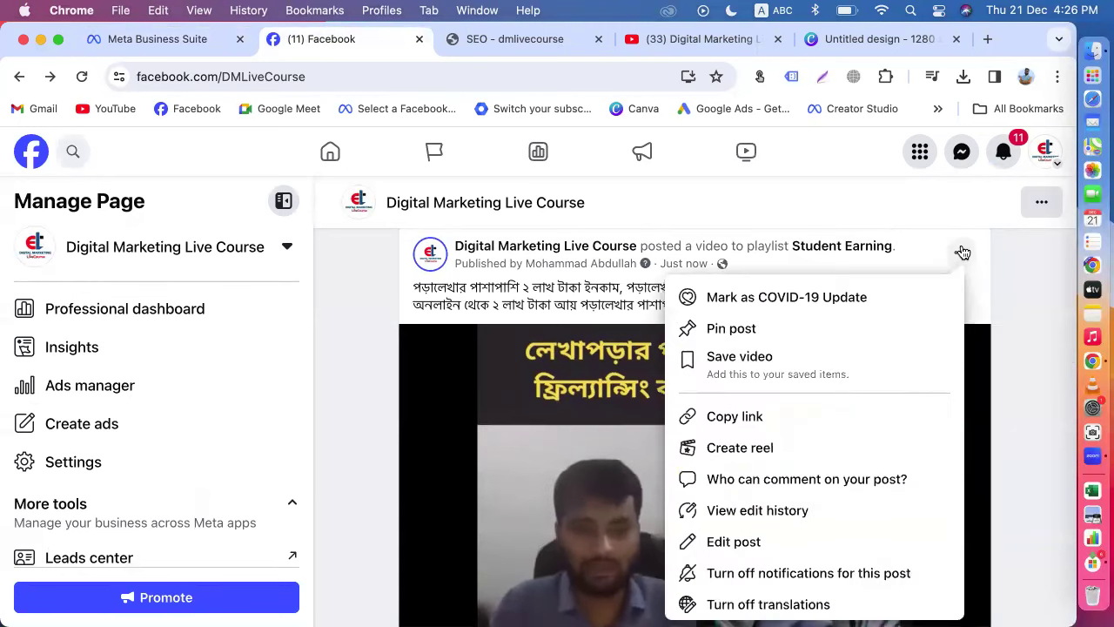
scroll(769, 451, down, 2)
scroll(770, 450, down, 1)
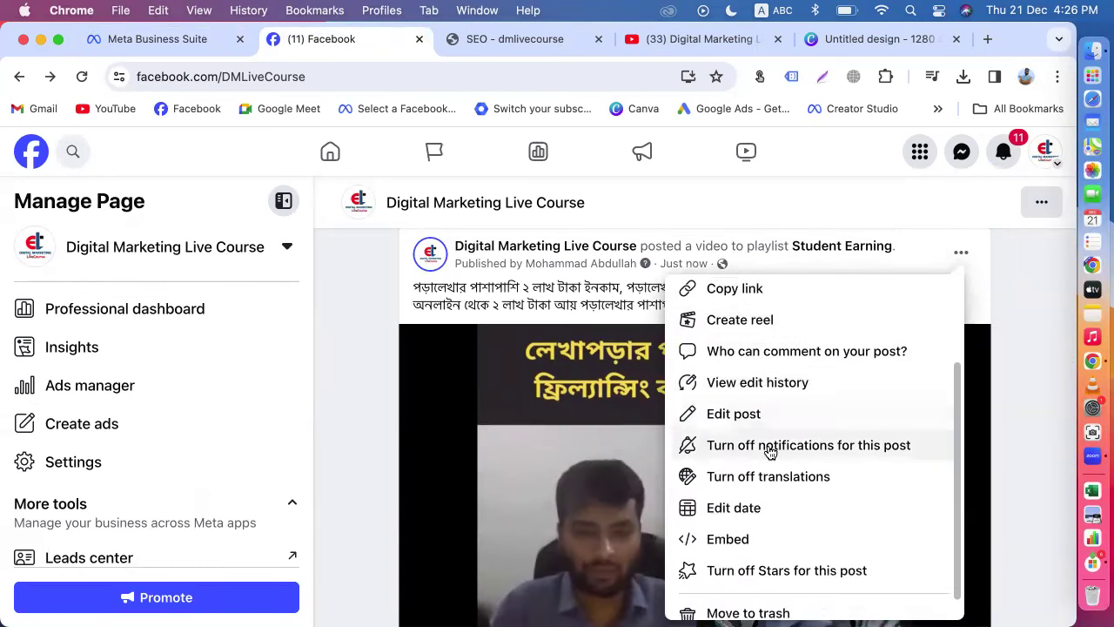
click(725, 421)
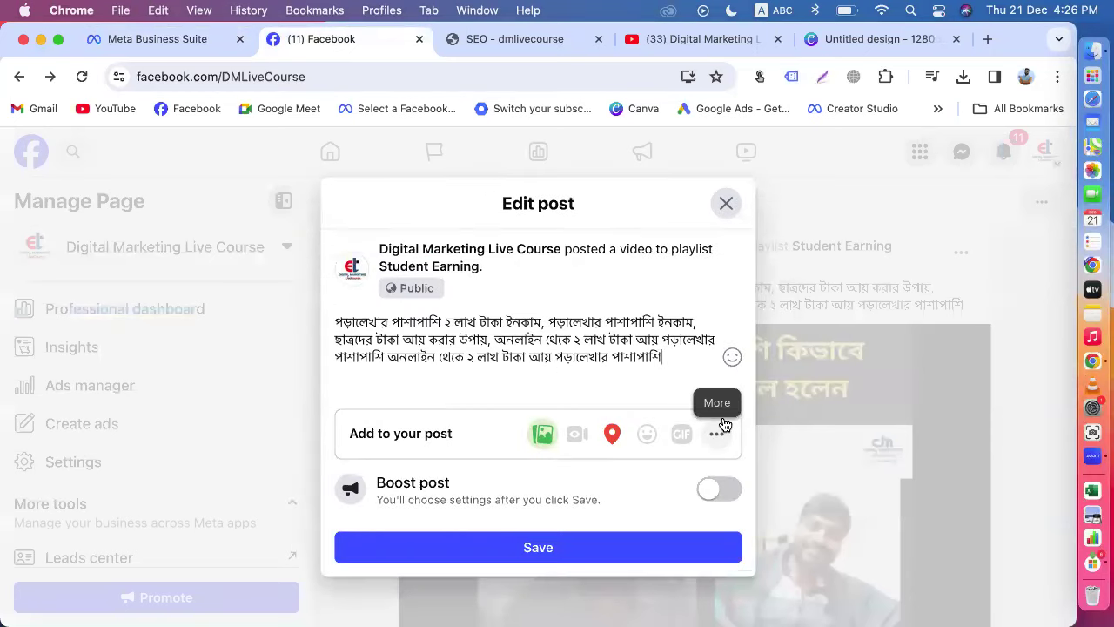
click(728, 438)
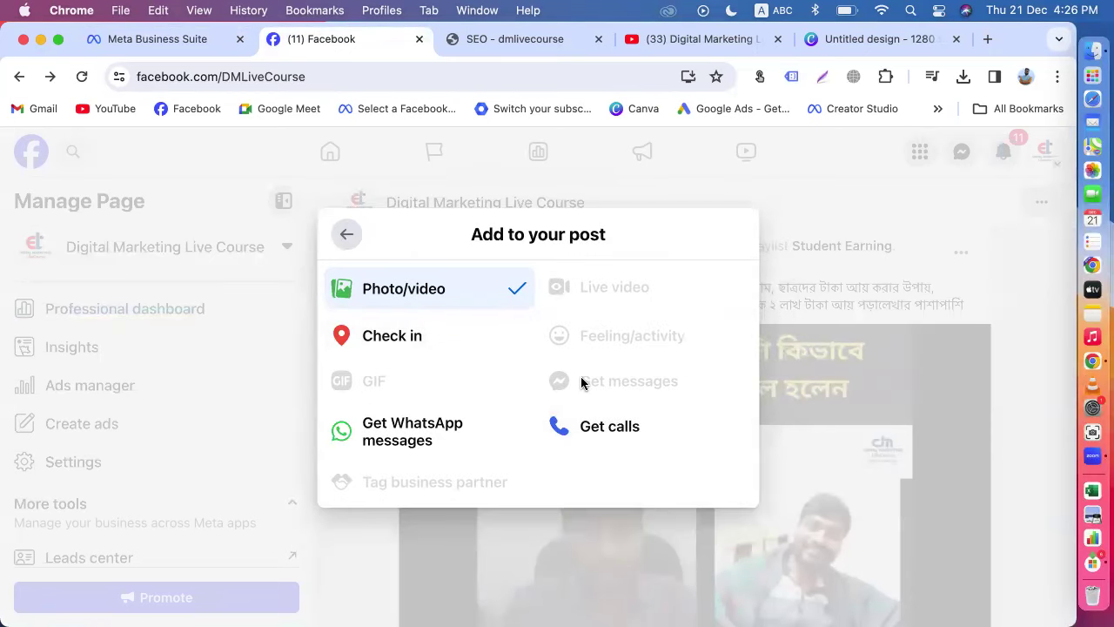
click(346, 236)
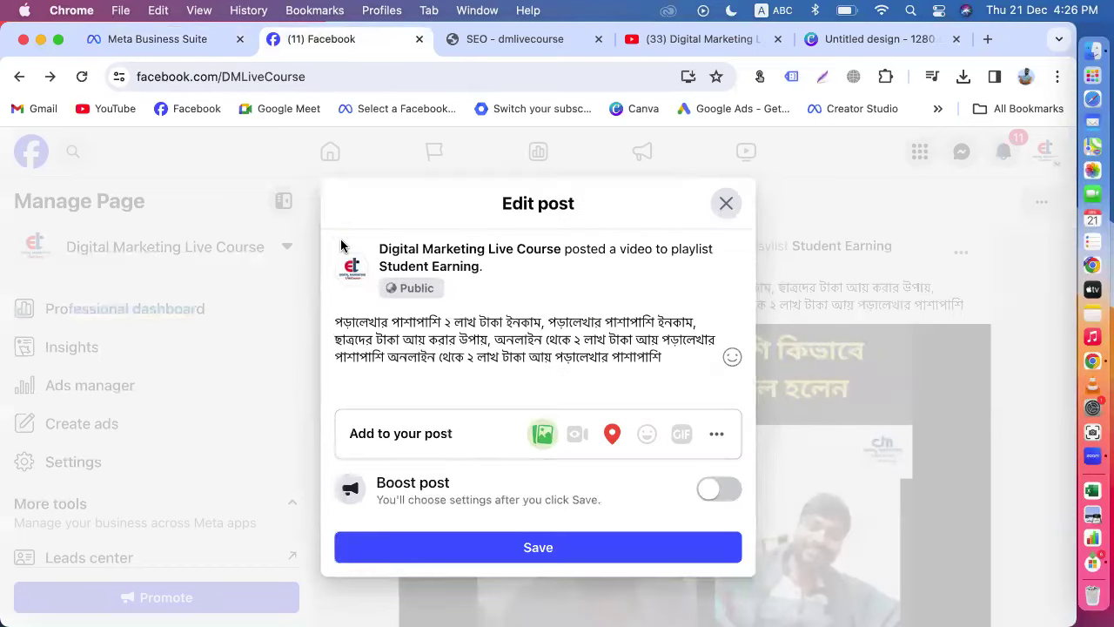
Step: Discard the unsaved Facebook edits and return to the Business Suite post editor
click(722, 209)
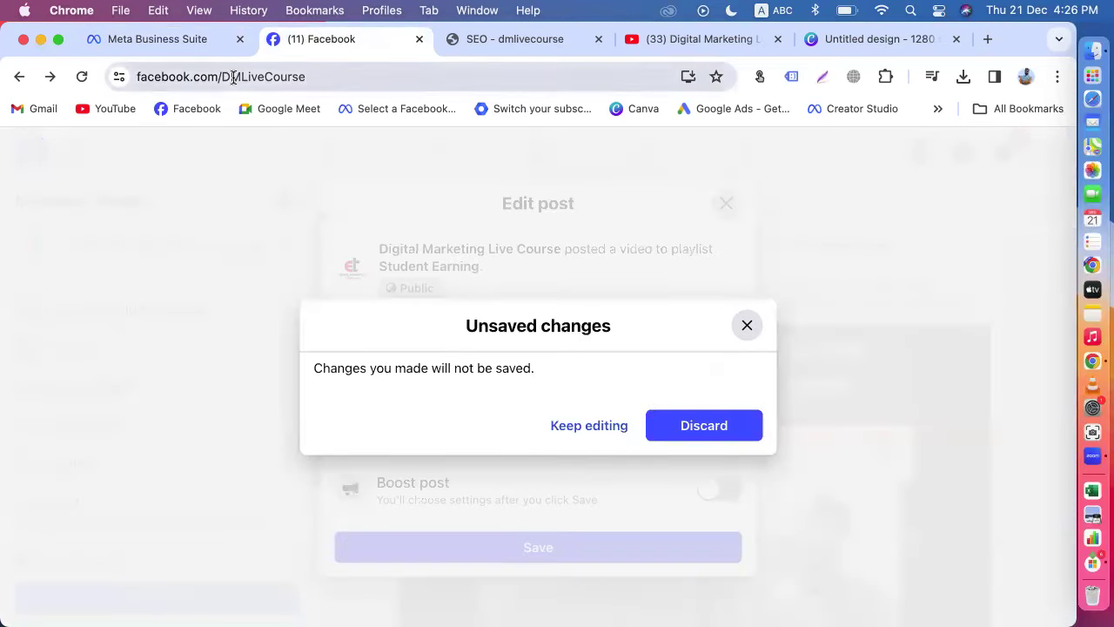
click(704, 426)
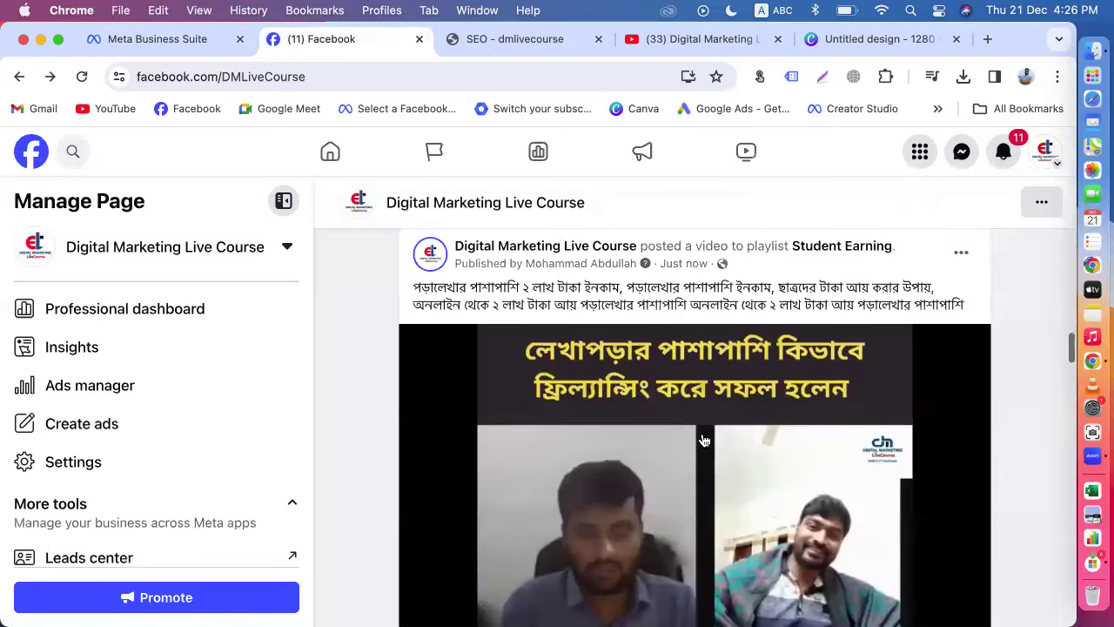
click(150, 40)
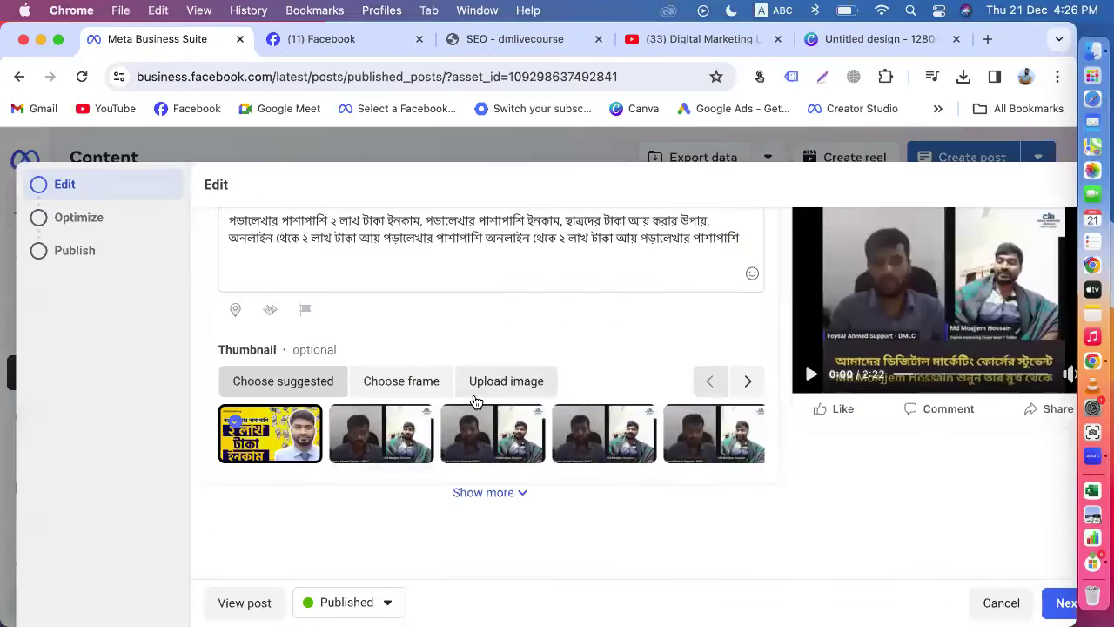
Step: Paste the selected video title into a new Notes note
scroll(478, 397, down, 2)
scroll(514, 400, up, 3)
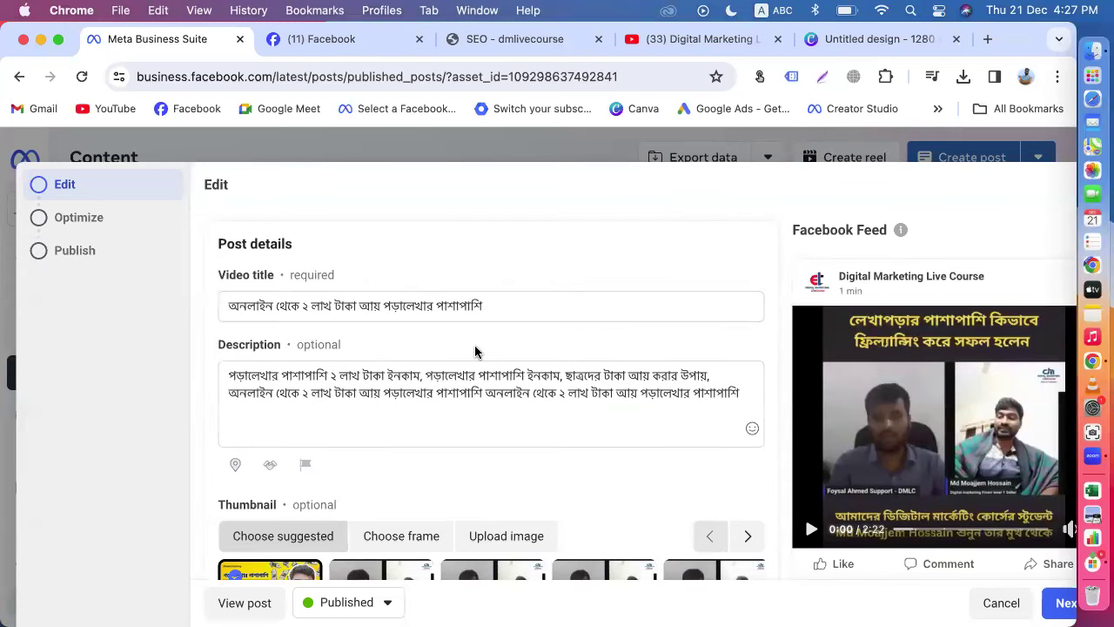
drag(491, 304, 142, 303)
key(super+c)
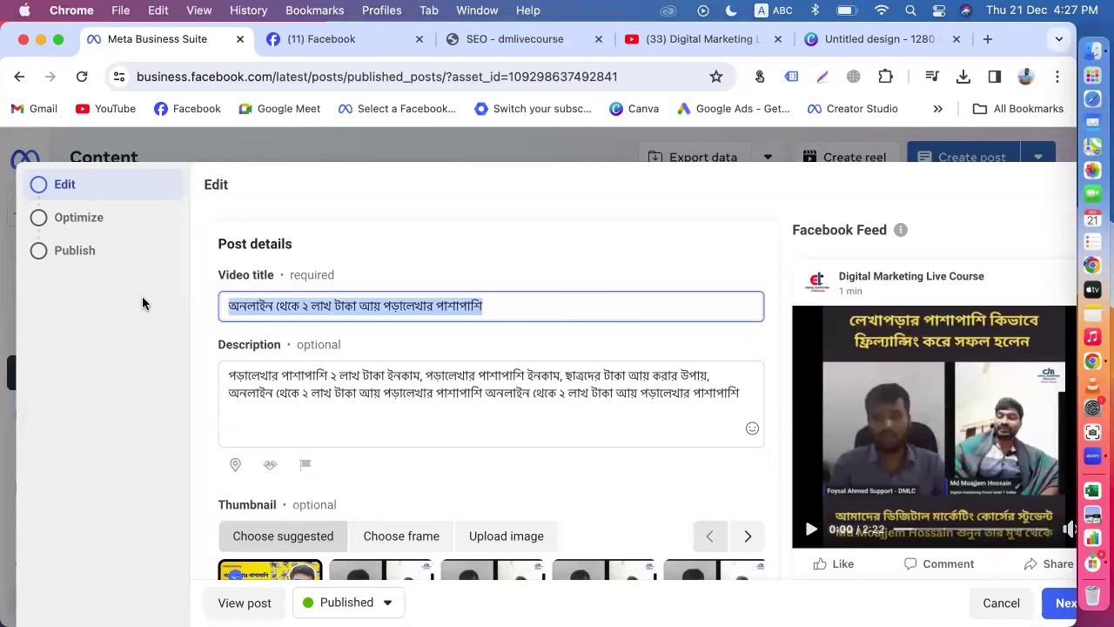
click(1088, 315)
click(564, 42)
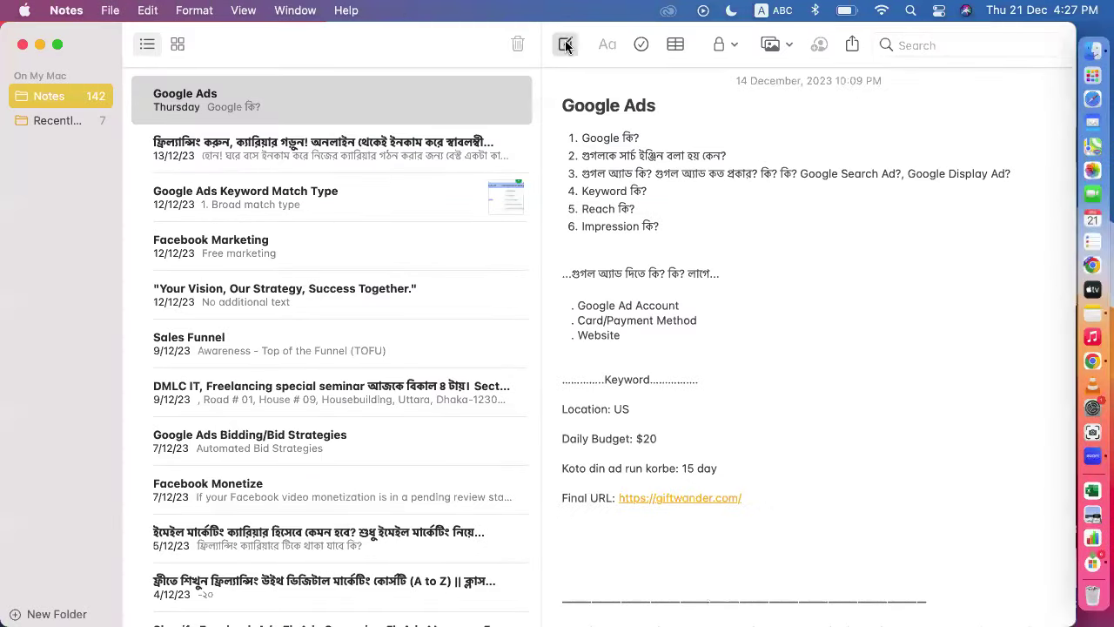
key(super+v)
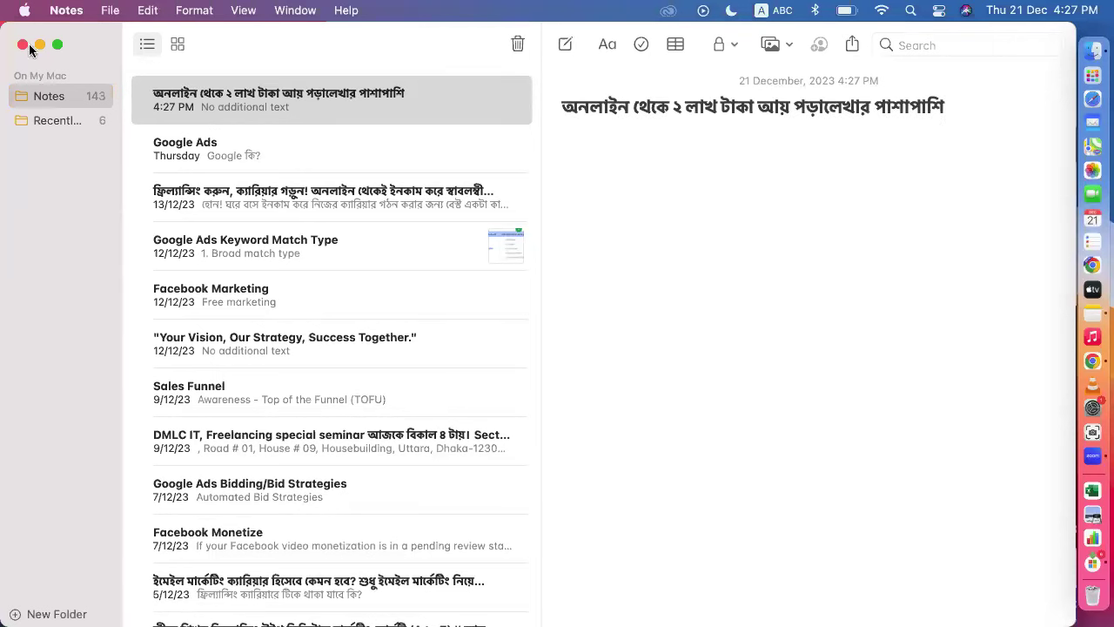
click(39, 45)
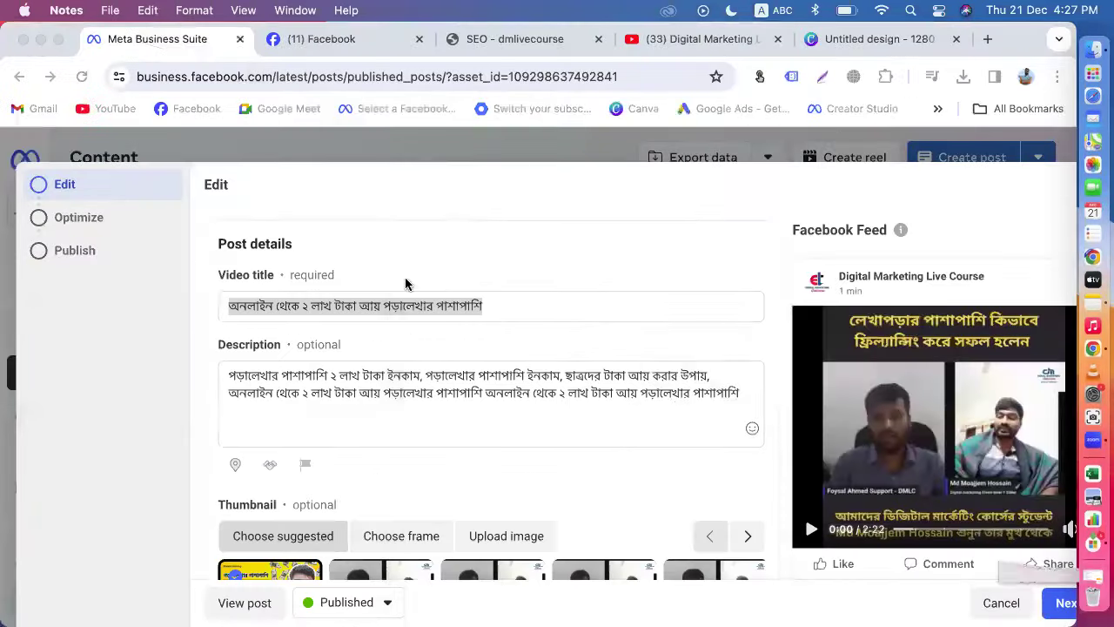
Step: Copy the full description, then cancel and exit the editor without saving
click(460, 396)
key(super+a)
key(super+c)
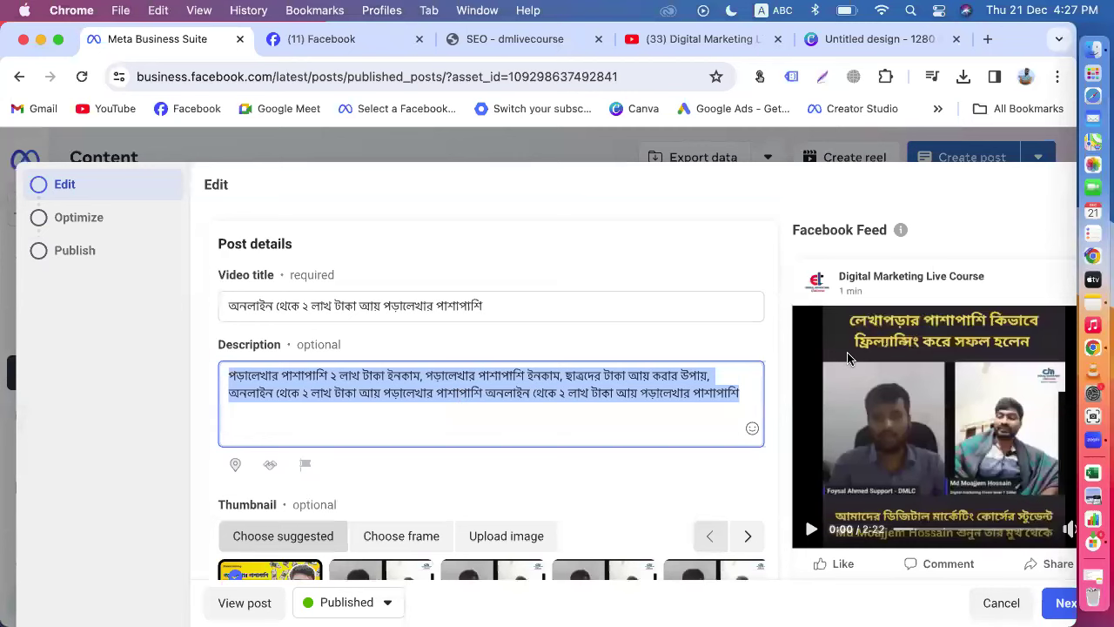
scroll(849, 357, down, 5)
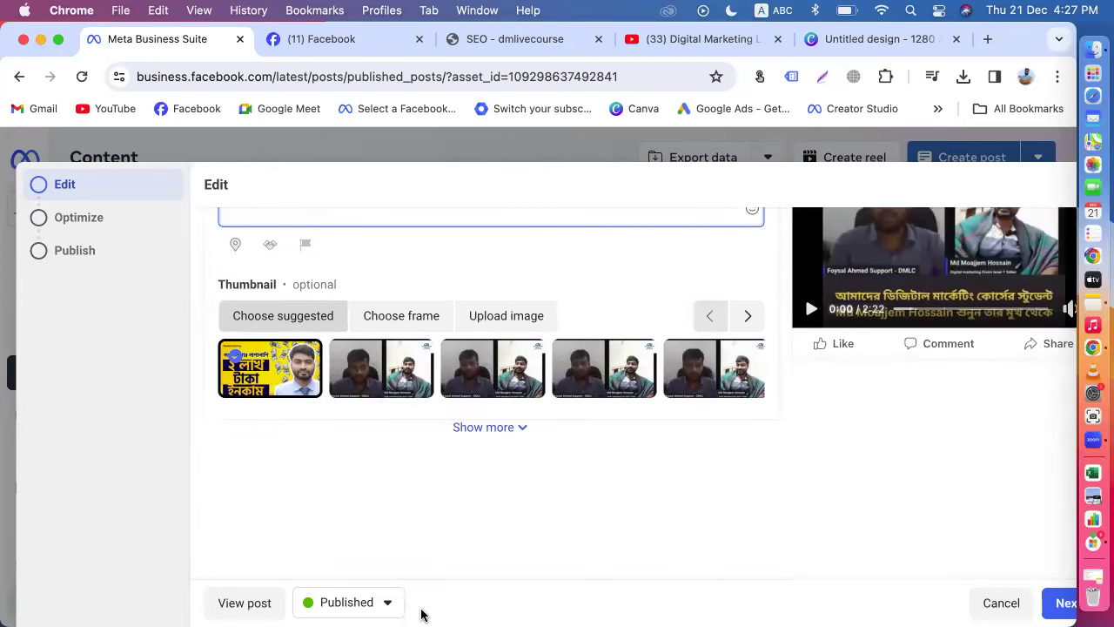
click(984, 603)
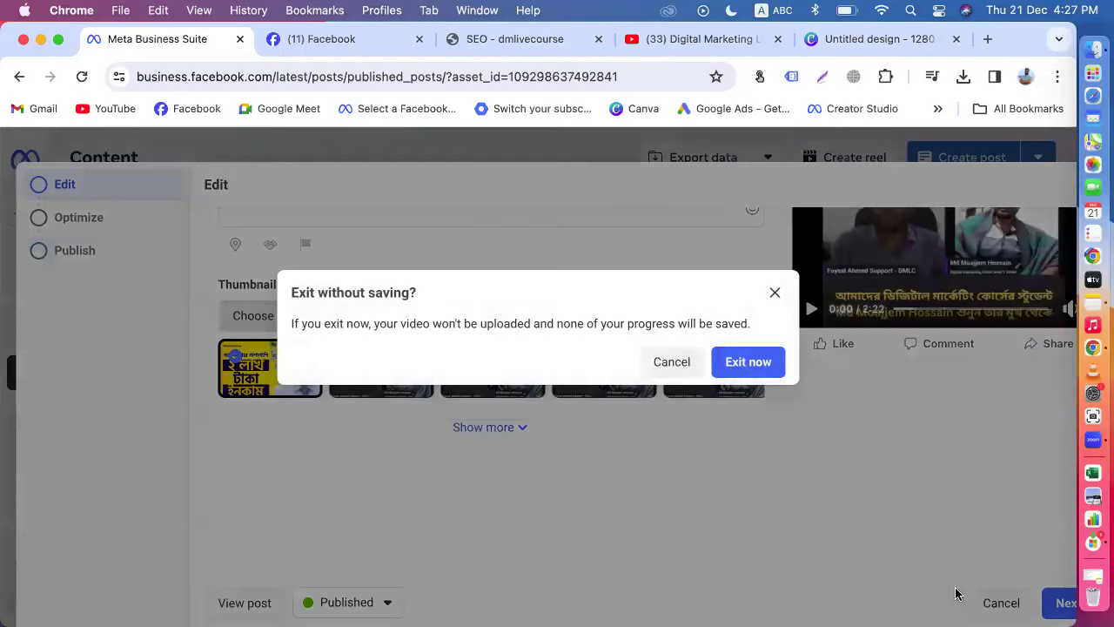
click(761, 363)
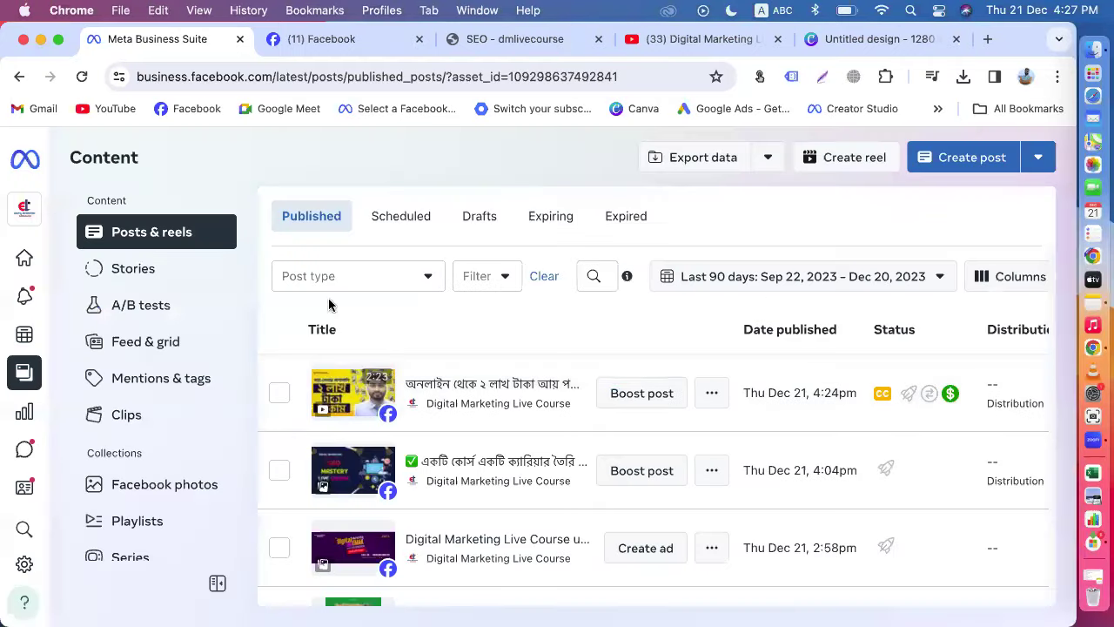
Step: Review the new video's insights from Viewer Activity through Earnings, then go back to the Facebook page
click(714, 401)
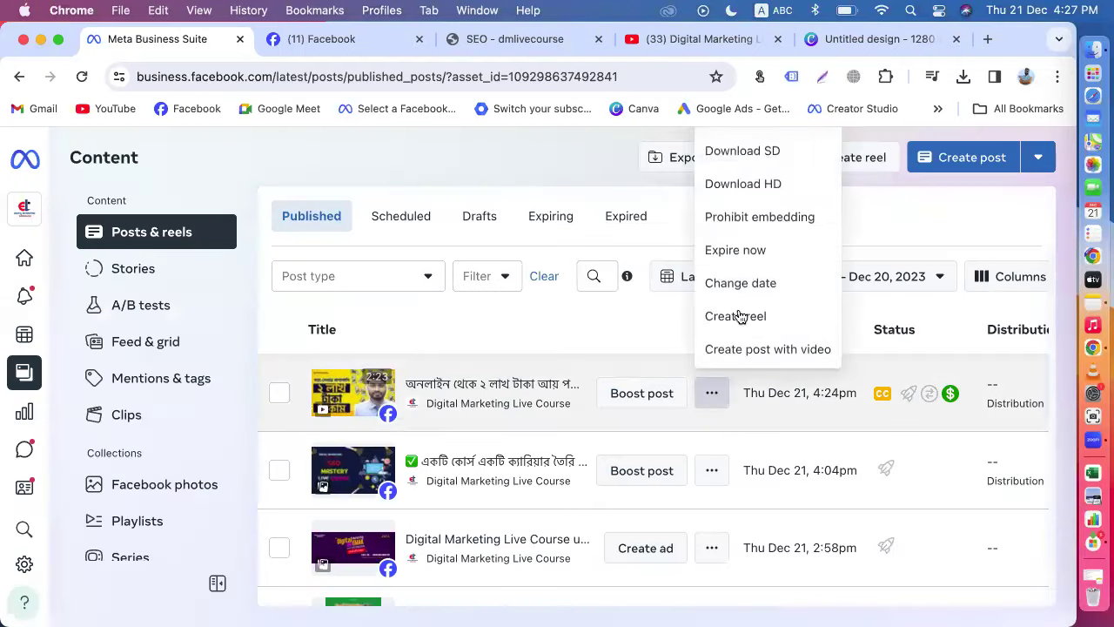
scroll(754, 289, down, 1)
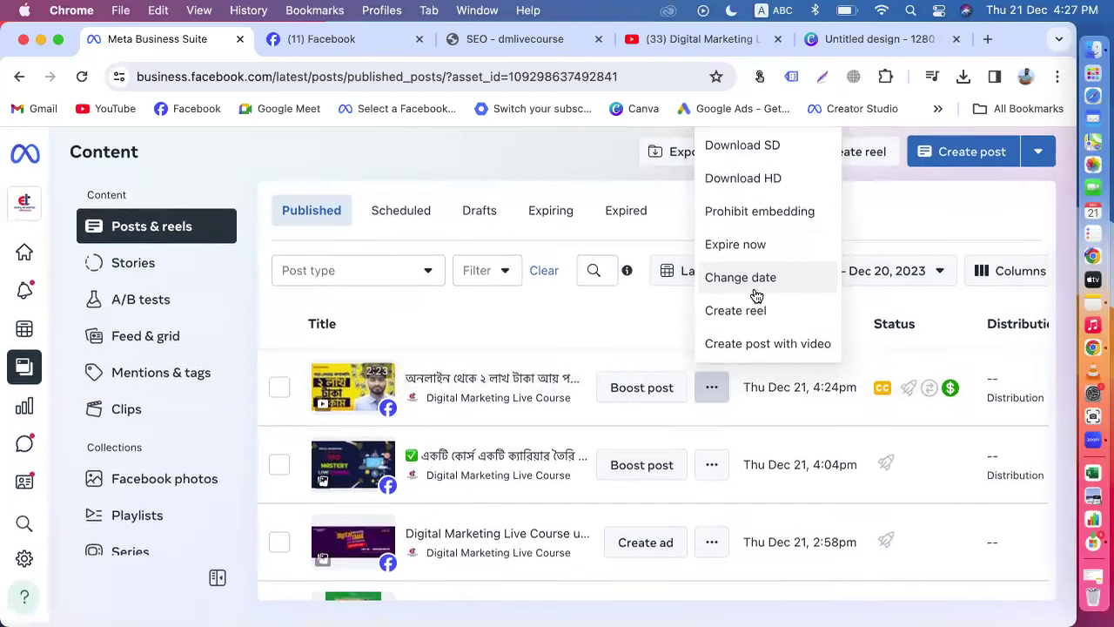
scroll(896, 348, up, 2)
scroll(298, 465, down, 1)
click(279, 399)
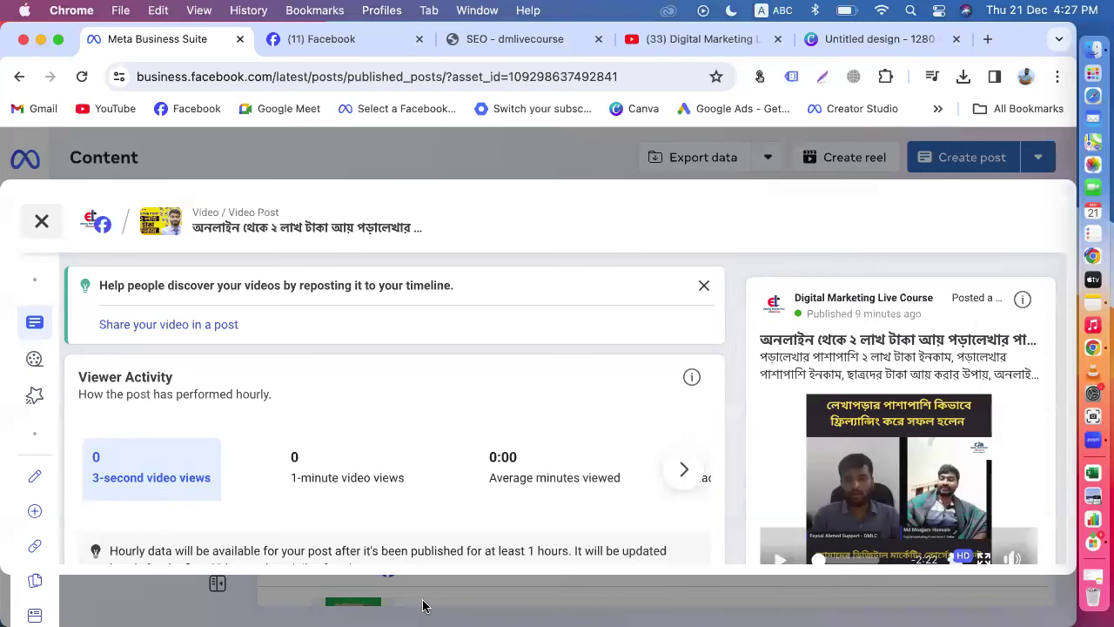
scroll(791, 440, down, 15)
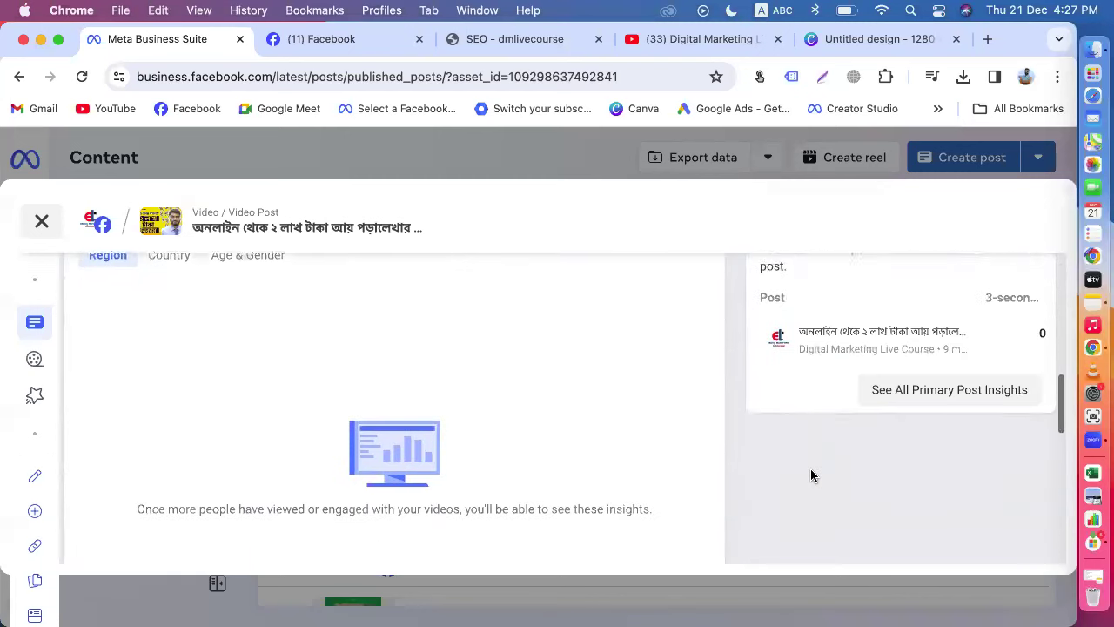
scroll(810, 475, down, 3)
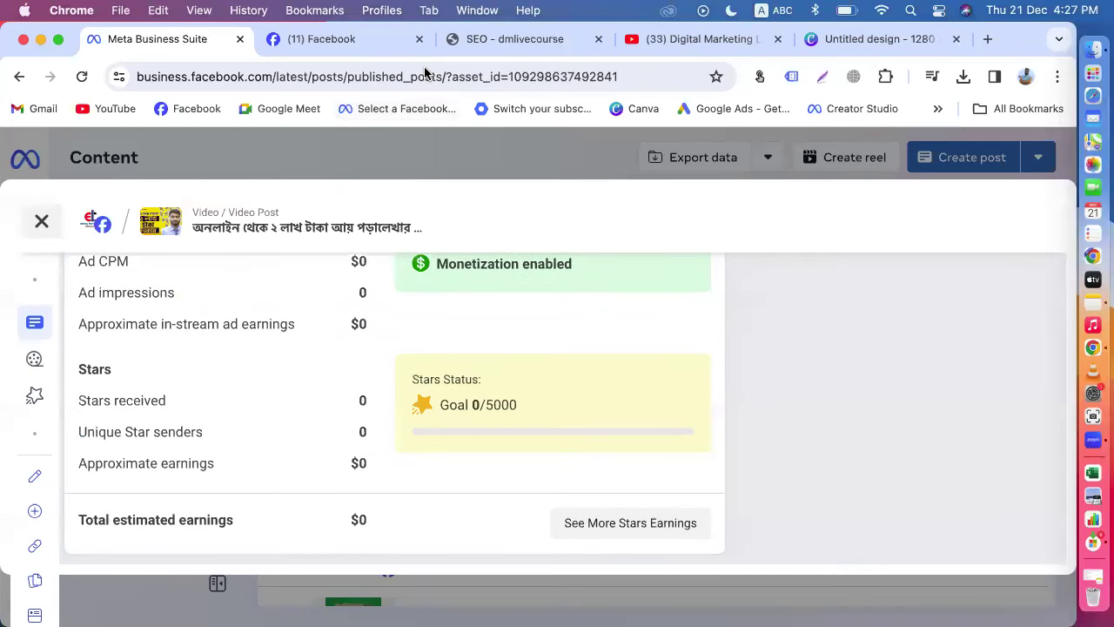
click(357, 41)
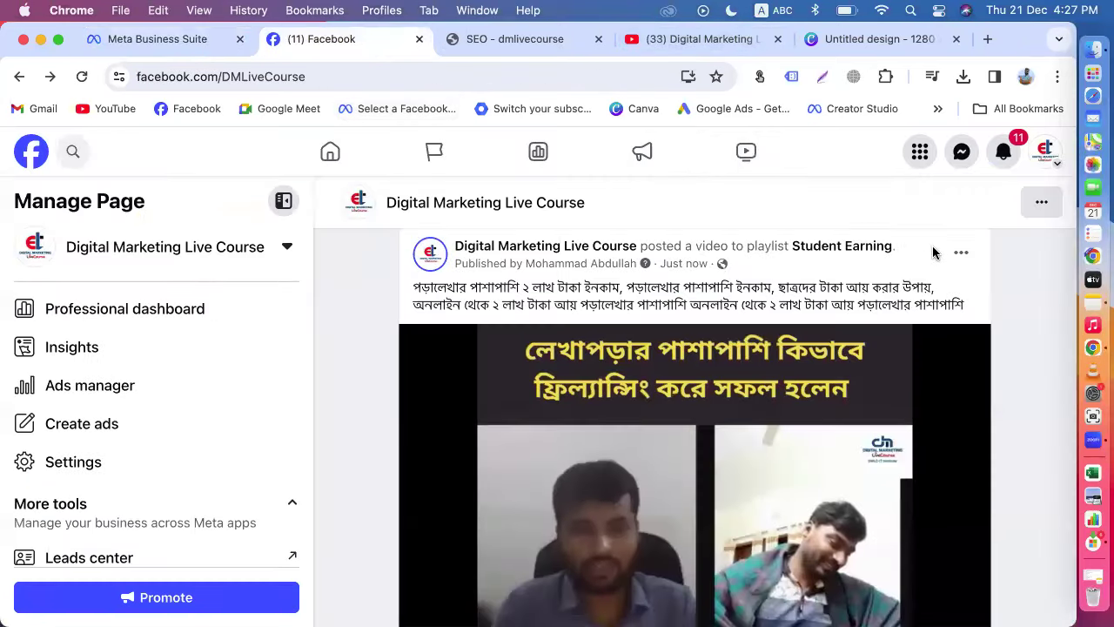
Step: Move the Student Earning video post to the trash and confirm
click(959, 253)
scroll(896, 456, down, 3)
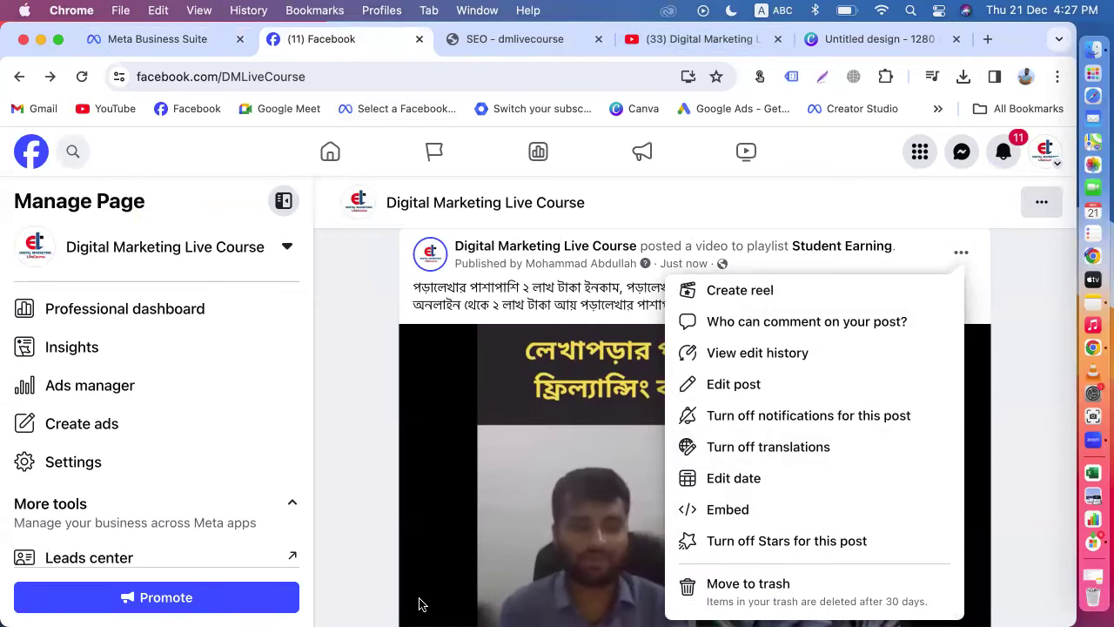
click(749, 596)
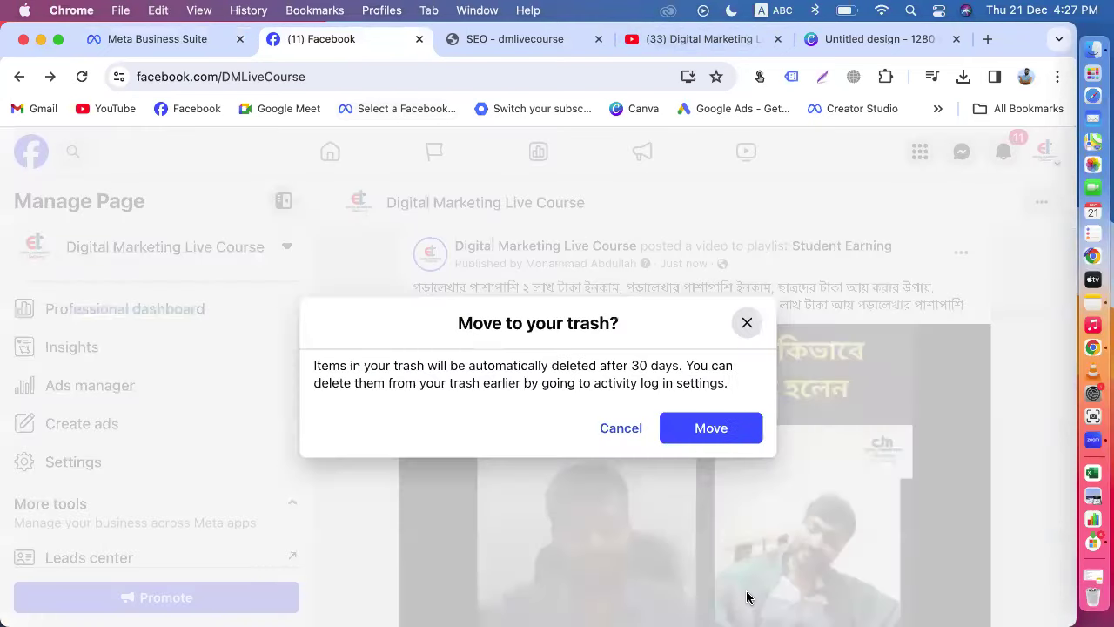
click(690, 433)
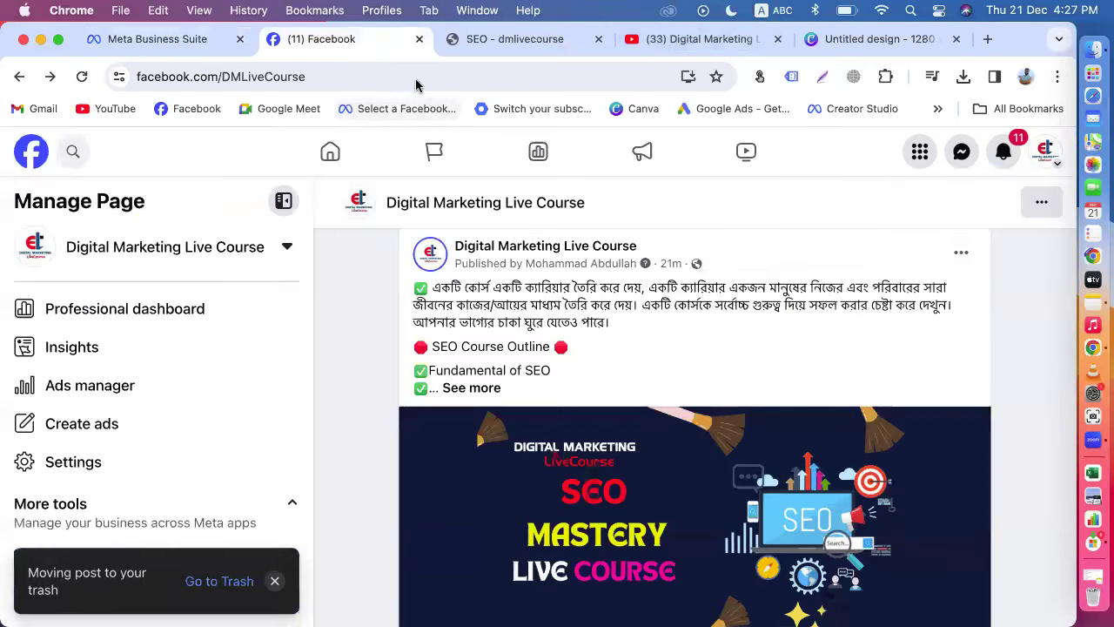
Step: Close the earnings panel in Business Suite and reload the posts list
click(409, 77)
click(113, 40)
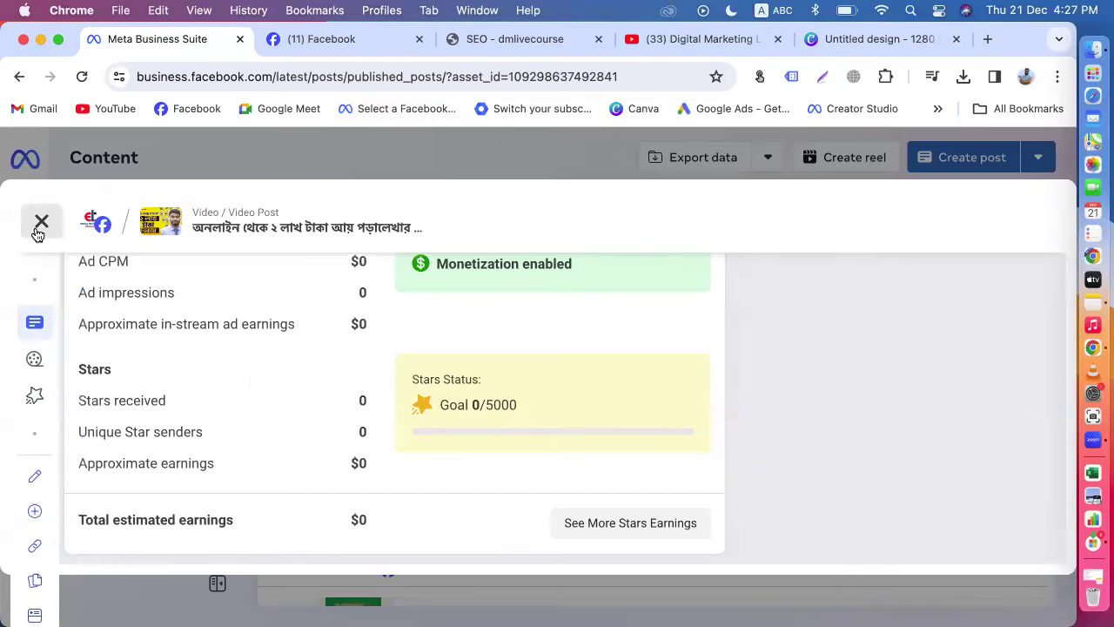
click(41, 220)
click(82, 77)
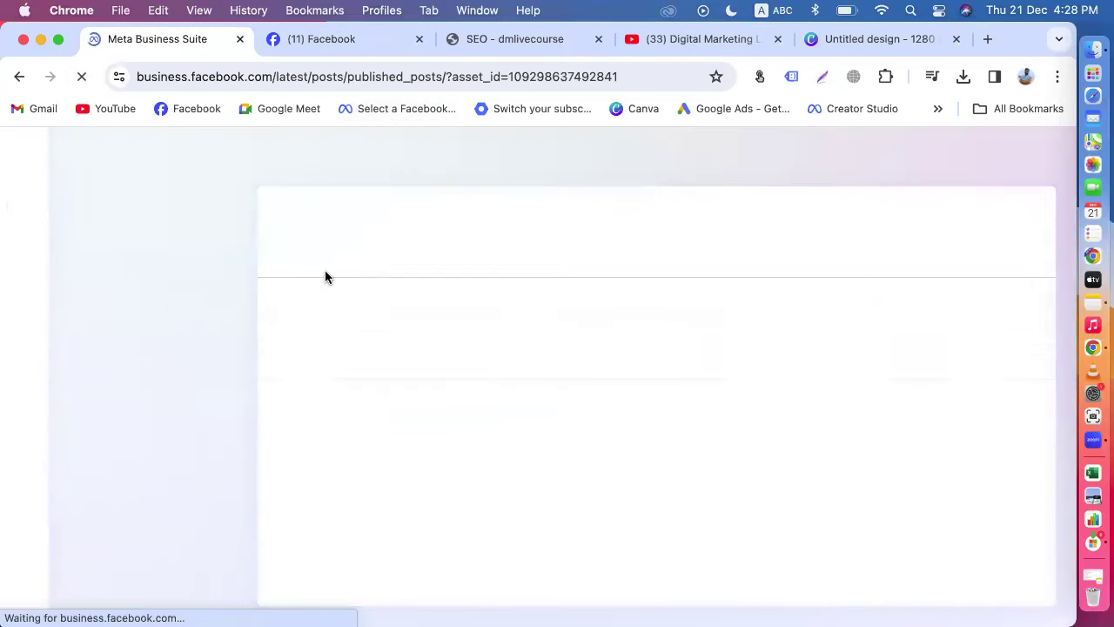
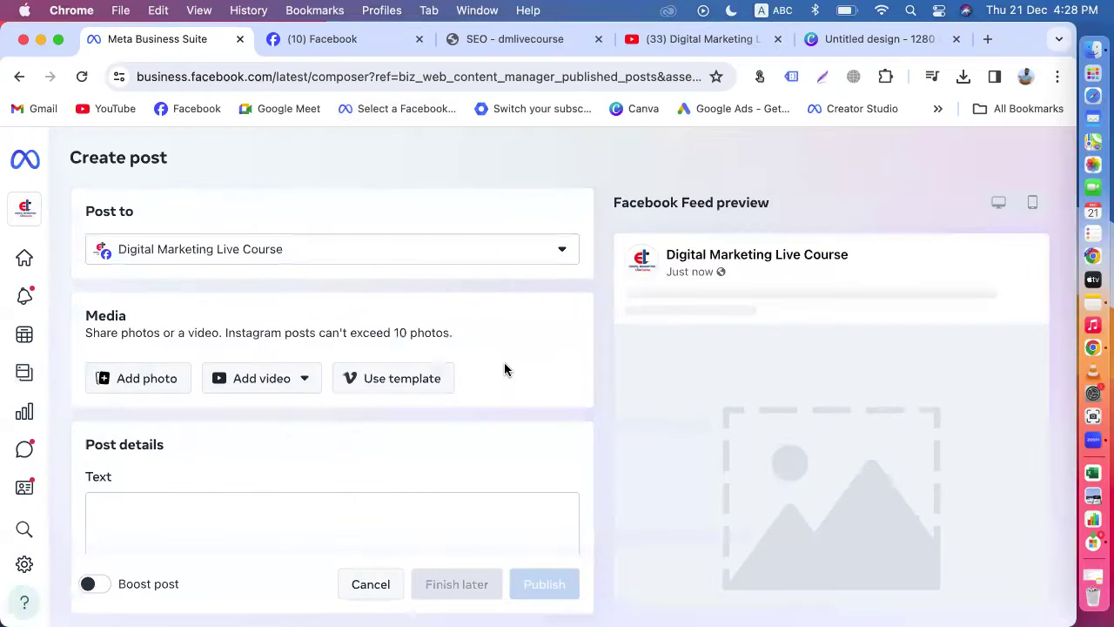
Step: Attach the freelancing success .mp4 from Downloads to the new post so it starts uploading
click(264, 383)
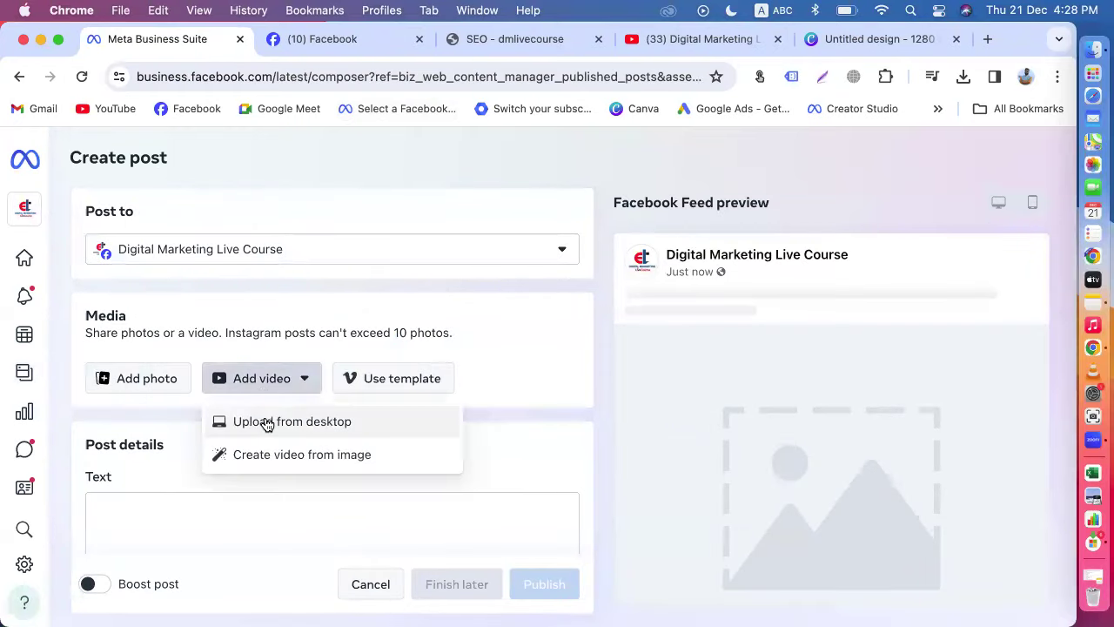
click(267, 422)
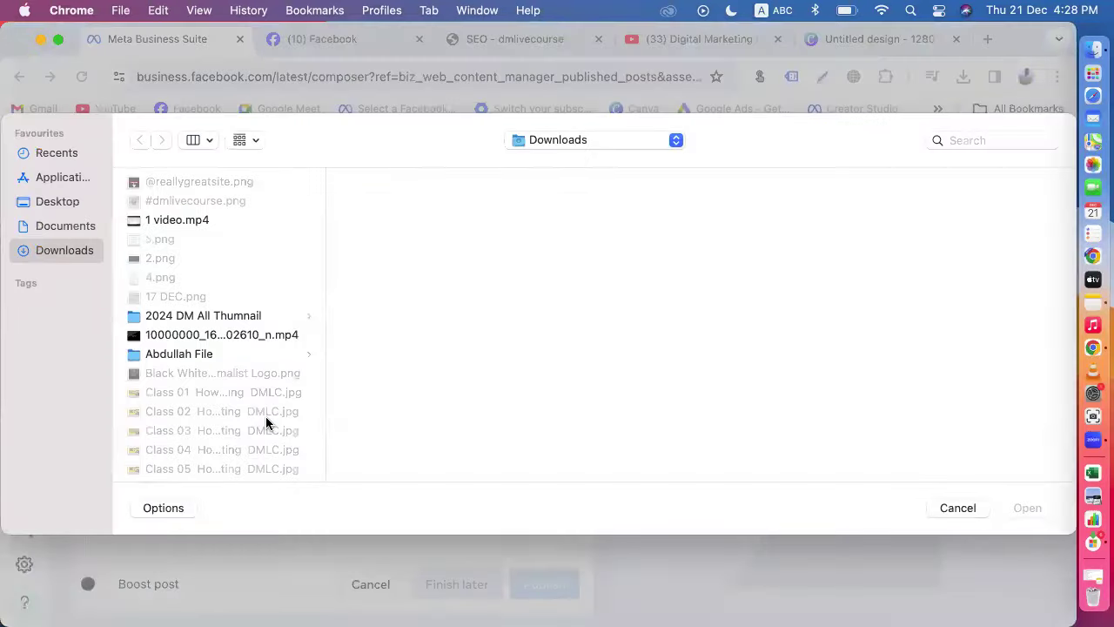
scroll(209, 387, down, 15)
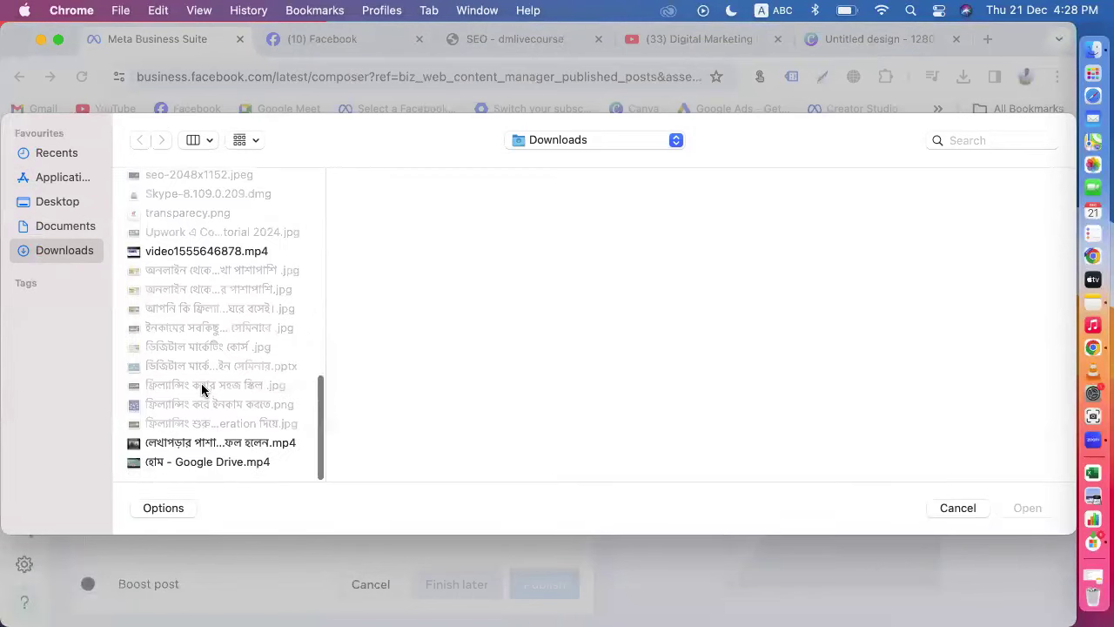
click(185, 446)
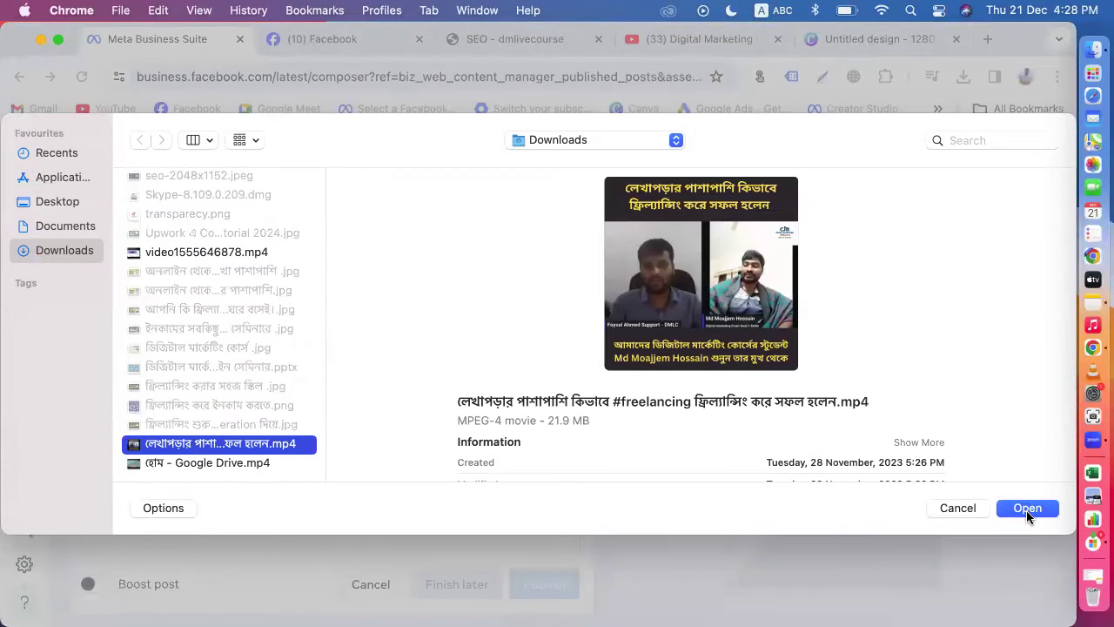
click(1026, 510)
scroll(335, 389, down, 3)
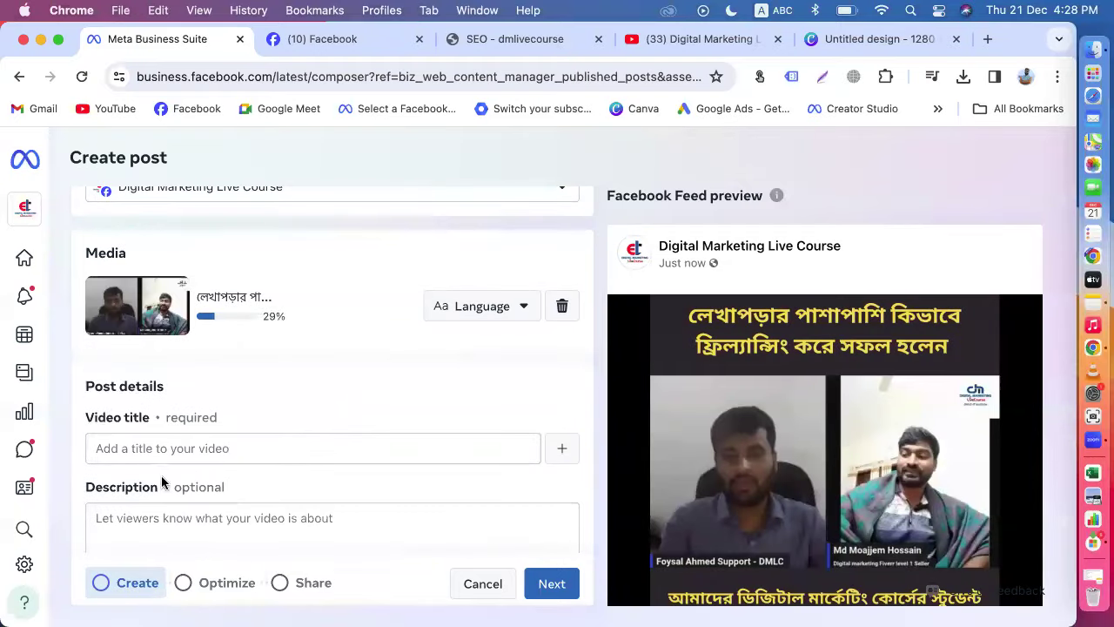
scroll(161, 481, down, 2)
Step: Paste the prepared Bengali description into the post and add a Messenger reply button
click(161, 450)
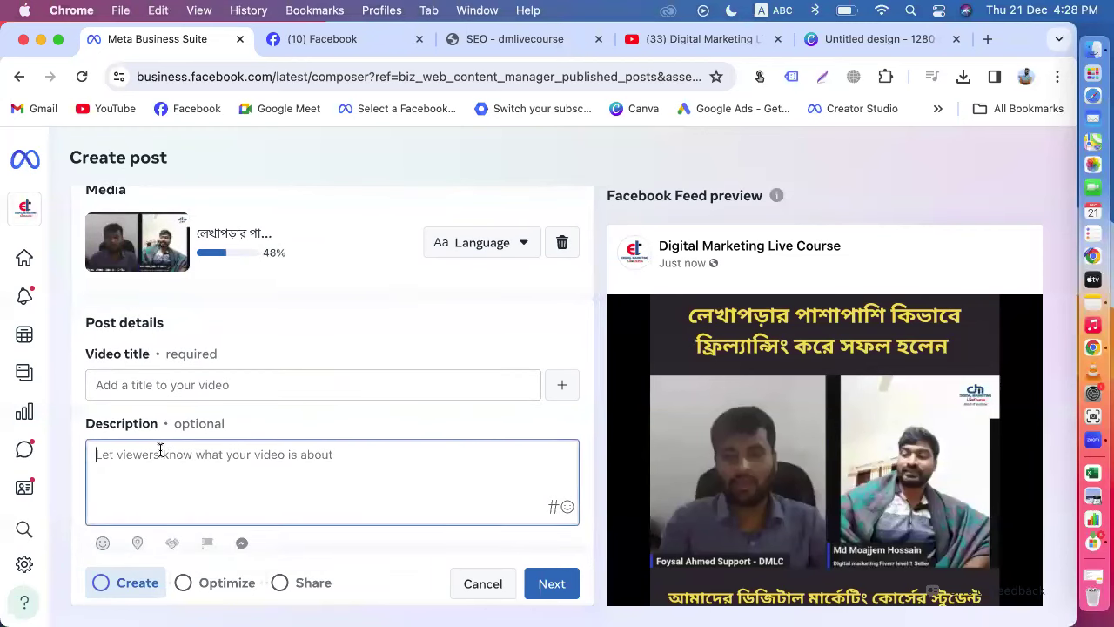
text(পড়ালেখার পাশাপাশি ২ লাখ টাকা ইনকাম, পড়ালেখার পাশাপাশি ইনকাম, ছাত্রদের টাকা আয় করার উপায়, অনলাইন থেকে ২ লাখ টাকা আয় পড়ালেখার পাশাপাশি অনলাইন থেকে ২ লাখ টাকা আয় পড়ালেখার পাশাপাশি)
scroll(155, 444, down, 3)
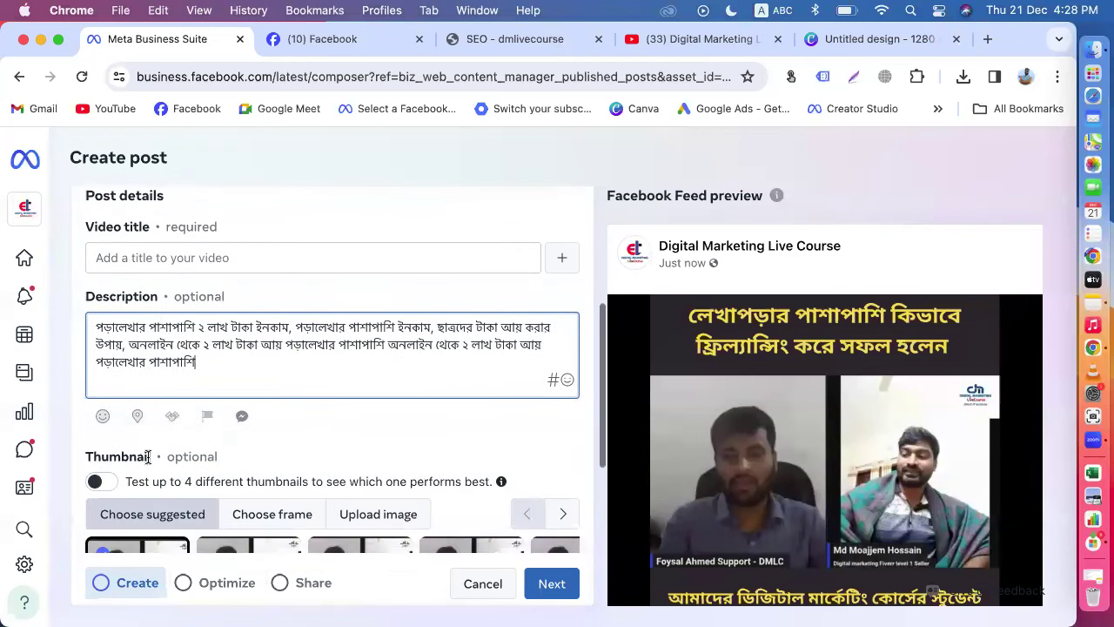
click(244, 421)
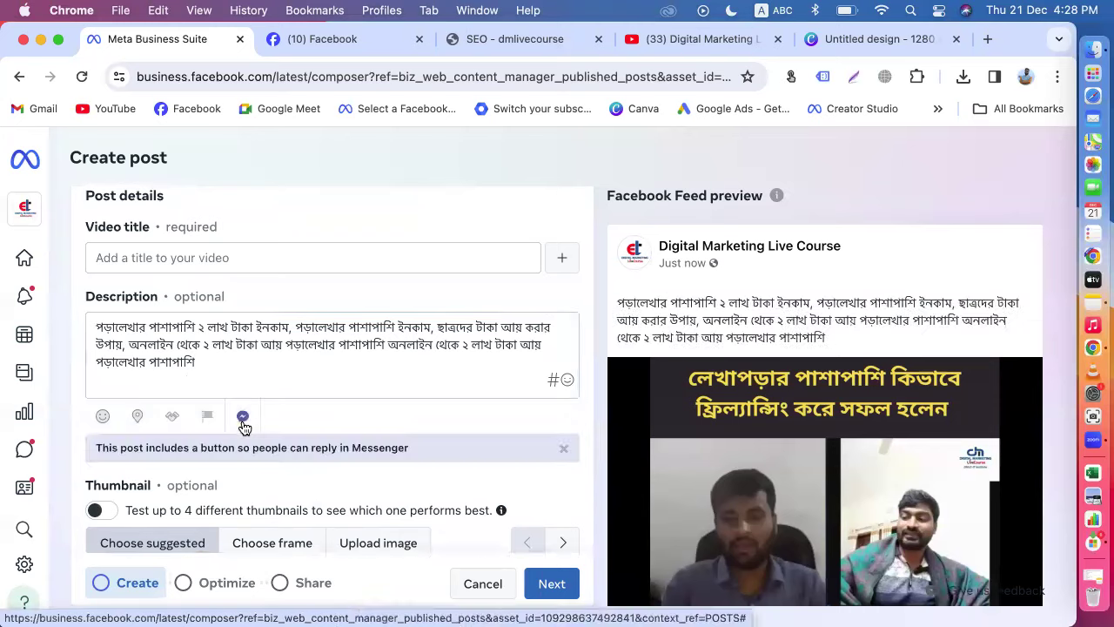
Step: Set the 2 lakh taka income JPG from Downloads as the video's custom thumbnail
scroll(441, 453, down, 3)
click(364, 337)
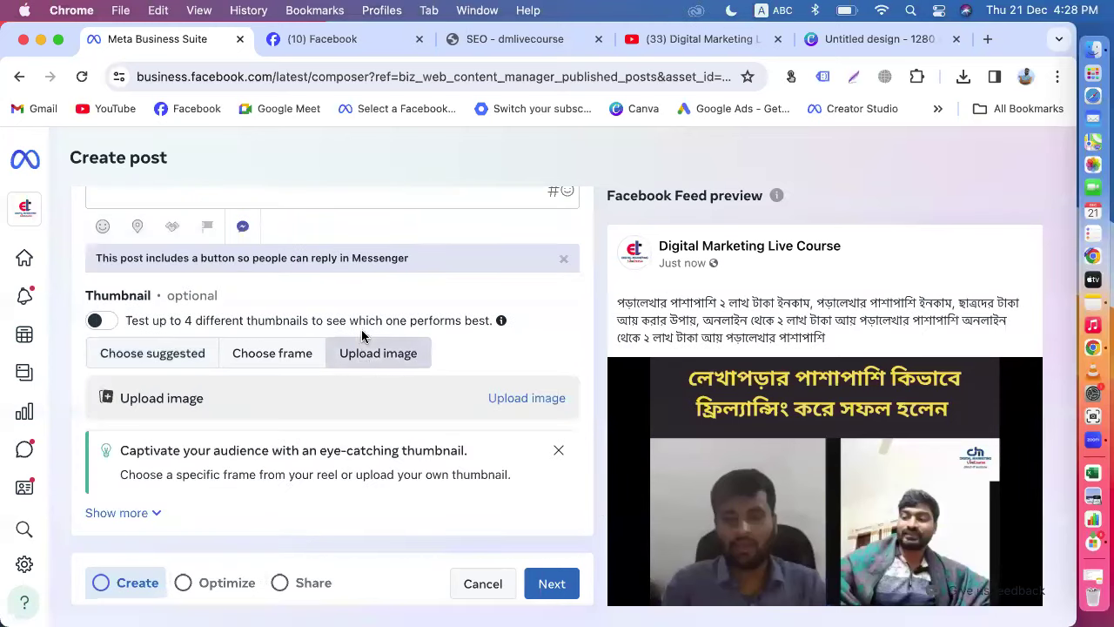
click(530, 403)
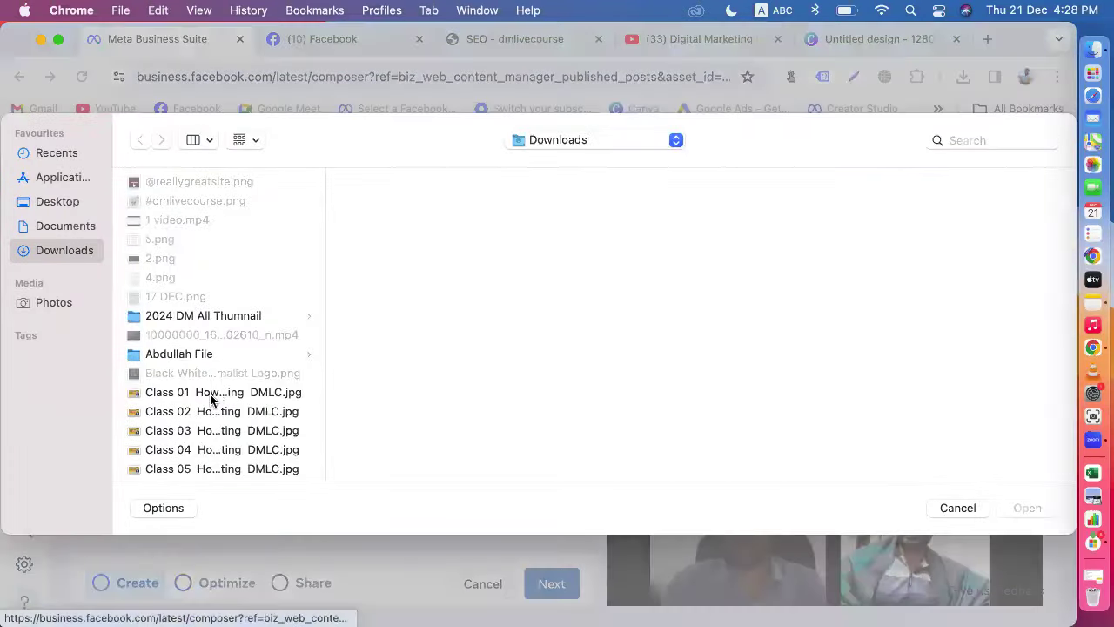
scroll(212, 398, down, 10)
click(202, 270)
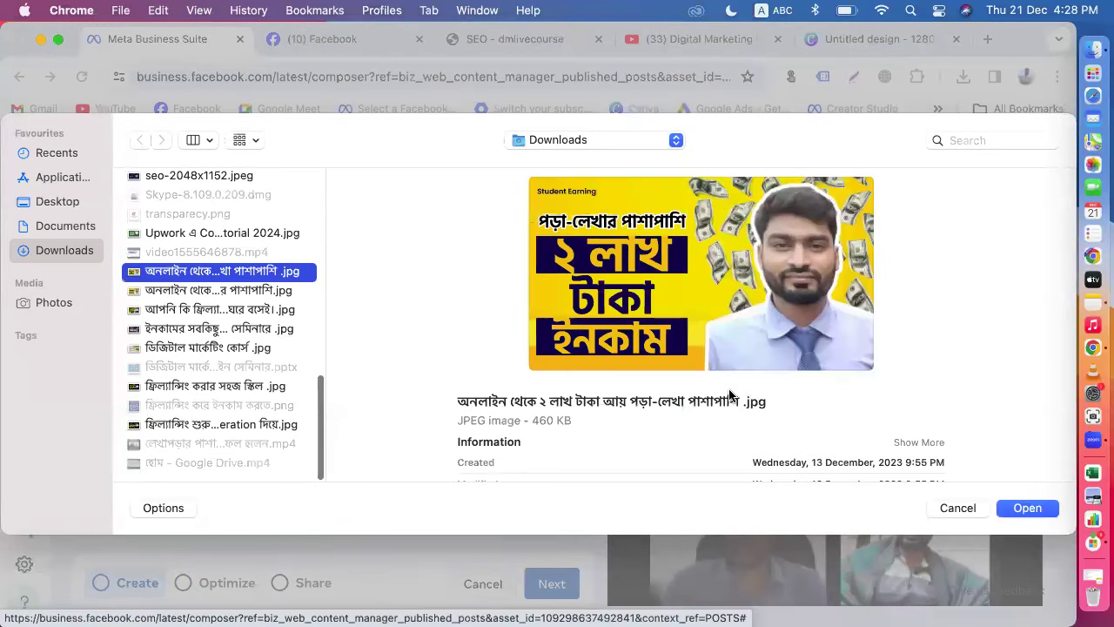
click(257, 291)
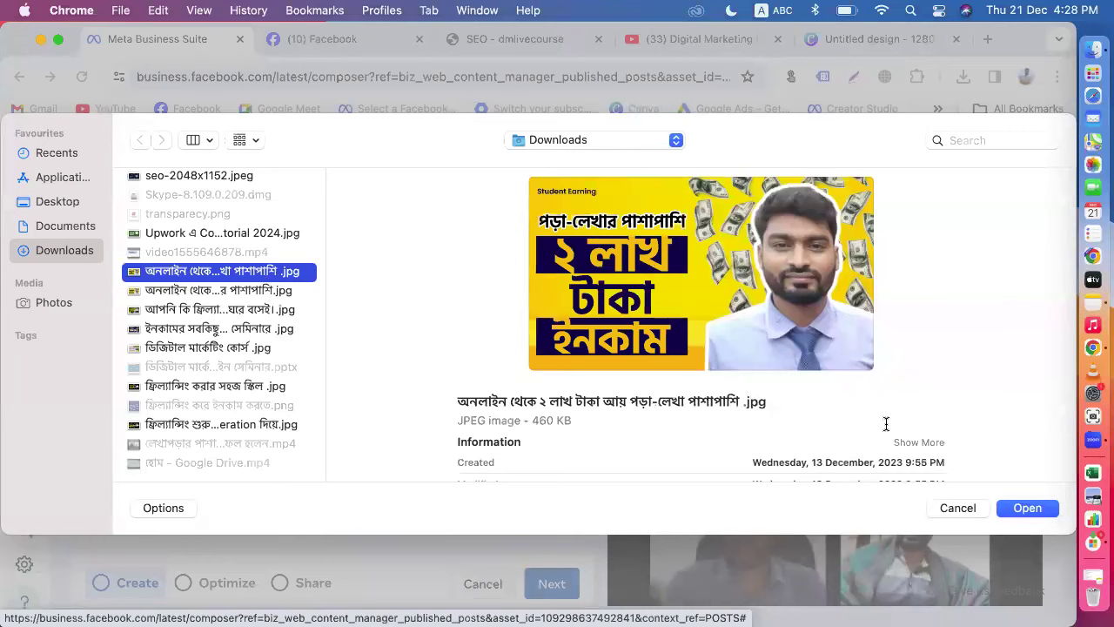
click(1014, 511)
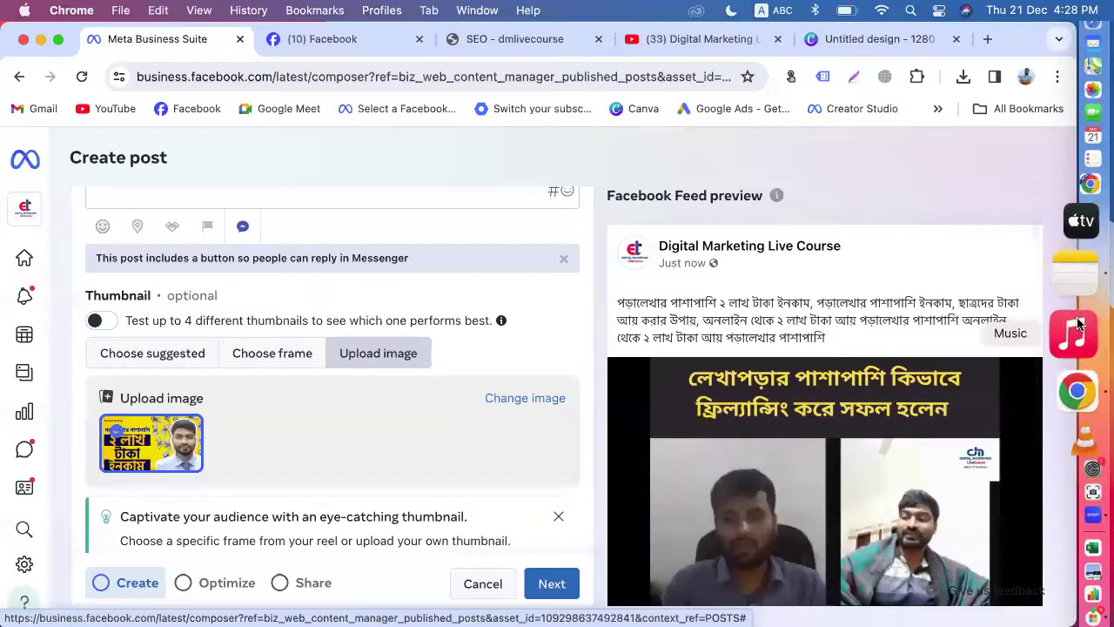
Step: Cut the Bengali title line from the latest Apple Notes note, then close Notes and Music
click(1078, 304)
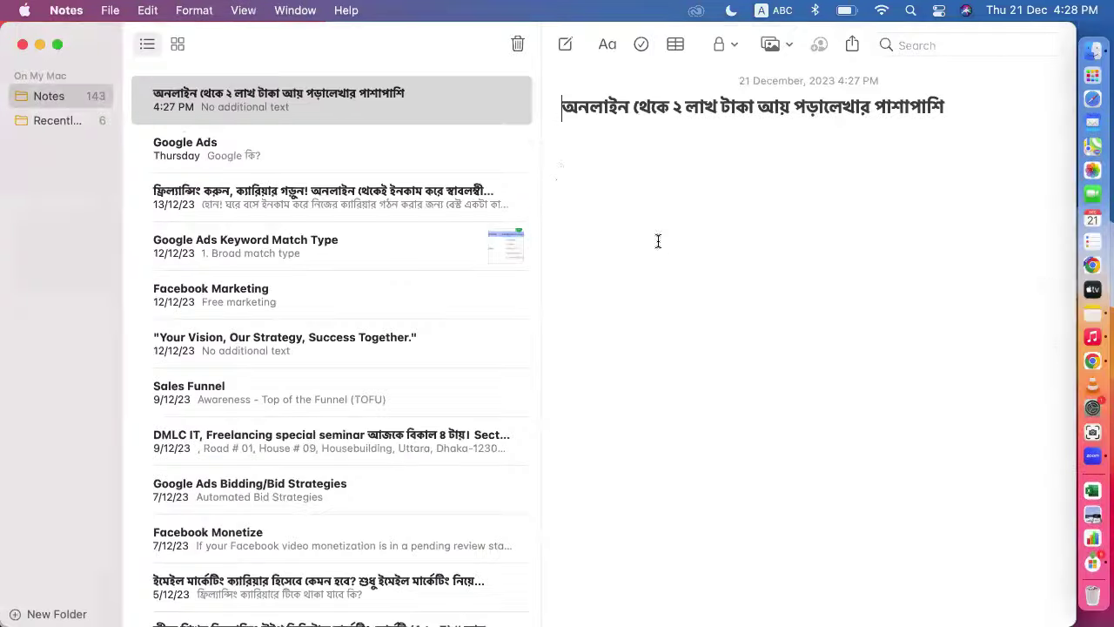
triple_click(563, 107)
key(super+x)
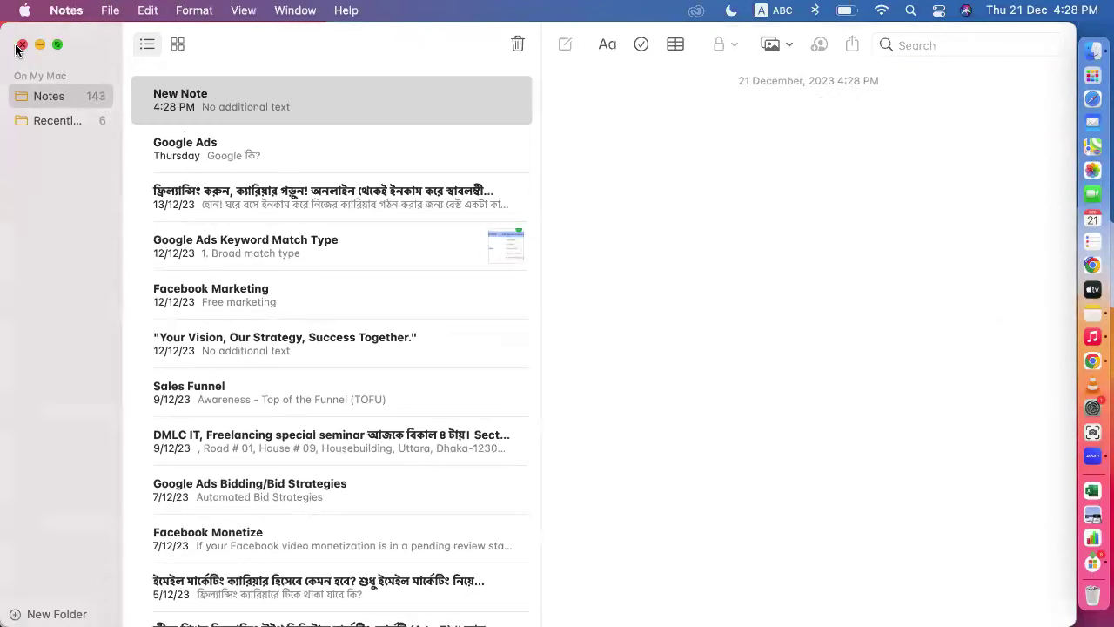
click(19, 45)
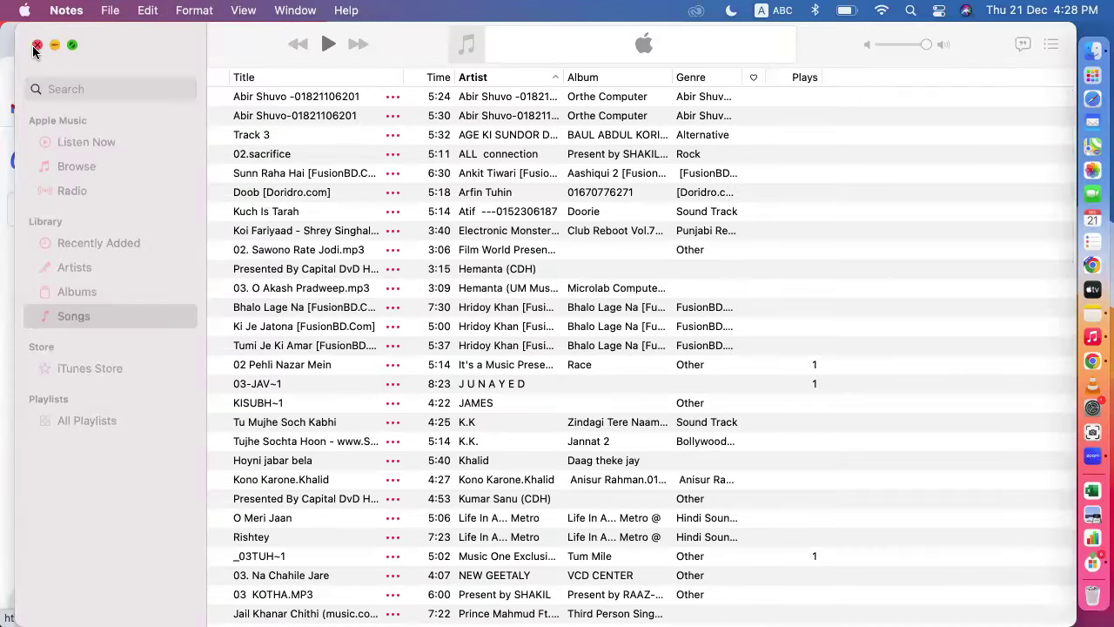
click(34, 47)
scroll(268, 379, up, 10)
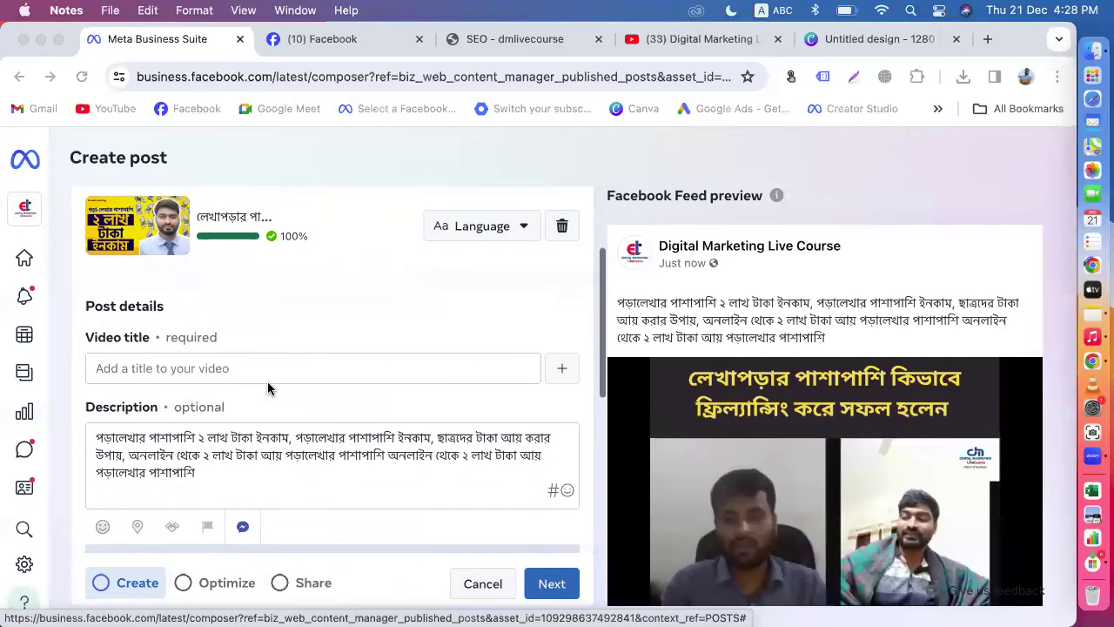
Step: Start a new line at the end of the post description
click(186, 401)
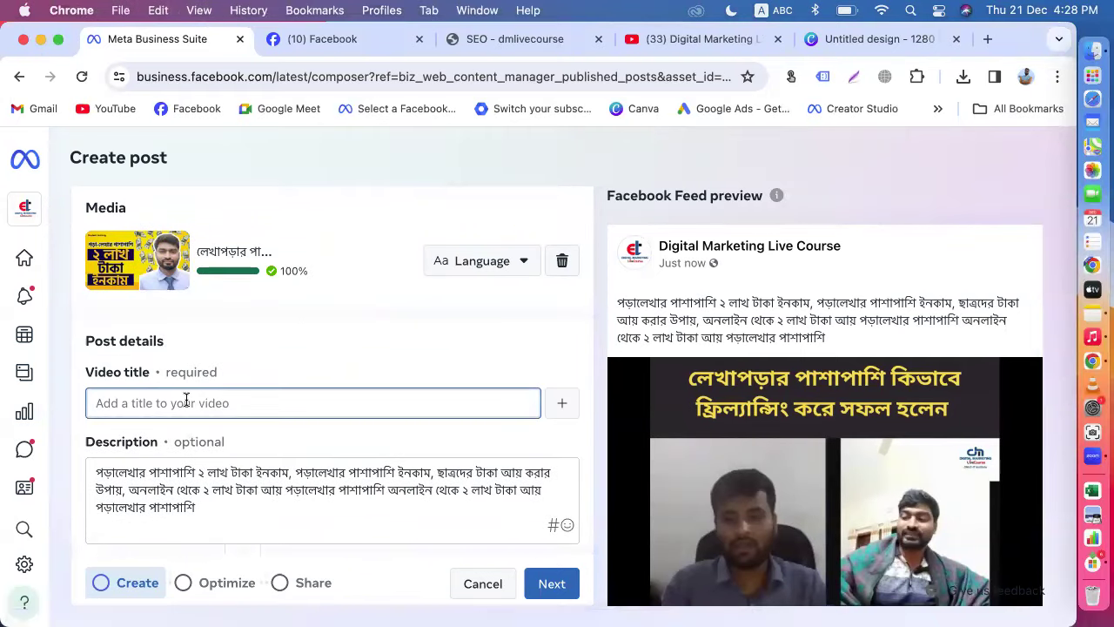
scroll(480, 345, down, 4)
click(205, 346)
key(Return)
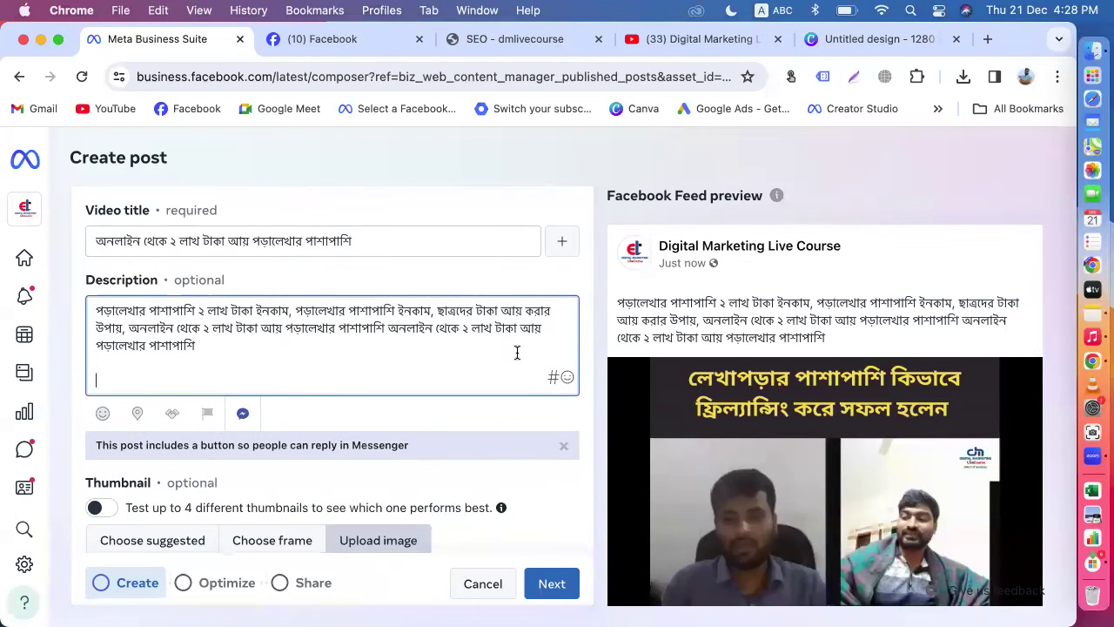
Step: Add #earning, #earningapp, #earningmoney, #earningonline and #earningtricks to the description
click(554, 380)
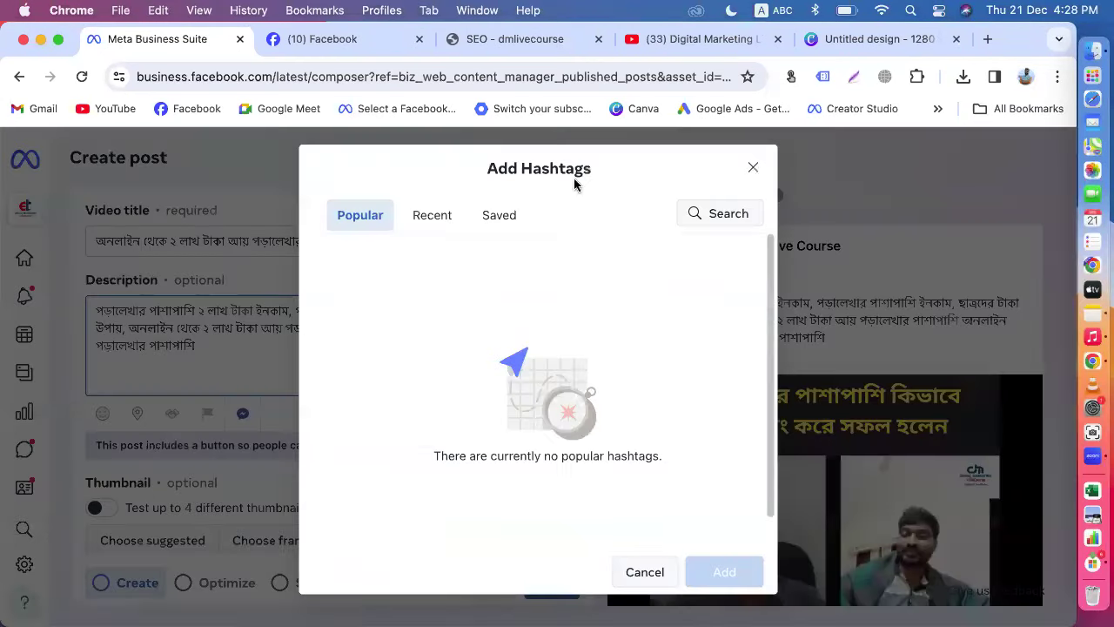
click(705, 213)
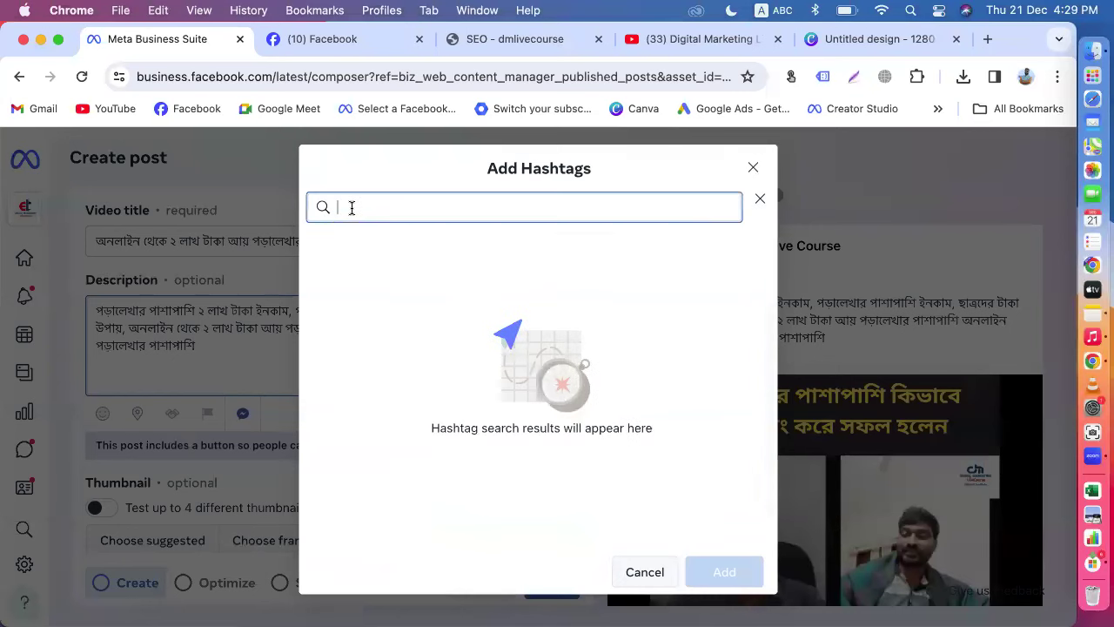
text(earning)
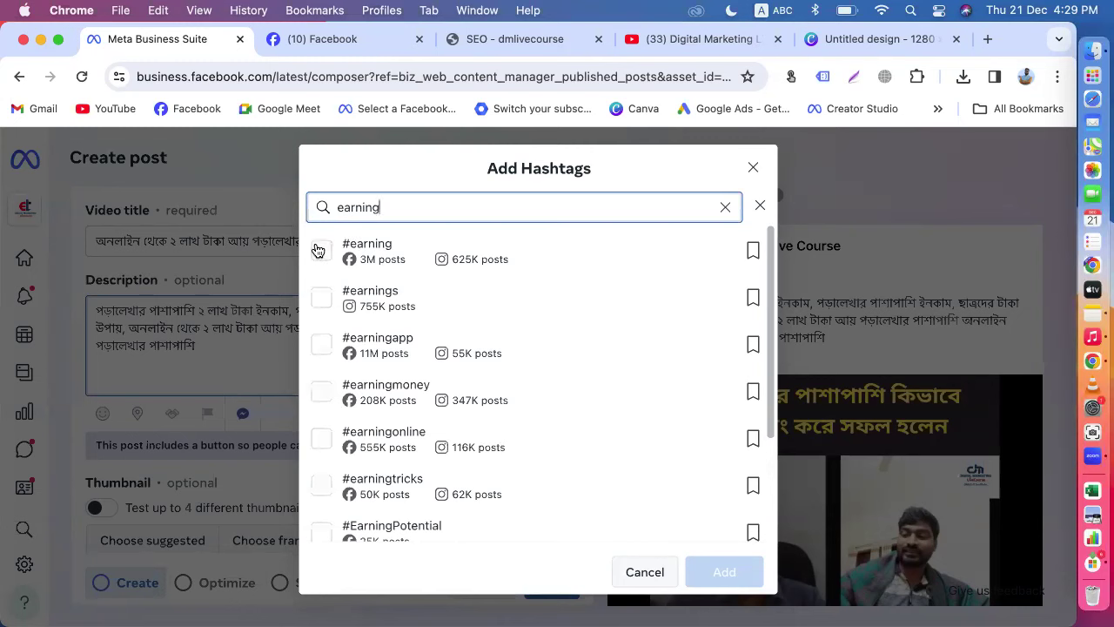
click(319, 251)
click(316, 346)
click(317, 394)
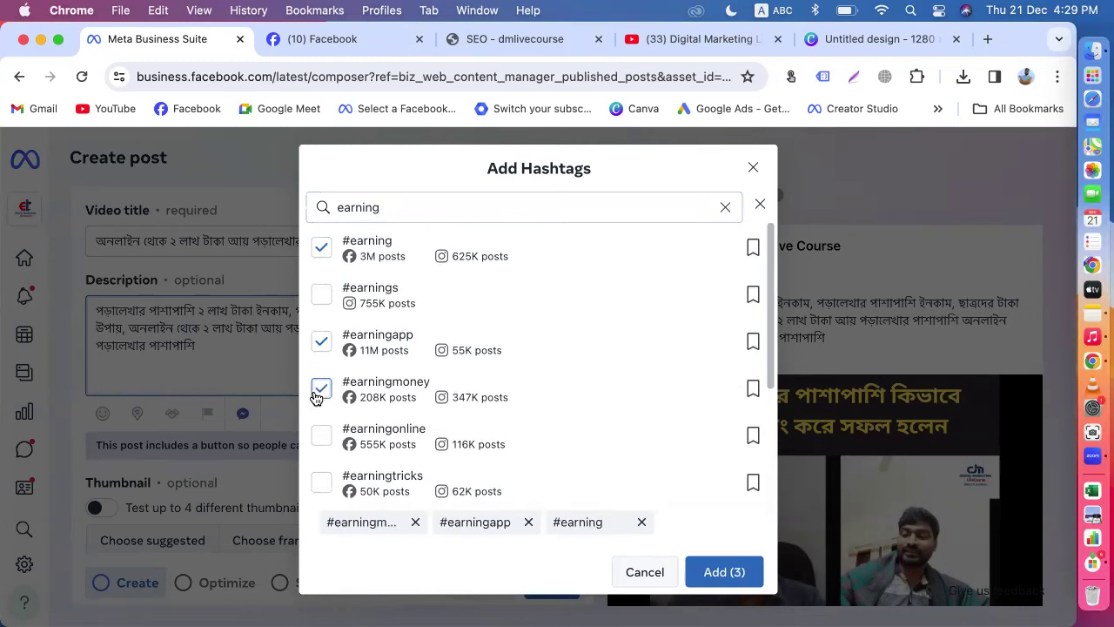
click(324, 436)
click(322, 489)
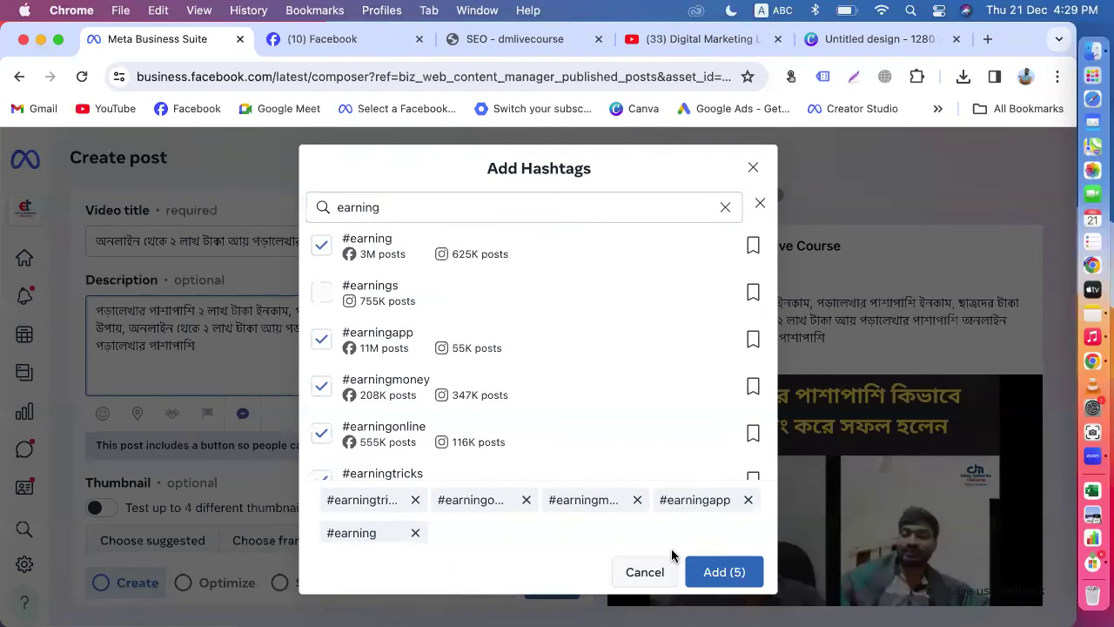
click(722, 572)
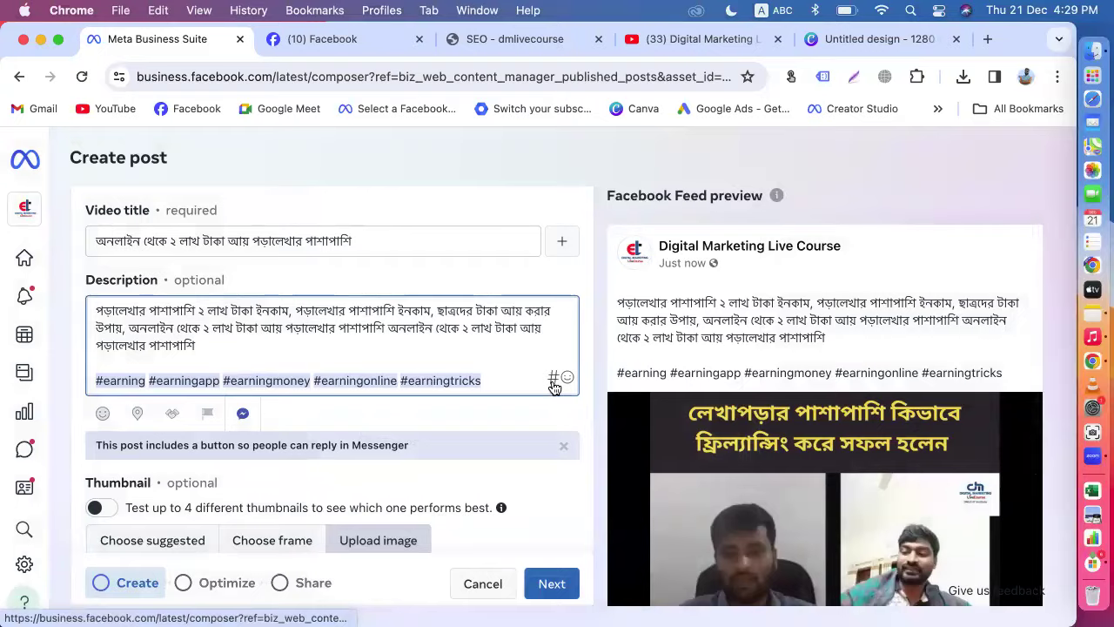
Step: Search hashtags for 'srudente', then close the hashtag search without adding any
click(553, 381)
click(714, 217)
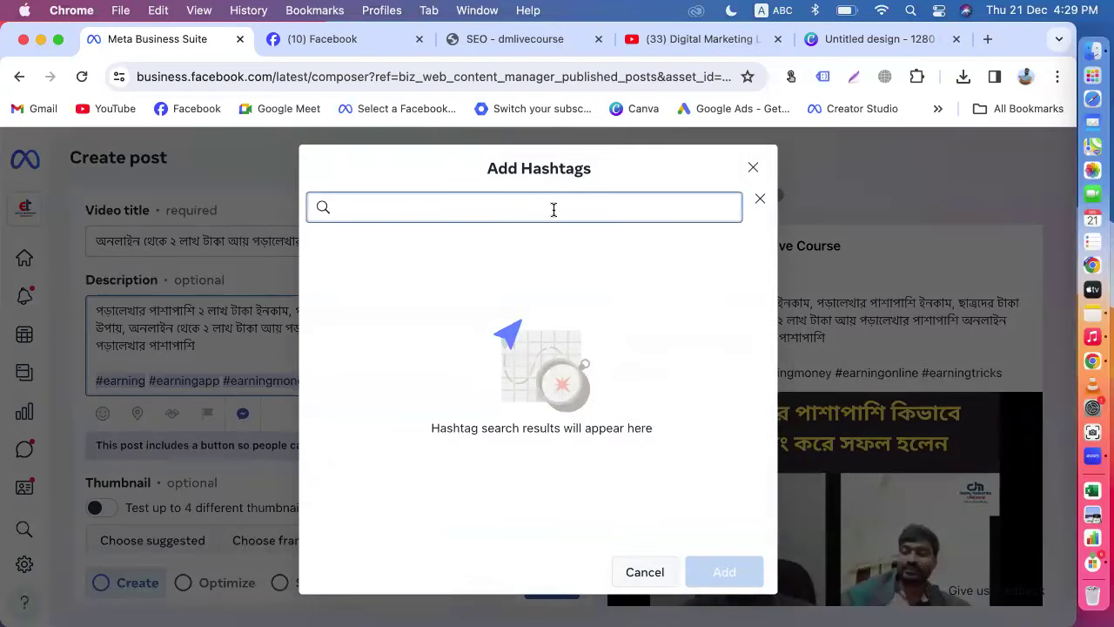
text(srudentearning)
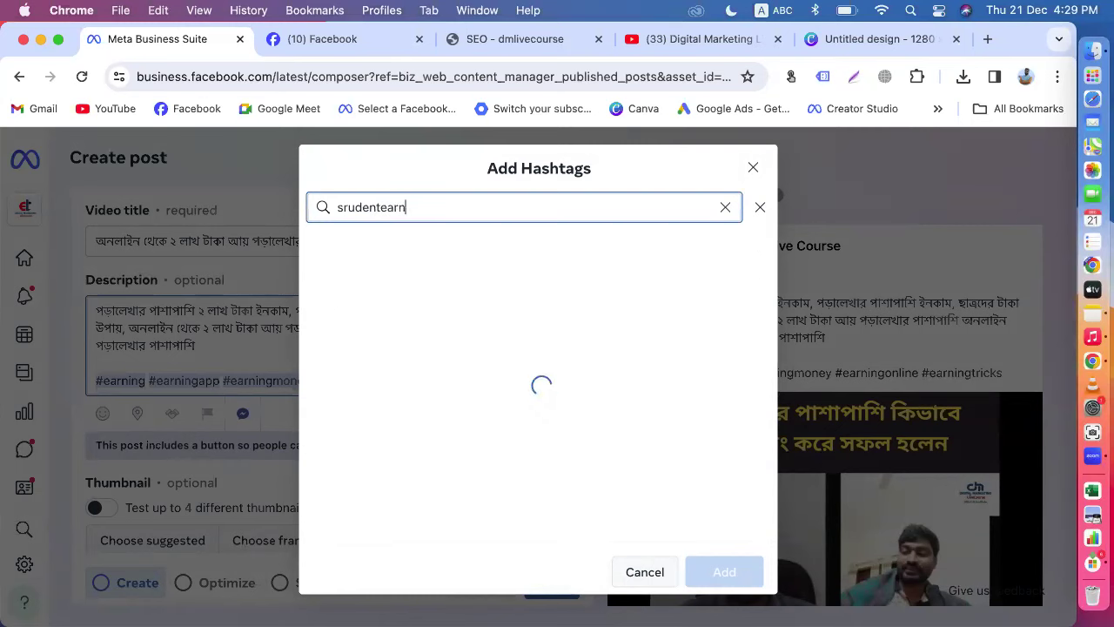
click(516, 224)
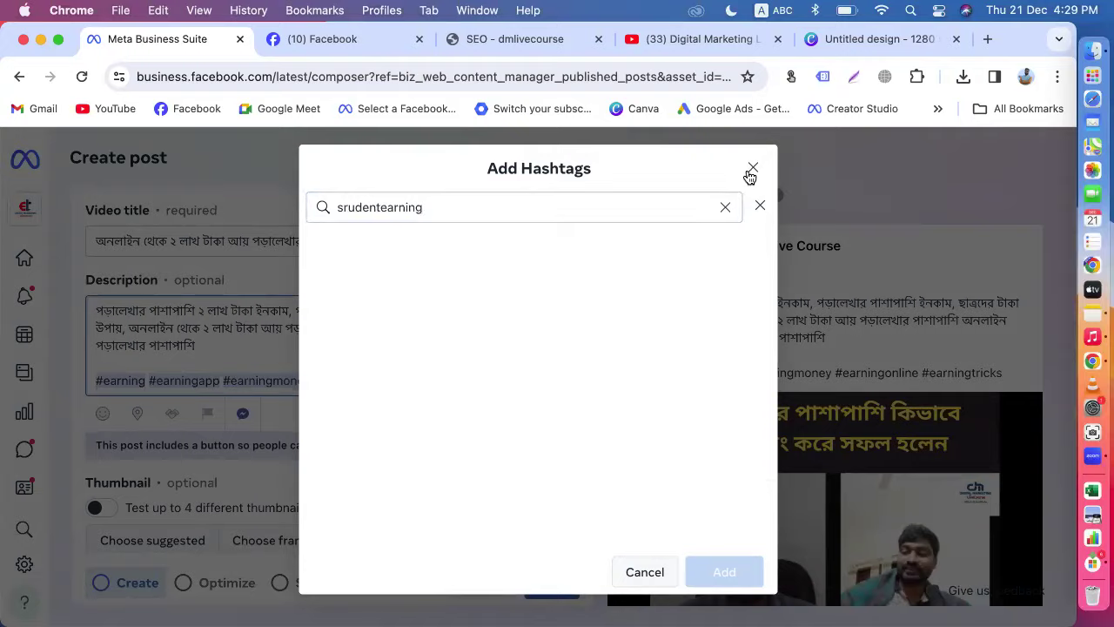
click(752, 169)
scroll(453, 454, down, 5)
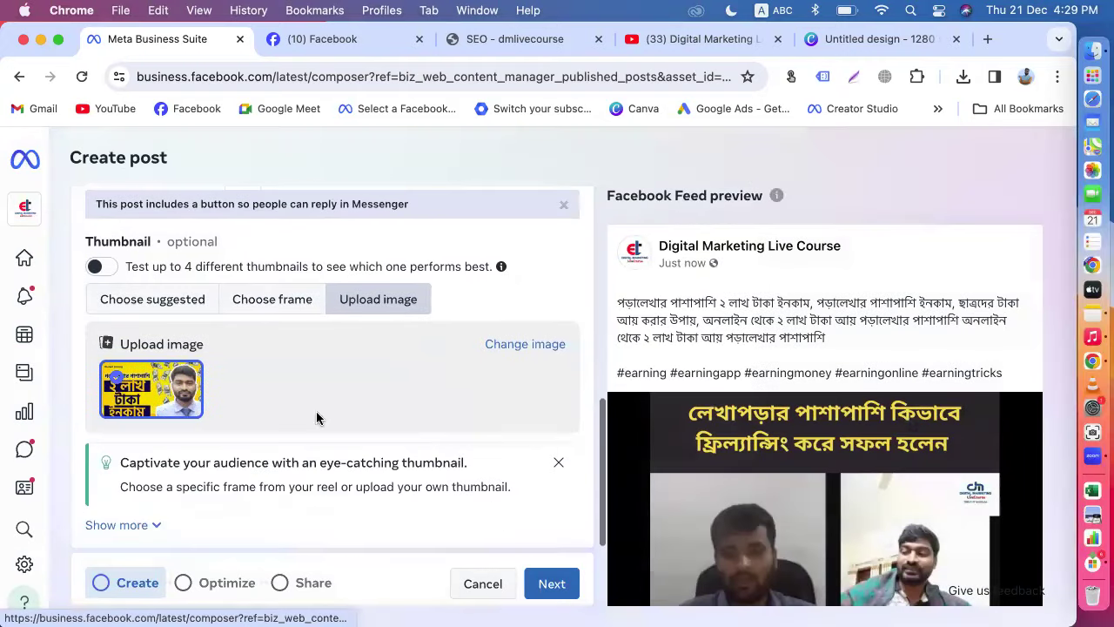
Step: Dismiss the Messenger reply notice and turn the Messenger reply option back on
scroll(339, 392, up, 3)
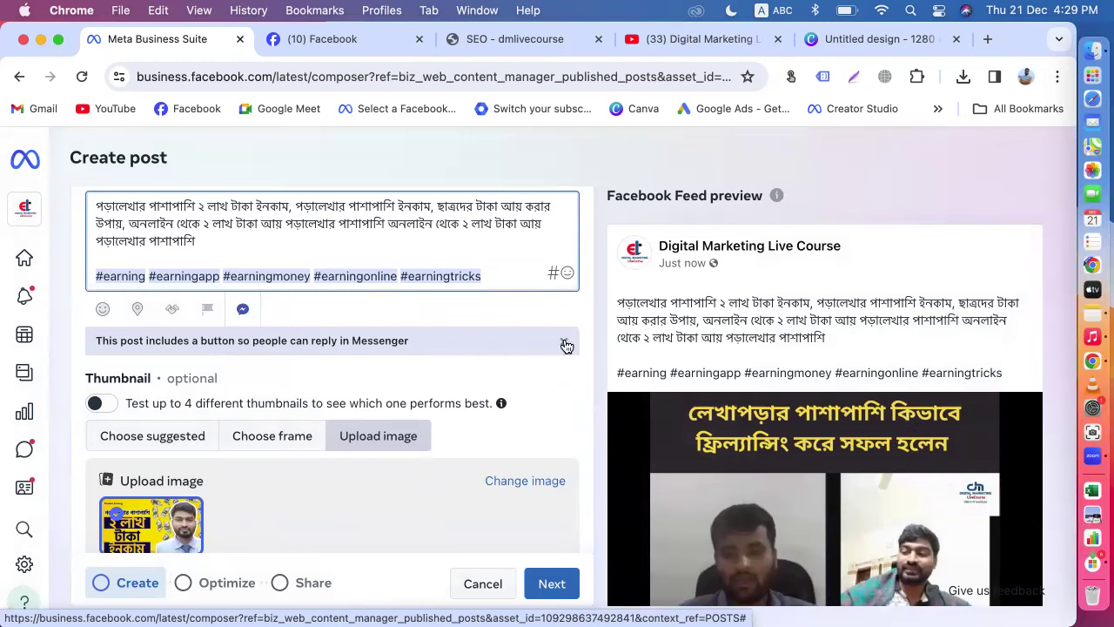
click(564, 344)
click(244, 312)
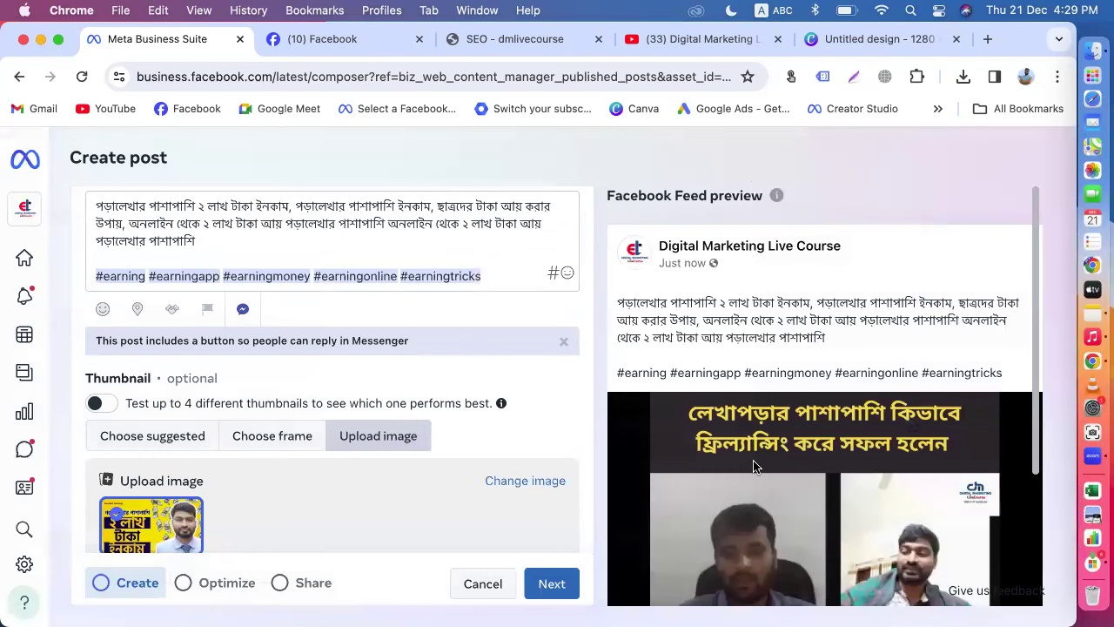
scroll(753, 466, down, 3)
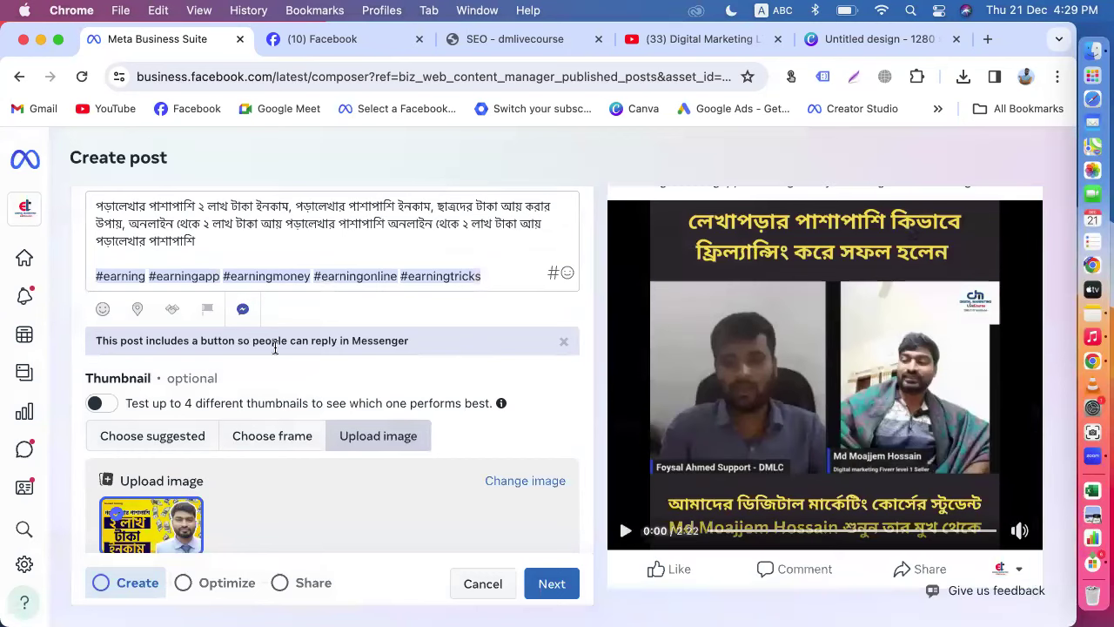
scroll(522, 409, down, 3)
scroll(521, 415, up, 10)
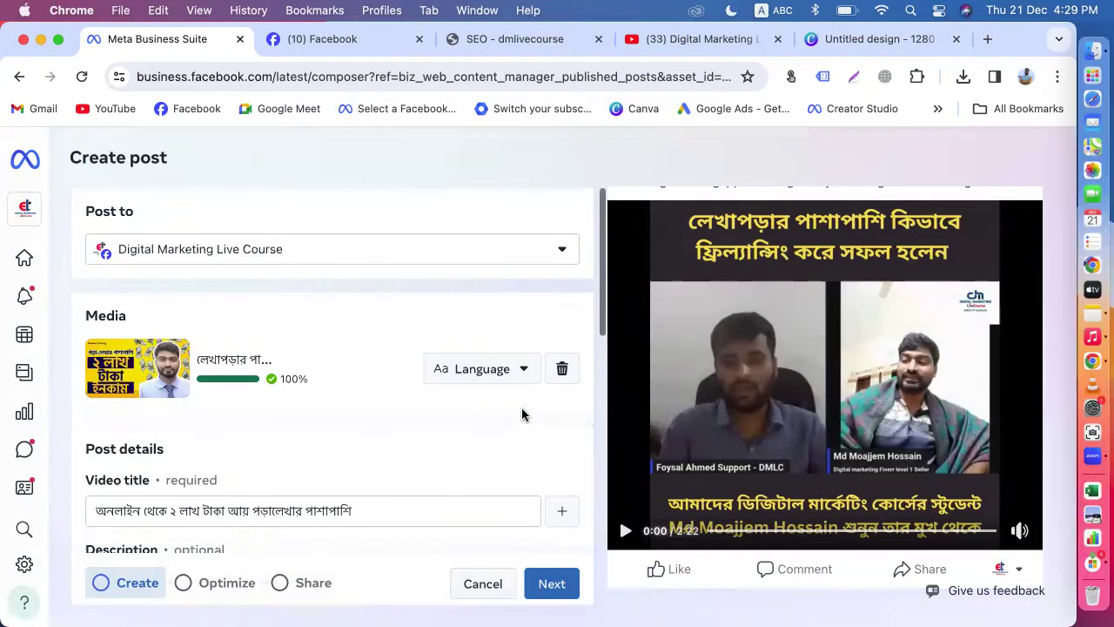
Step: Advance to the sharing step and turn on Add to playlist
click(554, 584)
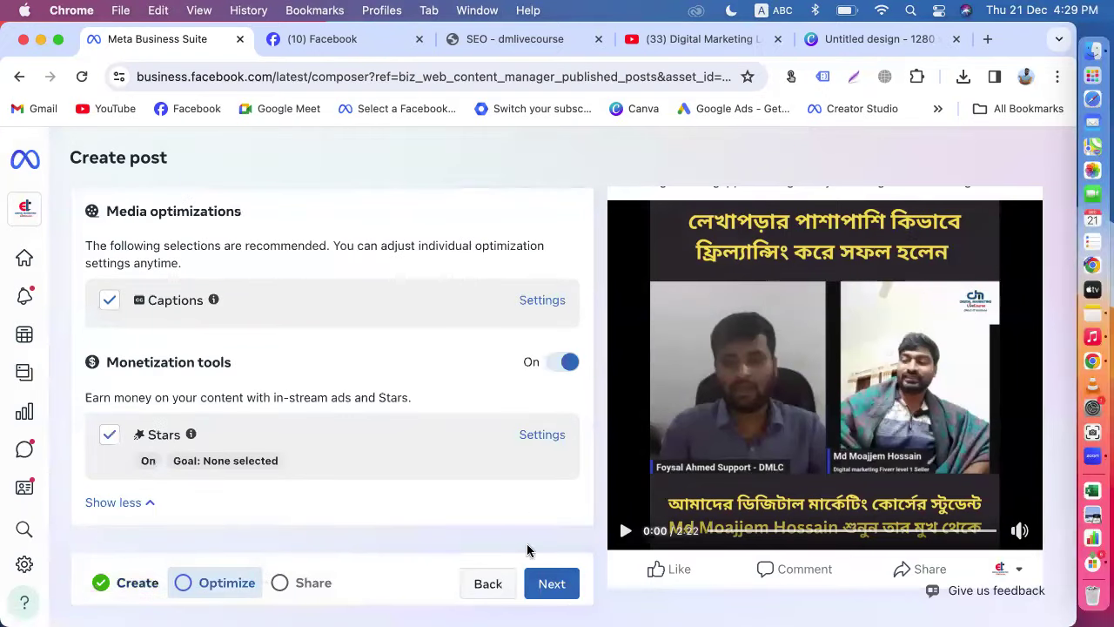
click(550, 585)
scroll(392, 428, down, 10)
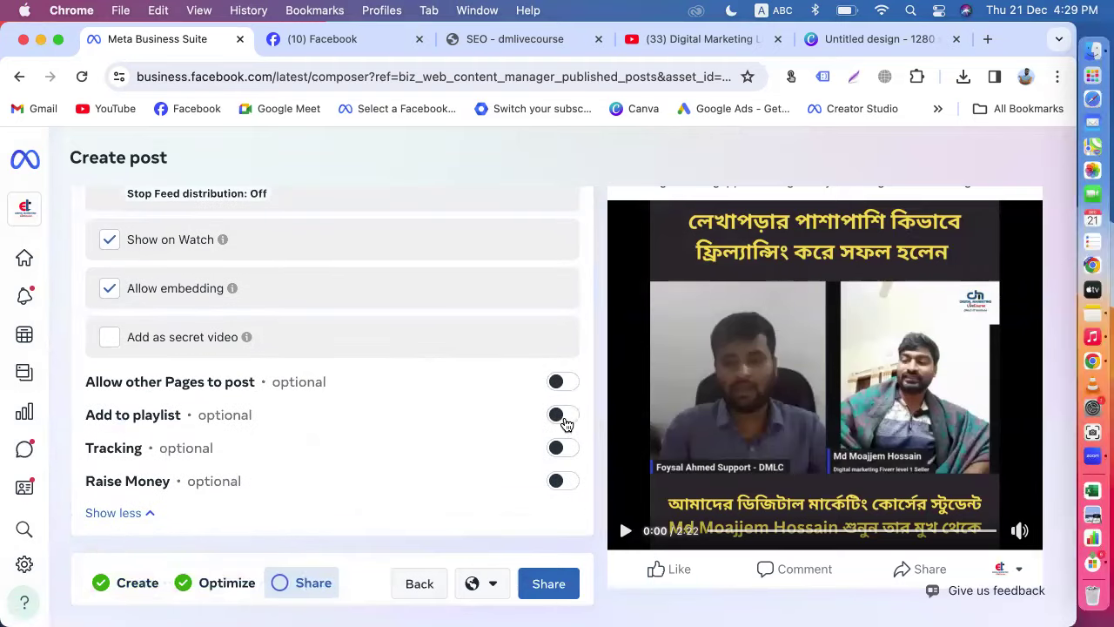
click(561, 417)
click(255, 471)
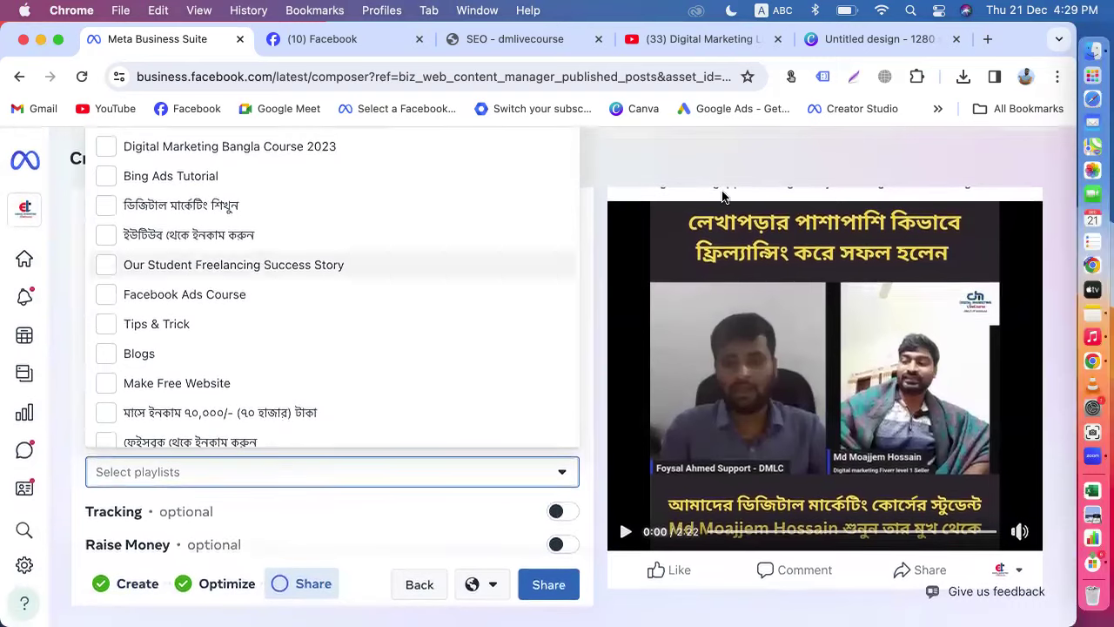
Step: Add the video to the Student Earning playlist, with the browser zoom restored to 100%
click(1058, 77)
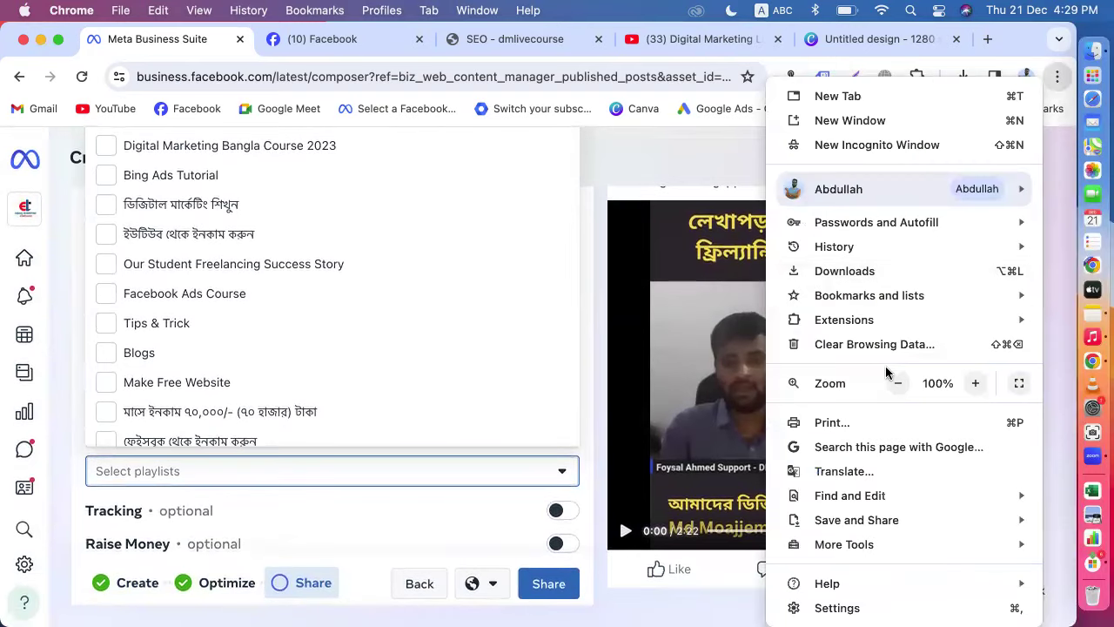
click(897, 383)
click(897, 383)
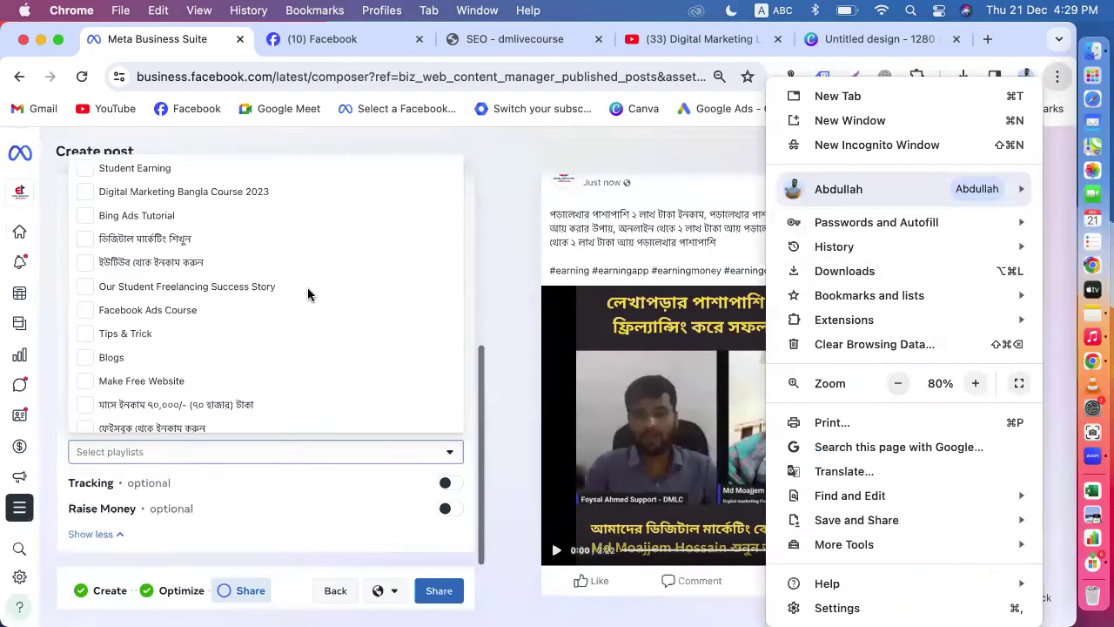
click(101, 173)
click(87, 170)
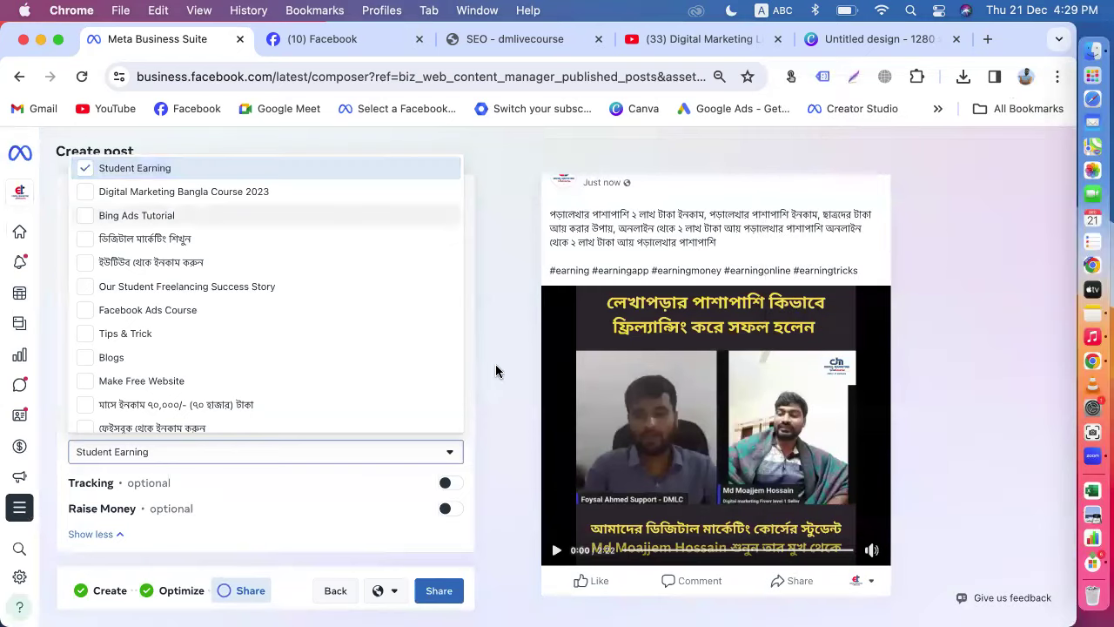
click(518, 406)
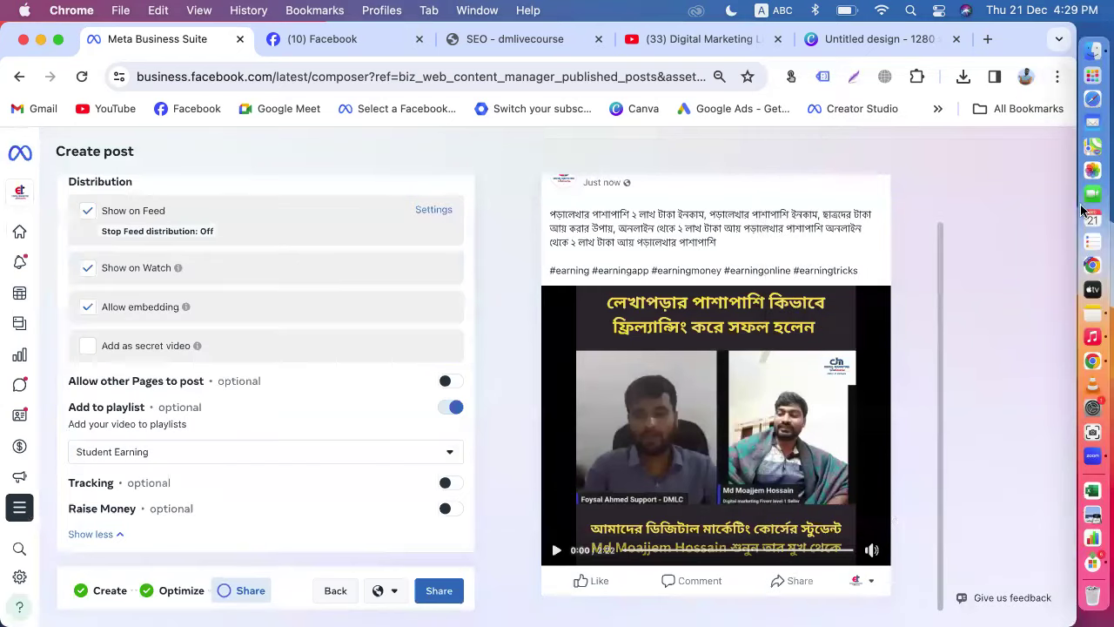
click(1056, 76)
click(976, 383)
click(976, 383)
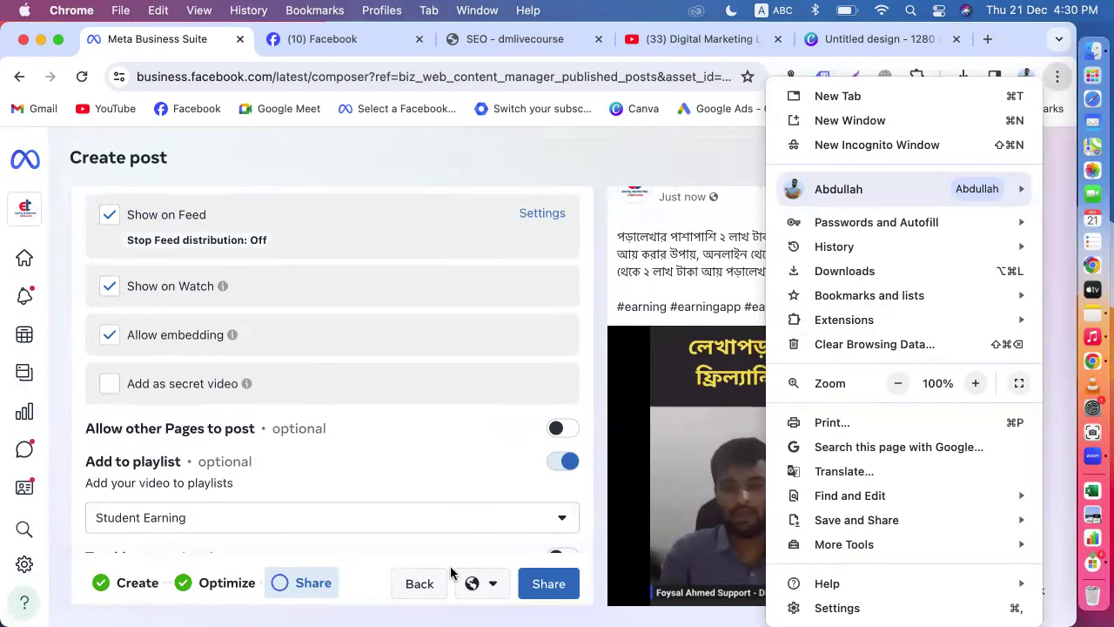
click(421, 587)
Step: Review the post details again, then share the video post and dismiss the processing notice
click(417, 585)
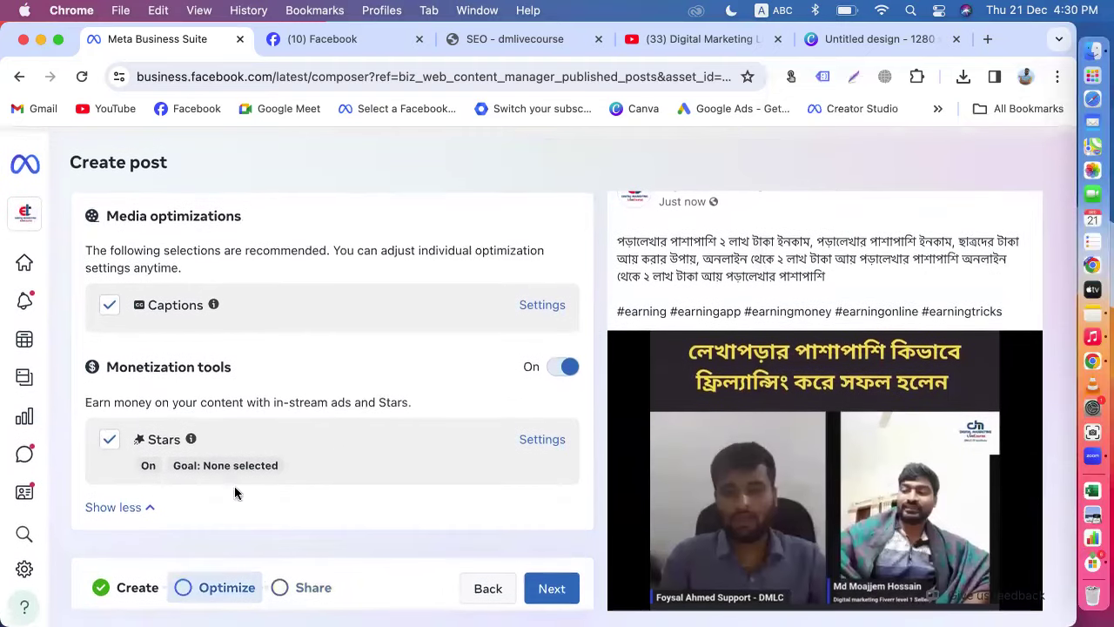
click(111, 601)
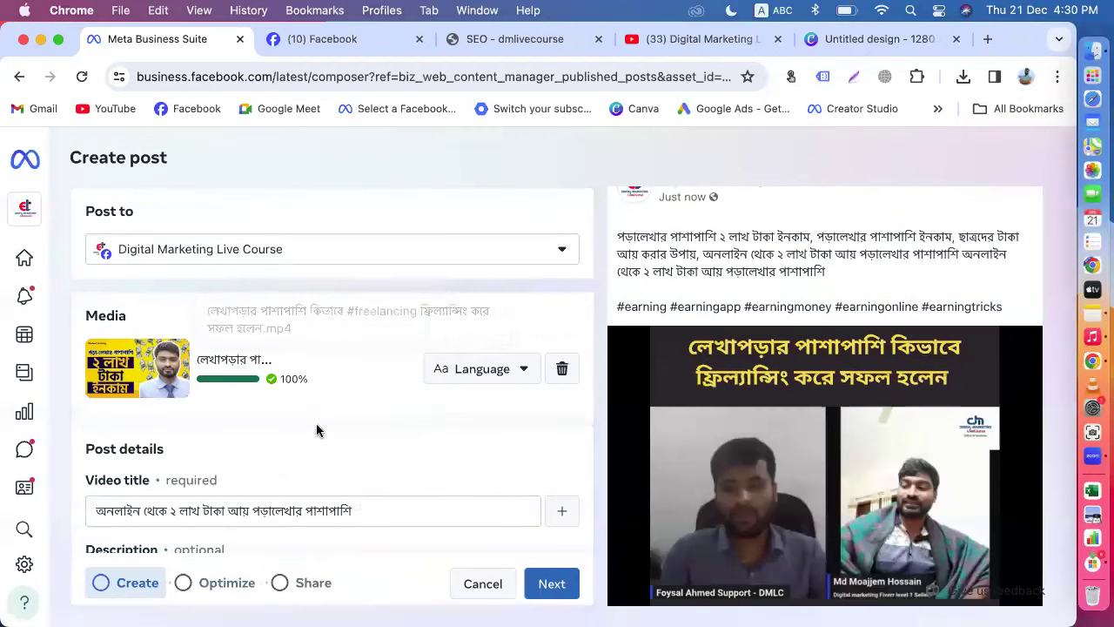
scroll(318, 429, down, 10)
scroll(316, 427, up, 3)
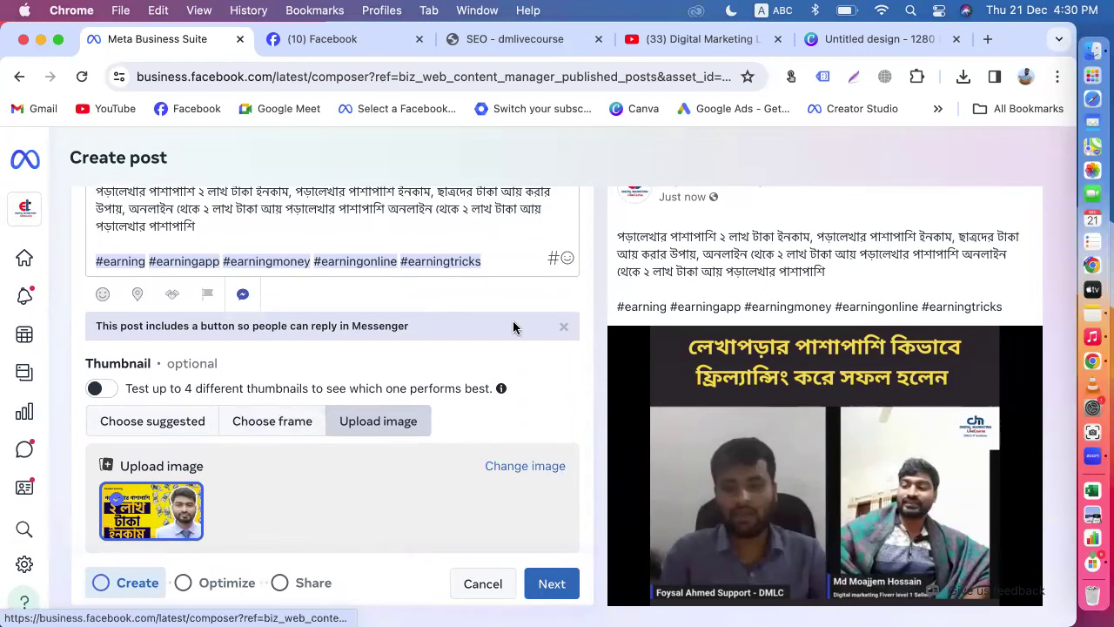
click(552, 583)
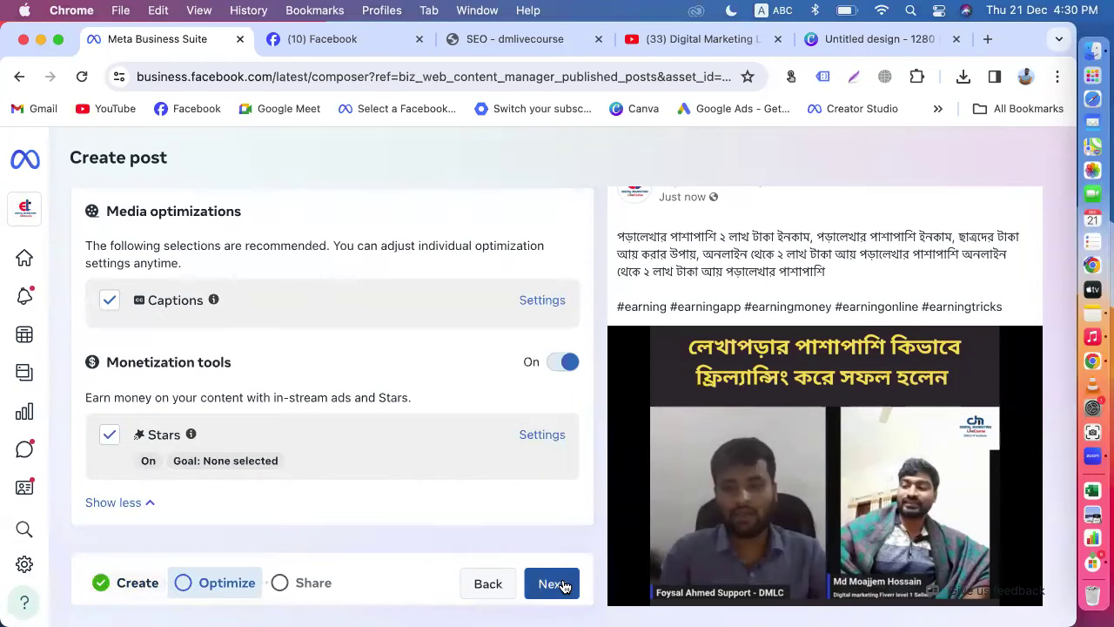
click(563, 586)
click(571, 584)
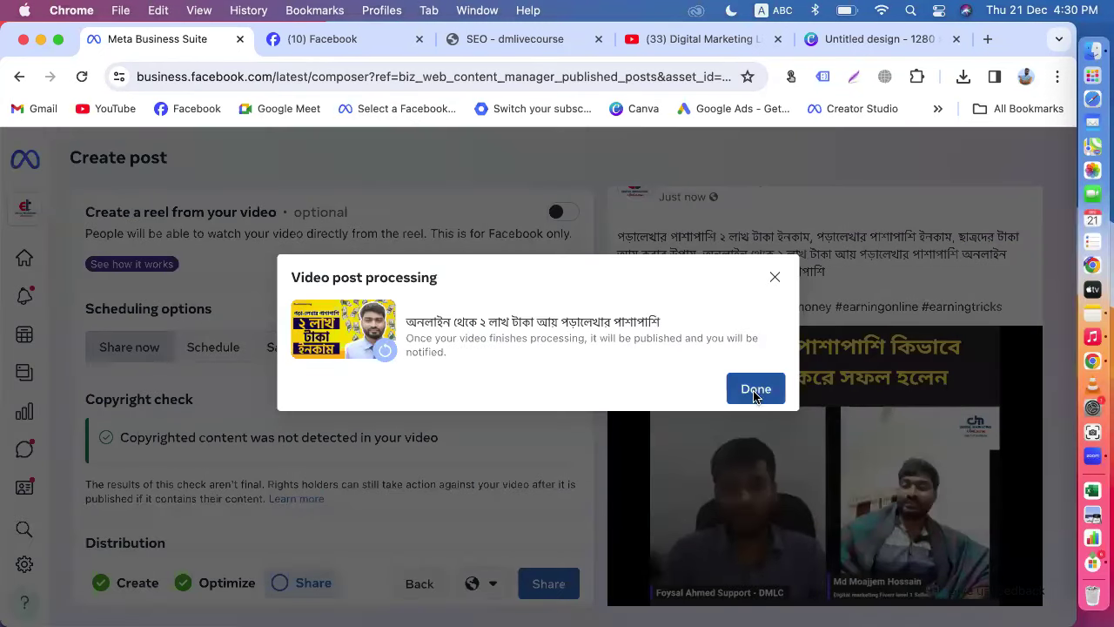
click(754, 394)
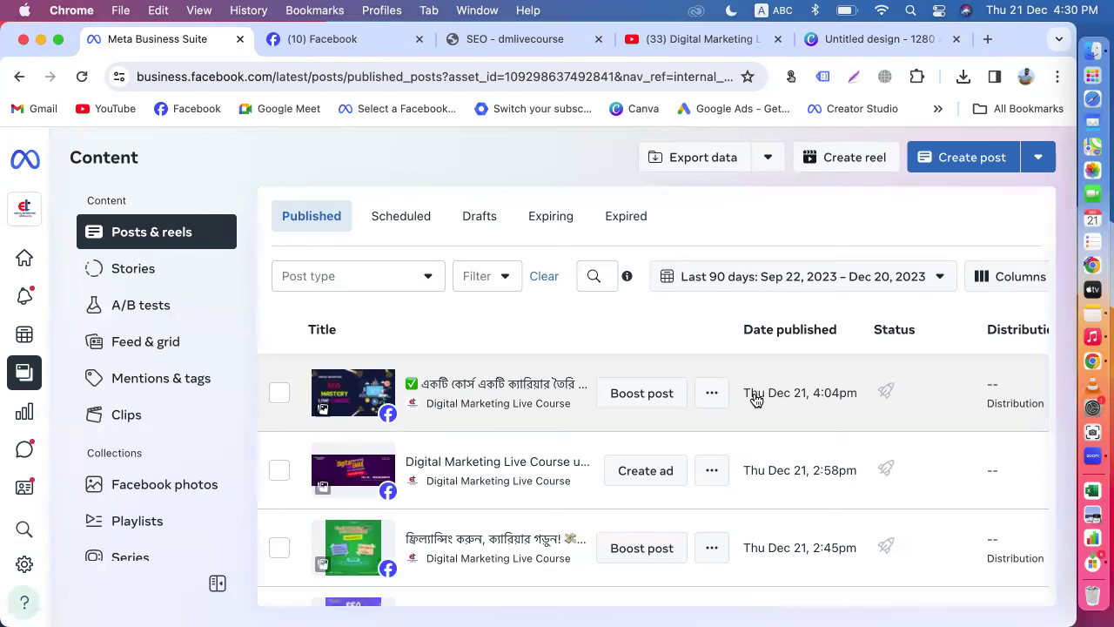
Step: Switch the Facebook profile to London Luxury BD and open its page
click(353, 39)
click(32, 153)
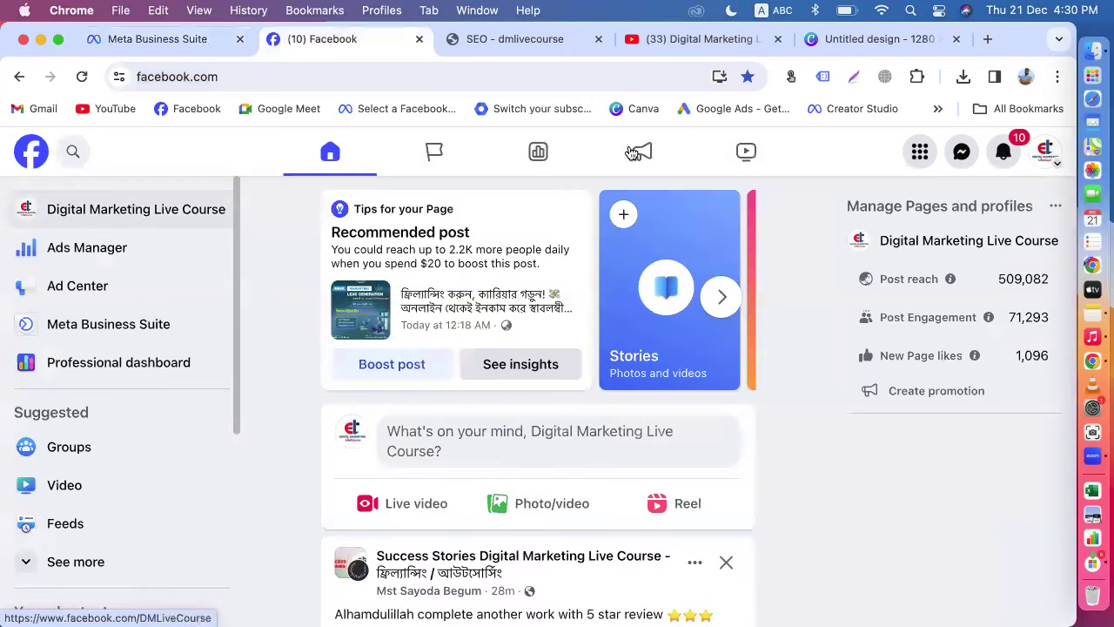
click(1051, 163)
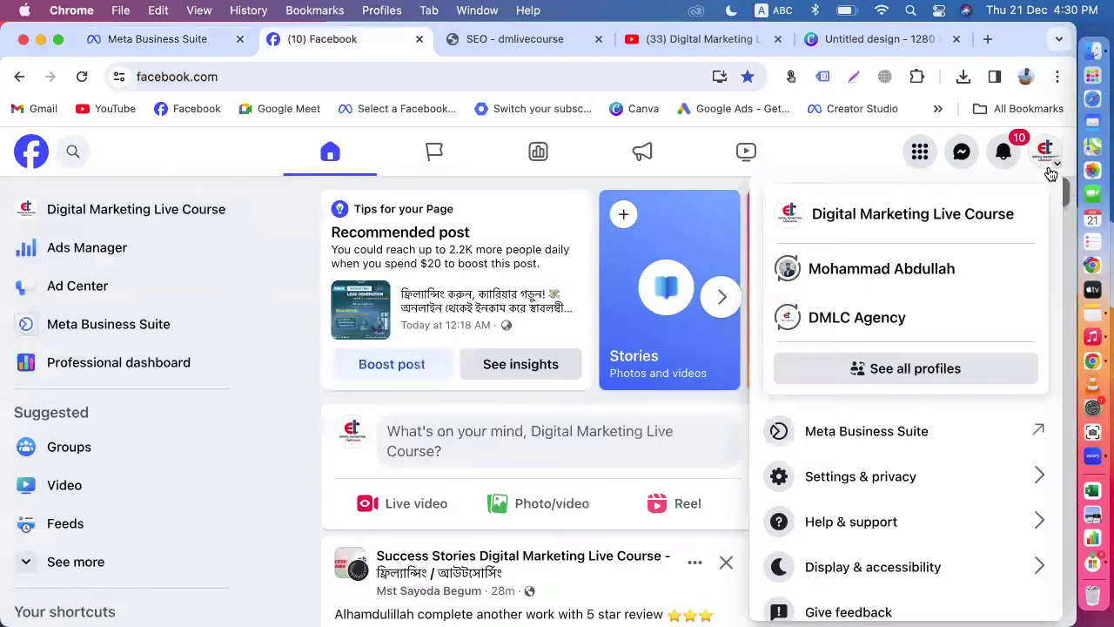
click(857, 377)
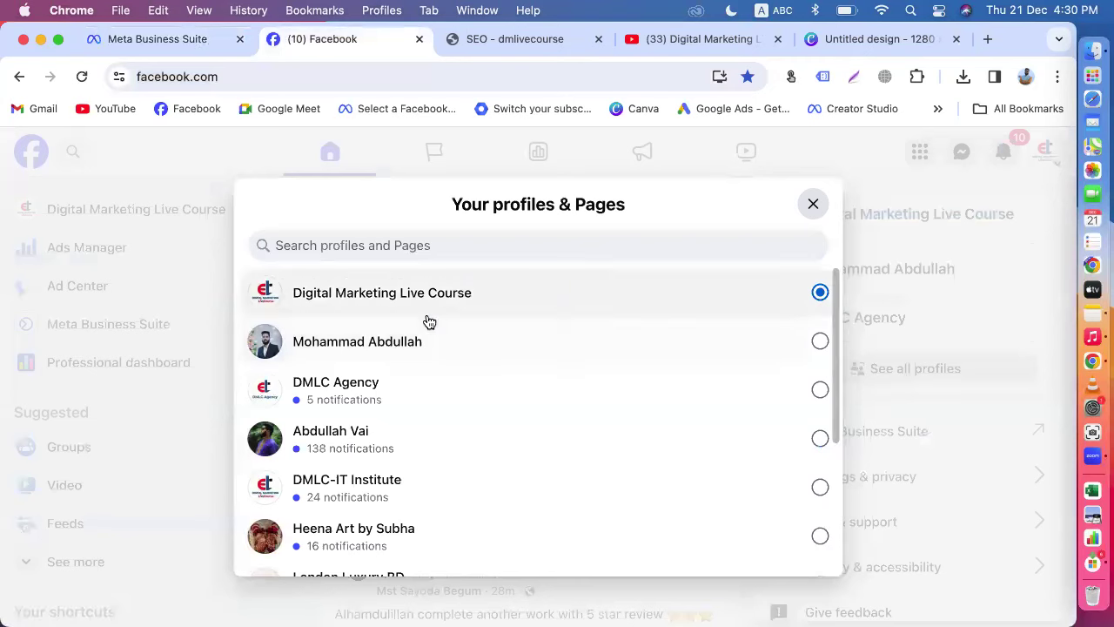
scroll(462, 445, down, 4)
scroll(462, 445, up, 2)
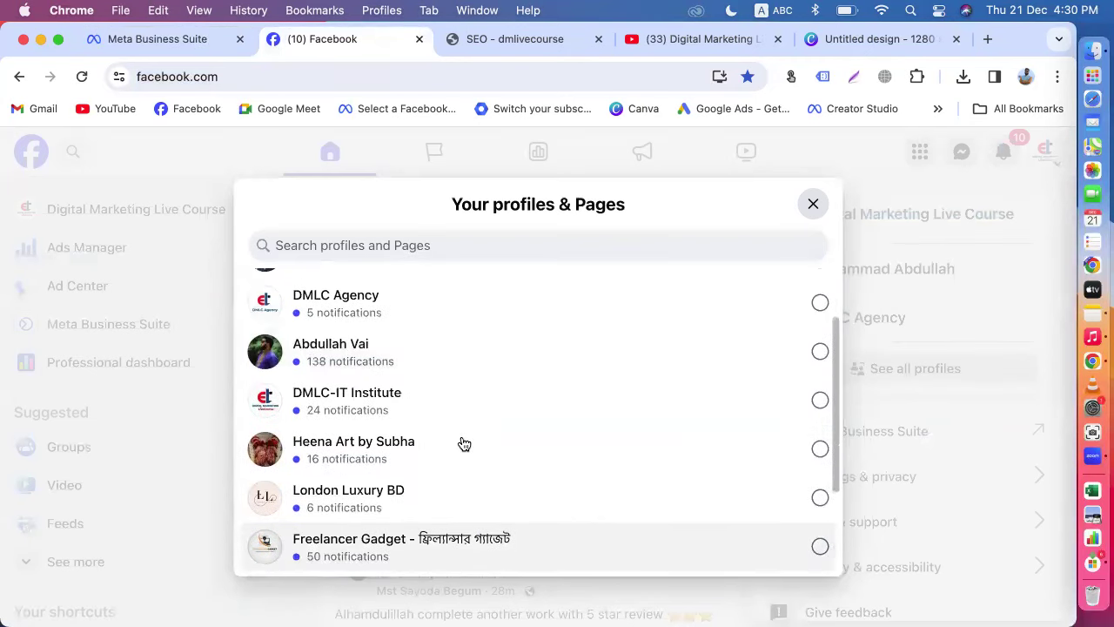
scroll(460, 443, down, 1)
click(377, 461)
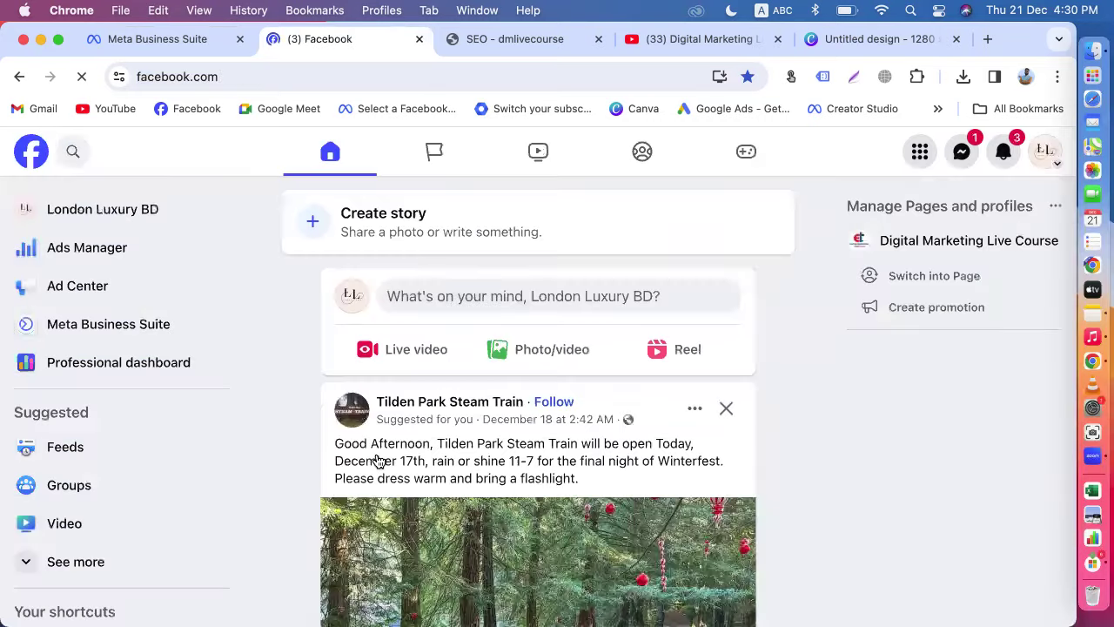
click(124, 209)
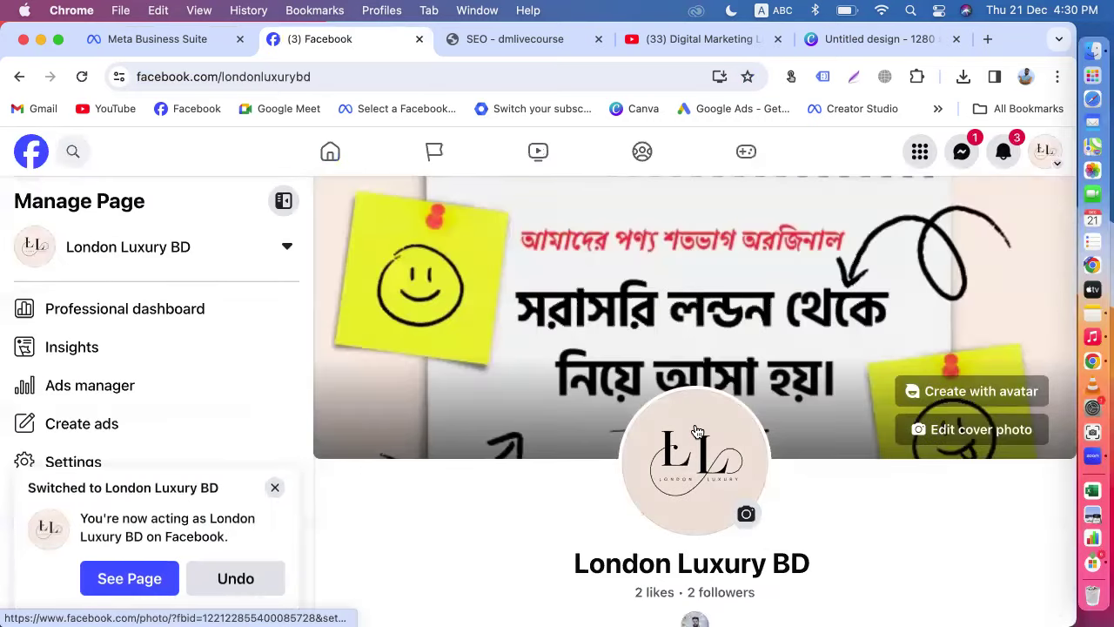
Step: Scroll through the page's handbag, serum and necklace posts
scroll(695, 429, down, 10)
scroll(695, 429, down, 20)
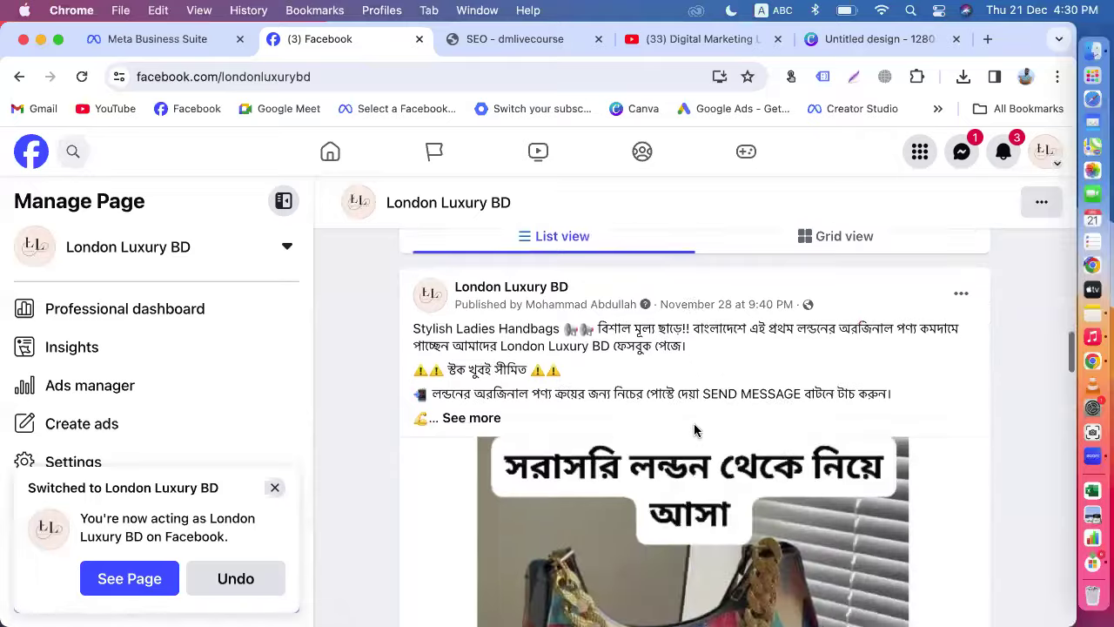
scroll(697, 432, down, 20)
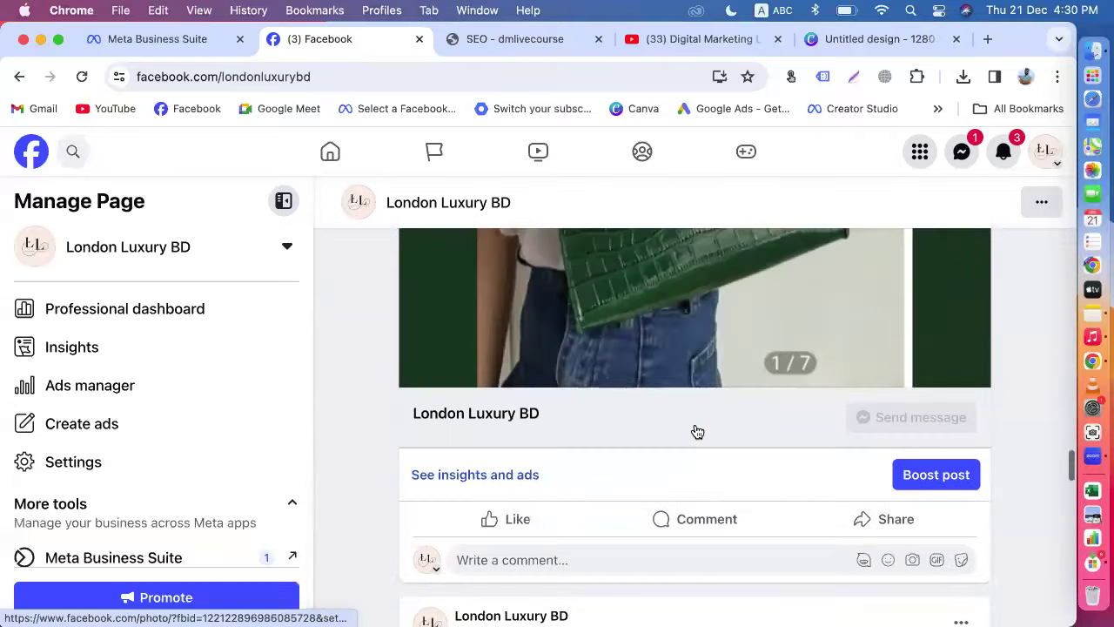
scroll(697, 432, down, 20)
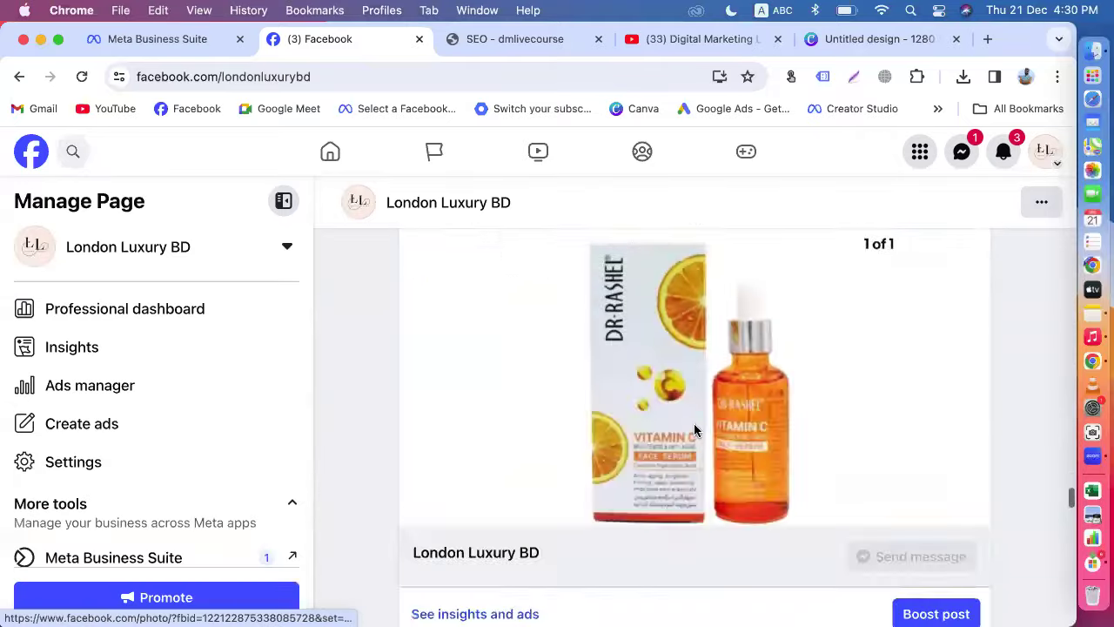
scroll(698, 432, down, 10)
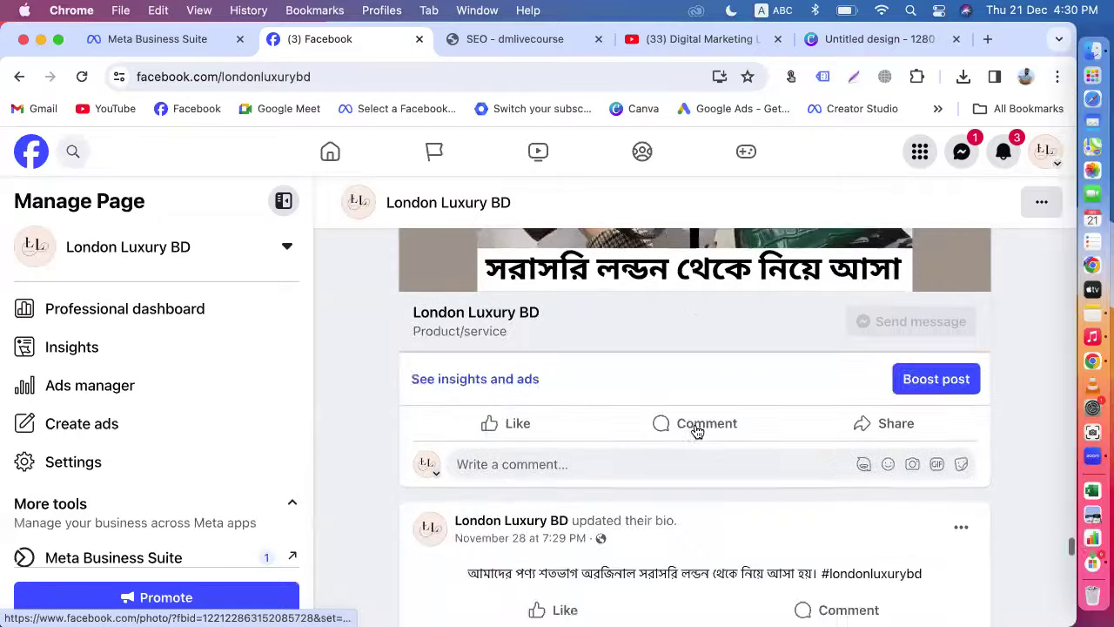
scroll(697, 431, up, 2)
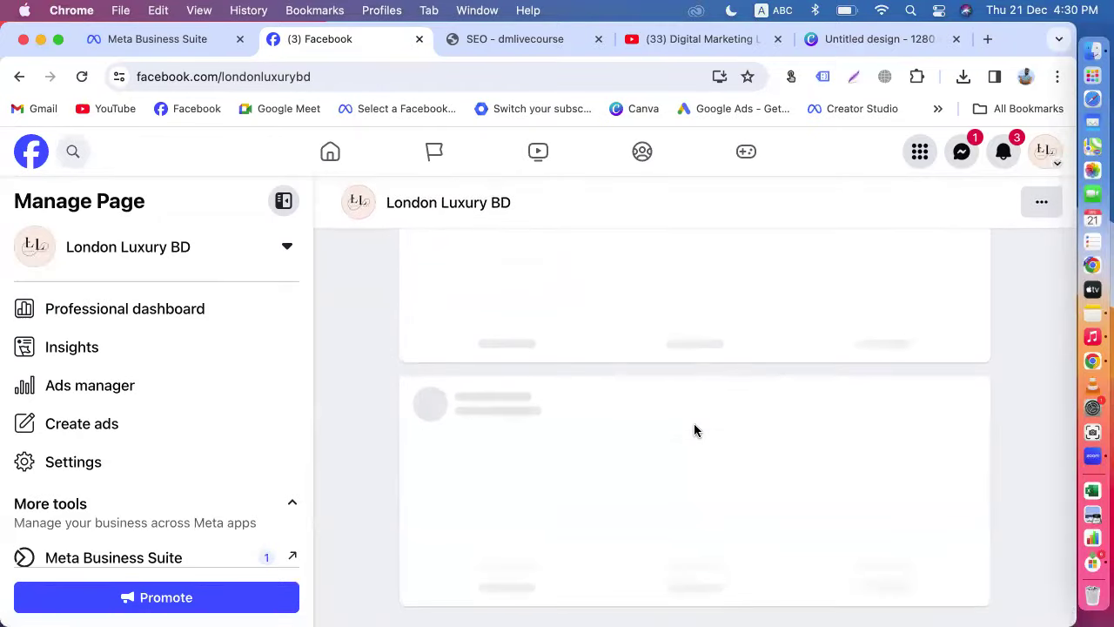
scroll(697, 432, down, 10)
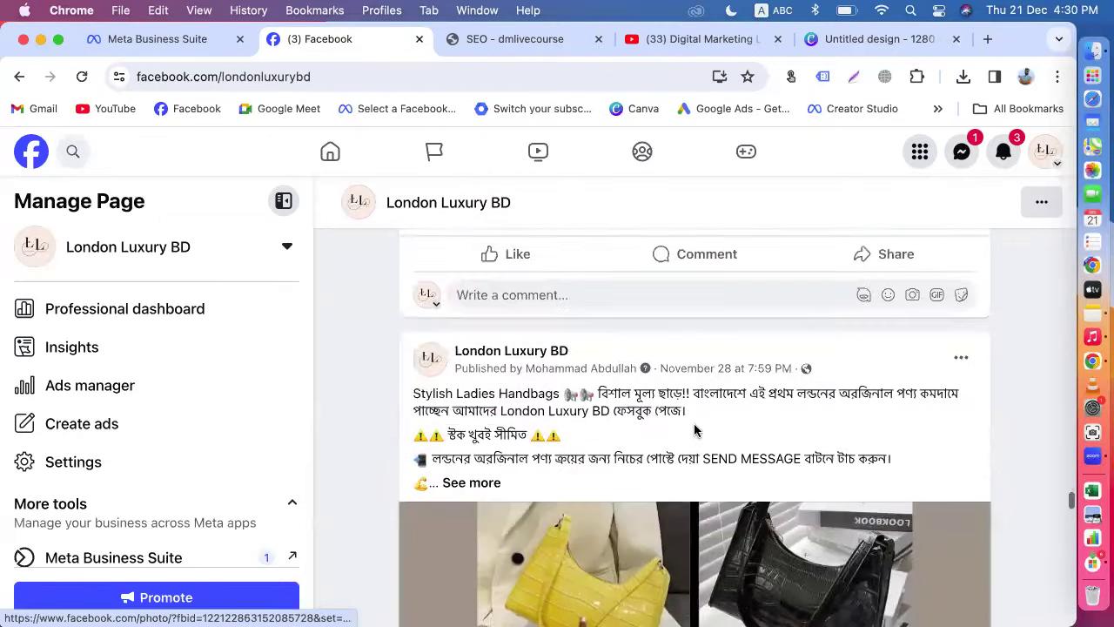
scroll(696, 430, down, 1)
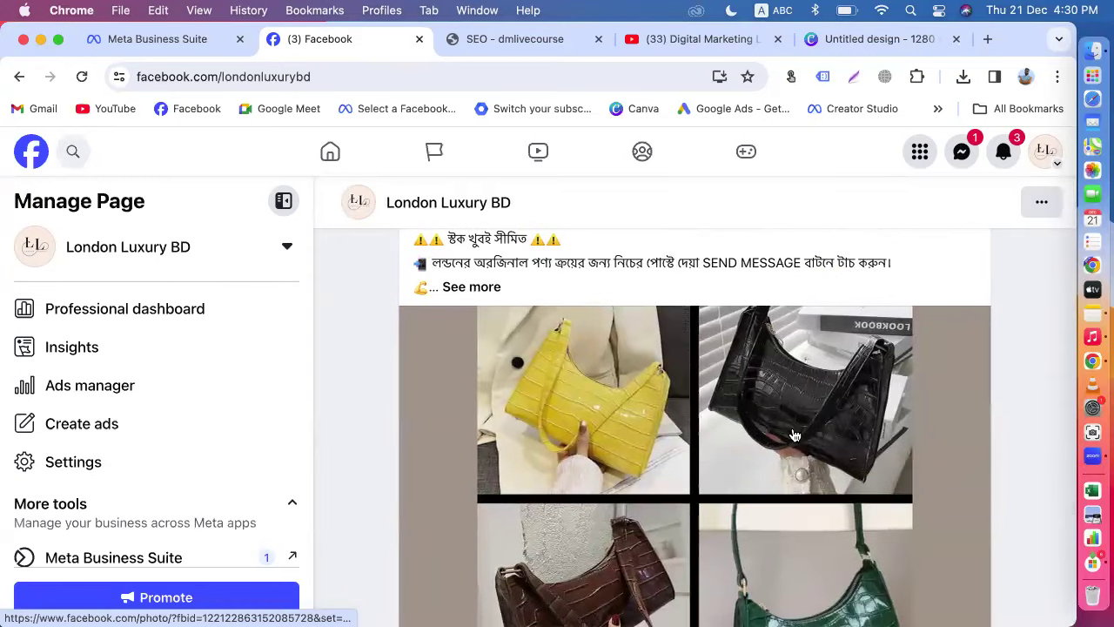
scroll(794, 436, down, 3)
scroll(794, 435, down, 15)
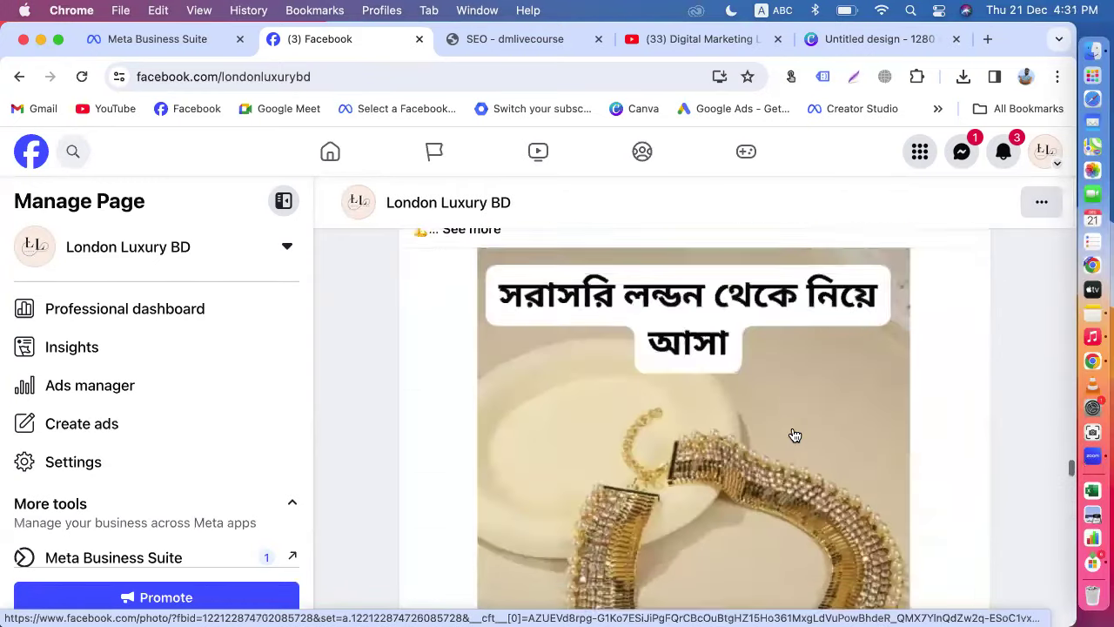
scroll(792, 433, down, 15)
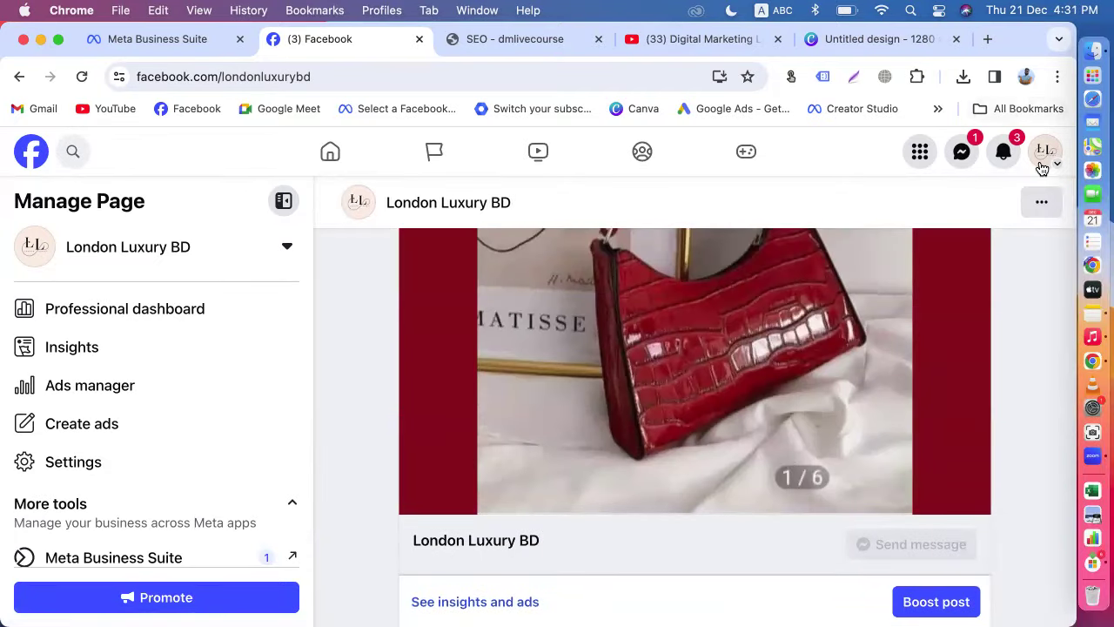
Step: Open the profiles and Pages switcher and load more Pages into the list
click(1042, 165)
click(834, 376)
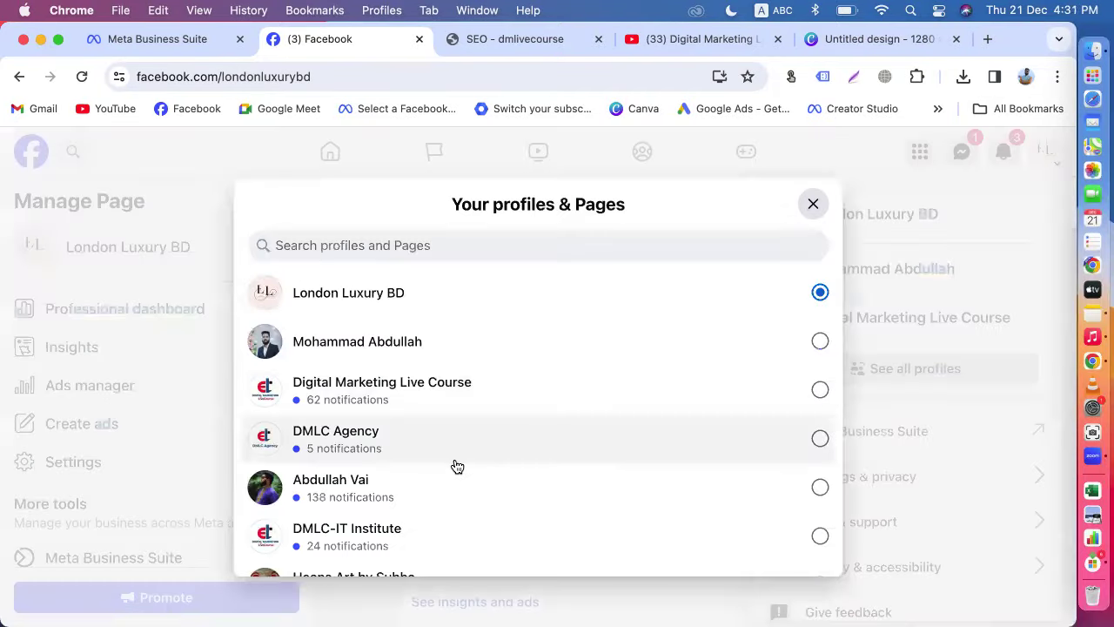
scroll(457, 467, down, 3)
click(318, 544)
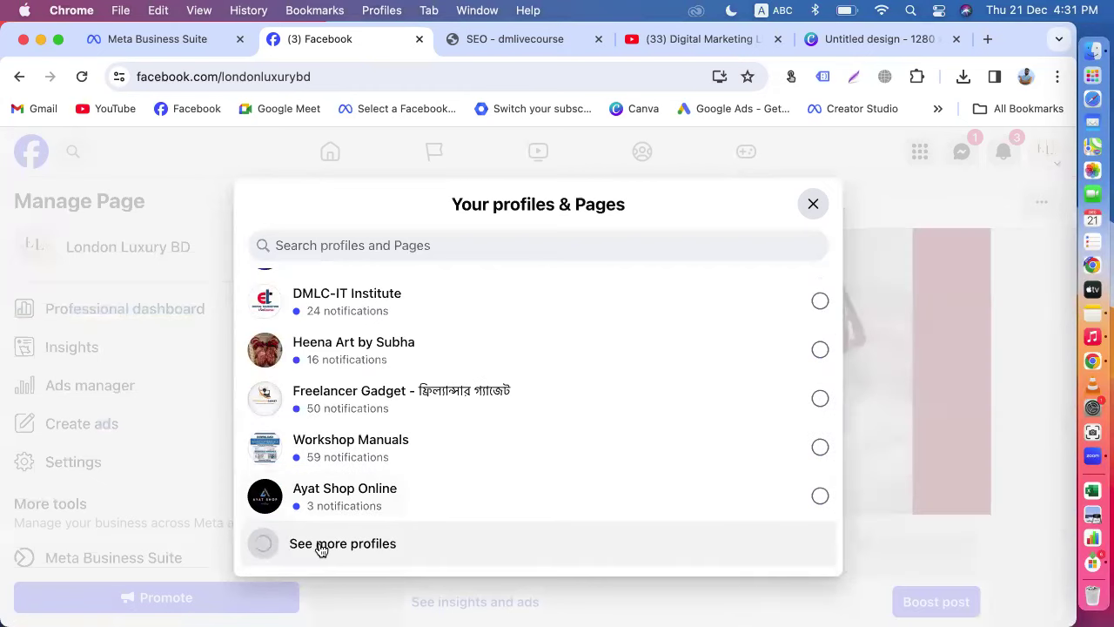
scroll(420, 493, down, 5)
scroll(421, 494, down, 5)
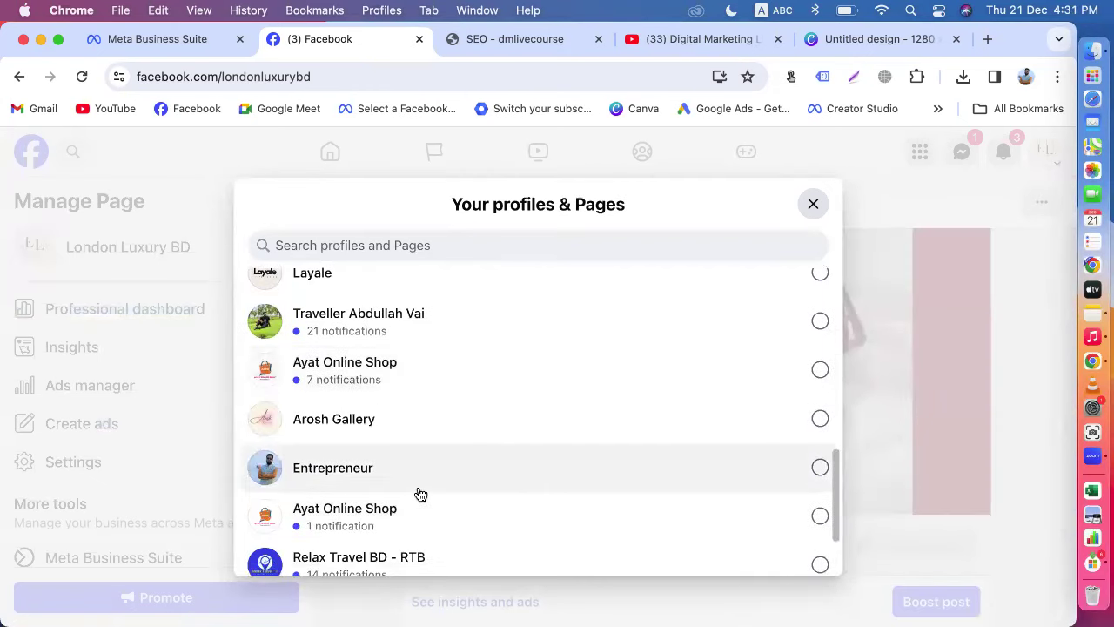
scroll(421, 493, up, 15)
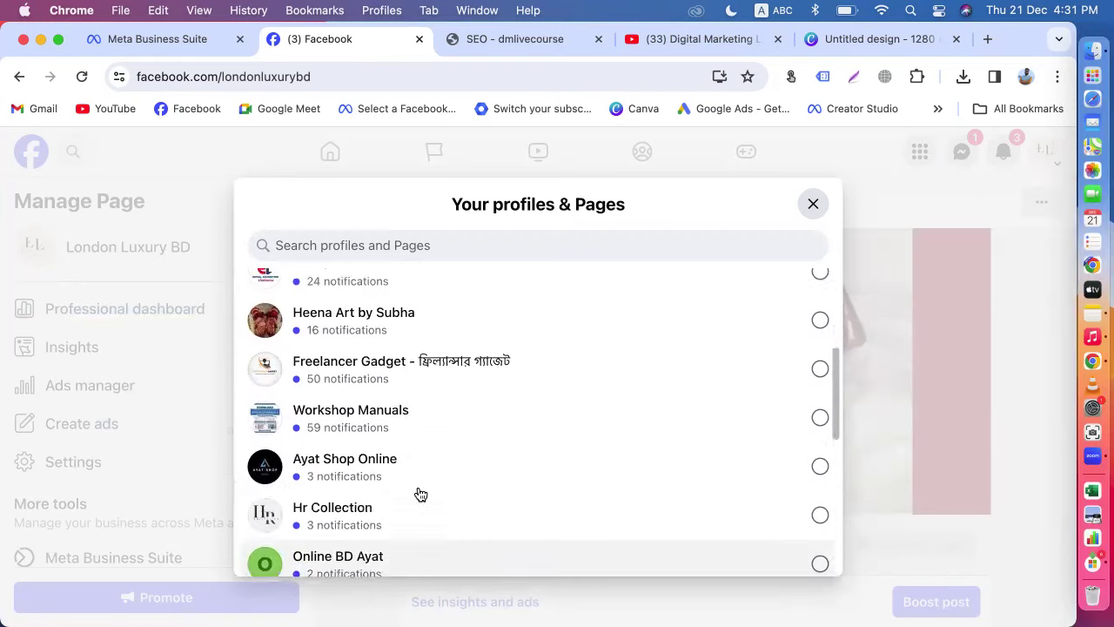
Step: Search the Pages list for R ki Lagbe - আরকি লাগবে, loading further entries
scroll(421, 494, up, 1)
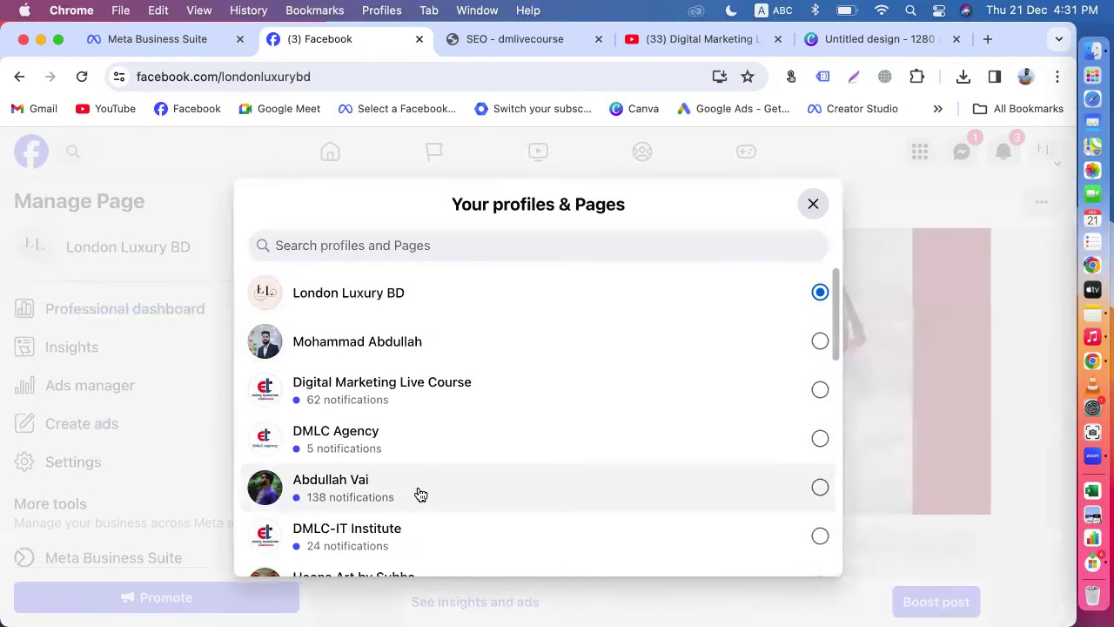
scroll(420, 493, down, 9)
scroll(420, 494, down, 2)
scroll(420, 493, up, 4)
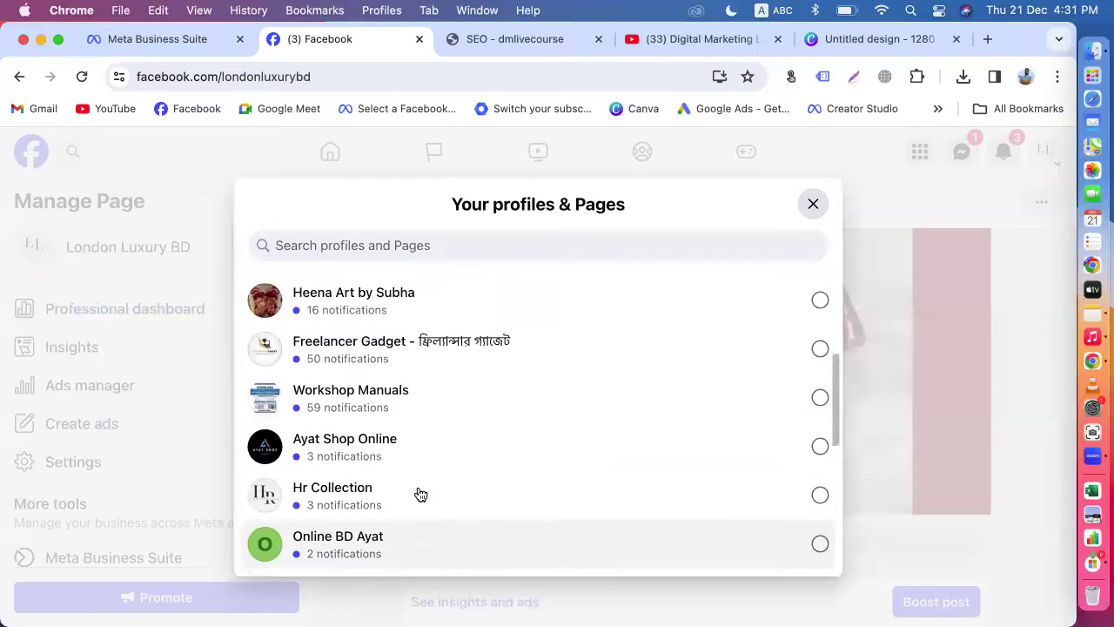
scroll(420, 493, up, 6)
scroll(421, 493, down, 4)
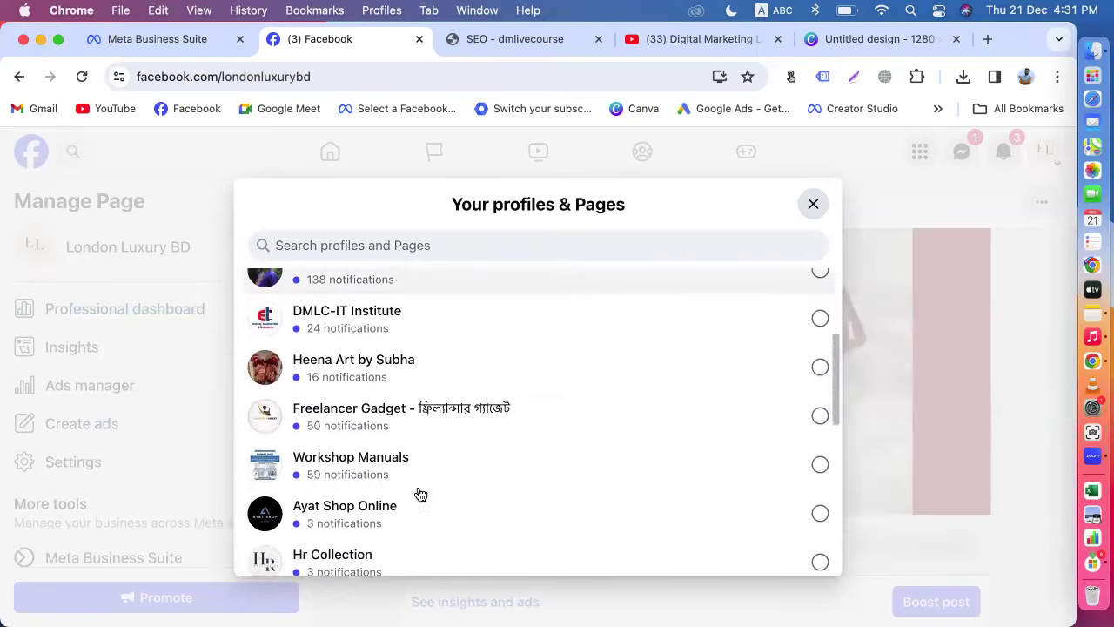
scroll(421, 494, down, 11)
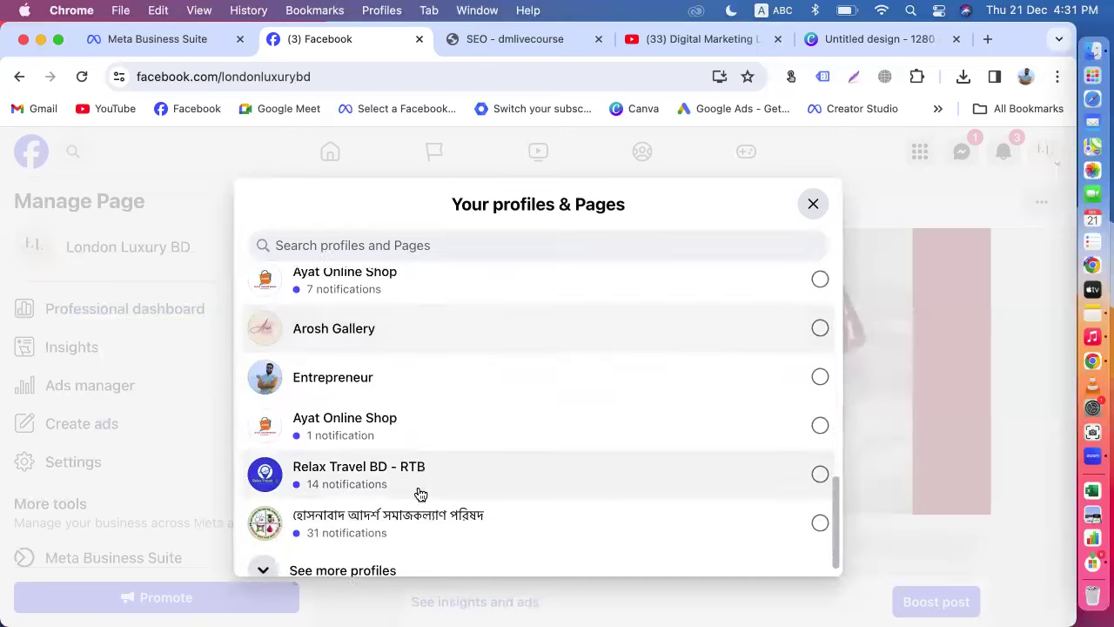
scroll(420, 493, down, 1)
click(349, 542)
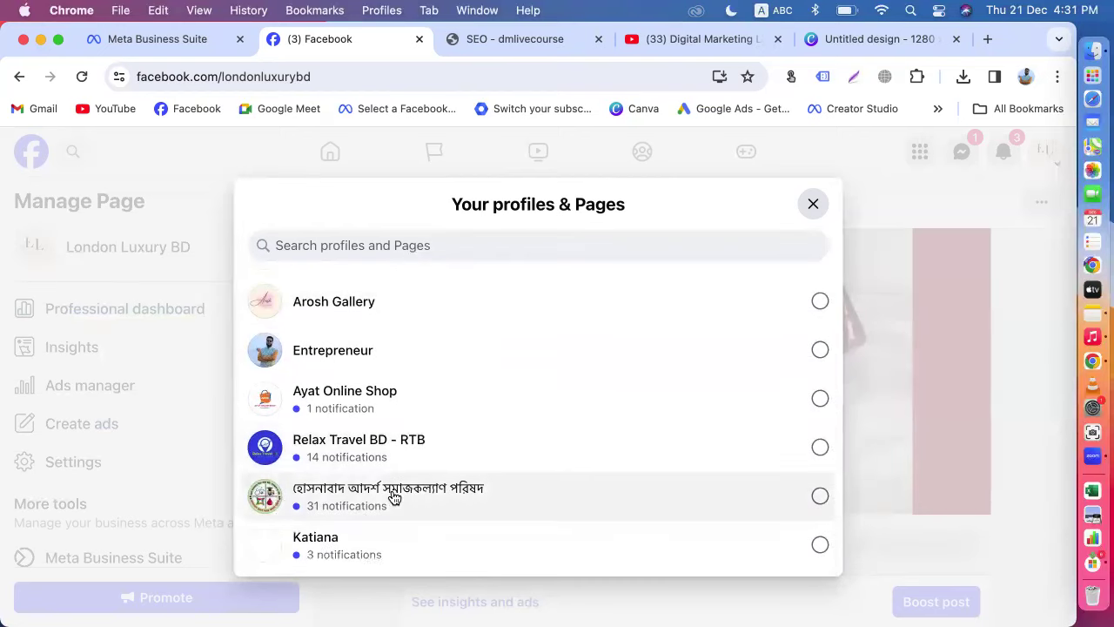
scroll(393, 495, down, 9)
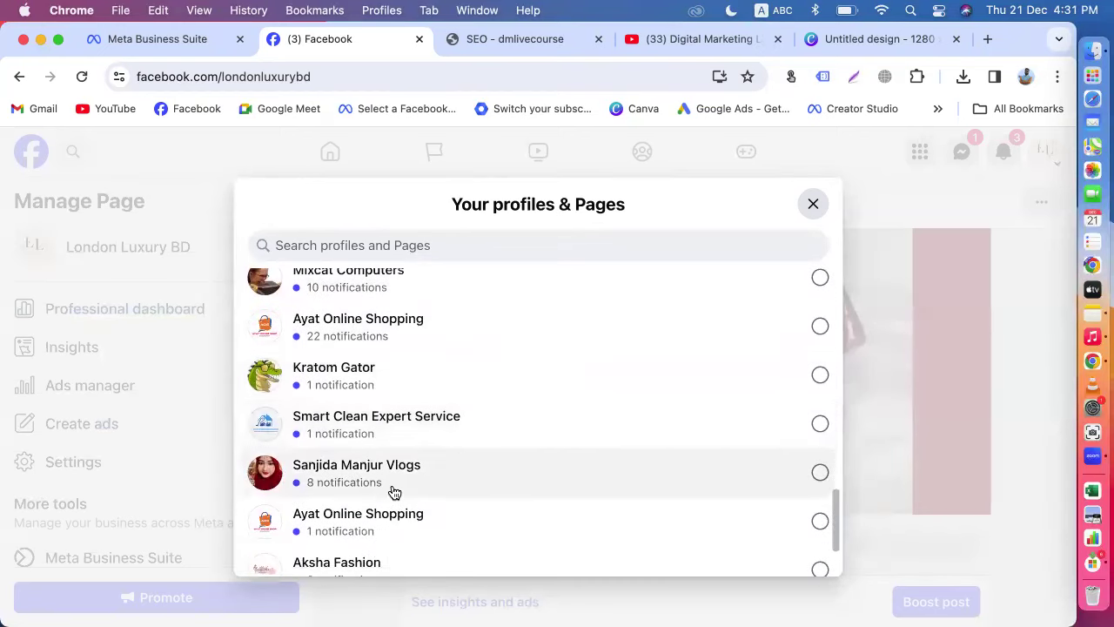
scroll(394, 493, down, 3)
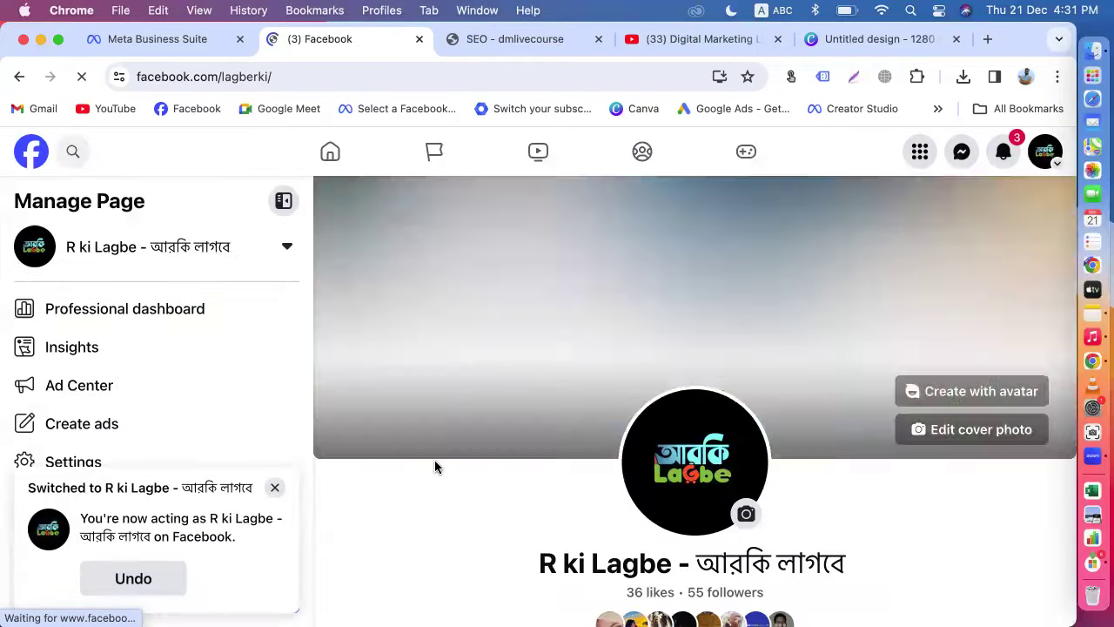
Step: Expand the bag collage post and copy its full caption
scroll(435, 459, down, 15)
scroll(435, 465, down, 20)
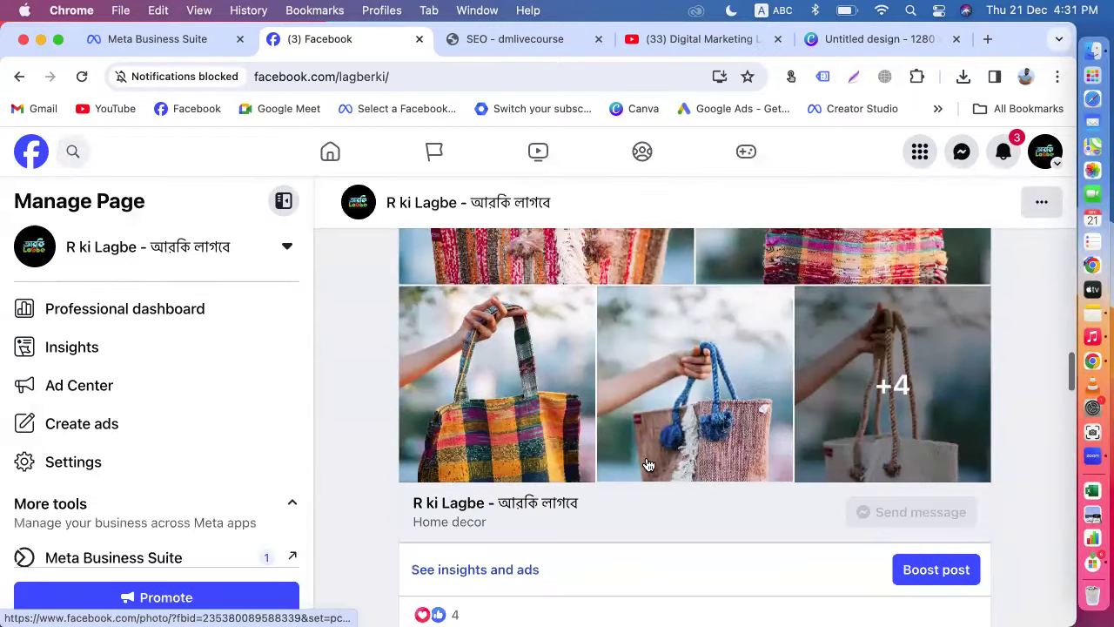
scroll(644, 462, down, 5)
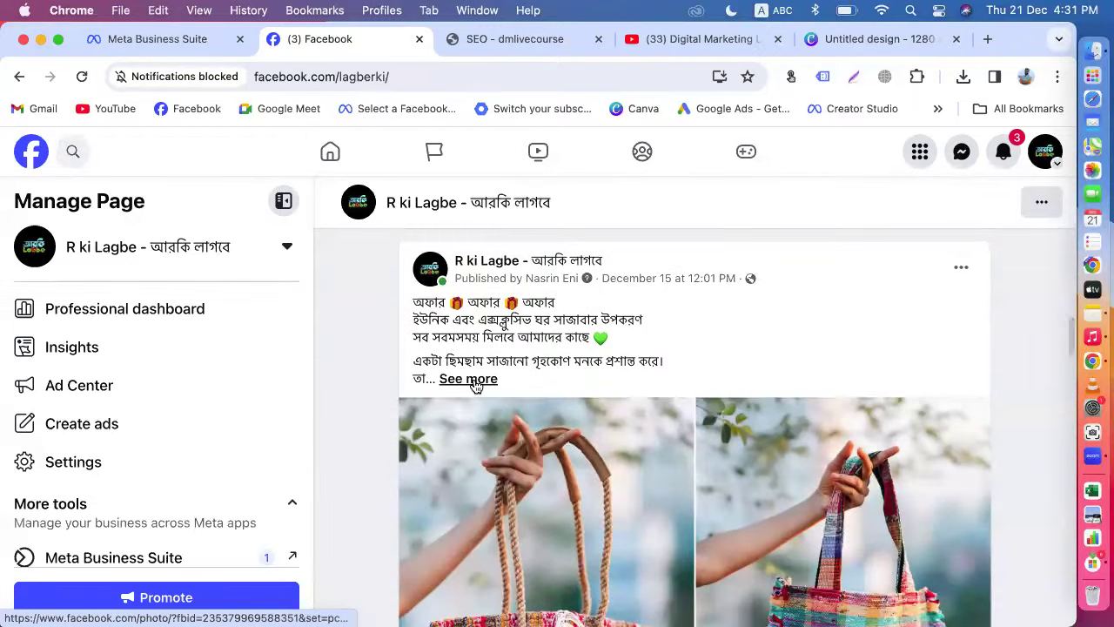
click(470, 380)
drag(413, 302, 1003, 484)
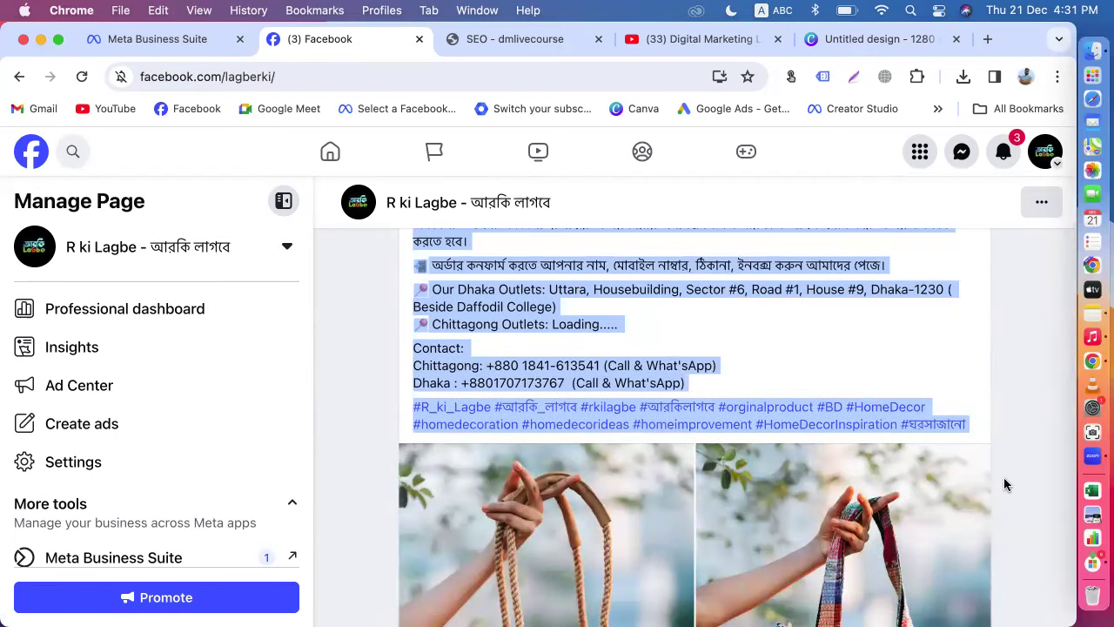
right_click(840, 347)
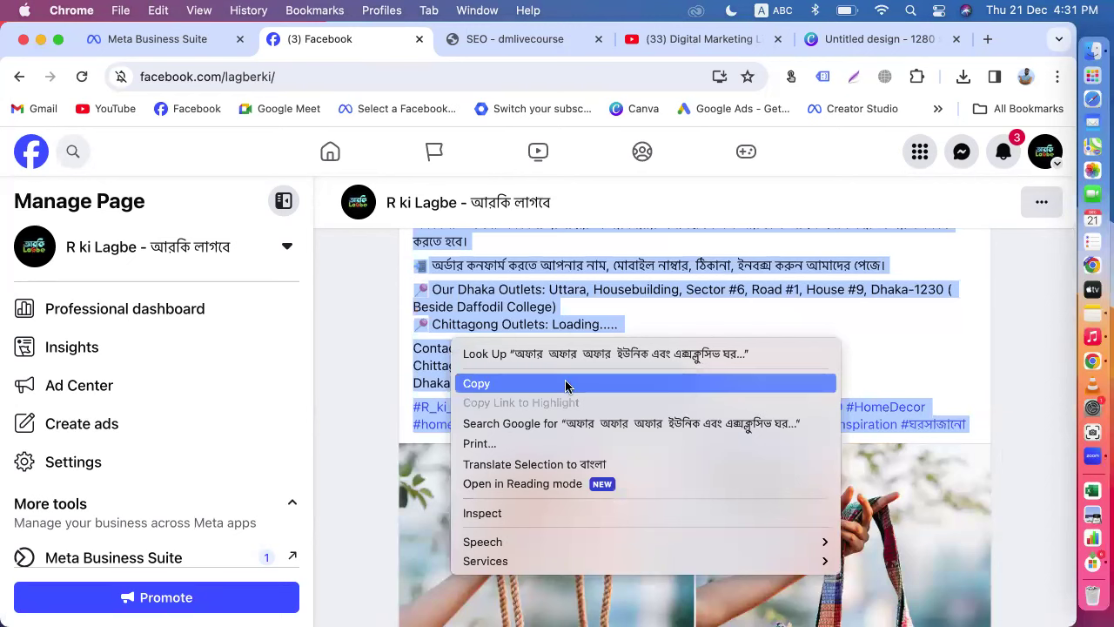
click(566, 384)
click(902, 357)
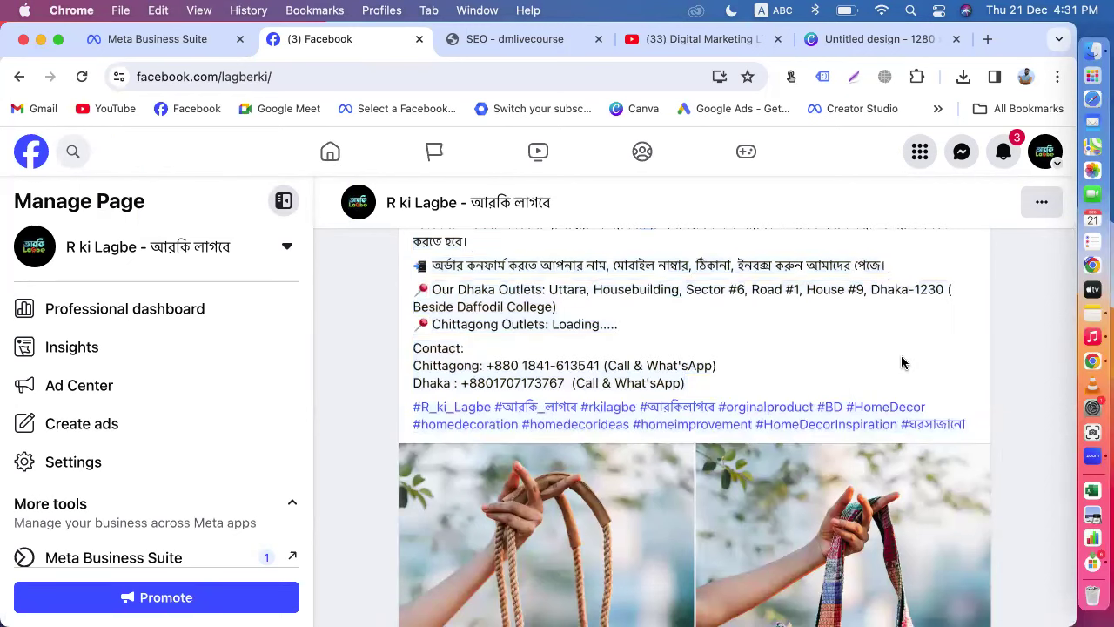
Step: Scroll further through the R ki Lagbe feed and back up to the handbag post
scroll(902, 362, down, 5)
scroll(807, 429, down, 3)
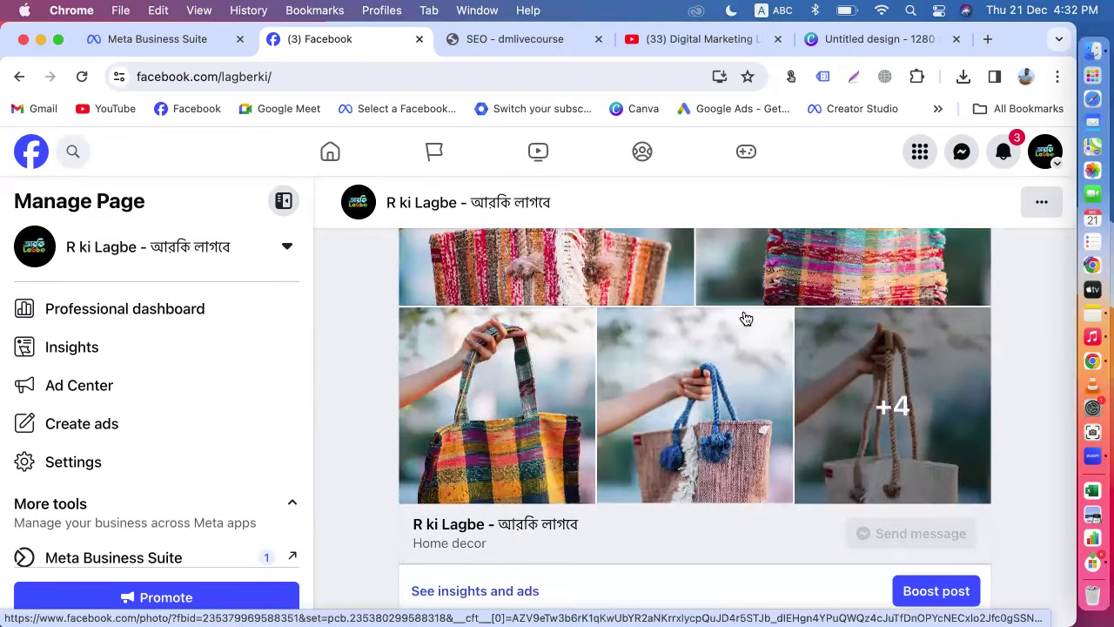
scroll(763, 373, down, 2)
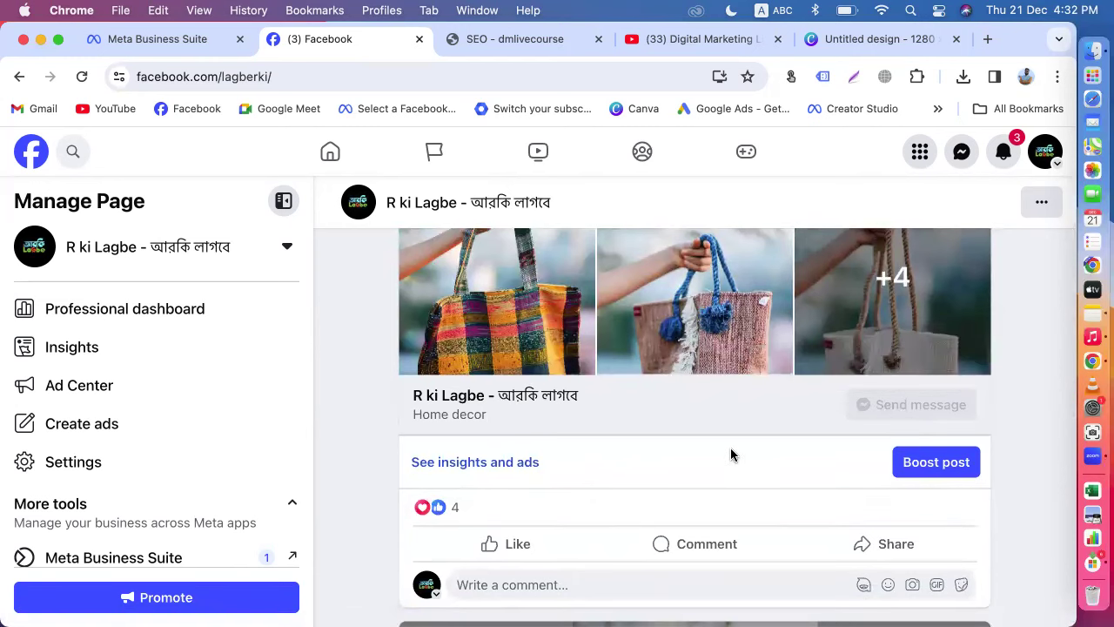
scroll(730, 453, up, 1)
scroll(558, 385, up, 3)
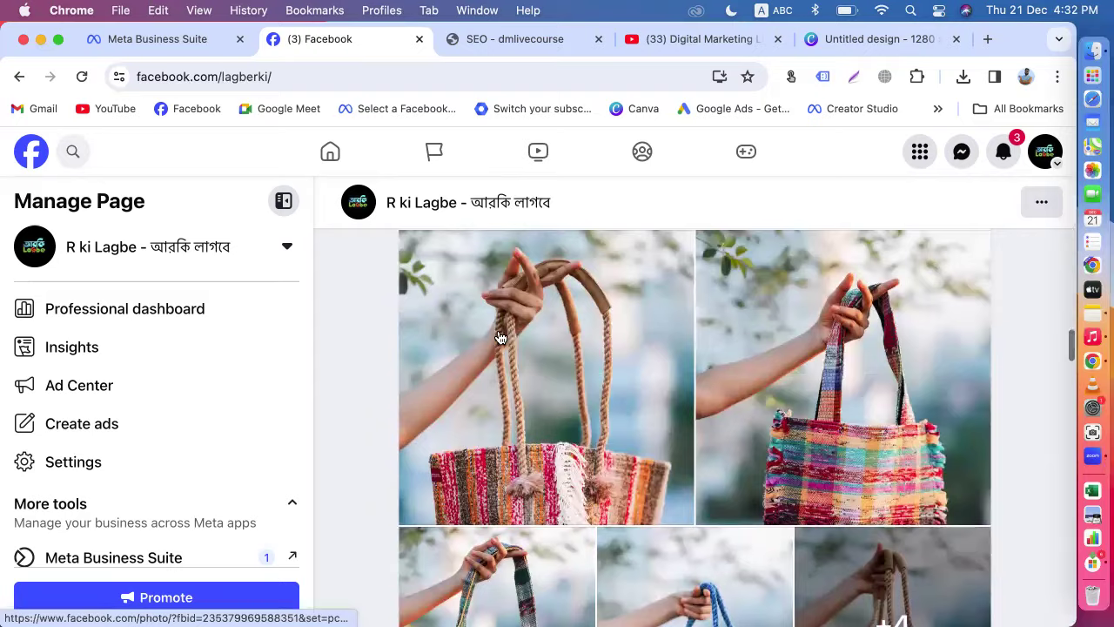
Step: Open the first bag photo and save the pasted post caption as its description
click(501, 338)
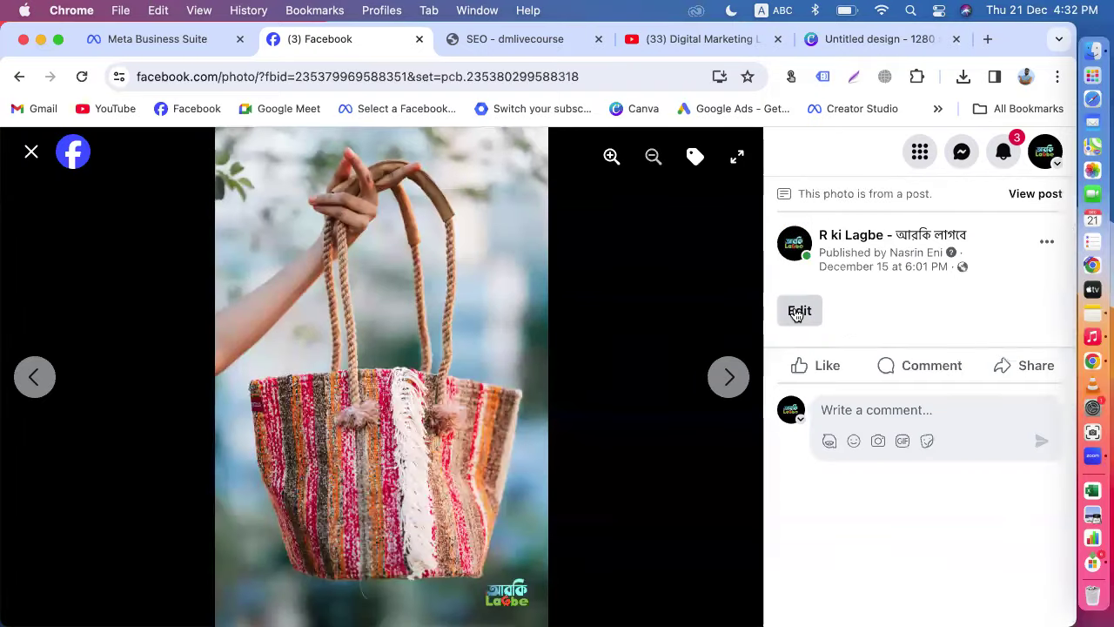
click(798, 312)
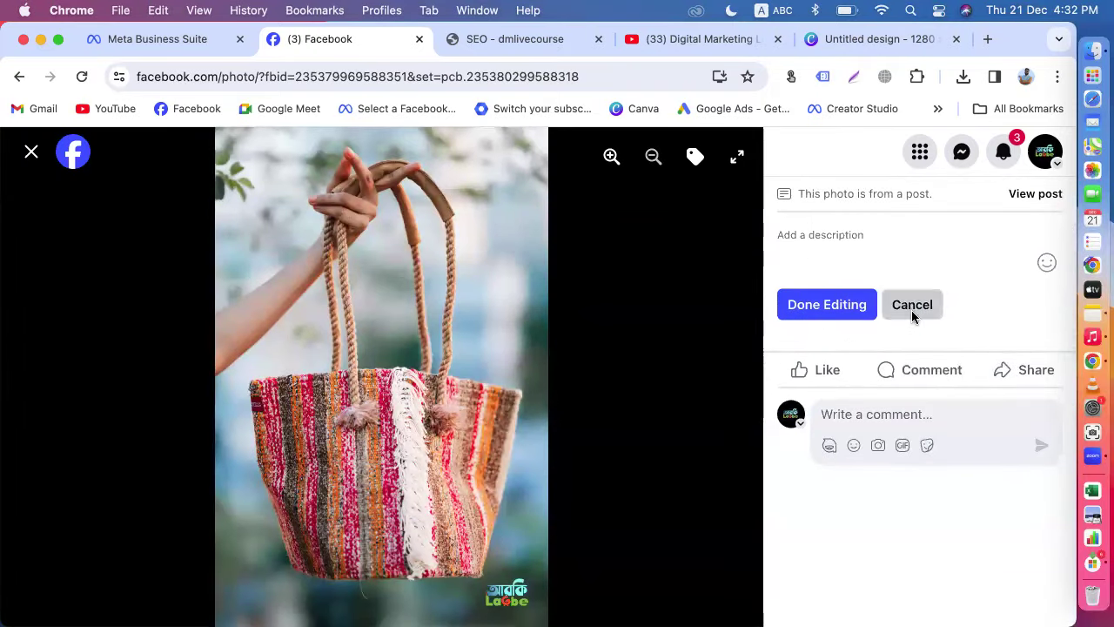
click(913, 307)
click(796, 326)
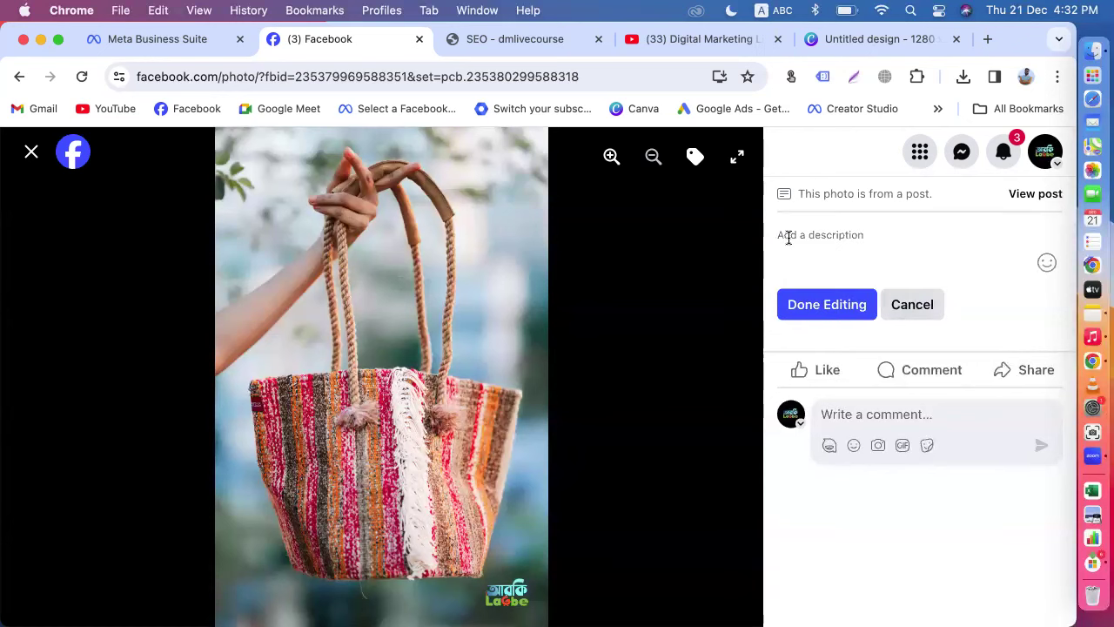
key(super+v)
scroll(877, 374, down, 5)
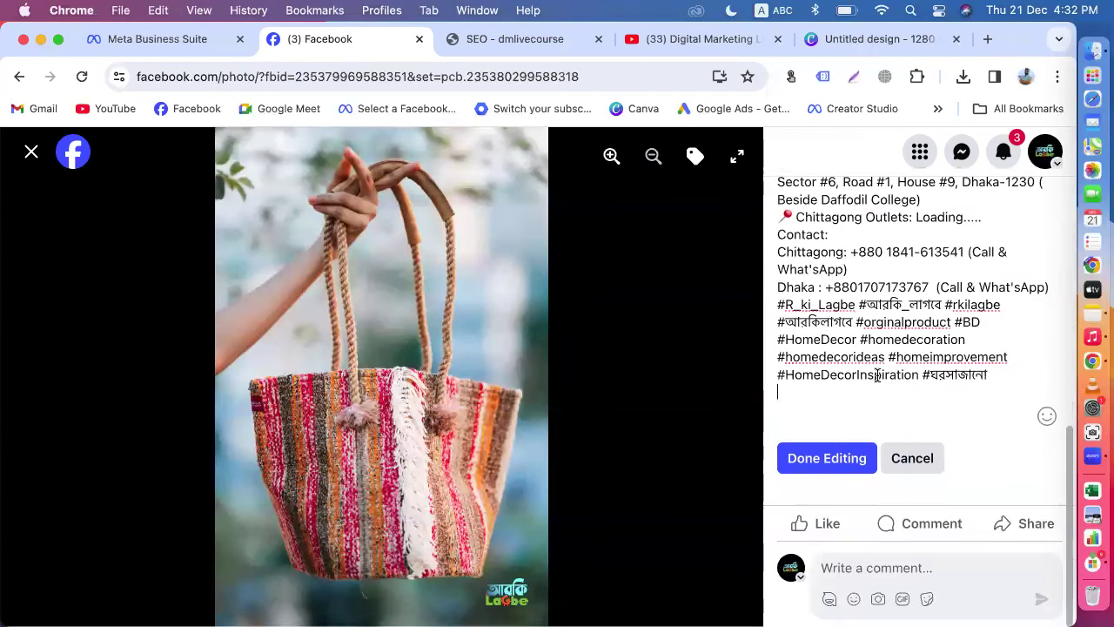
click(832, 466)
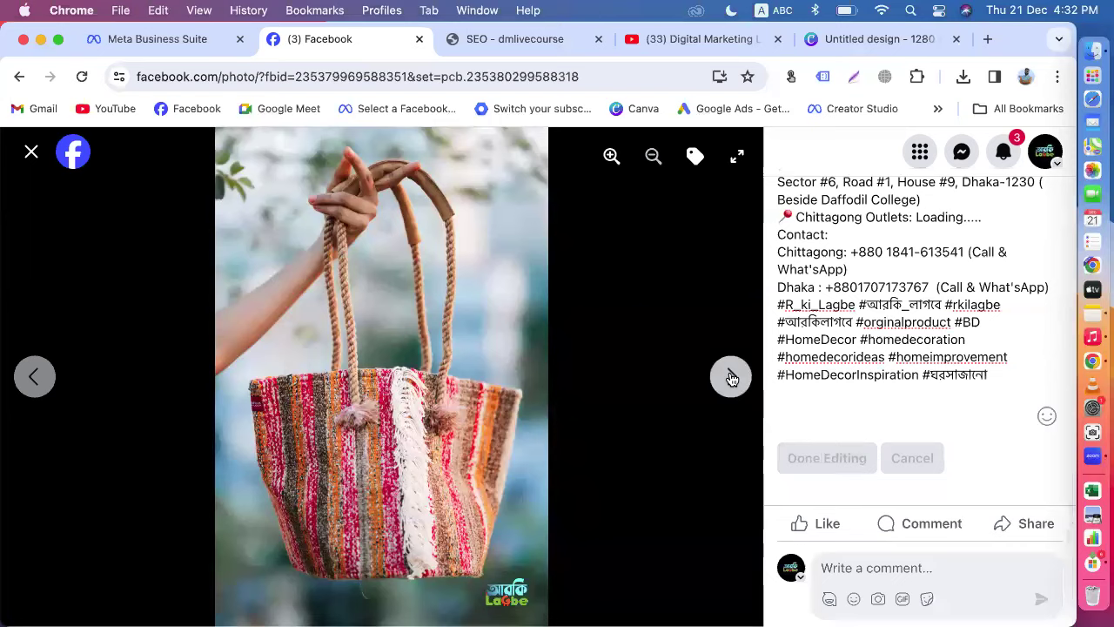
Step: Give the second and third bag photos the post caption as their description
click(732, 377)
click(800, 311)
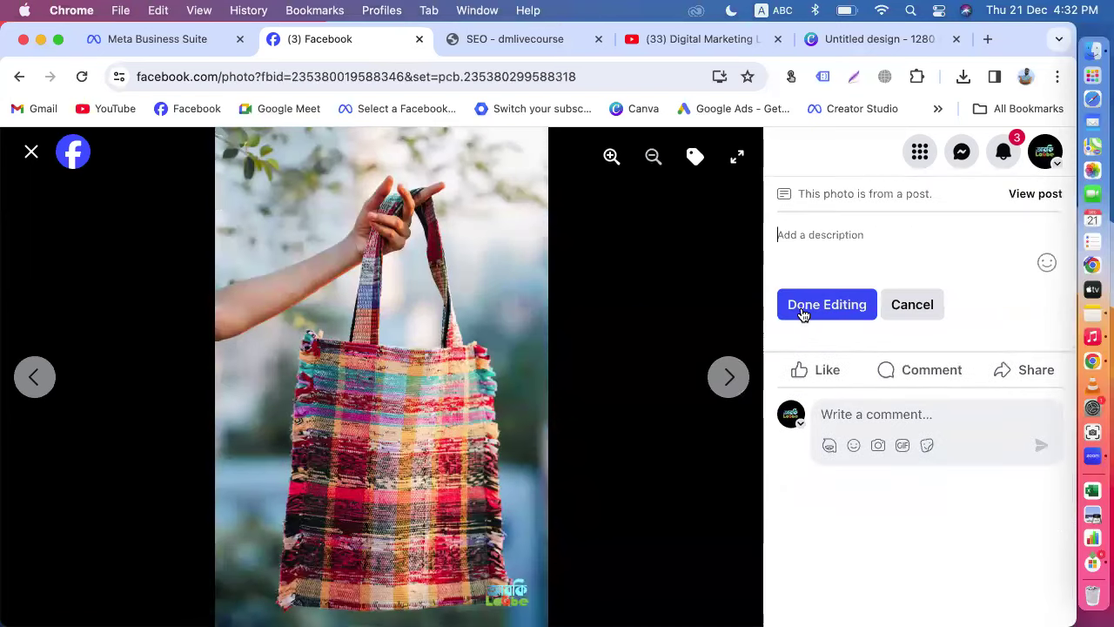
key(super+v)
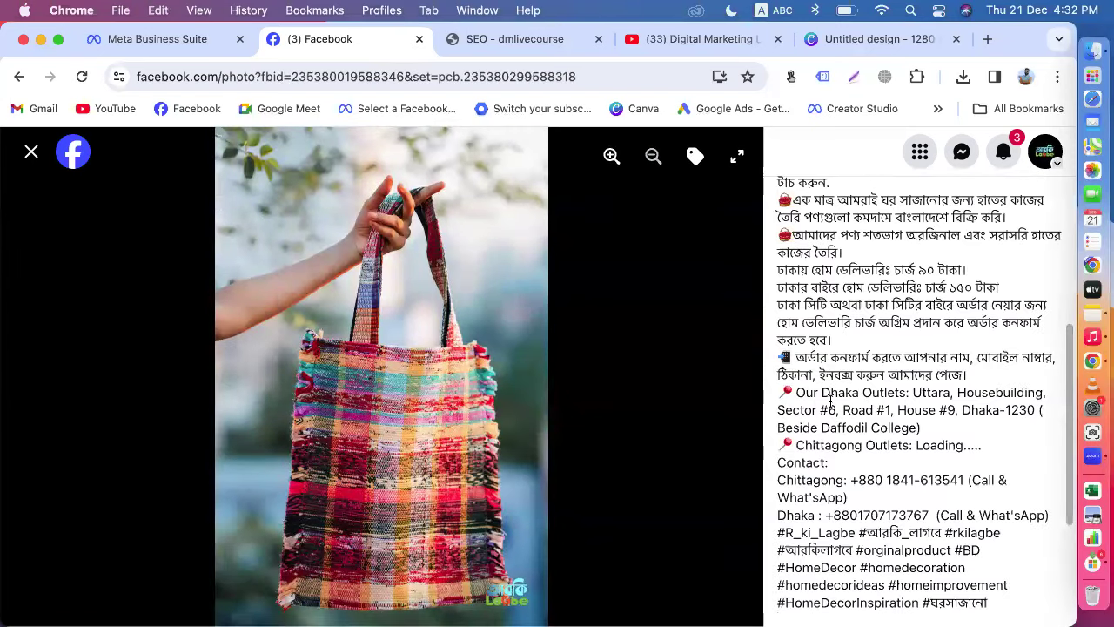
scroll(831, 400, down, 3)
click(816, 463)
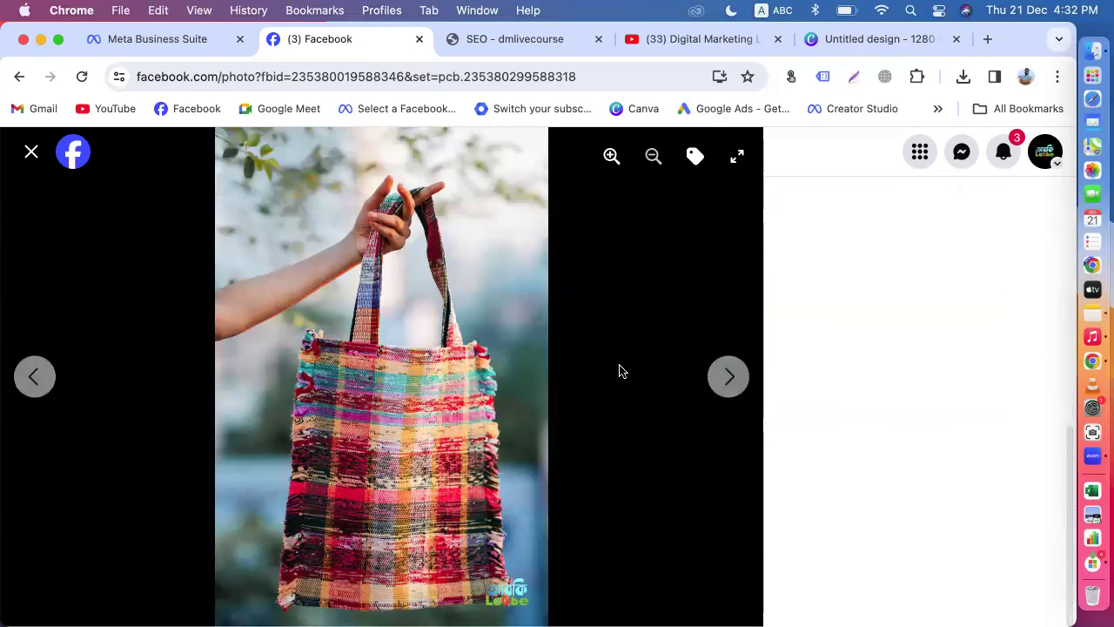
click(731, 383)
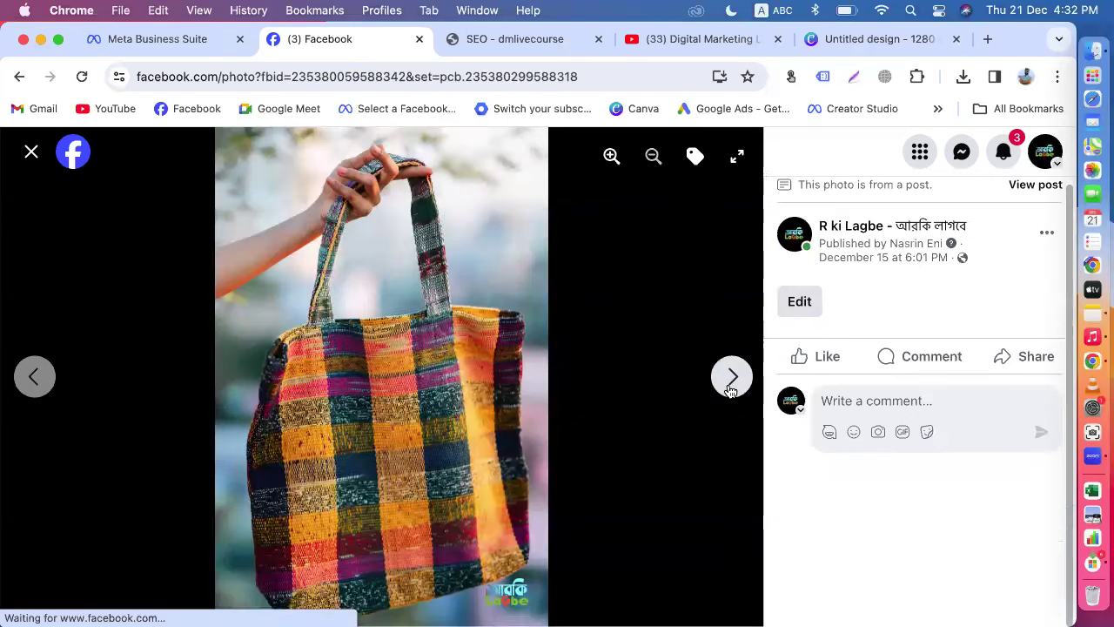
click(803, 305)
click(790, 242)
key(super+v)
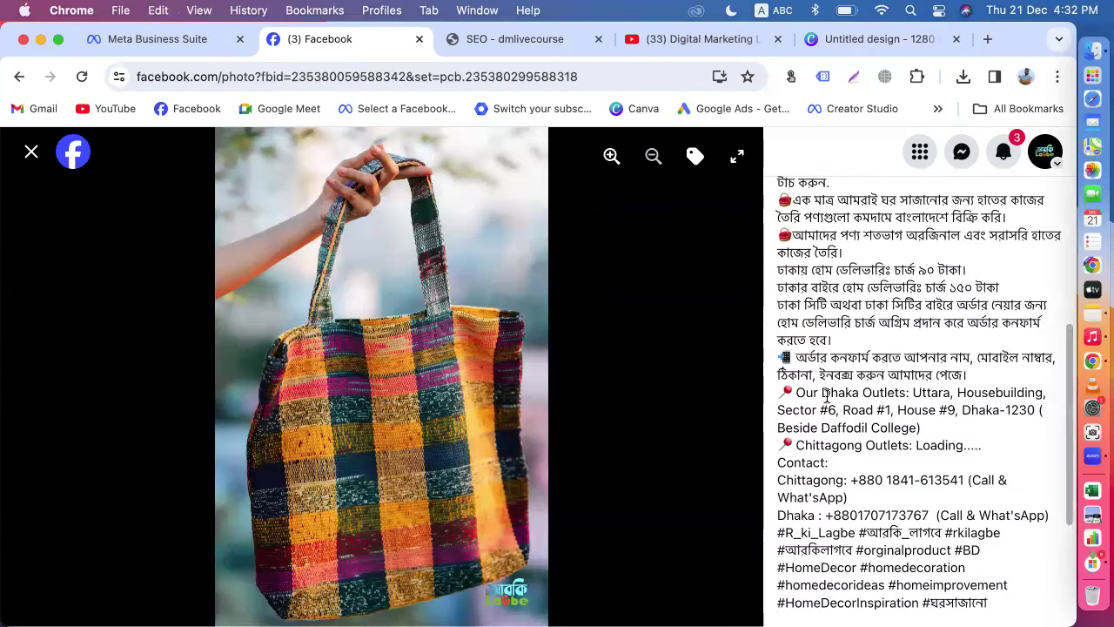
scroll(810, 428, down, 3)
click(827, 471)
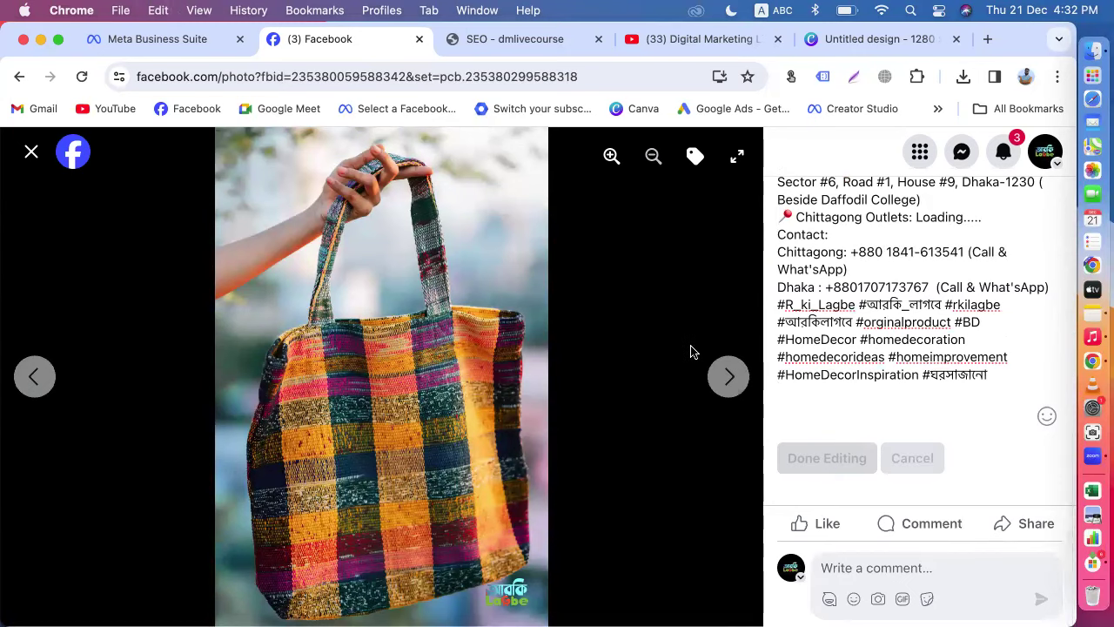
Step: Paste the post caption as the description of the fourth and fifth bag photos
click(731, 376)
click(801, 310)
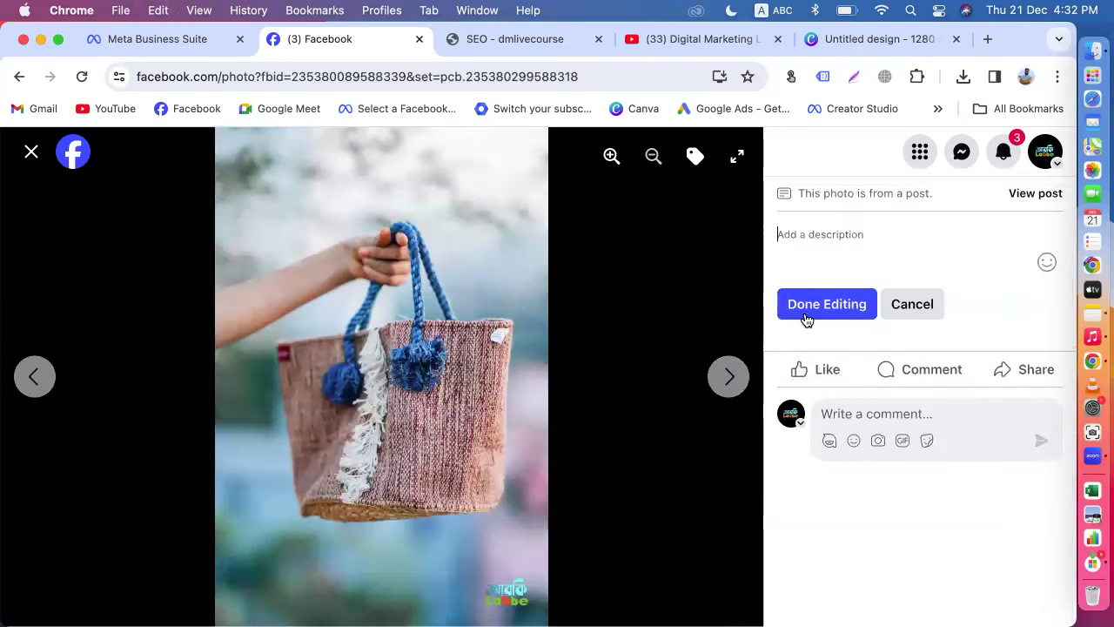
click(801, 233)
key(super+v)
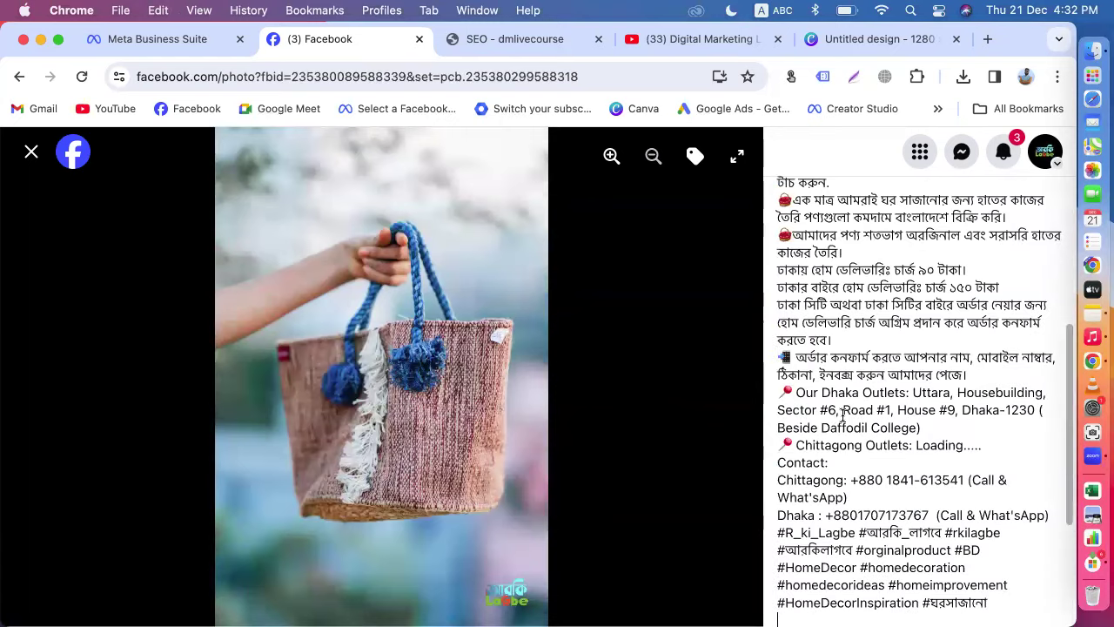
scroll(835, 423, down, 3)
click(820, 462)
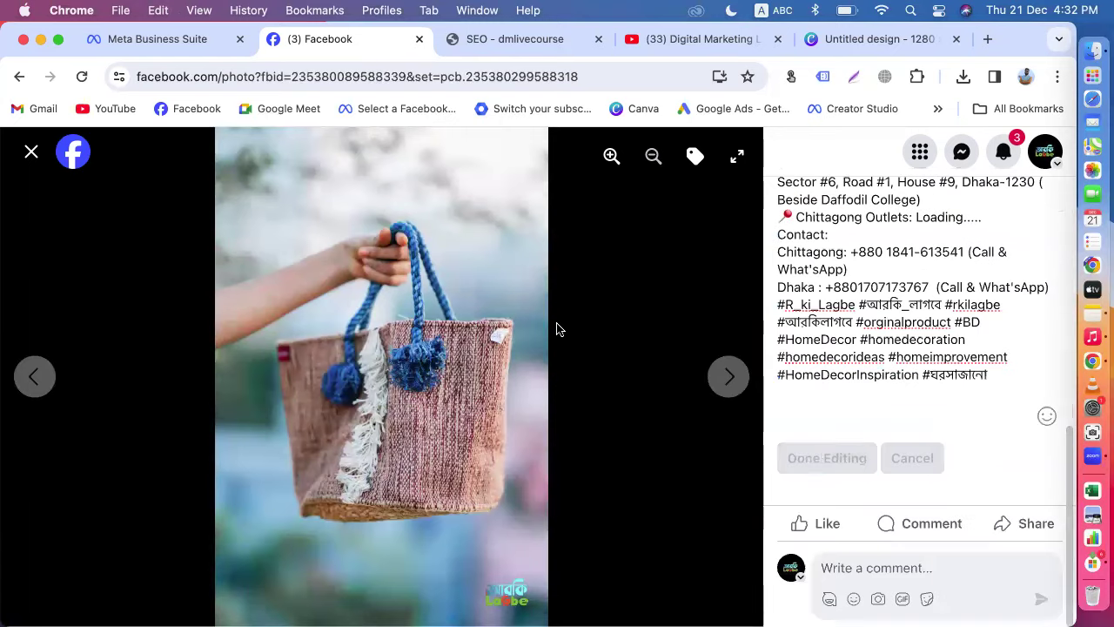
click(733, 385)
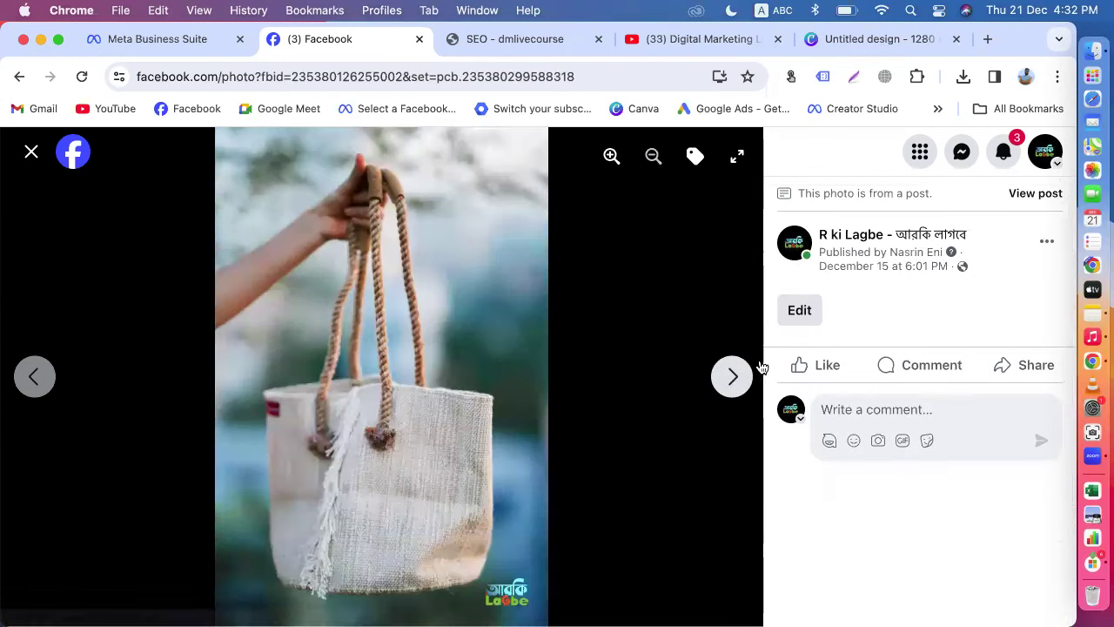
click(795, 315)
key(super+v)
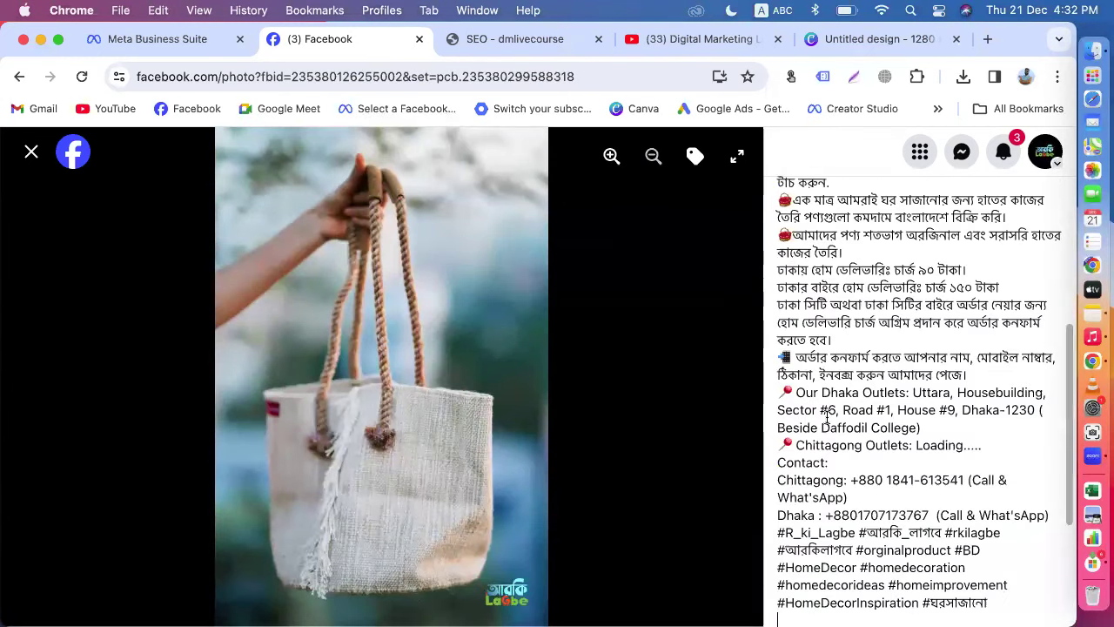
scroll(826, 415, down, 5)
click(819, 462)
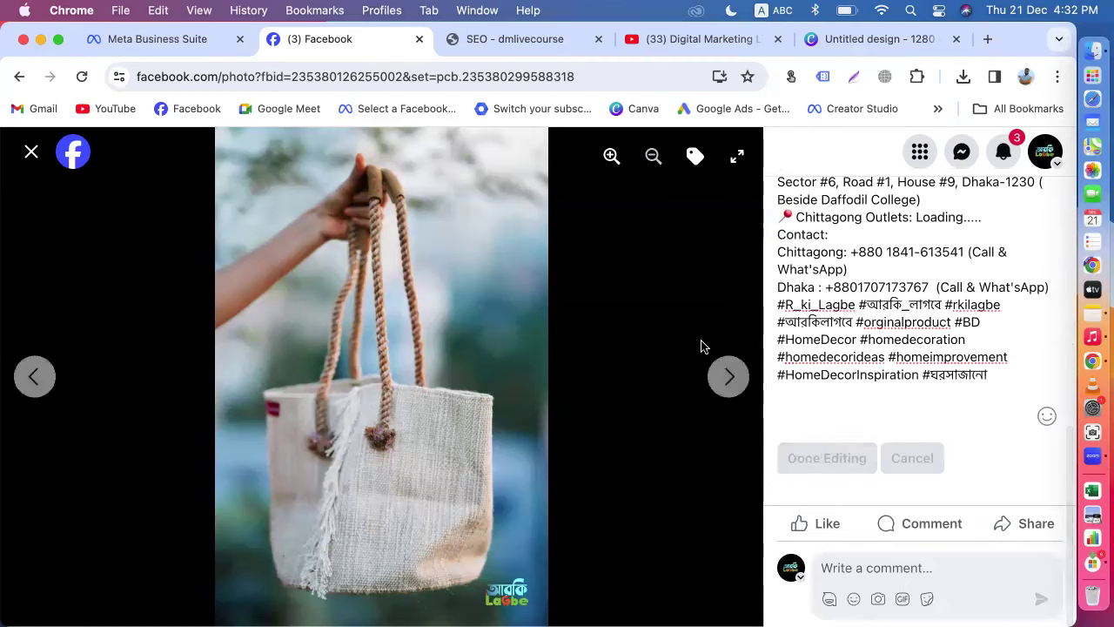
Step: Save the post caption as the description of the sixth photo and the striped bag photo
click(733, 380)
click(799, 313)
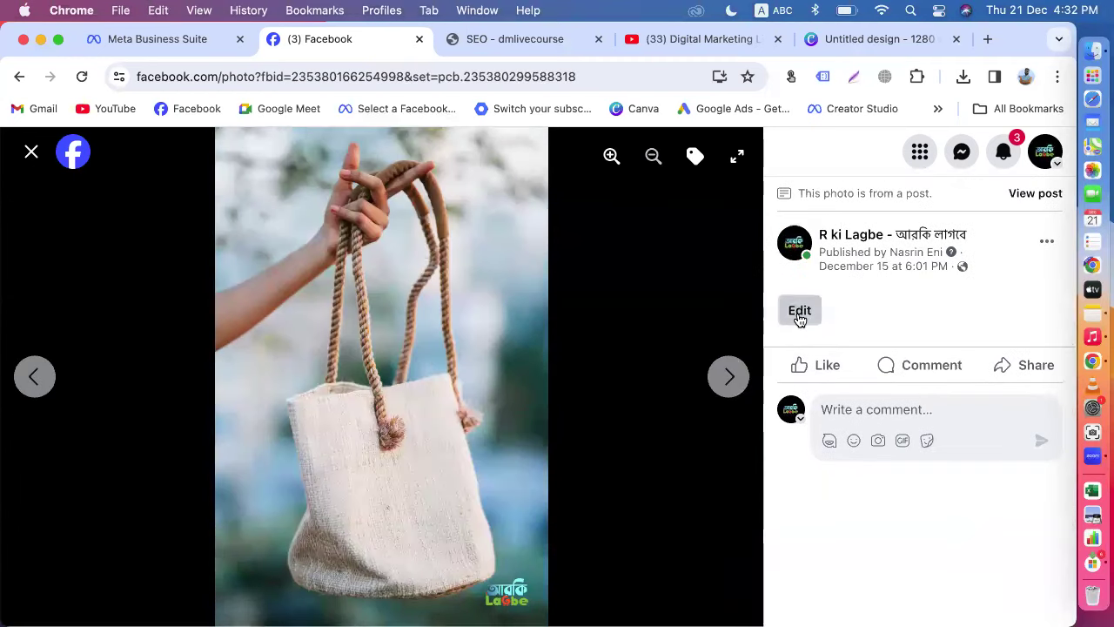
key(super+v)
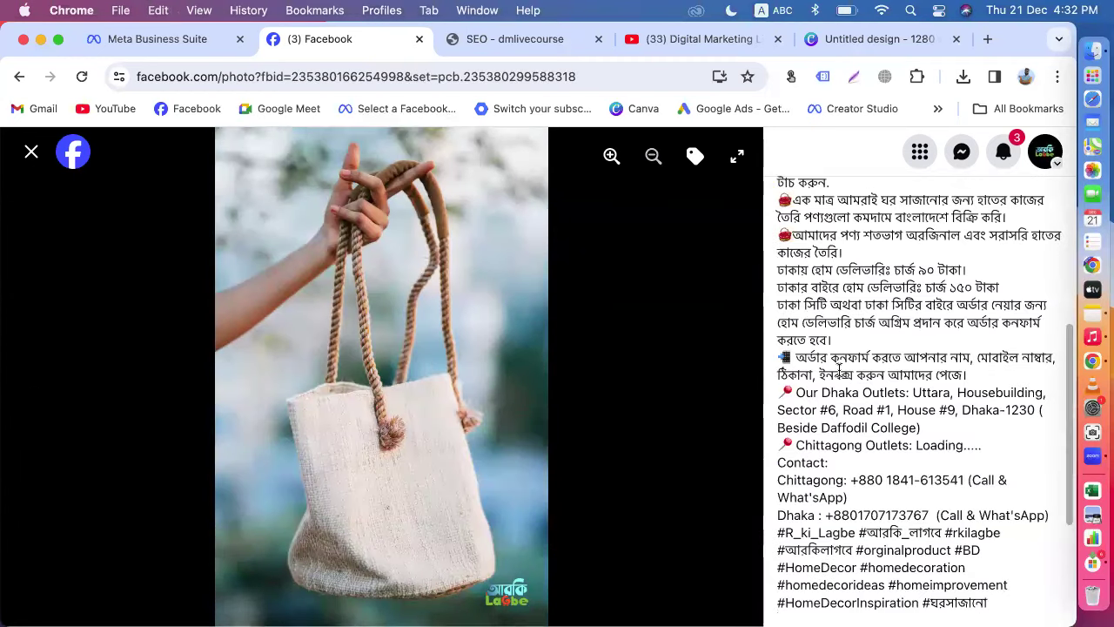
scroll(826, 416, down, 5)
click(827, 458)
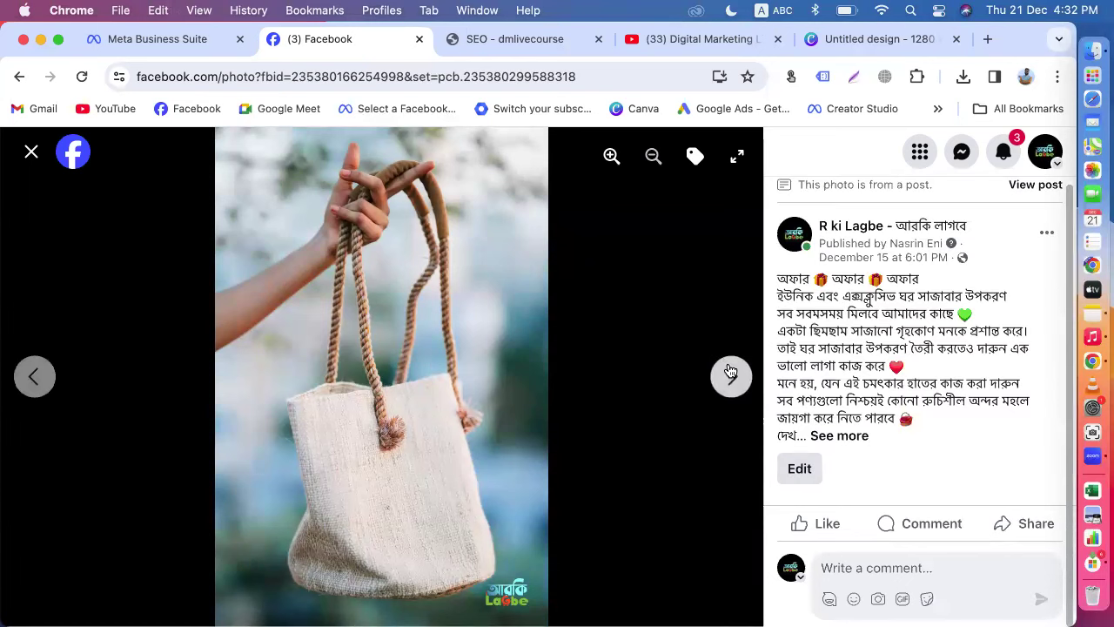
click(731, 376)
click(792, 309)
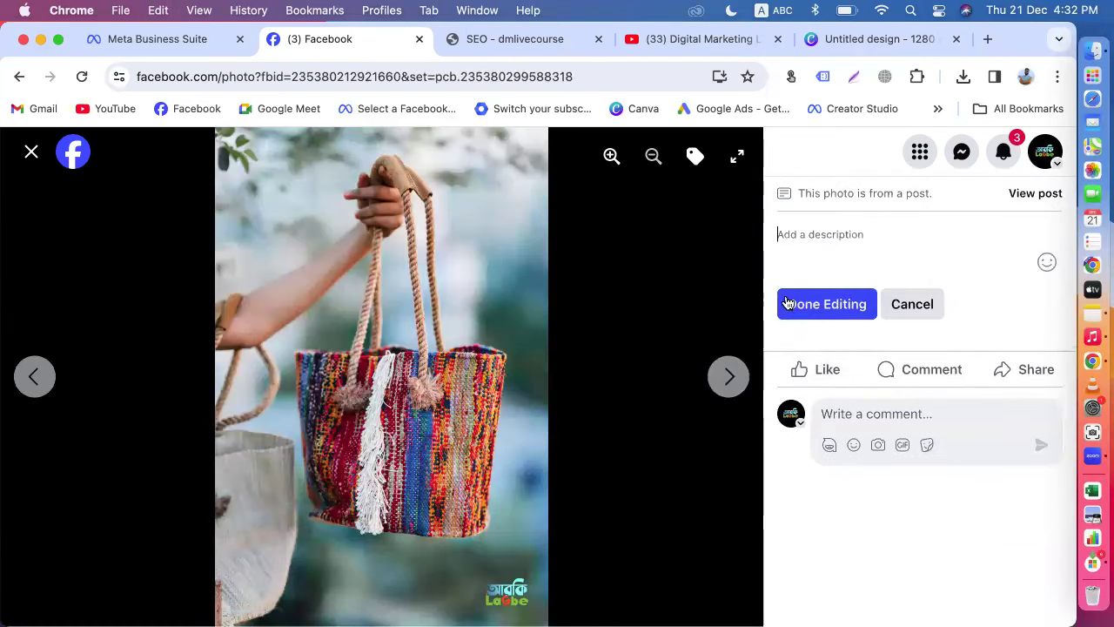
key(super+v)
scroll(821, 418, down, 5)
click(815, 459)
Step: Add the post caption to the white bag photo's description, then advance to the next photo
click(731, 376)
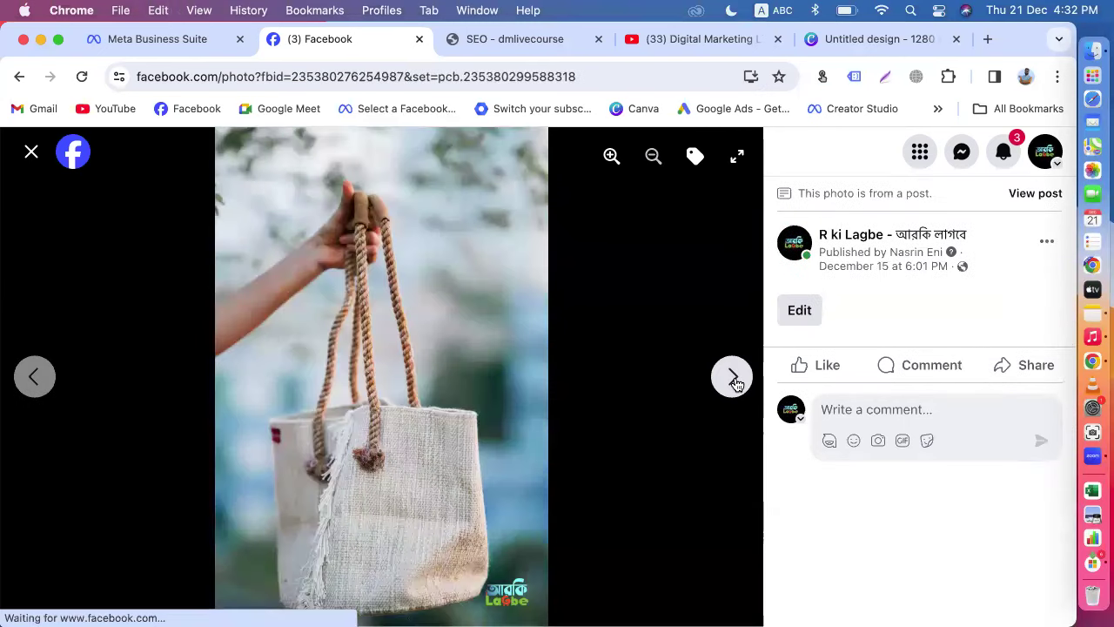
click(799, 310)
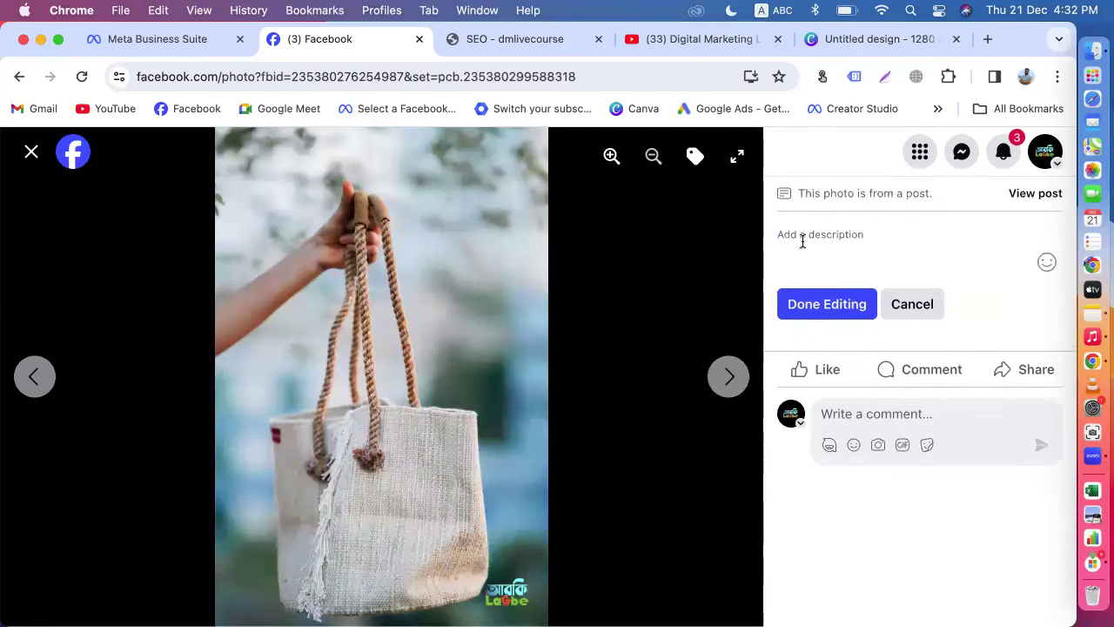
key(super+v)
scroll(813, 417, down, 5)
click(813, 457)
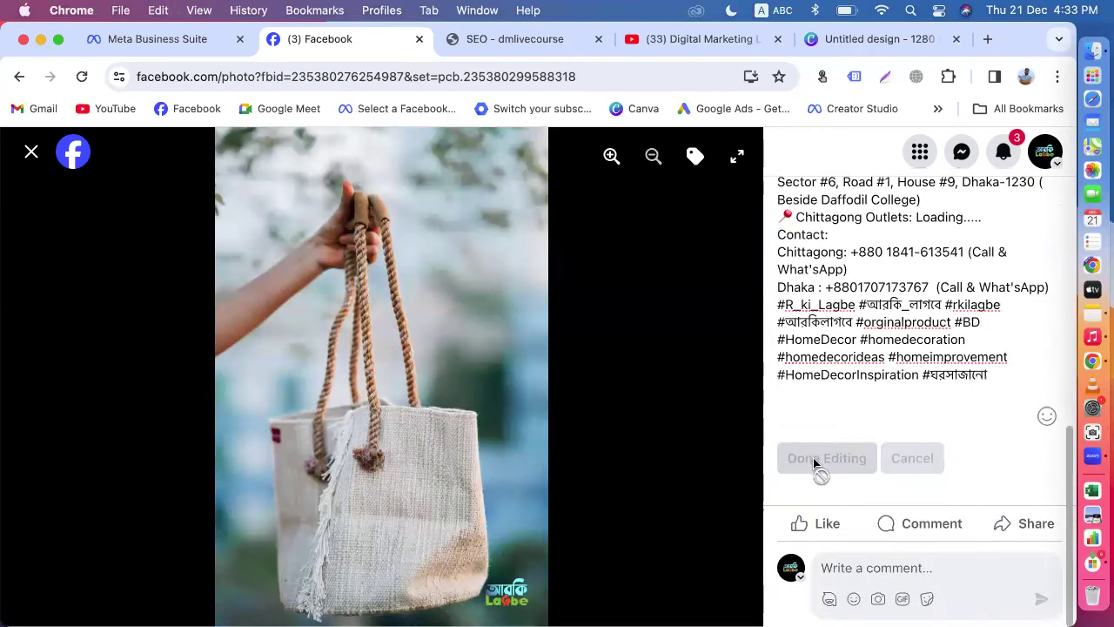
click(732, 377)
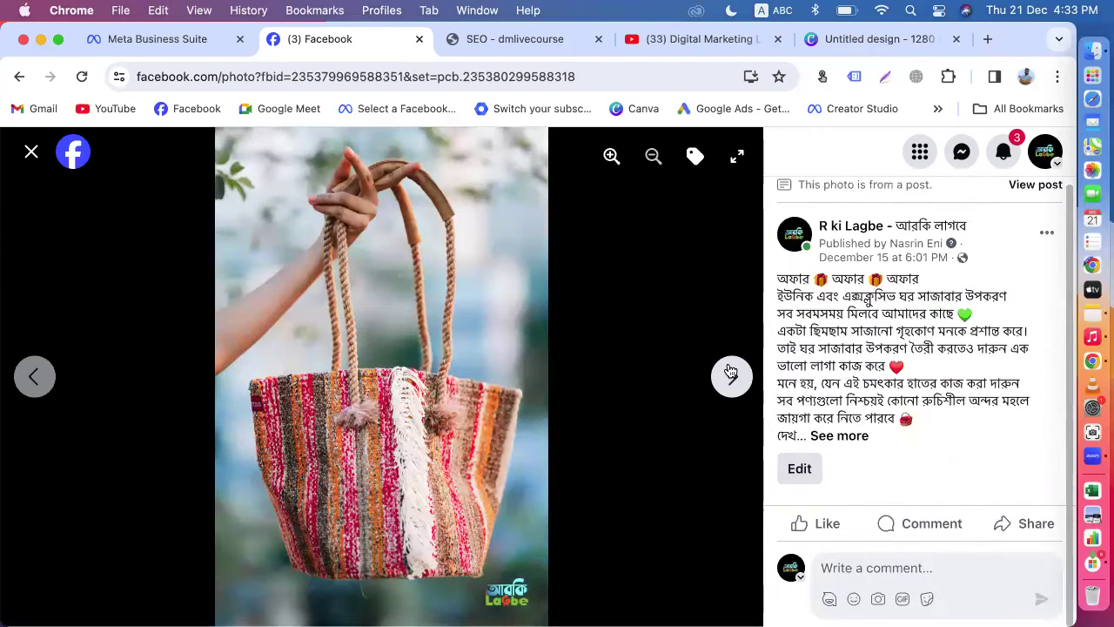
click(732, 372)
click(31, 153)
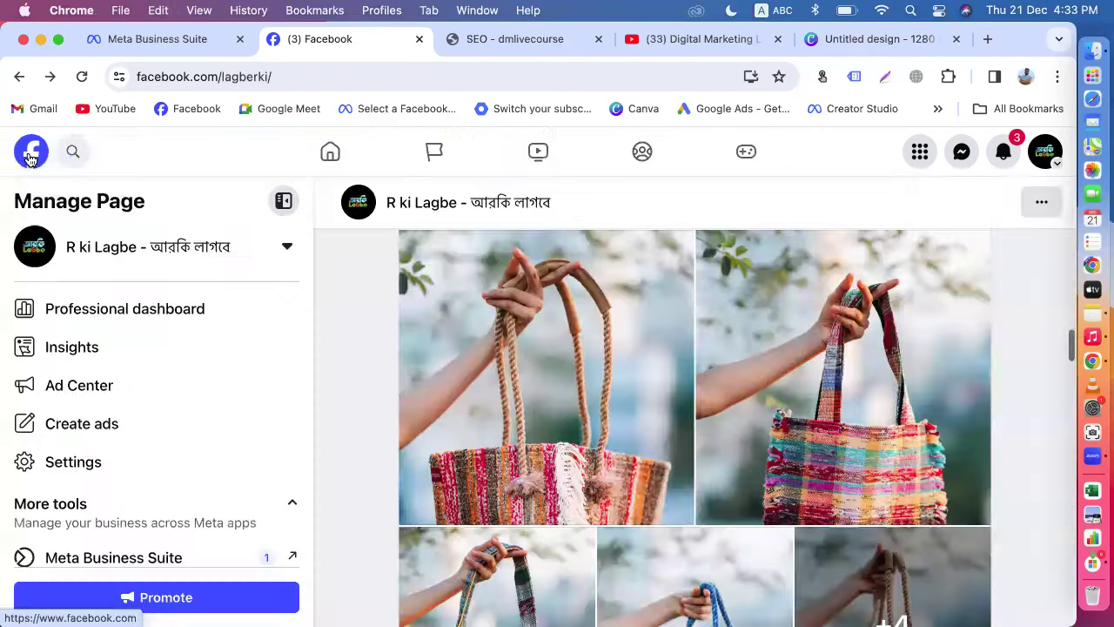
scroll(577, 374, up, 5)
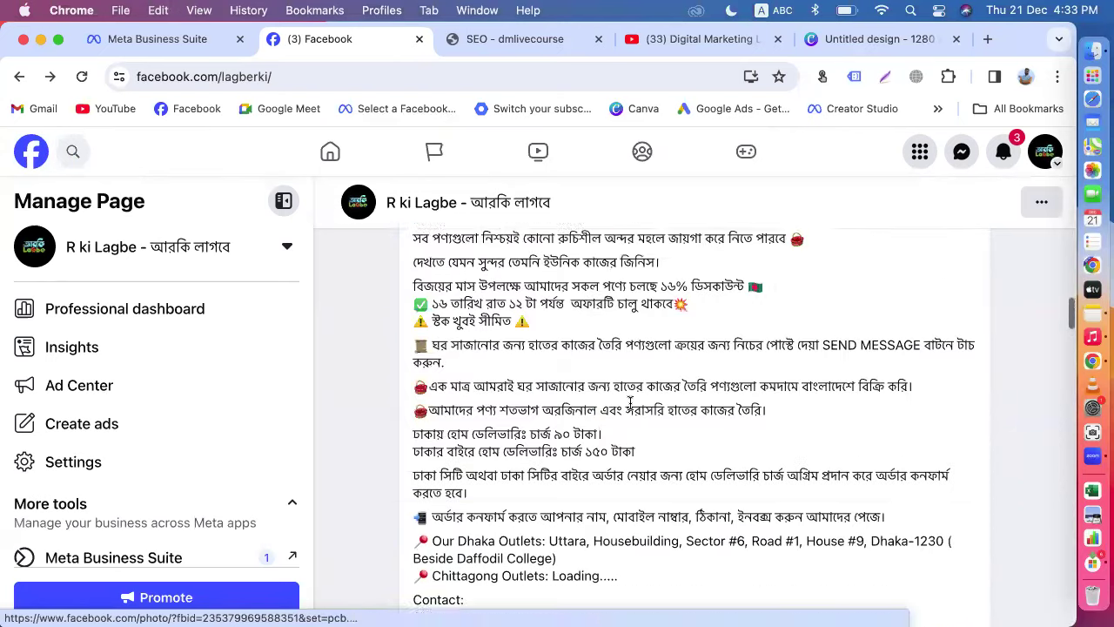
scroll(631, 402, down, 5)
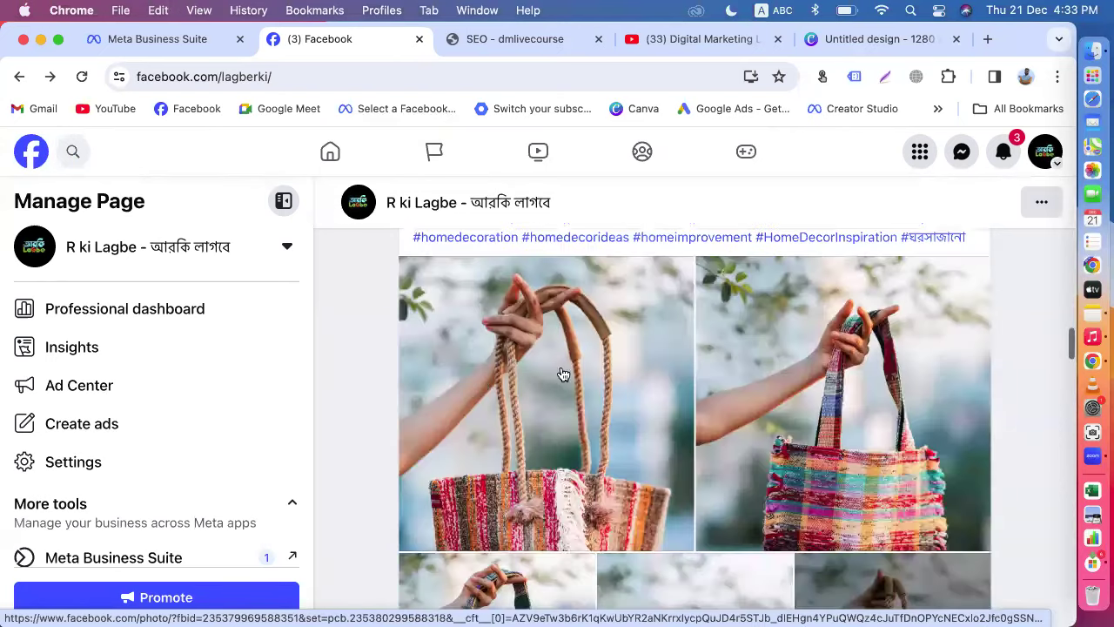
click(551, 373)
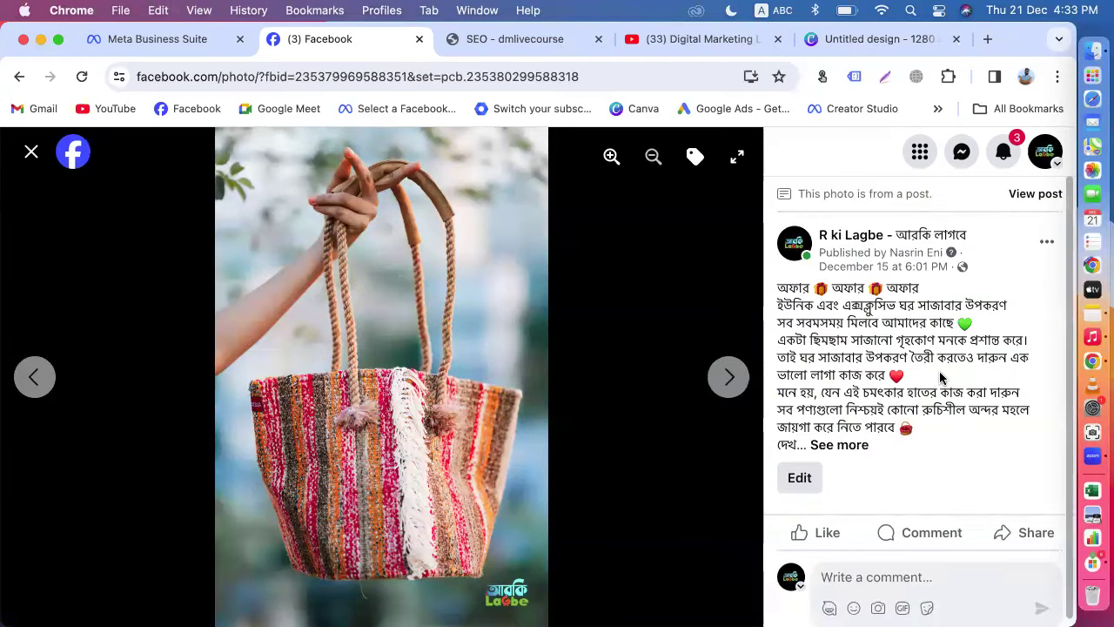
click(31, 152)
scroll(537, 403, down, 2)
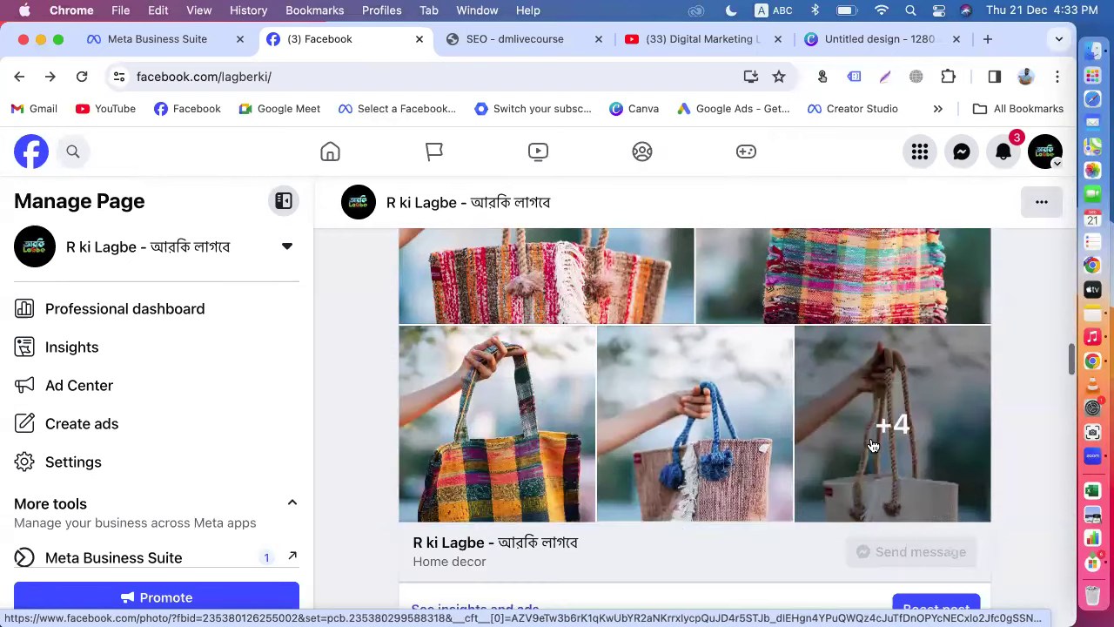
click(704, 456)
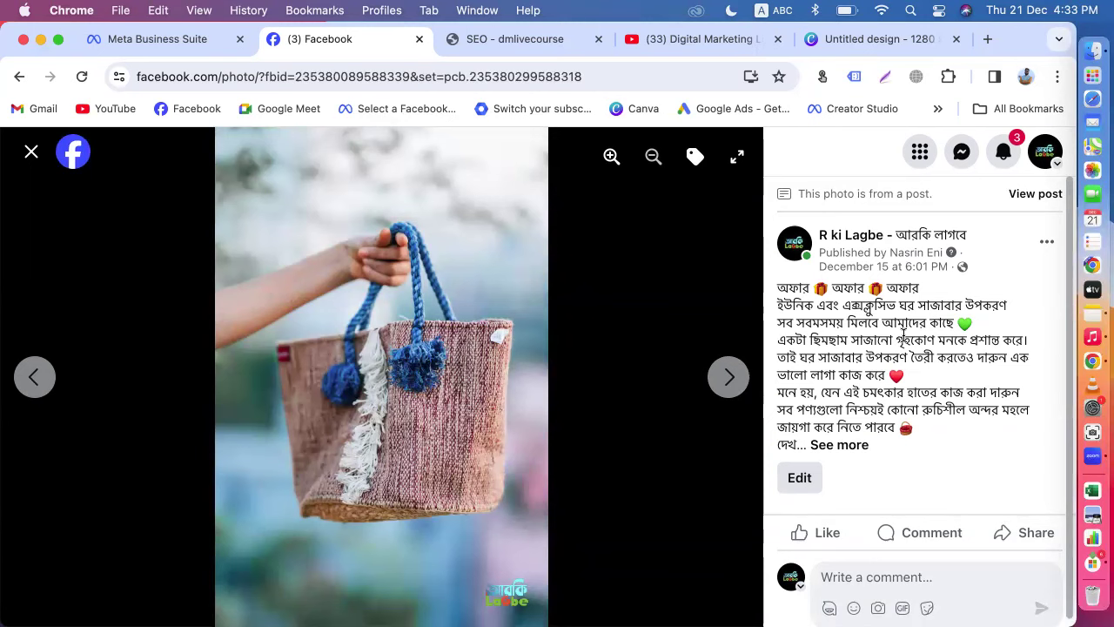
click(30, 155)
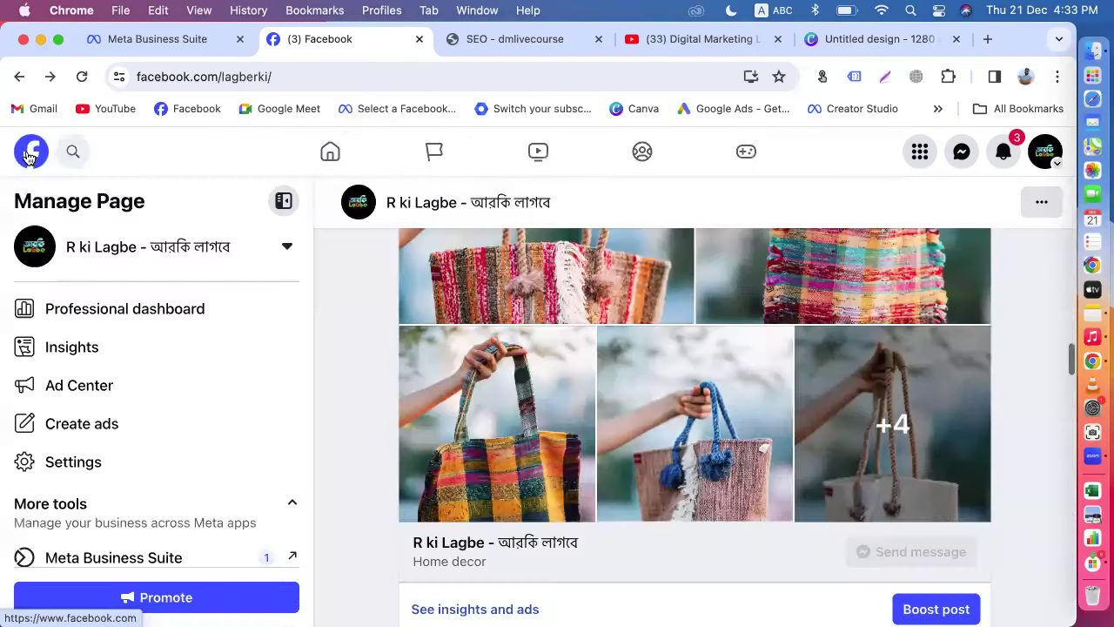
scroll(642, 424, down, 10)
scroll(642, 424, down, 15)
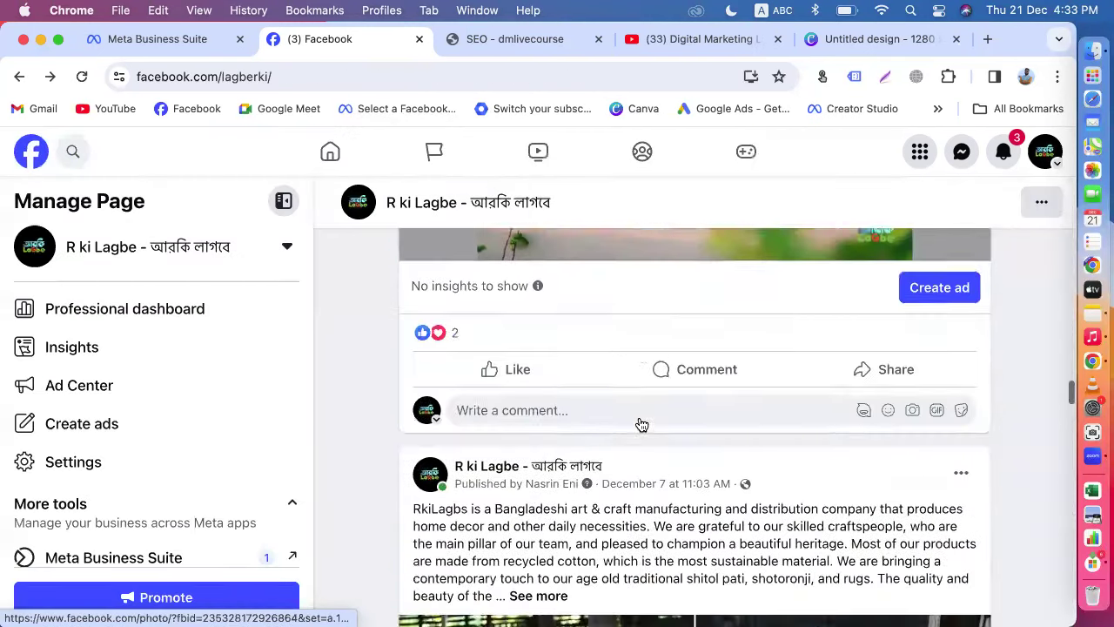
scroll(601, 409, up, 3)
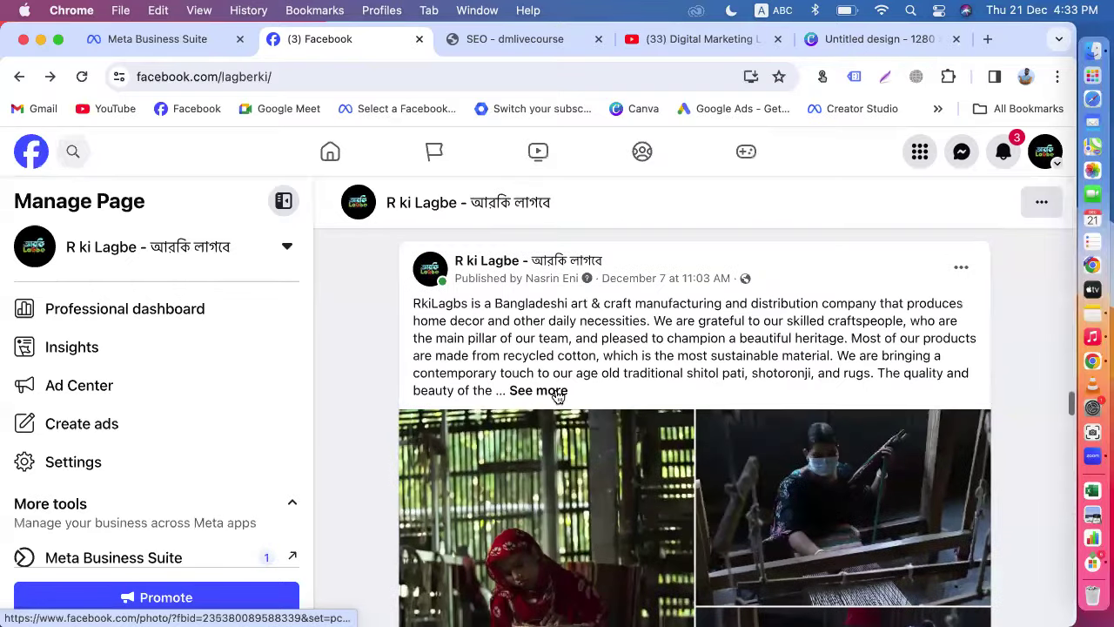
click(555, 391)
scroll(625, 407, down, 2)
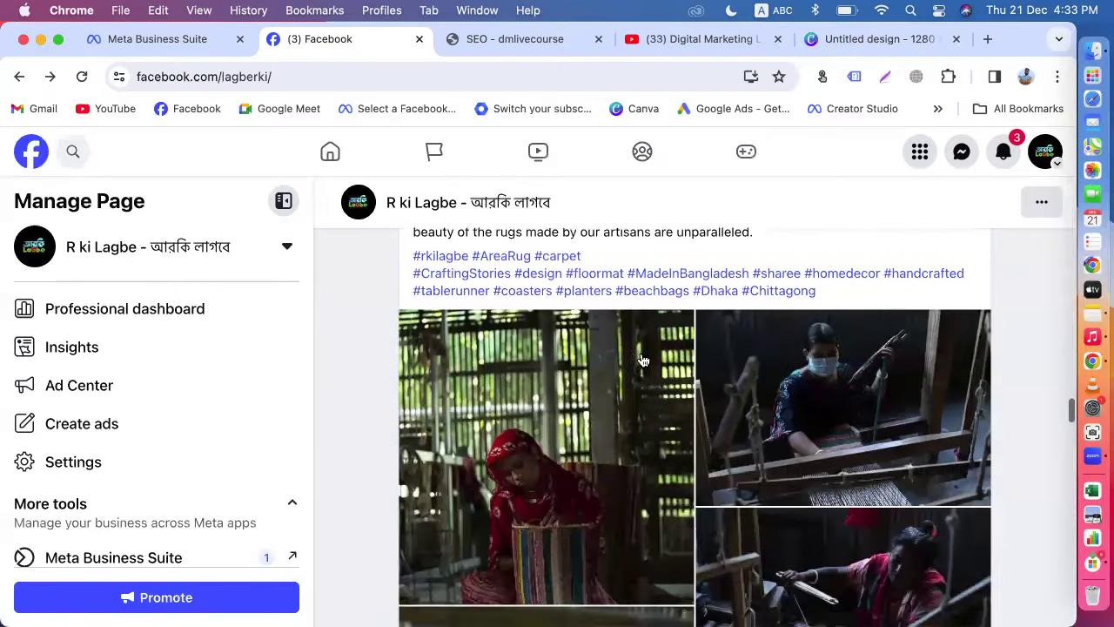
click(625, 409)
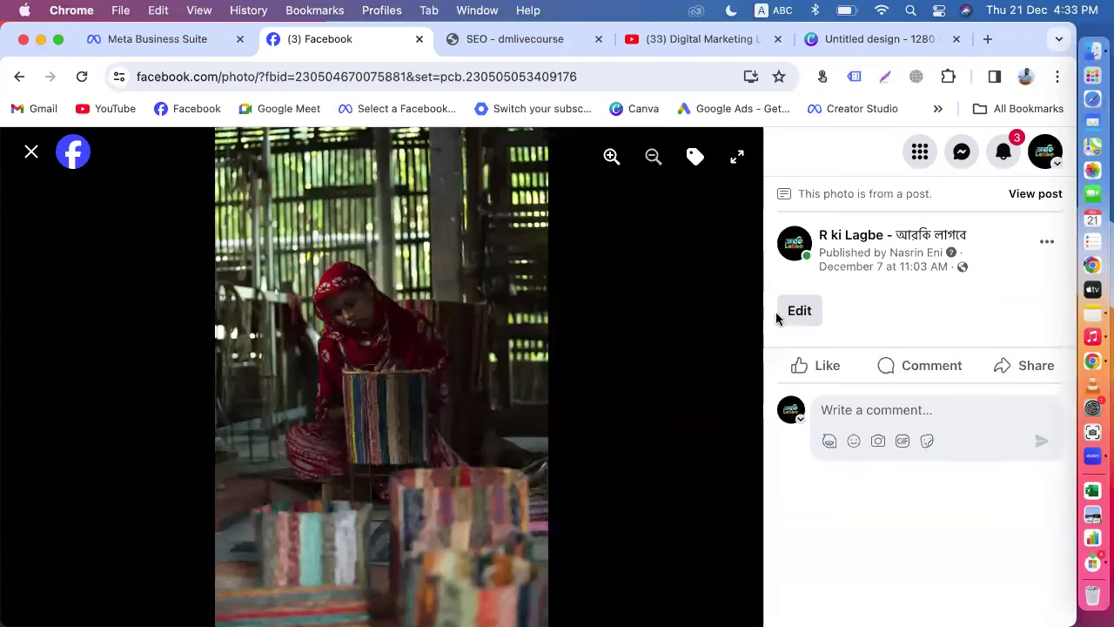
click(38, 155)
scroll(583, 452, up, 5)
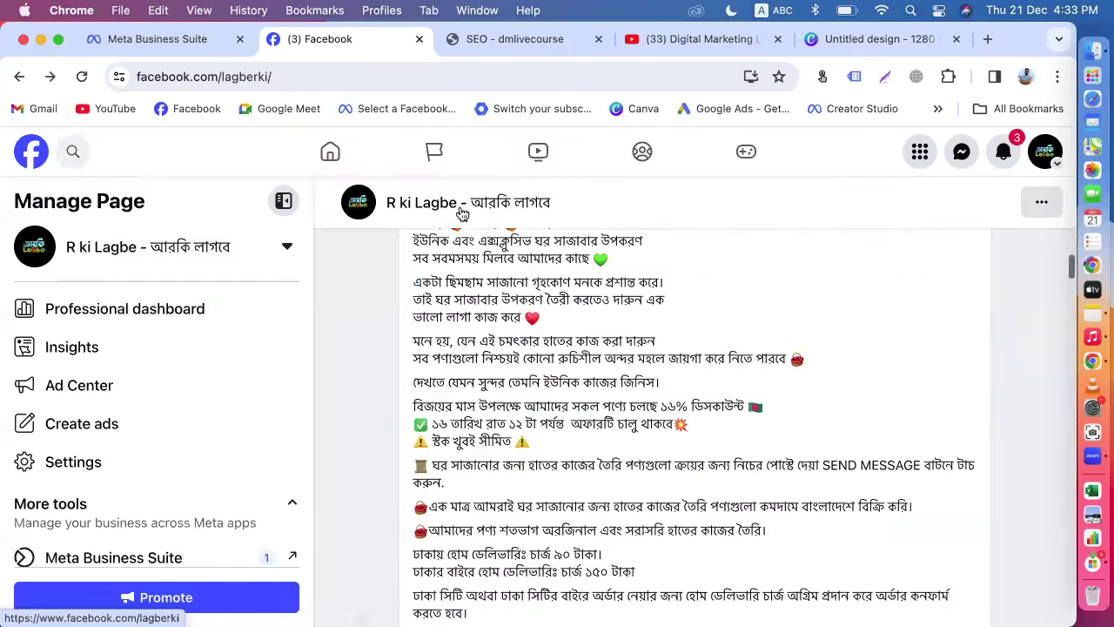
click(1045, 153)
Step: Act as the Digital Marketing Live Course page and scroll to its new Student Earning playlist video post
click(866, 368)
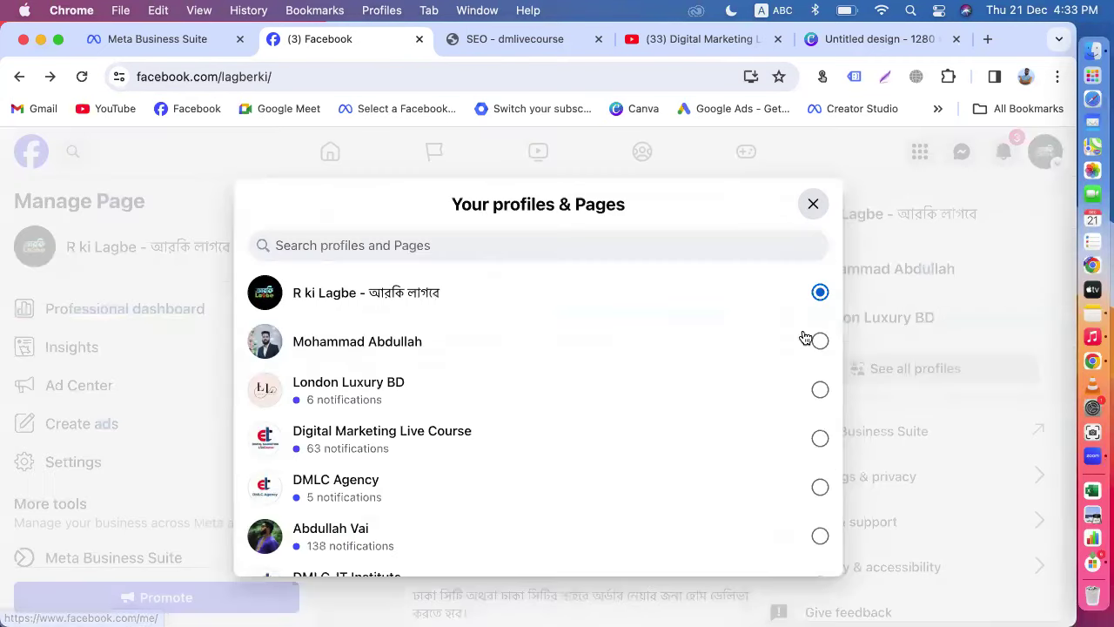
click(444, 448)
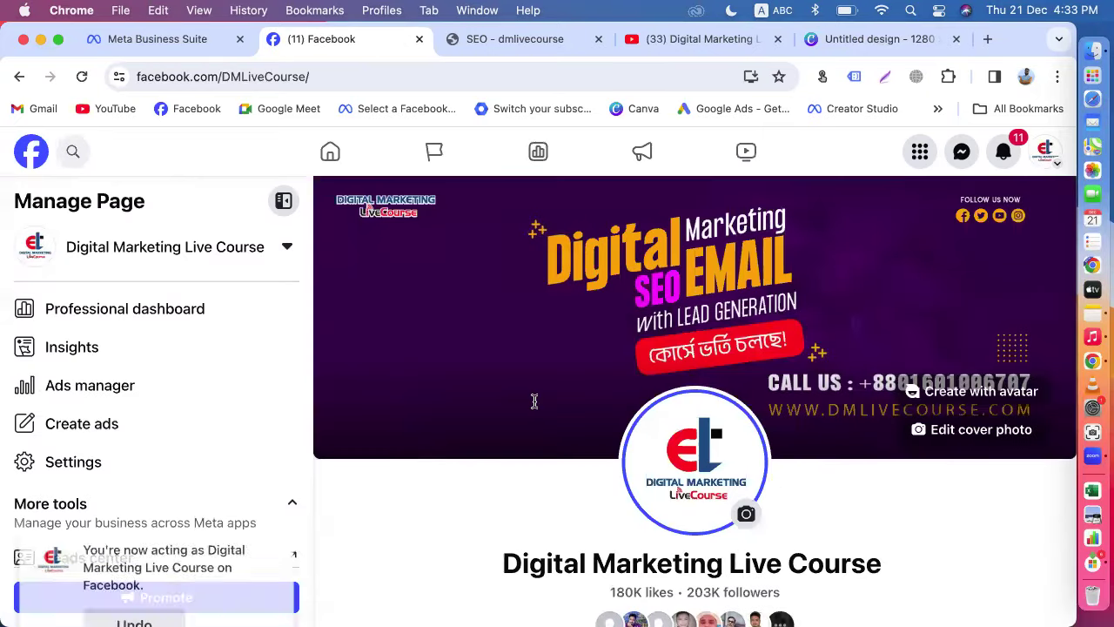
click(31, 155)
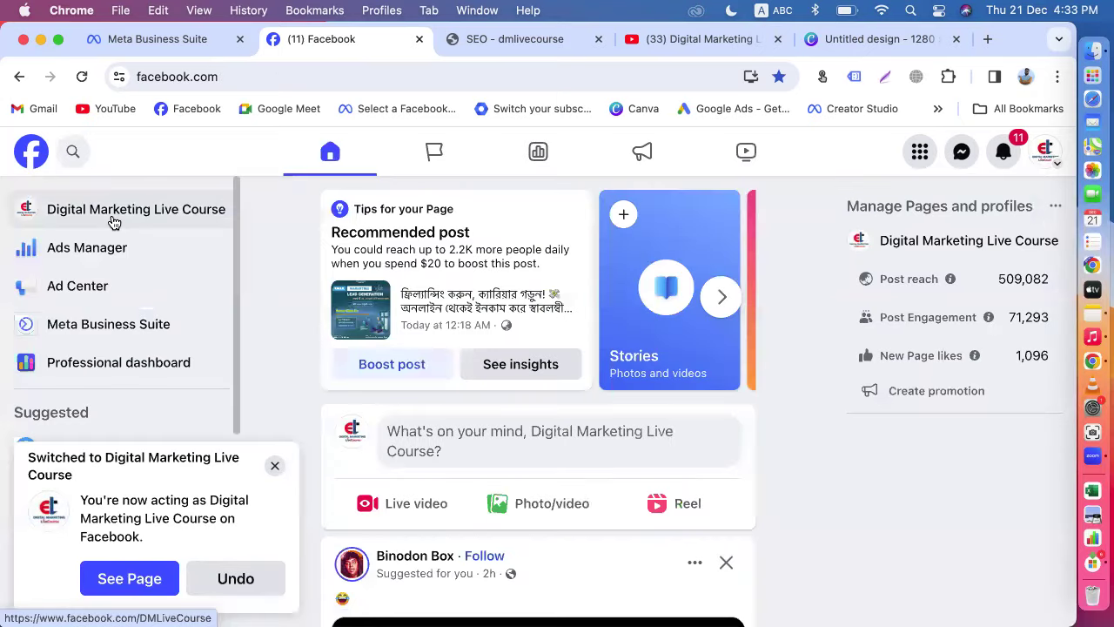
click(111, 220)
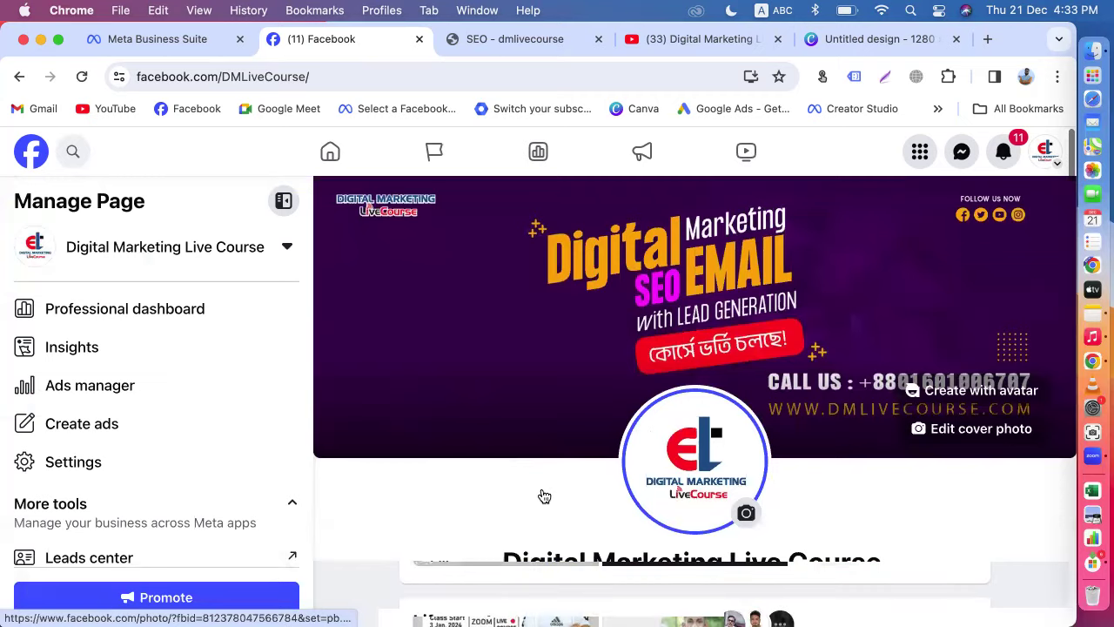
scroll(544, 496, down, 15)
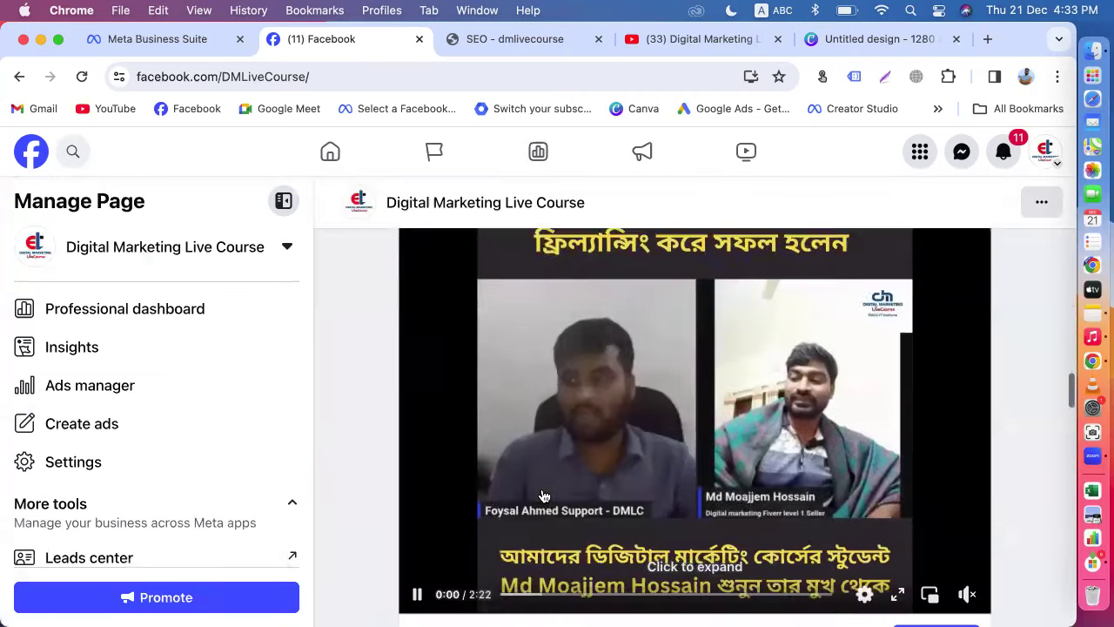
scroll(544, 496, down, 3)
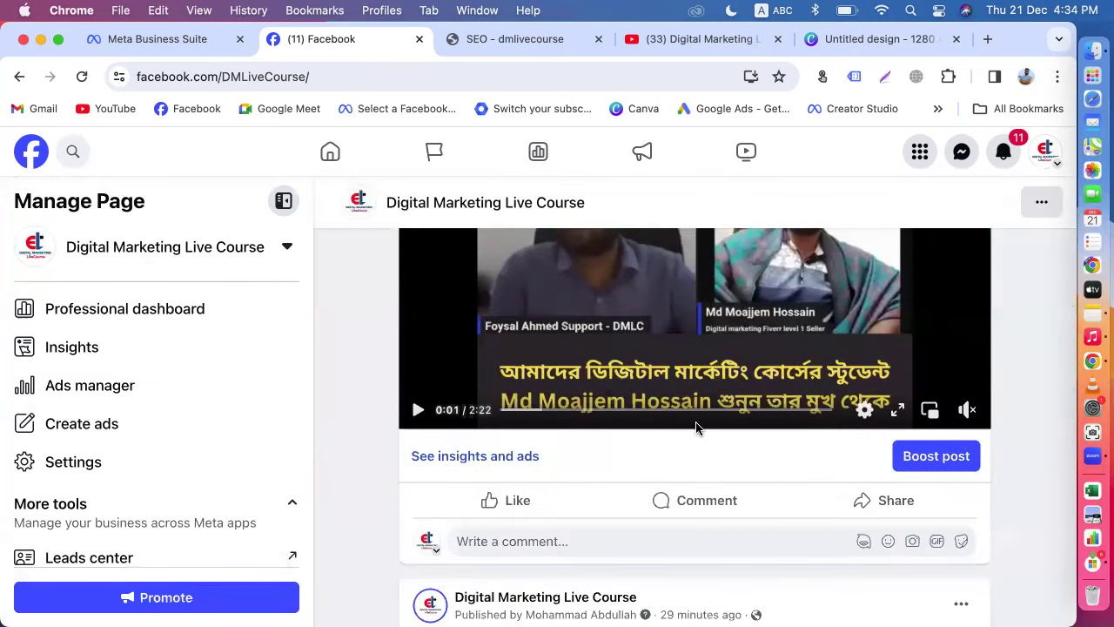
scroll(696, 427, up, 4)
scroll(696, 431, down, 1)
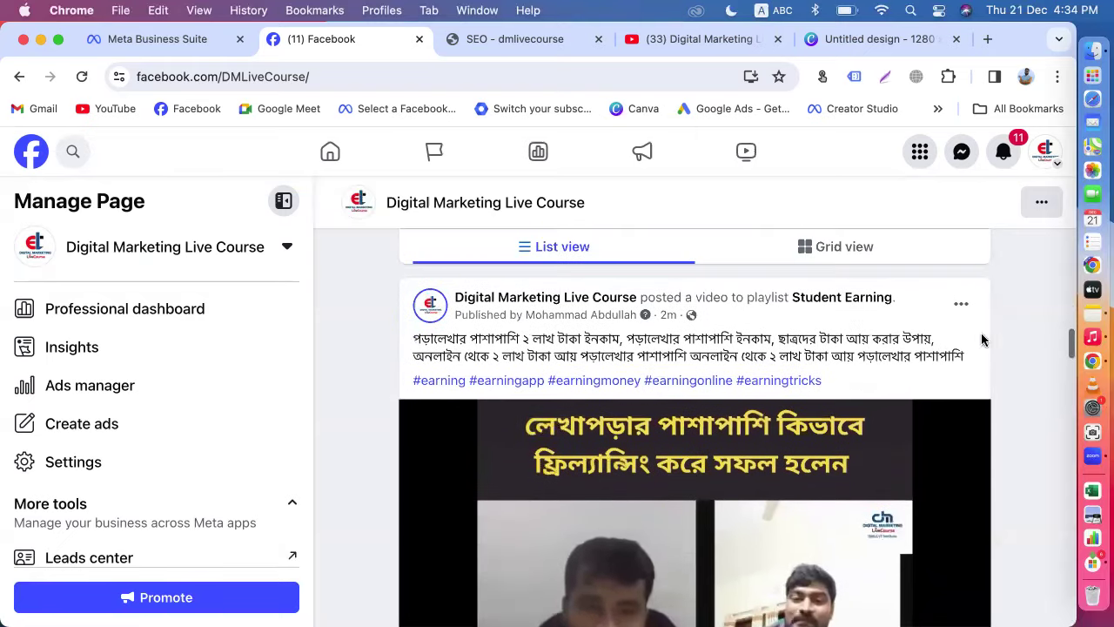
click(961, 304)
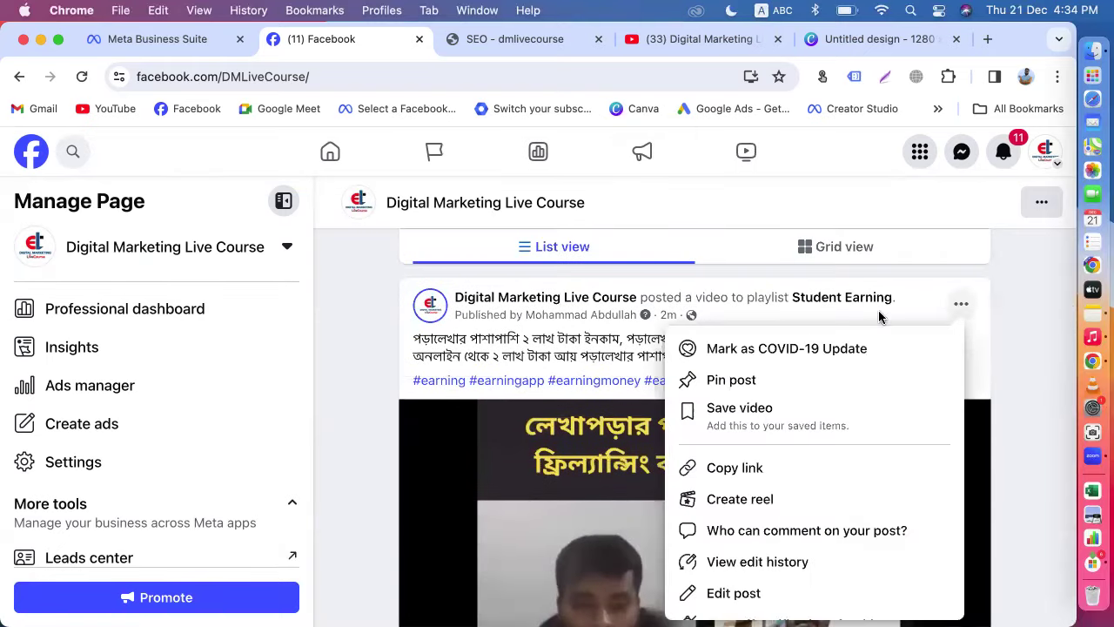
scroll(766, 492, down, 5)
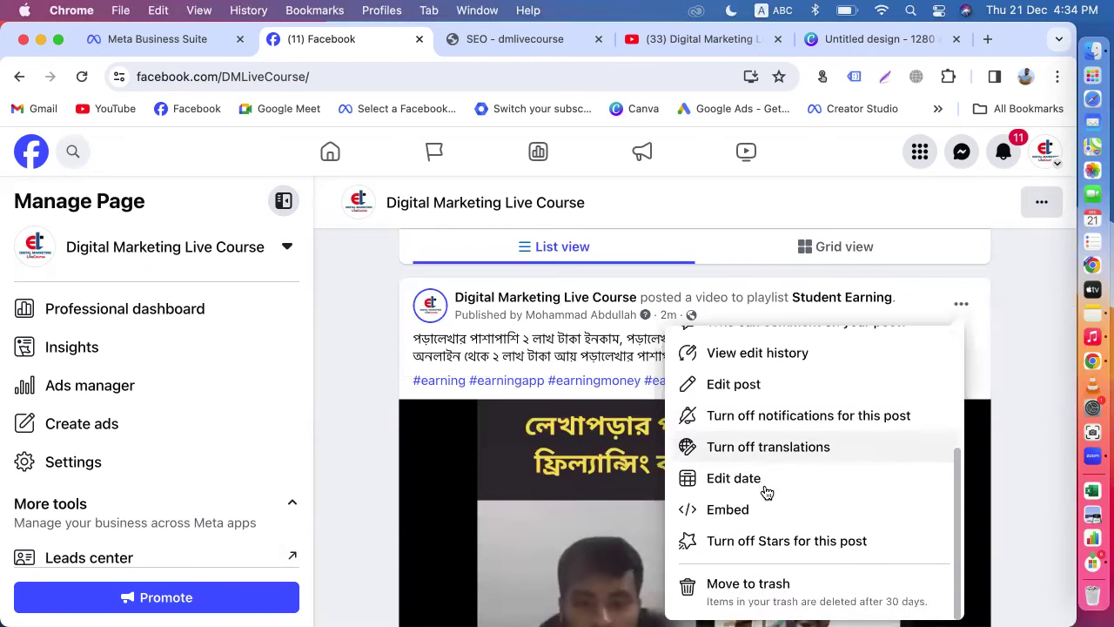
click(722, 385)
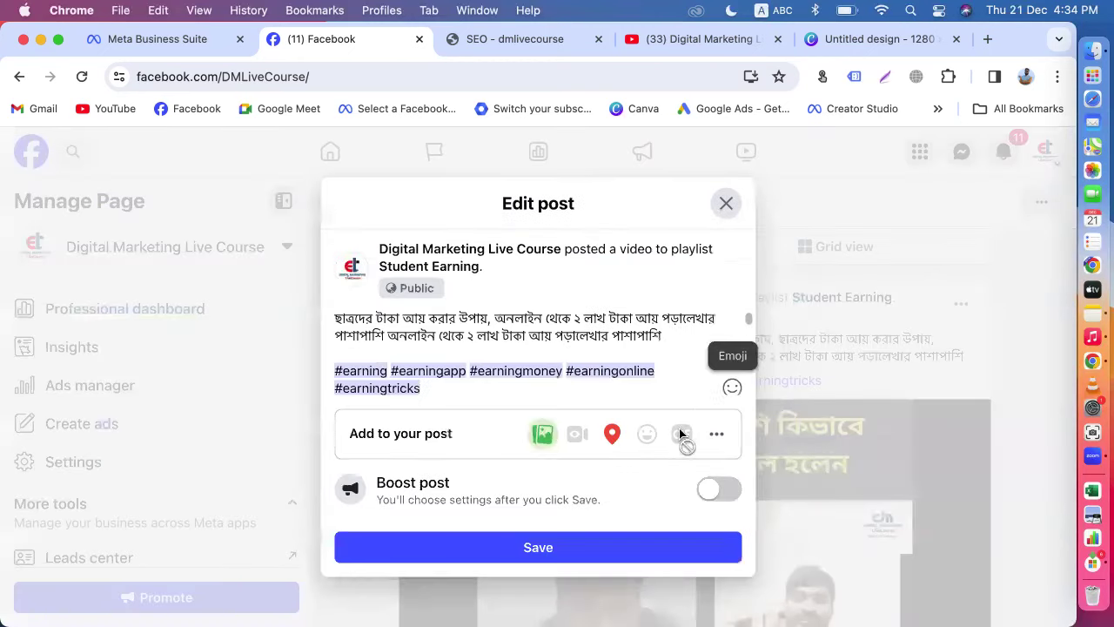
click(719, 431)
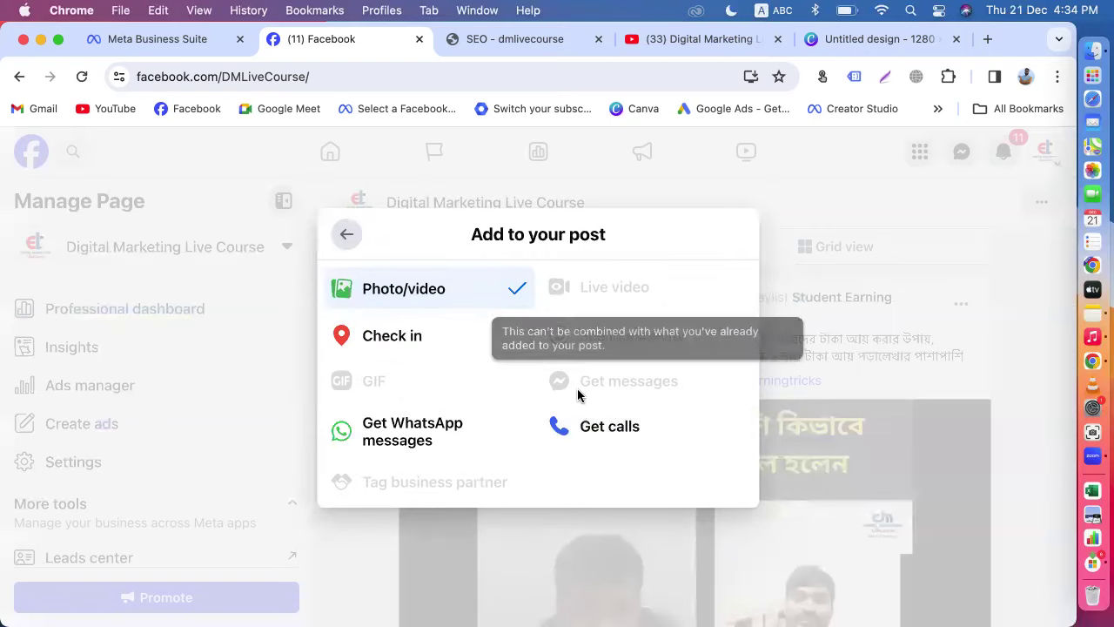
click(344, 235)
click(725, 206)
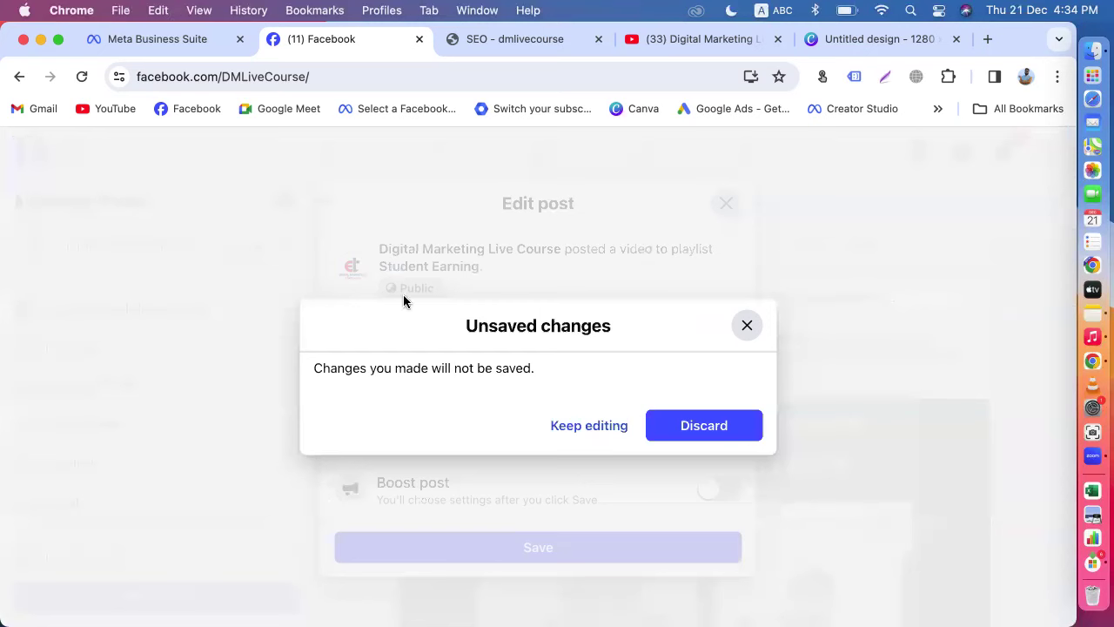
click(697, 426)
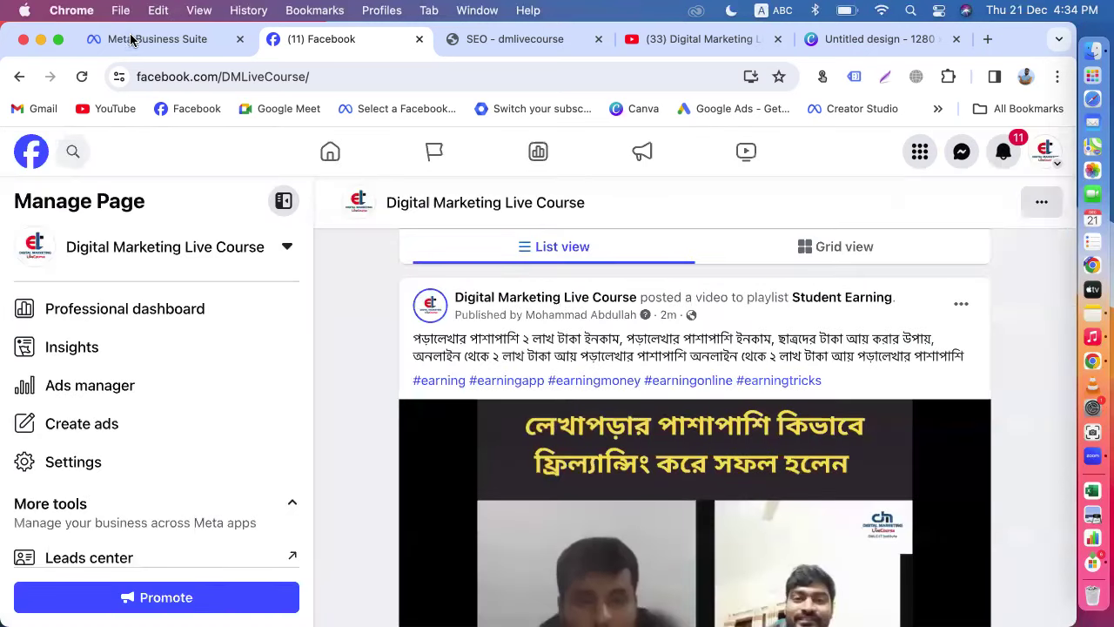
Step: In Meta Business Suite, choose Edit post for the newest published Digital Marketing Live Course post
click(131, 38)
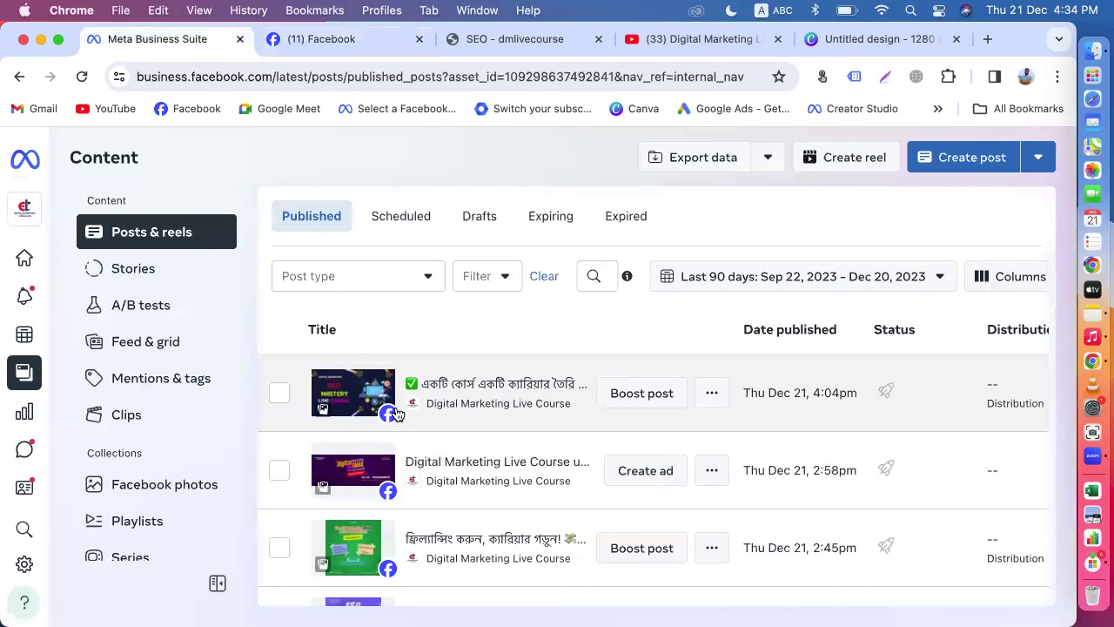
click(707, 405)
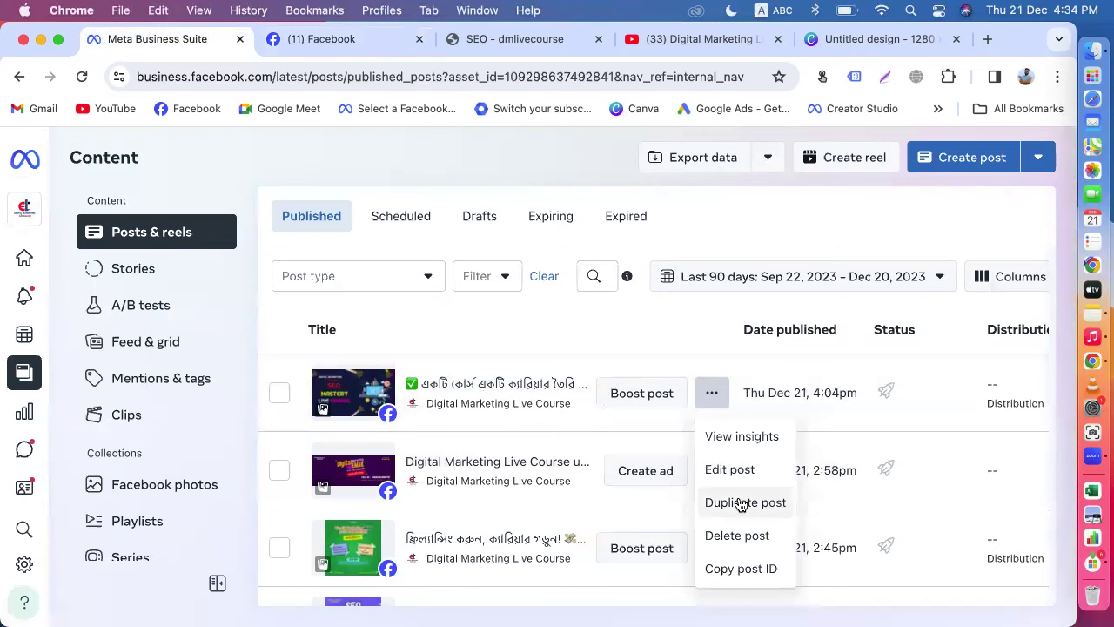
click(734, 471)
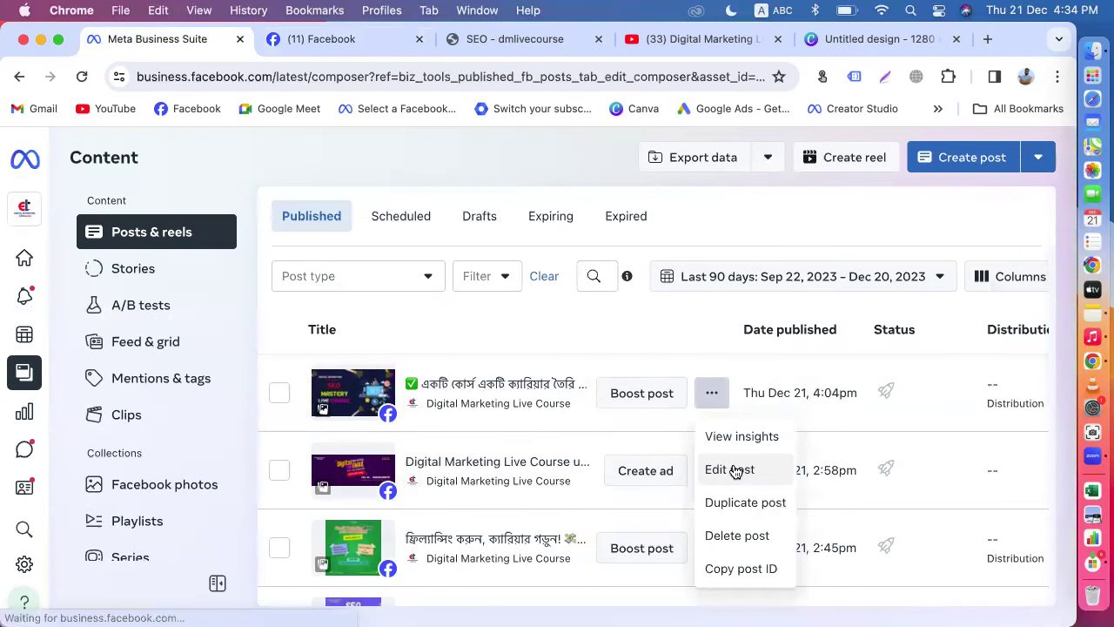